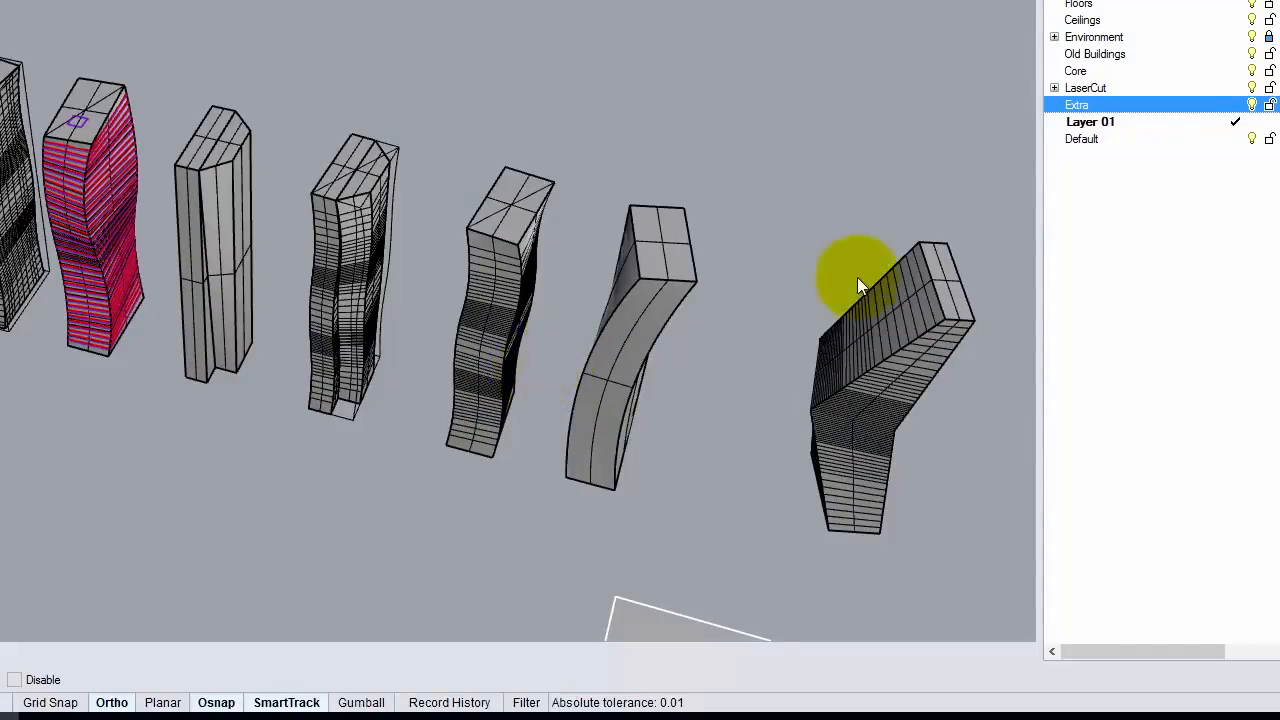
Examine the contour lines on the red-and-purple striped tower and the surface grid on the tower beside it.
{"action": "scroll", "coordinate": [118, 208], "scroll_direction": "up", "scroll_amount": 7}
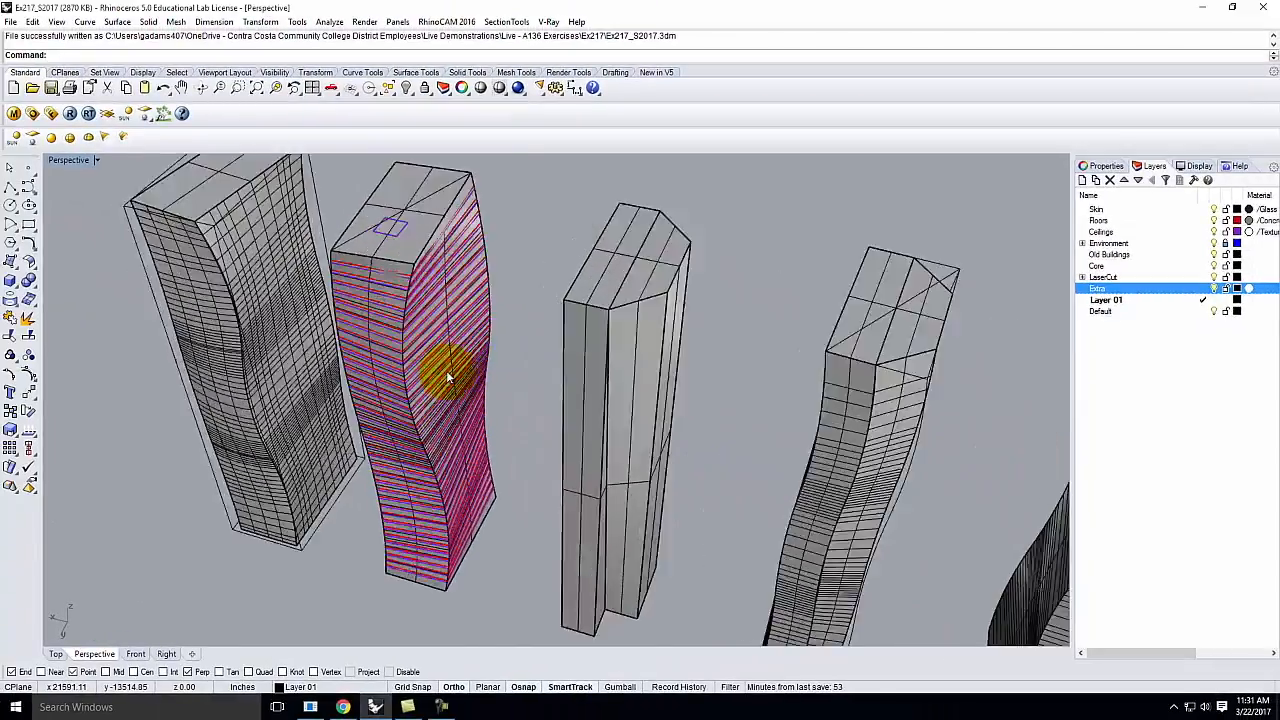
{"action": "scroll", "coordinate": [446, 377], "scroll_direction": "up", "scroll_amount": 3}
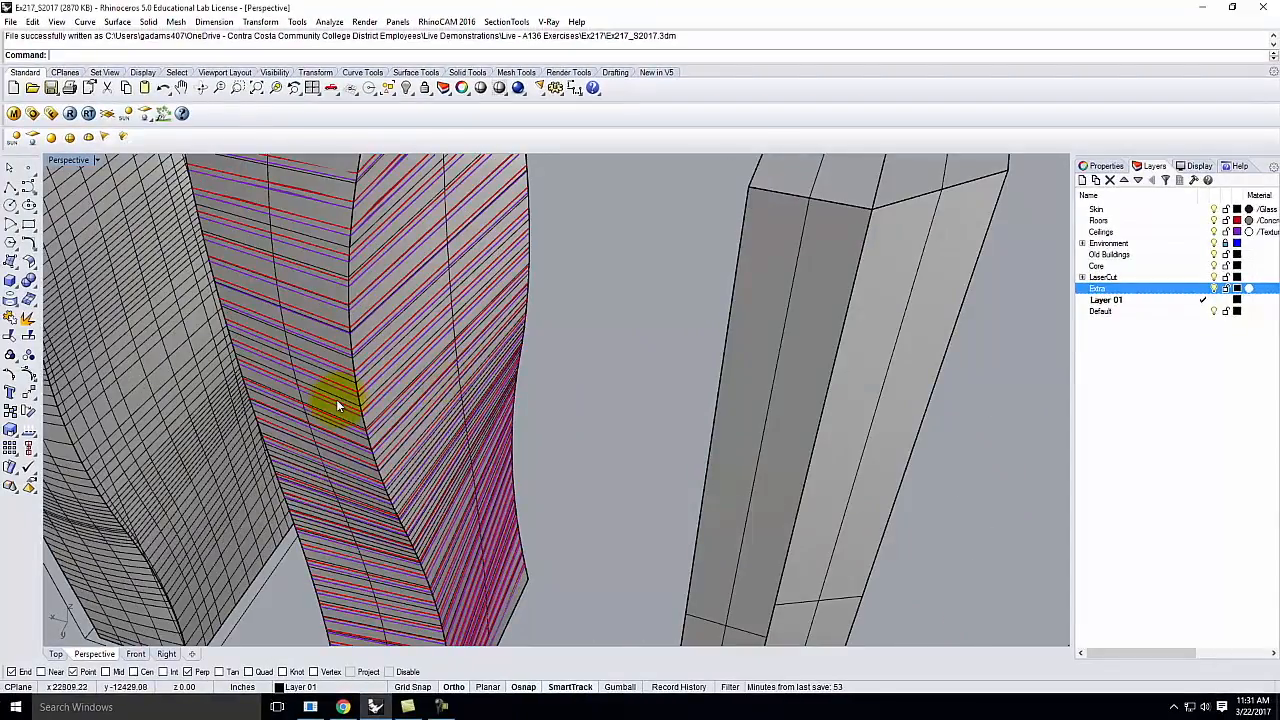
{"action": "scroll", "coordinate": [466, 266], "scroll_direction": "down", "scroll_amount": 2}
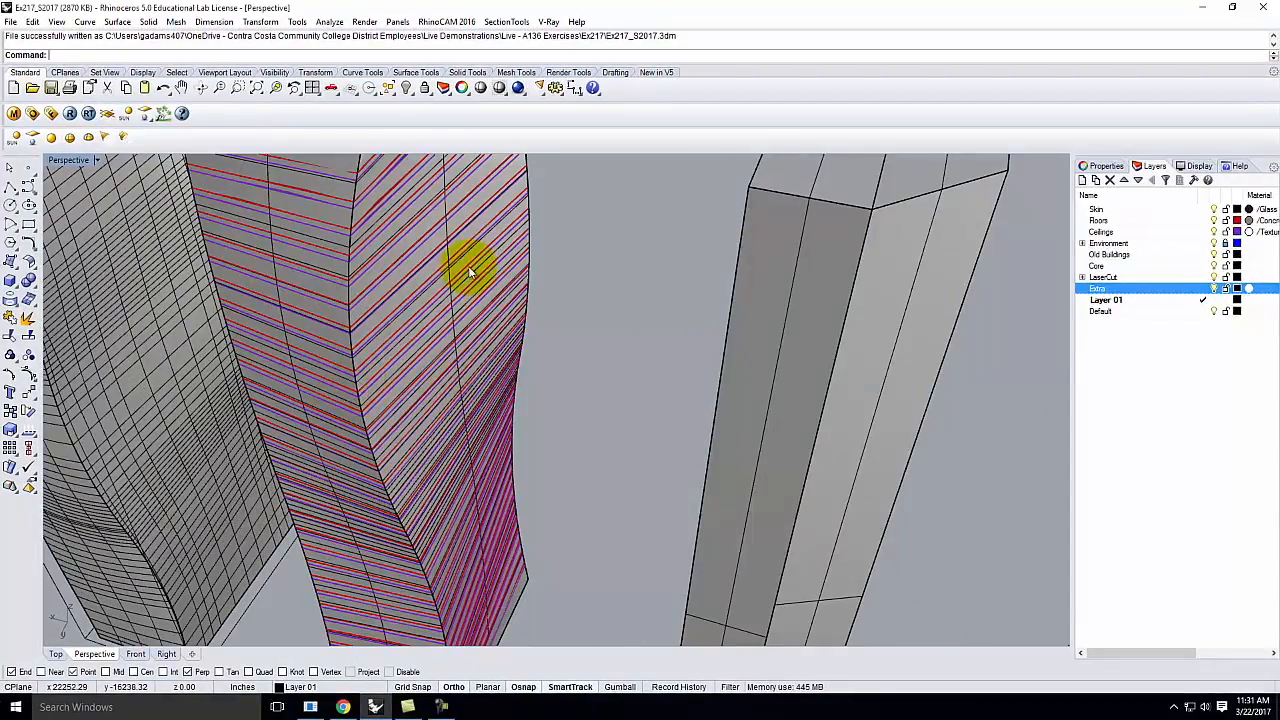
{"action": "scroll", "coordinate": [529, 229], "scroll_direction": "down", "scroll_amount": 4}
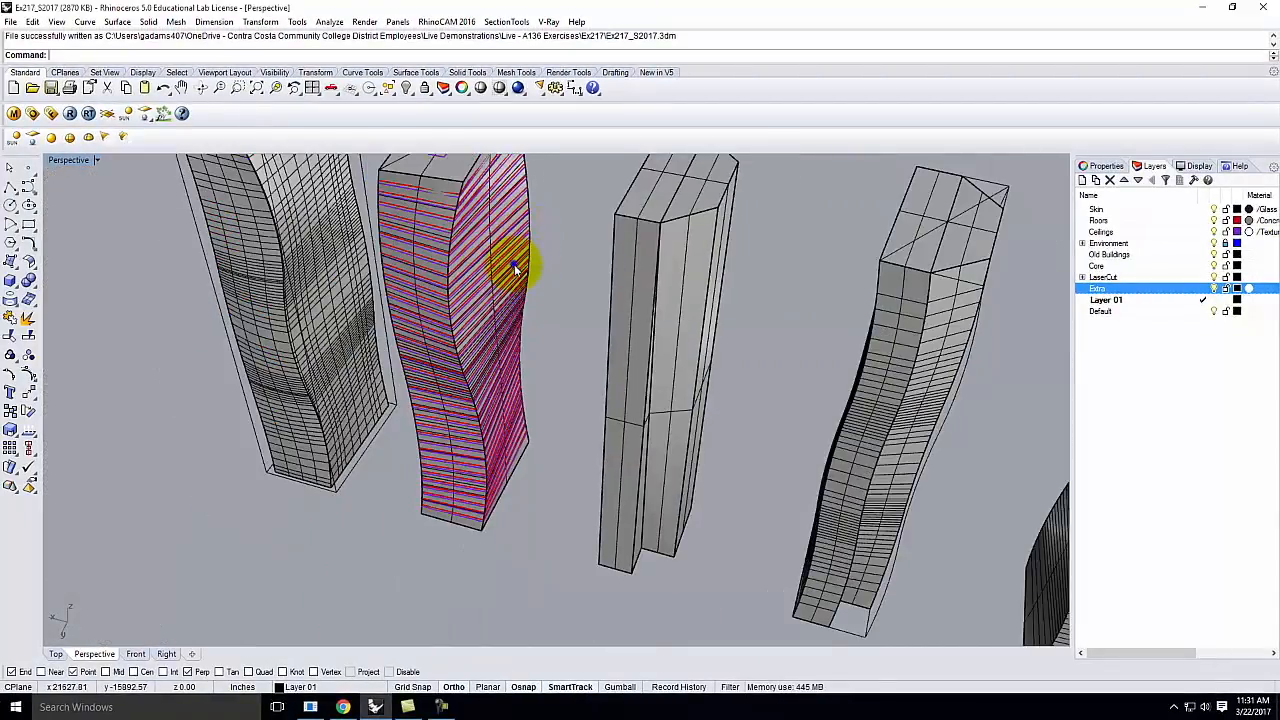
{"action": "right_click_drag", "start_coordinate": [514, 266], "coordinate": [474, 257]}
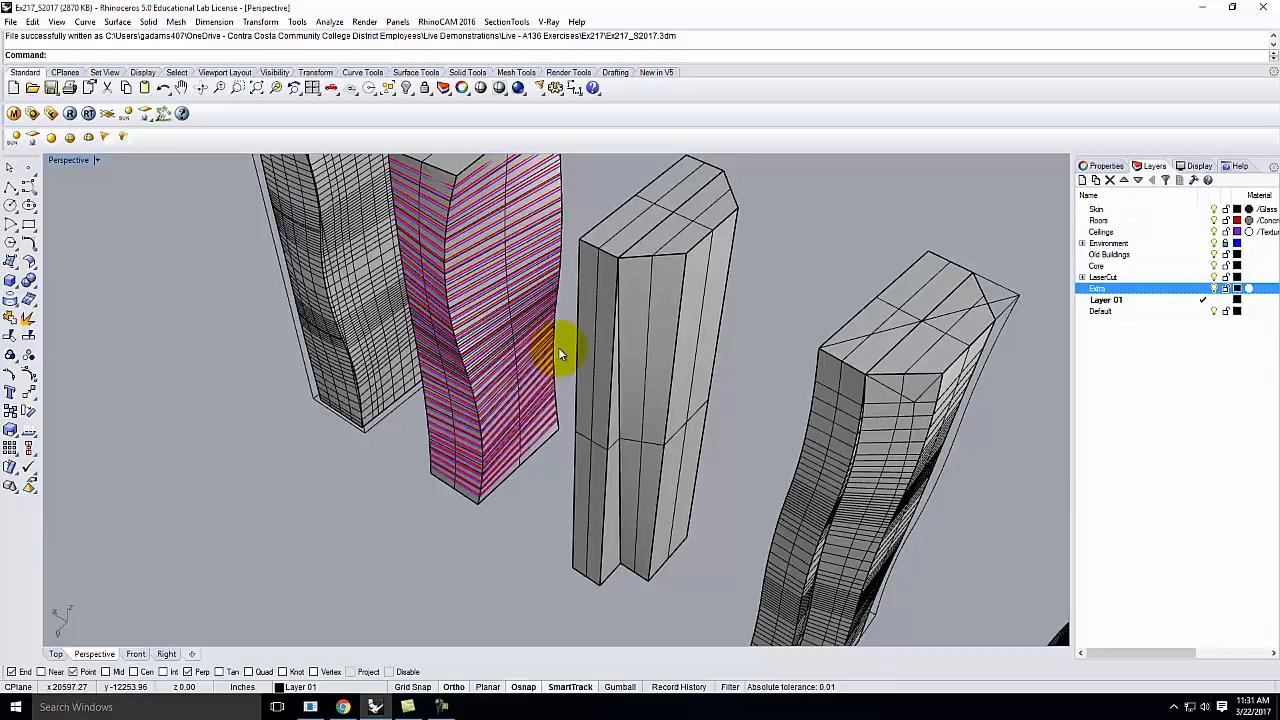
{"action": "scroll", "coordinate": [291, 262], "scroll_direction": "up", "scroll_amount": 6}
{"action": "right_click_drag", "start_coordinate": [321, 309], "coordinate": [486, 363]}
{"action": "scroll", "coordinate": [528, 325], "scroll_direction": "down", "scroll_amount": 6}
{"action": "scroll", "coordinate": [437, 362], "scroll_direction": "up", "scroll_amount": 4}
{"action": "scroll", "coordinate": [437, 361], "scroll_direction": "up", "scroll_amount": 3}
{"action": "right_click_drag", "start_coordinate": [537, 404], "coordinate": [414, 397]}
{"action": "scroll", "coordinate": [468, 305], "scroll_direction": "up", "scroll_amount": 8}
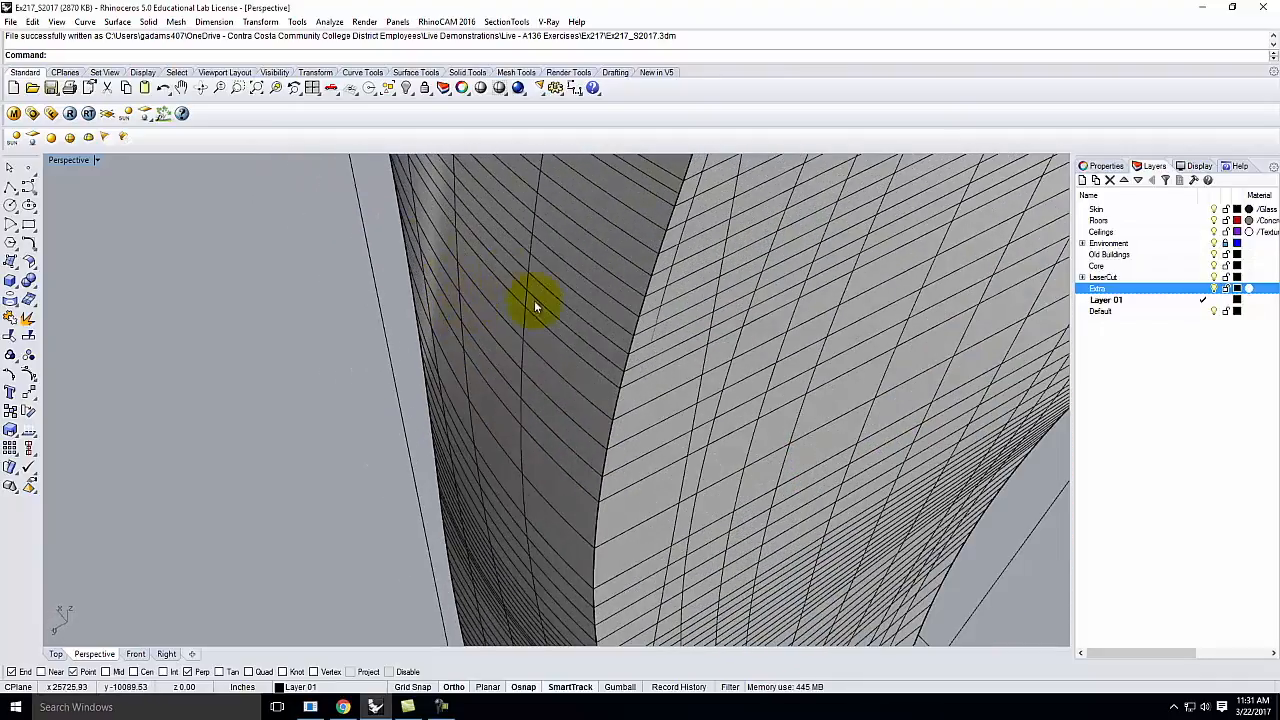
{"action": "scroll", "coordinate": [445, 246], "scroll_direction": "down", "scroll_amount": 5}
{"action": "scroll", "coordinate": [546, 327], "scroll_direction": "up", "scroll_amount": 4}
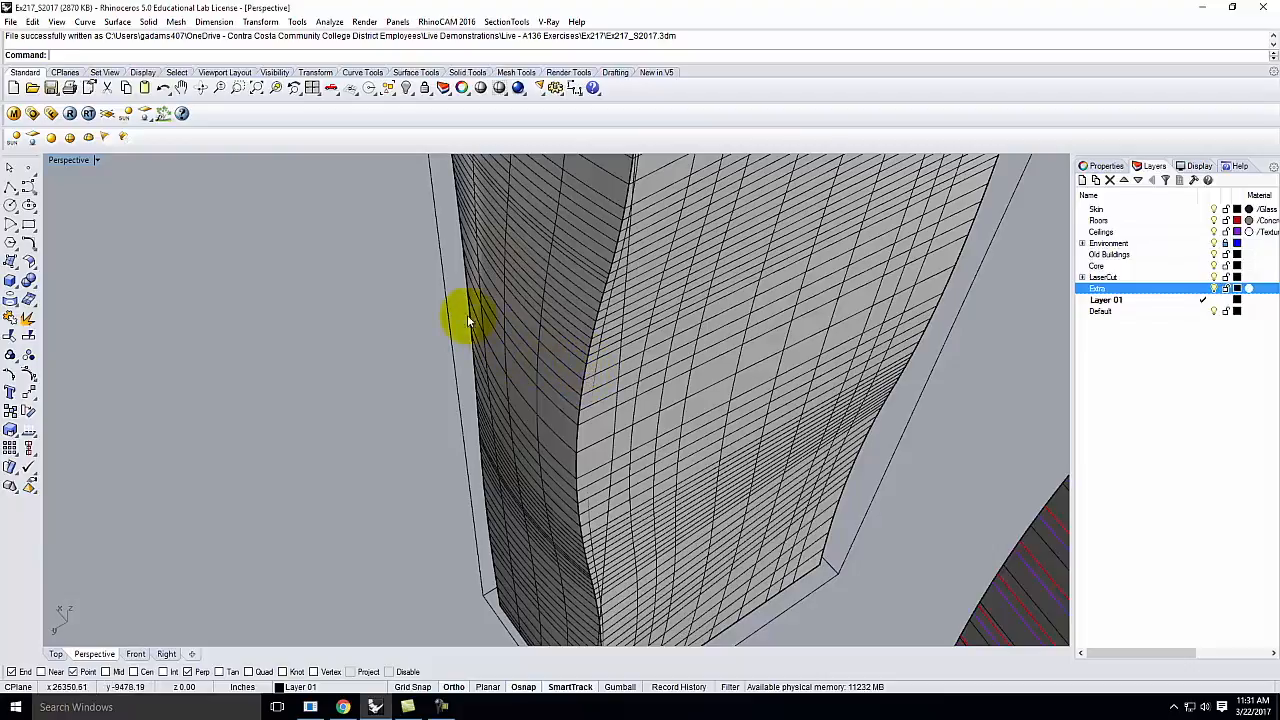
{"action": "scroll", "coordinate": [454, 261], "scroll_direction": "down", "scroll_amount": 4}
{"action": "scroll", "coordinate": [534, 210], "scroll_direction": "up", "scroll_amount": 4}
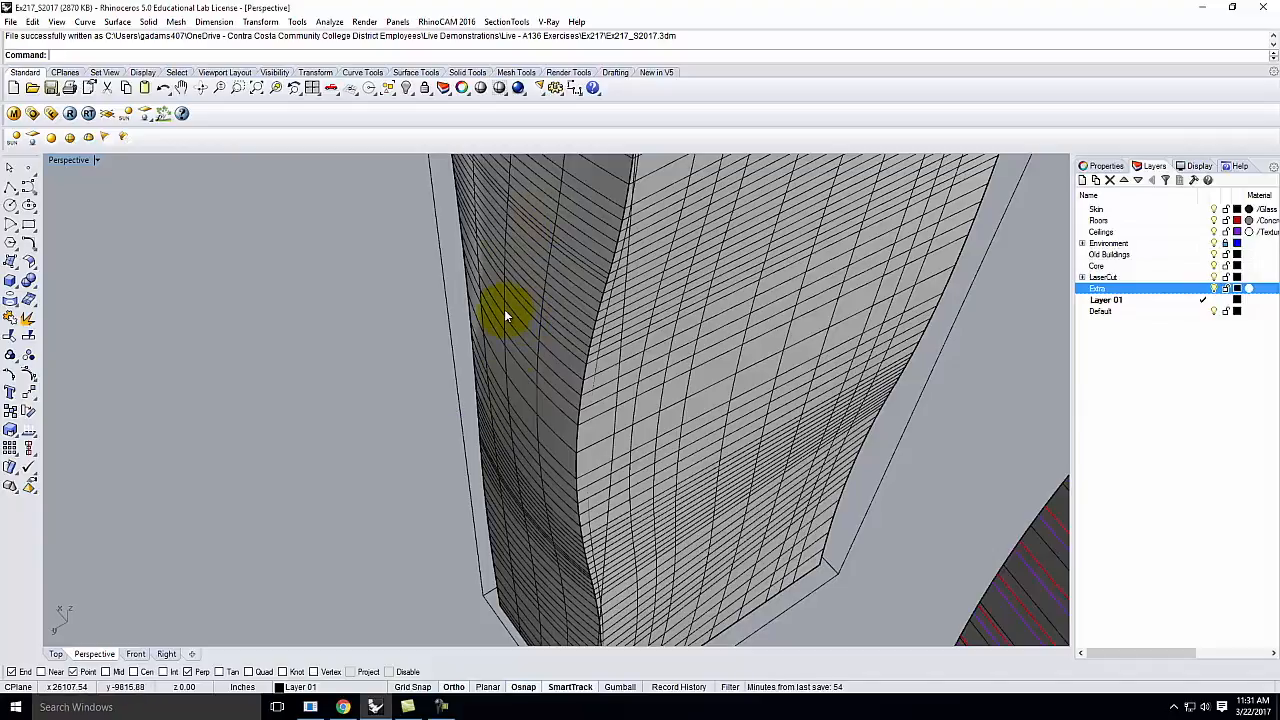
{"action": "scroll", "coordinate": [600, 230], "scroll_direction": "down", "scroll_amount": 5}
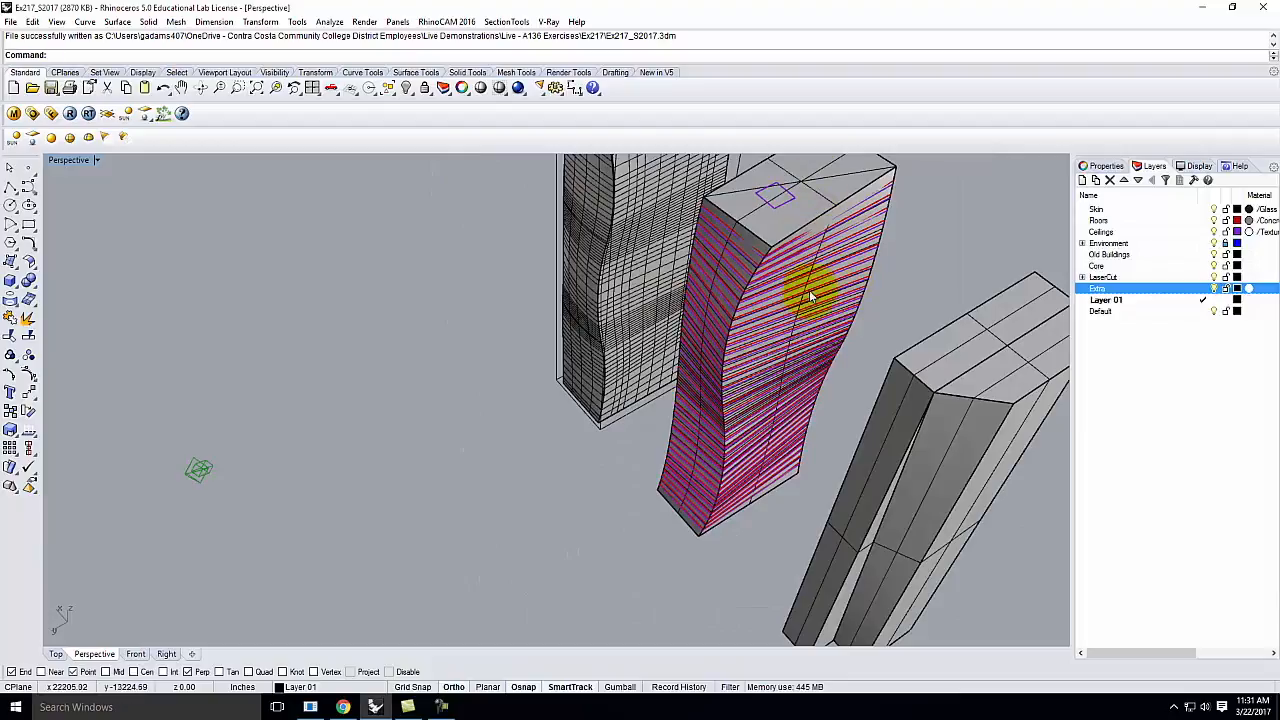
Examine the whole row of tower models and compare their shapes from several directions.
{"action": "scroll", "coordinate": [733, 446], "scroll_direction": "down", "scroll_amount": 8}
{"action": "scroll", "coordinate": [746, 414], "scroll_direction": "up", "scroll_amount": 5}
{"action": "right_click_drag", "start_coordinate": [727, 460], "coordinate": [770, 418]}
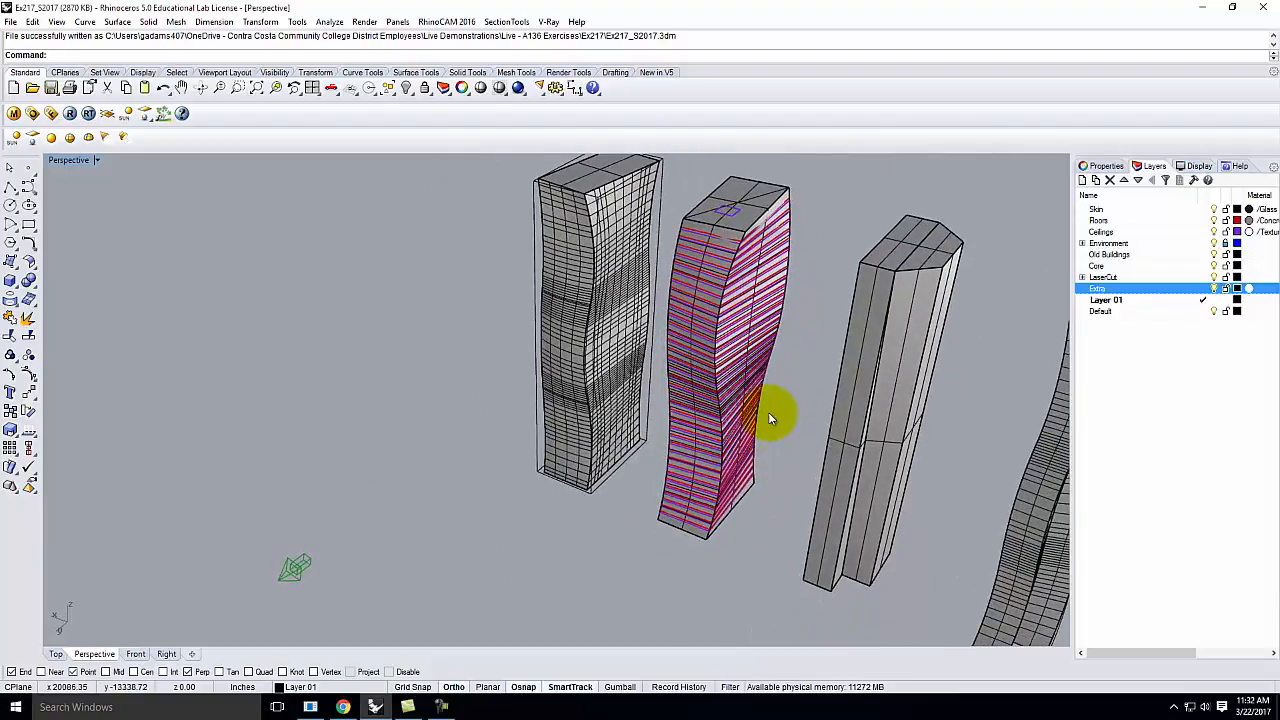
{"action": "scroll", "coordinate": [768, 412], "scroll_direction": "down", "scroll_amount": 5}
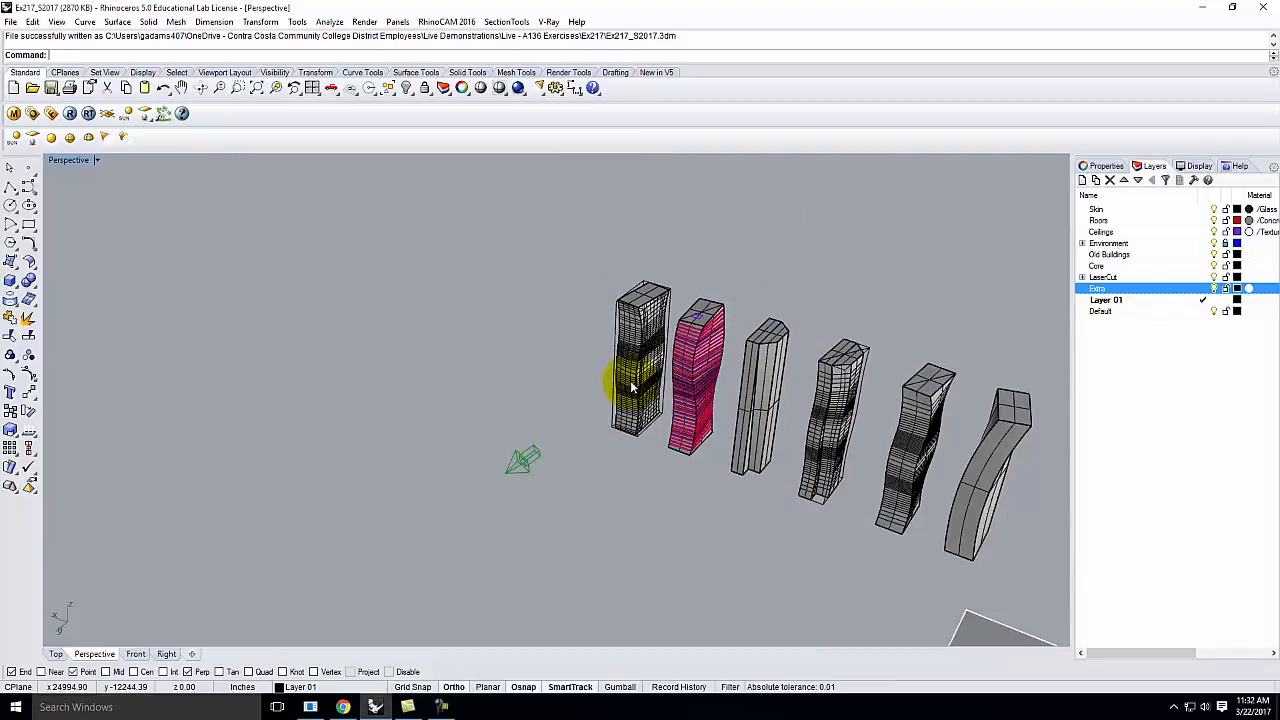
{"action": "scroll", "coordinate": [777, 423], "scroll_direction": "down", "scroll_amount": 3}
{"action": "scroll", "coordinate": [757, 434], "scroll_direction": "up", "scroll_amount": 6}
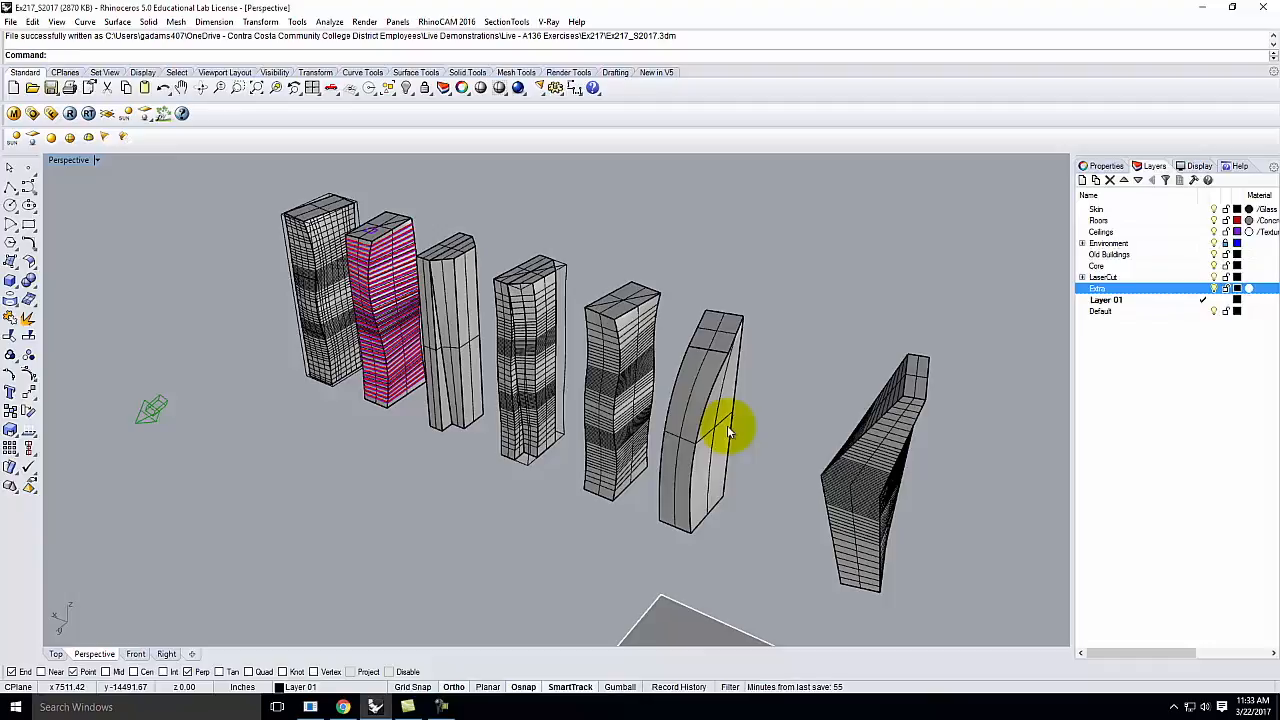
{"action": "scroll", "coordinate": [557, 380], "scroll_direction": "down", "scroll_amount": 5}
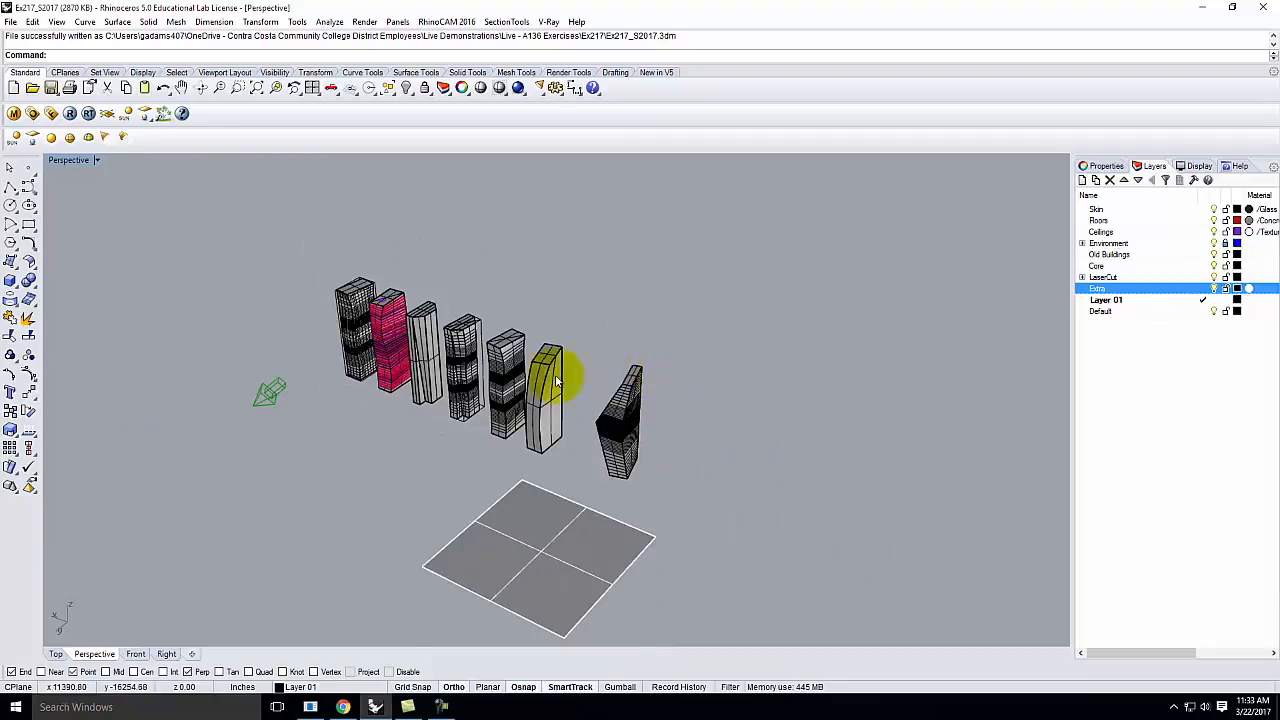
{"action": "scroll", "coordinate": [451, 326], "scroll_direction": "up", "scroll_amount": 5}
{"action": "right_click_drag", "start_coordinate": [761, 465], "coordinate": [629, 475]}
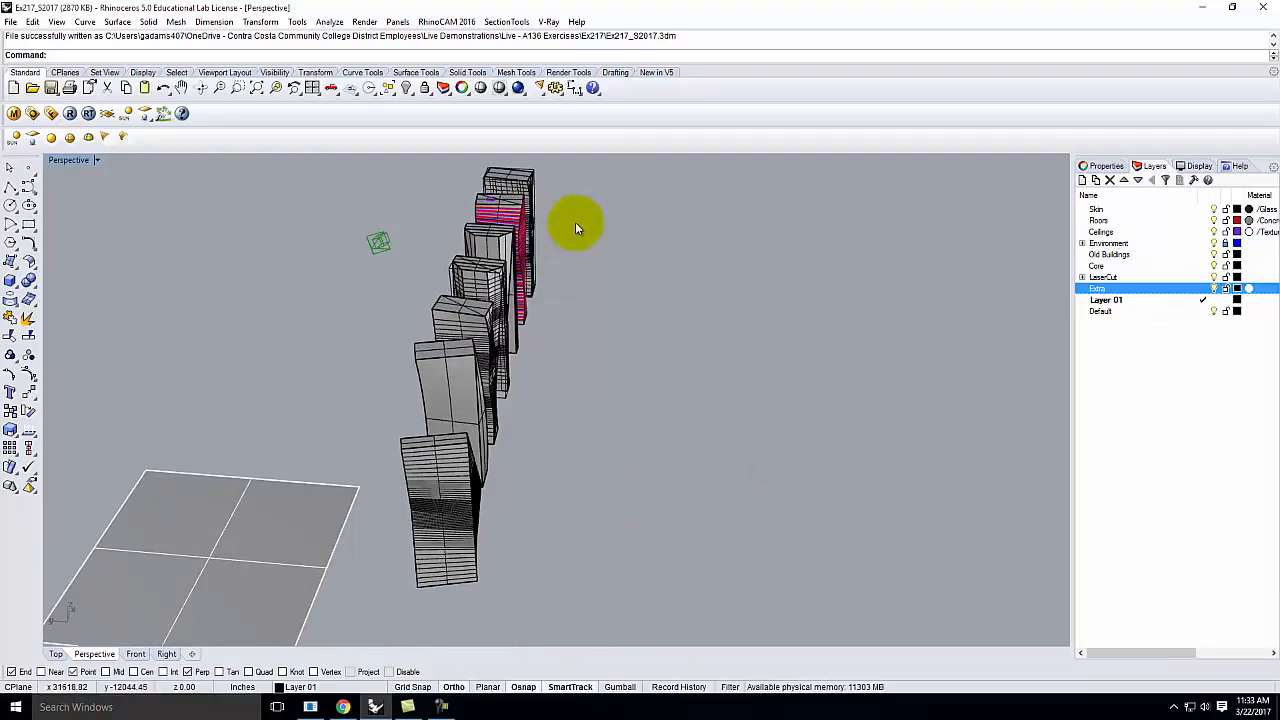
Inspect the faces of the angled tower at the end of the row, checking it as one selected object.
{"action": "right_click_drag", "start_coordinate": [617, 346], "coordinate": [692, 425]}
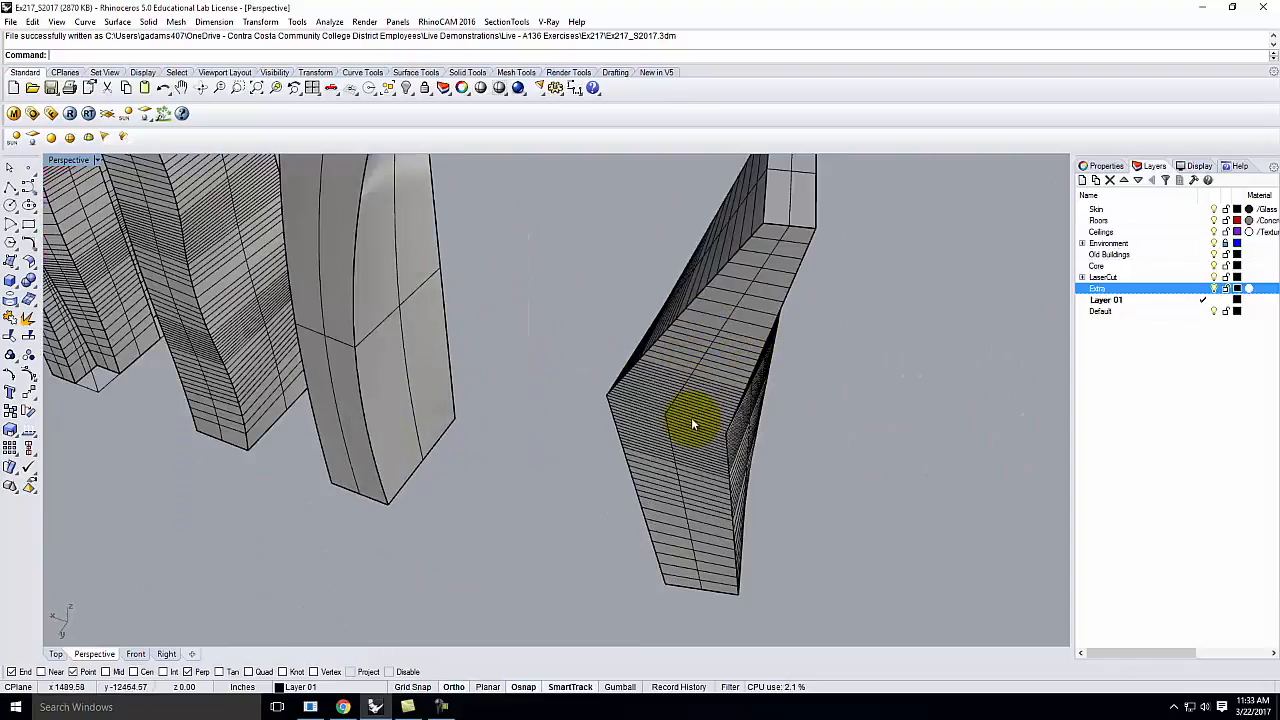
{"action": "left_click", "coordinate": [692, 425]}
{"action": "right_click_drag", "start_coordinate": [780, 486], "coordinate": [801, 333]}
{"action": "right_click_drag", "start_coordinate": [681, 349], "coordinate": [553, 359]}
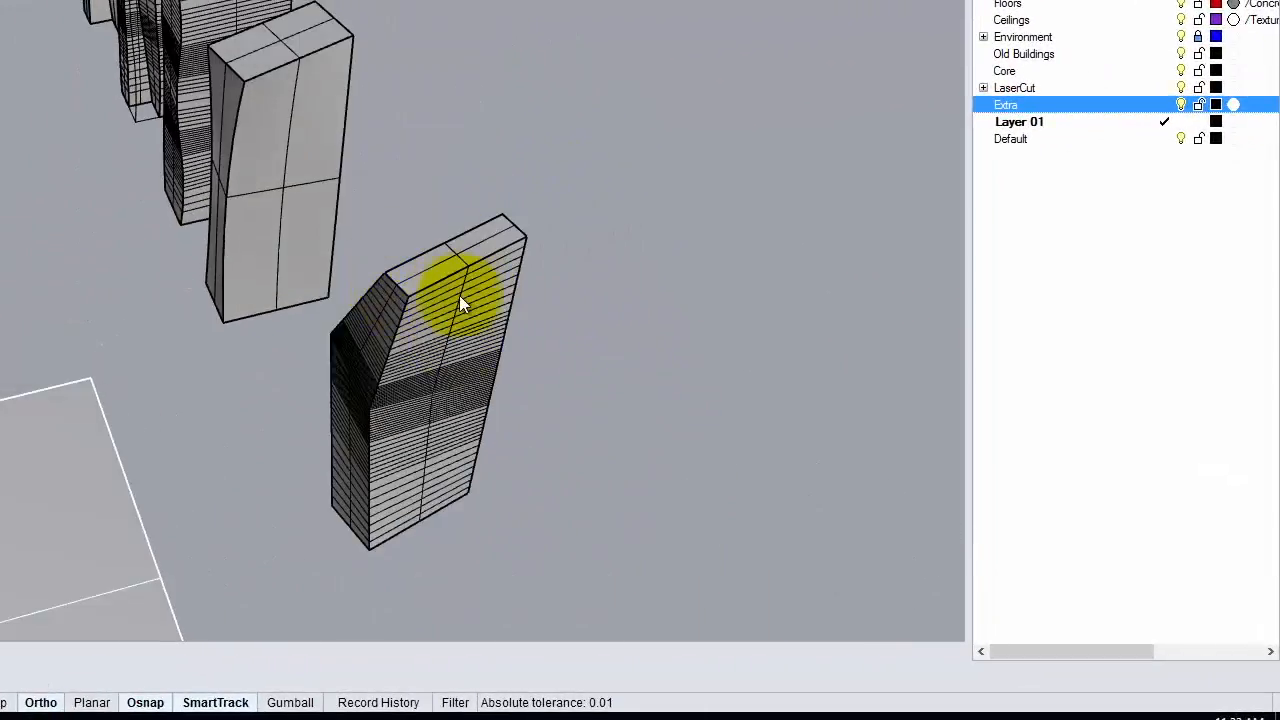
{"action": "right_click_drag", "start_coordinate": [371, 411], "coordinate": [470, 411]}
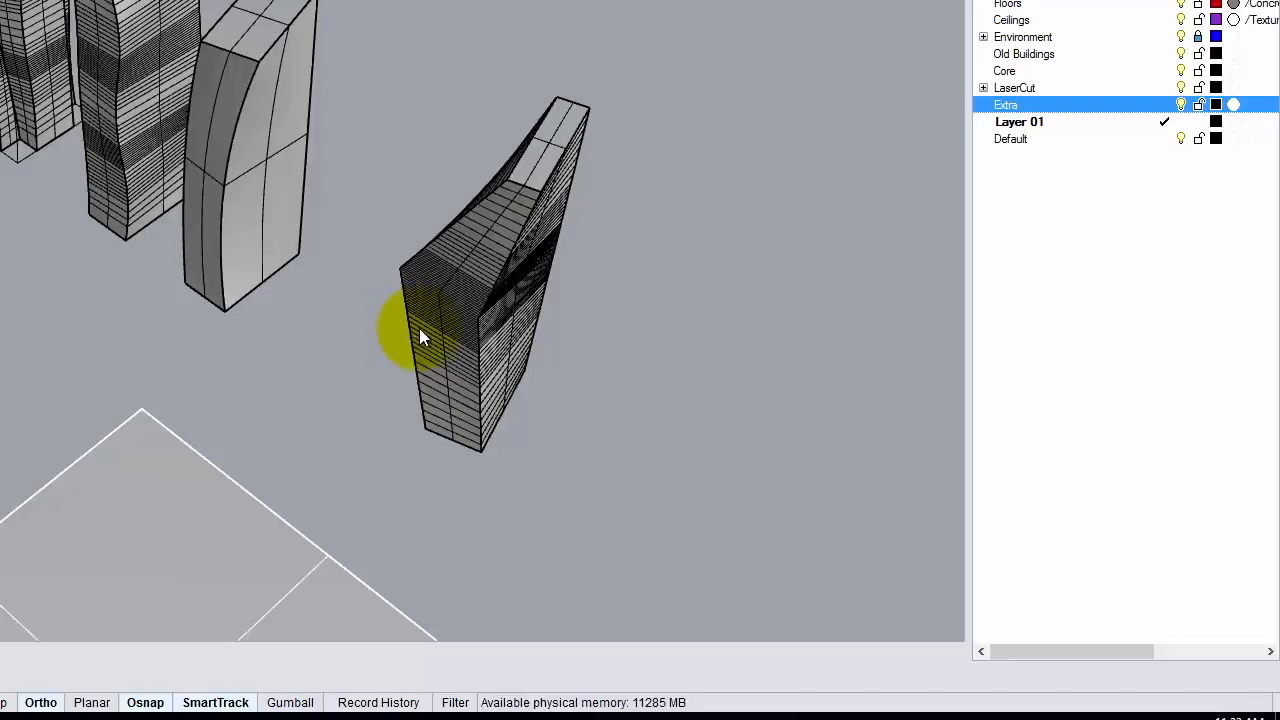
{"action": "left_click", "coordinate": [485, 240]}
{"action": "right_click_drag", "start_coordinate": [336, 307], "coordinate": [464, 264]}
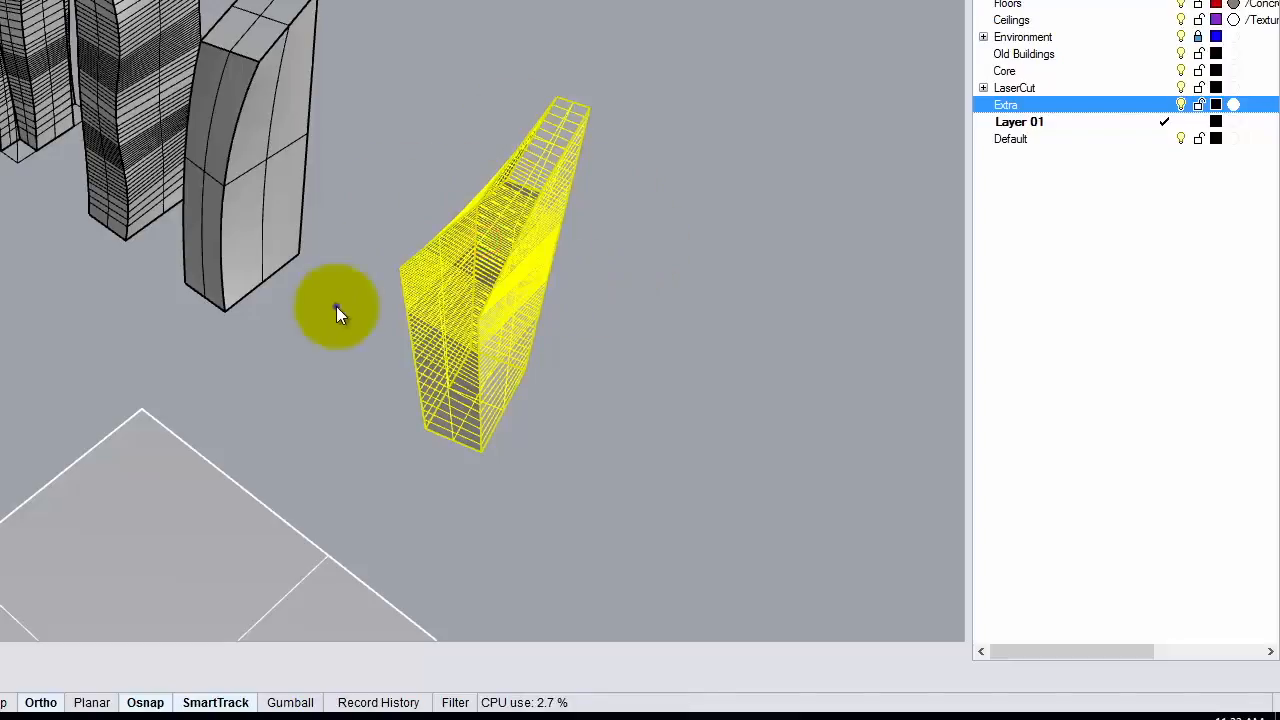
{"action": "scroll", "coordinate": [735, 397], "scroll_direction": "up", "scroll_amount": 3}
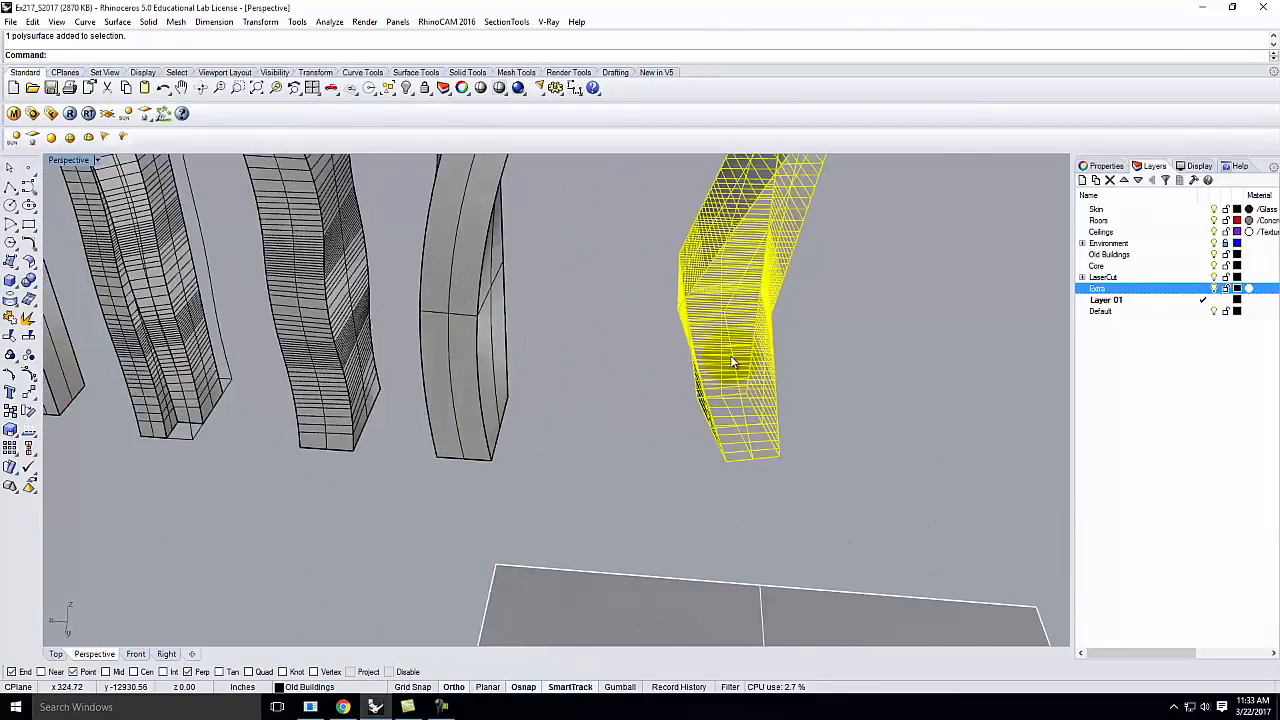
{"action": "left_click", "coordinate": [828, 445]}
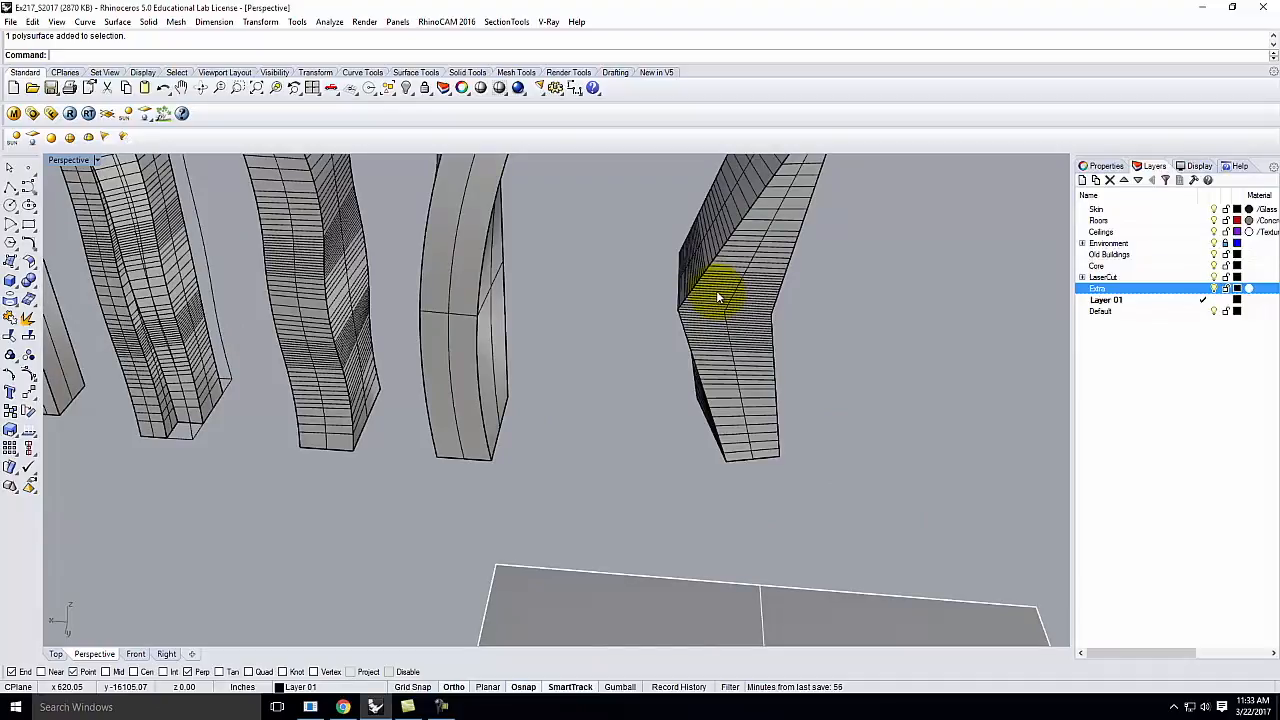
Explode the angled end tower into separate surfaces.
{"action": "key", "text": "Return"}
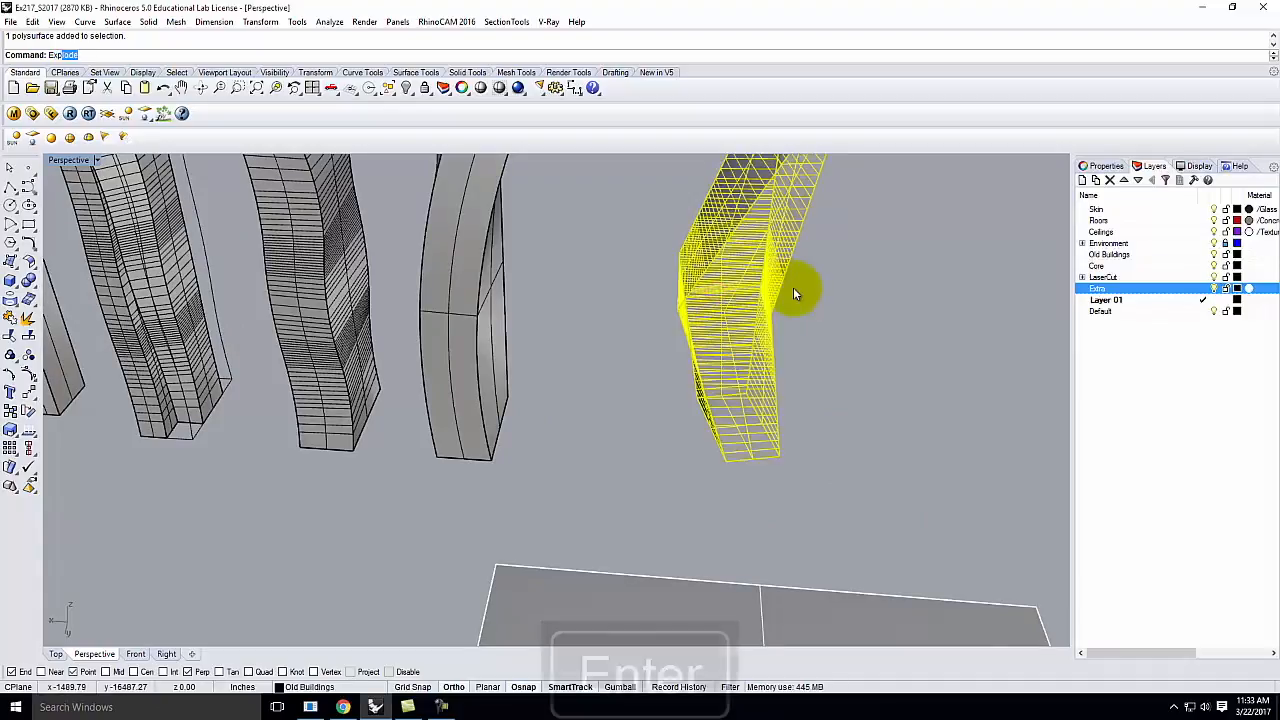
{"action": "left_click", "coordinate": [845, 288]}
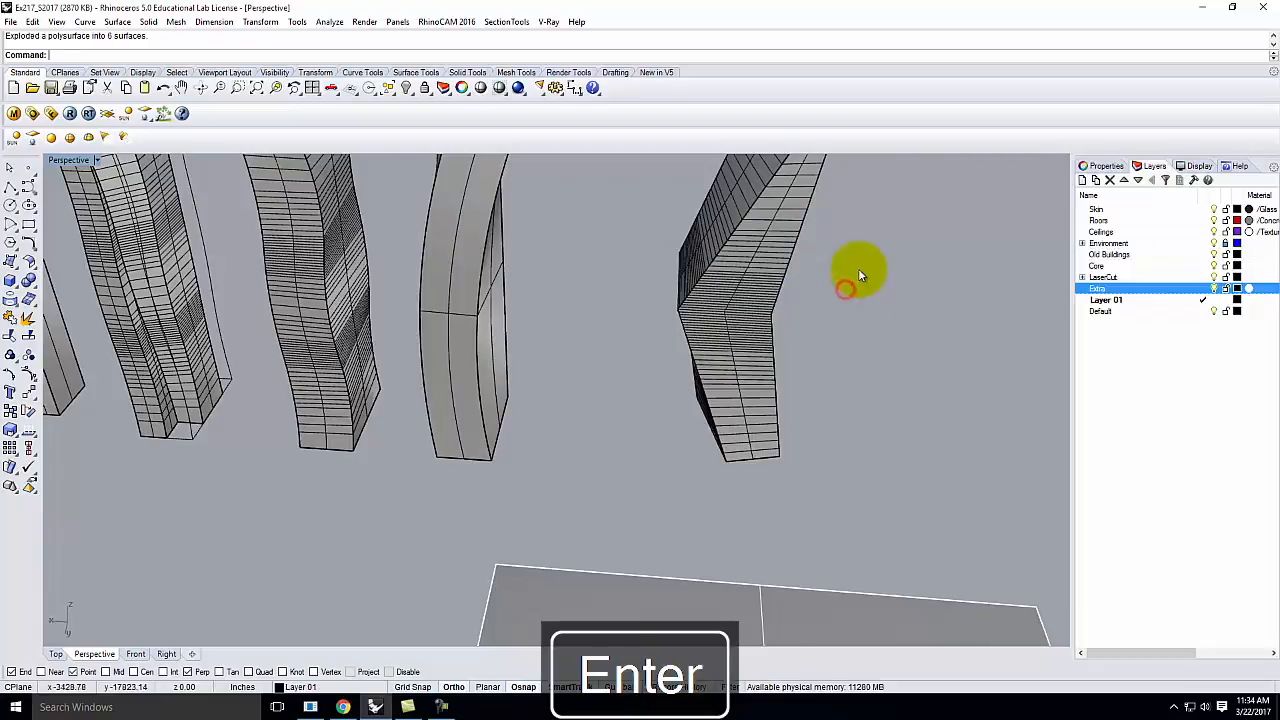
Select all the separate surfaces of the angled end tower and join them into one polysurface.
{"action": "scroll", "coordinate": [768, 295], "scroll_direction": "down", "scroll_amount": 3}
{"action": "left_click", "coordinate": [767, 292]}
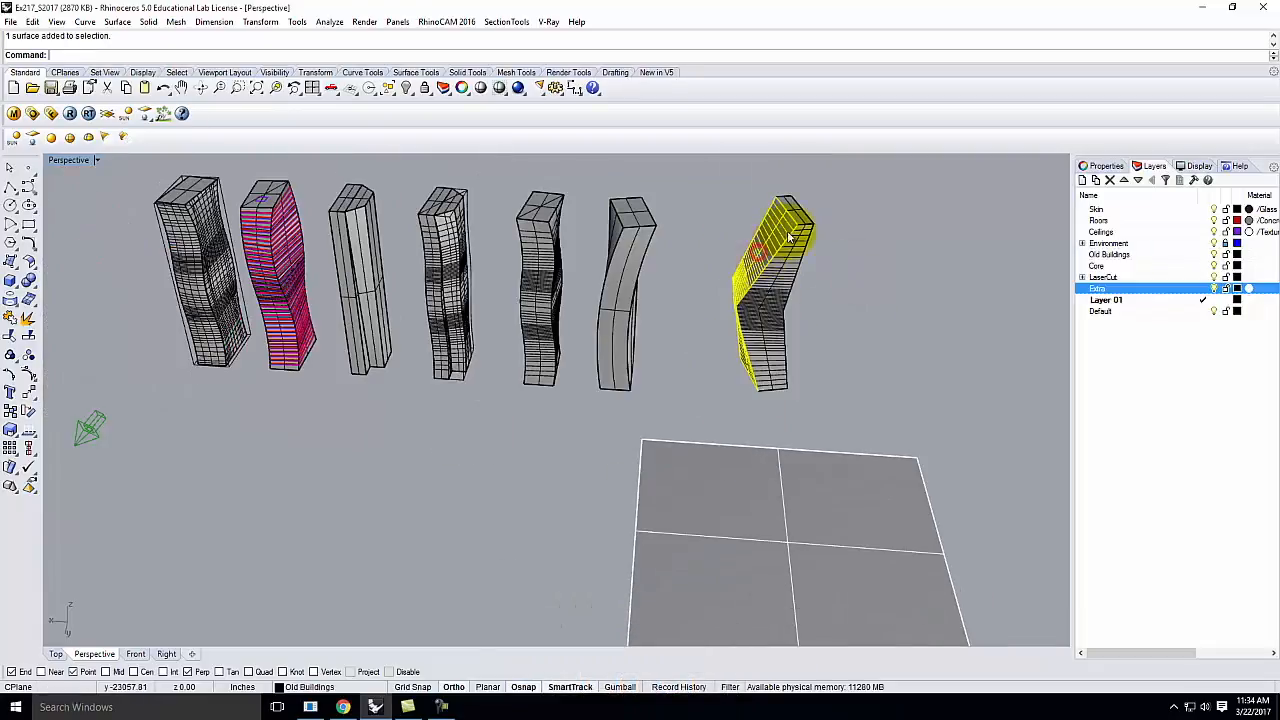
{"action": "right_click_drag", "start_coordinate": [849, 274], "coordinate": [760, 384]}
{"action": "left_click", "coordinate": [775, 426], "text": "shift"}
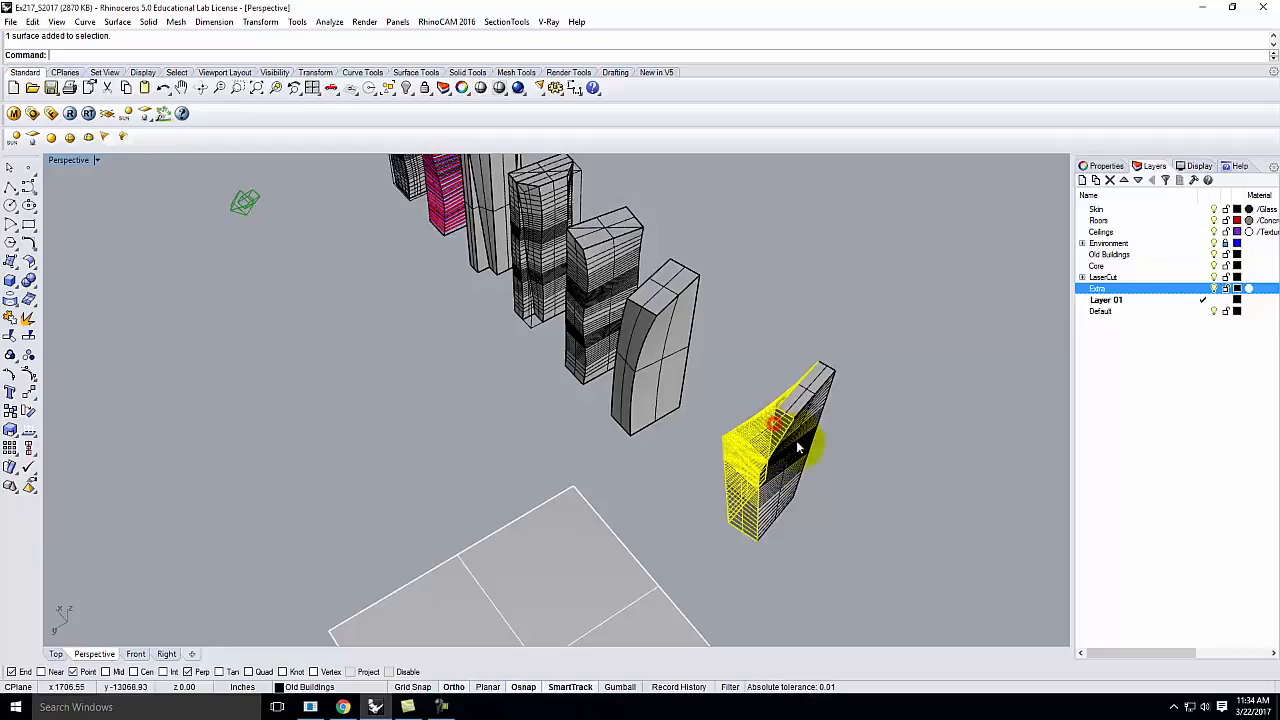
{"action": "left_click", "coordinate": [797, 441], "text": "shift"}
{"action": "left_click", "coordinate": [795, 386], "text": "shift"}
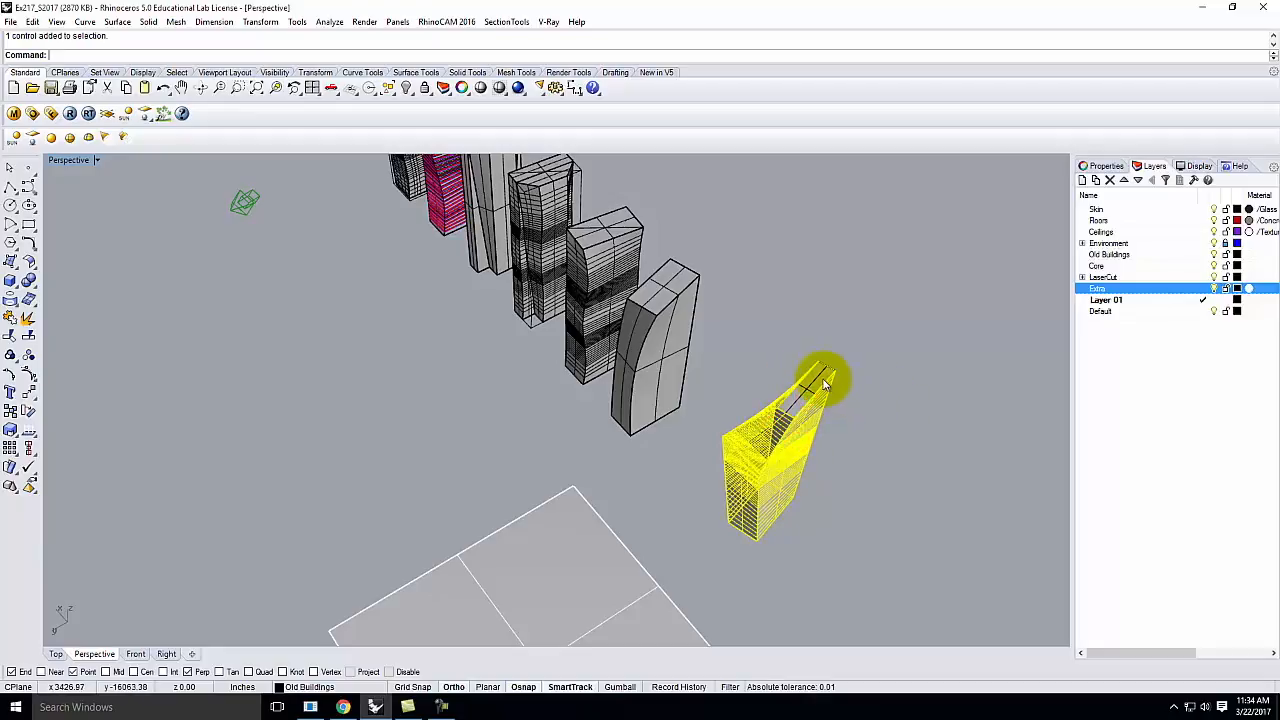
{"action": "scroll", "coordinate": [823, 385], "scroll_direction": "up", "scroll_amount": 3}
{"action": "left_click", "coordinate": [809, 386], "text": "shift"}
{"action": "right_click_drag", "start_coordinate": [920, 400], "coordinate": [331, 457]}
{"action": "right_click_drag", "start_coordinate": [417, 543], "coordinate": [614, 502]}
{"action": "key", "text": "Return"}
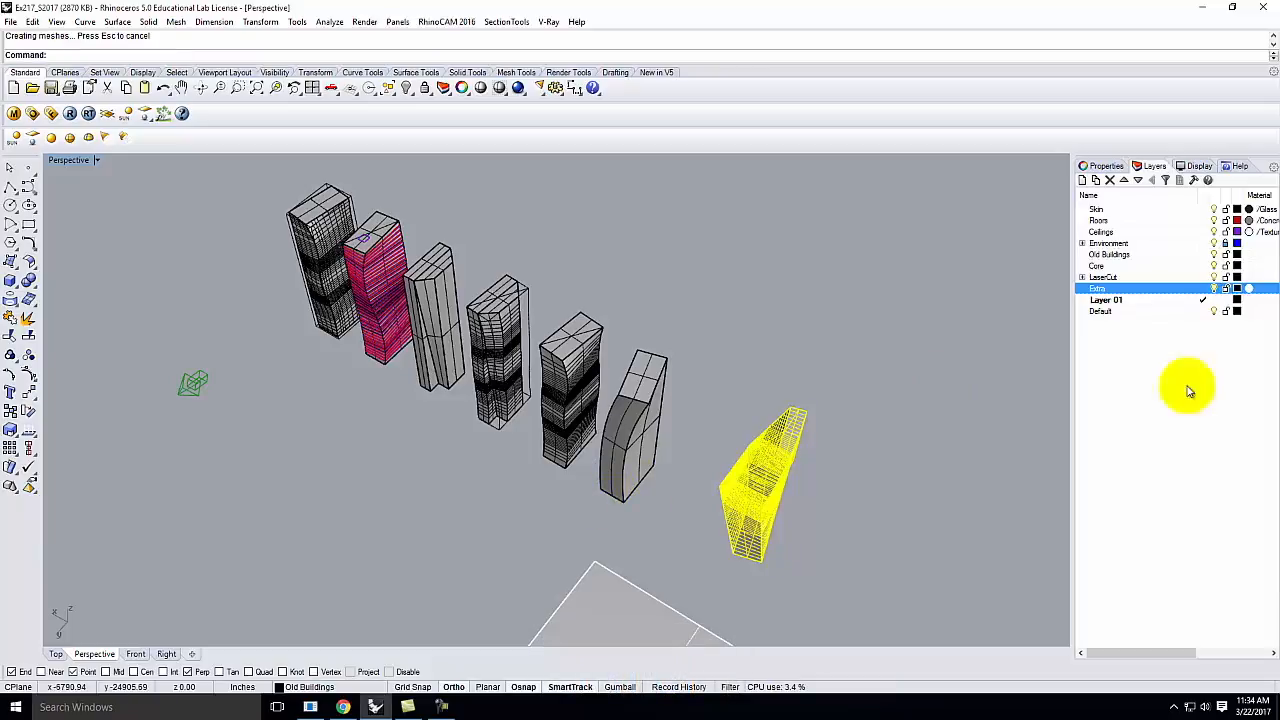
Hide the Environment layer and clear the tower selection.
{"action": "left_click", "coordinate": [1214, 243]}
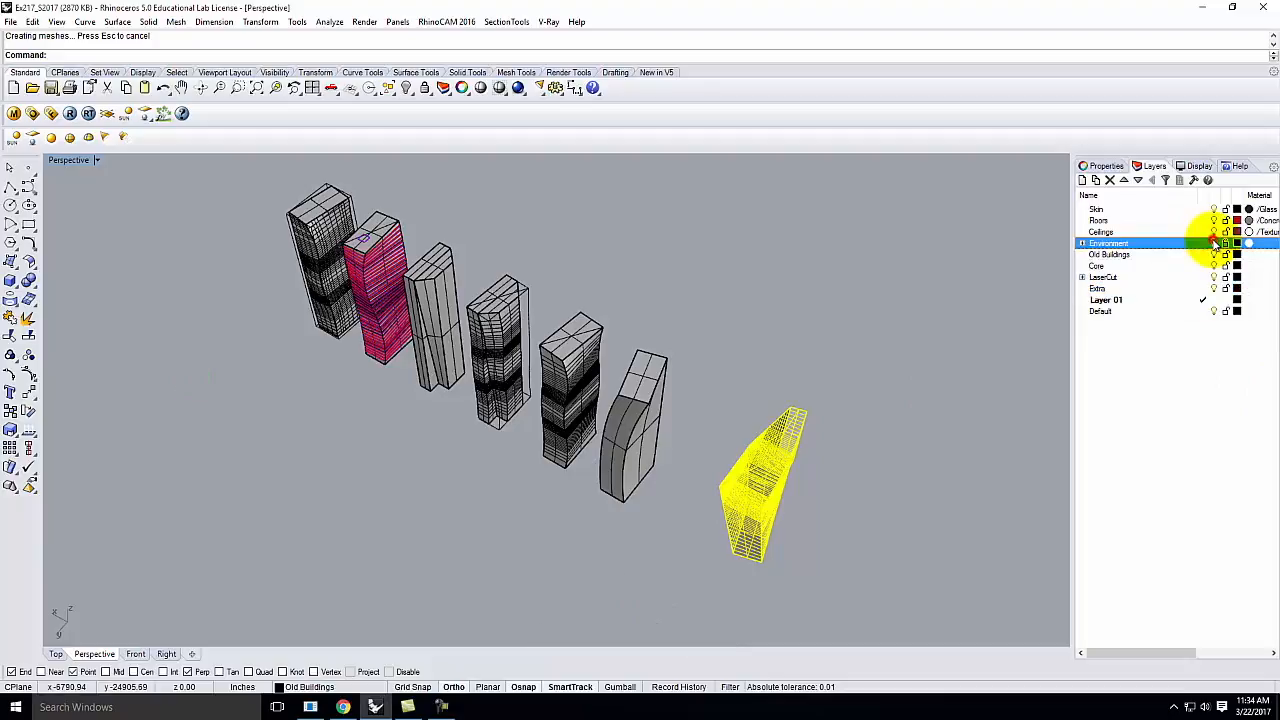
{"action": "left_click", "coordinate": [900, 445]}
Start Unroll Developable Srf on the angled end tower's polysurface with Labels set to Yes.
{"action": "scroll", "coordinate": [858, 440], "scroll_direction": "up", "scroll_amount": 5}
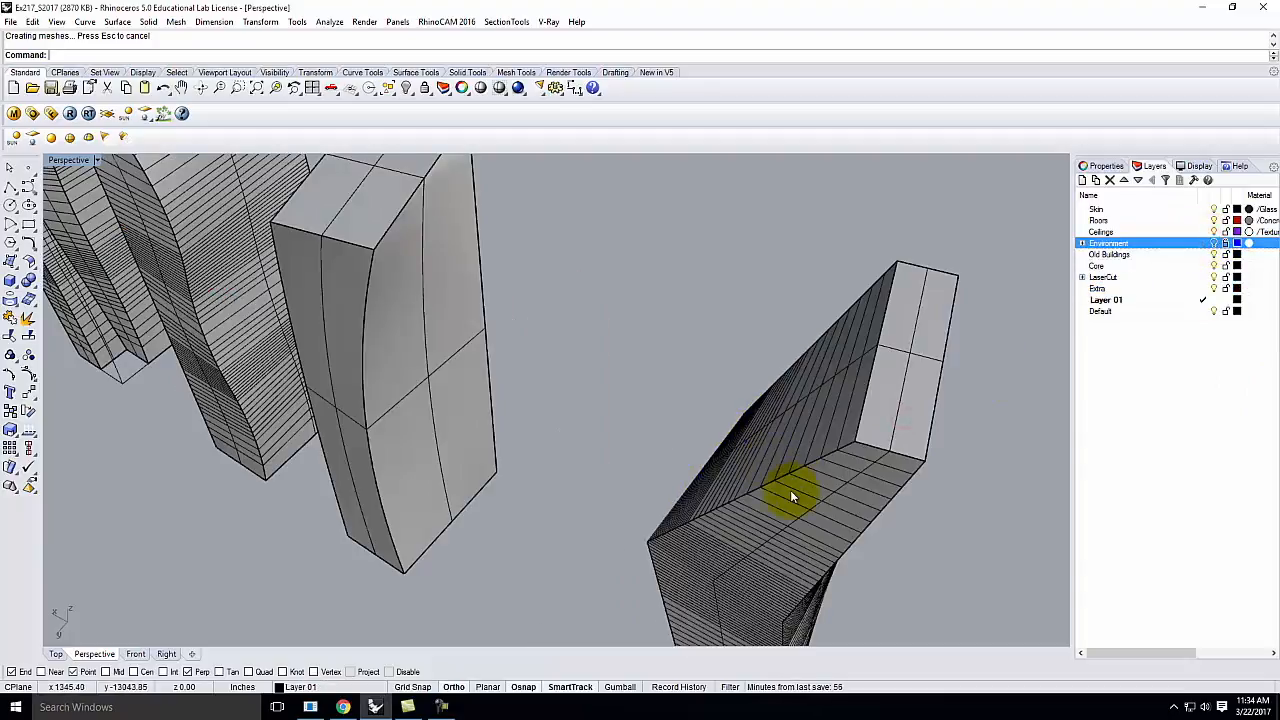
{"action": "left_click", "coordinate": [790, 490]}
{"action": "scroll", "coordinate": [651, 406], "scroll_direction": "down", "scroll_amount": 4}
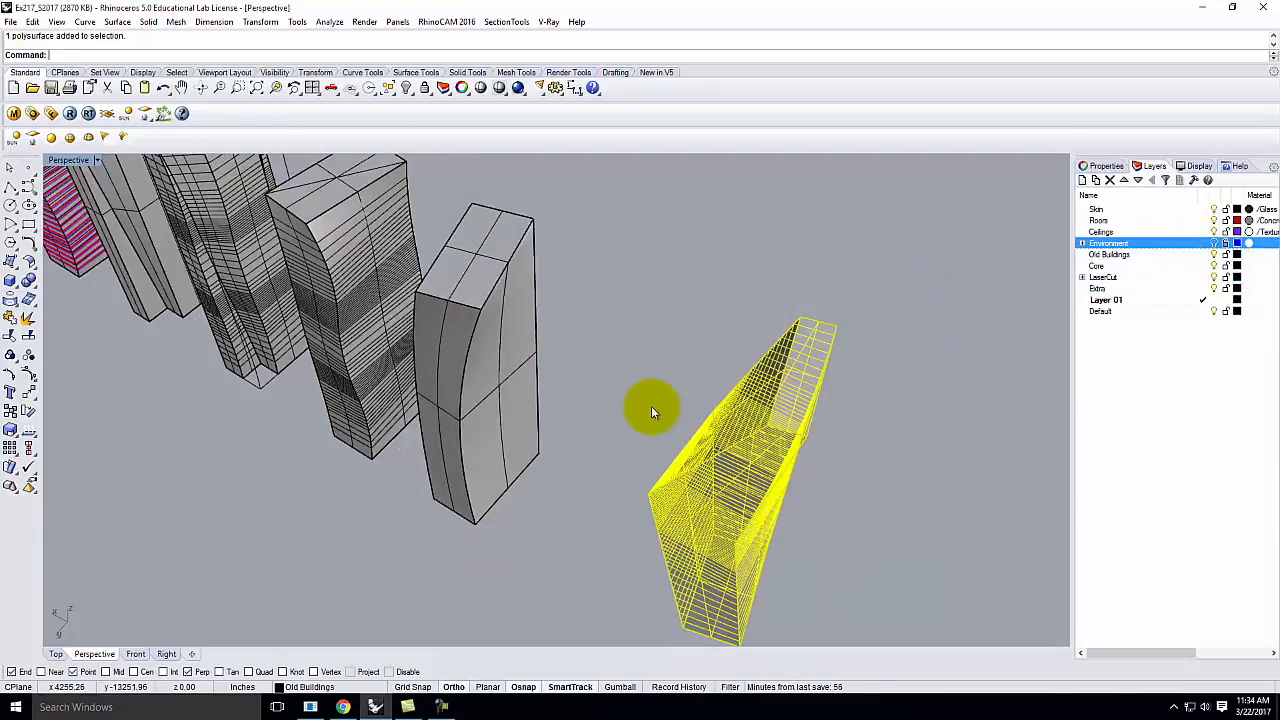
{"action": "scroll", "coordinate": [643, 315], "scroll_direction": "down", "scroll_amount": 3}
{"action": "right_click_drag", "start_coordinate": [677, 385], "coordinate": [729, 400]}
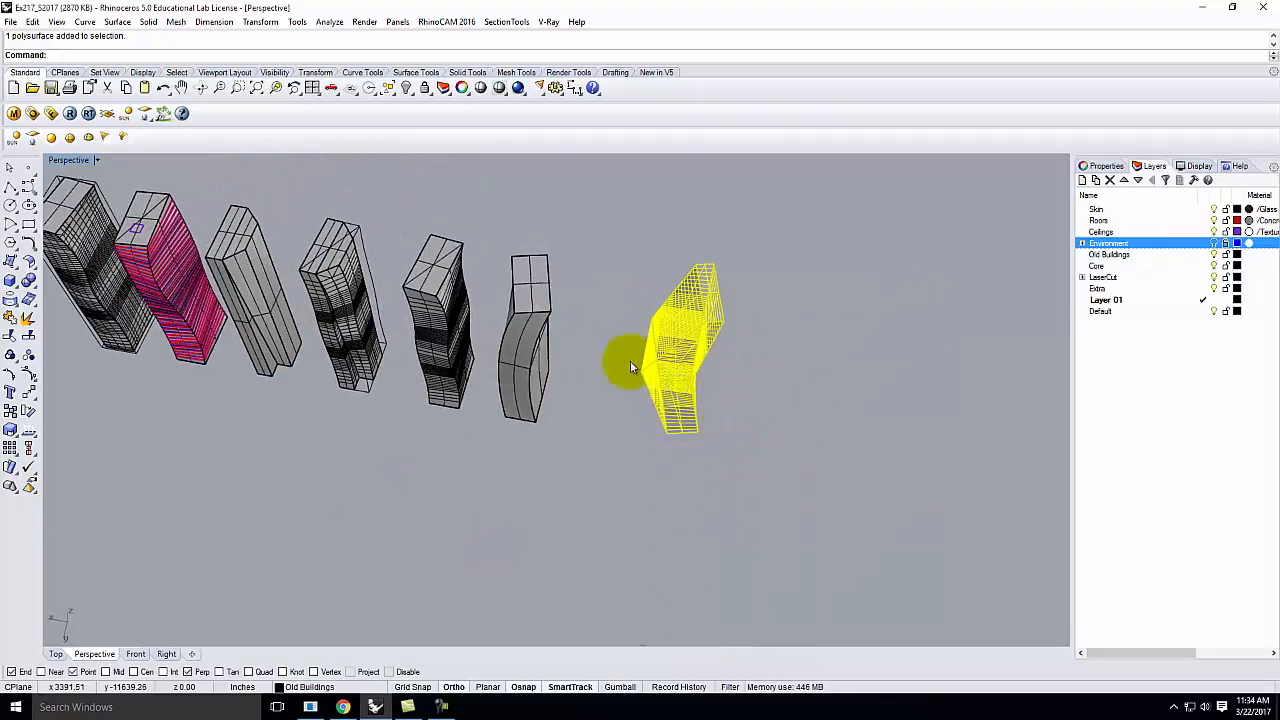
{"action": "left_click", "coordinate": [116, 22]}
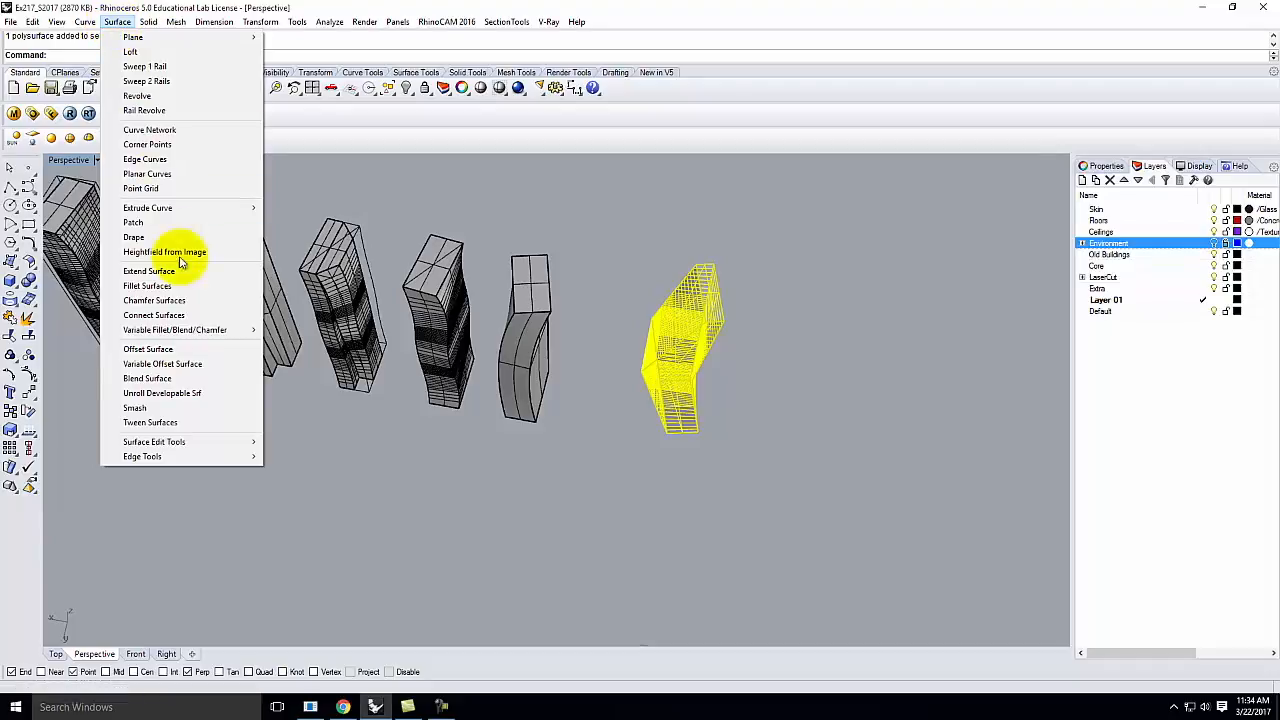
{"action": "left_click", "coordinate": [186, 400]}
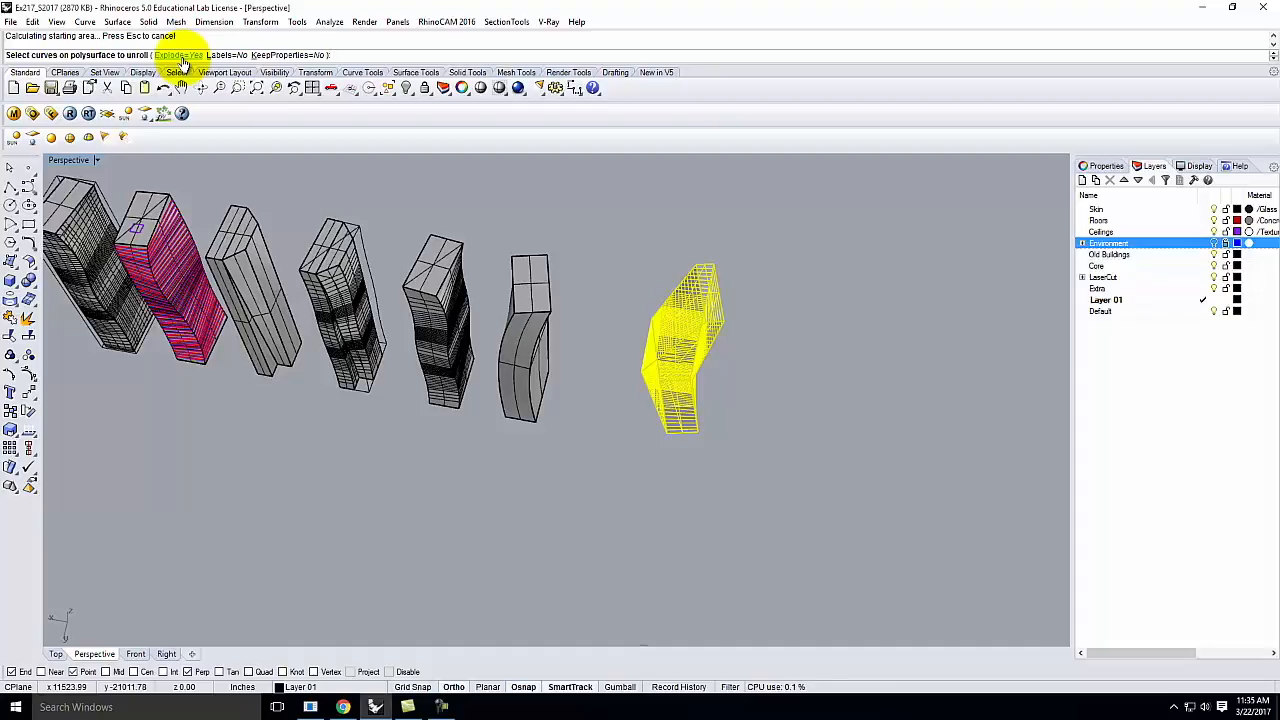
{"action": "left_click", "coordinate": [237, 57]}
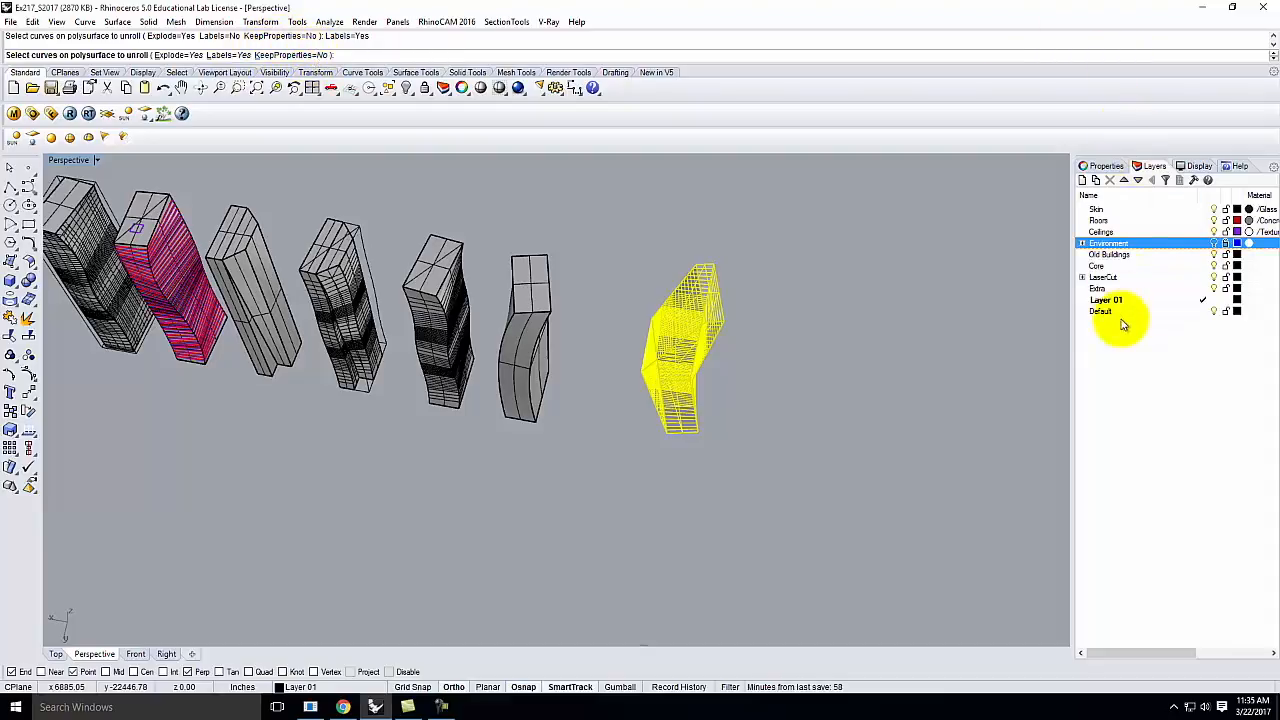
Create a new layer, make it current and finish unrolling the angled end tower onto it with labels.
{"action": "left_click", "coordinate": [1082, 180]}
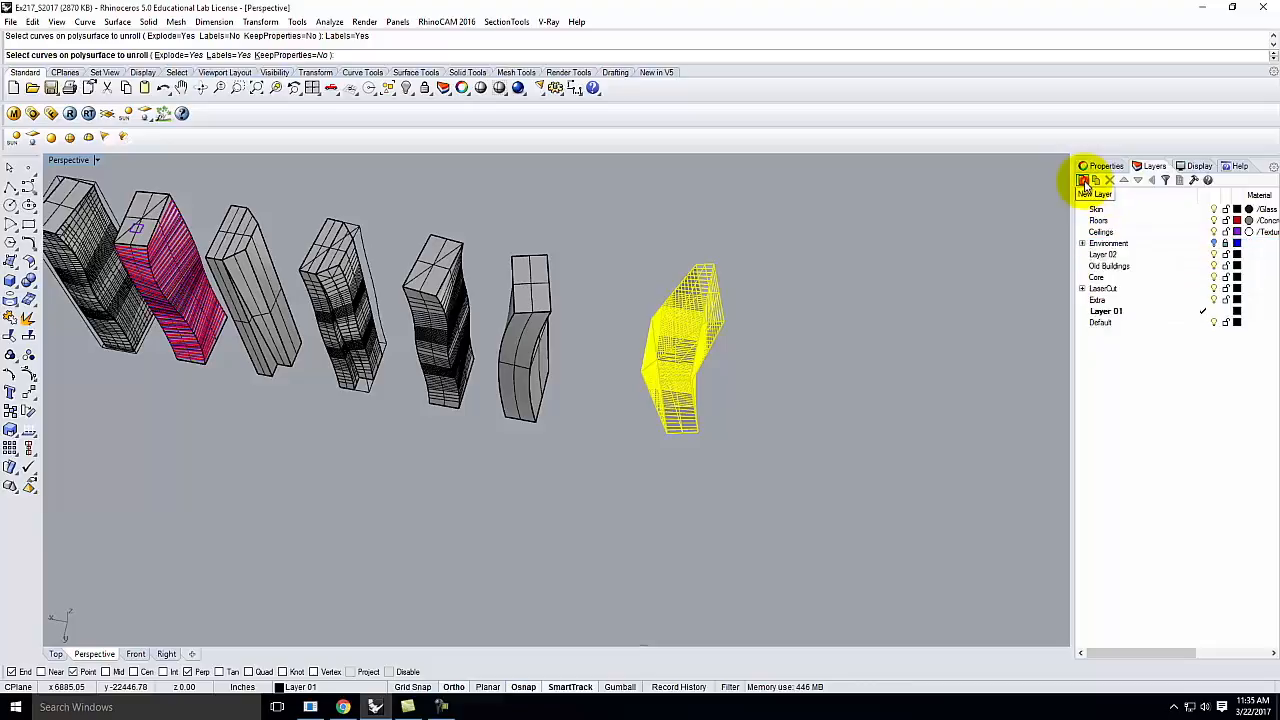
{"action": "left_click", "coordinate": [1103, 255]}
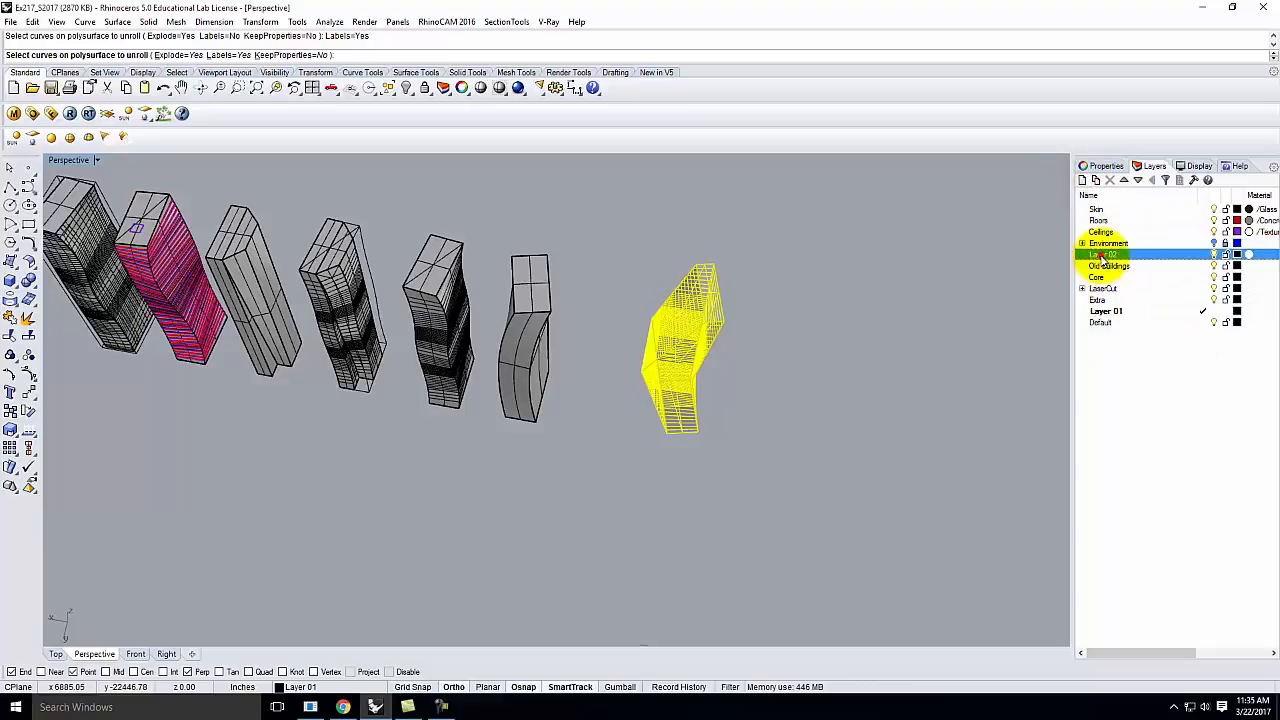
{"action": "double_click", "coordinate": [1105, 256]}
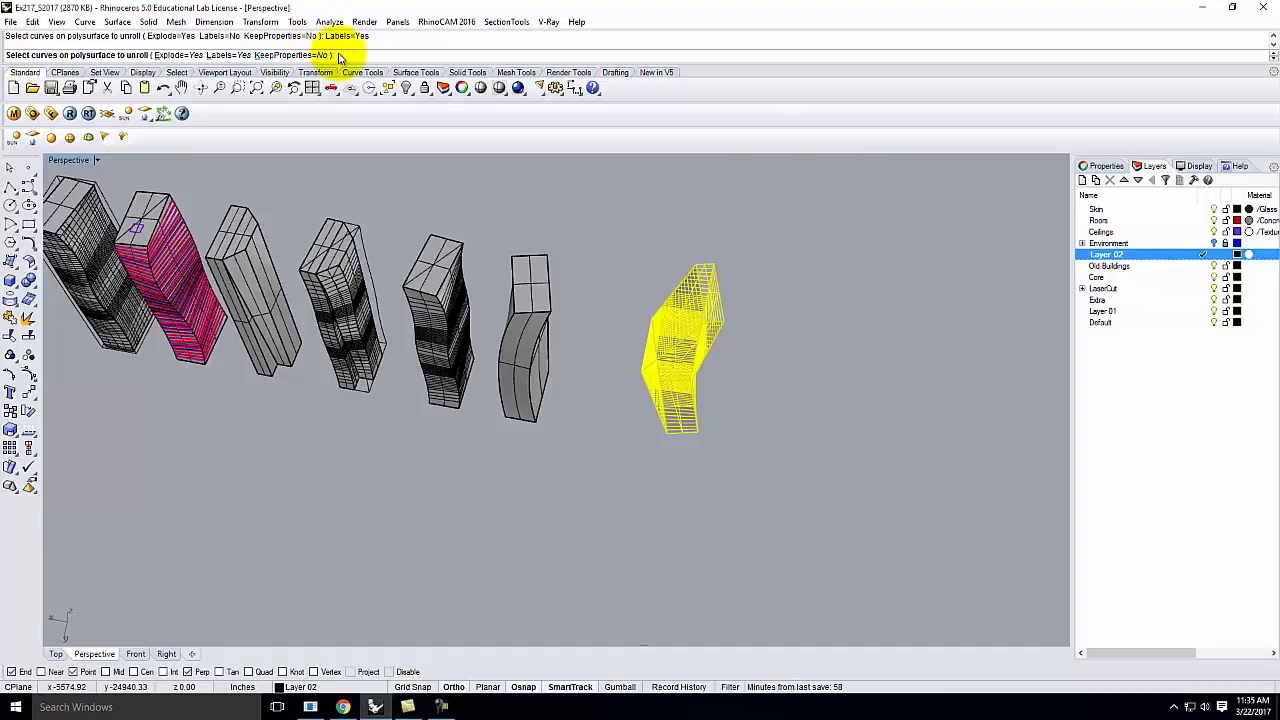
{"action": "key", "text": "Return"}
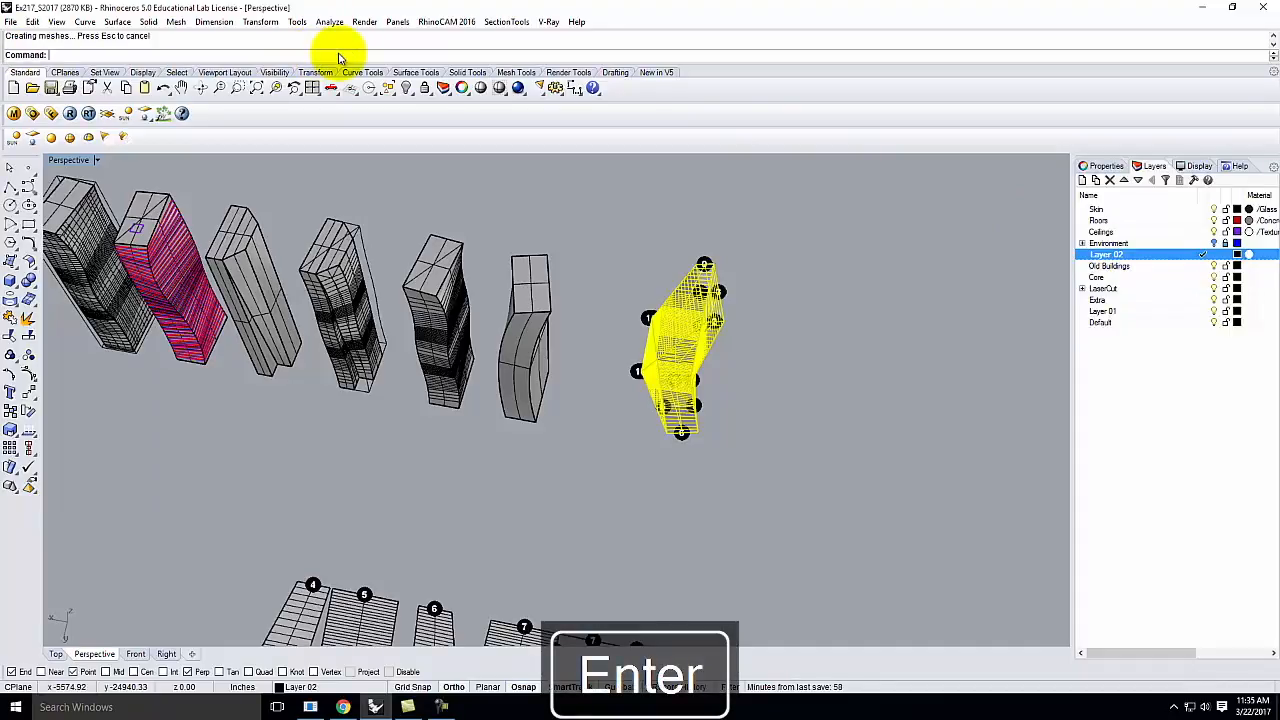
Compare the numbered edge labels on the angled tower with those on its unrolled surfaces.
{"action": "scroll", "coordinate": [466, 251], "scroll_direction": "down", "scroll_amount": 5}
{"action": "scroll", "coordinate": [628, 305], "scroll_direction": "up", "scroll_amount": 1}
{"action": "scroll", "coordinate": [610, 290], "scroll_direction": "up", "scroll_amount": 4}
{"action": "scroll", "coordinate": [580, 270], "scroll_direction": "up", "scroll_amount": 2}
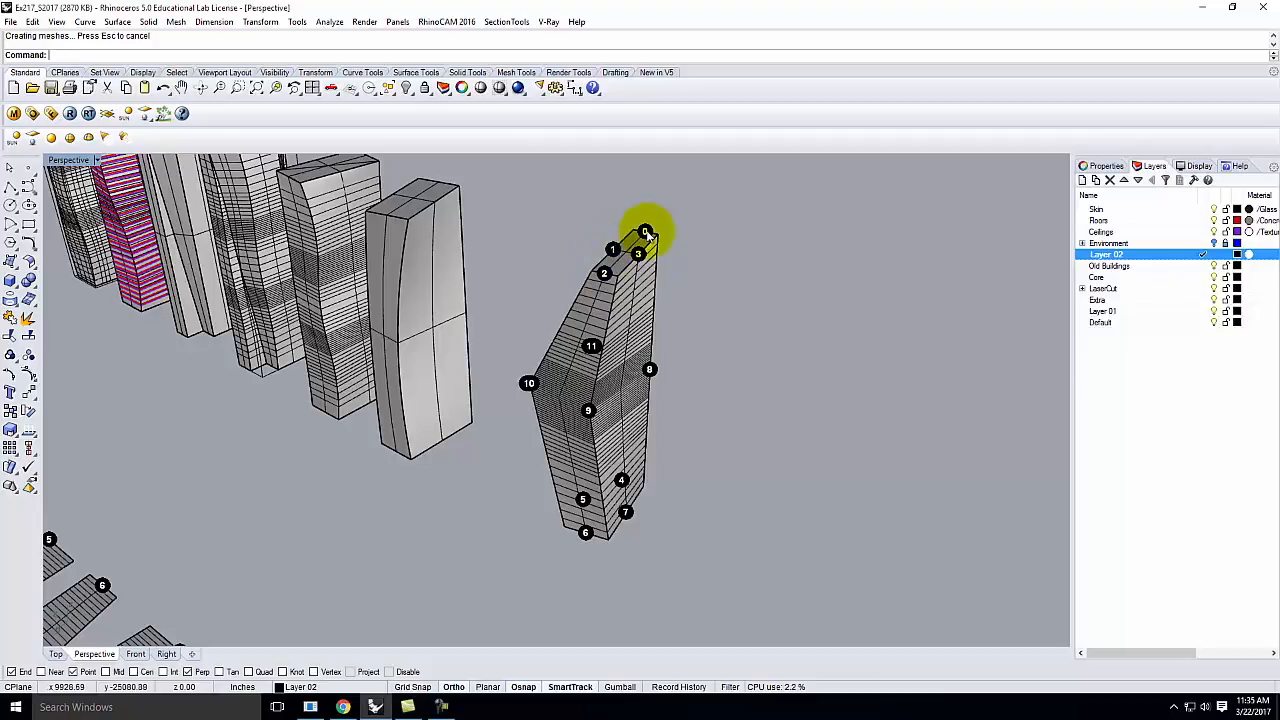
{"action": "scroll", "coordinate": [640, 252], "scroll_direction": "down", "scroll_amount": 4}
{"action": "right_click_drag", "start_coordinate": [500, 298], "coordinate": [406, 357]}
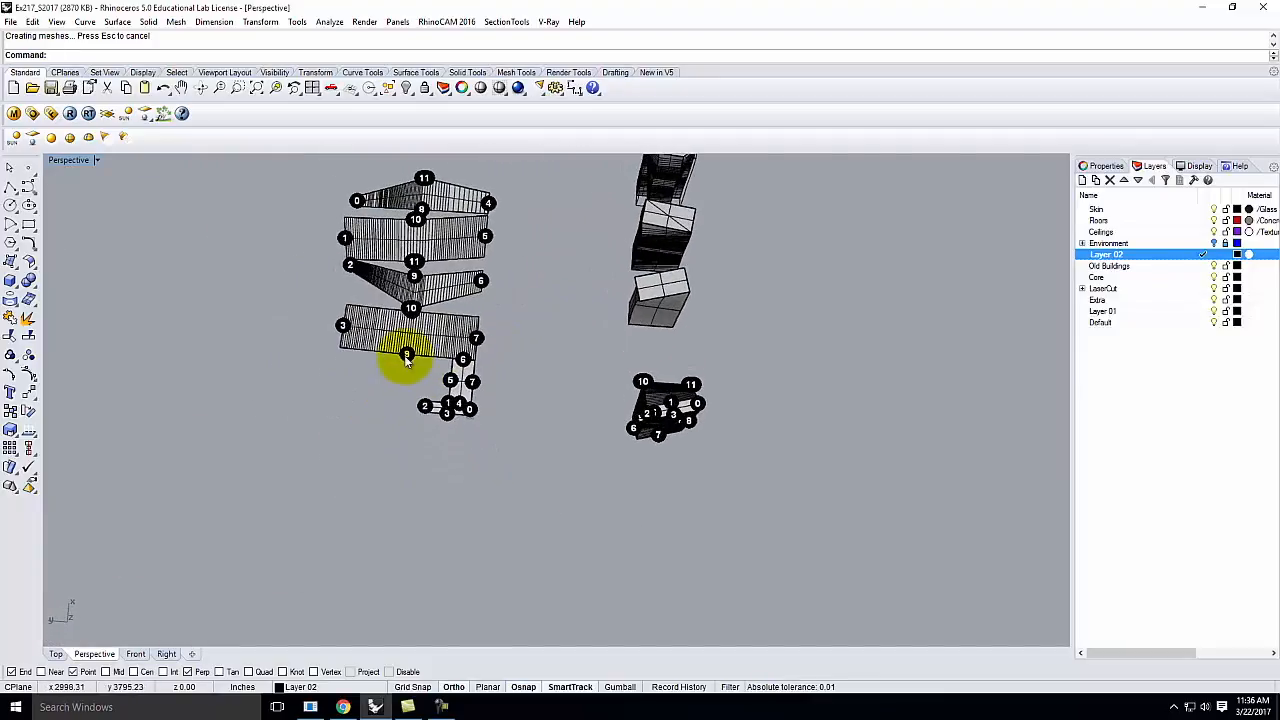
{"action": "scroll", "coordinate": [430, 360], "scroll_direction": "up", "scroll_amount": 5}
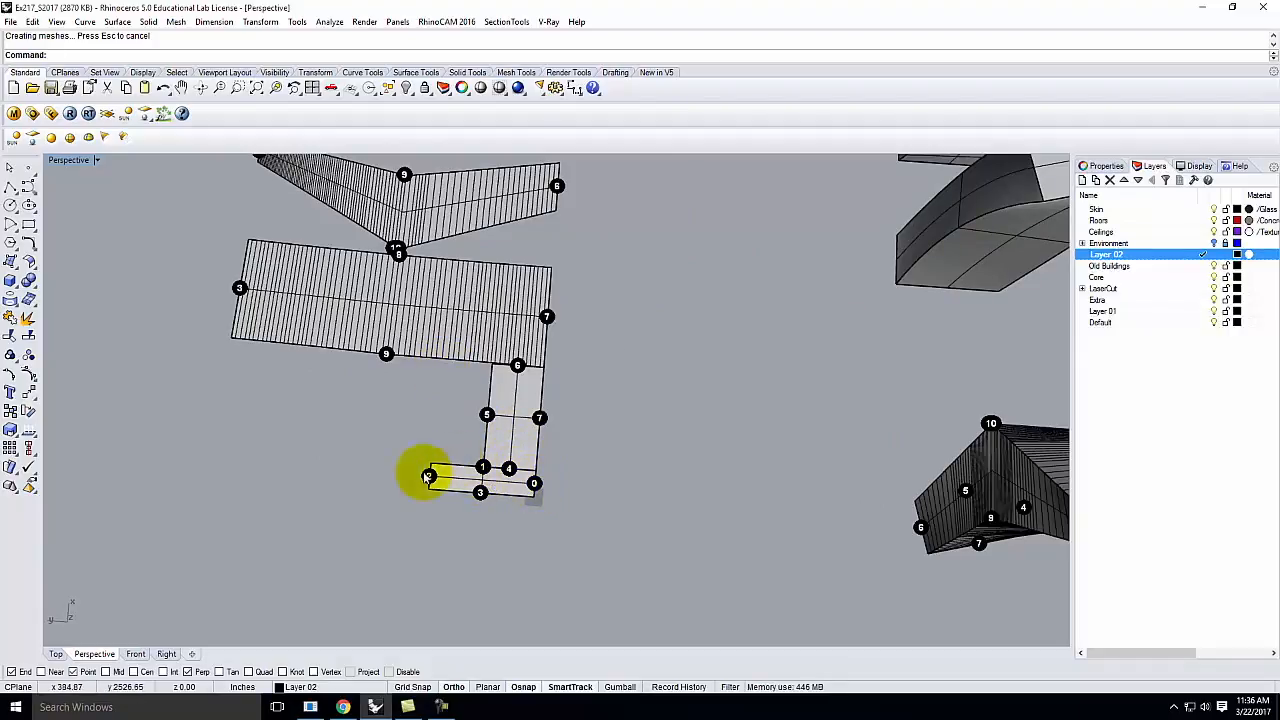
{"action": "scroll", "coordinate": [502, 518], "scroll_direction": "down", "scroll_amount": 5}
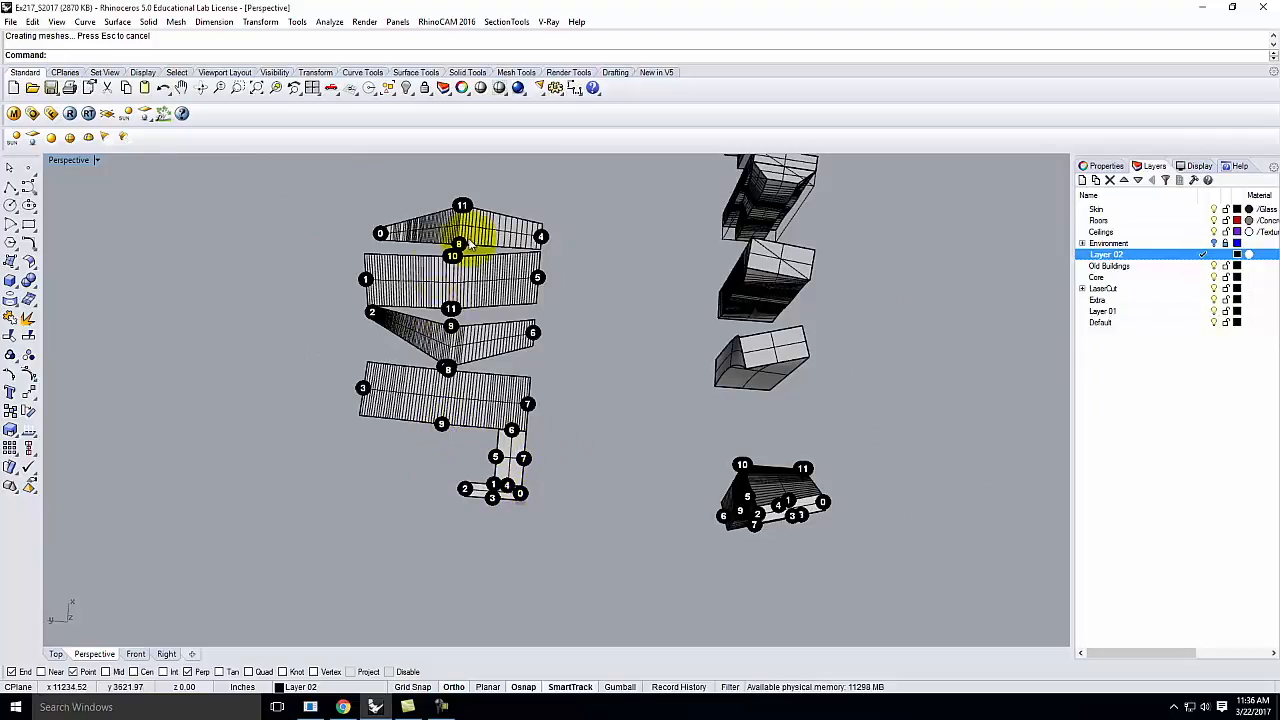
{"action": "left_click", "coordinate": [371, 398]}
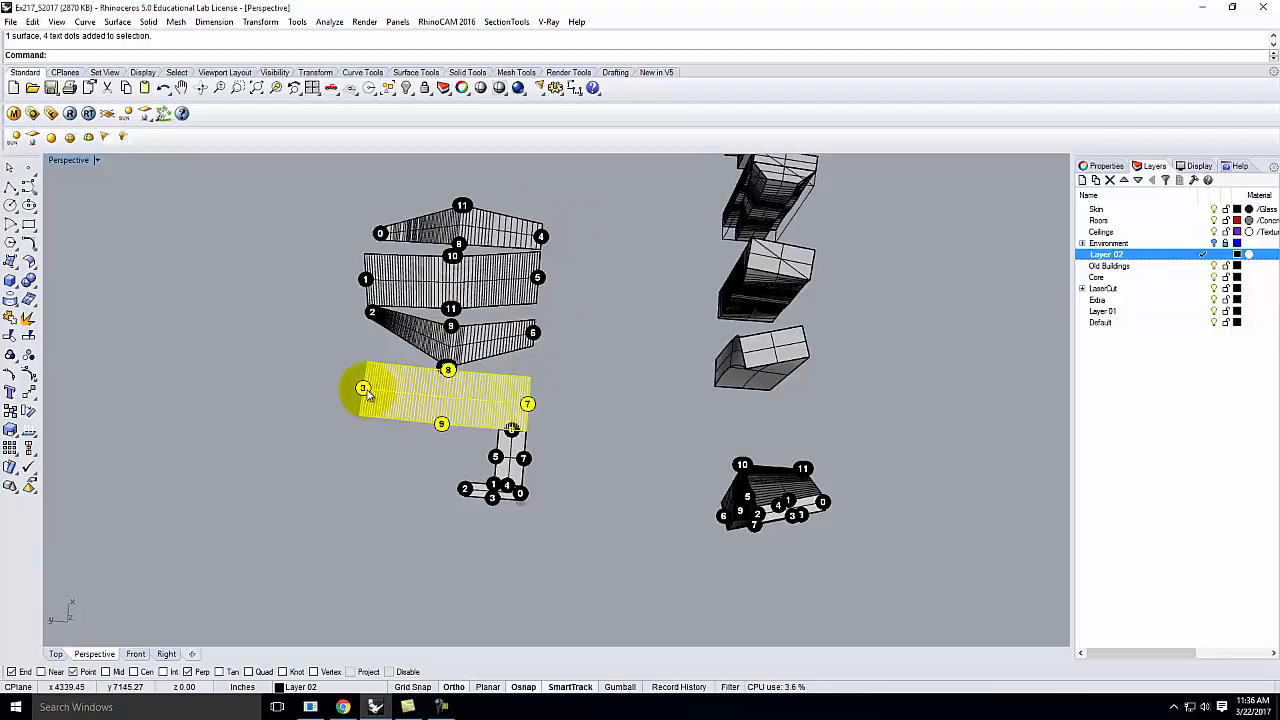
{"action": "left_click", "coordinate": [566, 434]}
{"action": "right_click_drag", "start_coordinate": [457, 386], "coordinate": [577, 366]}
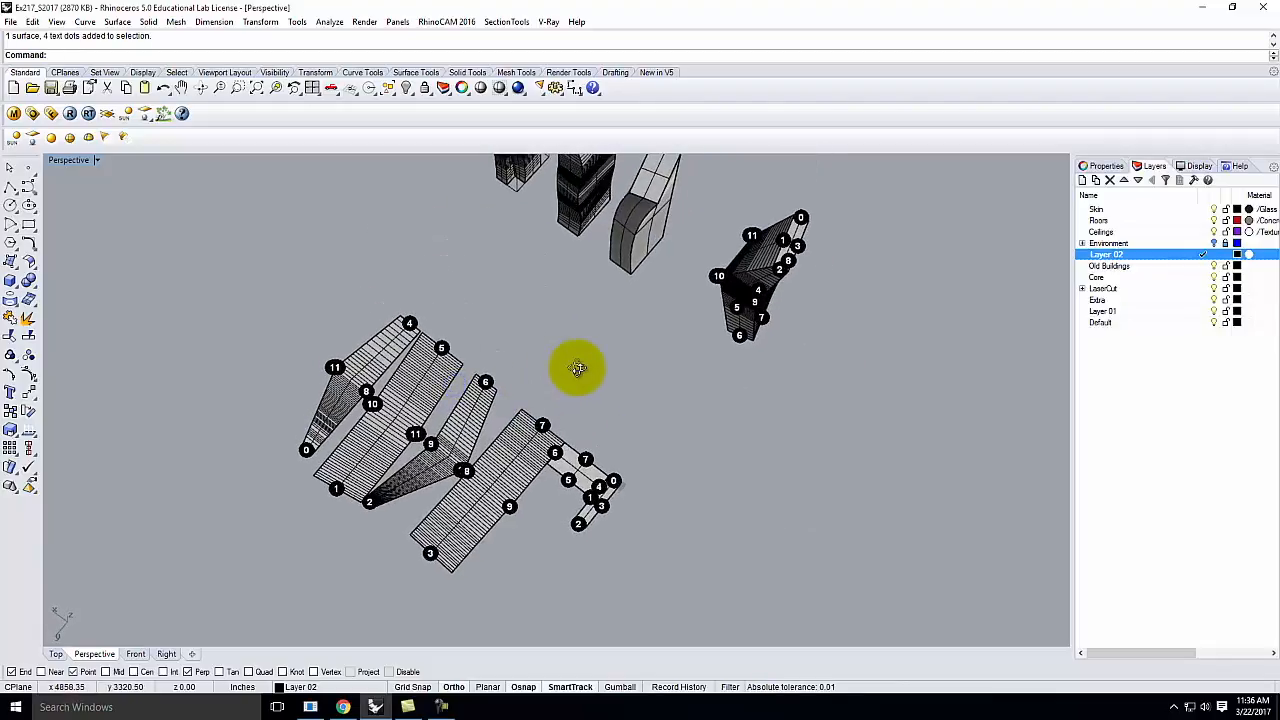
In the Top view, move all unrolled surfaces with their labels into empty space well away from the row of towers.
{"action": "double_click", "coordinate": [73, 165]}
{"action": "double_click", "coordinate": [62, 161]}
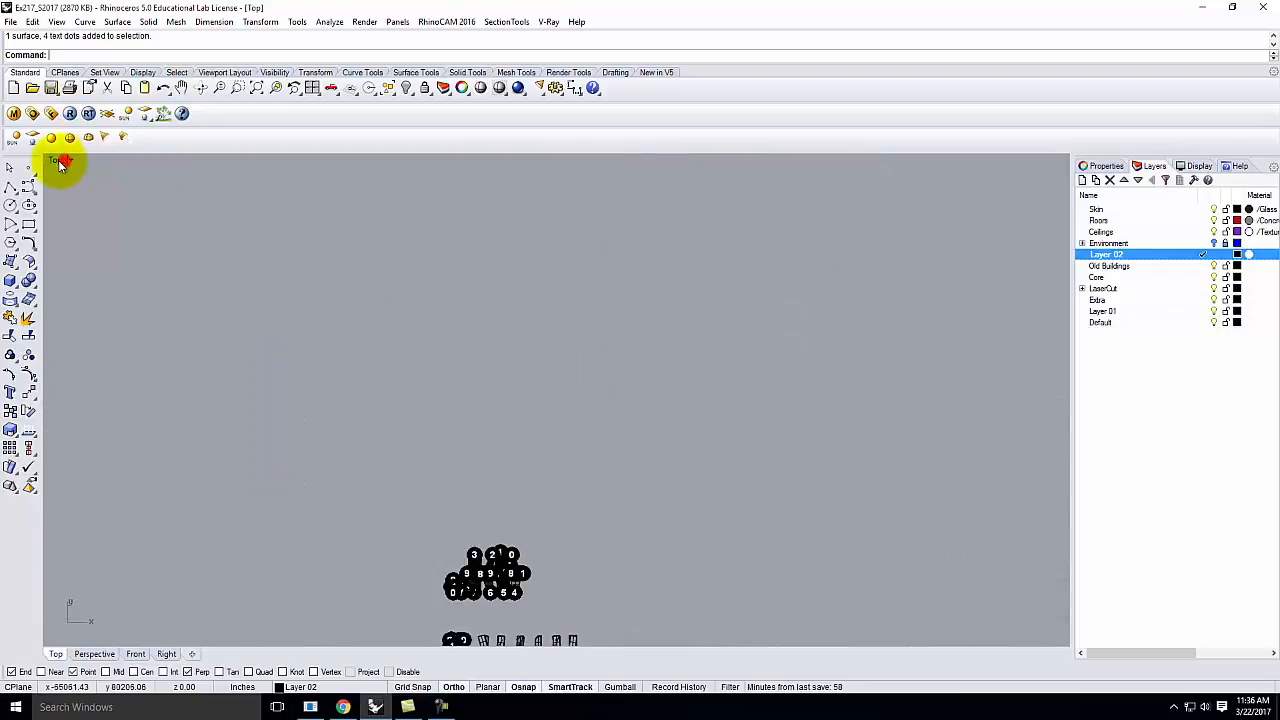
{"action": "scroll", "coordinate": [548, 338], "scroll_direction": "down", "scroll_amount": 3}
{"action": "scroll", "coordinate": [543, 440], "scroll_direction": "up", "scroll_amount": 6}
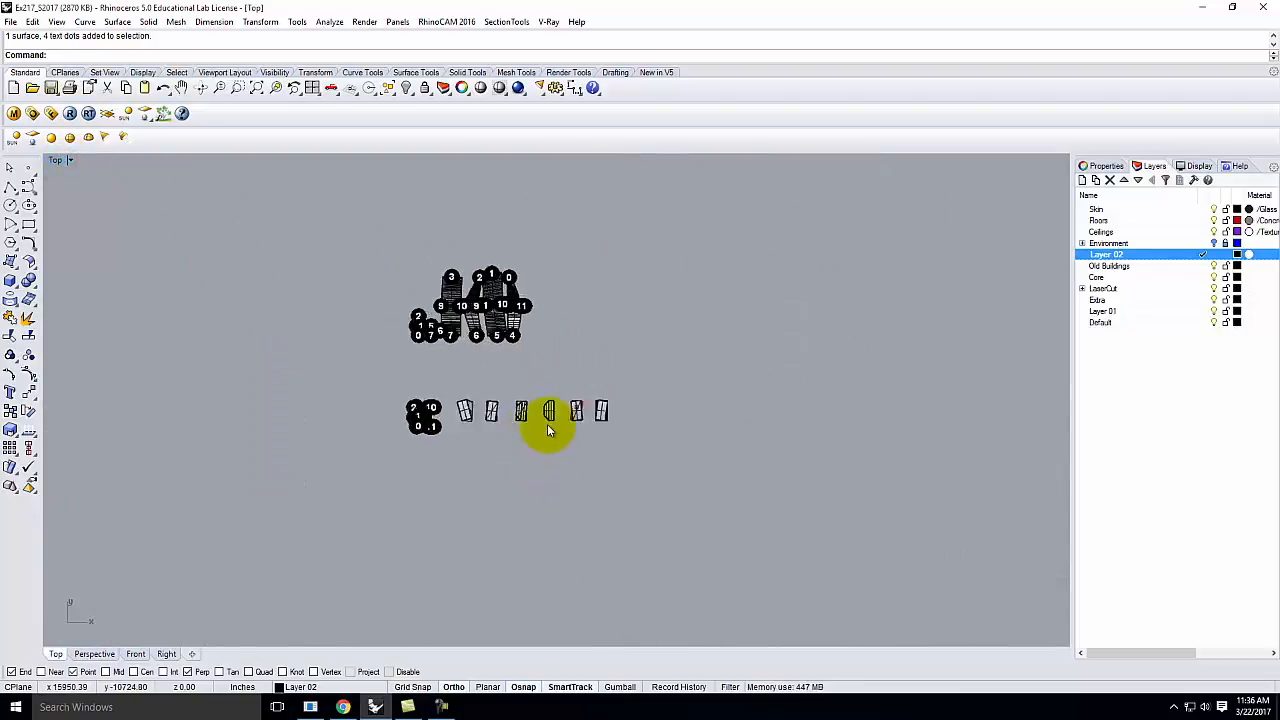
{"action": "scroll", "coordinate": [460, 375], "scroll_direction": "down", "scroll_amount": 3}
{"action": "scroll", "coordinate": [412, 272], "scroll_direction": "up", "scroll_amount": 5}
{"action": "left_click_drag", "start_coordinate": [191, 164], "coordinate": [629, 406]}
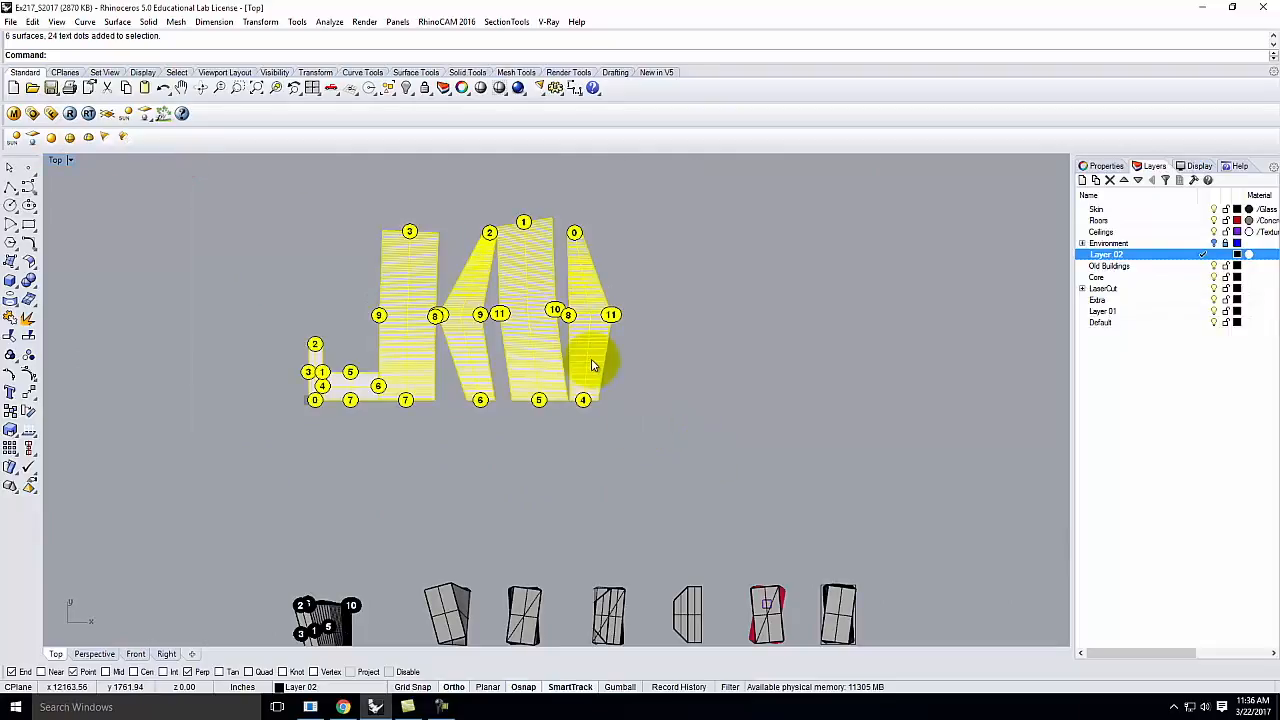
{"action": "scroll", "coordinate": [448, 456], "scroll_direction": "down", "scroll_amount": 3}
{"action": "left_click_drag", "start_coordinate": [517, 380], "coordinate": [893, 245]}
{"action": "scroll", "coordinate": [290, 310], "scroll_direction": "down", "scroll_amount": 3}
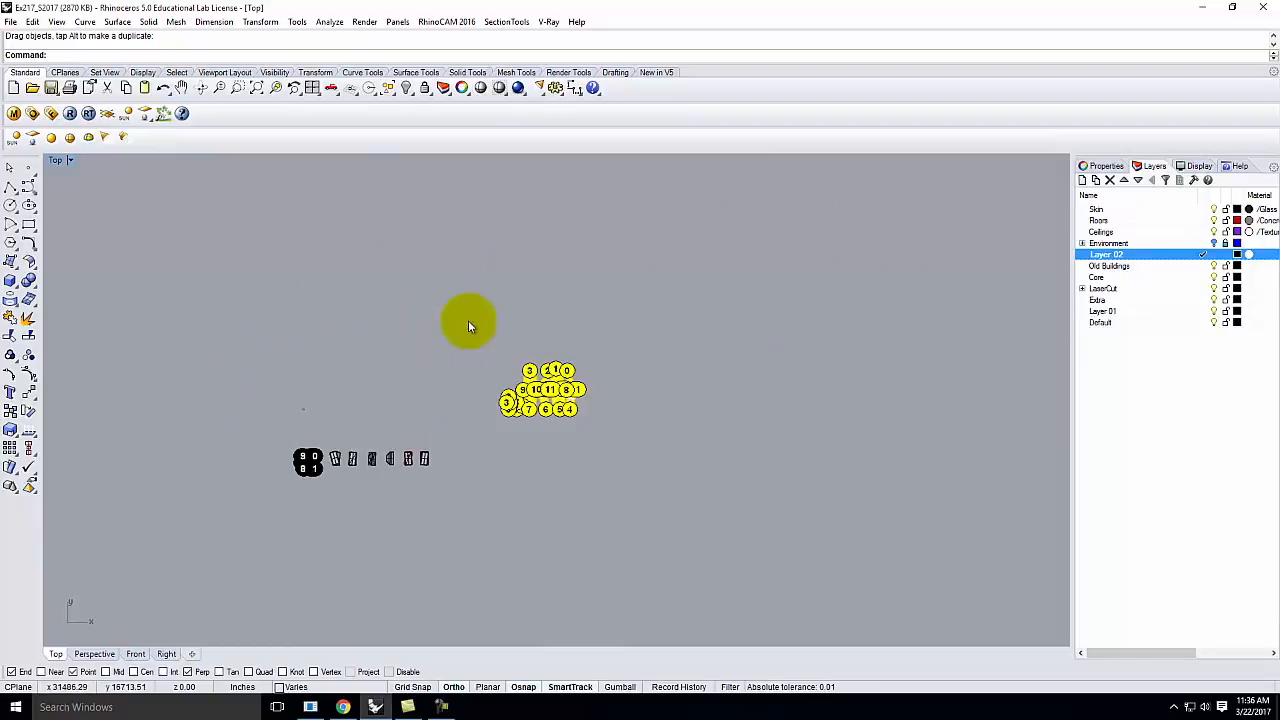
{"action": "left_click_drag", "start_coordinate": [559, 404], "coordinate": [559, 222]}
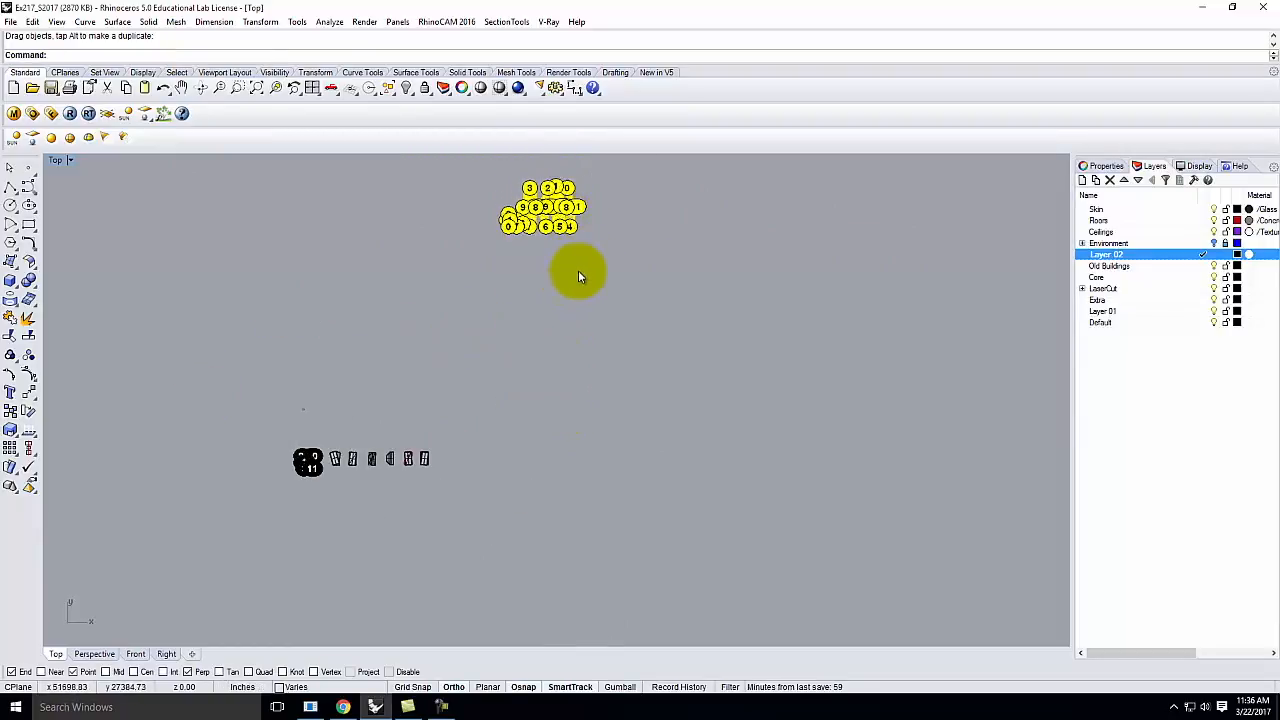
{"action": "scroll", "coordinate": [567, 155], "scroll_direction": "up", "scroll_amount": 4}
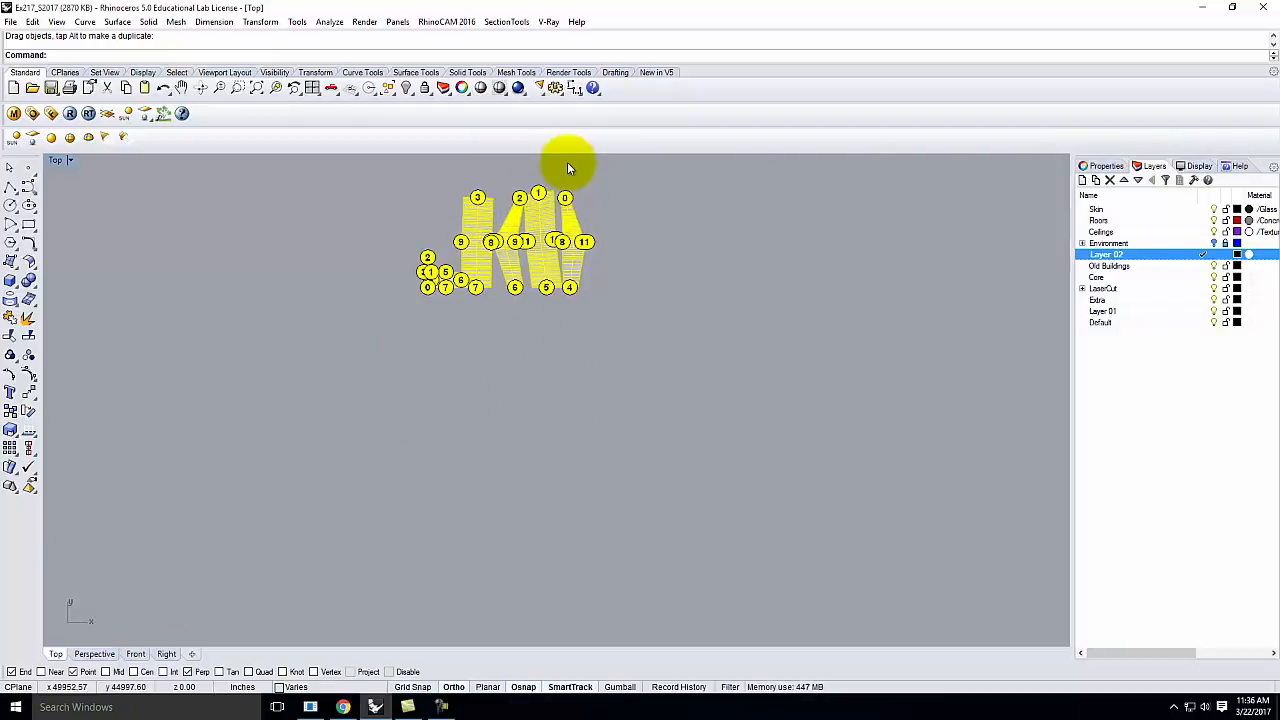
{"action": "left_click", "coordinate": [624, 230]}
Move the small roof surface labelled 0–3 by its lower corner onto the upper corner of the long panel with edges 3, 7, 8 and 9.
{"action": "scroll", "coordinate": [492, 176], "scroll_direction": "up", "scroll_amount": 1}
{"action": "scroll", "coordinate": [492, 181], "scroll_direction": "up", "scroll_amount": 3}
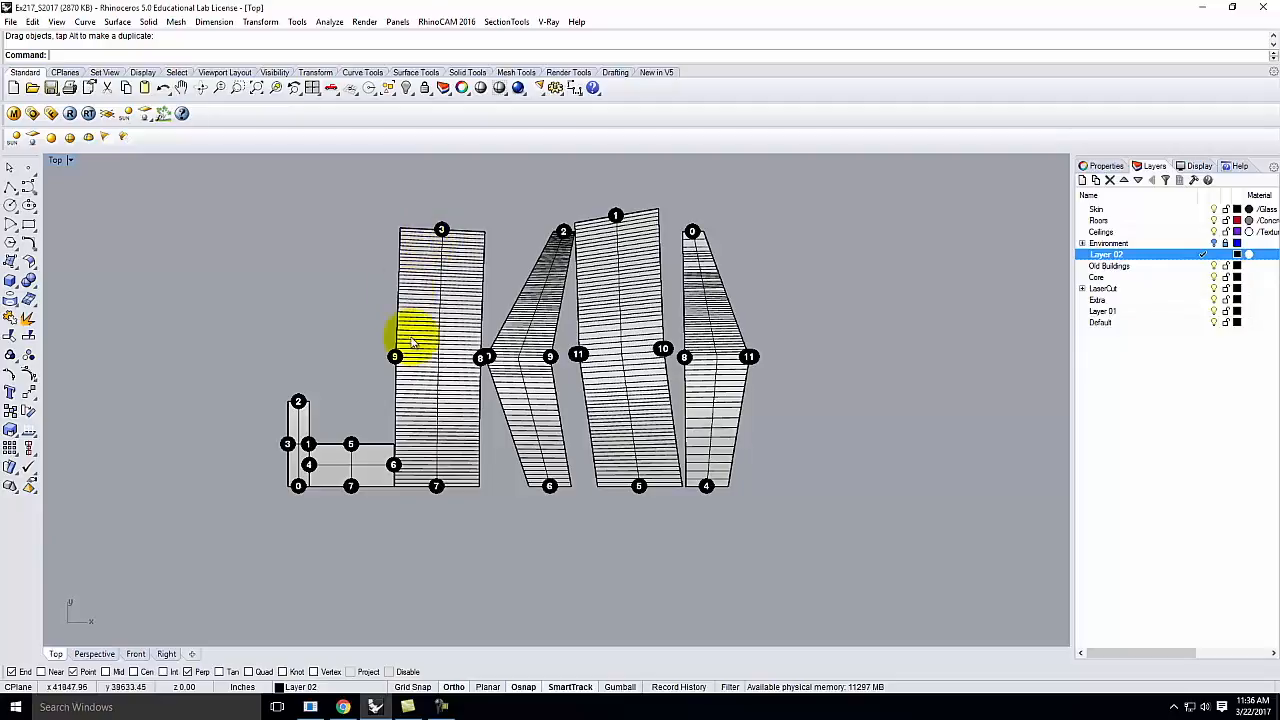
{"action": "left_click", "coordinate": [300, 423]}
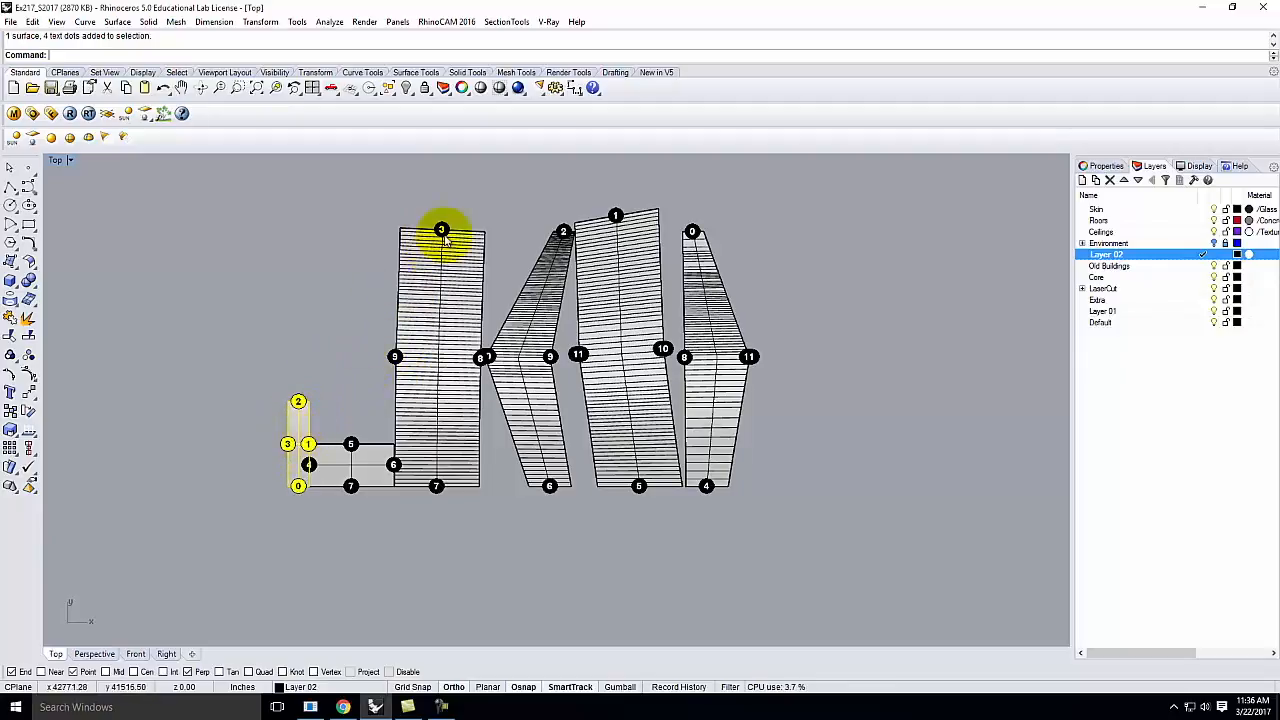
{"action": "type", "text": "m"}
{"action": "key", "text": "Return"}
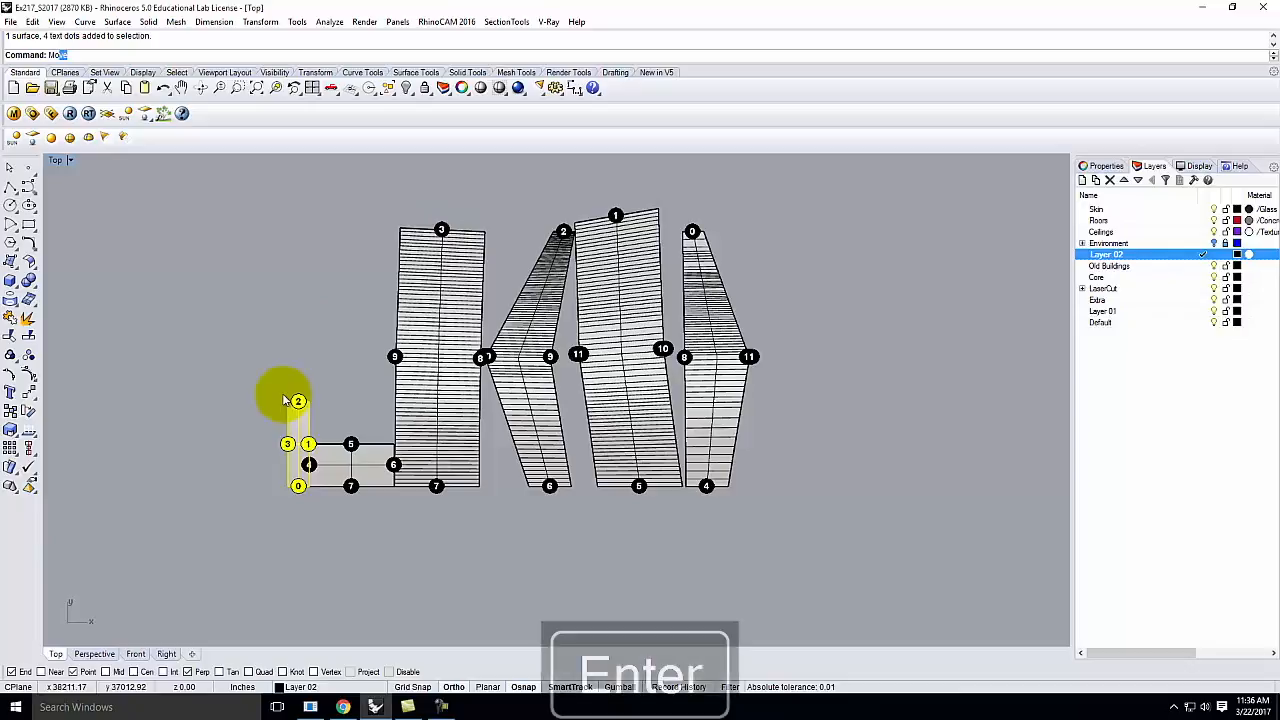
{"action": "left_click", "coordinate": [297, 487]}
{"action": "left_click", "coordinate": [488, 231]}
{"action": "scroll", "coordinate": [420, 335], "scroll_direction": "down", "scroll_amount": 2}
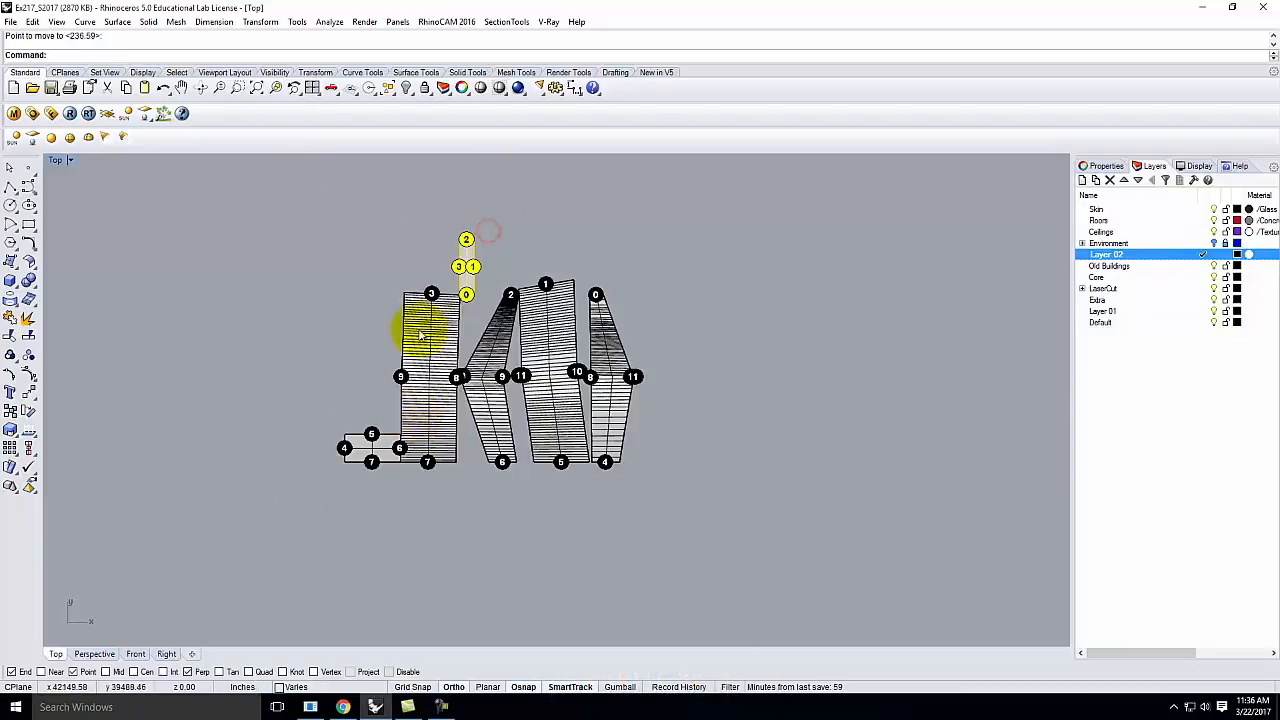
Rotate the small roof surface about the shared corner so its edge 3 aligns with the long panel's edge 3.
{"action": "scroll", "coordinate": [488, 251], "scroll_direction": "up", "scroll_amount": 4}
{"action": "type", "text": "ro"}
{"action": "key", "text": "Return"}
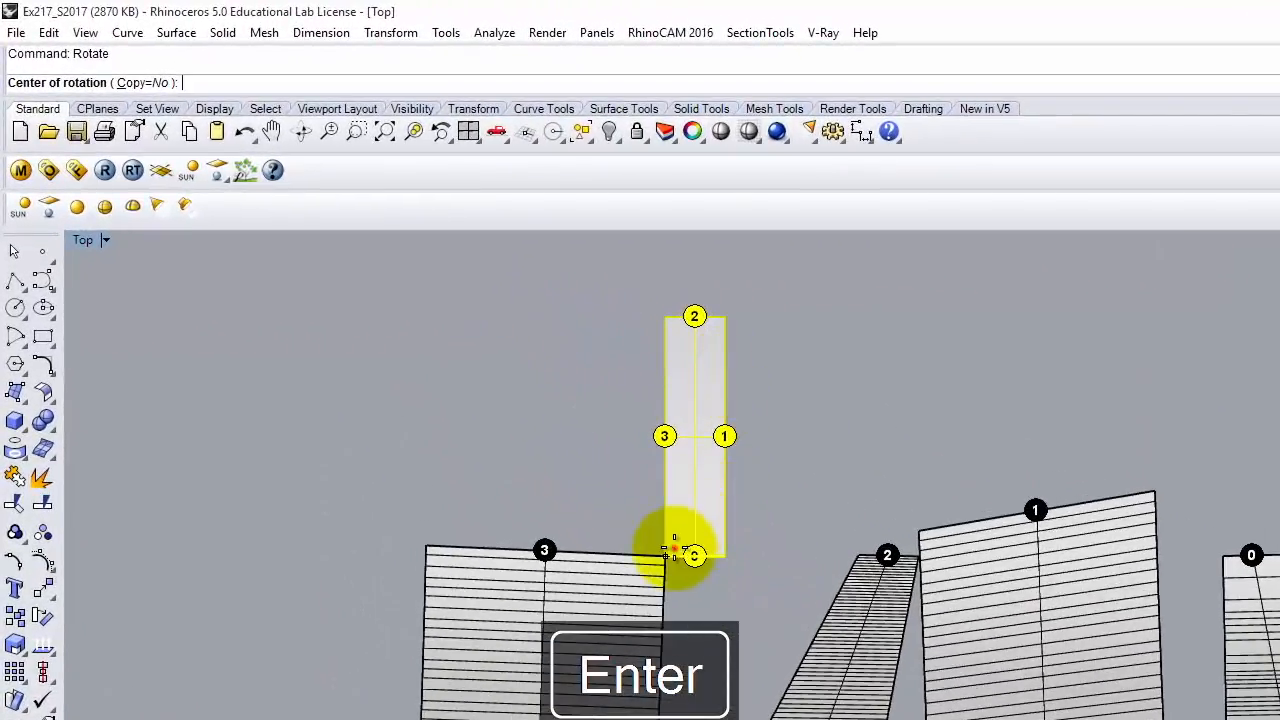
{"action": "left_click", "coordinate": [555, 461]}
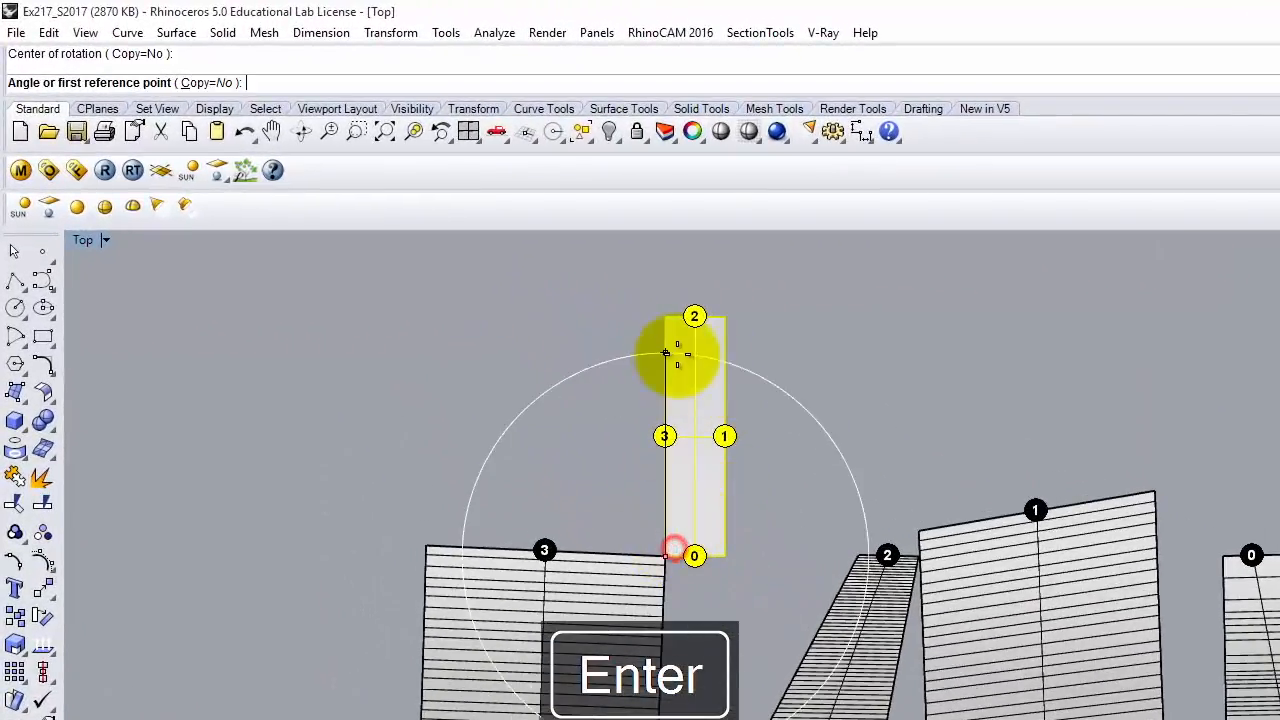
{"action": "left_click", "coordinate": [666, 317]}
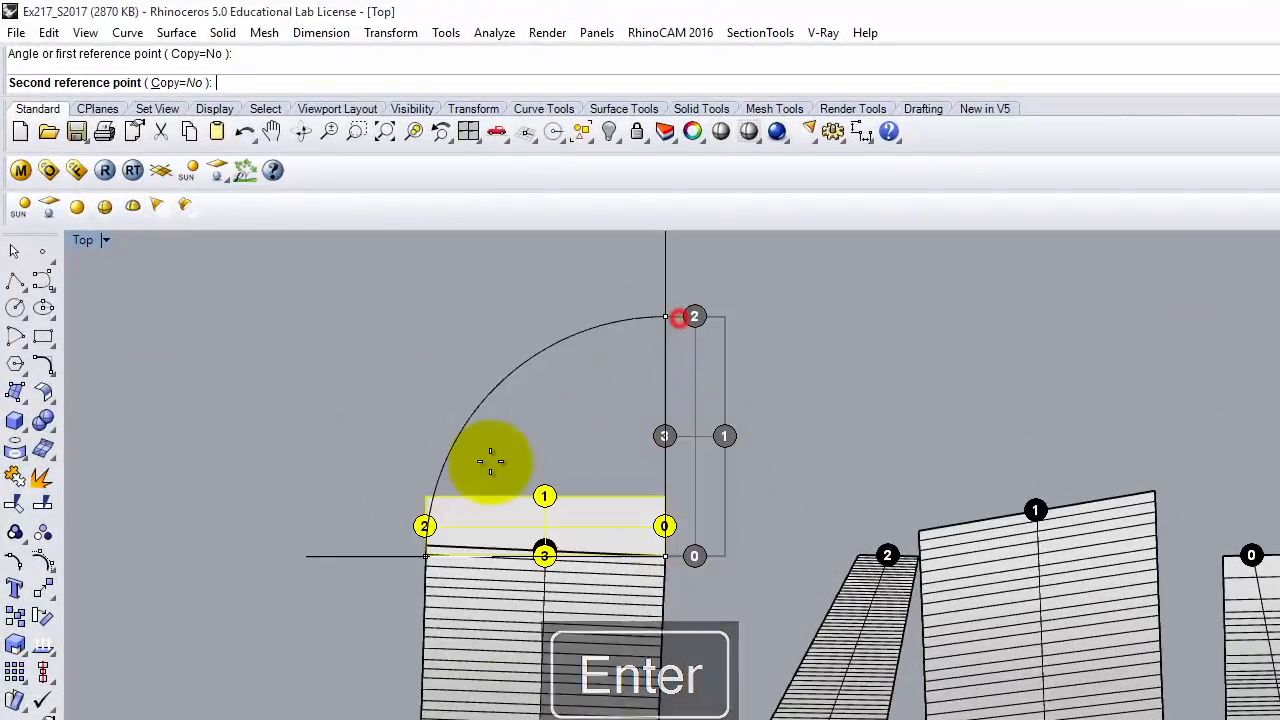
{"action": "left_click", "coordinate": [426, 545]}
{"action": "left_click", "coordinate": [317, 551]}
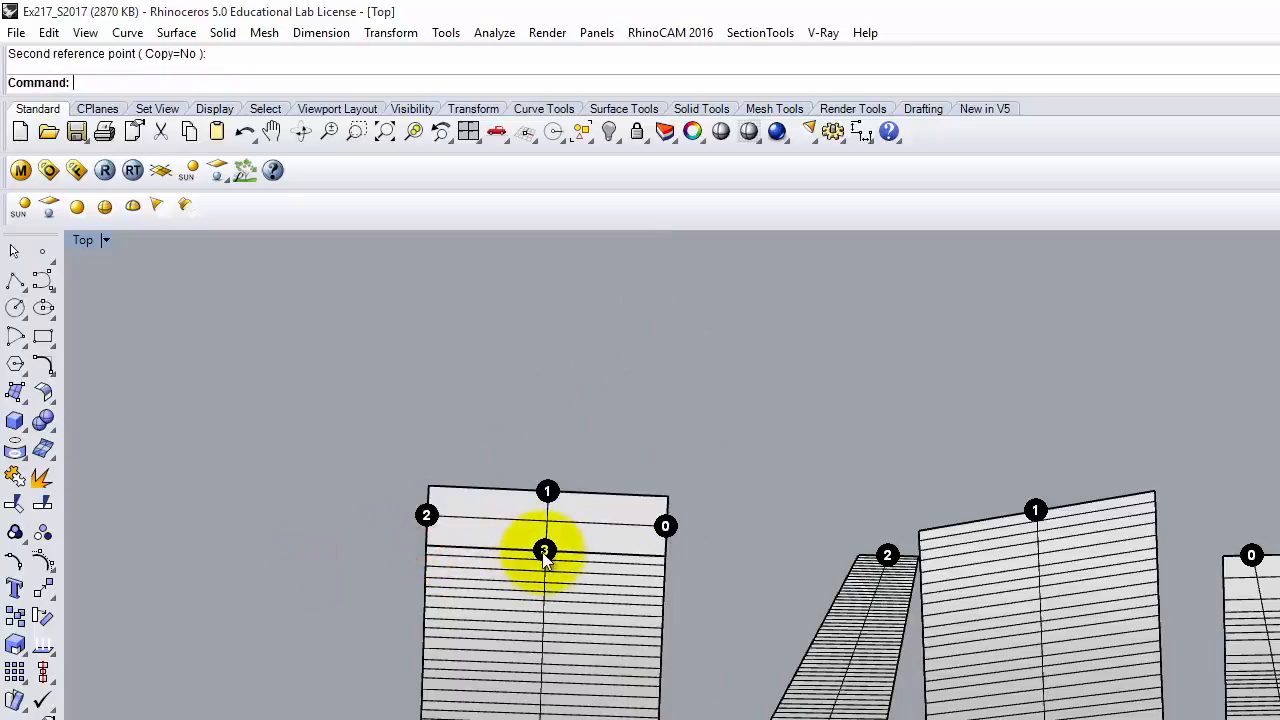
Move the panel with edges 1, 5, 10 and 11 by its edge 1 corner onto the roof surface's corner between edges 0 and 1.
{"action": "scroll", "coordinate": [537, 545], "scroll_direction": "down", "scroll_amount": 4}
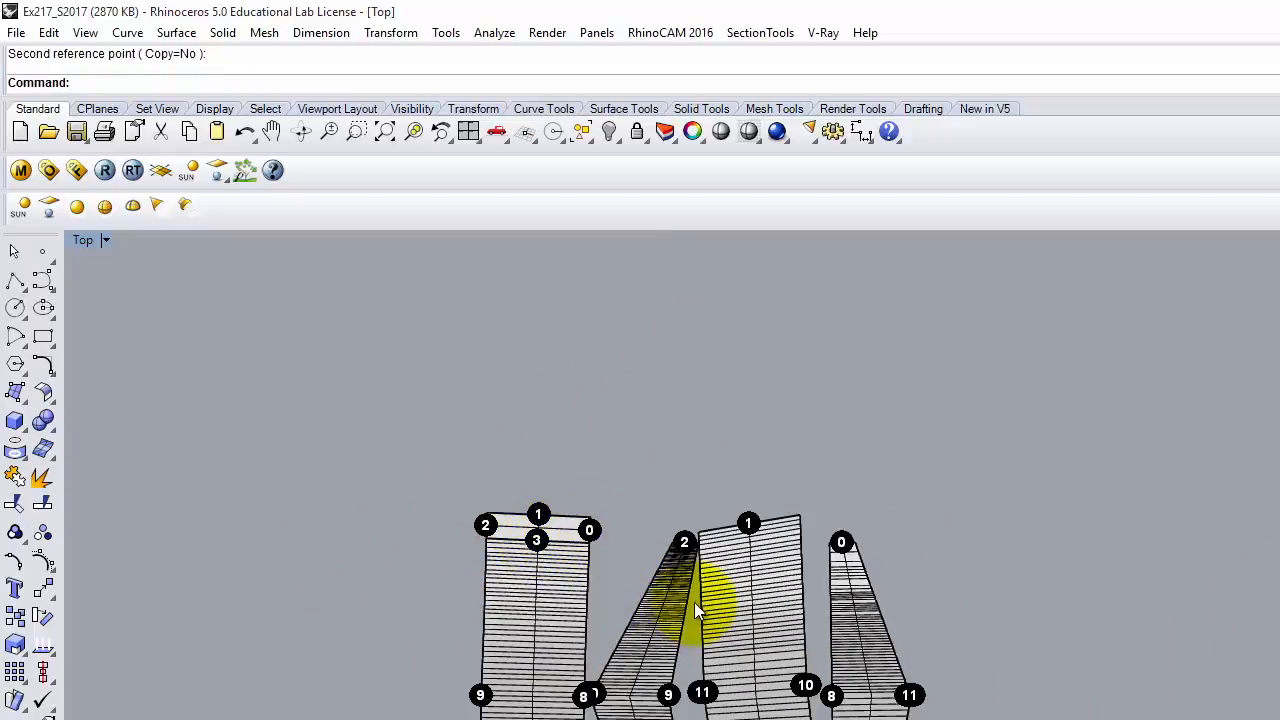
{"action": "left_click", "coordinate": [766, 600]}
{"action": "key", "text": "Return"}
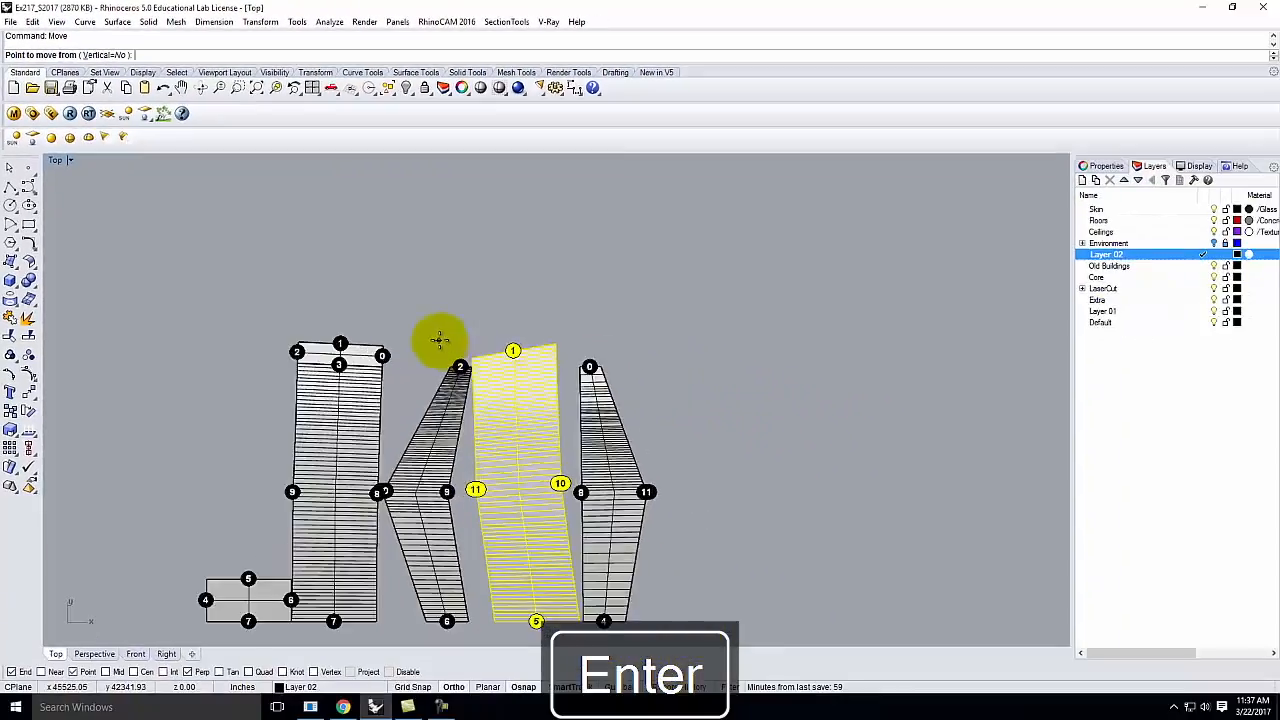
{"action": "scroll", "coordinate": [645, 495], "scroll_direction": "up", "scroll_amount": 2}
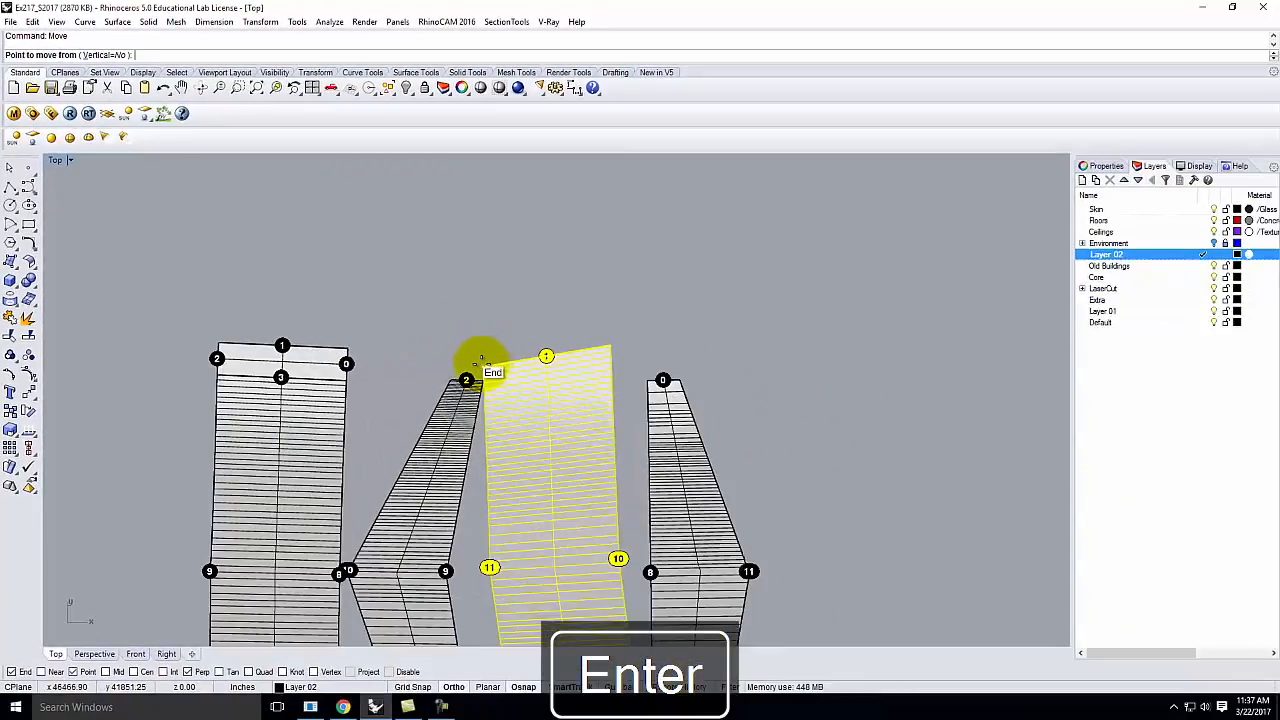
{"action": "left_click", "coordinate": [479, 359]}
{"action": "left_click", "coordinate": [350, 355]}
Rotate the panel with edges 1, 5, 10 and 11 about the shared corner so its edge 1 aligns with the roof surface's edge 1.
{"action": "type", "text": "Ritat"}
{"action": "key", "text": "BackSpace"}
{"action": "key", "text": "BackSpace"}
{"action": "key", "text": "BackSpace"}
{"action": "key", "text": "BackSpace"}
{"action": "type", "text": "otat"}
{"action": "key", "text": "Return"}
{"action": "left_click", "coordinate": [346, 360]}
{"action": "left_click", "coordinate": [475, 327]}
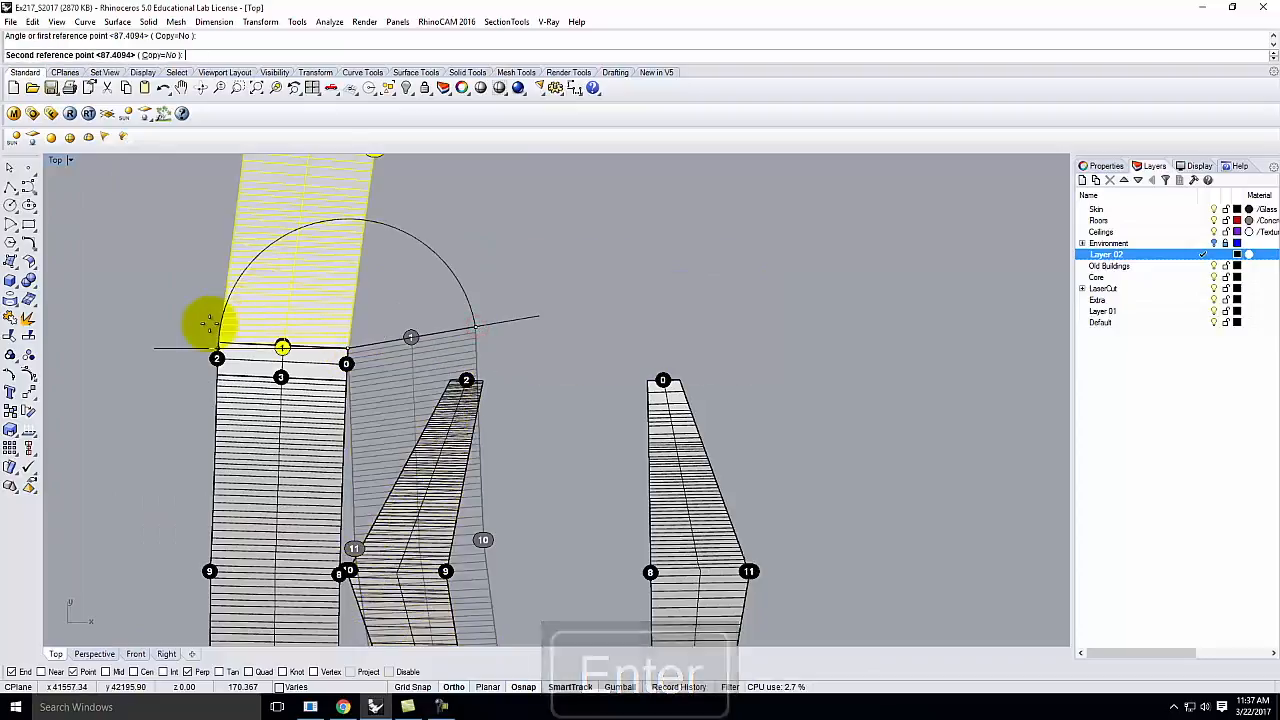
{"action": "left_click", "coordinate": [216, 350]}
{"action": "left_click", "coordinate": [434, 294]}
Move the panel with edges 0, 4, 8 and 11 by its edge 0 corner onto the roof surface's corner between edges 0 and 3.
{"action": "scroll", "coordinate": [436, 297], "scroll_direction": "down", "scroll_amount": 3}
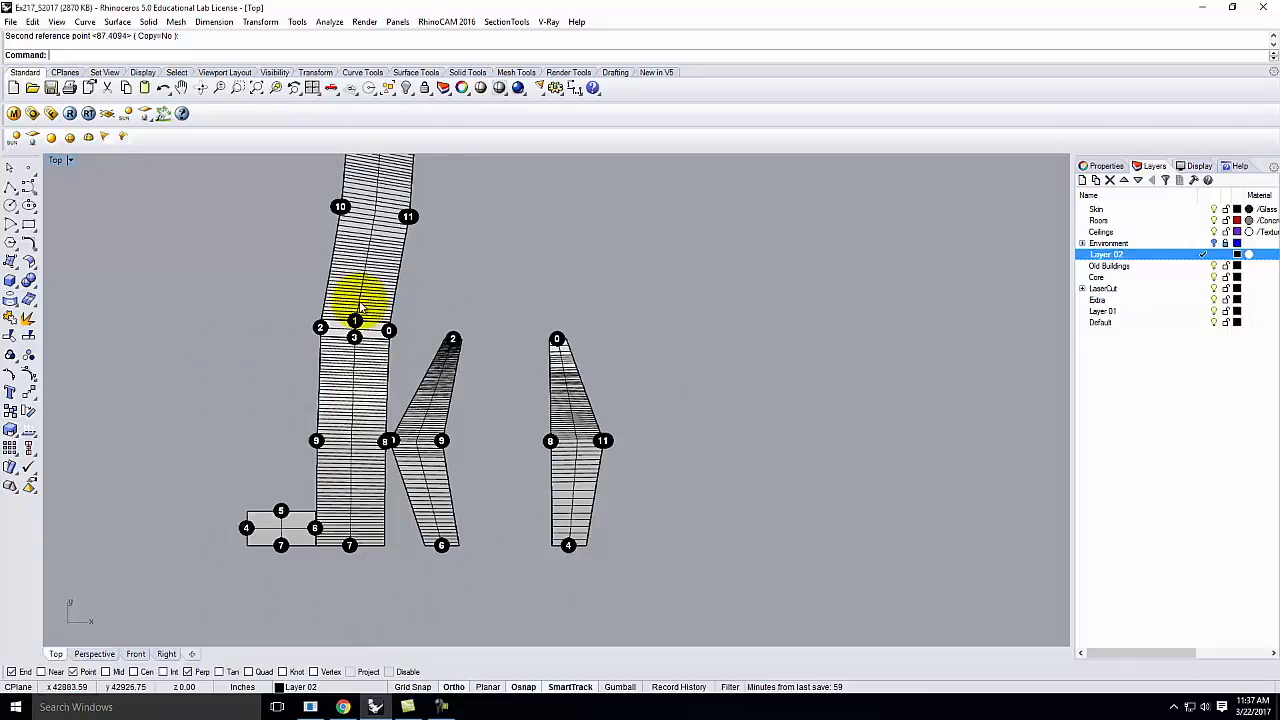
{"action": "left_click", "coordinate": [574, 376]}
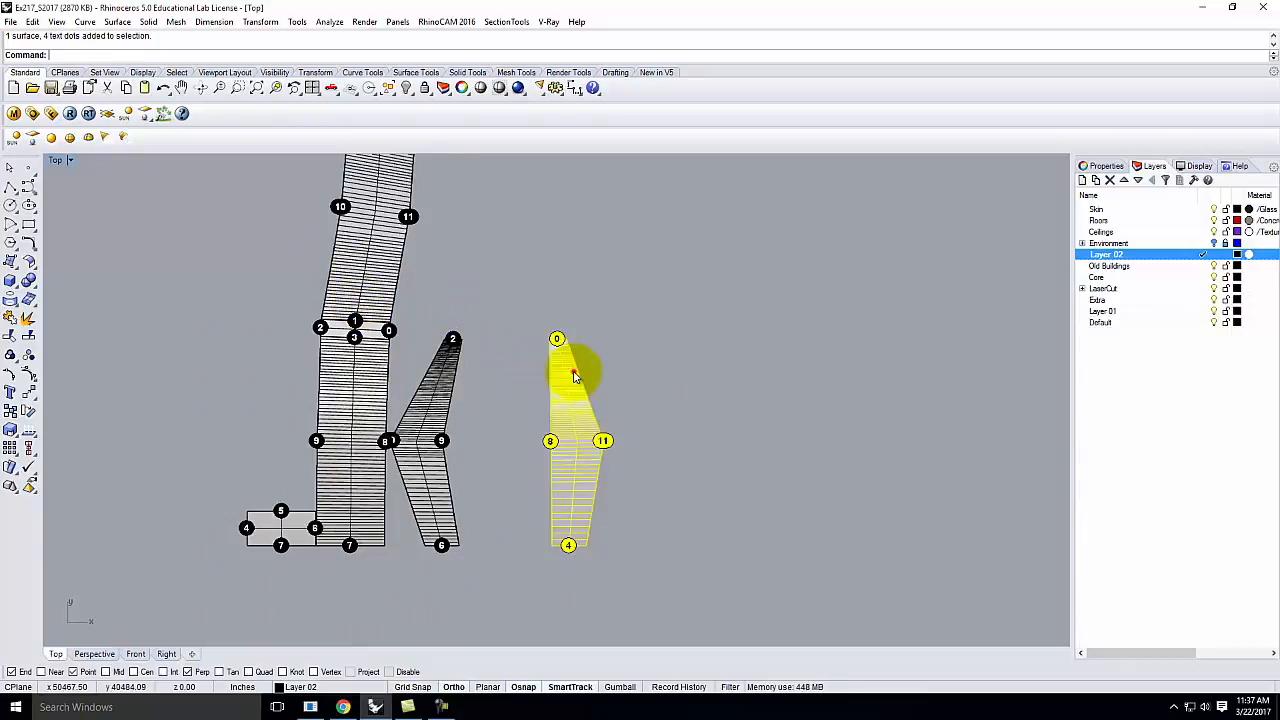
{"action": "key", "text": "Return"}
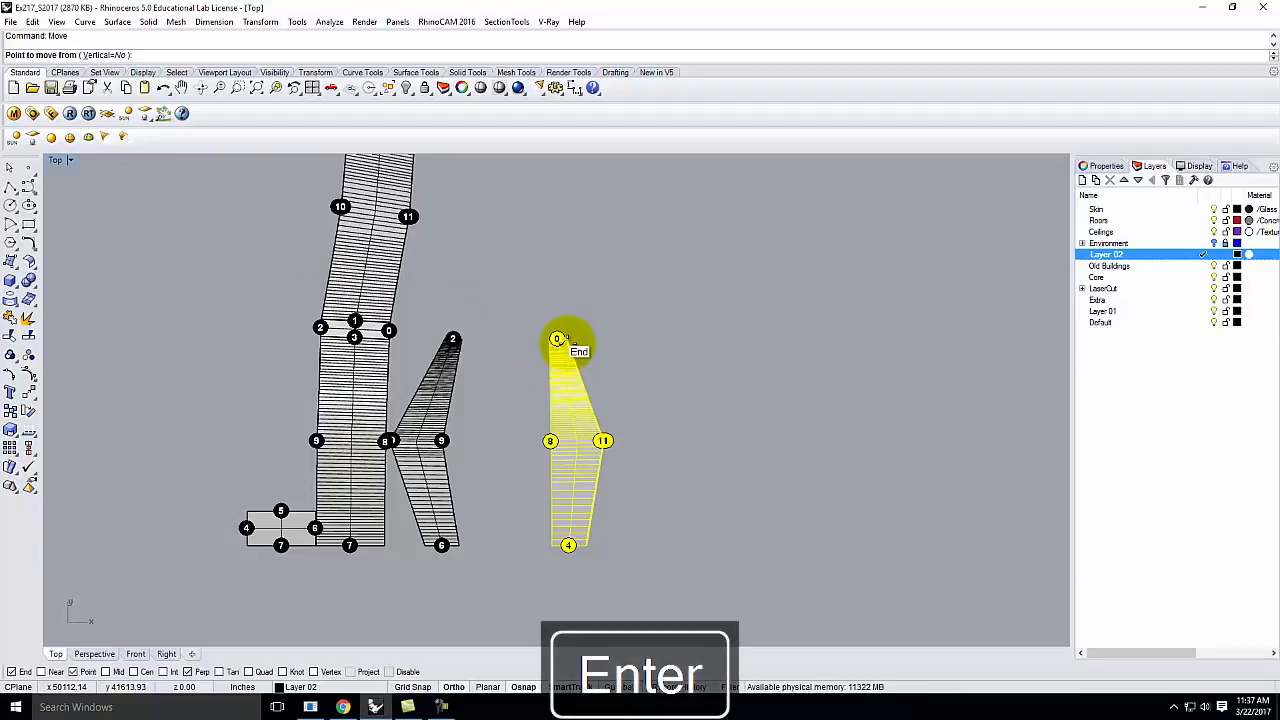
{"action": "scroll", "coordinate": [557, 339], "scroll_direction": "up", "scroll_amount": 4}
{"action": "left_click", "coordinate": [527, 337]}
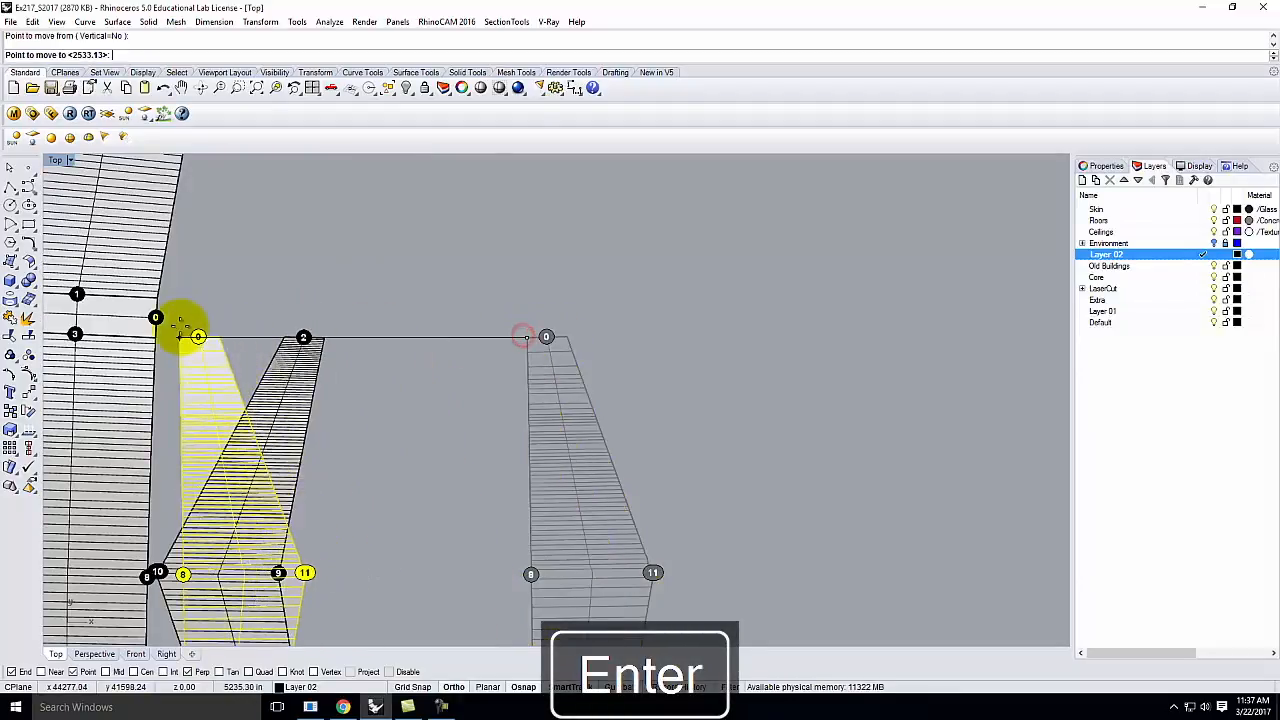
{"action": "left_click", "coordinate": [162, 337]}
{"action": "scroll", "coordinate": [214, 376], "scroll_direction": "down", "scroll_amount": 3}
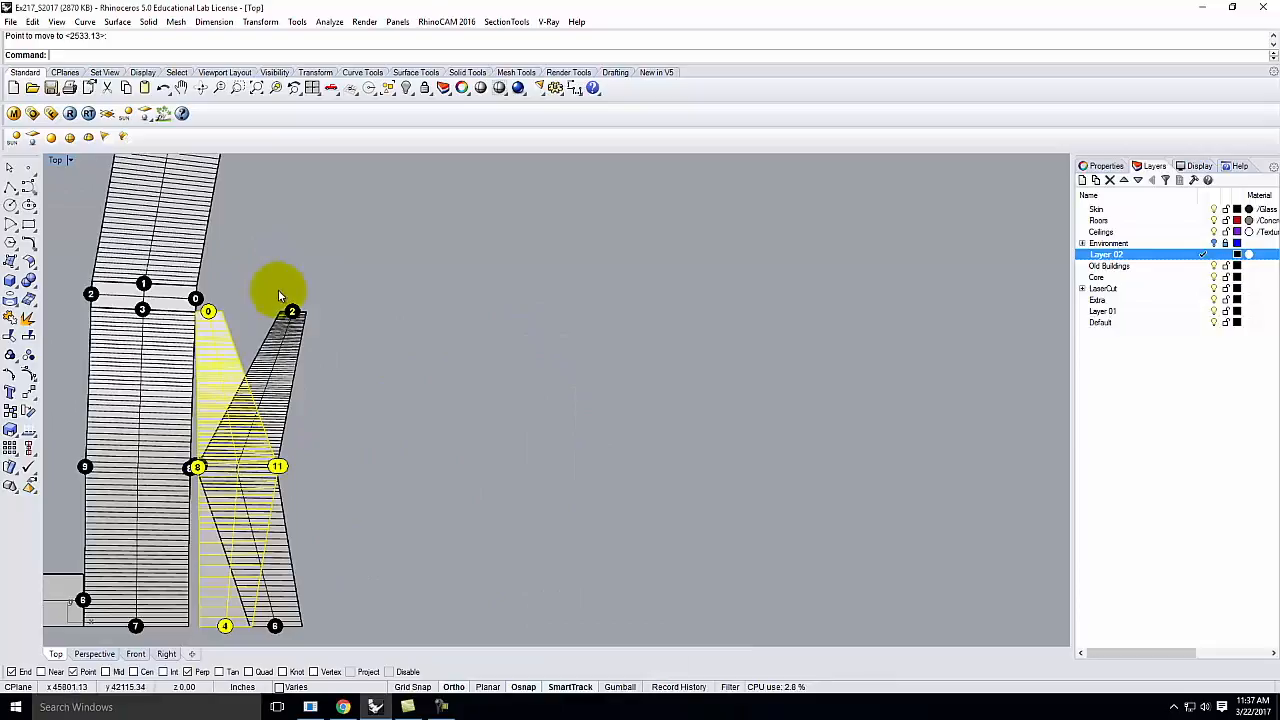
Move the panel with edges 0, 4, 8 and 11 by its outer edge 0 corner onto the roof surface's corner between edges 0 and 1.
{"action": "scroll", "coordinate": [161, 405], "scroll_direction": "down", "scroll_amount": 4}
{"action": "right_click_drag", "start_coordinate": [383, 380], "coordinate": [316, 438]}
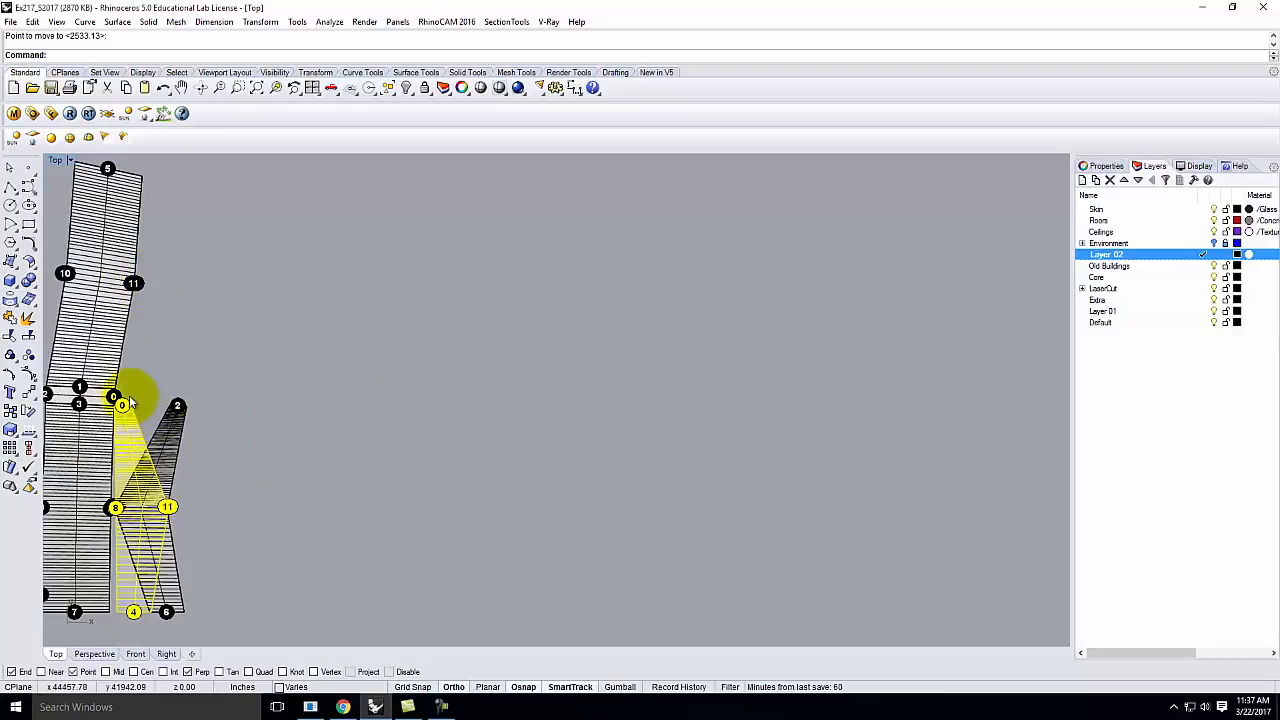
{"action": "key", "text": "Return"}
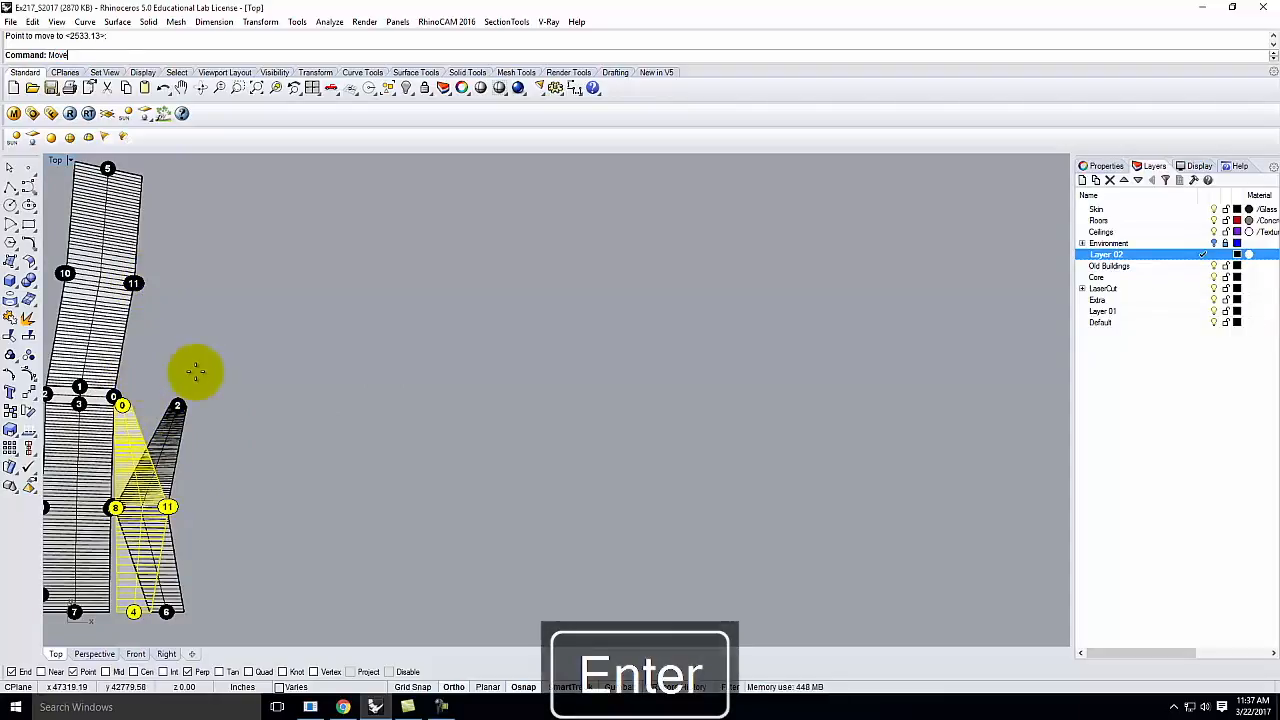
{"action": "scroll", "coordinate": [114, 371], "scroll_direction": "up", "scroll_amount": 4}
{"action": "left_click", "coordinate": [158, 458]}
{"action": "left_click", "coordinate": [107, 411]}
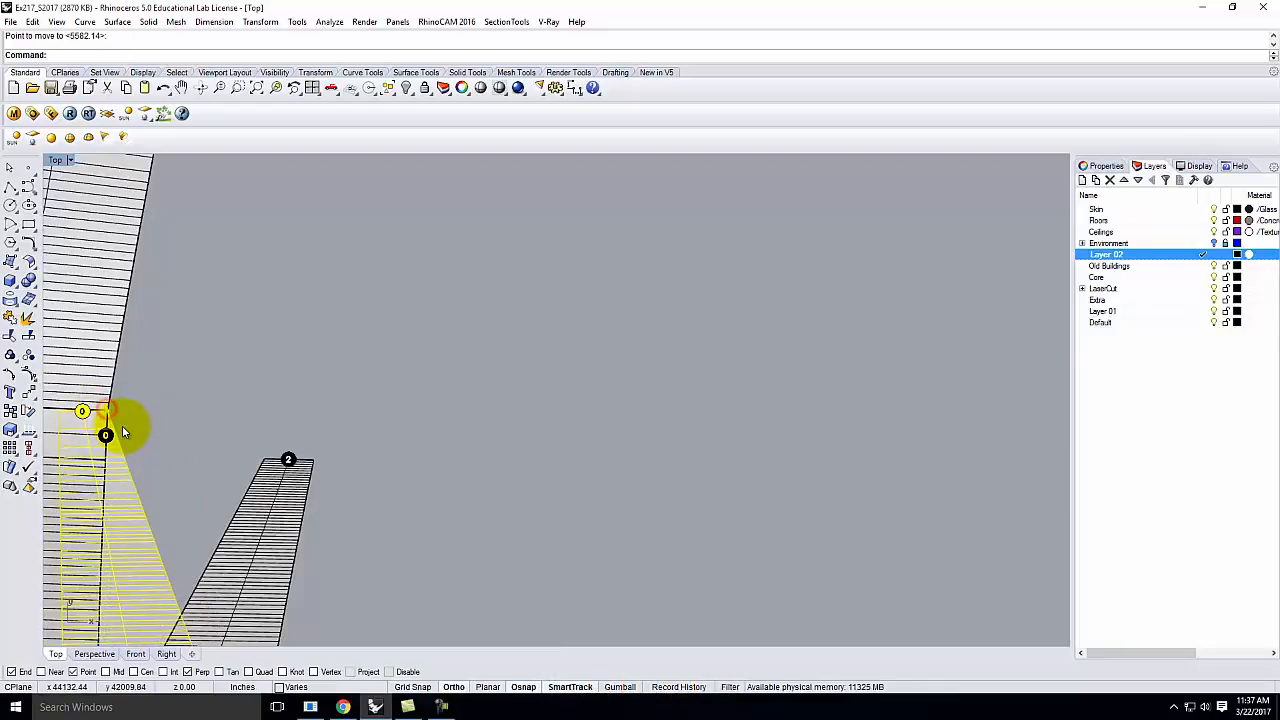
Rotate the panel with edges 0, 4, 8 and 11 about the shared corner so its edge 11 aligns with the upper panel's edge 11.
{"action": "type", "text": "rotate"}
{"action": "key", "text": "Return"}
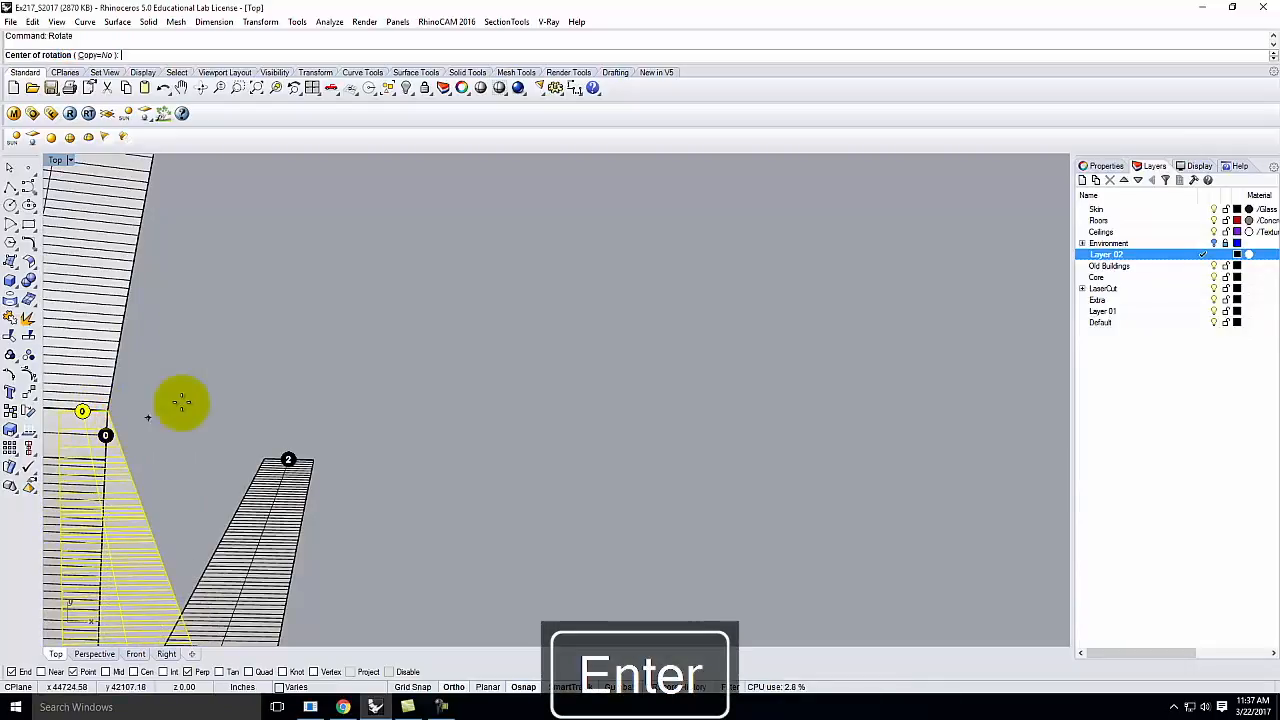
{"action": "left_click", "coordinate": [112, 411]}
{"action": "scroll", "coordinate": [105, 390], "scroll_direction": "down", "scroll_amount": 2}
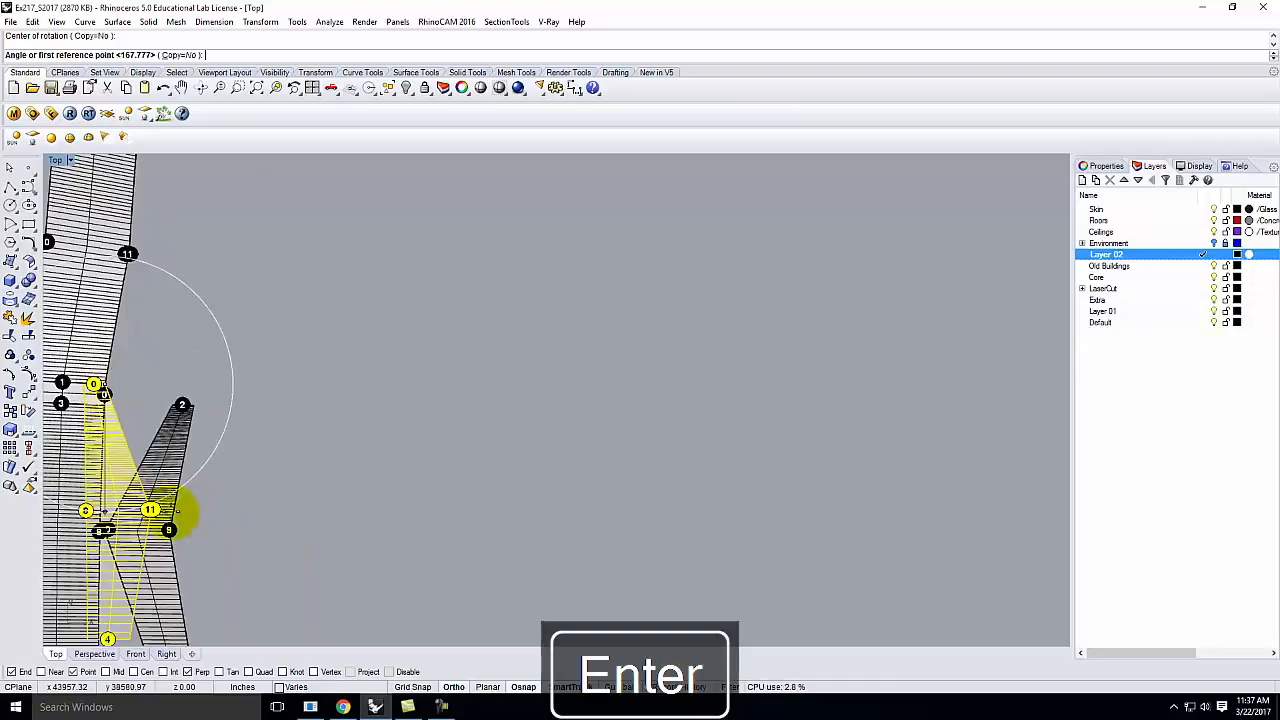
{"action": "scroll", "coordinate": [150, 510], "scroll_direction": "up", "scroll_amount": 4}
{"action": "left_click", "coordinate": [135, 508]}
{"action": "scroll", "coordinate": [234, 520], "scroll_direction": "down", "scroll_amount": 2}
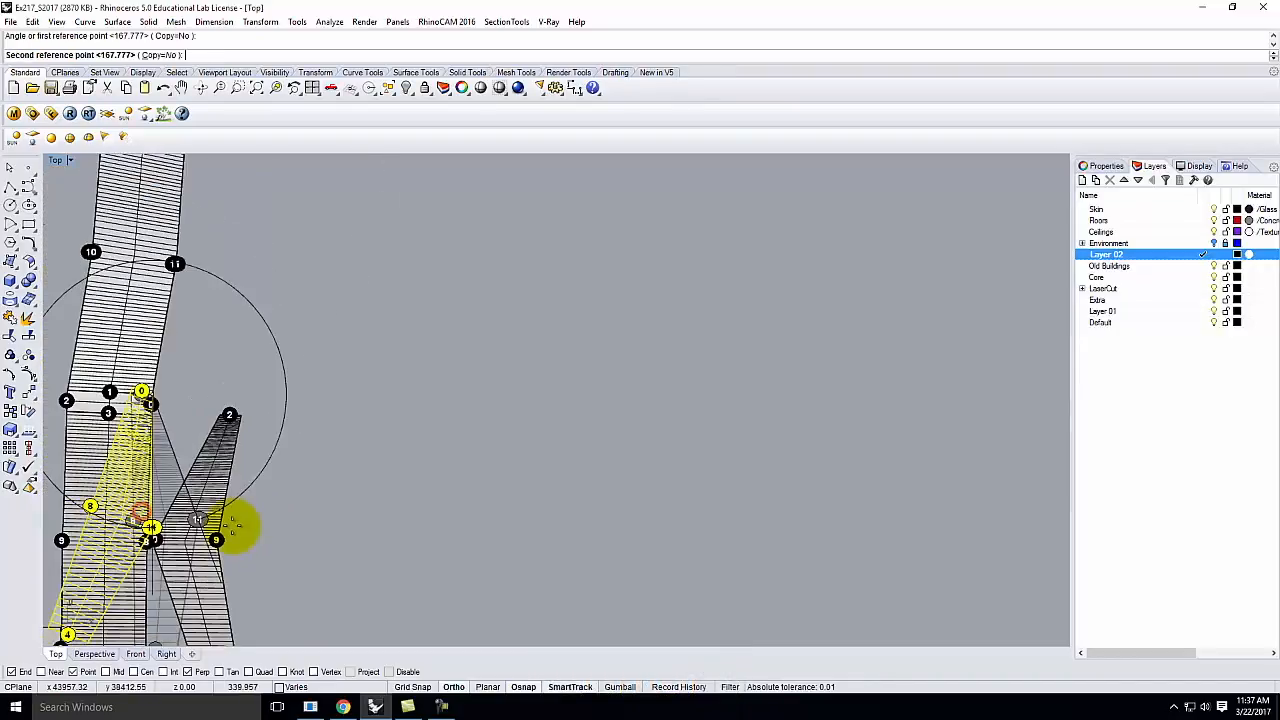
{"action": "scroll", "coordinate": [177, 277], "scroll_direction": "up", "scroll_amount": 5}
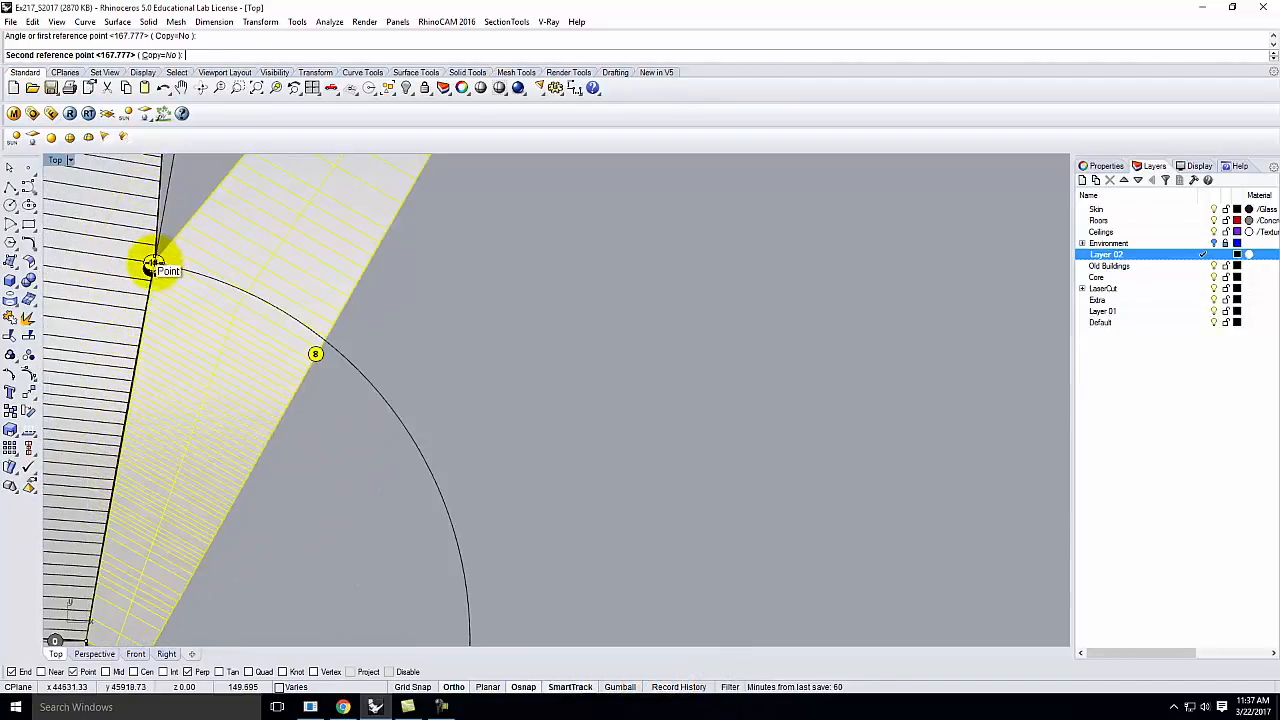
{"action": "left_click", "coordinate": [152, 266]}
{"action": "left_click", "coordinate": [408, 322]}
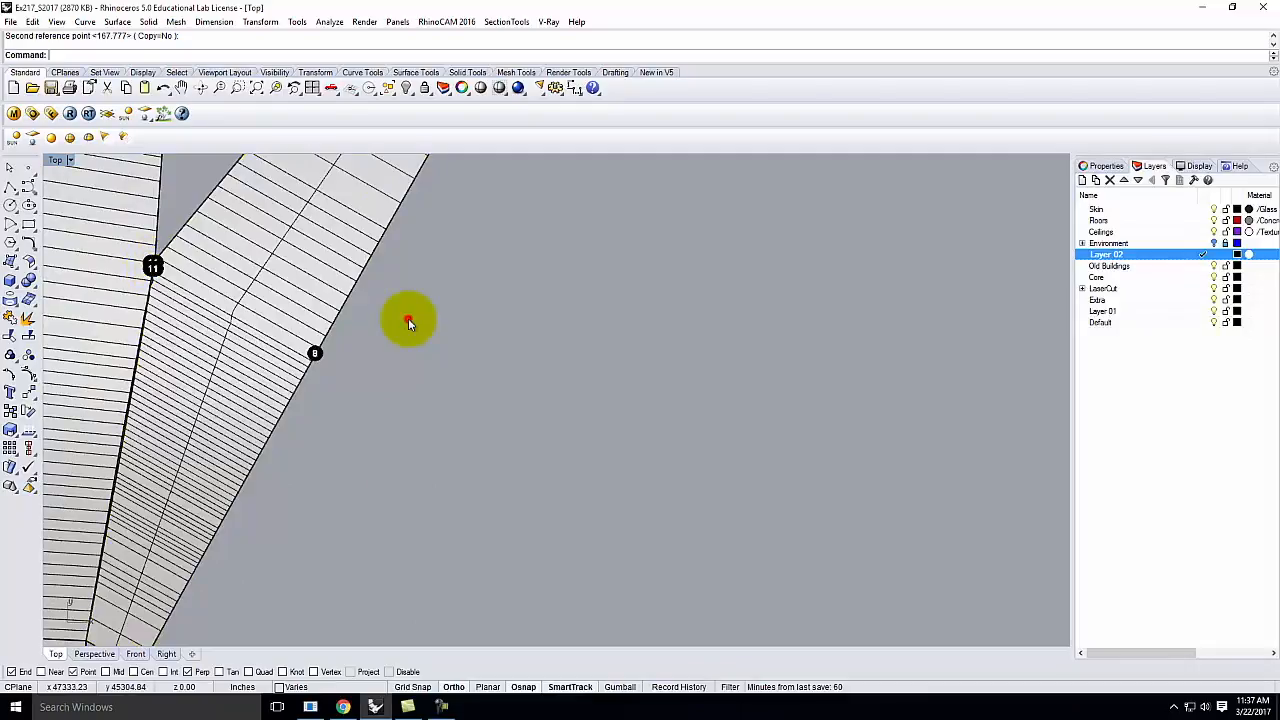
Rotate the panel with edges 0, 4, 8 and 11 about the shared corner so its edge 0 aligns with the roof surface's edge 0.
{"action": "scroll", "coordinate": [512, 299], "scroll_direction": "down", "scroll_amount": 3}
{"action": "right_click_drag", "start_coordinate": [534, 311], "coordinate": [506, 291]}
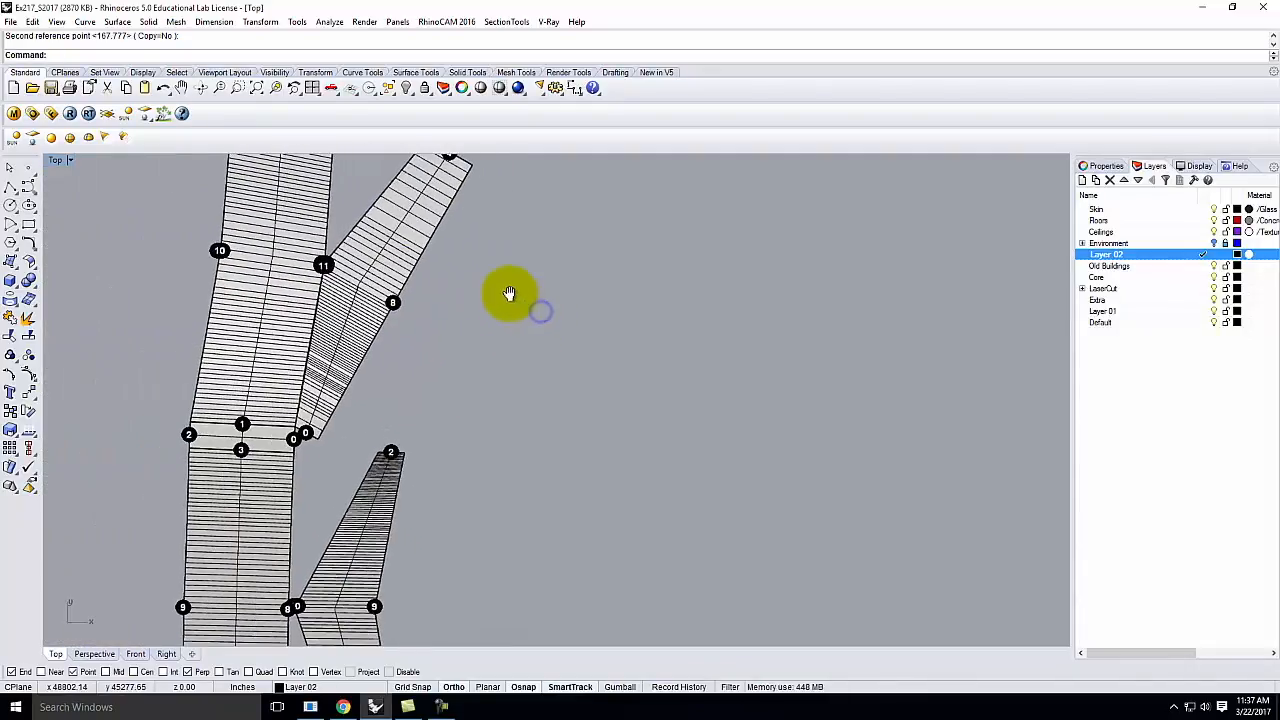
{"action": "scroll", "coordinate": [297, 282], "scroll_direction": "up", "scroll_amount": 5}
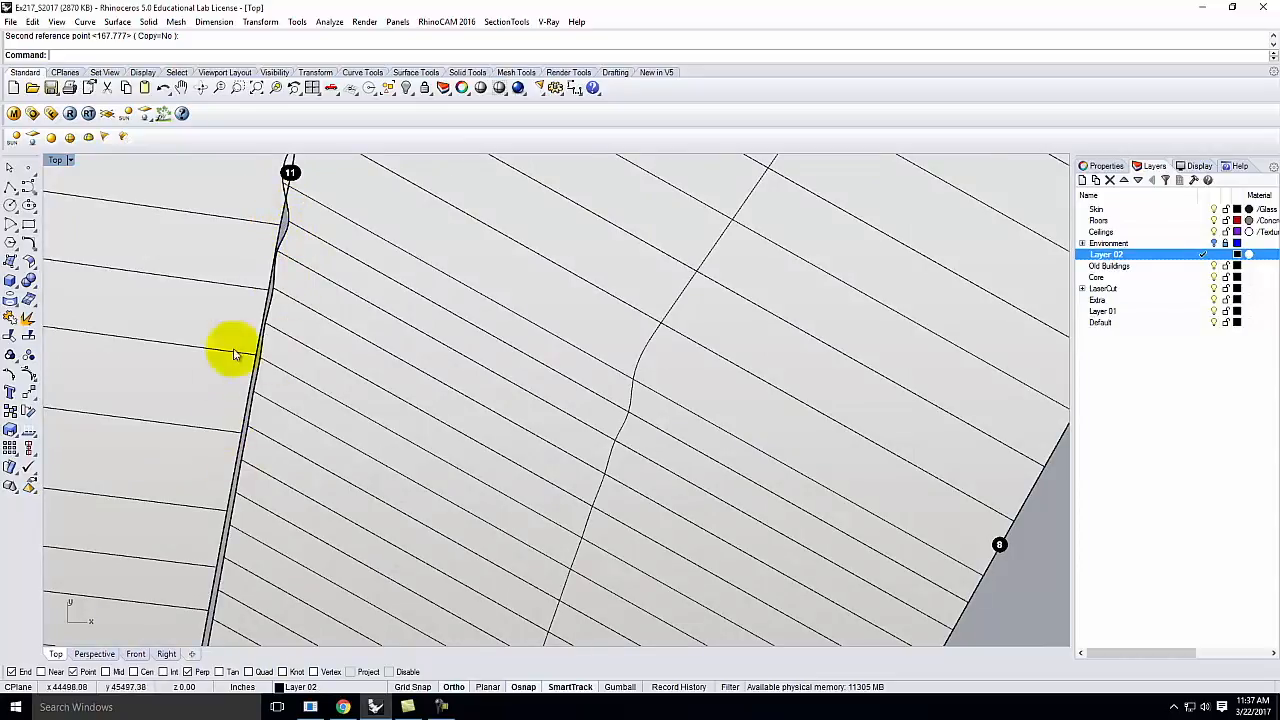
{"action": "scroll", "coordinate": [276, 255], "scroll_direction": "down", "scroll_amount": 6}
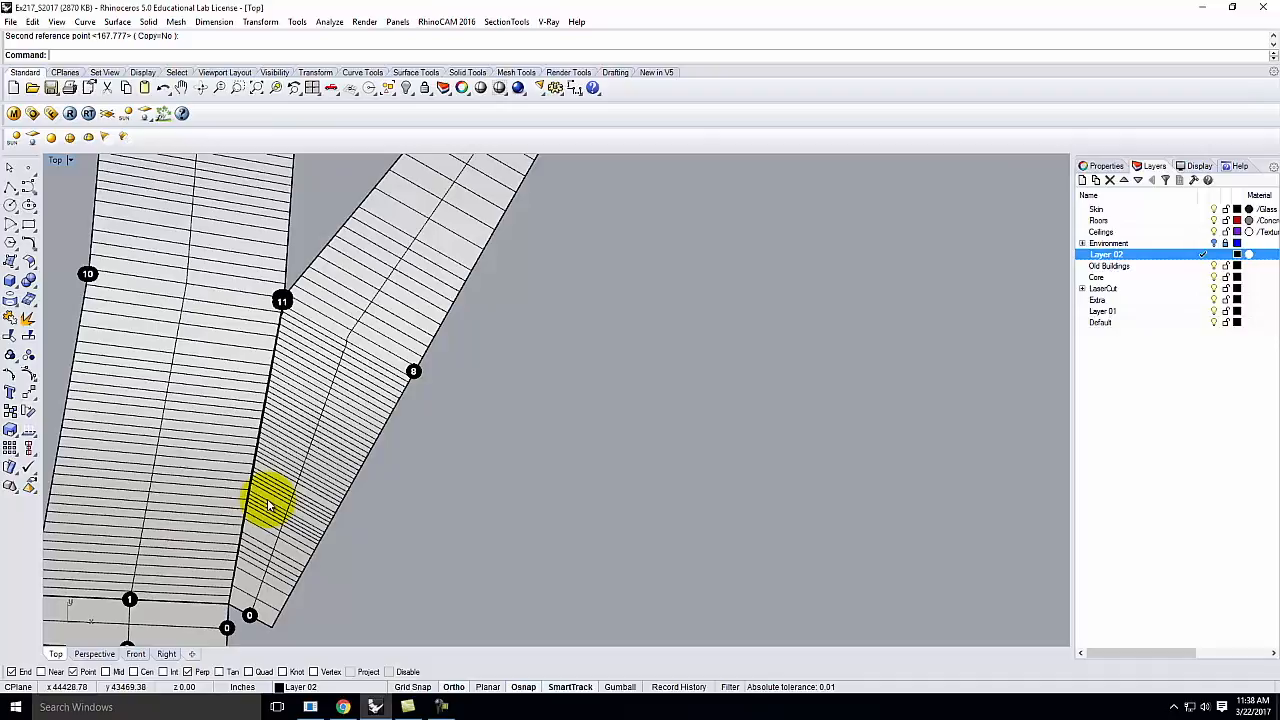
{"action": "scroll", "coordinate": [297, 400], "scroll_direction": "down", "scroll_amount": 4}
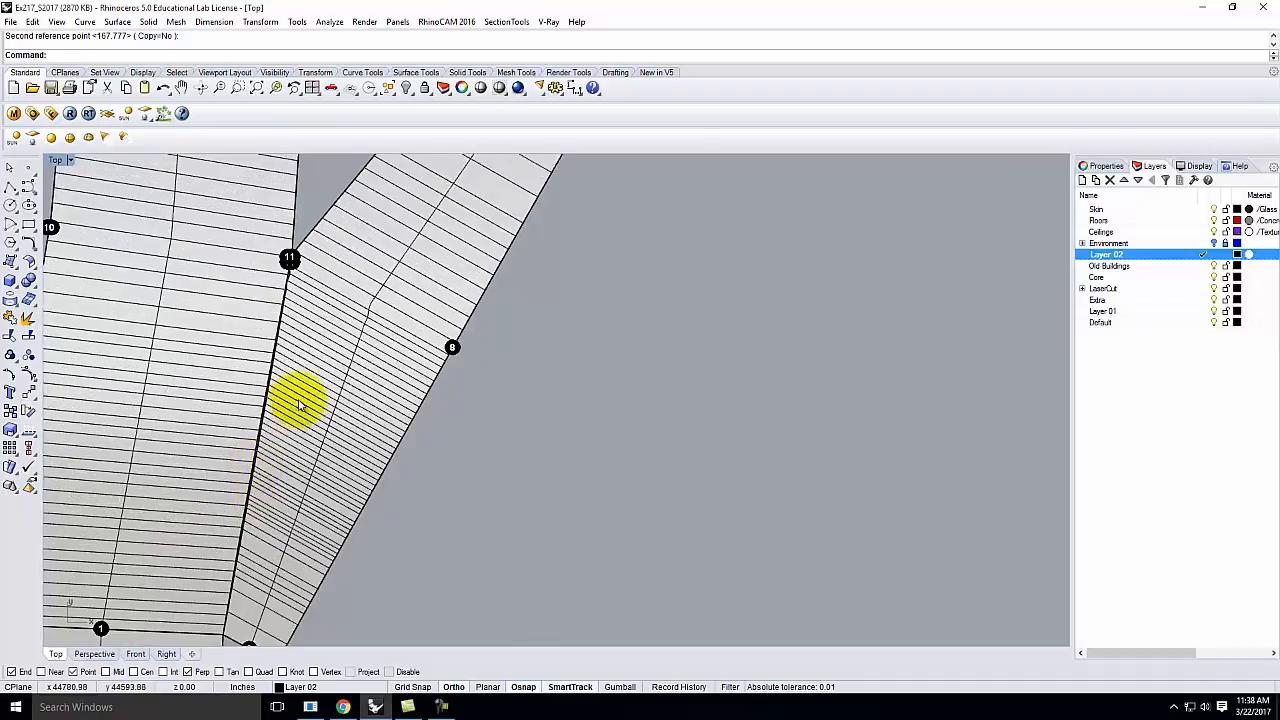
{"action": "scroll", "coordinate": [312, 452], "scroll_direction": "up", "scroll_amount": 5}
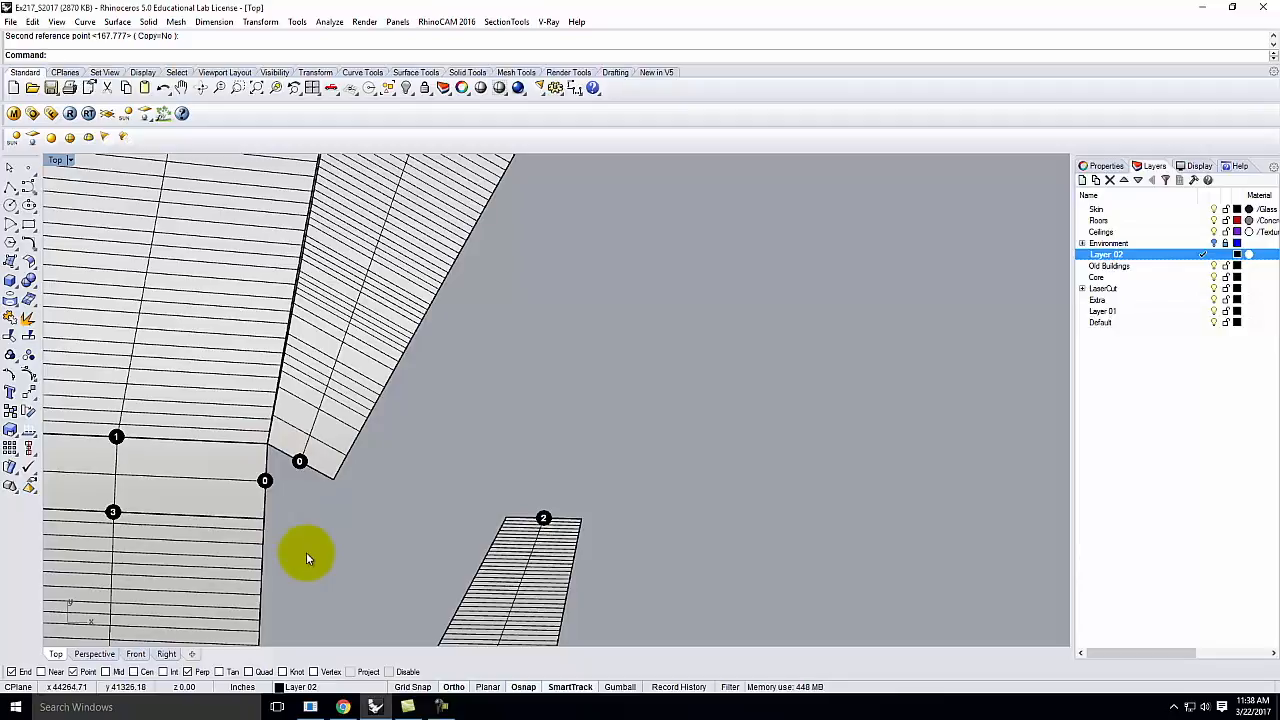
{"action": "left_click", "coordinate": [300, 442]}
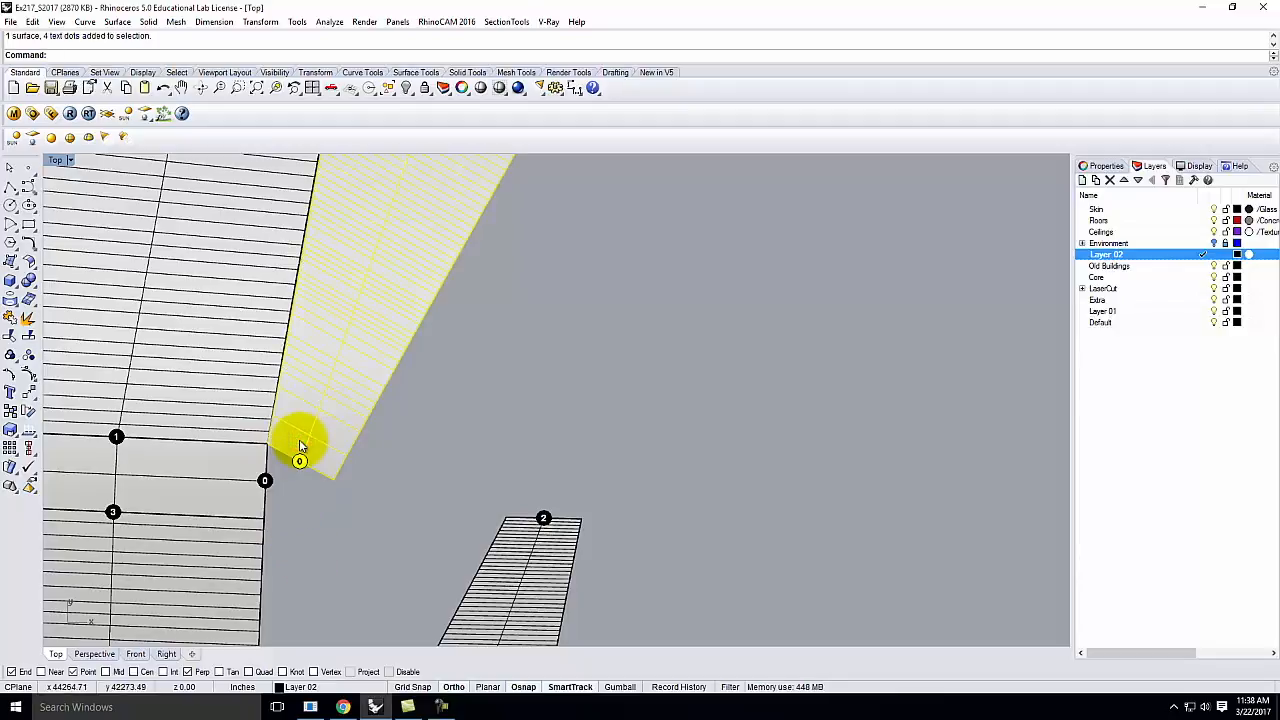
{"action": "type", "text": "Ro"}
{"action": "key", "text": "Return"}
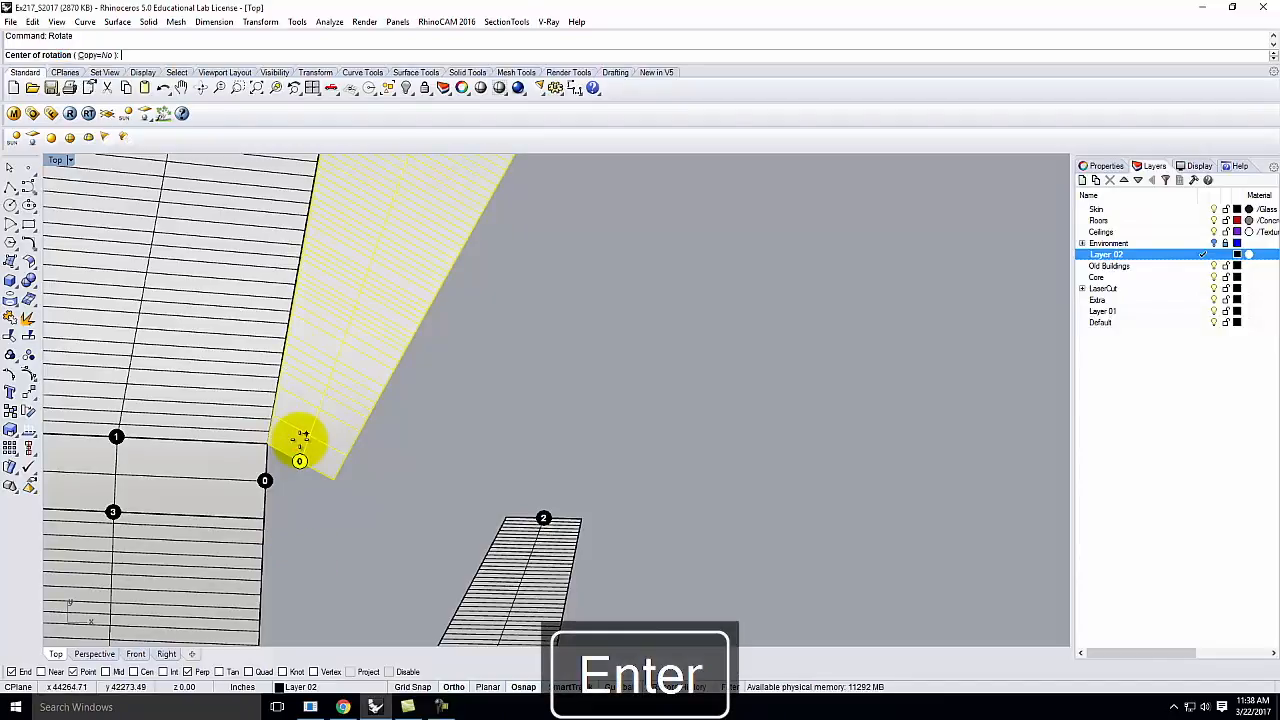
{"action": "left_click", "coordinate": [268, 443]}
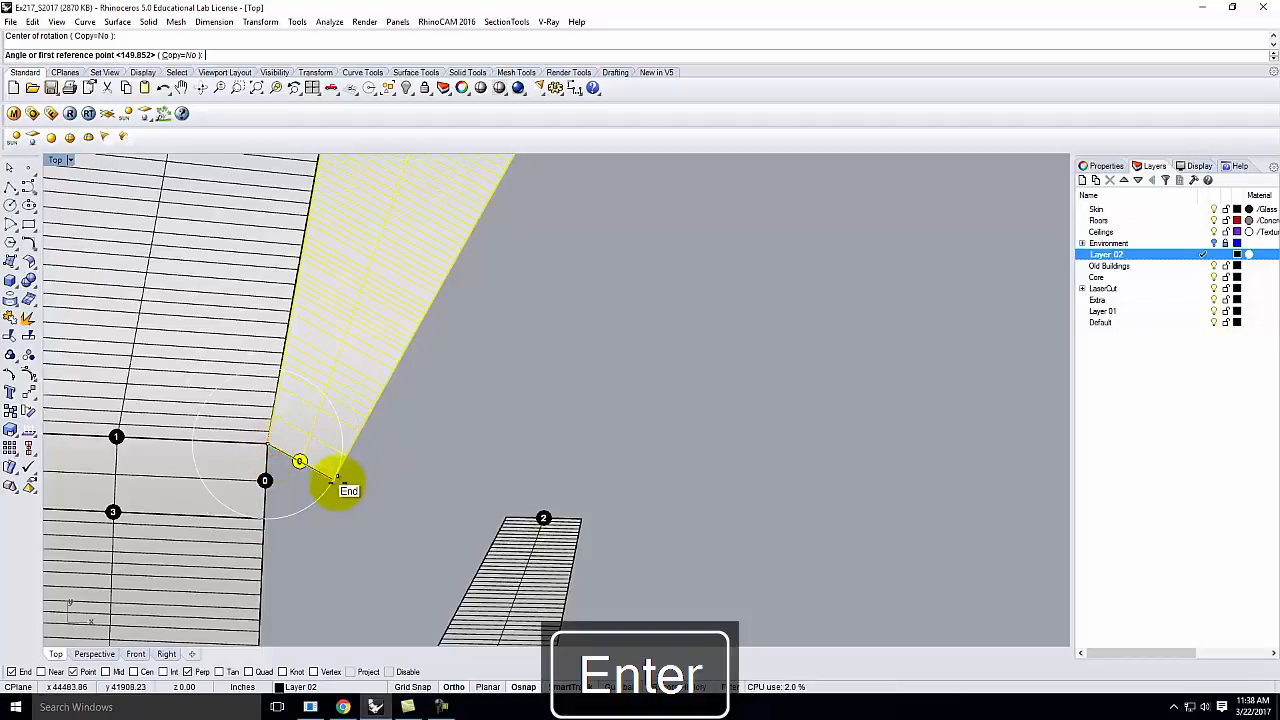
{"action": "left_click", "coordinate": [338, 484]}
{"action": "left_click", "coordinate": [266, 519]}
{"action": "scroll", "coordinate": [400, 380], "scroll_direction": "down", "scroll_amount": 5}
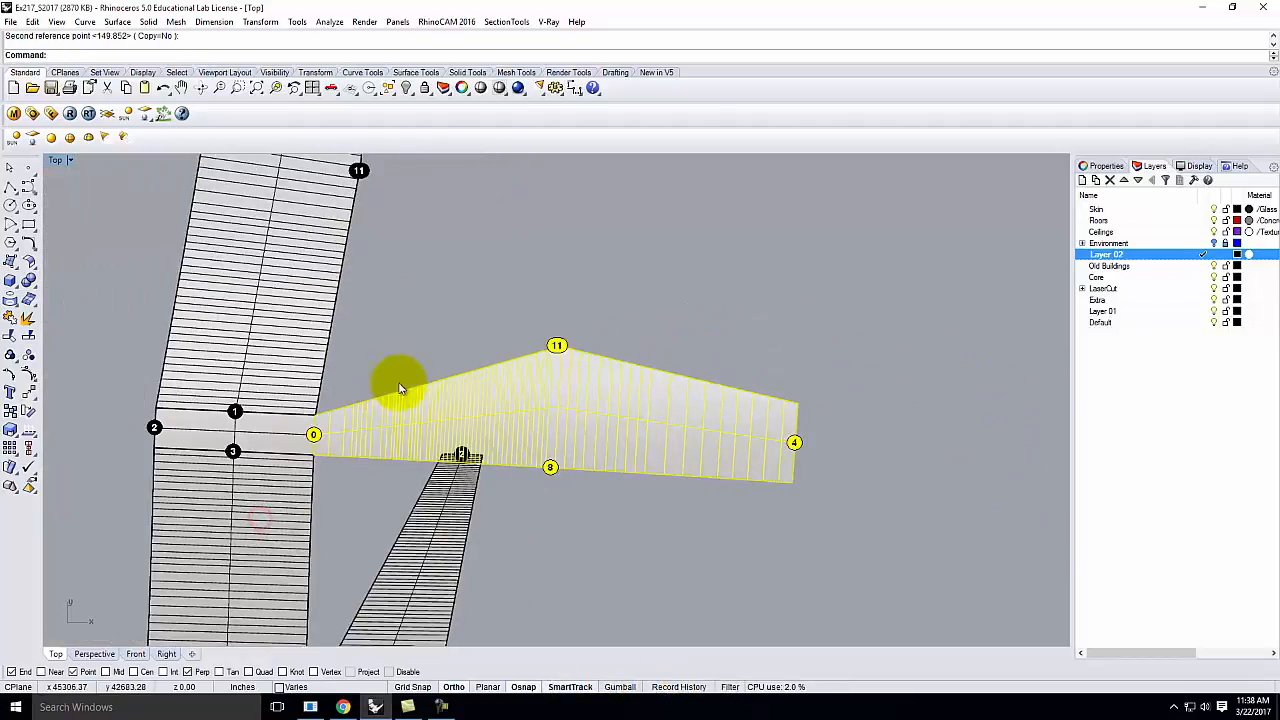
Move the panel with edges 2, 6, 9 and 10 by its edge 2 corner onto the roof surface's corner between edges 2 and 3.
{"action": "left_click", "coordinate": [437, 461]}
{"action": "type", "text": "Move"}
{"action": "key", "text": "Return"}
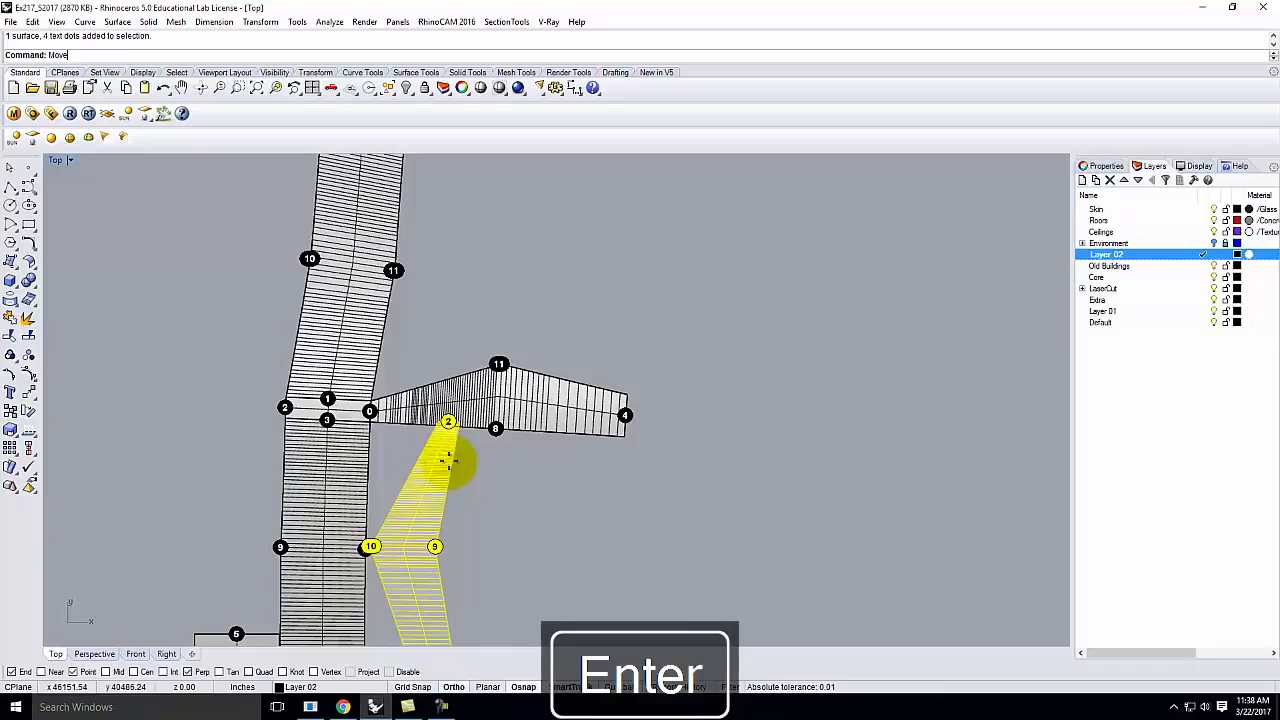
{"action": "left_click", "coordinate": [448, 421]}
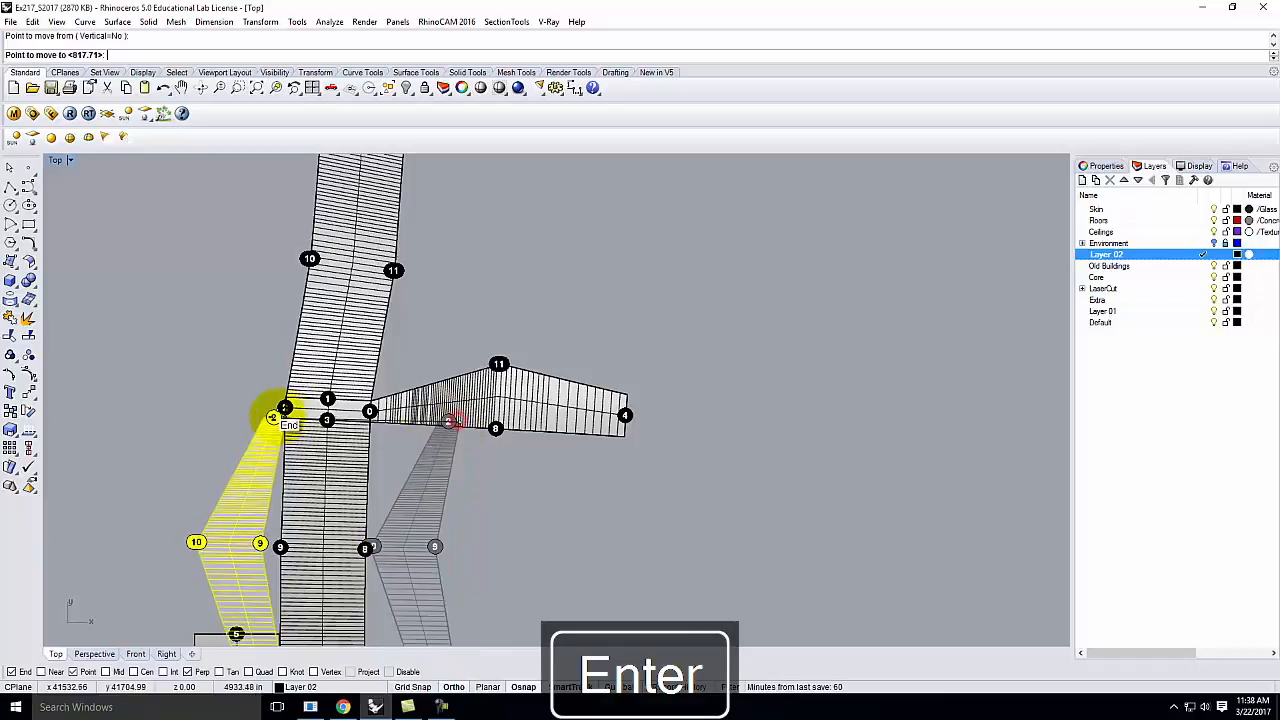
{"action": "scroll", "coordinate": [286, 412], "scroll_direction": "up", "scroll_amount": 3}
{"action": "left_click", "coordinate": [305, 425]}
Rotate the panel with edges 2, 6, 9 and 10 about the shared corner so its edge 2 aligns with the roof surface's edge 2.
{"action": "type", "text": "Rotate"}
{"action": "key", "text": "Return"}
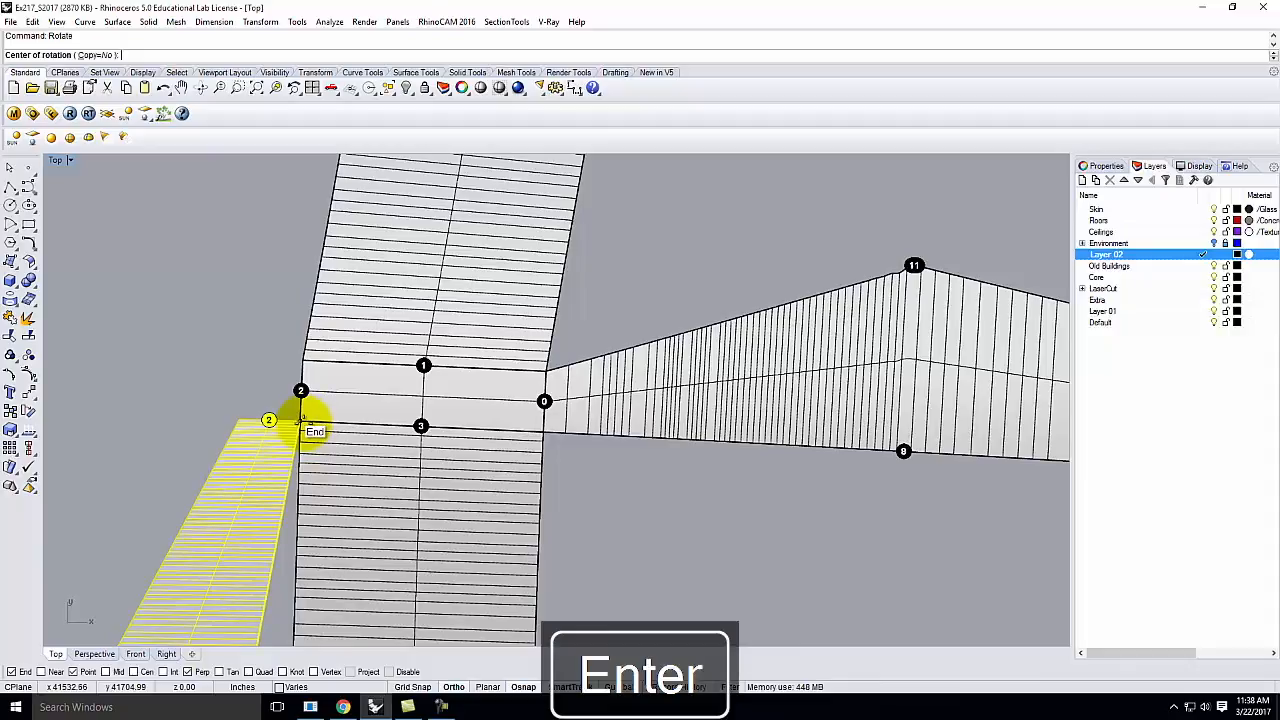
{"action": "left_click", "coordinate": [302, 424]}
{"action": "left_click", "coordinate": [245, 418]}
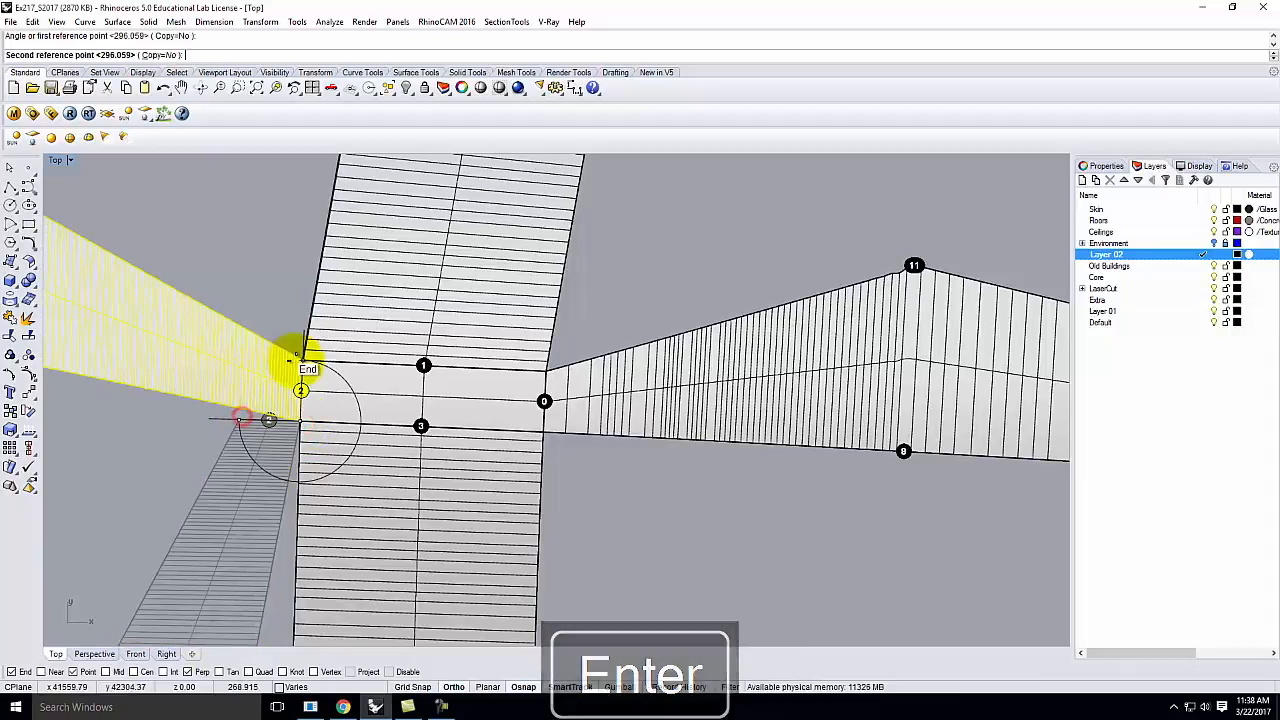
{"action": "left_click", "coordinate": [300, 362]}
{"action": "scroll", "coordinate": [594, 443], "scroll_direction": "down", "scroll_amount": 5}
{"action": "key", "text": "Escape"}
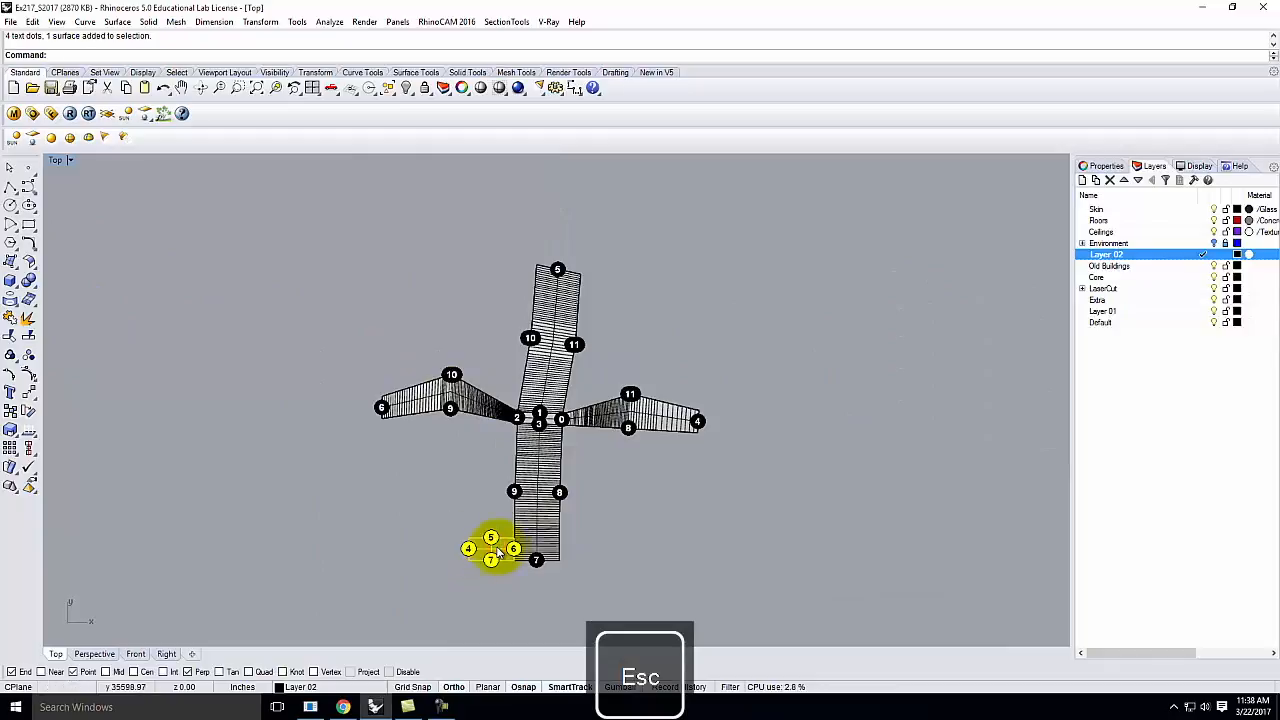
Move the base surface with edges 4, 5, 6 and 7 by its corner between edges 4 and 7 onto the side panel's corner between edges 4 and 8.
{"action": "key", "text": "Return"}
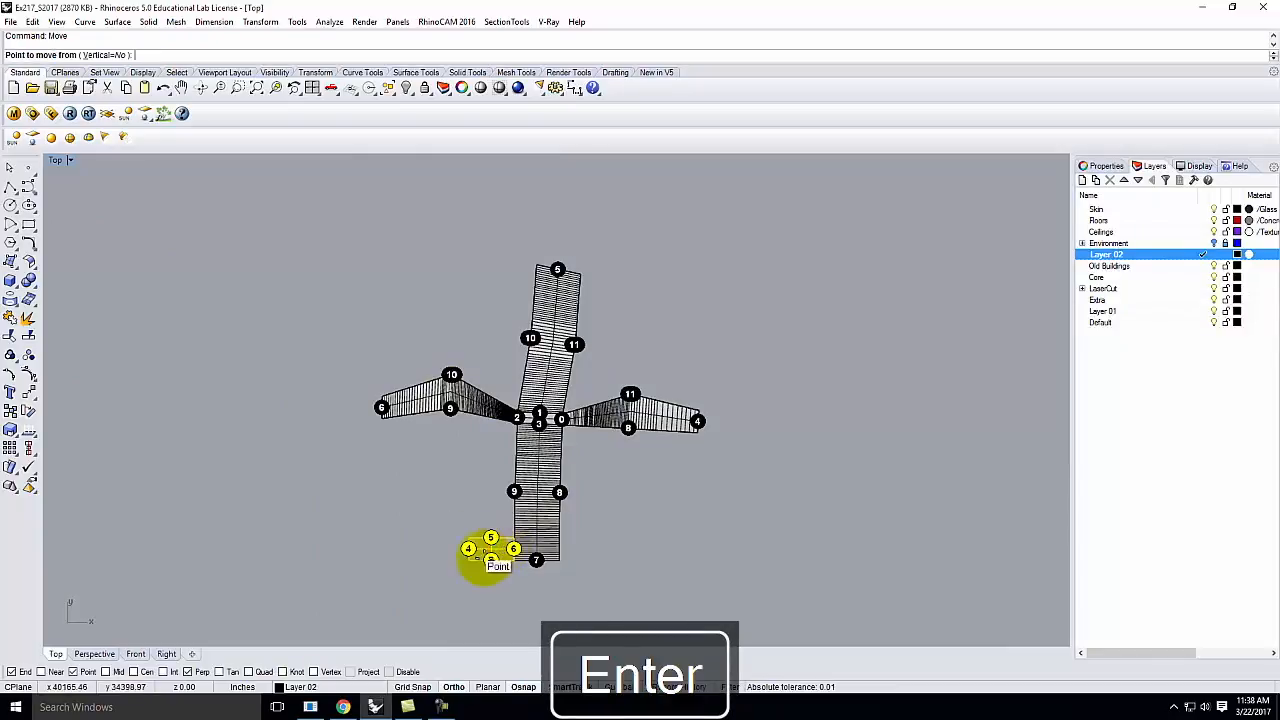
{"action": "scroll", "coordinate": [754, 402], "scroll_direction": "up", "scroll_amount": 5}
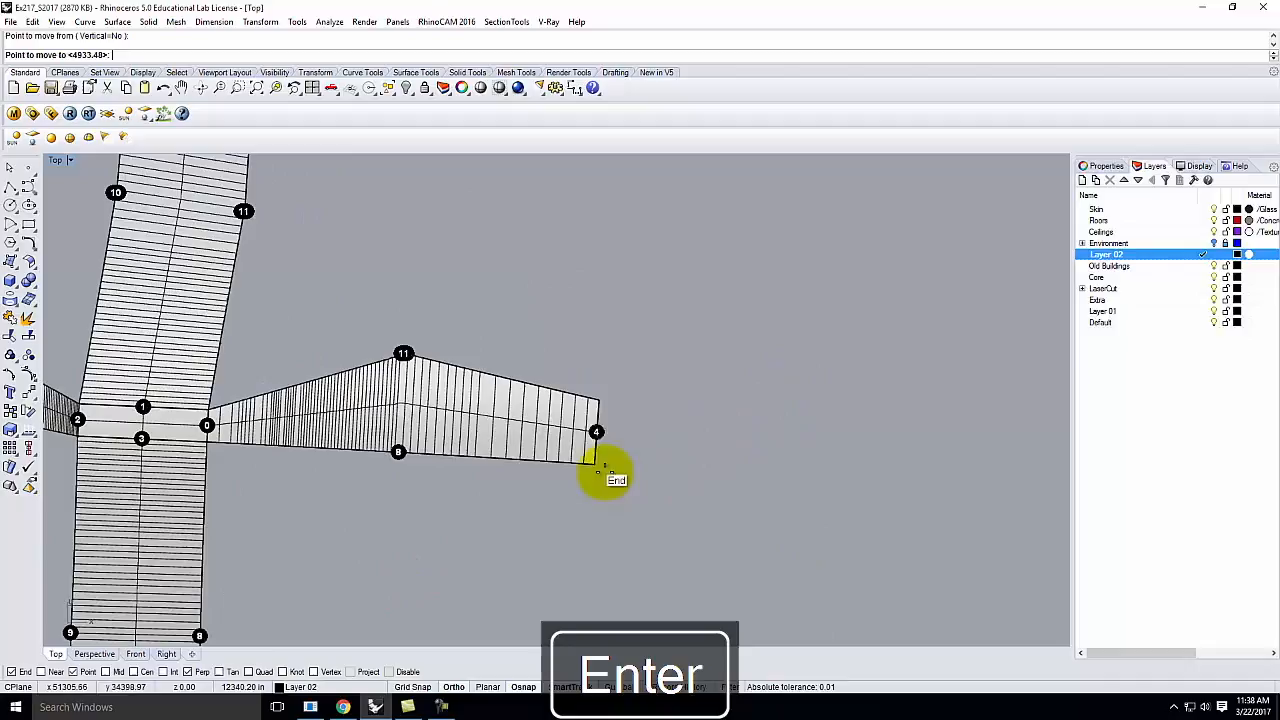
{"action": "left_click", "coordinate": [603, 474]}
Rotate the base surface about the shared corner so its edge 4 aligns with the side panel's edge 4.
{"action": "scroll", "coordinate": [603, 474], "scroll_direction": "up", "scroll_amount": 5}
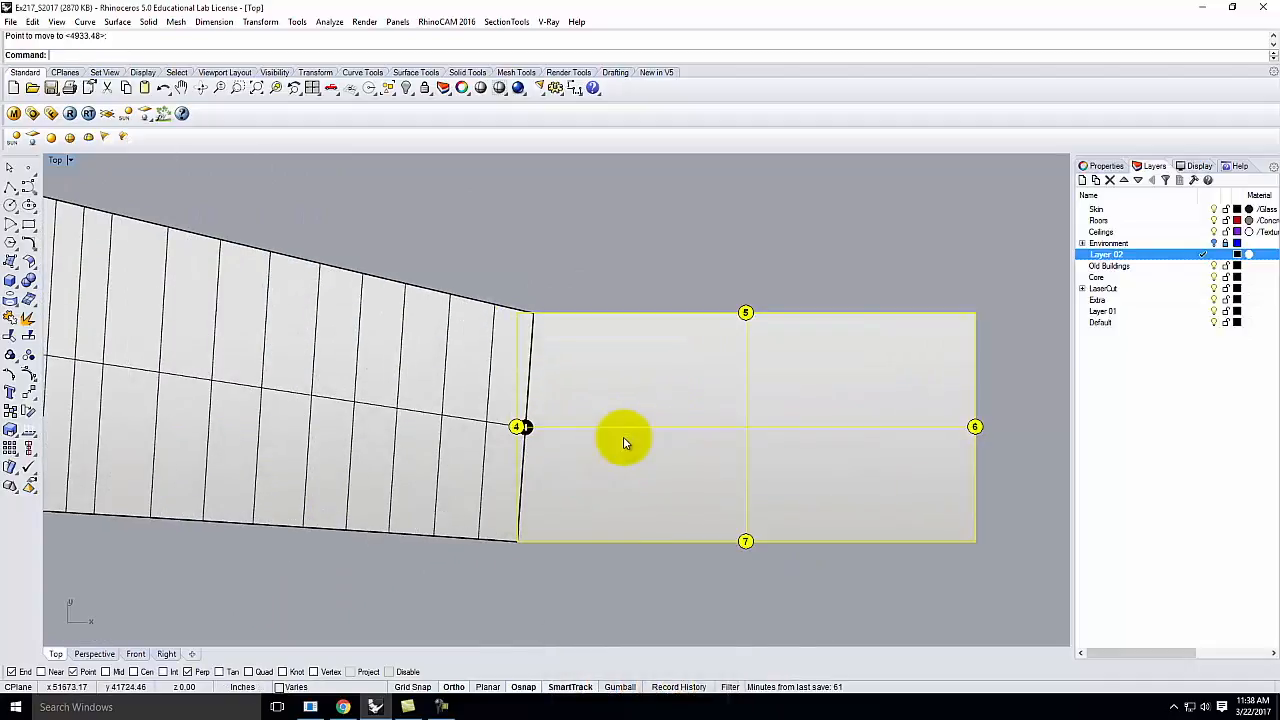
{"action": "type", "text": "Rotate"}
{"action": "key", "text": "Return"}
{"action": "left_click", "coordinate": [517, 542]}
{"action": "left_click", "coordinate": [520, 341]}
{"action": "left_click", "coordinate": [540, 322]}
{"action": "scroll", "coordinate": [752, 340], "scroll_direction": "down", "scroll_amount": 3}
{"action": "key", "text": "Escape"}
{"action": "scroll", "coordinate": [823, 371], "scroll_direction": "down", "scroll_amount": 8}
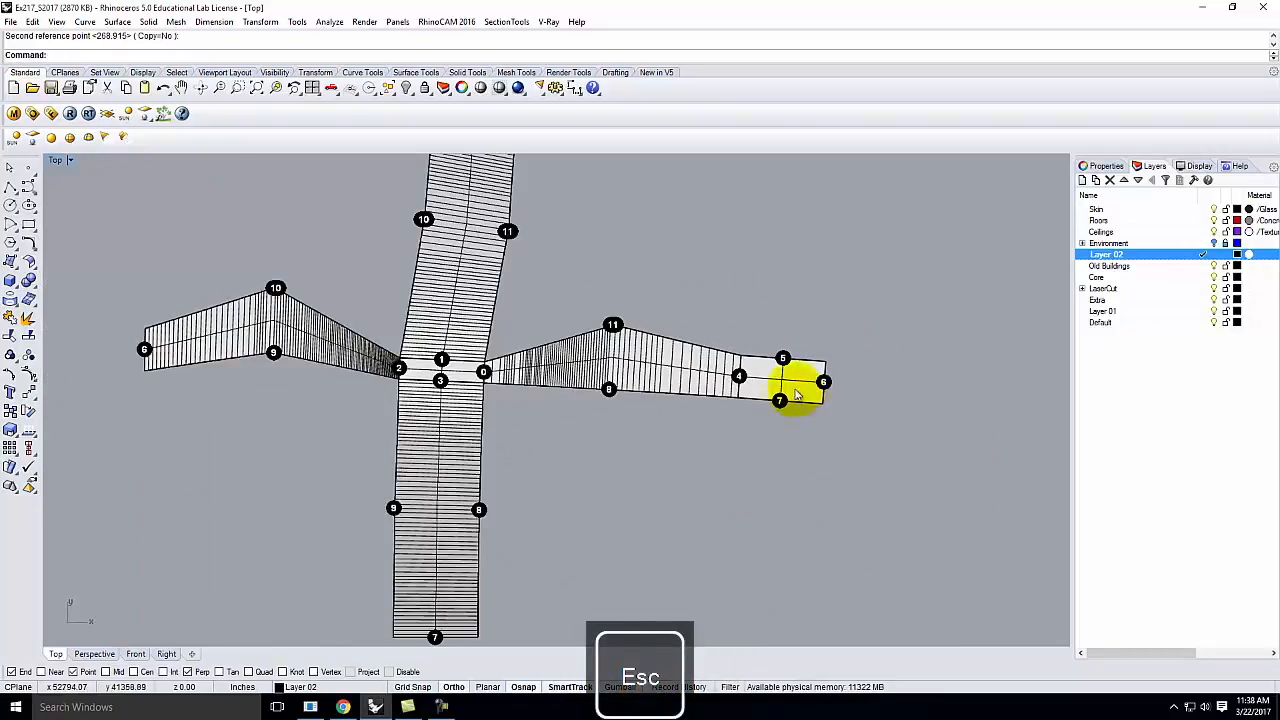
Maximize the Perspective view and examine the original angled tower with its numbered edges.
{"action": "scroll", "coordinate": [735, 392], "scroll_direction": "up", "scroll_amount": 5}
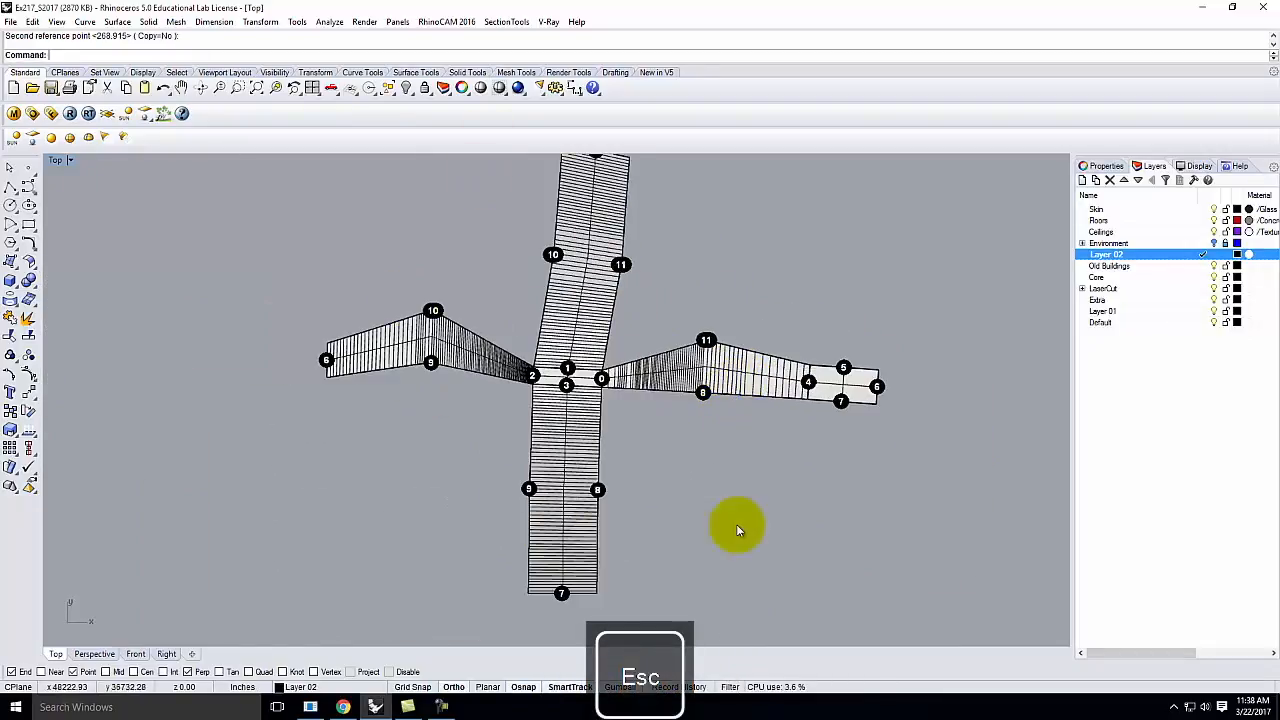
{"action": "double_click", "coordinate": [55, 160]}
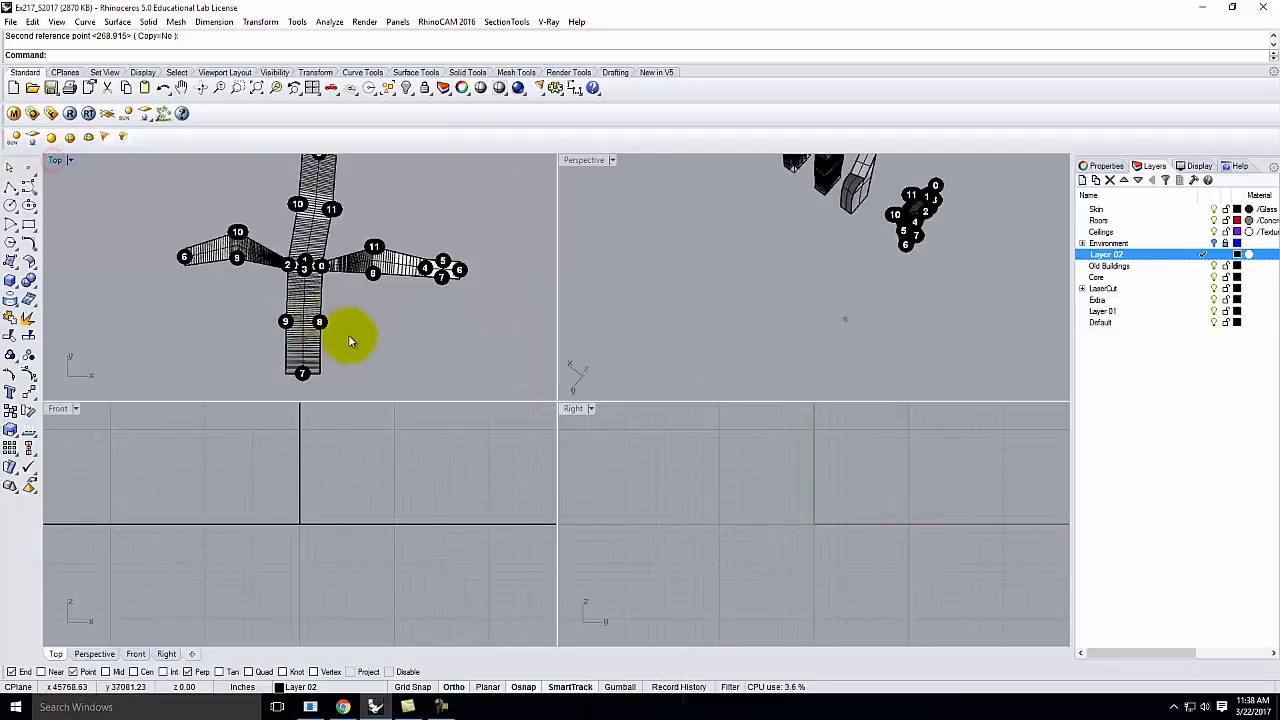
{"action": "scroll", "coordinate": [320, 250], "scroll_direction": "up", "scroll_amount": 3}
{"action": "double_click", "coordinate": [582, 160]}
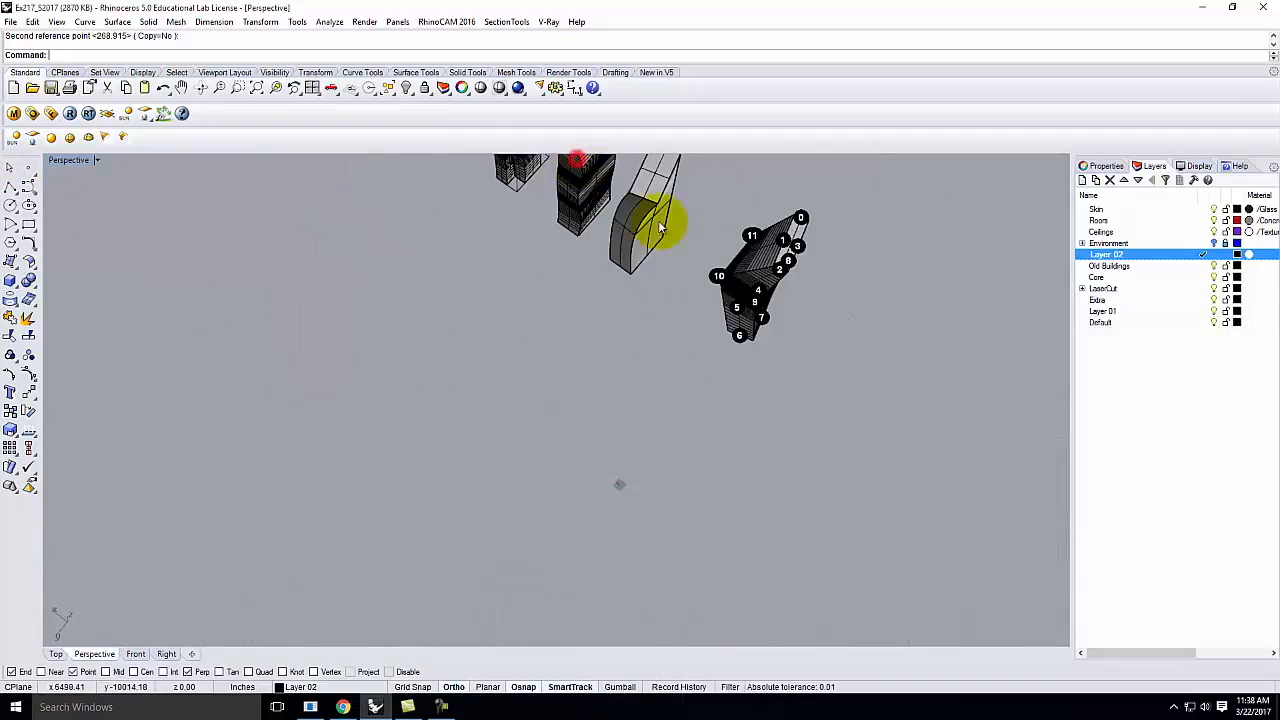
{"action": "scroll", "coordinate": [600, 440], "scroll_direction": "down", "scroll_amount": 6}
{"action": "scroll", "coordinate": [750, 408], "scroll_direction": "up", "scroll_amount": 8}
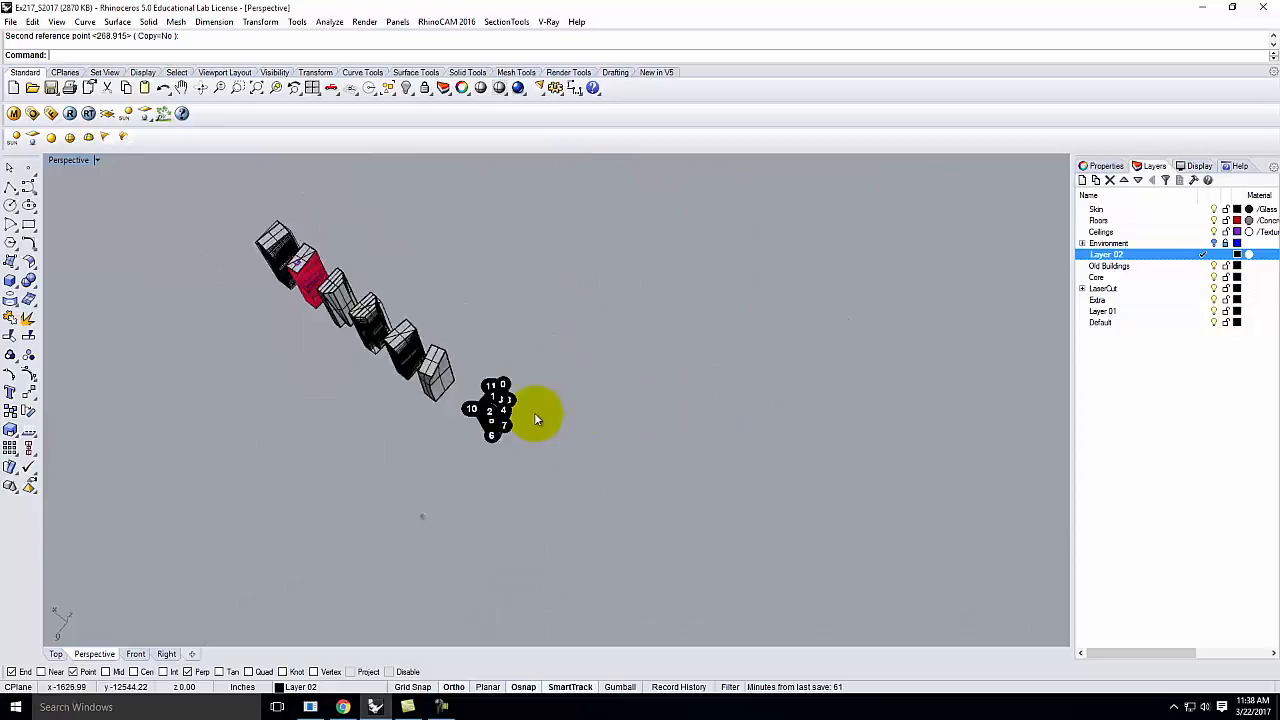
{"action": "scroll", "coordinate": [534, 416], "scroll_direction": "up", "scroll_amount": 8}
{"action": "right_click_drag", "start_coordinate": [472, 537], "coordinate": [480, 345]}
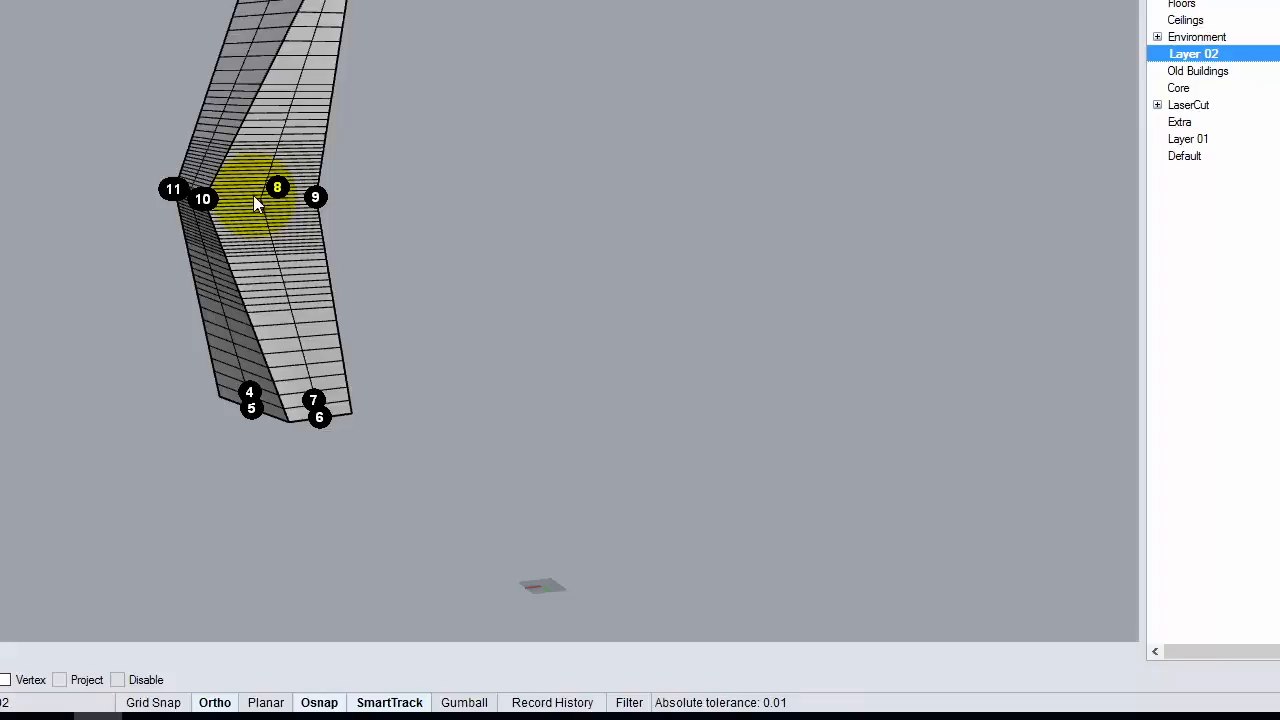
Select the smooth curved tower and the densely ribbed tower in turn to compare their surfaces with the labelled angled tower.
{"action": "scroll", "coordinate": [254, 195], "scroll_direction": "down", "scroll_amount": 6}
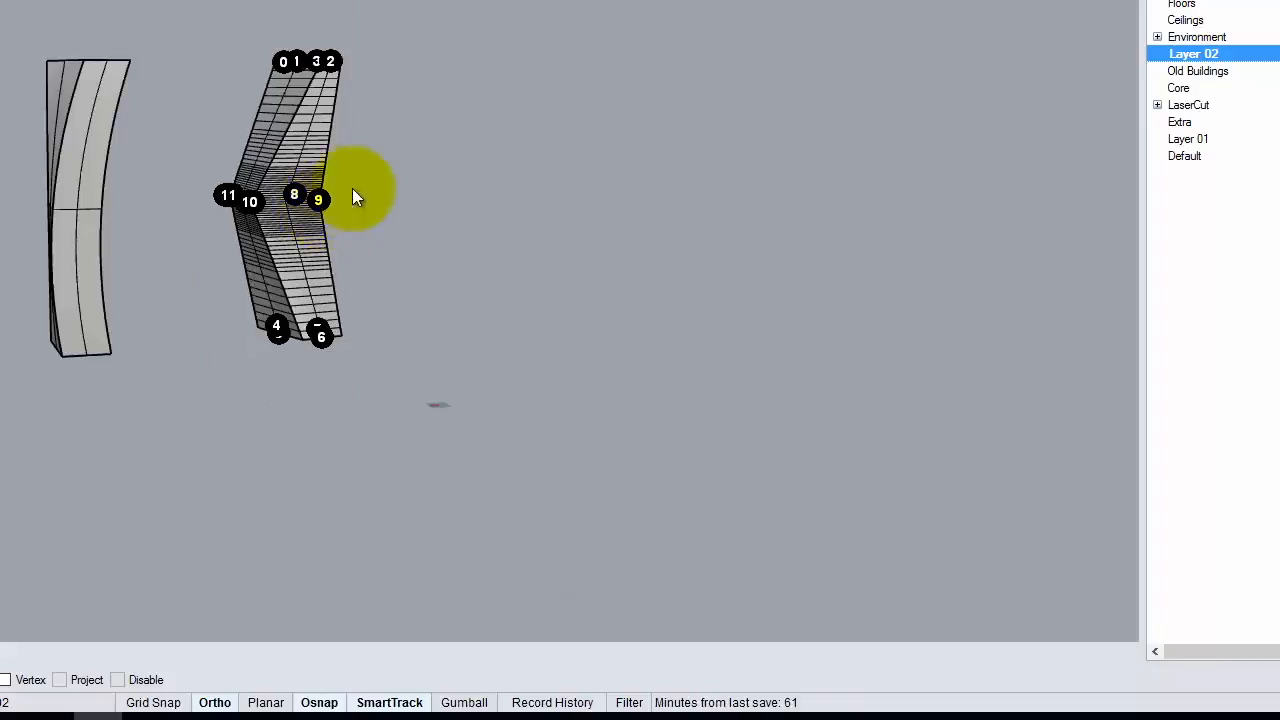
{"action": "scroll", "coordinate": [171, 226], "scroll_direction": "up", "scroll_amount": 3}
{"action": "left_click", "coordinate": [194, 224]}
{"action": "scroll", "coordinate": [327, 211], "scroll_direction": "down", "scroll_amount": 2}
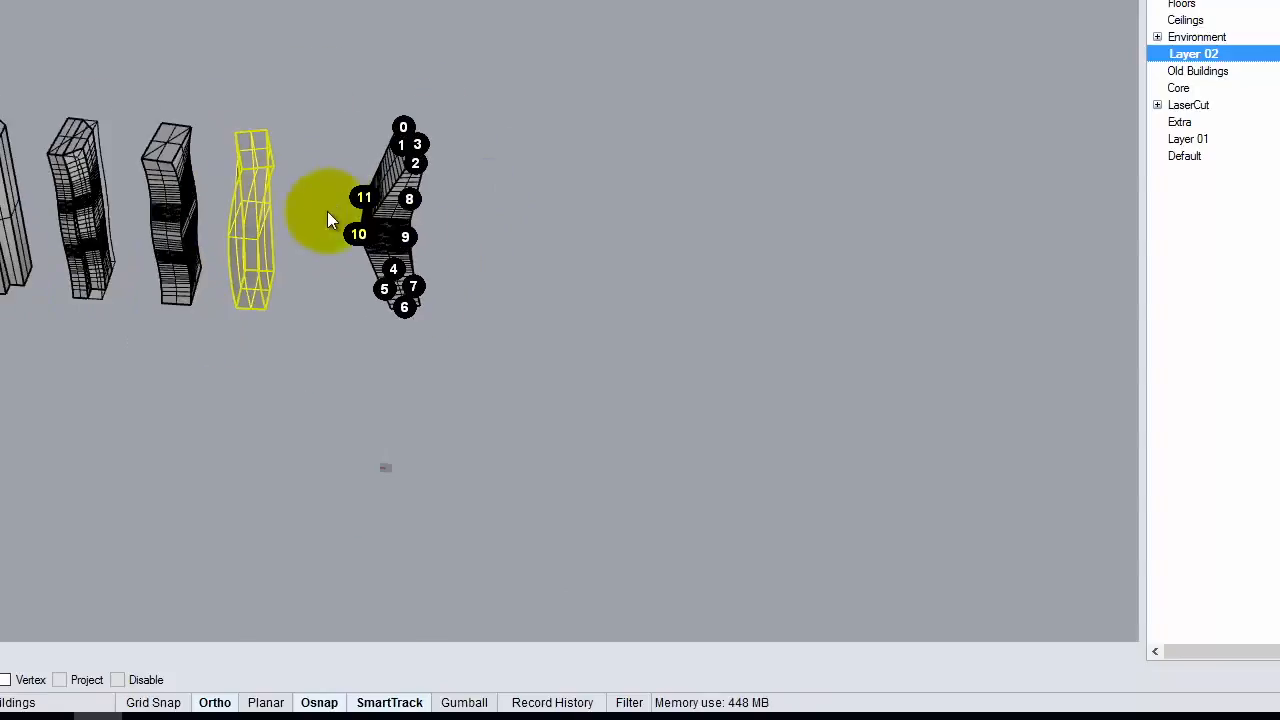
{"action": "left_click", "coordinate": [184, 350]}
{"action": "left_click", "coordinate": [159, 229]}
{"action": "scroll", "coordinate": [165, 226], "scroll_direction": "up", "scroll_amount": 3}
{"action": "scroll", "coordinate": [175, 226], "scroll_direction": "up", "scroll_amount": 3}
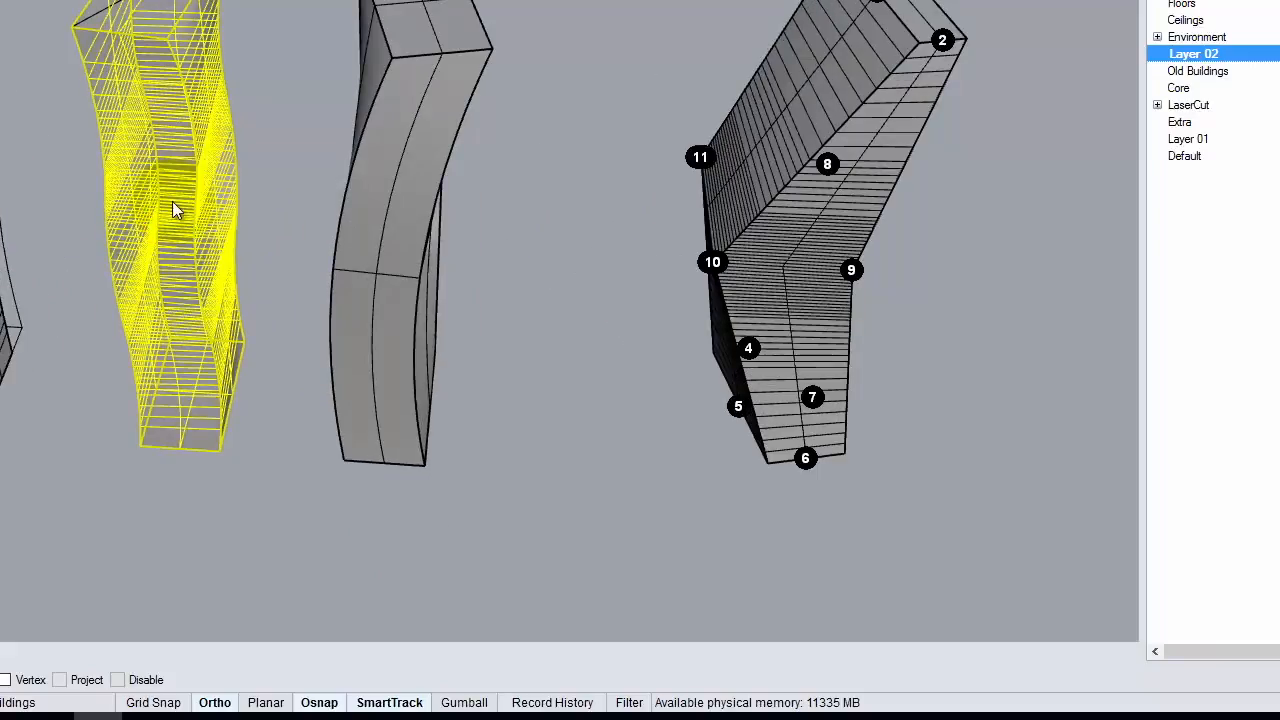
{"action": "left_click", "coordinate": [287, 74]}
{"action": "left_click", "coordinate": [147, 93]}
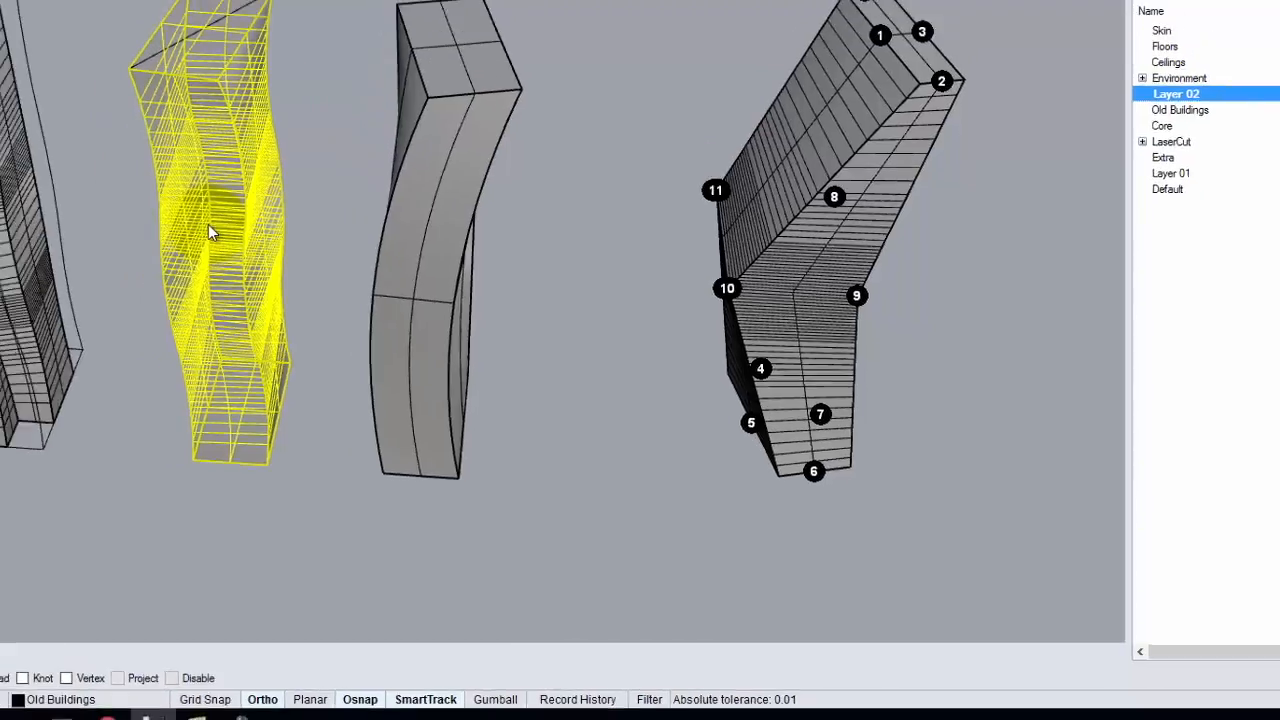
Unroll the selected densely ribbed tower into separate flat surfaces with edge labels, using Explode=Yes, Labels=Yes and KeepProperties=No.
{"action": "key", "text": "Return"}
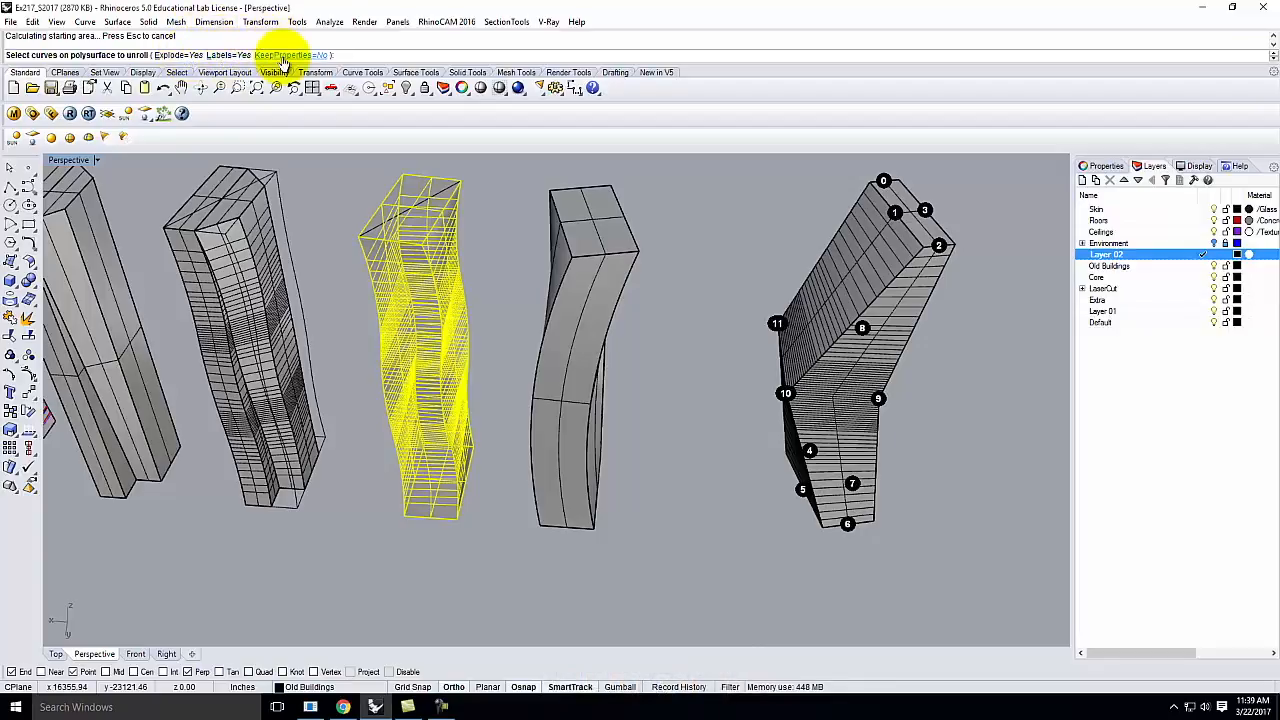
{"action": "key", "text": "Return"}
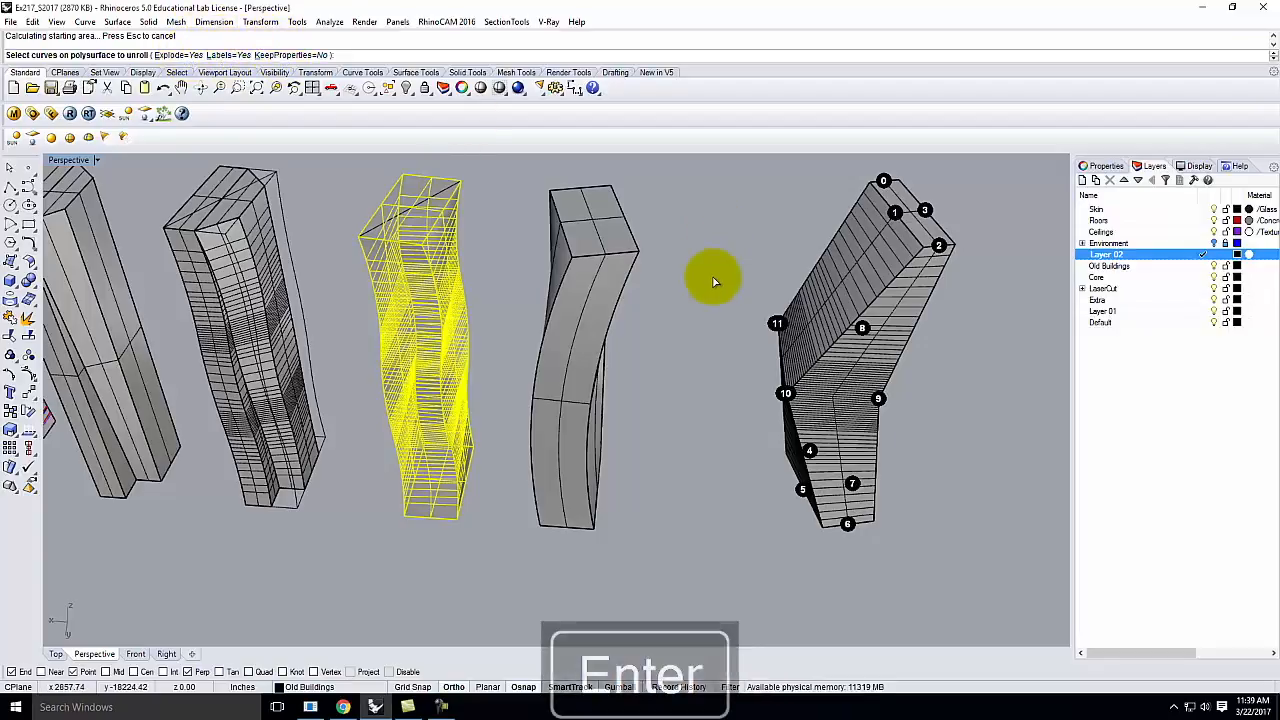
{"action": "scroll", "coordinate": [634, 251], "scroll_direction": "down", "scroll_amount": 3}
{"action": "left_click", "coordinate": [571, 207]}
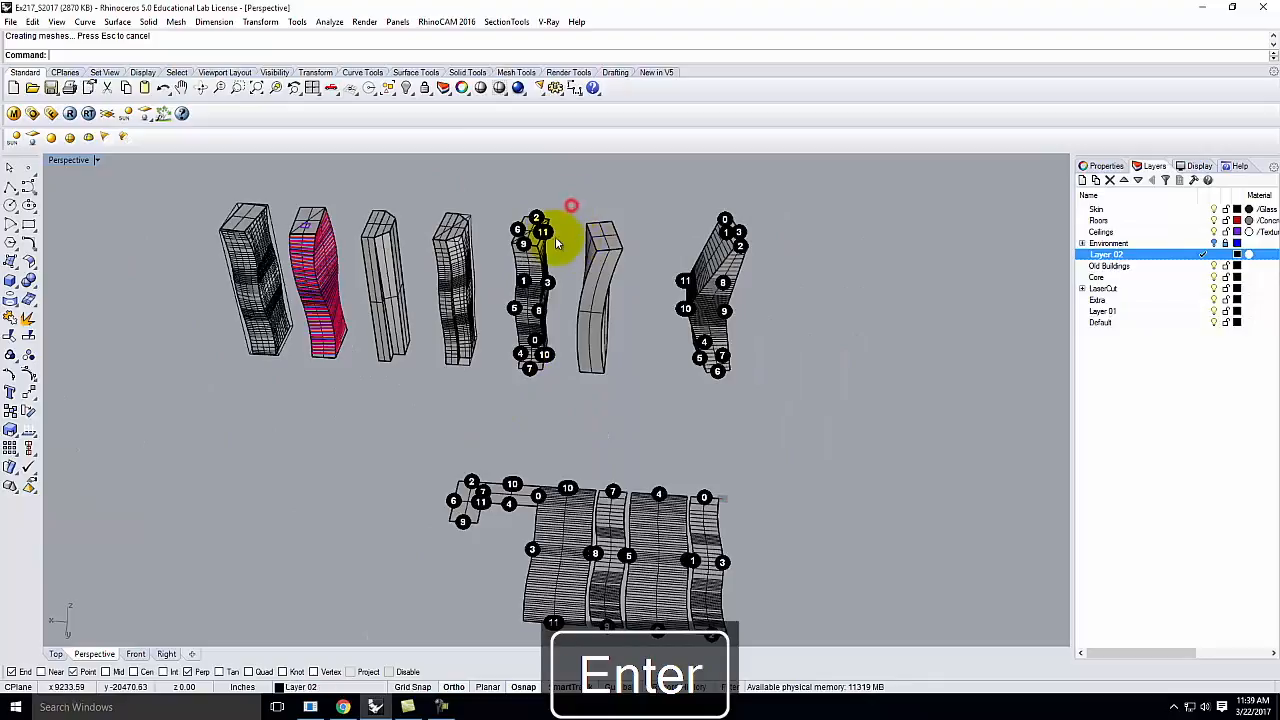
{"action": "scroll", "coordinate": [575, 490], "scroll_direction": "up", "scroll_amount": 3}
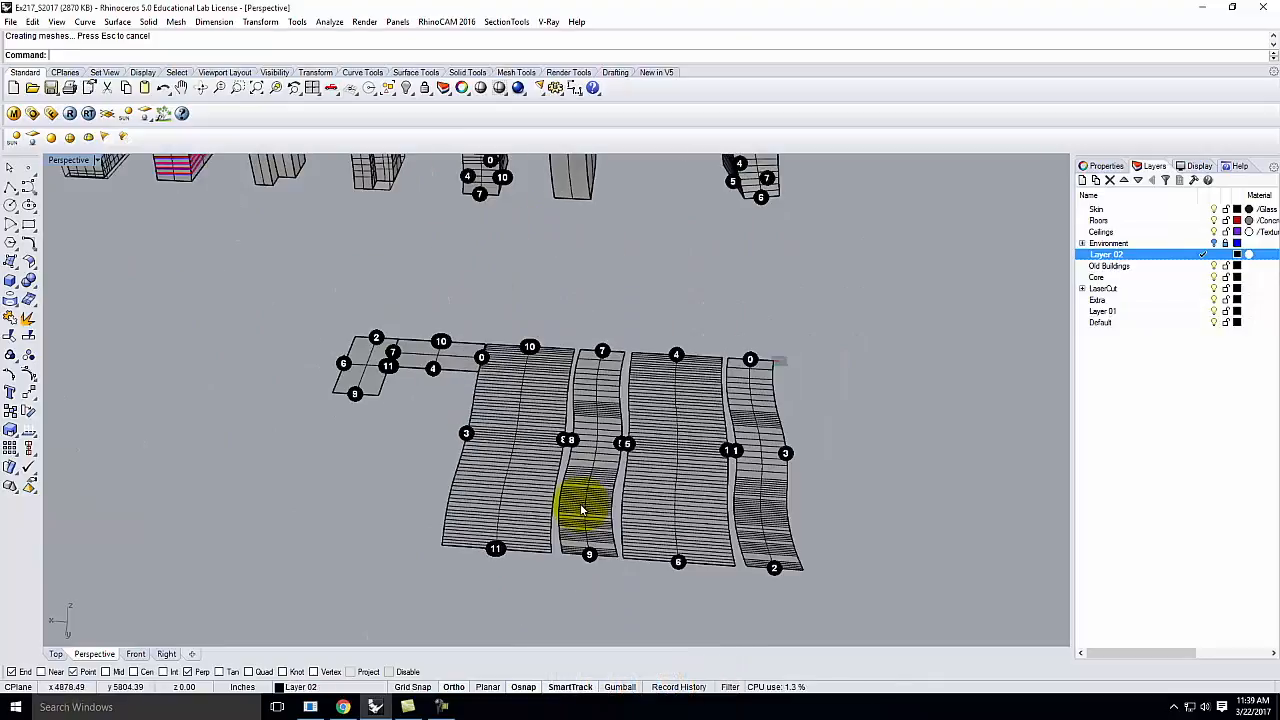
Move the whole set of newly unrolled surfaces in the Top view next to the earlier tower's fold-up layout.
{"action": "double_click", "coordinate": [68, 160]}
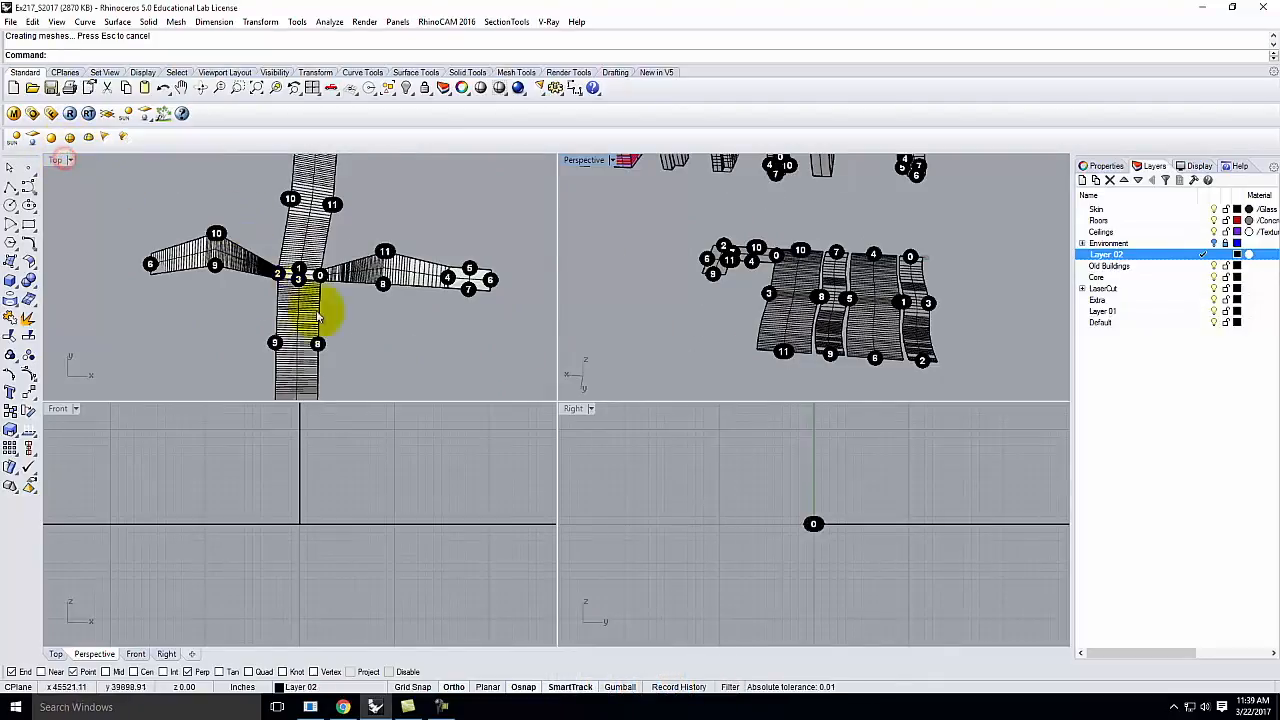
{"action": "scroll", "coordinate": [113, 235], "scroll_direction": "down", "scroll_amount": 20}
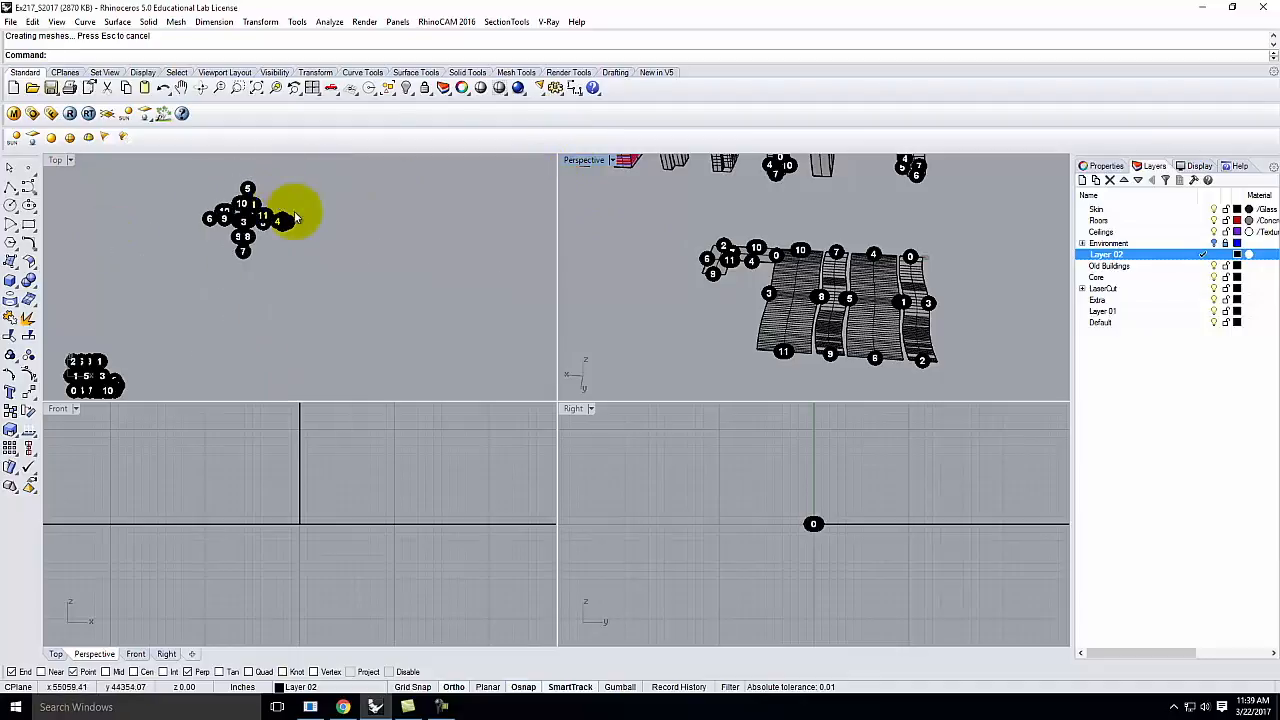
{"action": "scroll", "coordinate": [153, 312], "scroll_direction": "up", "scroll_amount": 11}
{"action": "left_click_drag", "start_coordinate": [152, 233], "coordinate": [329, 331]}
{"action": "type", "text": "m"}
{"action": "key", "text": "Return"}
{"action": "scroll", "coordinate": [329, 331], "scroll_direction": "down", "scroll_amount": 5}
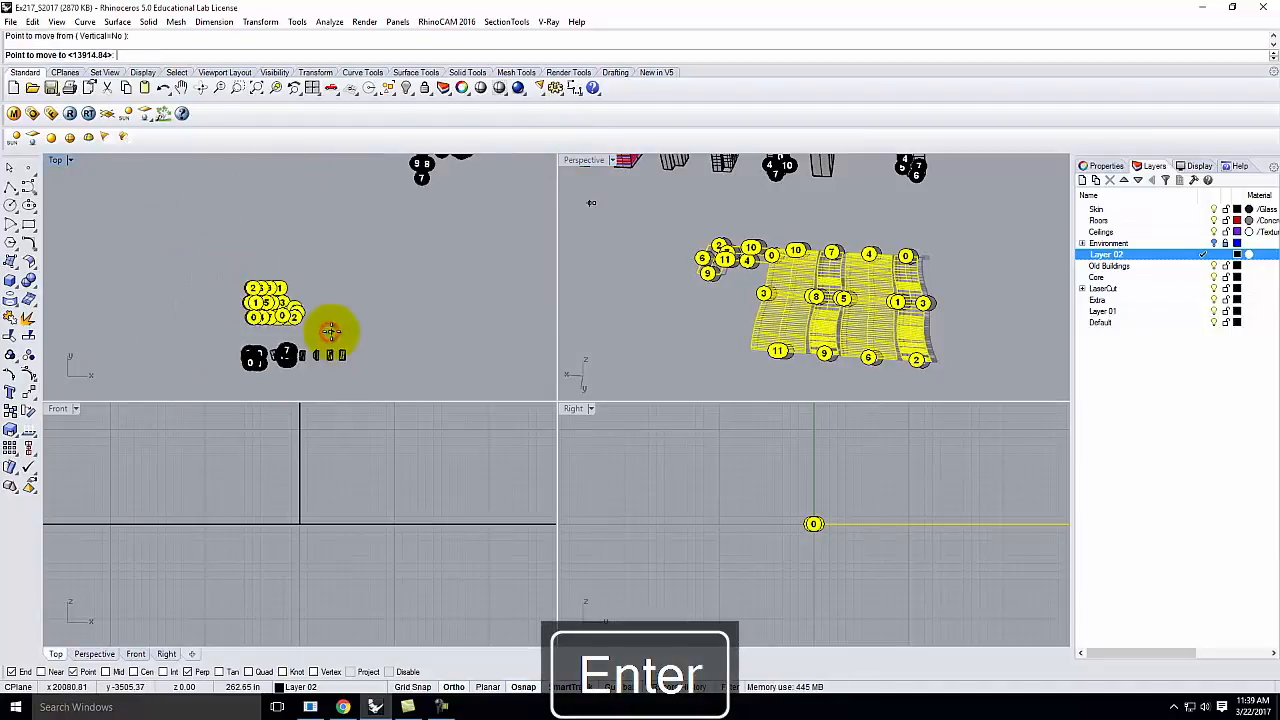
{"action": "left_click", "coordinate": [332, 258]}
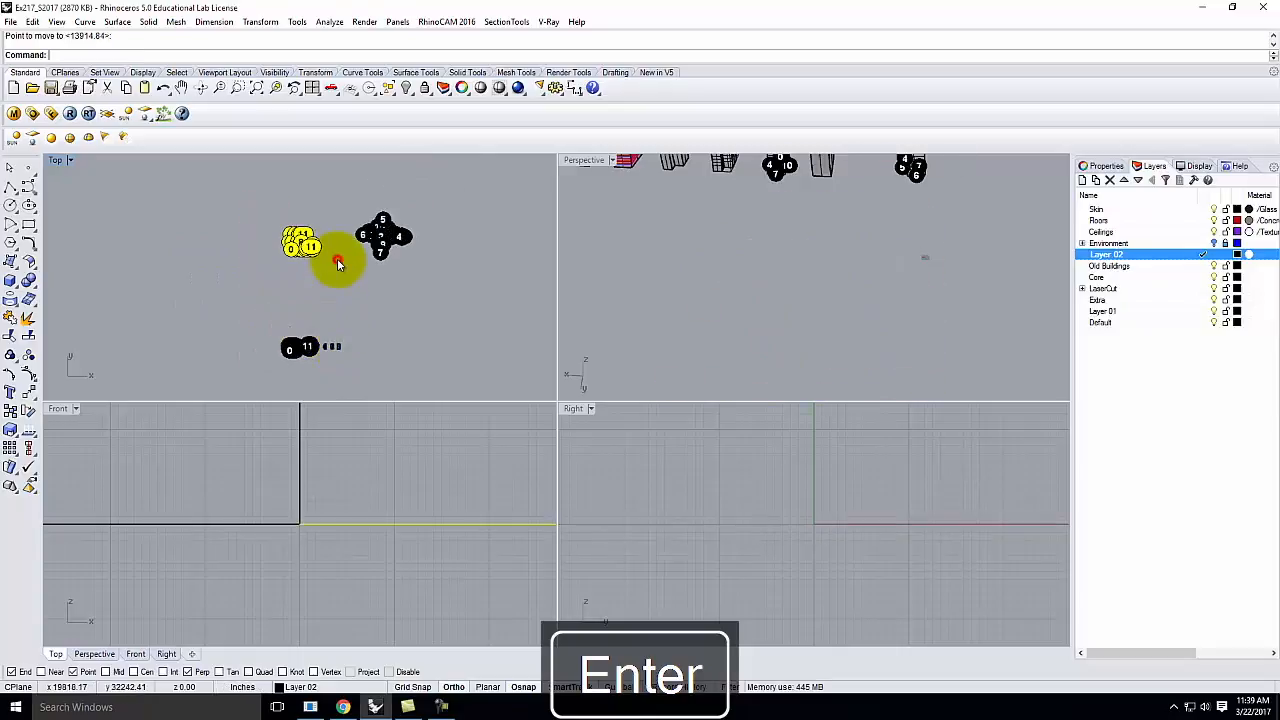
{"action": "key", "text": "Escape"}
Move the end cap with edges 0, 4, 7 and 10 by its 0–10 corner onto the wide panel's corner between edges 3 and 10.
{"action": "scroll", "coordinate": [308, 245], "scroll_direction": "up", "scroll_amount": 8}
{"action": "scroll", "coordinate": [363, 271], "scroll_direction": "up", "scroll_amount": 3}
{"action": "scroll", "coordinate": [443, 323], "scroll_direction": "down", "scroll_amount": 3}
{"action": "scroll", "coordinate": [429, 300], "scroll_direction": "up", "scroll_amount": 2}
{"action": "left_click", "coordinate": [382, 348]}
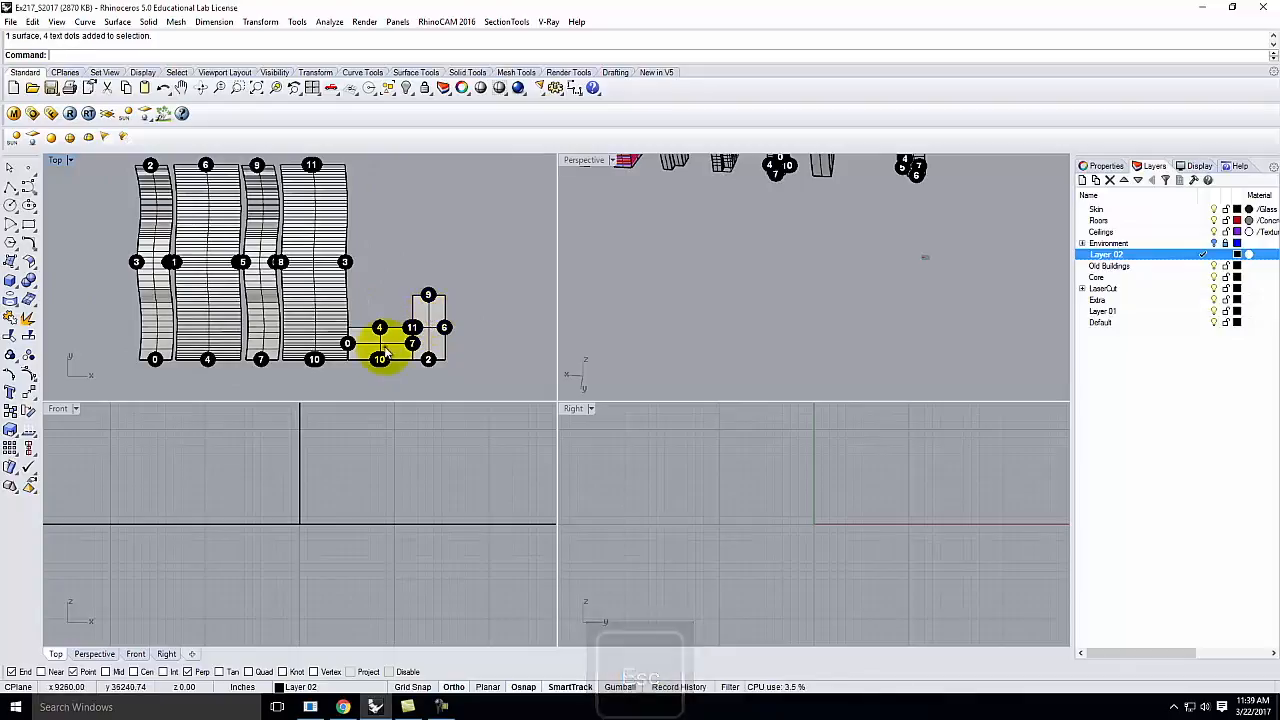
{"action": "scroll", "coordinate": [350, 361], "scroll_direction": "up", "scroll_amount": 8}
{"action": "scroll", "coordinate": [350, 367], "scroll_direction": "up", "scroll_amount": 4}
{"action": "key", "text": "Return"}
{"action": "left_click", "coordinate": [345, 356]}
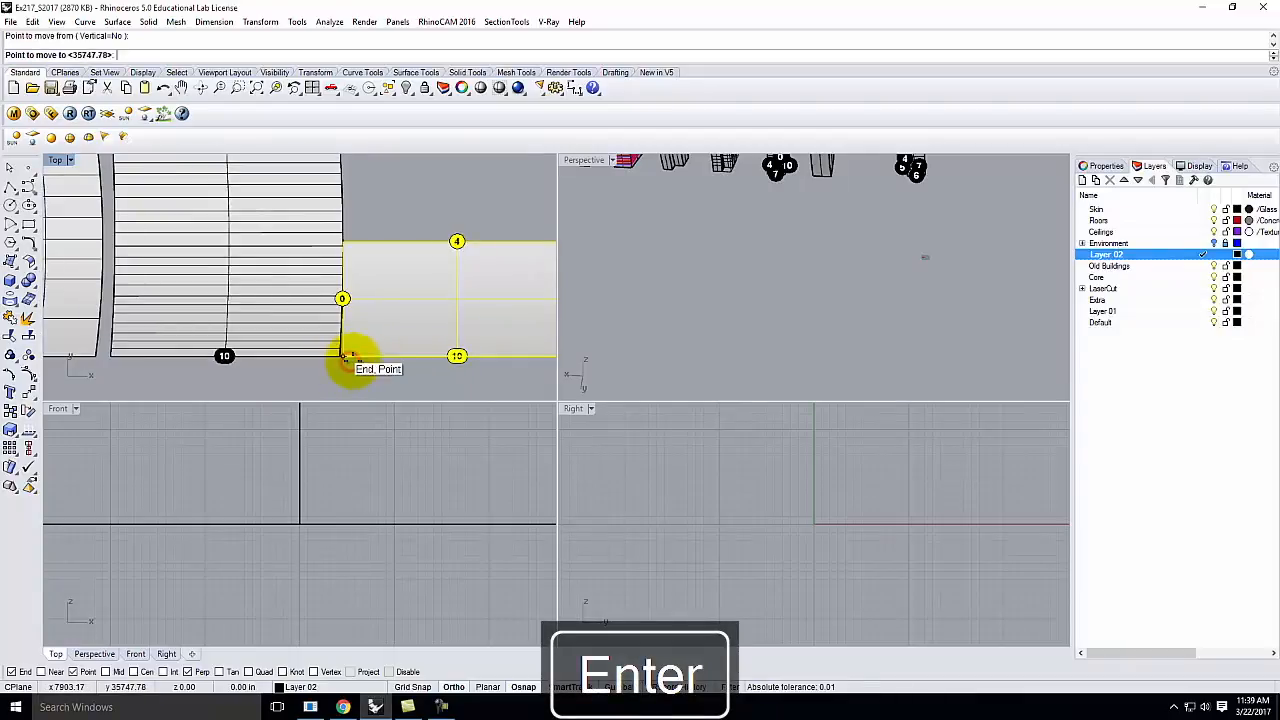
{"action": "left_click", "coordinate": [337, 357]}
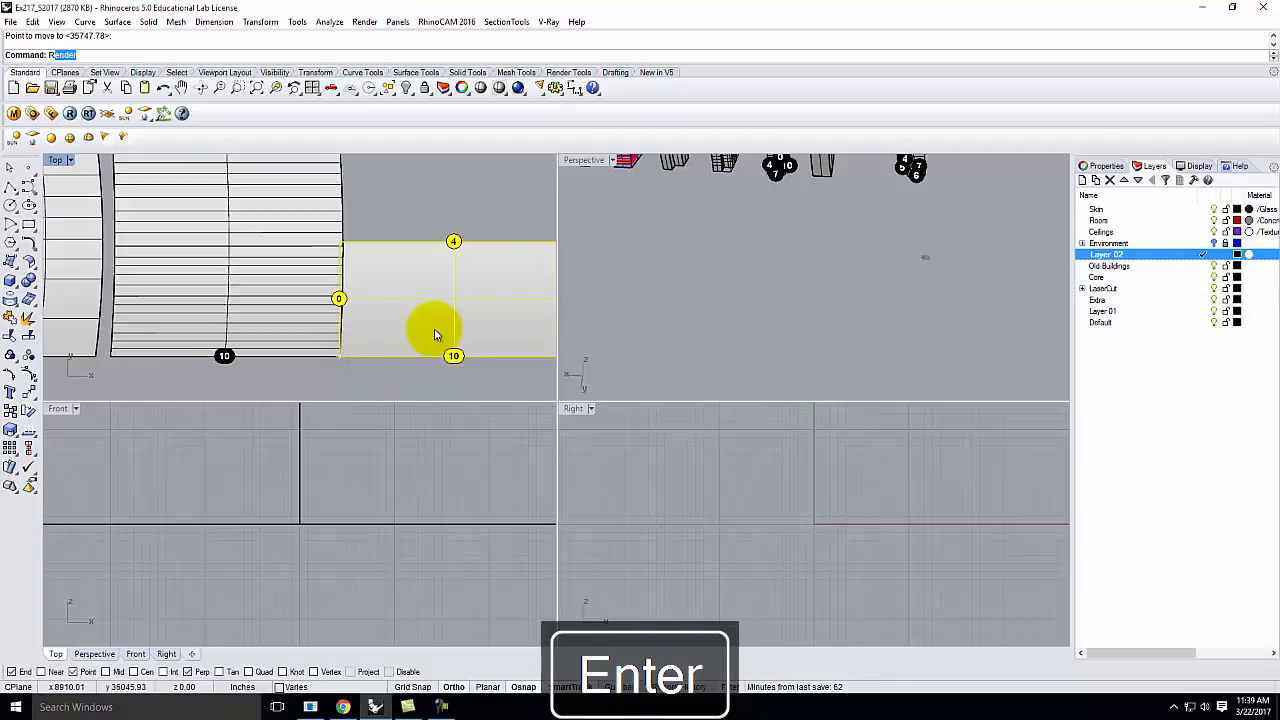
Rotate the end cap 180 degrees about the shared corner so its edge 10 meets the wide panel's edge 10.
{"action": "left_click", "coordinate": [337, 356]}
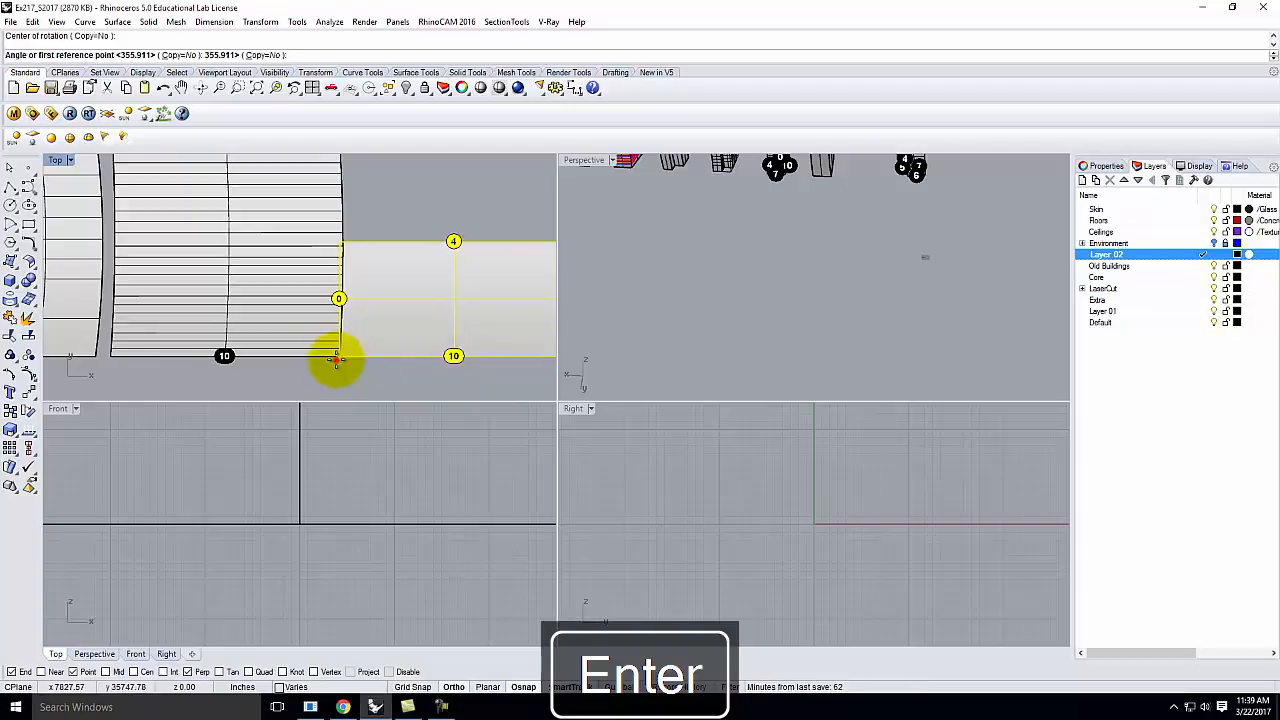
{"action": "scroll", "coordinate": [391, 280], "scroll_direction": "down", "scroll_amount": 3}
{"action": "left_click", "coordinate": [483, 333]}
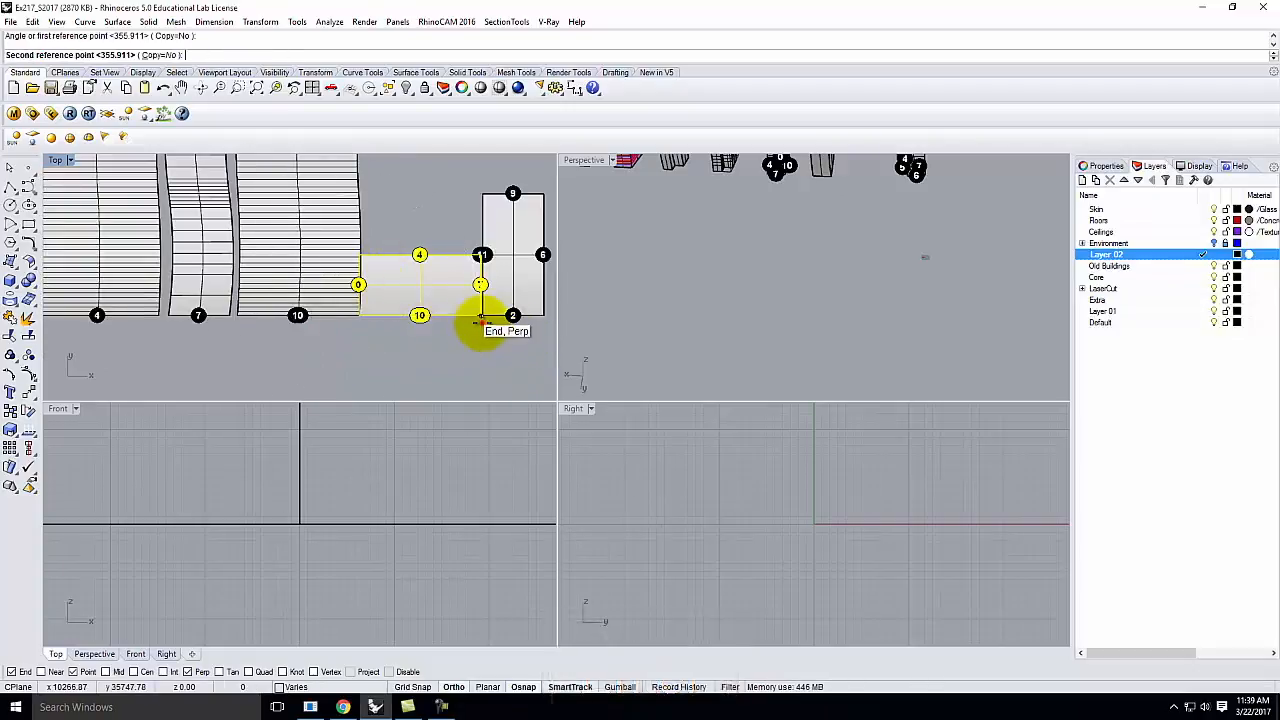
{"action": "left_click", "coordinate": [240, 332]}
{"action": "key", "text": "Escape"}
Move the narrow panel with edges 5, 7, 8 and 9 by its 7–8 corner onto the end cap's corner between edges 7 and 10.
{"action": "left_click", "coordinate": [208, 300]}
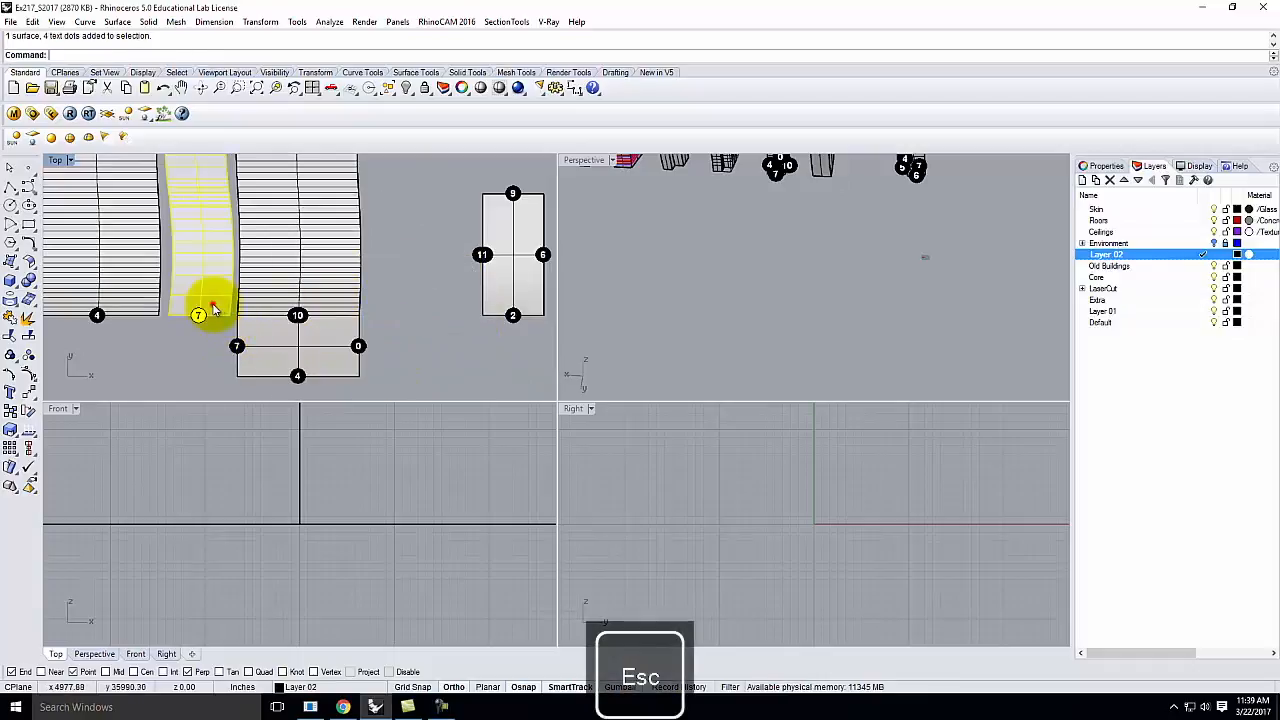
{"action": "type", "text": "Move"}
{"action": "key", "text": "Return"}
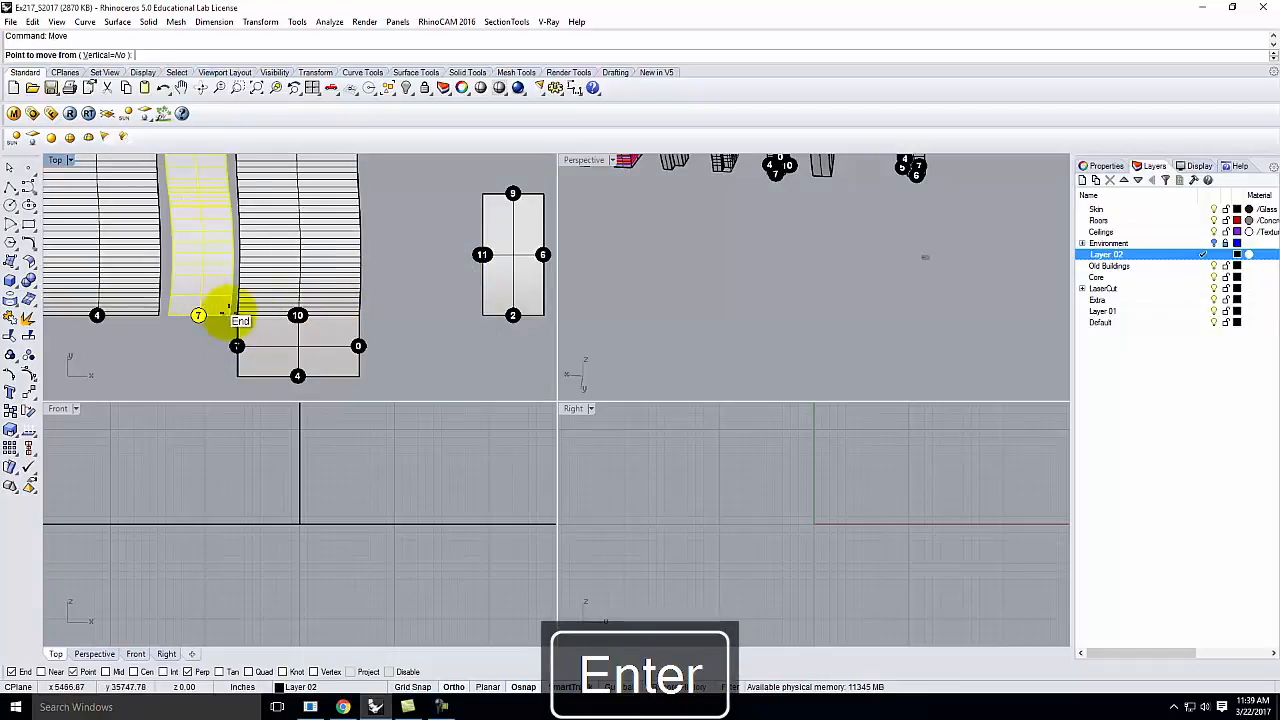
{"action": "left_click", "coordinate": [230, 316]}
{"action": "left_click", "coordinate": [237, 316]}
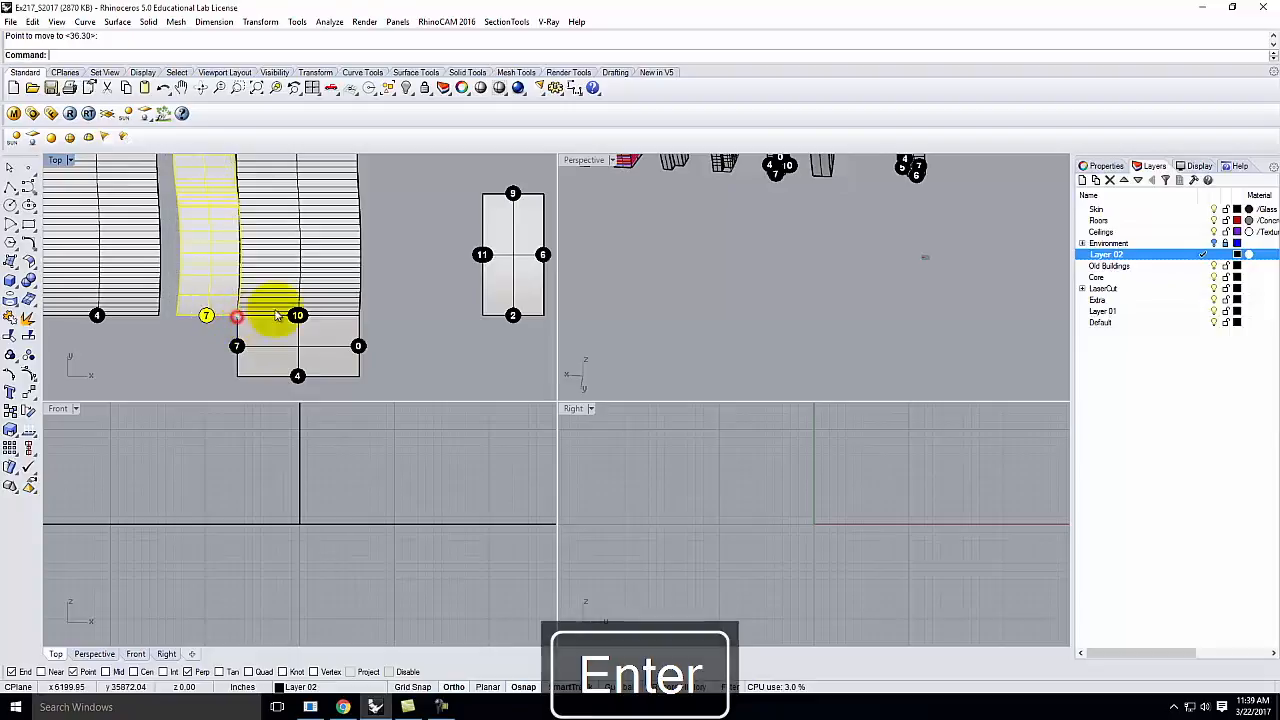
Rotate the narrow panel 90 degrees about the shared corner so its edge 7 aligns with the end cap's edge 7.
{"action": "scroll", "coordinate": [226, 339], "scroll_direction": "up", "scroll_amount": 10}
{"action": "right_click", "coordinate": [269, 305]}
{"action": "left_click", "coordinate": [255, 271]}
{"action": "key", "text": "Escape"}
{"action": "key", "text": "Escape"}
{"action": "type", "text": "Rotate"}
{"action": "key", "text": "Return"}
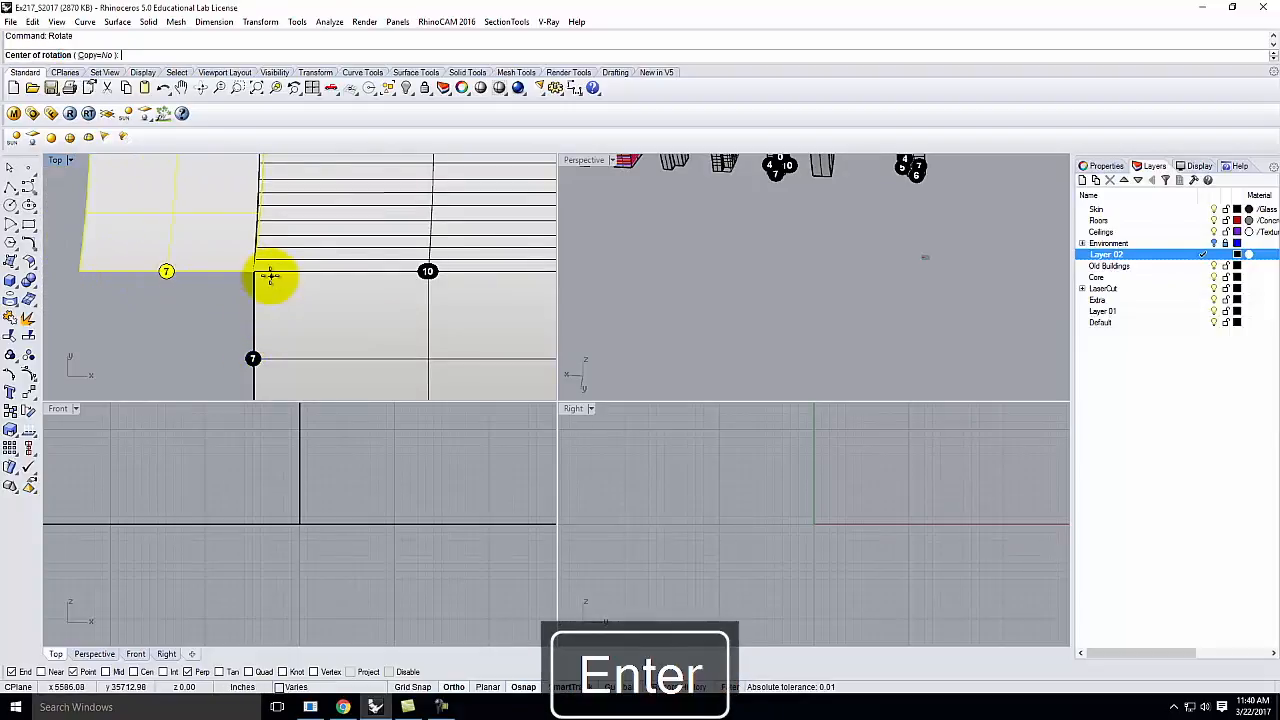
{"action": "left_click", "coordinate": [258, 272]}
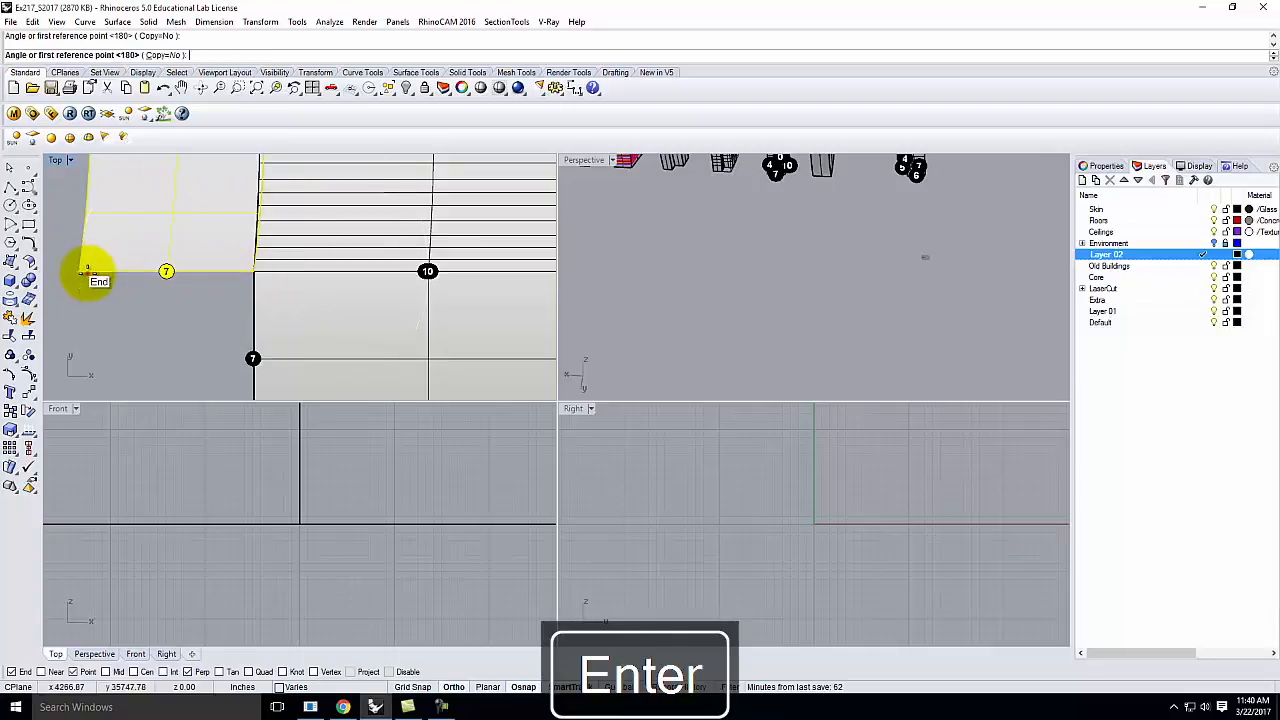
{"action": "left_click", "coordinate": [87, 273]}
{"action": "left_click", "coordinate": [209, 354]}
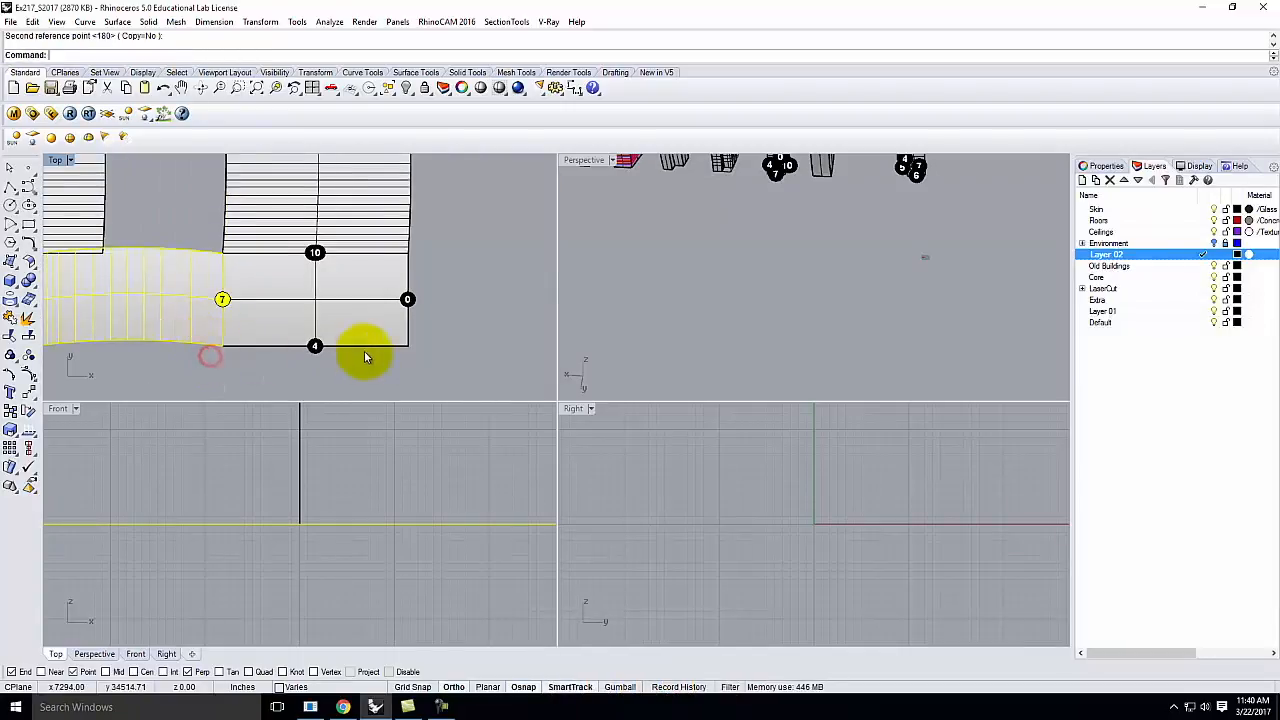
{"action": "scroll", "coordinate": [369, 352], "scroll_direction": "down", "scroll_amount": 5}
{"action": "key", "text": "Escape"}
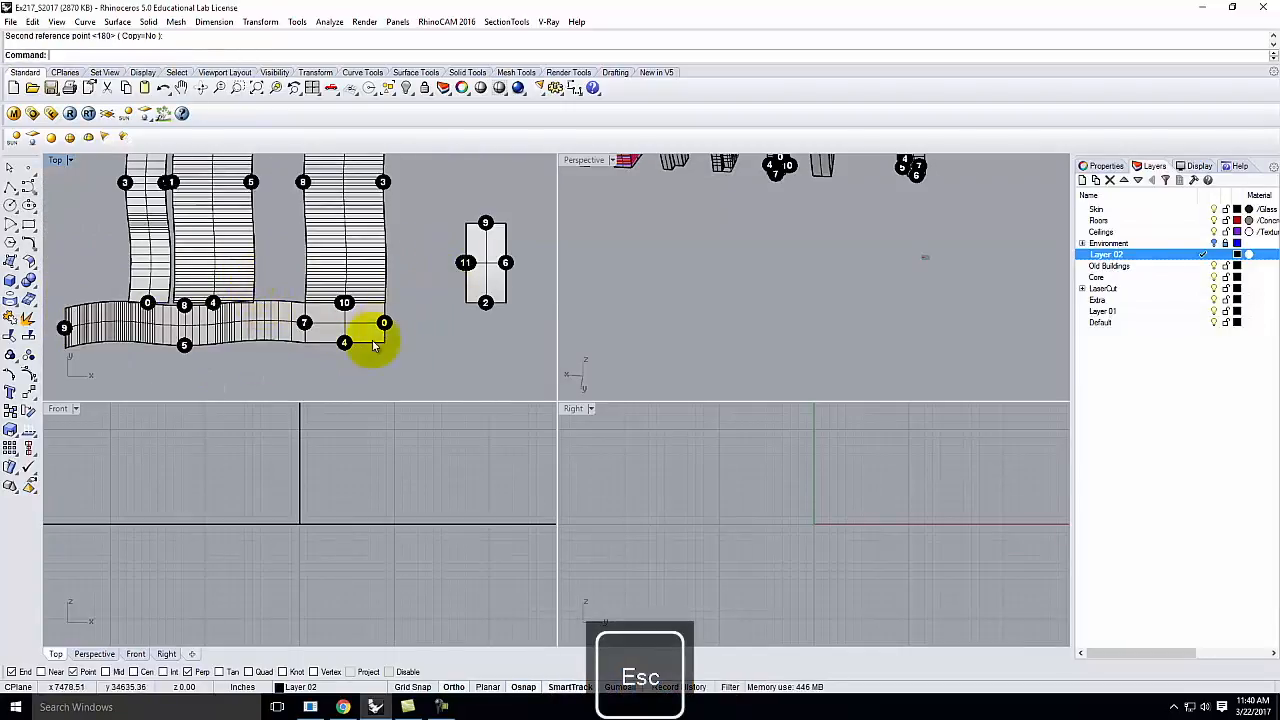
Move the other cap with edges 2, 6, 9 and 11 by its 2–11 corner onto the wide panel's corner between edges 3 and 11.
{"action": "scroll", "coordinate": [423, 294], "scroll_direction": "down", "scroll_amount": 3}
{"action": "scroll", "coordinate": [443, 294], "scroll_direction": "up", "scroll_amount": 2}
{"action": "left_click", "coordinate": [441, 293]}
{"action": "type", "text": "m"}
{"action": "key", "text": "Return"}
{"action": "left_click", "coordinate": [432, 345]}
{"action": "scroll", "coordinate": [420, 270], "scroll_direction": "down", "scroll_amount": 2}
{"action": "scroll", "coordinate": [385, 258], "scroll_direction": "up", "scroll_amount": 3}
{"action": "left_click", "coordinate": [377, 260]}
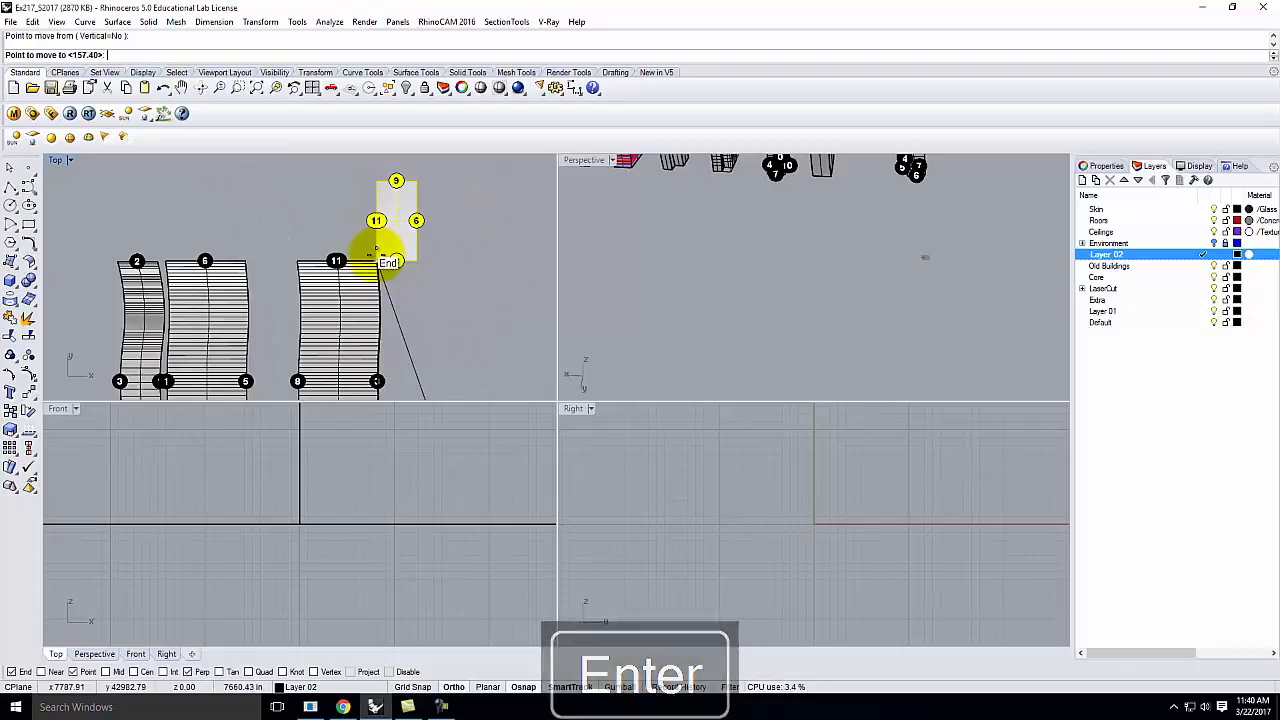
Rotate this cap 90 degrees about the shared corner so its edge 11 aligns with the wide panel's edge 11.
{"action": "type", "text": "ro"}
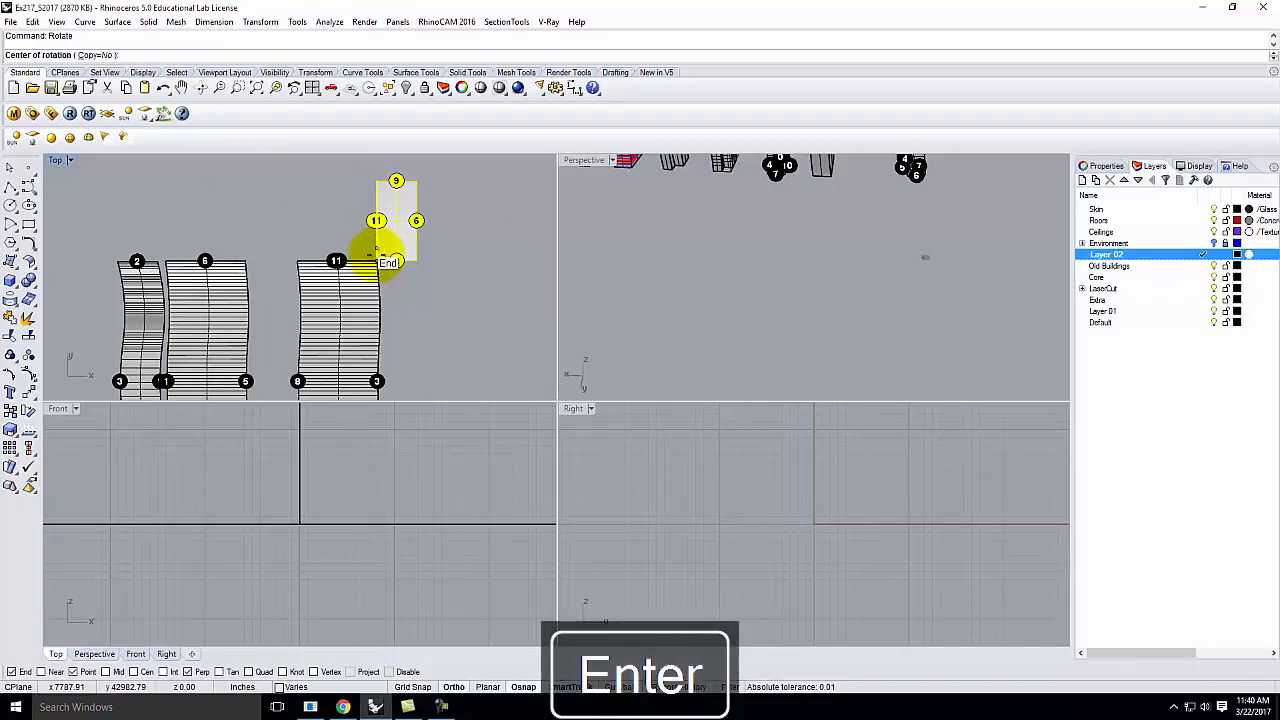
{"action": "left_click", "coordinate": [385, 255]}
{"action": "left_click", "coordinate": [374, 178]}
{"action": "left_click", "coordinate": [268, 243]}
{"action": "scroll", "coordinate": [276, 243], "scroll_direction": "down", "scroll_amount": 3}
{"action": "key", "text": "Escape"}
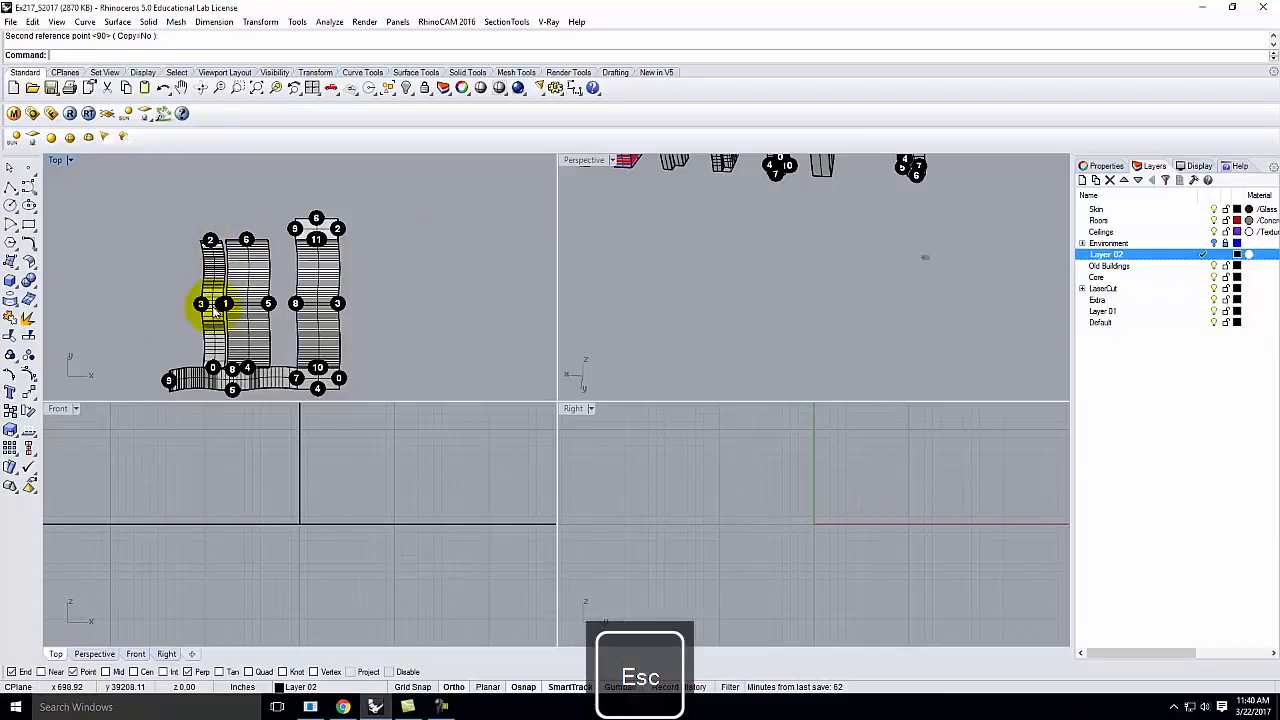
Move the wide panel with edges 1, 4, 5 and 6 by its 4–5 corner onto the end cap's corner between edges 0 and 4.
{"action": "left_click", "coordinate": [252, 257]}
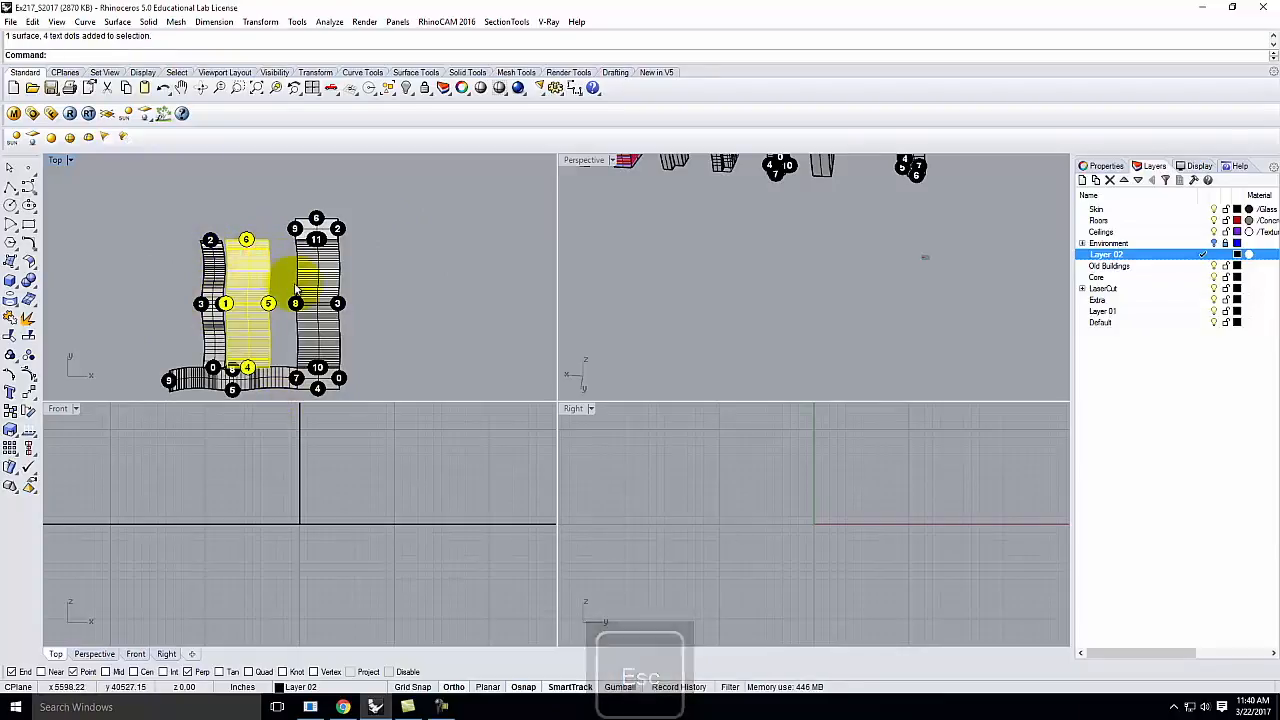
{"action": "key", "text": "Return"}
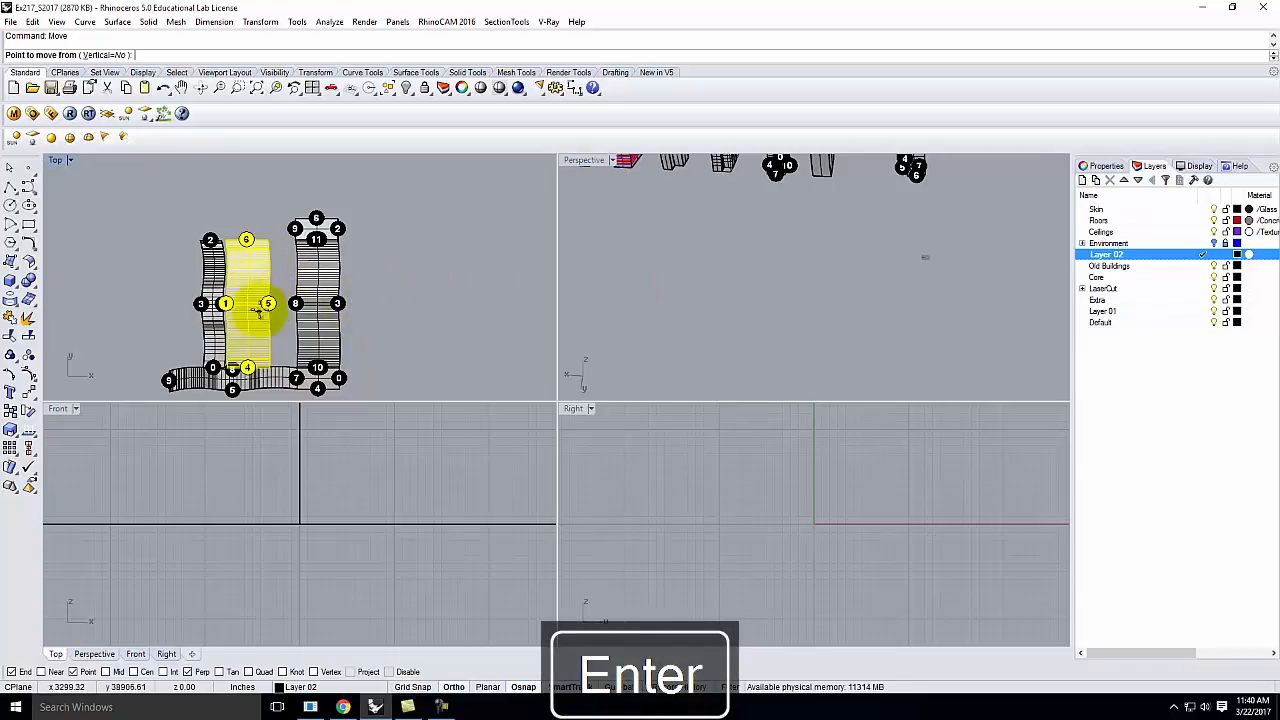
{"action": "scroll", "coordinate": [272, 368], "scroll_direction": "up", "scroll_amount": 5}
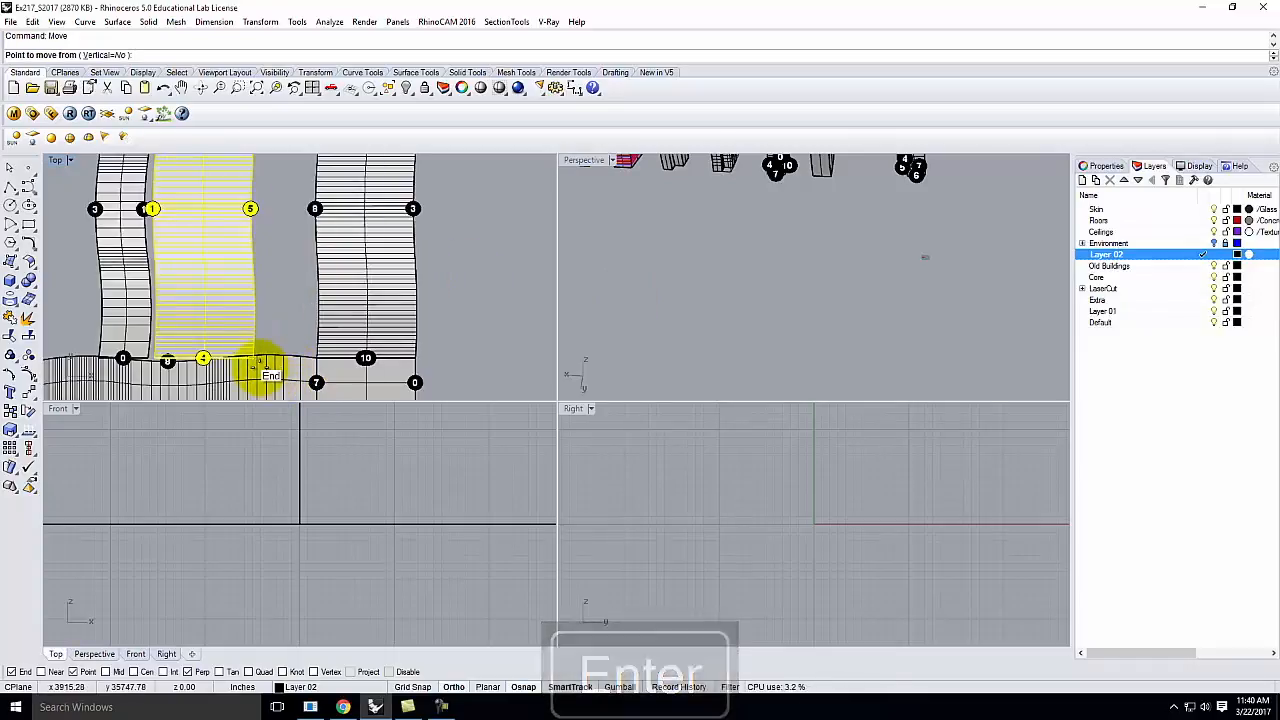
{"action": "left_click", "coordinate": [255, 359]}
{"action": "scroll", "coordinate": [266, 298], "scroll_direction": "down", "scroll_amount": 8}
{"action": "scroll", "coordinate": [306, 371], "scroll_direction": "up", "scroll_amount": 8}
{"action": "key", "text": "Escape"}
{"action": "key", "text": "Escape"}
Rotate the wide panel with edges 1, 4, 5 and 6 by 180 degrees about the end cap's 0–4 corner.
{"action": "left_click", "coordinate": [333, 290]}
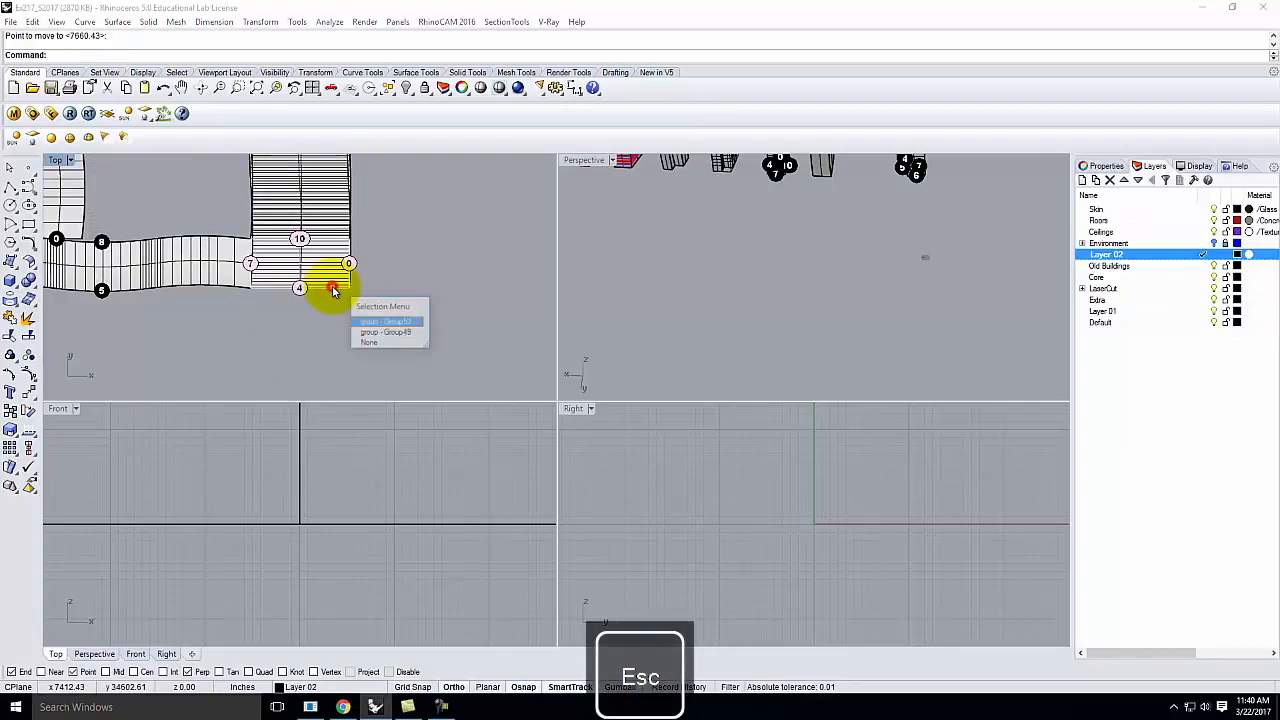
{"action": "left_click", "coordinate": [390, 333]}
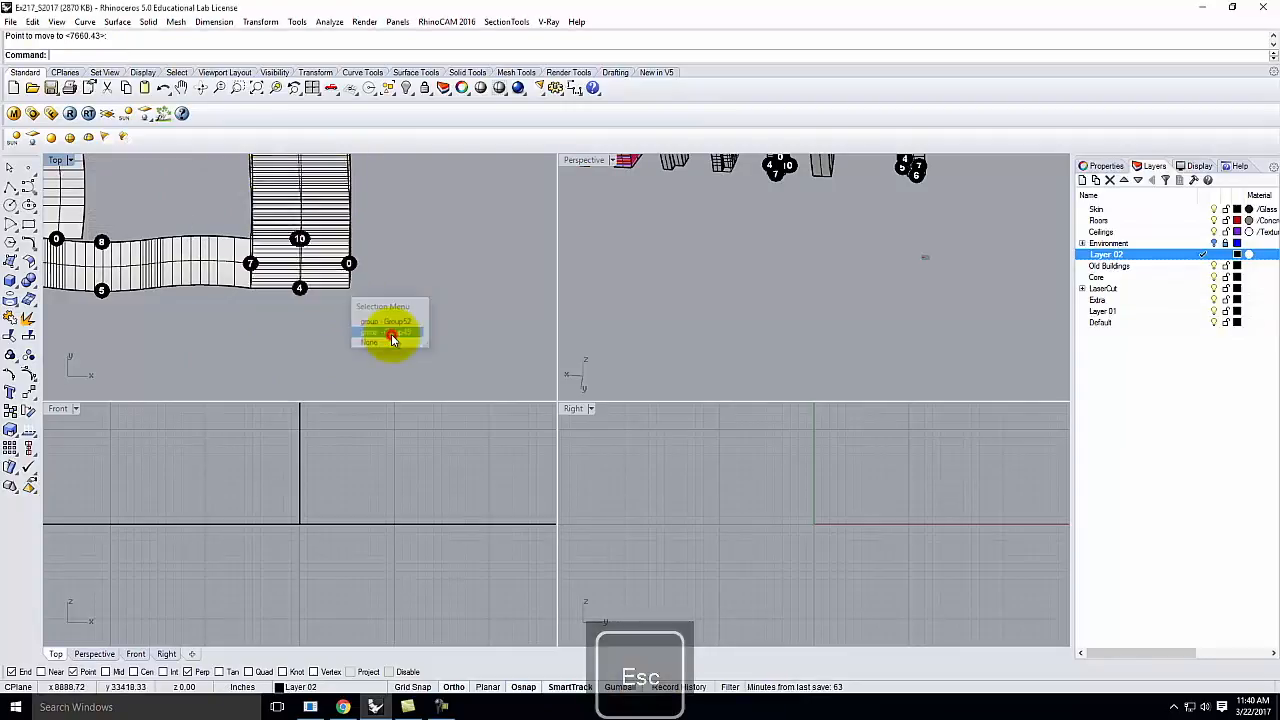
{"action": "type", "text": "Rota"}
{"action": "key", "text": "Return"}
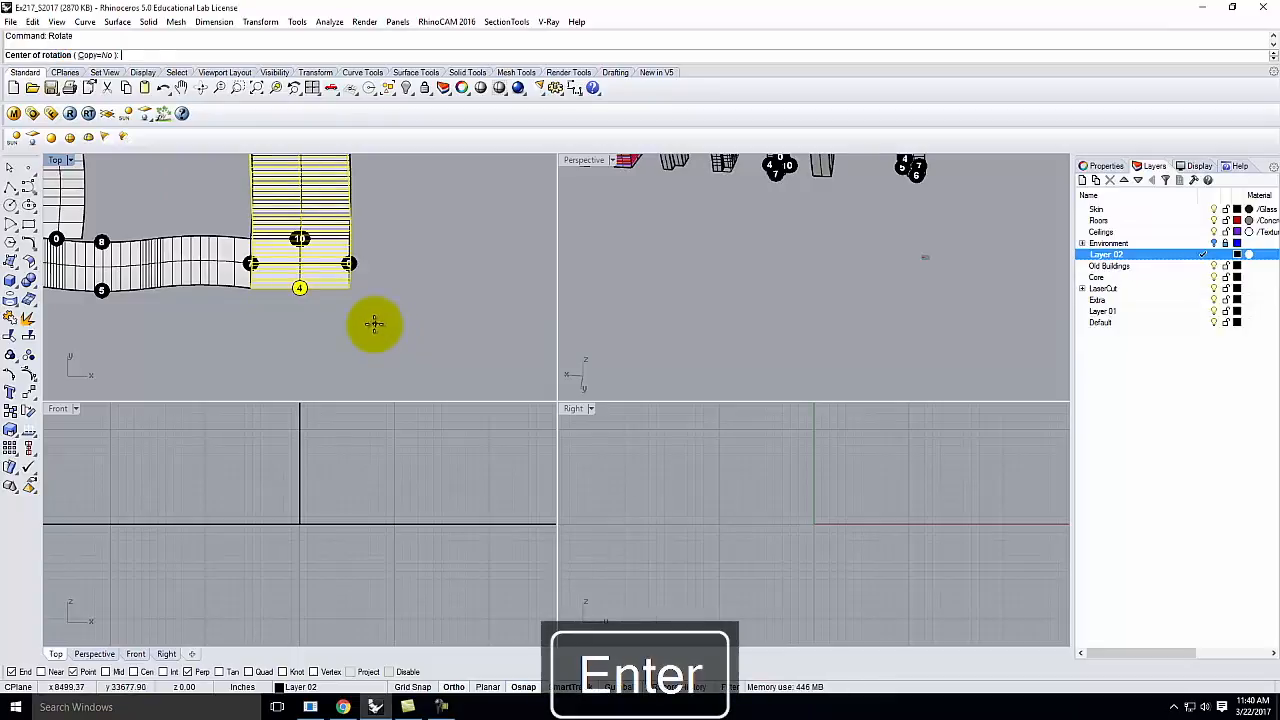
{"action": "left_click", "coordinate": [350, 291]}
{"action": "left_click", "coordinate": [337, 349]}
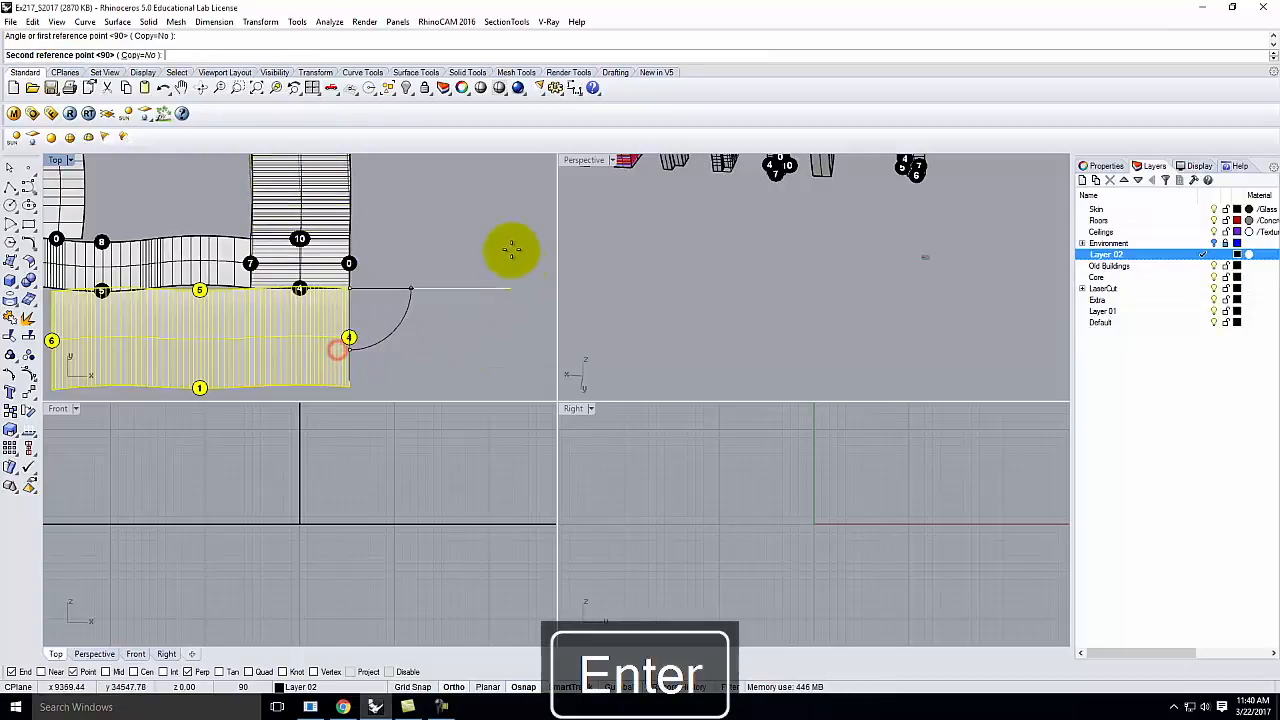
{"action": "left_click", "coordinate": [379, 188]}
Move the rotated wide panel by its 4–5 corner onto the end cap's corner between edges 4 and 7, joining both edges 4.
{"action": "type", "text": "Move"}
{"action": "key", "text": "Return"}
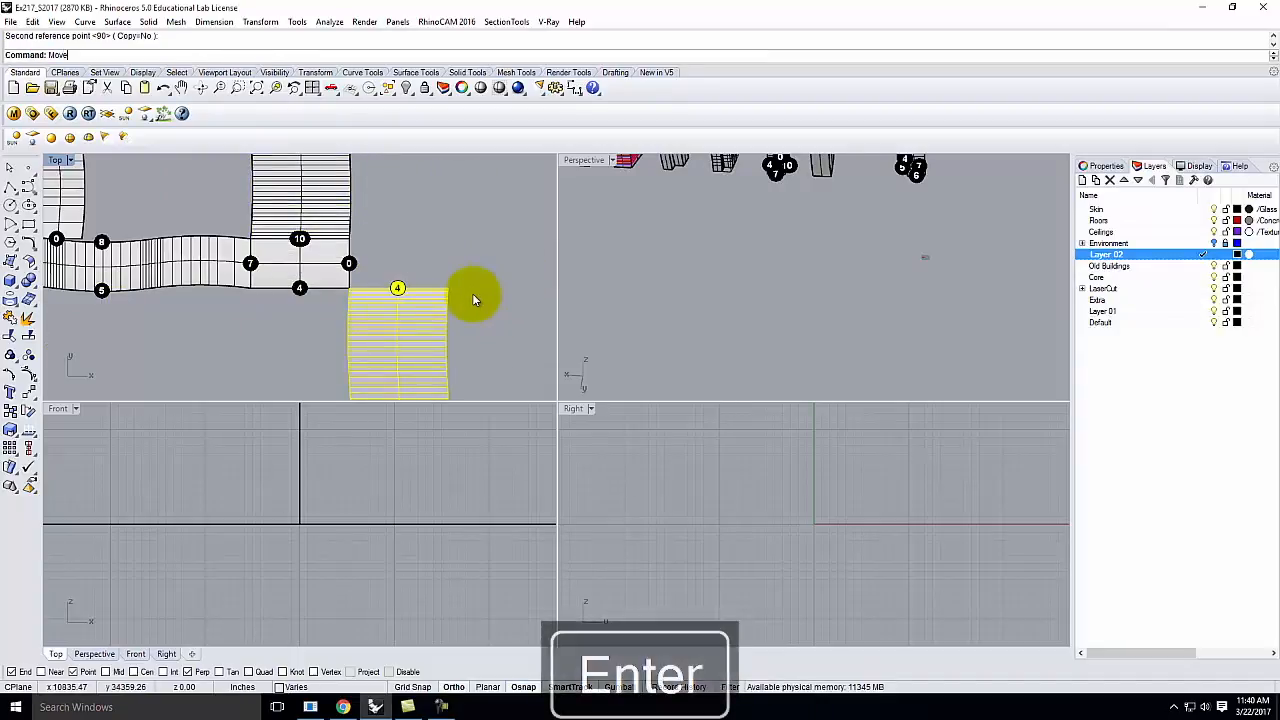
{"action": "left_click", "coordinate": [349, 290]}
{"action": "scroll", "coordinate": [251, 286], "scroll_direction": "up", "scroll_amount": 5}
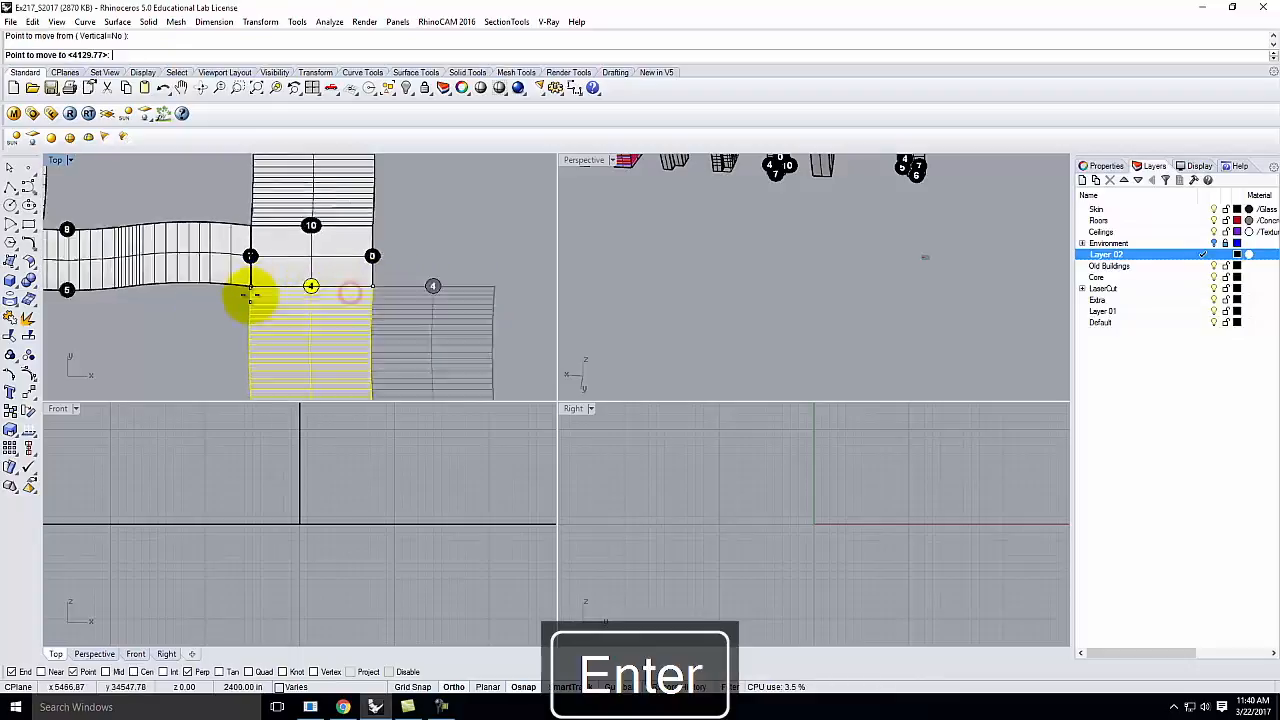
{"action": "scroll", "coordinate": [329, 251], "scroll_direction": "down", "scroll_amount": 8}
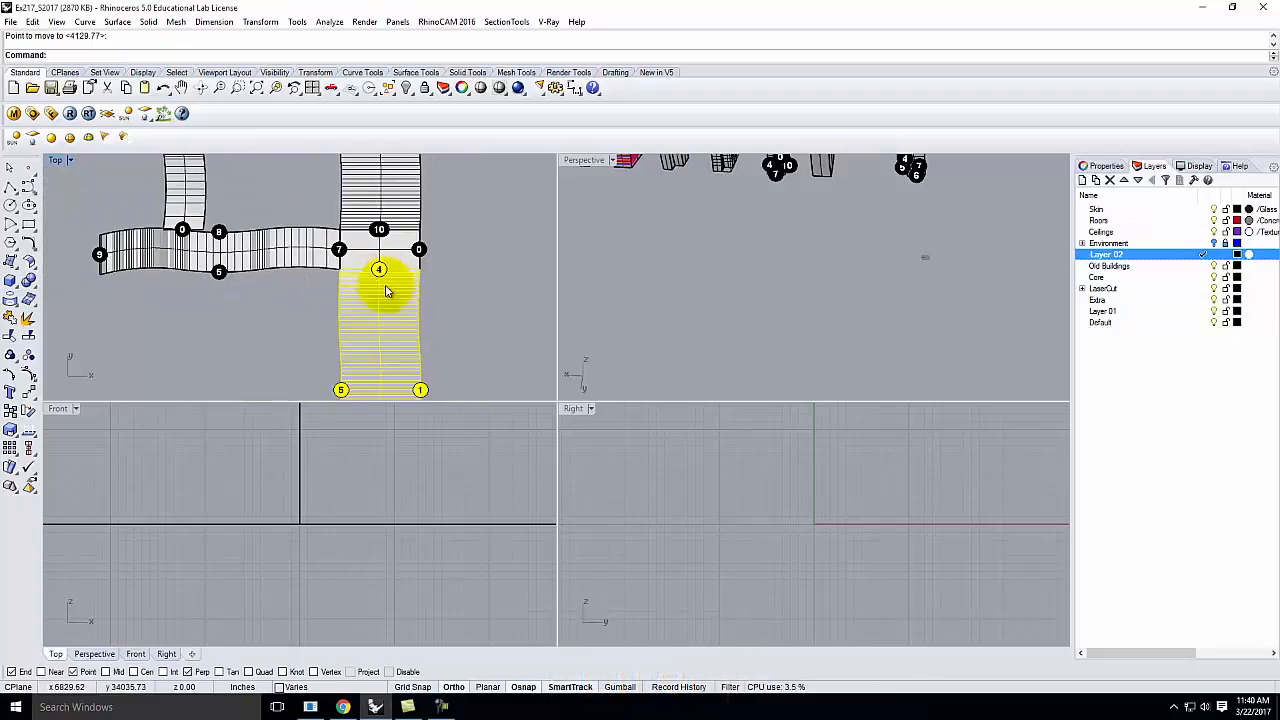
{"action": "key", "text": "Escape"}
Move the narrow panel with edges 0, 1, 2 and 3 by its 2–3 corner onto the end cap's corner between edges 2 and 11.
{"action": "left_click", "coordinate": [300, 191]}
{"action": "scroll", "coordinate": [266, 283], "scroll_direction": "down", "scroll_amount": 8}
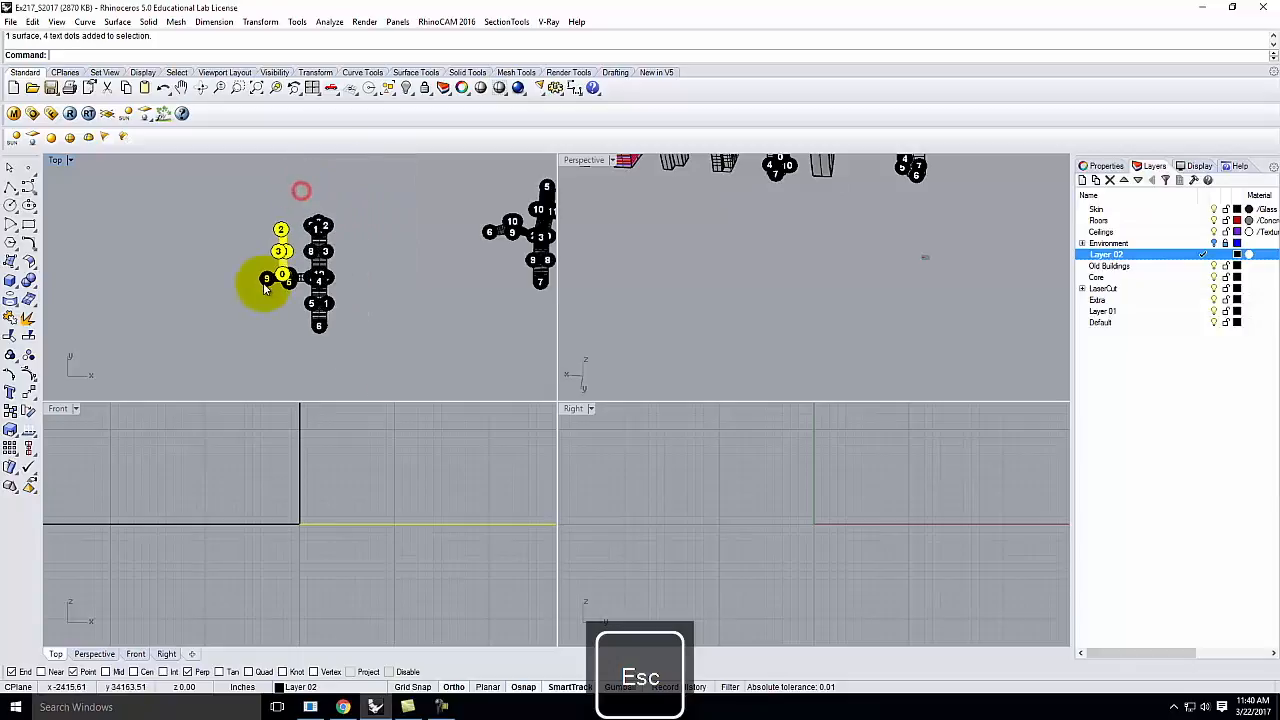
{"action": "scroll", "coordinate": [318, 238], "scroll_direction": "up", "scroll_amount": 10}
{"action": "key", "text": "Return"}
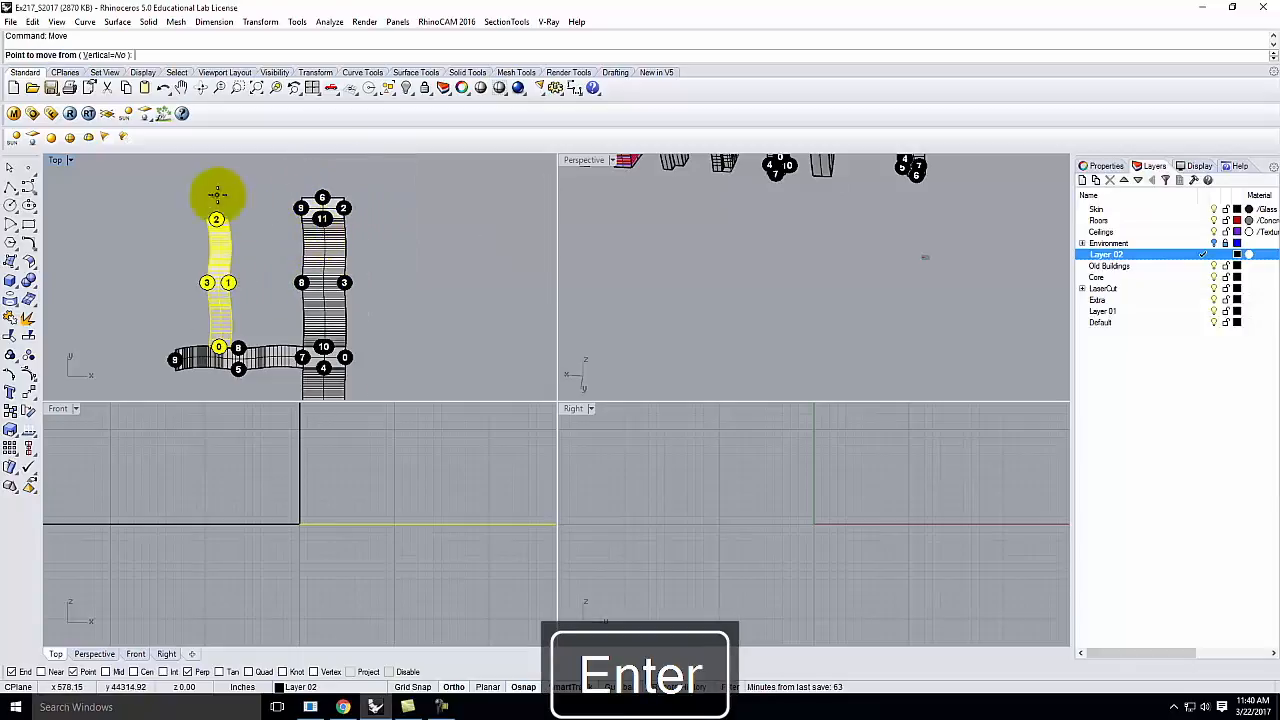
{"action": "left_click", "coordinate": [200, 220]}
{"action": "scroll", "coordinate": [360, 205], "scroll_direction": "up", "scroll_amount": 8}
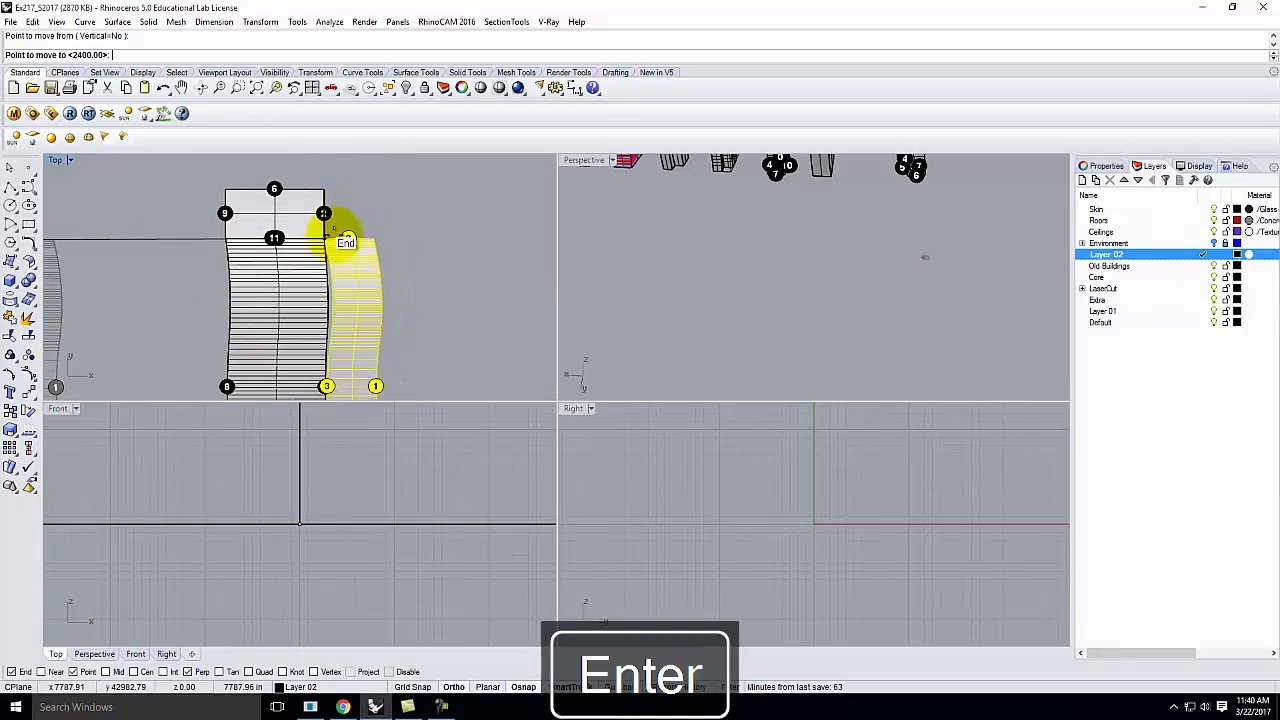
{"action": "left_click", "coordinate": [329, 237]}
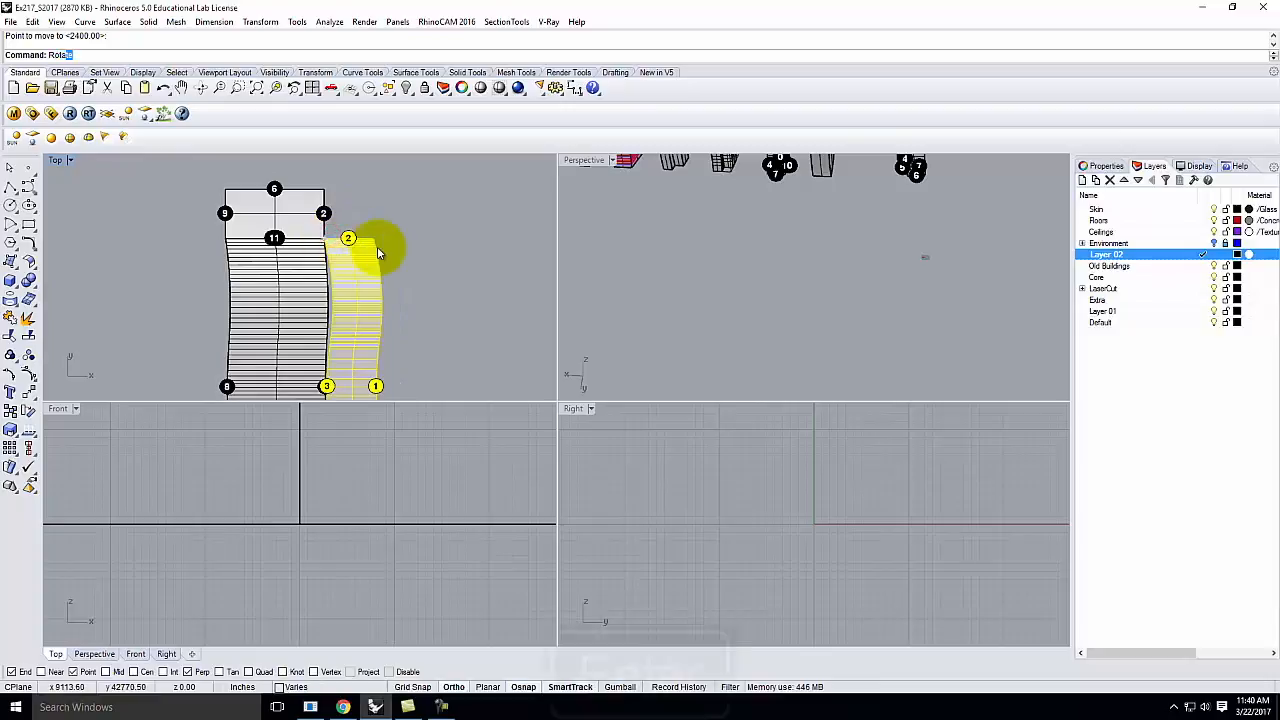
Rotate this narrow panel 90 degrees about the shared corner so its edge 2 joins the end cap's edge 2.
{"action": "type", "text": "Ro"}
{"action": "key", "text": "Return"}
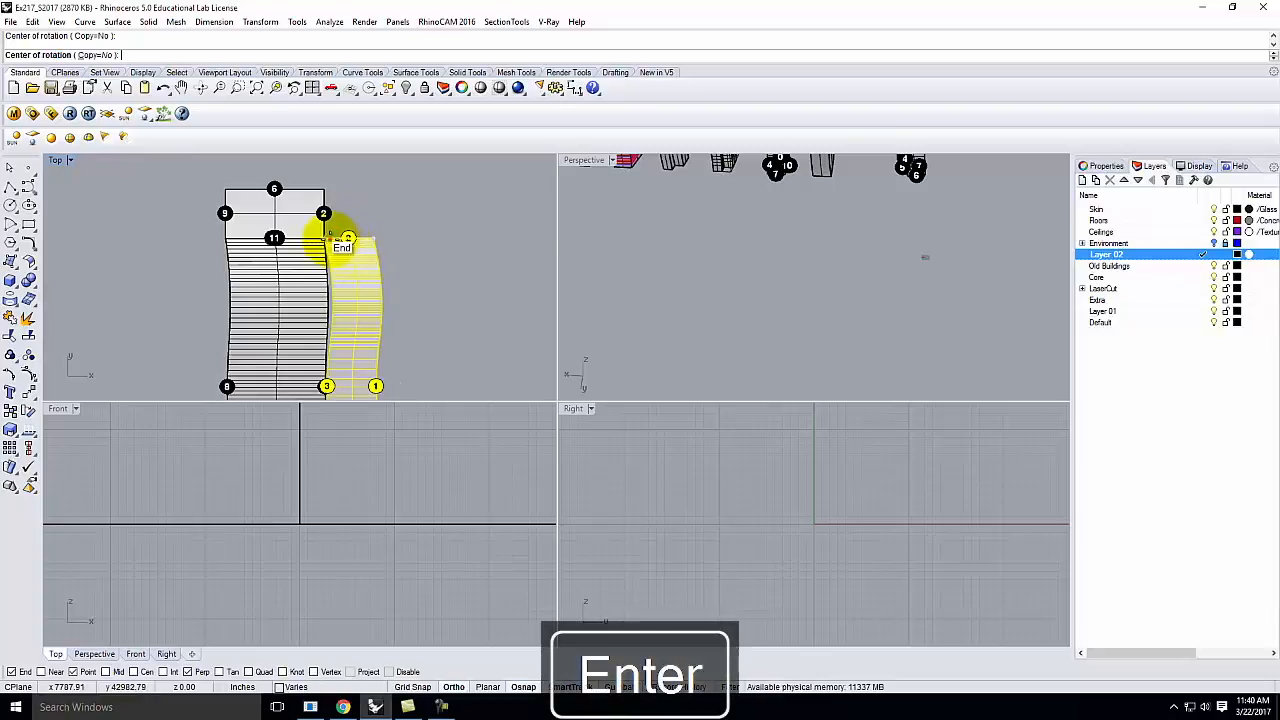
{"action": "left_click", "coordinate": [329, 239]}
{"action": "left_click", "coordinate": [375, 239]}
{"action": "left_click", "coordinate": [336, 186]}
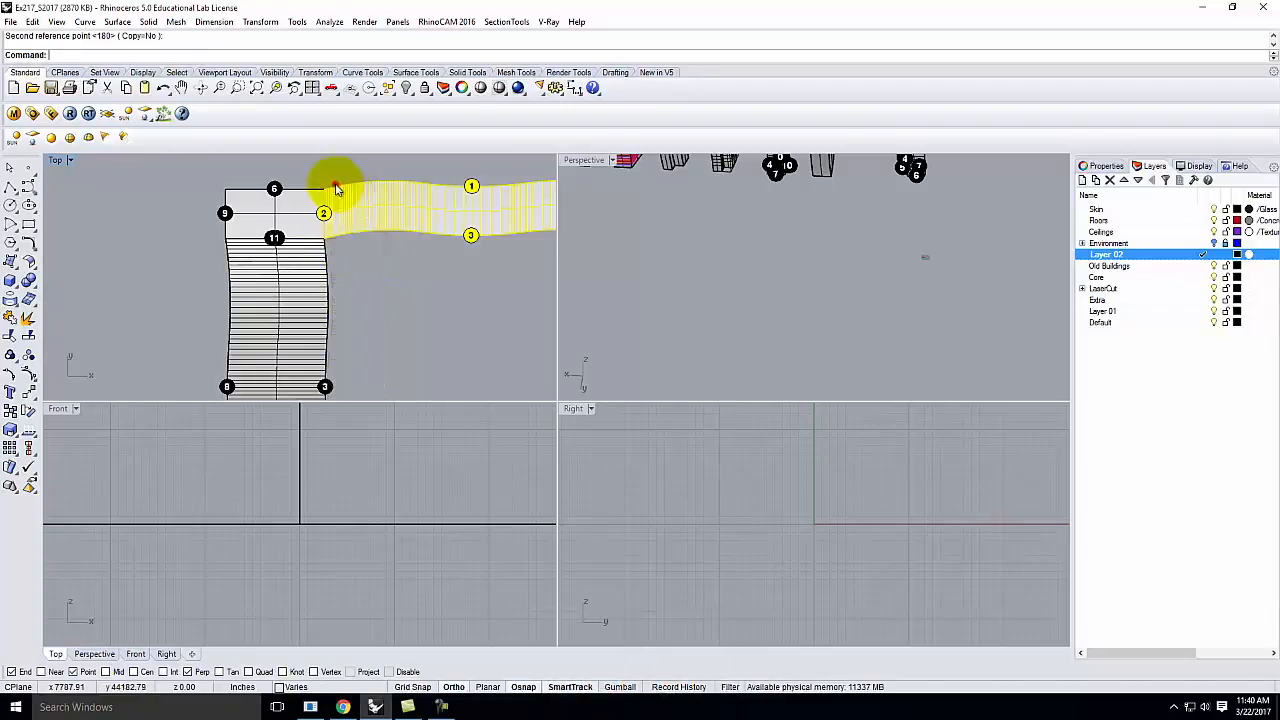
{"action": "scroll", "coordinate": [175, 288], "scroll_direction": "down", "scroll_amount": 14}
{"action": "key", "text": "Escape"}
Review the assembled fold-up layouts and compare them with the labelled towers in a maximized Perspective view.
{"action": "scroll", "coordinate": [523, 245], "scroll_direction": "up", "scroll_amount": 12}
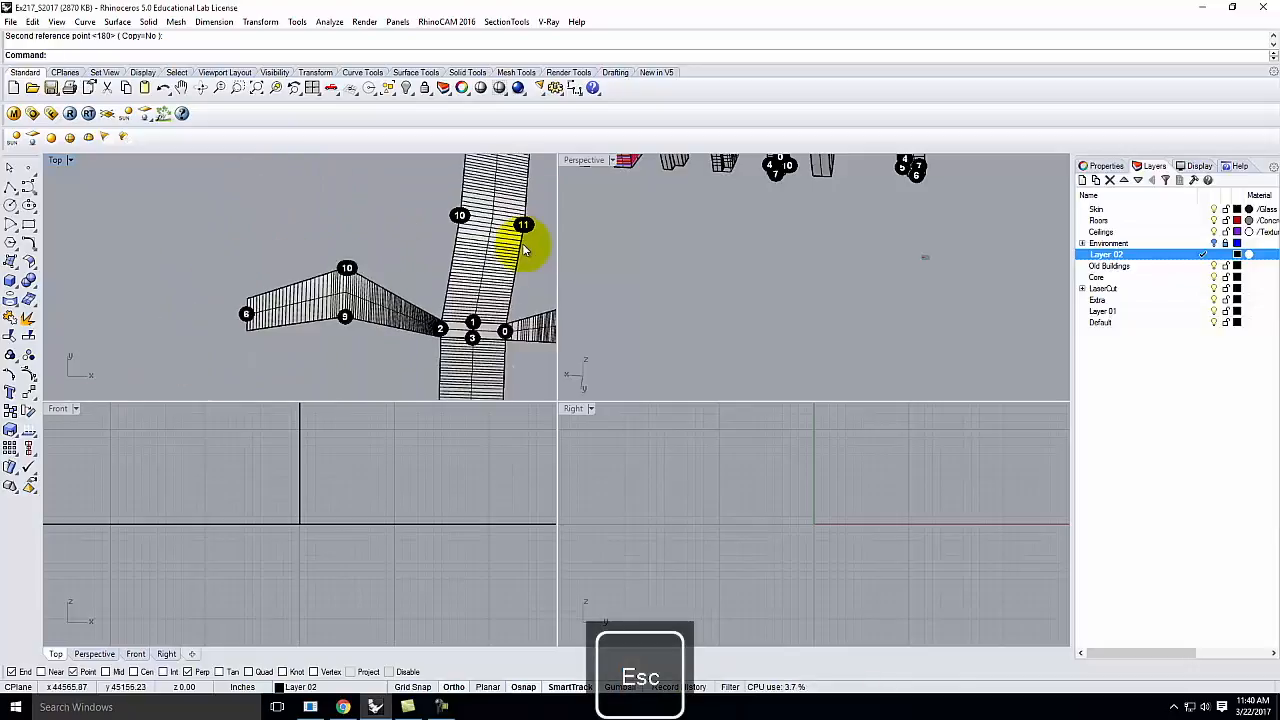
{"action": "scroll", "coordinate": [429, 243], "scroll_direction": "down", "scroll_amount": 5}
{"action": "scroll", "coordinate": [140, 325], "scroll_direction": "up", "scroll_amount": 16}
{"action": "scroll", "coordinate": [245, 337], "scroll_direction": "down", "scroll_amount": 6}
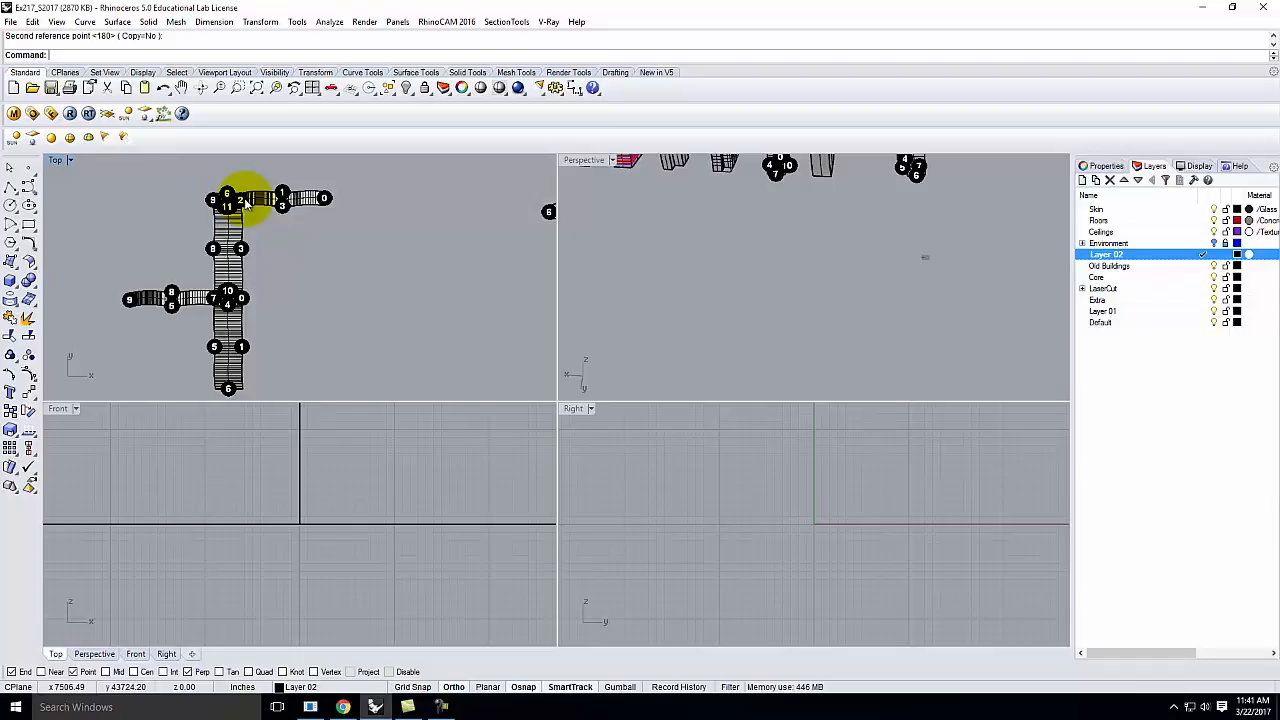
{"action": "scroll", "coordinate": [250, 220], "scroll_direction": "down", "scroll_amount": 6}
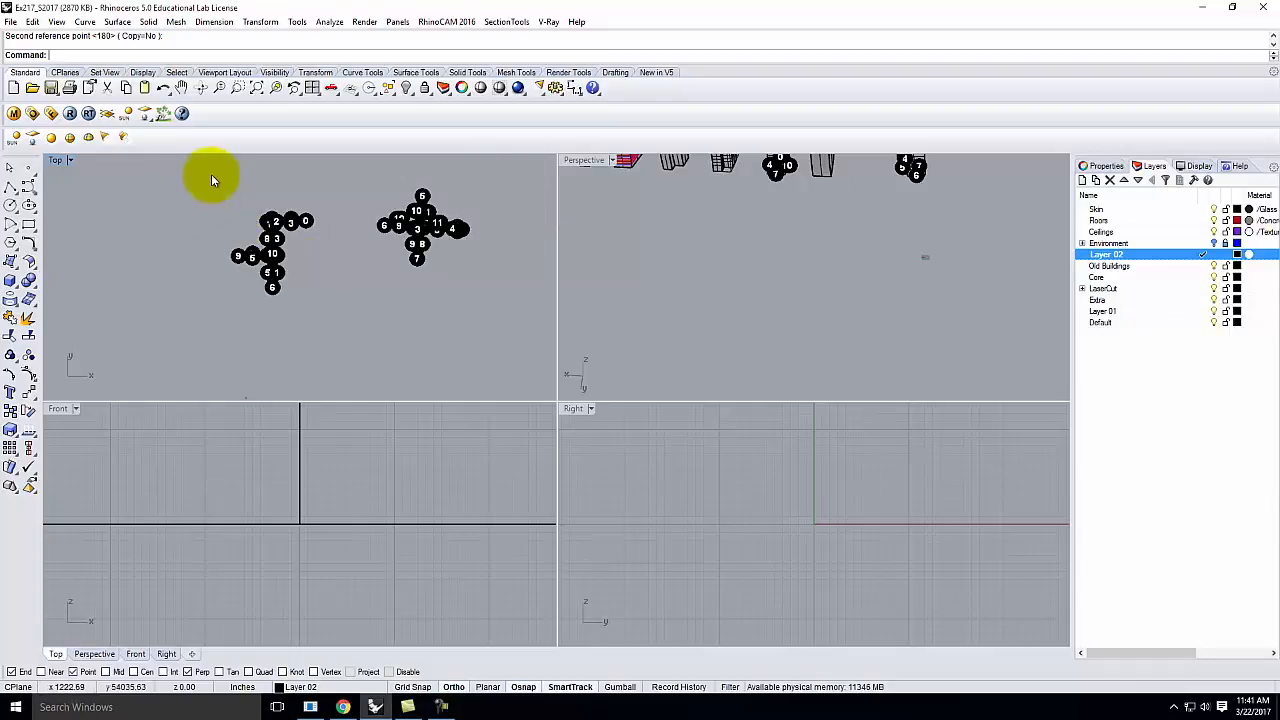
{"action": "double_click", "coordinate": [583, 161]}
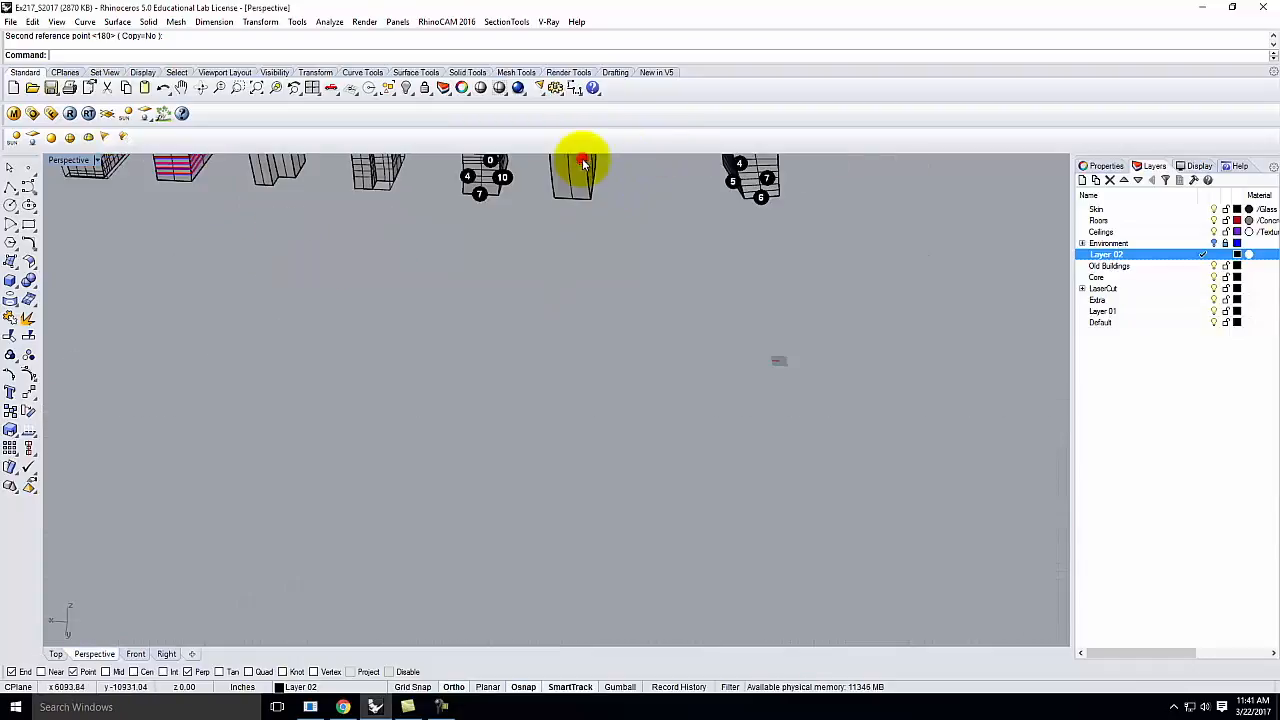
{"action": "scroll", "coordinate": [529, 255], "scroll_direction": "up", "scroll_amount": 5}
{"action": "left_click", "coordinate": [525, 251]}
{"action": "left_click", "coordinate": [537, 369]}
{"action": "scroll", "coordinate": [547, 478], "scroll_direction": "down", "scroll_amount": 2}
{"action": "scroll", "coordinate": [543, 363], "scroll_direction": "up", "scroll_amount": 3}
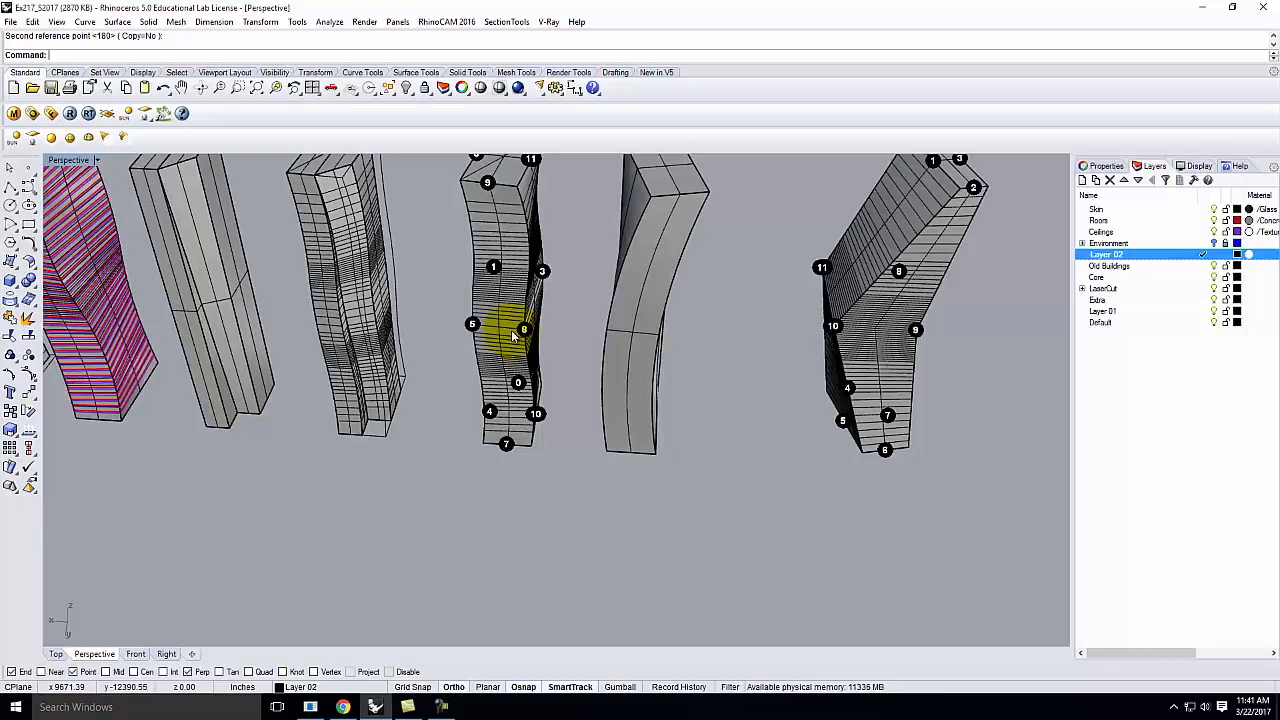
{"action": "scroll", "coordinate": [654, 320], "scroll_direction": "down", "scroll_amount": 8}
{"action": "scroll", "coordinate": [432, 565], "scroll_direction": "up", "scroll_amount": 8}
{"action": "scroll", "coordinate": [784, 497], "scroll_direction": "down", "scroll_amount": 3}
{"action": "scroll", "coordinate": [886, 416], "scroll_direction": "up", "scroll_amount": 6}
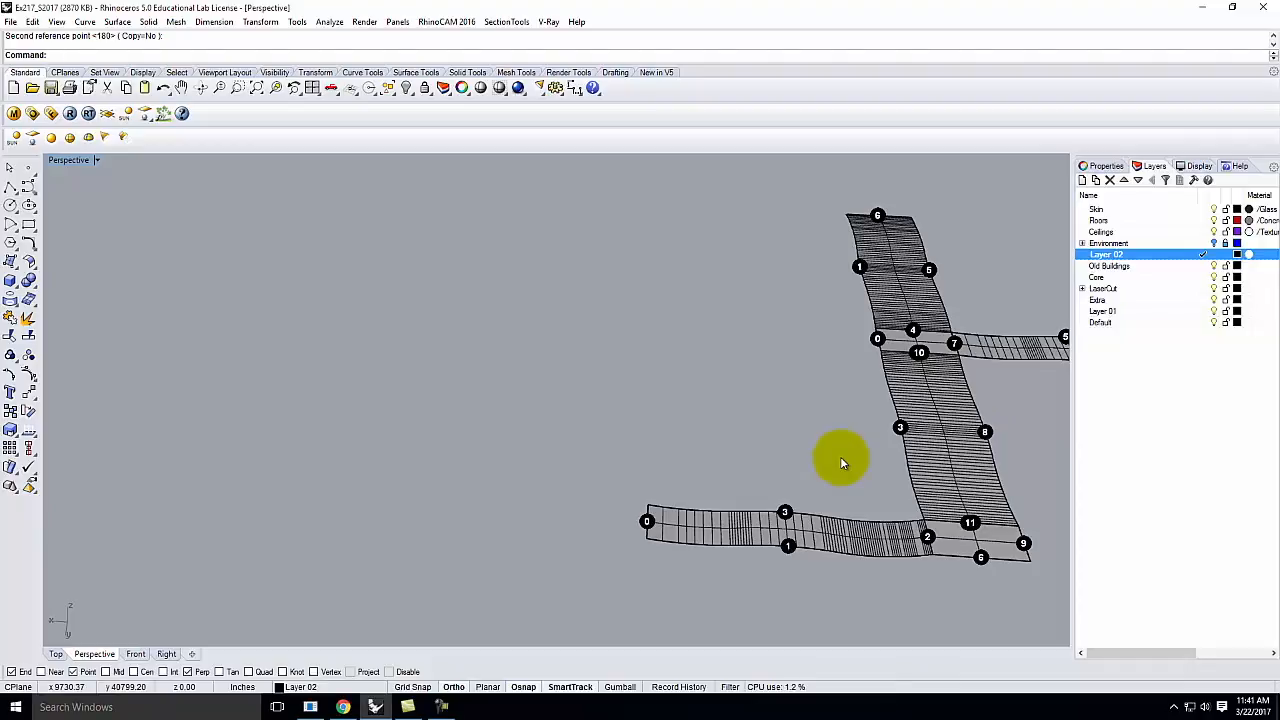
{"action": "scroll", "coordinate": [623, 523], "scroll_direction": "down", "scroll_amount": 5}
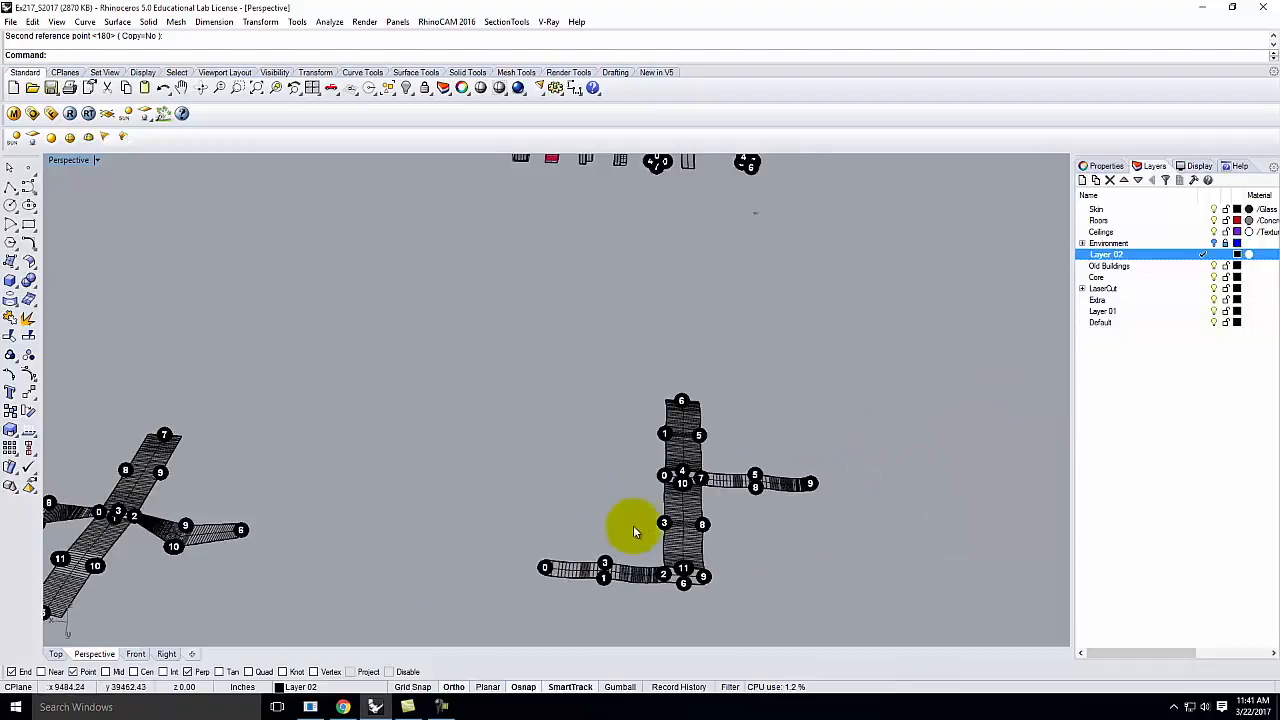
{"action": "scroll", "coordinate": [607, 325], "scroll_direction": "up", "scroll_amount": 3}
{"action": "scroll", "coordinate": [570, 381], "scroll_direction": "up", "scroll_amount": 3}
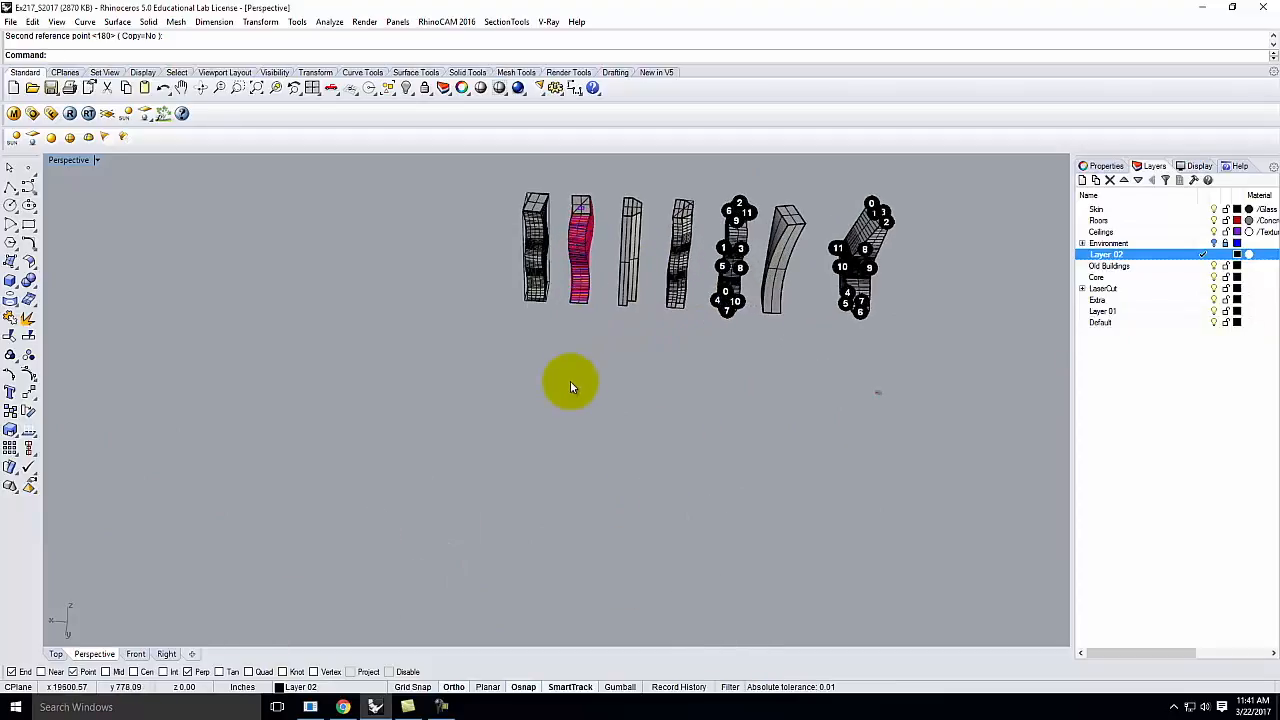
{"action": "scroll", "coordinate": [686, 551], "scroll_direction": "down", "scroll_amount": 3}
{"action": "scroll", "coordinate": [575, 300], "scroll_direction": "up", "scroll_amount": 5}
{"action": "scroll", "coordinate": [585, 370], "scroll_direction": "up", "scroll_amount": 3}
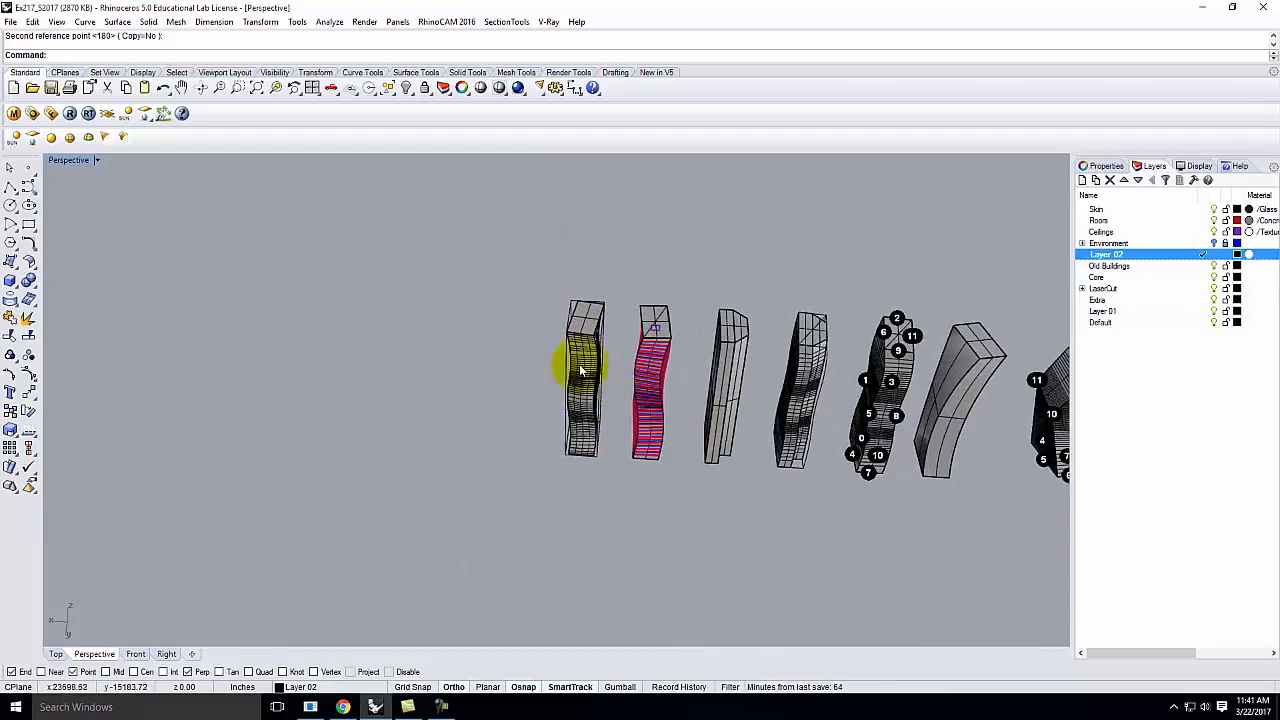
Zoom to the densely gridded tower at the end of the row and examine its curved faces up close.
{"action": "left_click", "coordinate": [585, 363]}
{"action": "type", "text": "z"}
{"action": "key", "text": "Return"}
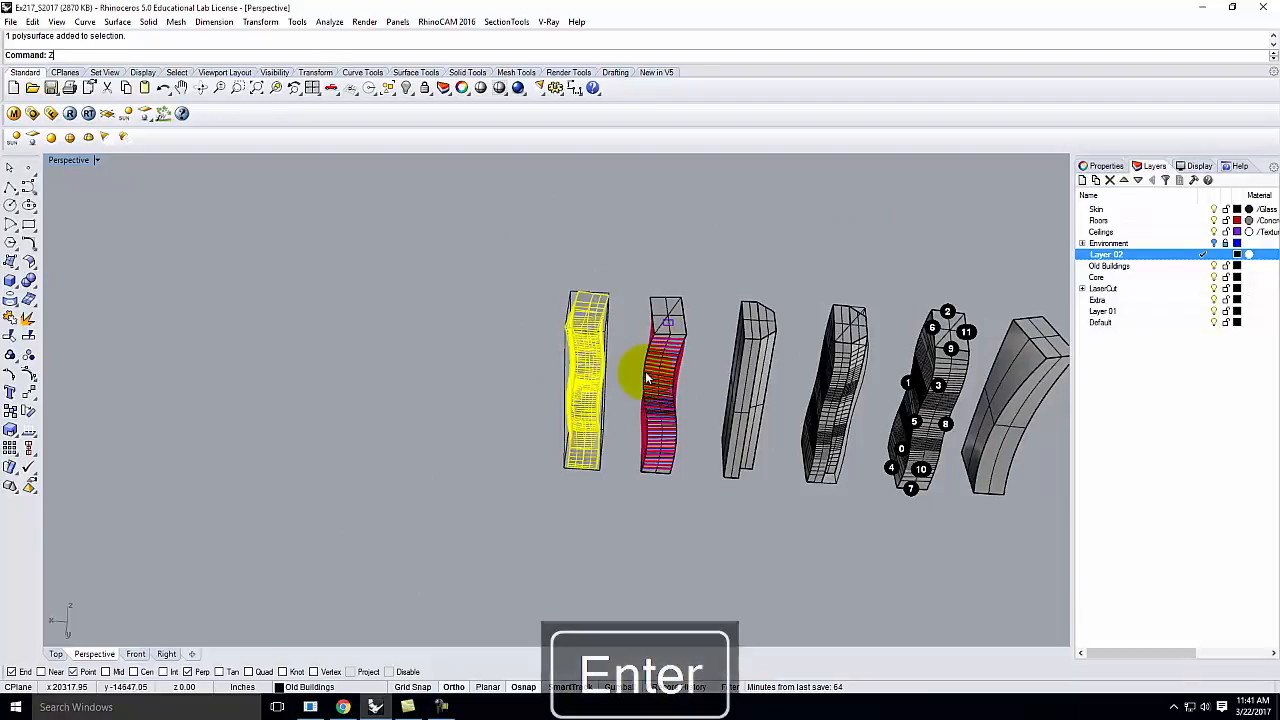
{"action": "type", "text": "s"}
{"action": "key", "text": "Return"}
{"action": "left_click", "coordinate": [636, 348]}
{"action": "right_click_drag", "start_coordinate": [686, 540], "coordinate": [496, 369]}
{"action": "scroll", "coordinate": [514, 391], "scroll_direction": "up", "scroll_amount": 5}
{"action": "scroll", "coordinate": [463, 328], "scroll_direction": "up", "scroll_amount": 8}
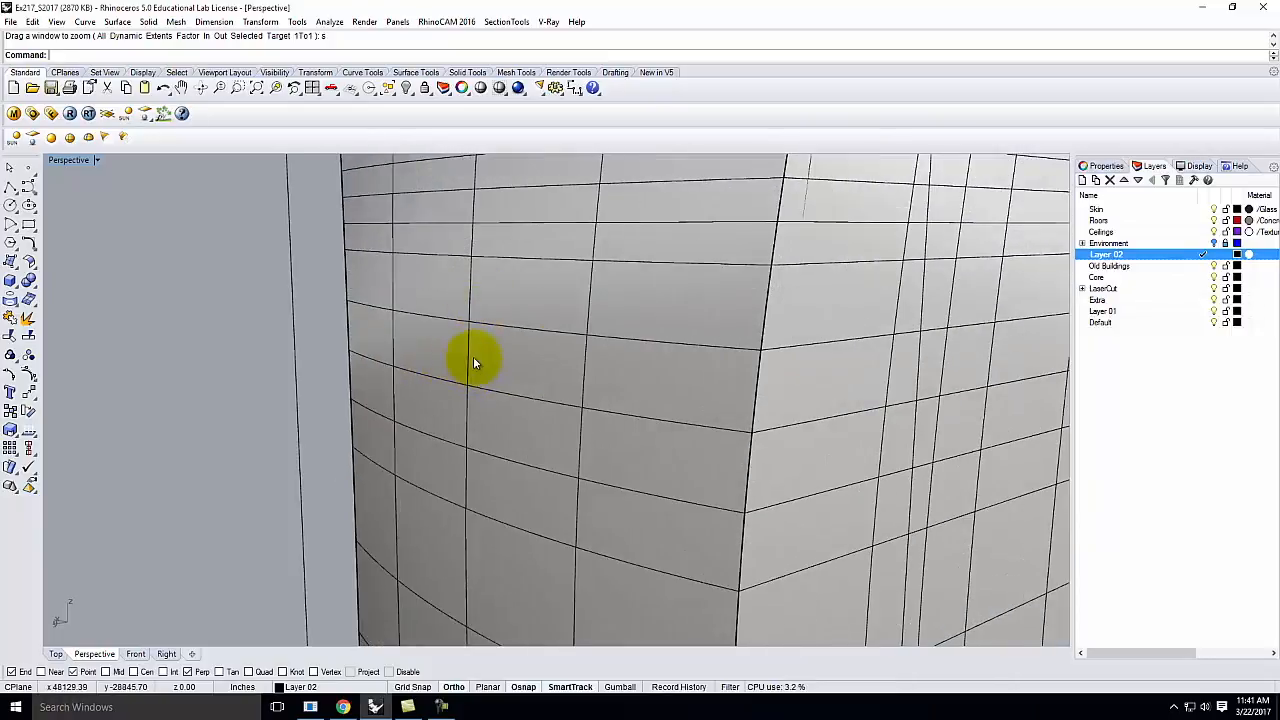
{"action": "scroll", "coordinate": [520, 364], "scroll_direction": "down", "scroll_amount": 8}
Try to unroll the densely gridded tower polysurface with Unroll Developable Srf.
{"action": "left_click", "coordinate": [598, 271]}
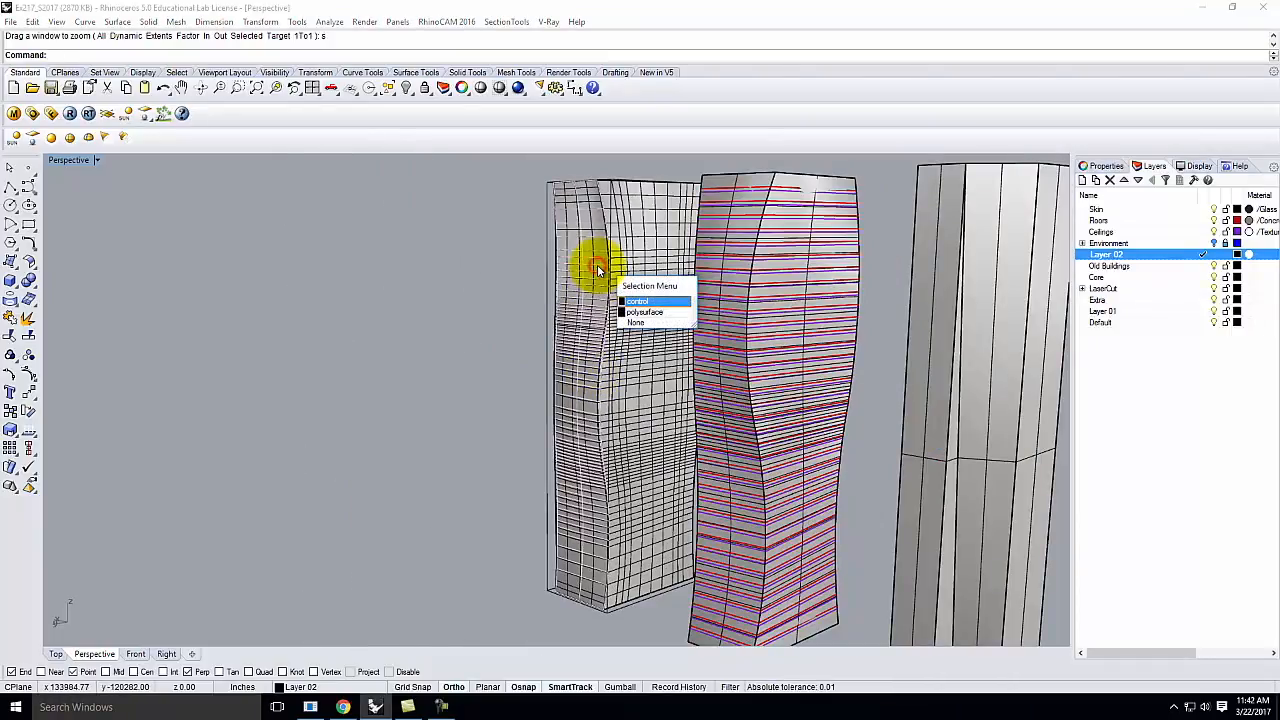
{"action": "left_click", "coordinate": [646, 317]}
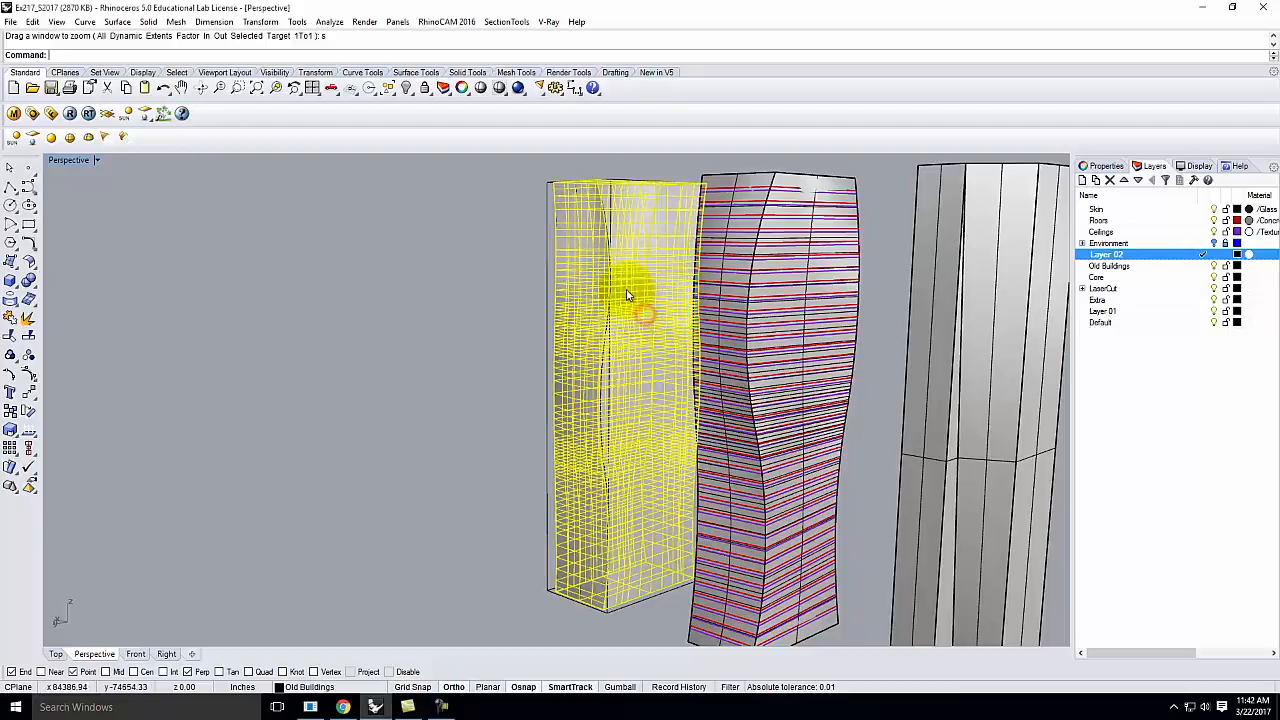
{"action": "left_click", "coordinate": [112, 22]}
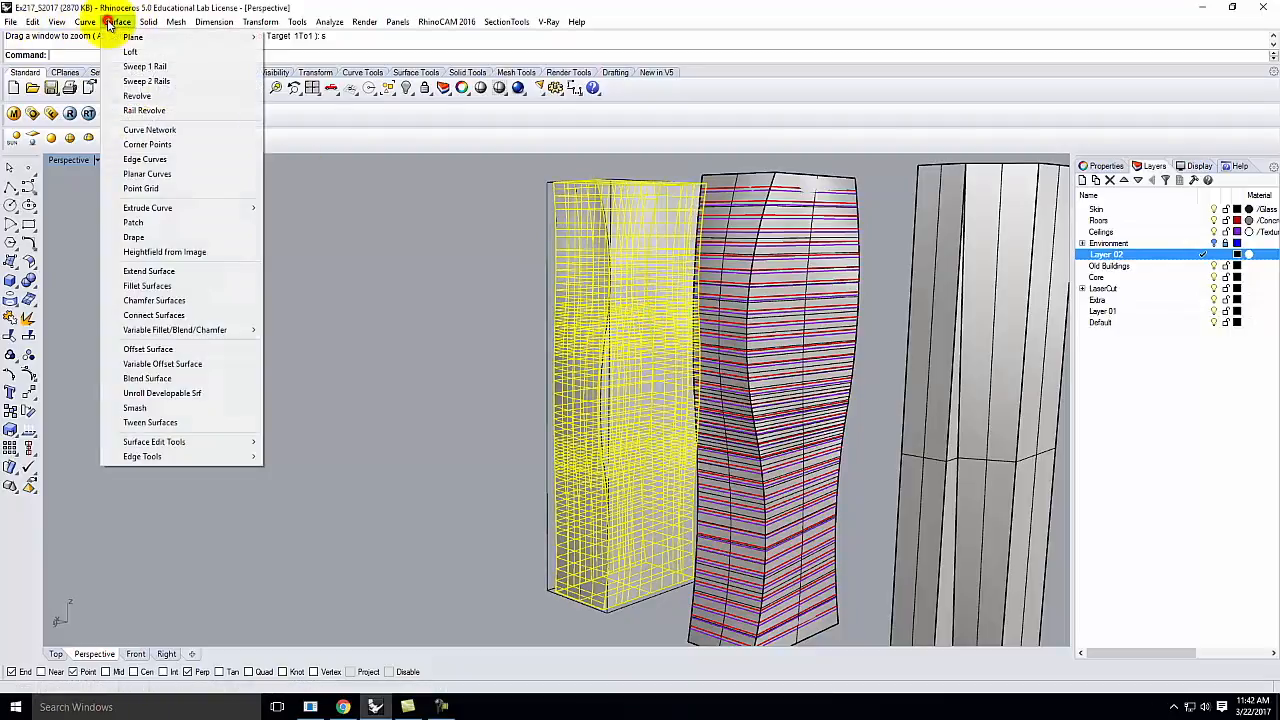
{"action": "left_click", "coordinate": [202, 393]}
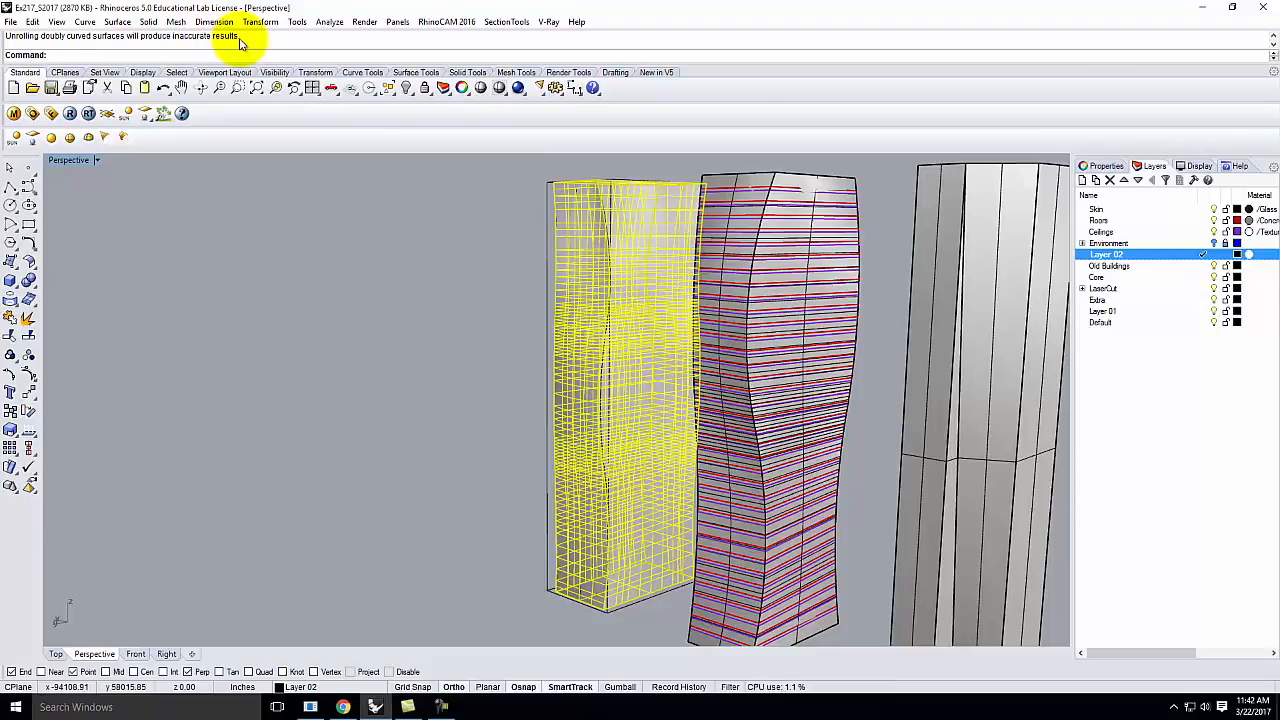
{"action": "left_click", "coordinate": [312, 301]}
Examine the gridded tower's faces from several sides for curvature in two directions, comparing them with the neighbouring striped tower.
{"action": "scroll", "coordinate": [572, 321], "scroll_direction": "up", "scroll_amount": 5}
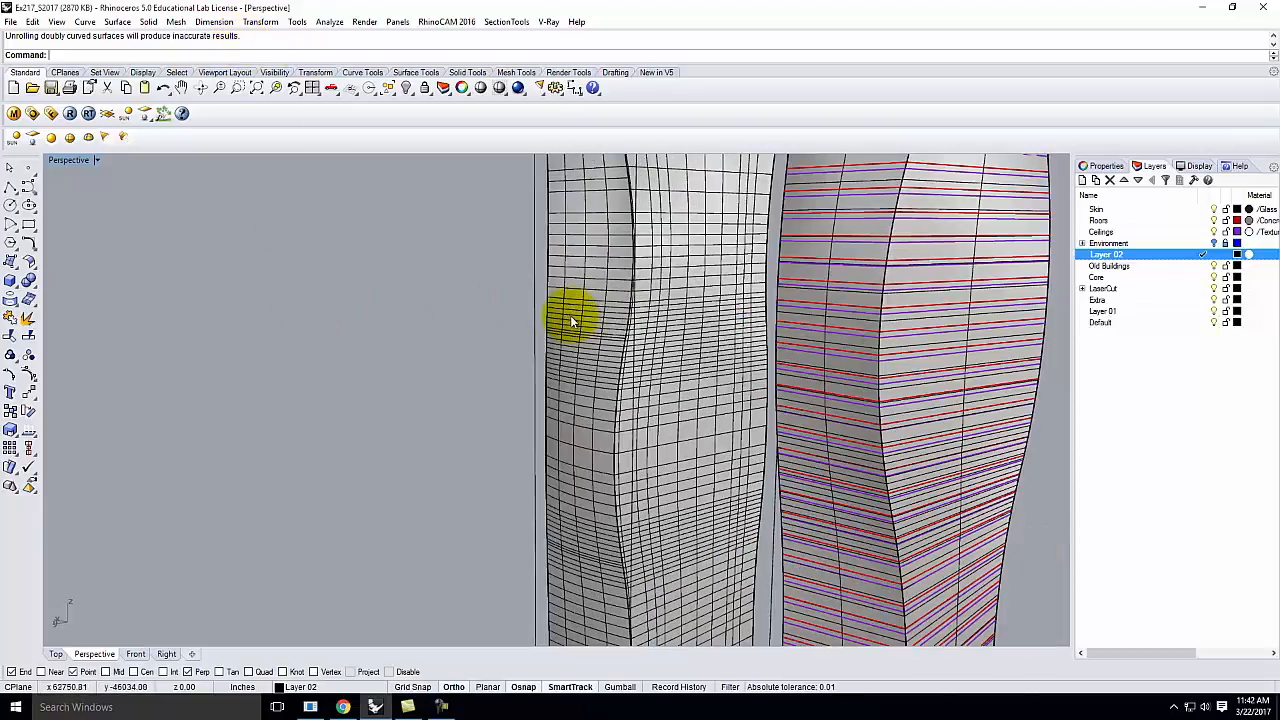
{"action": "left_click", "coordinate": [578, 347]}
{"action": "scroll", "coordinate": [423, 363], "scroll_direction": "down", "scroll_amount": 3}
{"action": "left_click", "coordinate": [423, 363]}
{"action": "scroll", "coordinate": [430, 452], "scroll_direction": "down", "scroll_amount": 3}
{"action": "right_click_drag", "start_coordinate": [461, 457], "coordinate": [640, 457]}
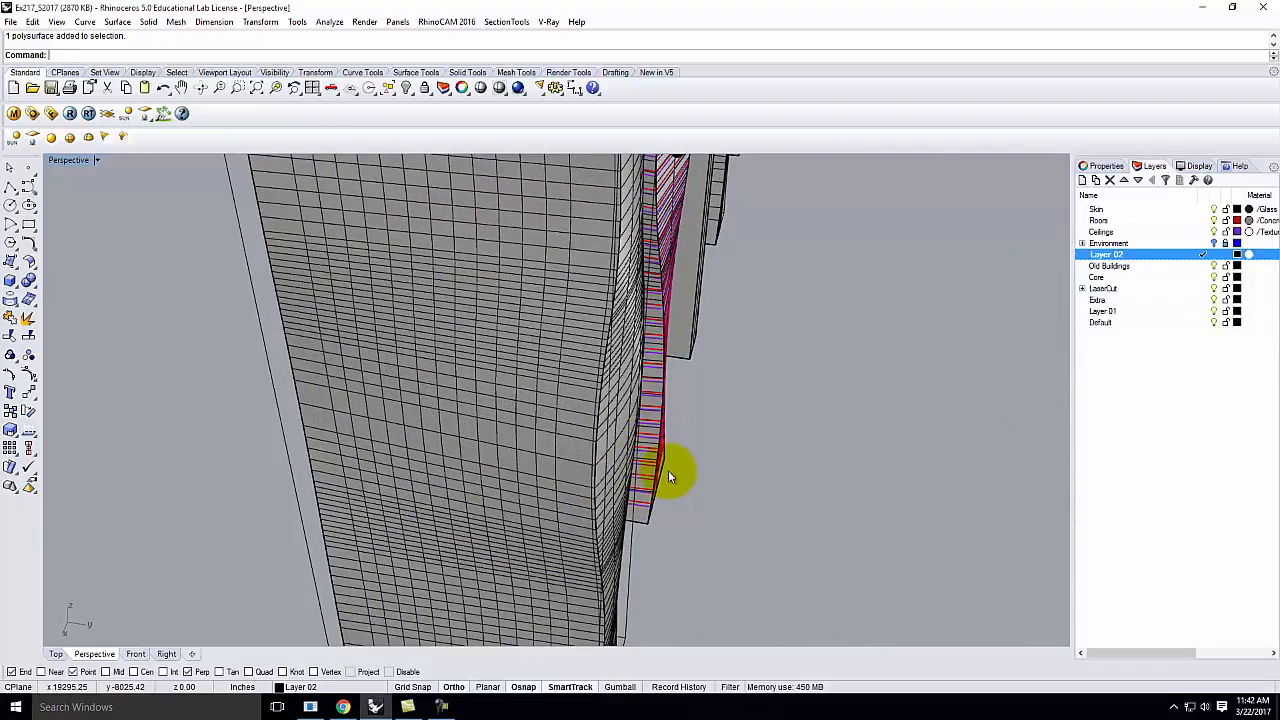
{"action": "right_click_drag", "start_coordinate": [677, 451], "coordinate": [620, 480]}
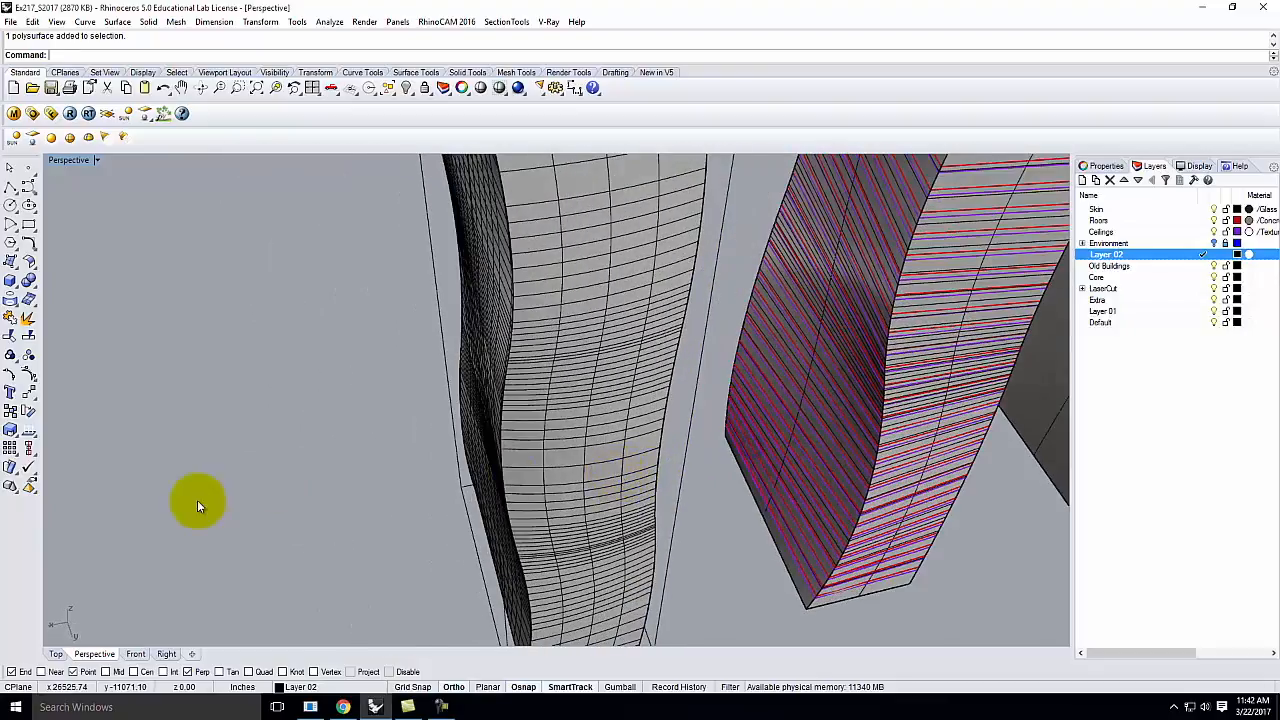
{"action": "scroll", "coordinate": [197, 505], "scroll_direction": "down", "scroll_amount": 4}
{"action": "scroll", "coordinate": [366, 451], "scroll_direction": "up", "scroll_amount": 4}
{"action": "scroll", "coordinate": [434, 451], "scroll_direction": "down", "scroll_amount": 4}
{"action": "right_click_drag", "start_coordinate": [438, 464], "coordinate": [378, 466]}
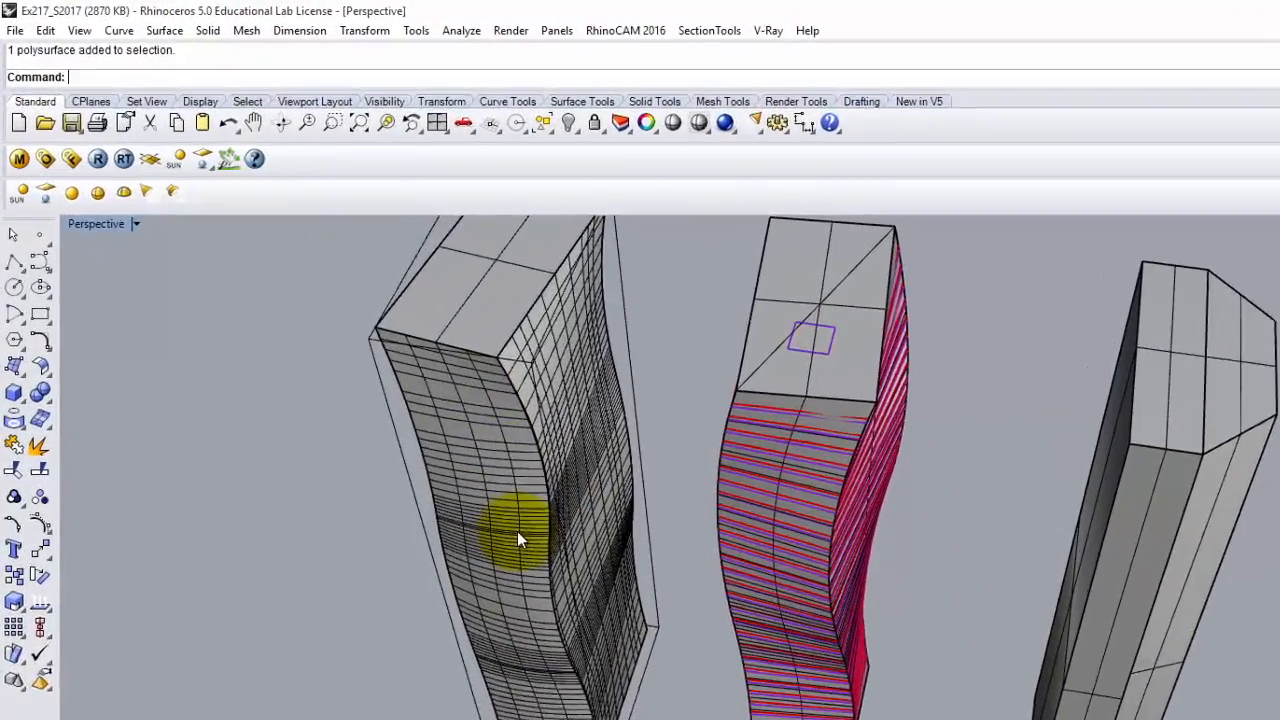
Use DupEdge to pick the four long curved vertical corner edges of the densely gridded tower.
{"action": "type", "text": "Dup"}
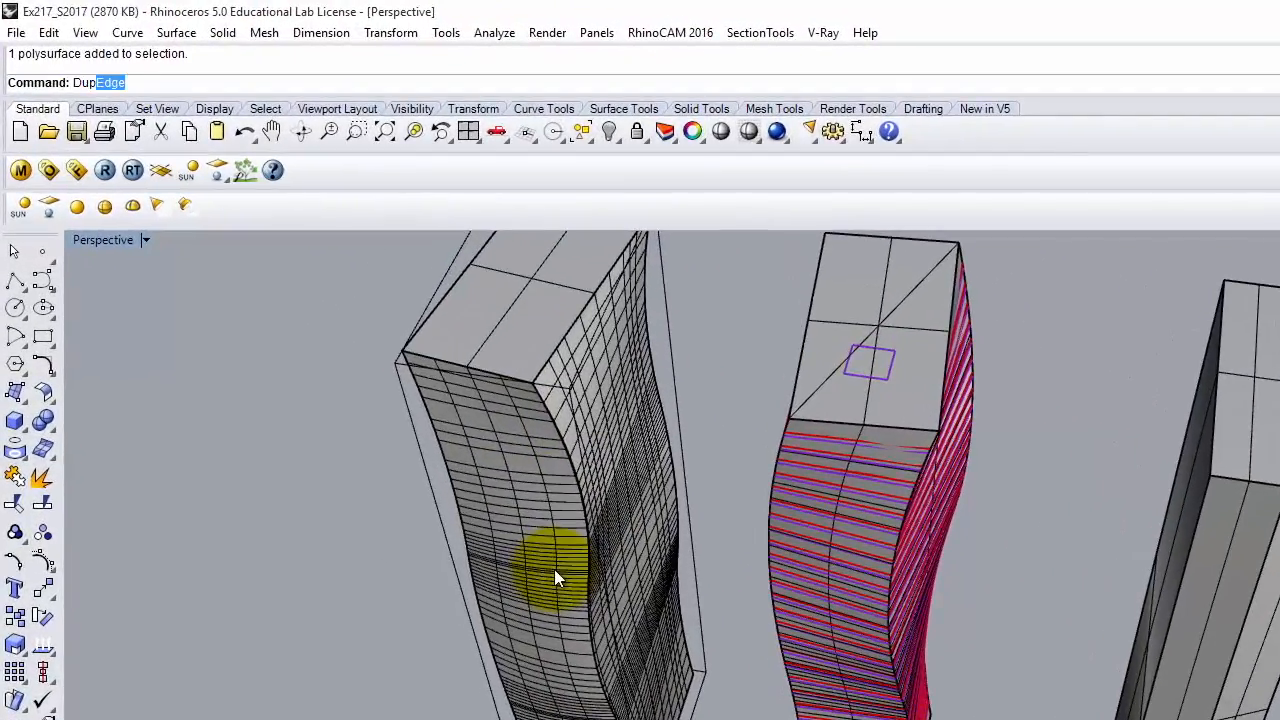
{"action": "type", "text": "E"}
{"action": "key", "text": "BackSpace"}
{"action": "type", "text": "d"}
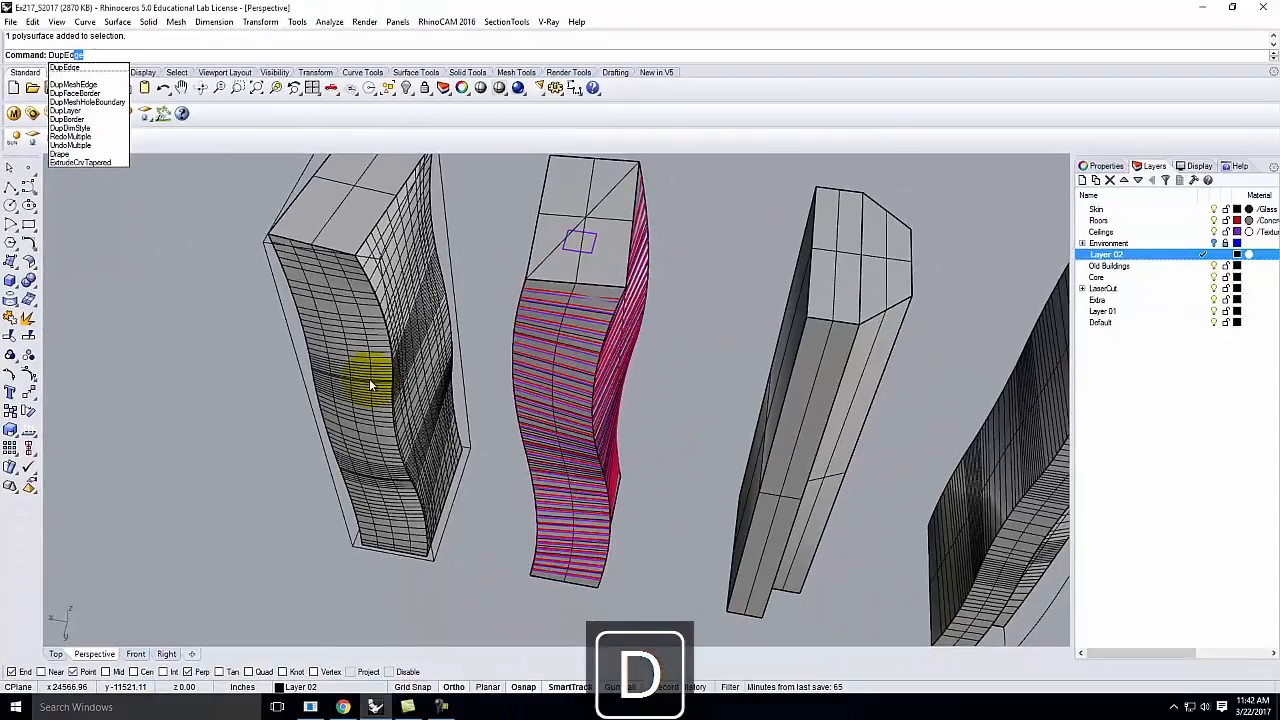
{"action": "key", "text": "Return"}
{"action": "left_click", "coordinate": [376, 296]}
{"action": "left_click", "coordinate": [278, 268]}
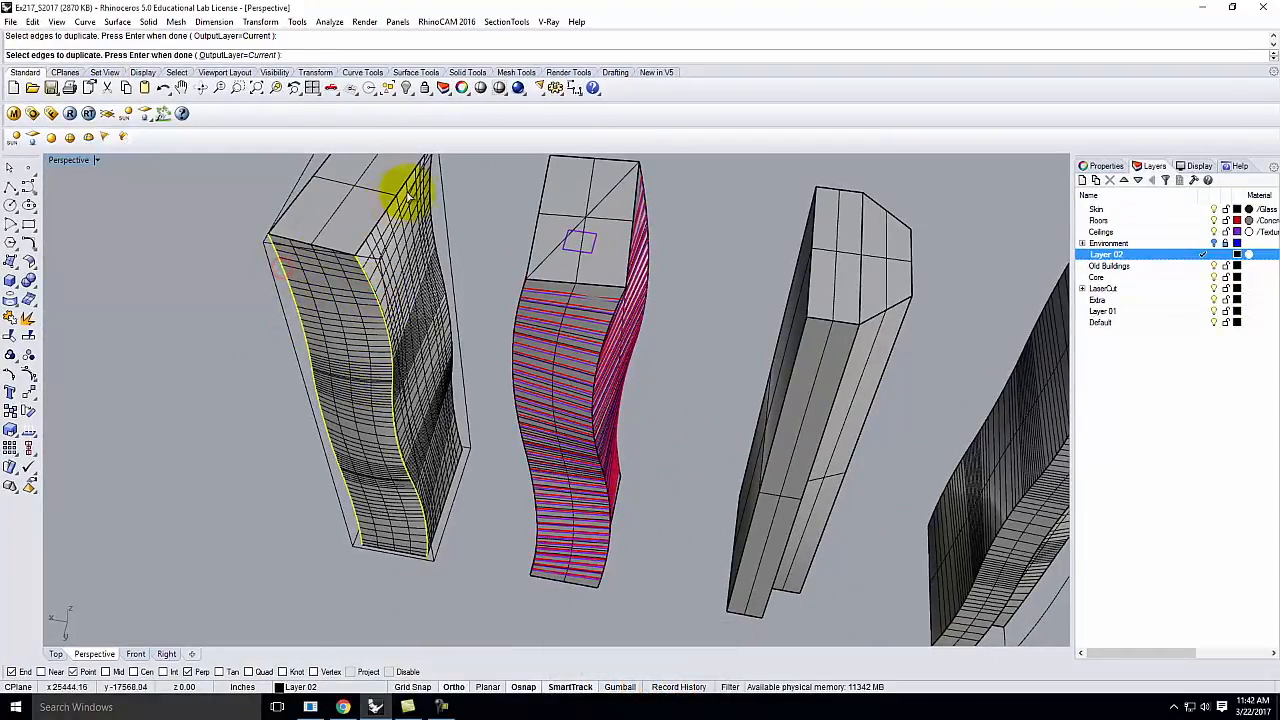
{"action": "right_click_drag", "start_coordinate": [429, 229], "coordinate": [490, 320]}
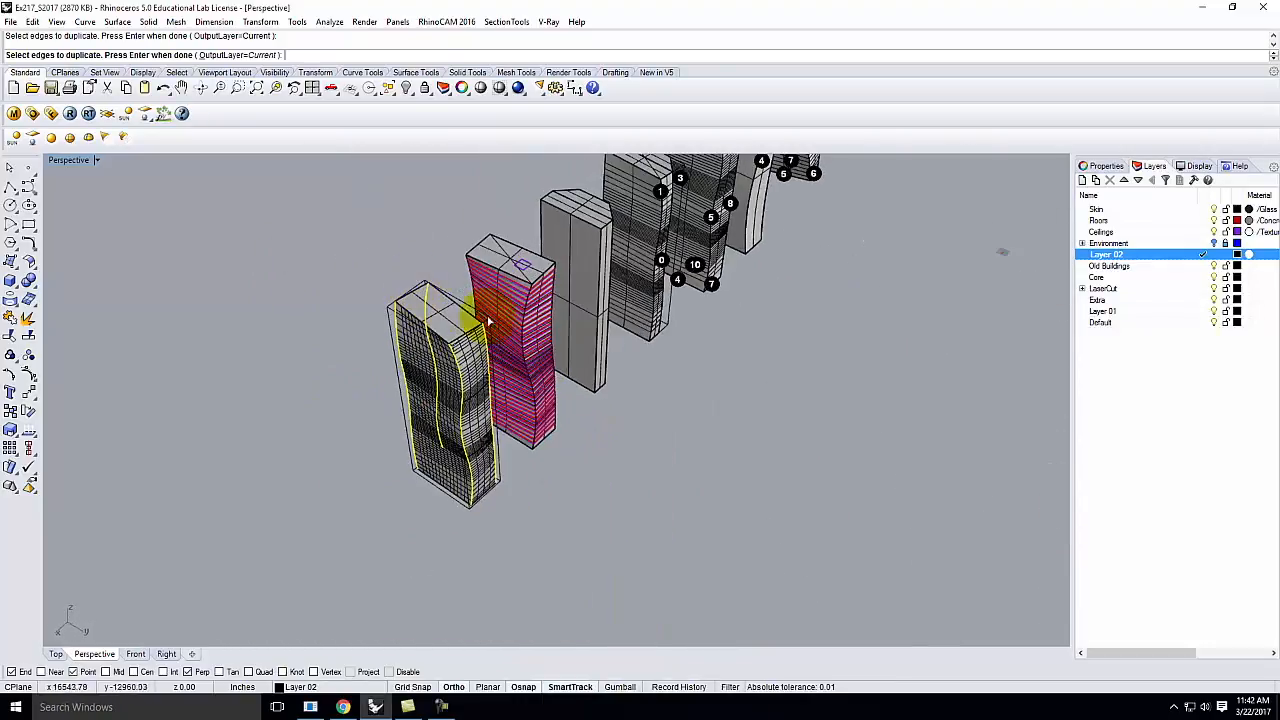
{"action": "scroll", "coordinate": [490, 320], "scroll_direction": "up", "scroll_amount": 3}
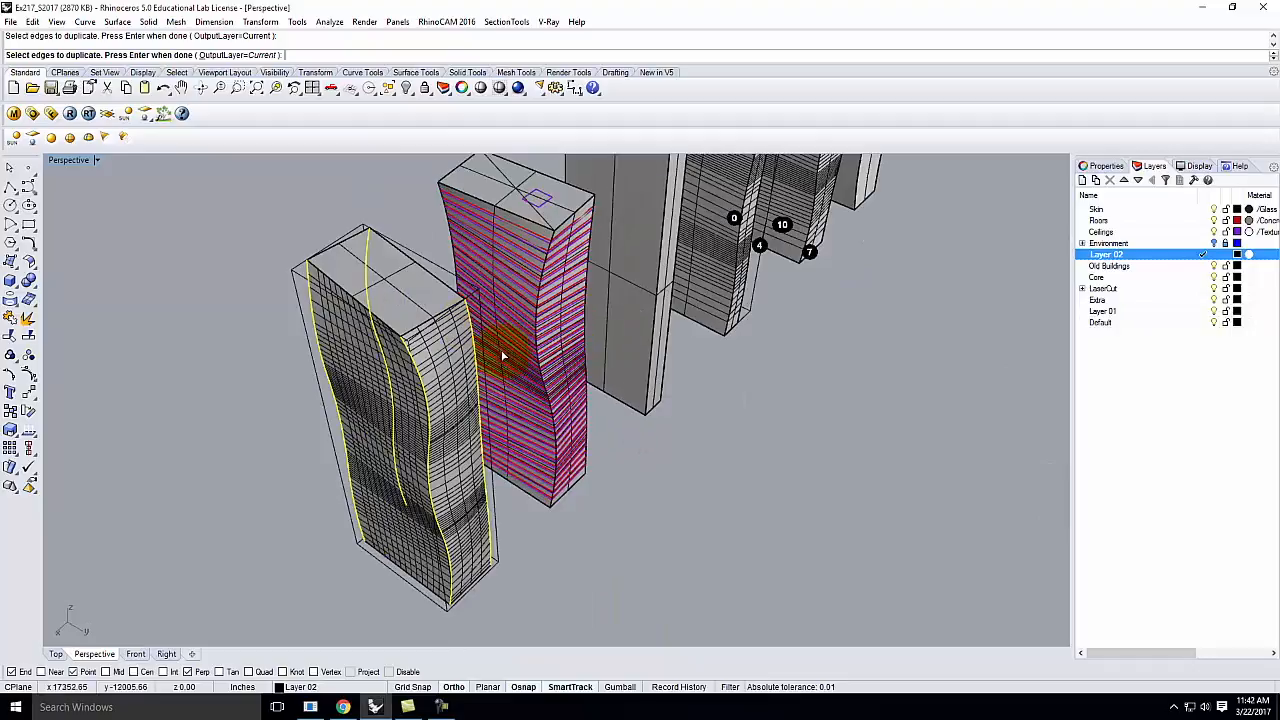
Add the gridded tower's top and base outline edges to the selection and duplicate all the picked edges.
{"action": "left_click", "coordinate": [441, 283]}
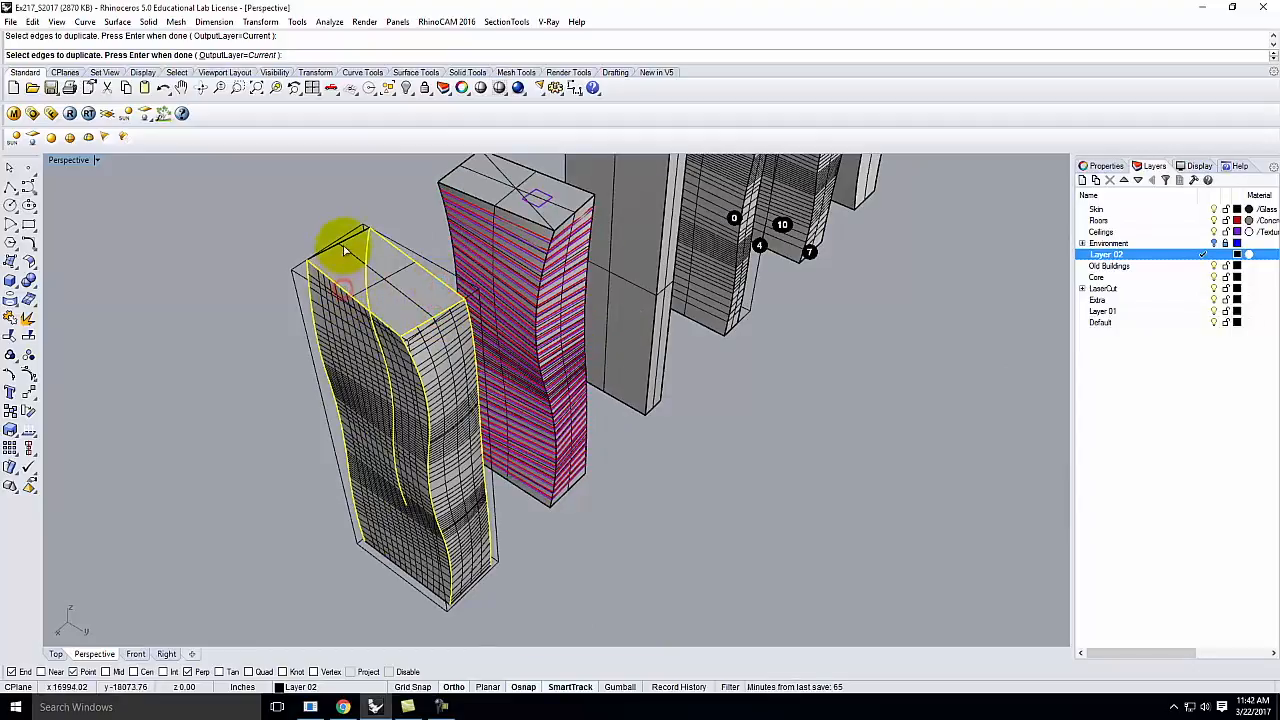
{"action": "left_click", "coordinate": [391, 565]}
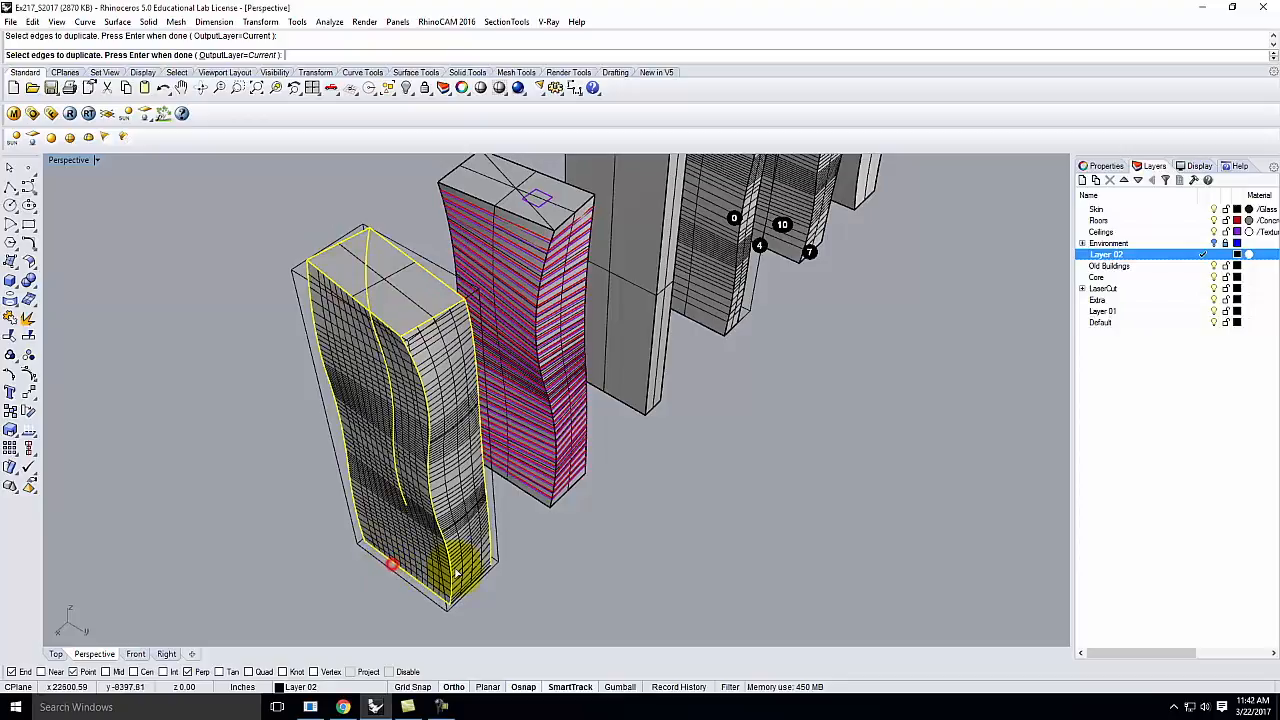
{"action": "left_click", "coordinate": [479, 582]}
{"action": "right_click_drag", "start_coordinate": [541, 563], "coordinate": [398, 562]}
{"action": "scroll", "coordinate": [632, 541], "scroll_direction": "up", "scroll_amount": 5}
{"action": "right_click_drag", "start_coordinate": [267, 474], "coordinate": [599, 479]}
{"action": "scroll", "coordinate": [700, 380], "scroll_direction": "down", "scroll_amount": 10}
{"action": "right_click_drag", "start_coordinate": [698, 390], "coordinate": [600, 551]}
{"action": "scroll", "coordinate": [605, 555], "scroll_direction": "up", "scroll_amount": 3}
{"action": "left_click", "coordinate": [605, 548]}
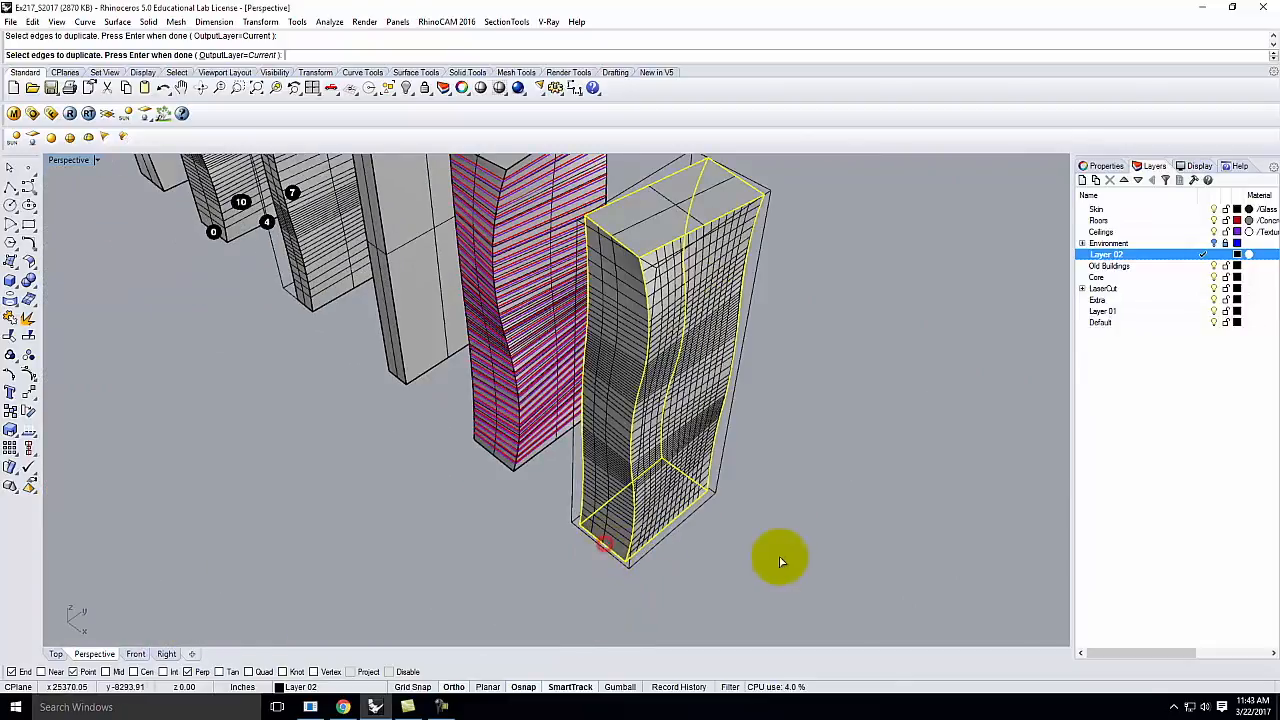
{"action": "key", "text": "Return"}
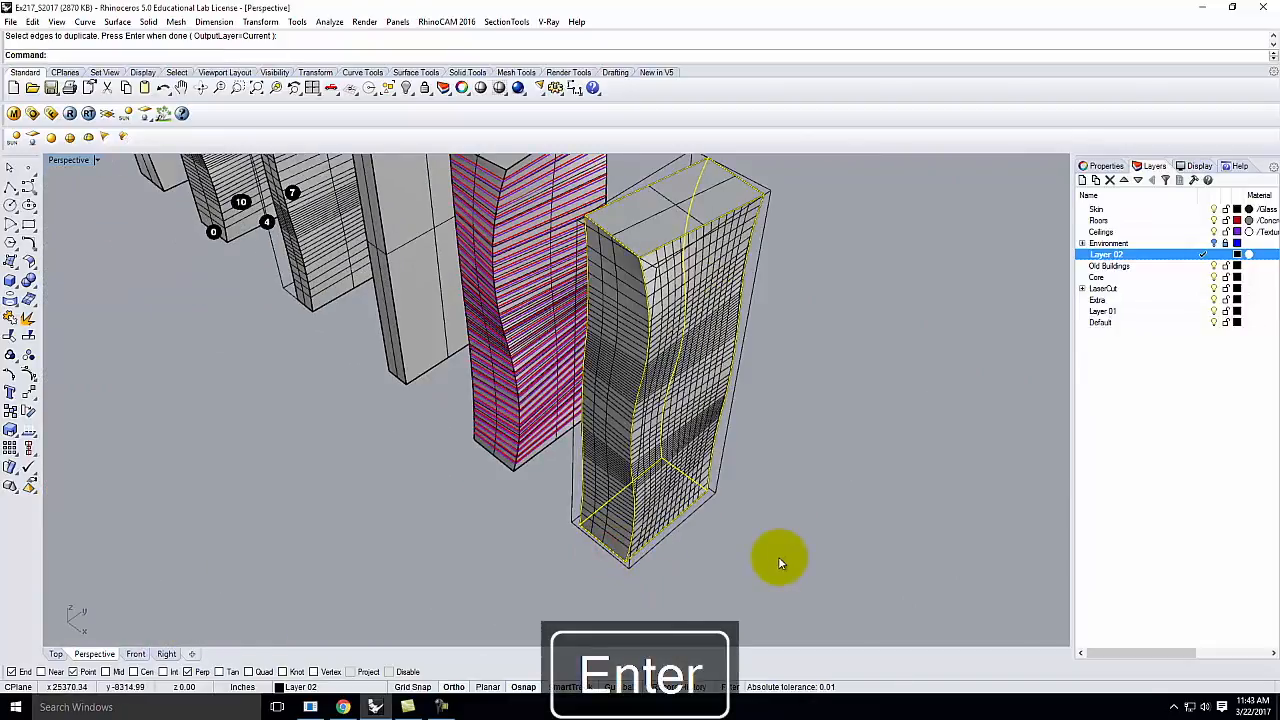
Move the duplicated edge curves clear of the densely gridded tower into the empty space beside it.
{"action": "type", "text": "Move"}
{"action": "key", "text": "Return"}
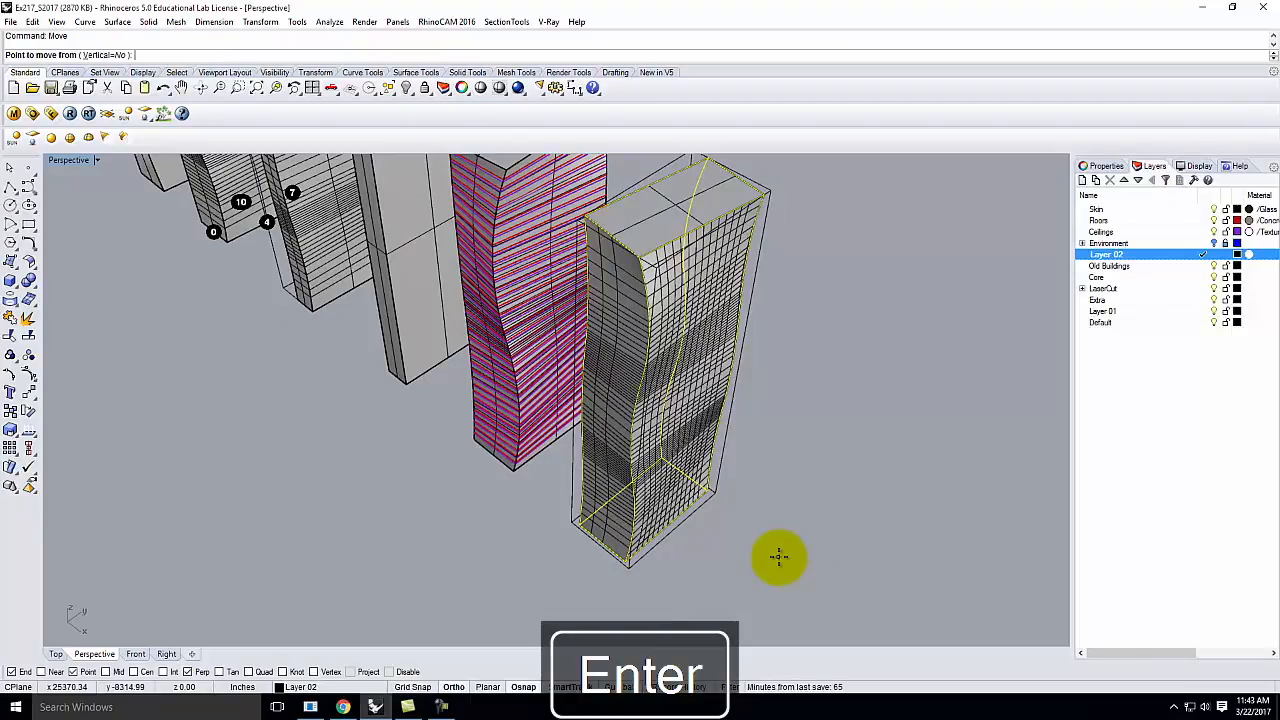
{"action": "scroll", "coordinate": [778, 556], "scroll_direction": "down", "scroll_amount": 5}
{"action": "left_click", "coordinate": [681, 444]}
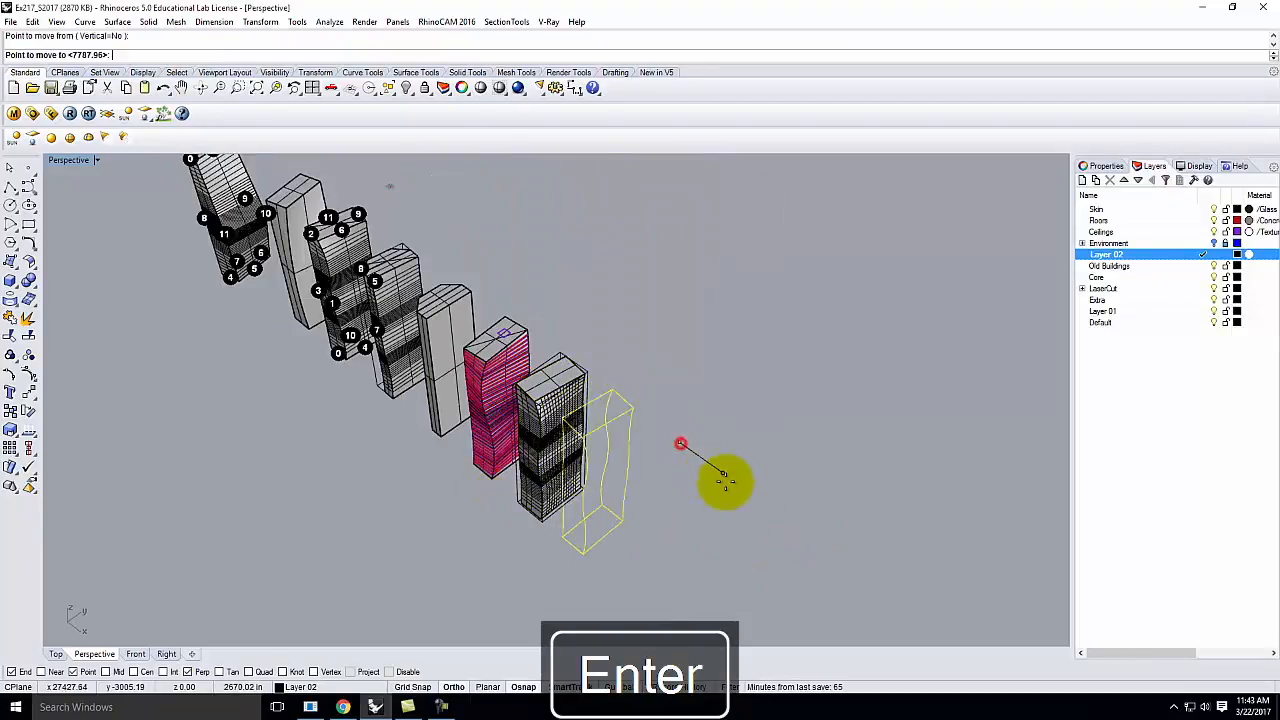
{"action": "key", "text": "Escape"}
{"action": "left_click", "coordinate": [738, 491]}
Loft a narrow side face between two neighbouring vertical curves of the moved wireframe, with Normal style and no simplification.
{"action": "right_click_drag", "start_coordinate": [710, 537], "coordinate": [440, 363]}
{"action": "scroll", "coordinate": [470, 420], "scroll_direction": "up", "scroll_amount": 5}
{"action": "right_click_drag", "start_coordinate": [480, 455], "coordinate": [372, 392]}
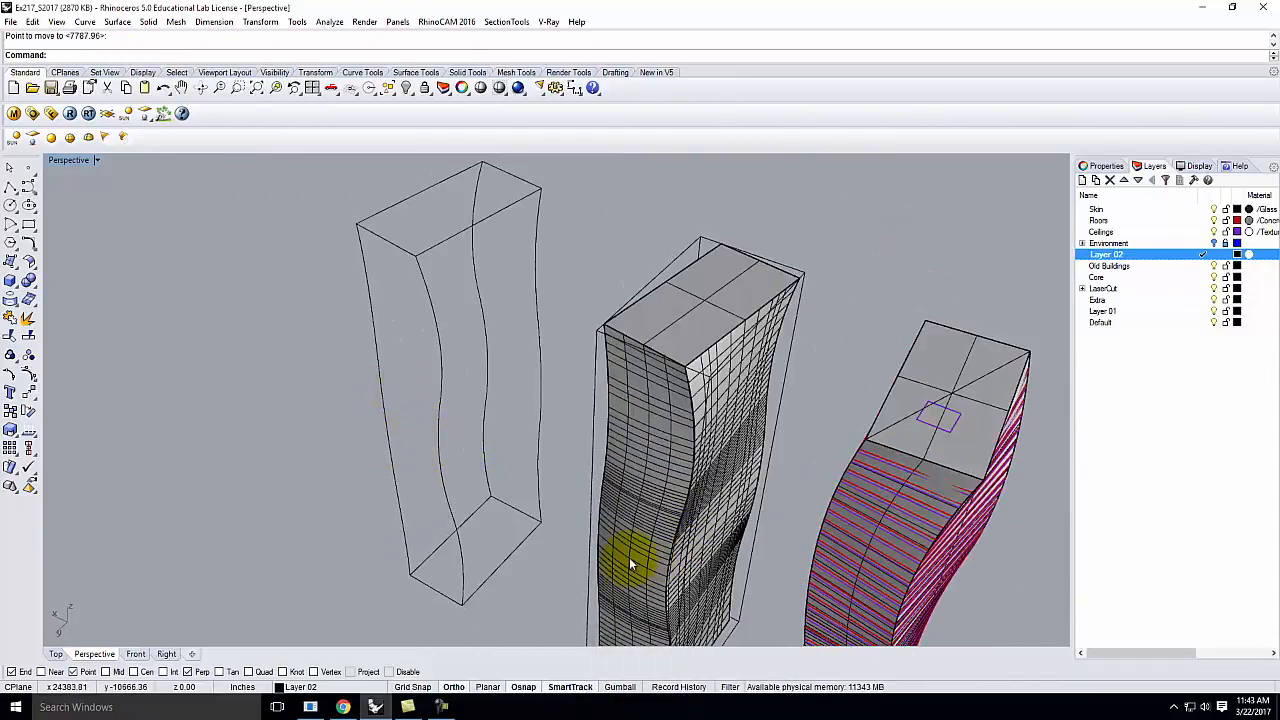
{"action": "left_click", "coordinate": [382, 402]}
{"action": "left_click", "coordinate": [439, 398], "text": "shift"}
{"action": "key", "text": "Return"}
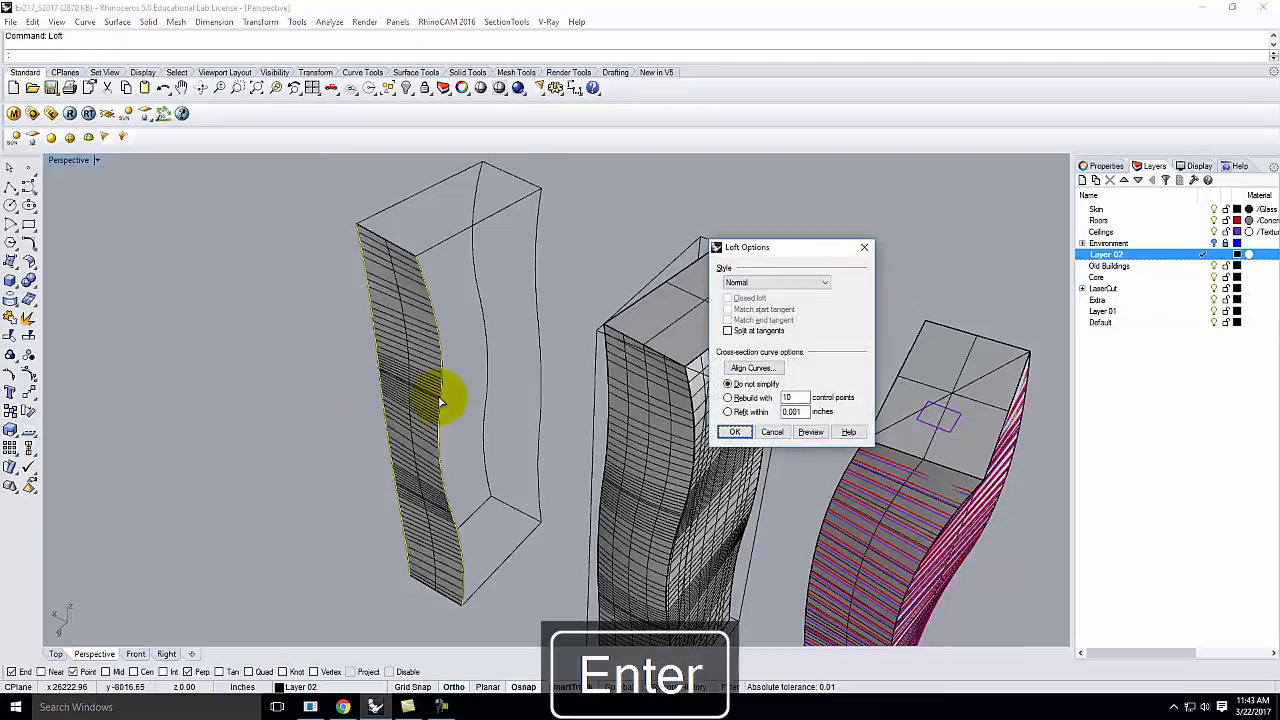
{"action": "left_click", "coordinate": [741, 430]}
Loft the adjoining wide side face from the first surface's shared corner curve to the next vertical curve, with Normal style.
{"action": "mouse_move", "coordinate": [463, 384]}
{"action": "right_mouse_down"}
{"action": "mouse_move", "coordinate": [366, 375]}
{"action": "mouse_move", "coordinate": [489, 383]}
{"action": "mouse_move", "coordinate": [480, 390]}
{"action": "right_mouse_up"}
{"action": "scroll", "coordinate": [398, 440], "scroll_direction": "up", "scroll_amount": 4}
{"action": "scroll", "coordinate": [398, 440], "scroll_direction": "up", "scroll_amount": 2}
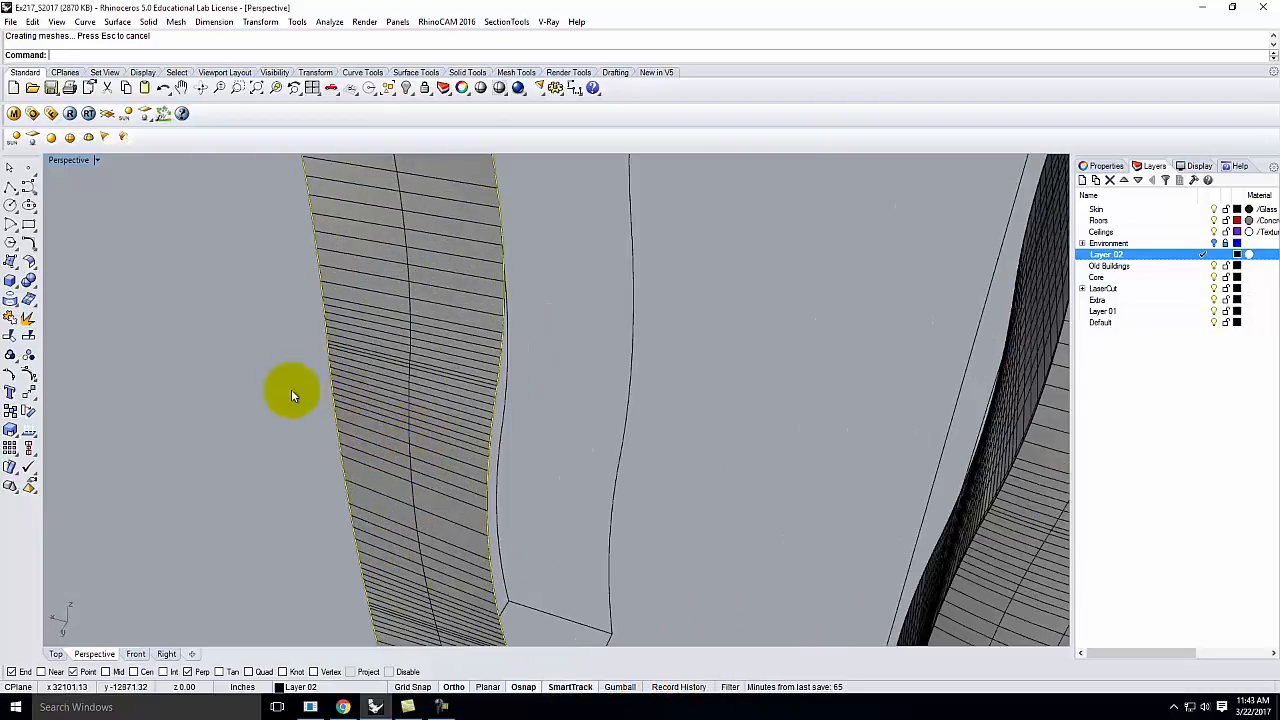
{"action": "scroll", "coordinate": [422, 412], "scroll_direction": "down", "scroll_amount": 3}
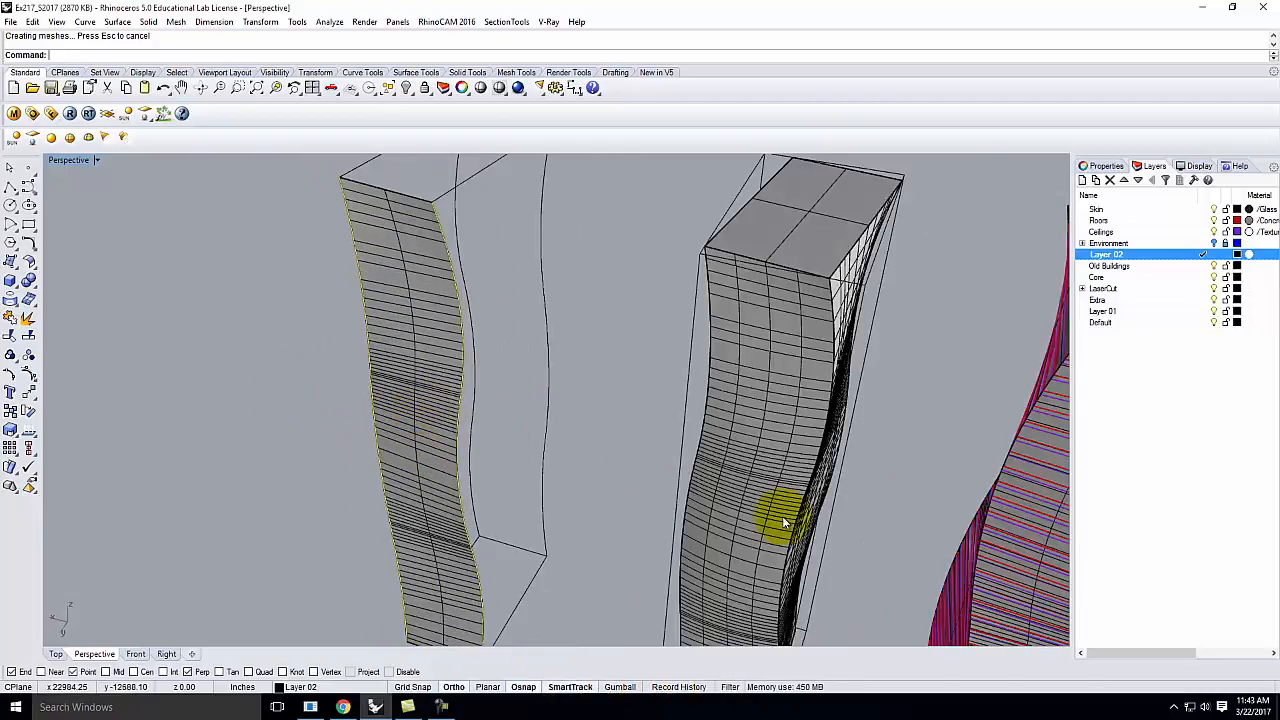
{"action": "left_click", "coordinate": [604, 337]}
{"action": "left_click", "coordinate": [452, 275]}
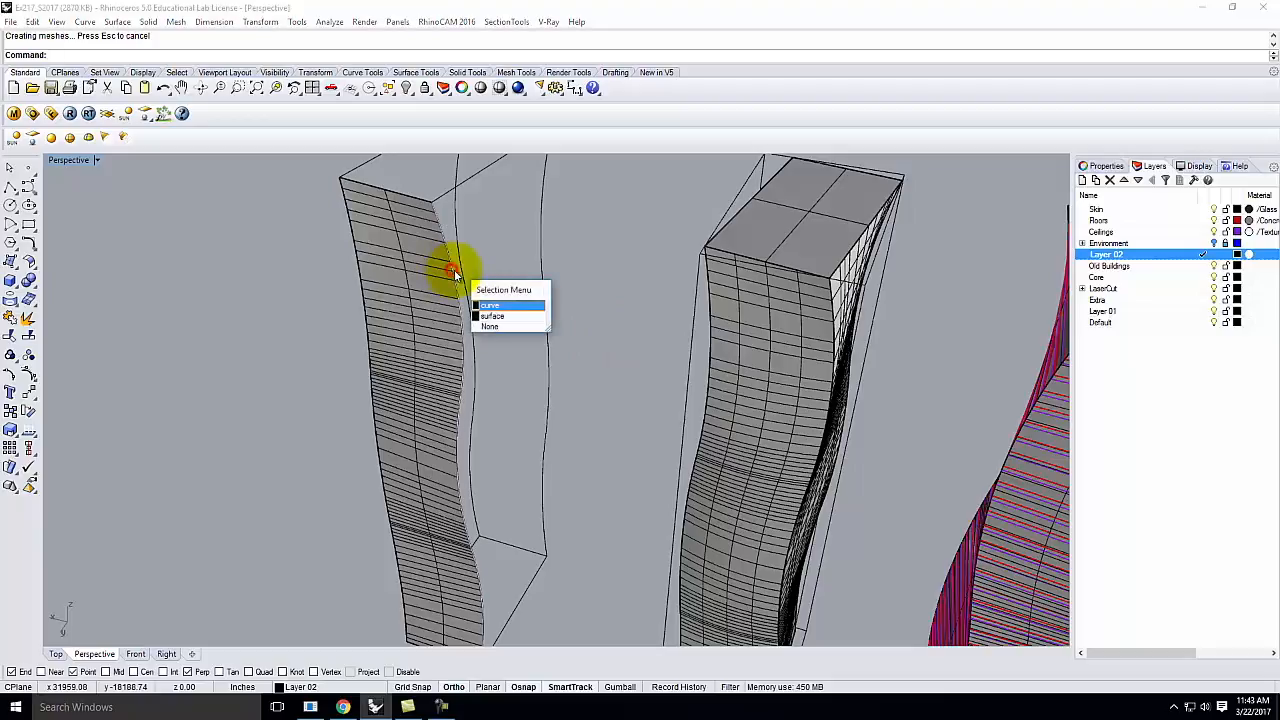
{"action": "left_click", "coordinate": [486, 298]}
{"action": "left_click", "coordinate": [541, 264], "text": "shift"}
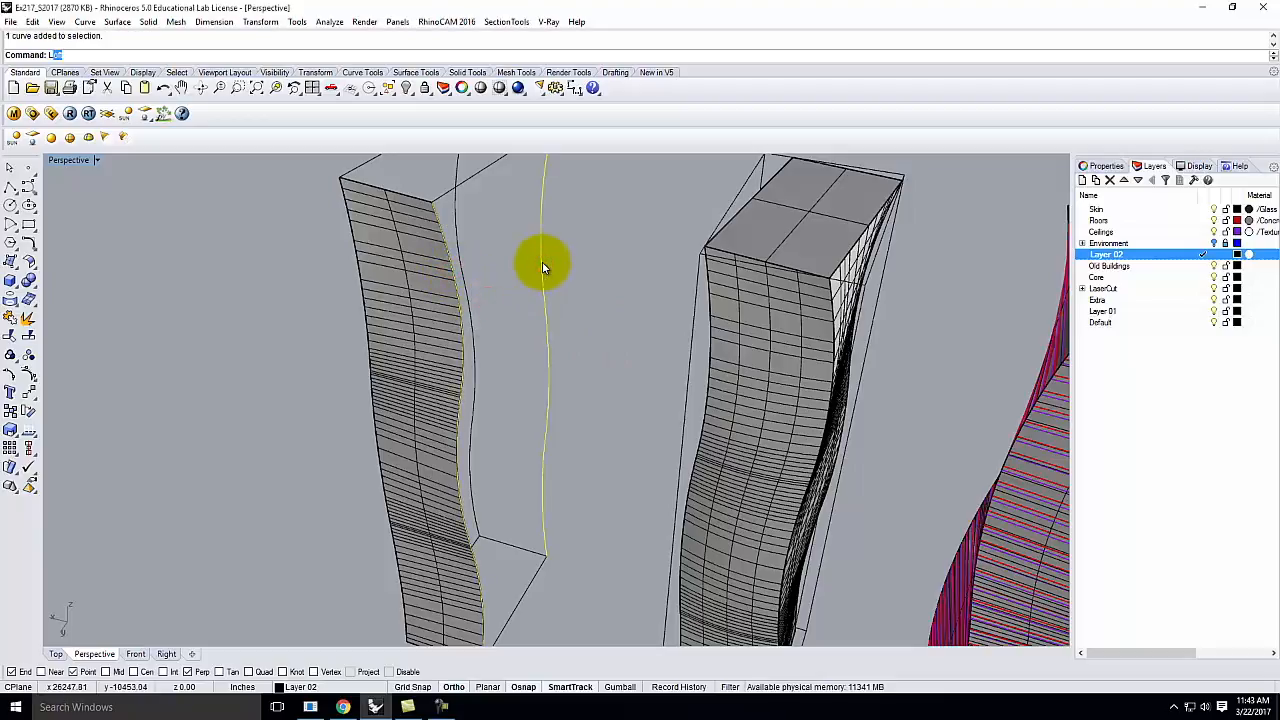
{"action": "key", "text": "Return"}
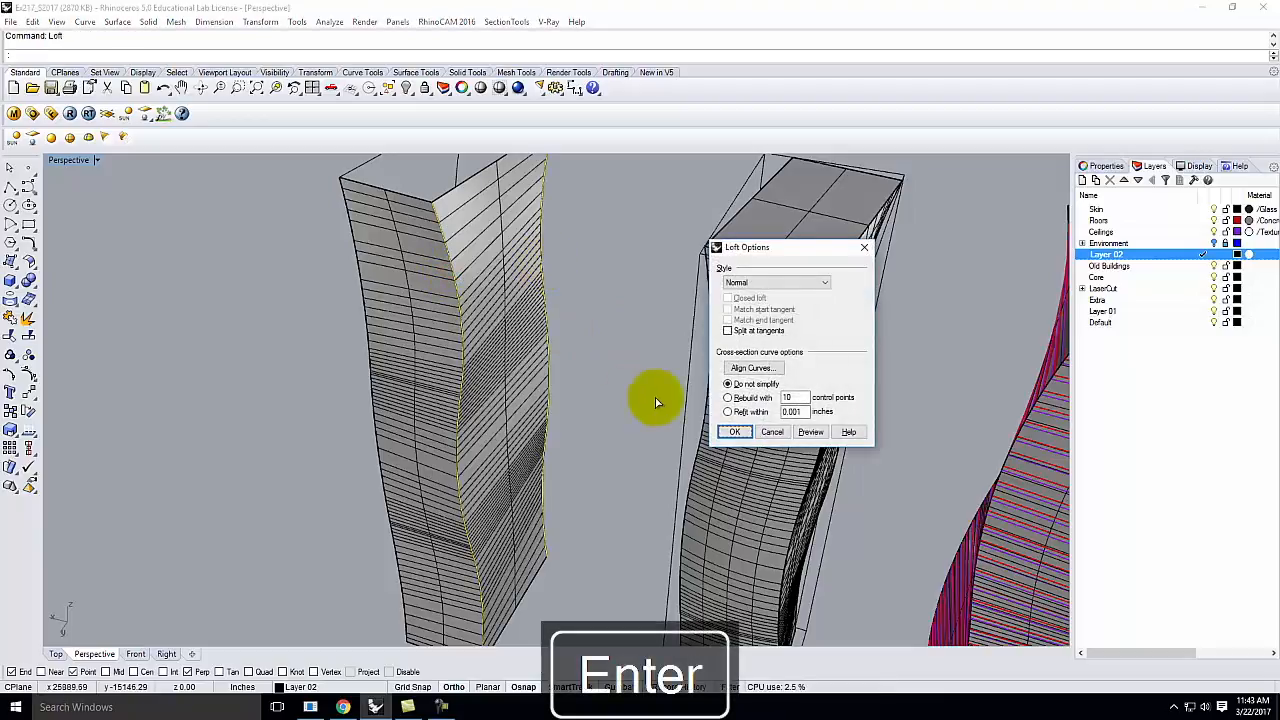
{"action": "left_click", "coordinate": [734, 431]}
Loft the third side face between only the two vertical curves on the wireframe's far side, dropping the extra corner curve from the selection.
{"action": "left_click", "coordinate": [621, 343]}
{"action": "right_click_drag", "start_coordinate": [345, 376], "coordinate": [517, 378]}
{"action": "left_click", "coordinate": [357, 331]}
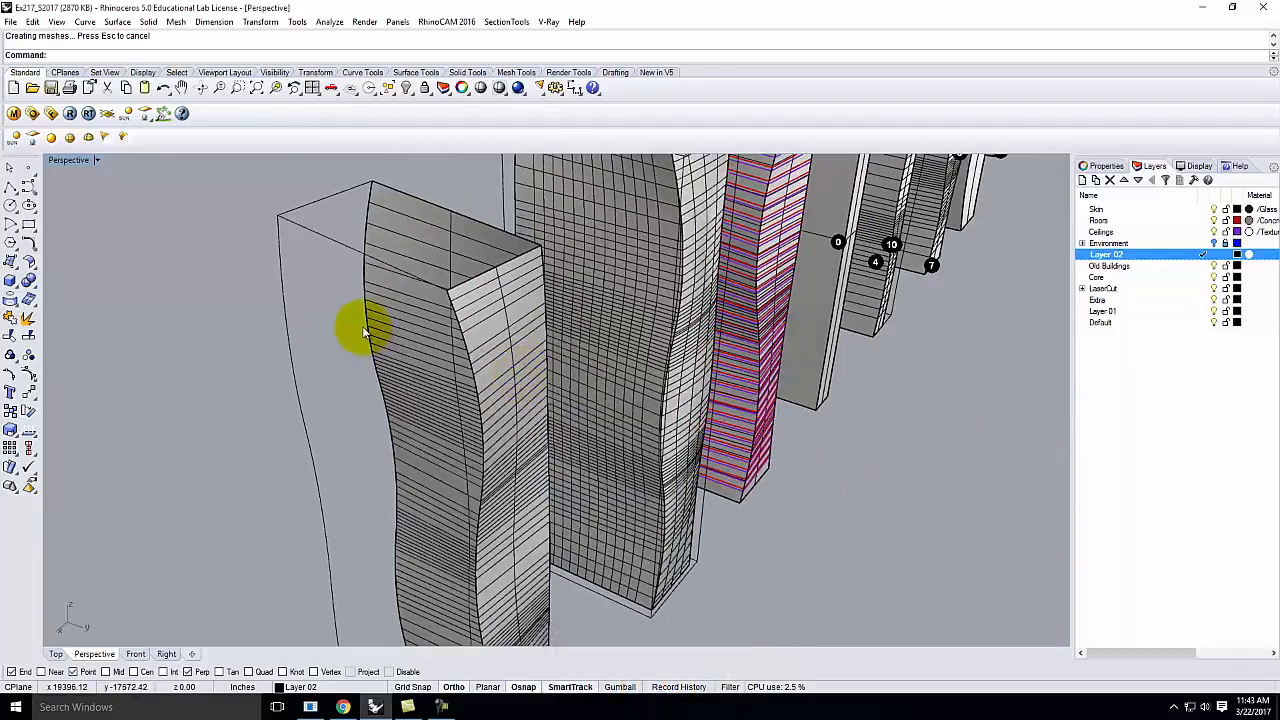
{"action": "left_click", "coordinate": [400, 363]}
{"action": "left_click", "coordinate": [290, 356], "text": "shift"}
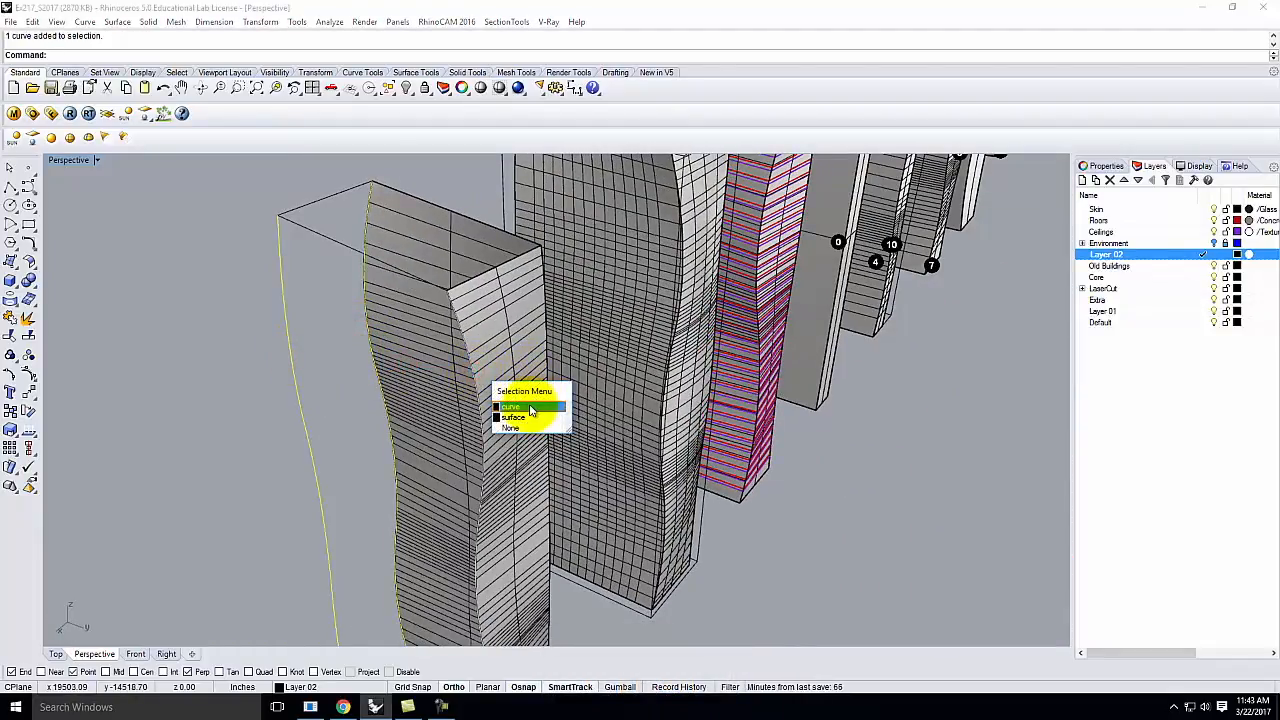
{"action": "left_click", "coordinate": [528, 407]}
{"action": "key", "text": "Return"}
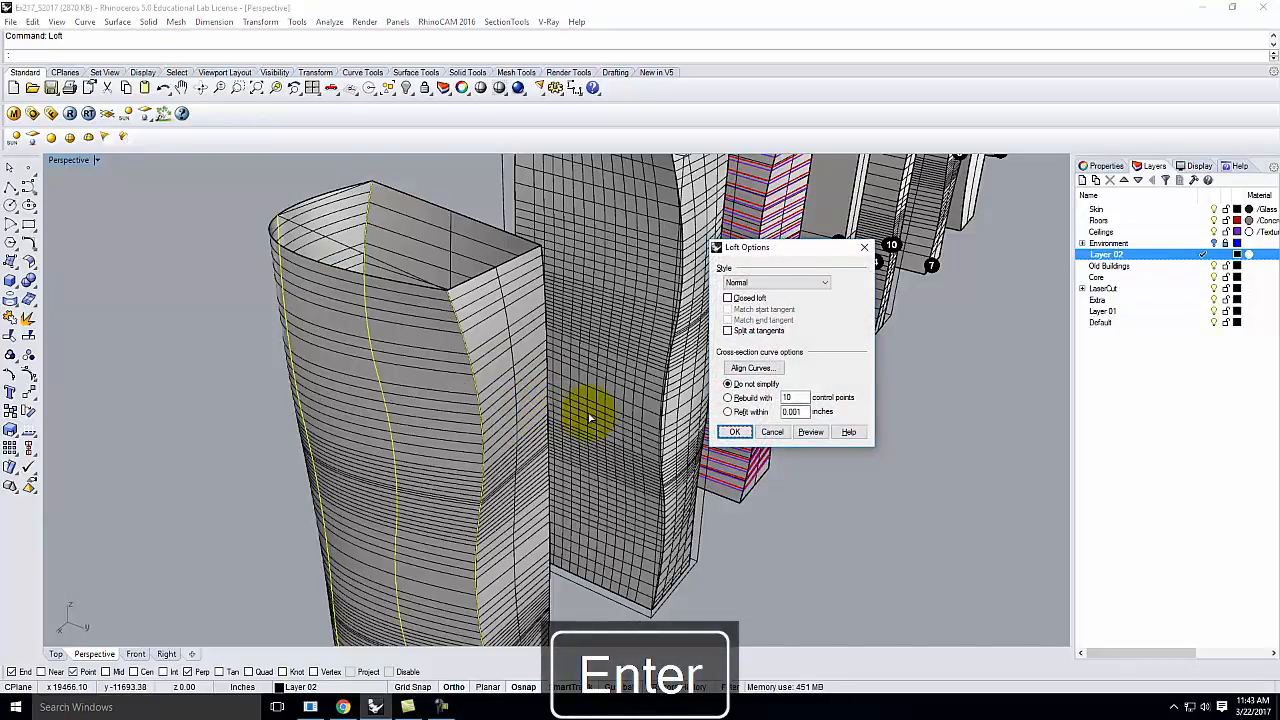
{"action": "key", "text": "ctrl+z"}
{"action": "left_click", "coordinate": [774, 432]}
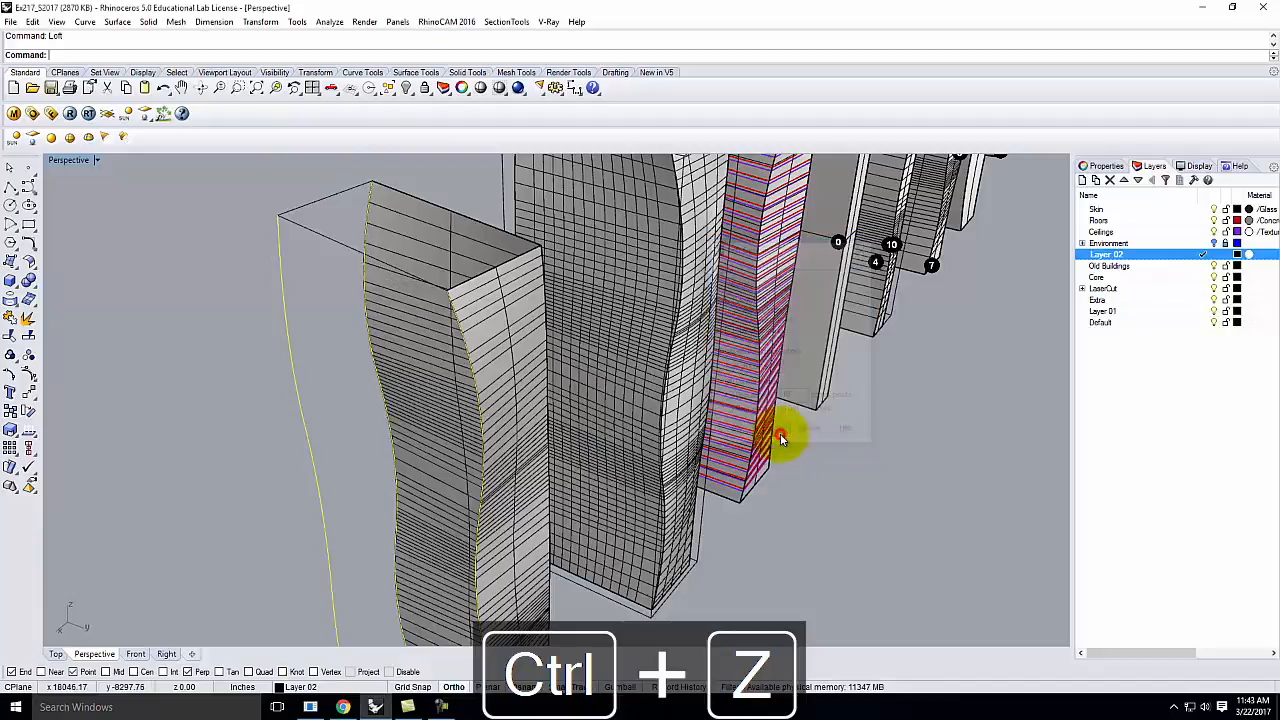
{"action": "left_click", "coordinate": [474, 380], "text": "ctrl"}
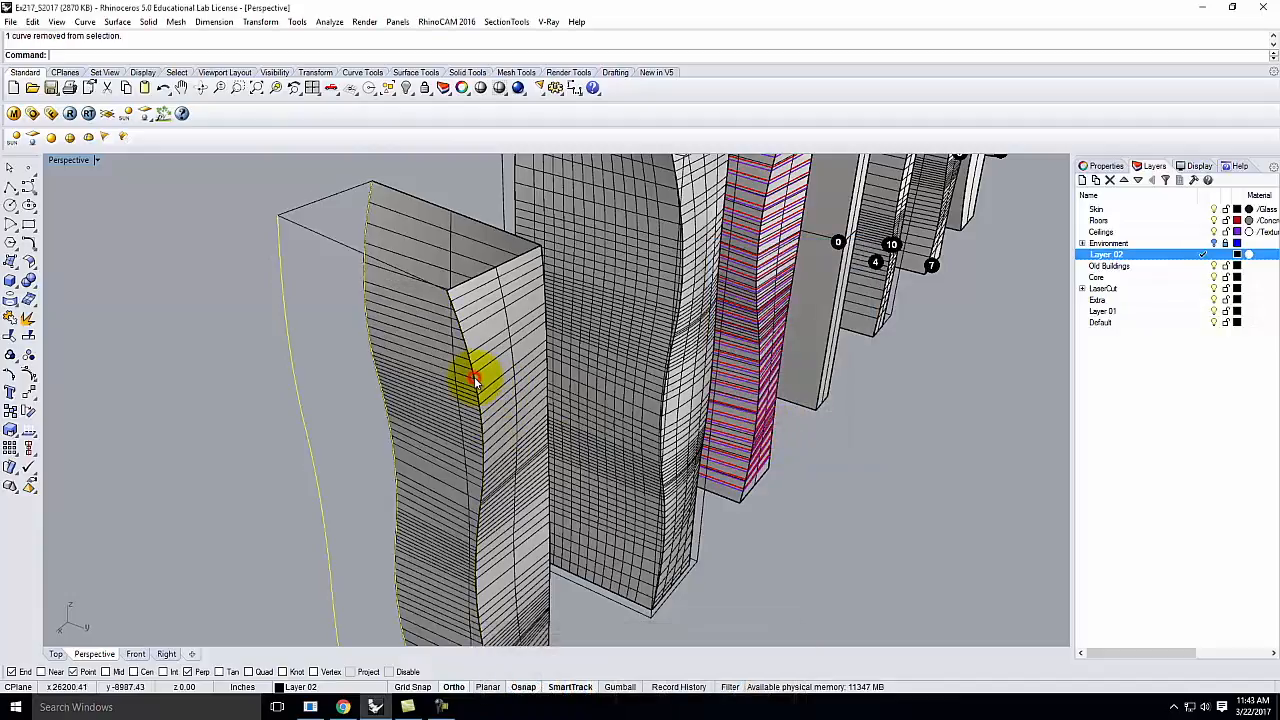
{"action": "key", "text": "Return"}
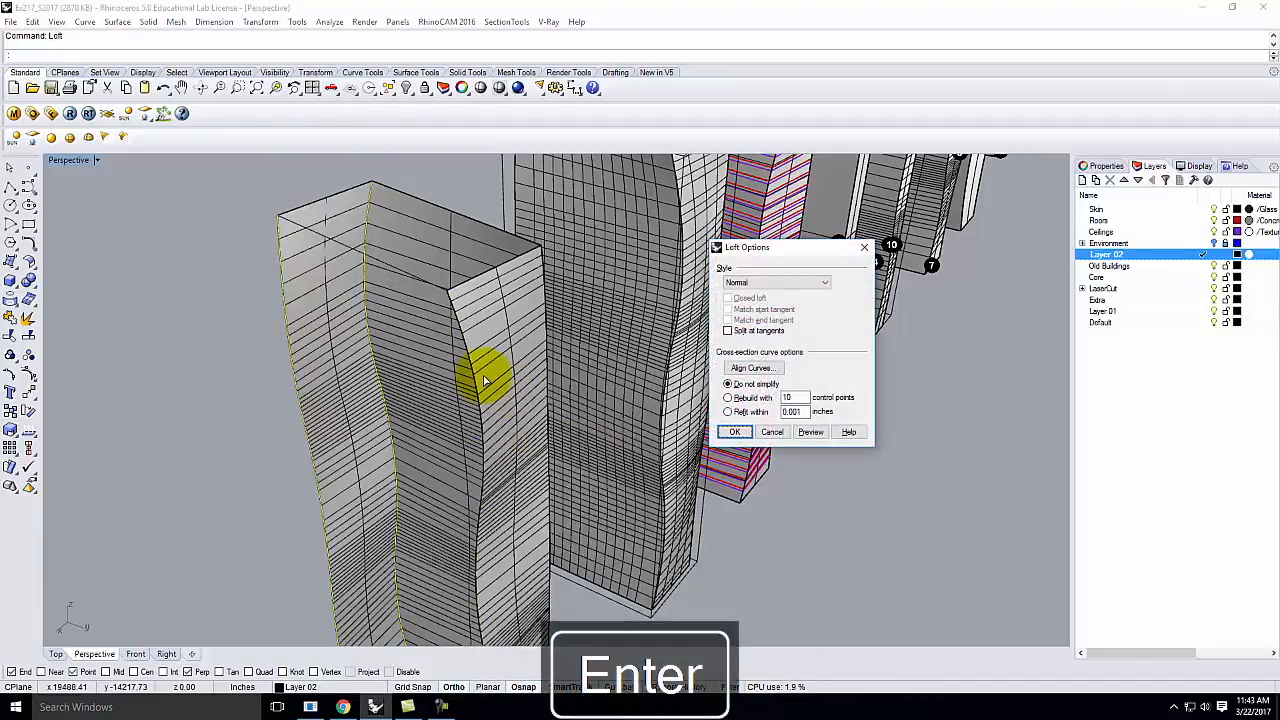
{"action": "left_click", "coordinate": [722, 435]}
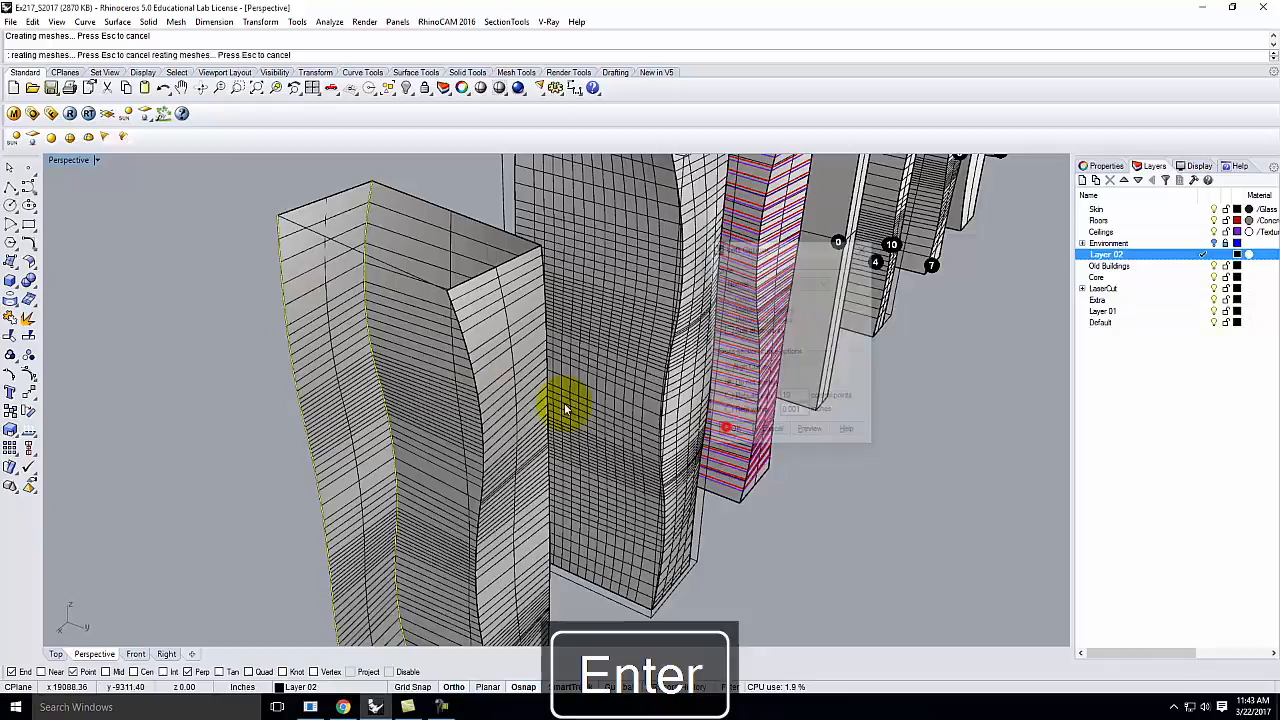
Loft the last open side face between its two vertical corner curves to close the tower's walls.
{"action": "left_click", "coordinate": [290, 368]}
{"action": "left_click", "coordinate": [342, 393]}
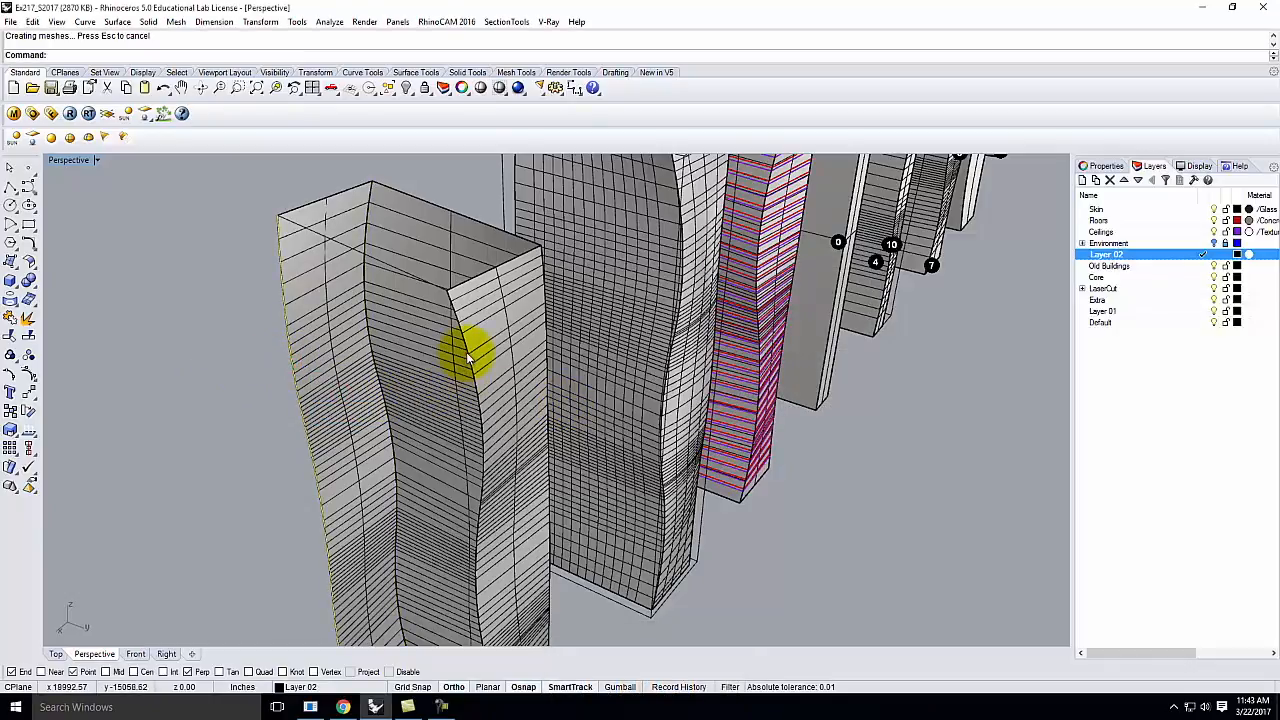
{"action": "left_click", "coordinate": [469, 360]}
{"action": "left_click", "coordinate": [516, 393]}
{"action": "key", "text": "Return"}
{"action": "key", "text": "Return"}
{"action": "left_click", "coordinate": [742, 433]}
Loft a flat cap between the two short opposite outline curves at the top of the rebuilt tower.
{"action": "left_click", "coordinate": [249, 194]}
{"action": "left_click", "coordinate": [322, 195]}
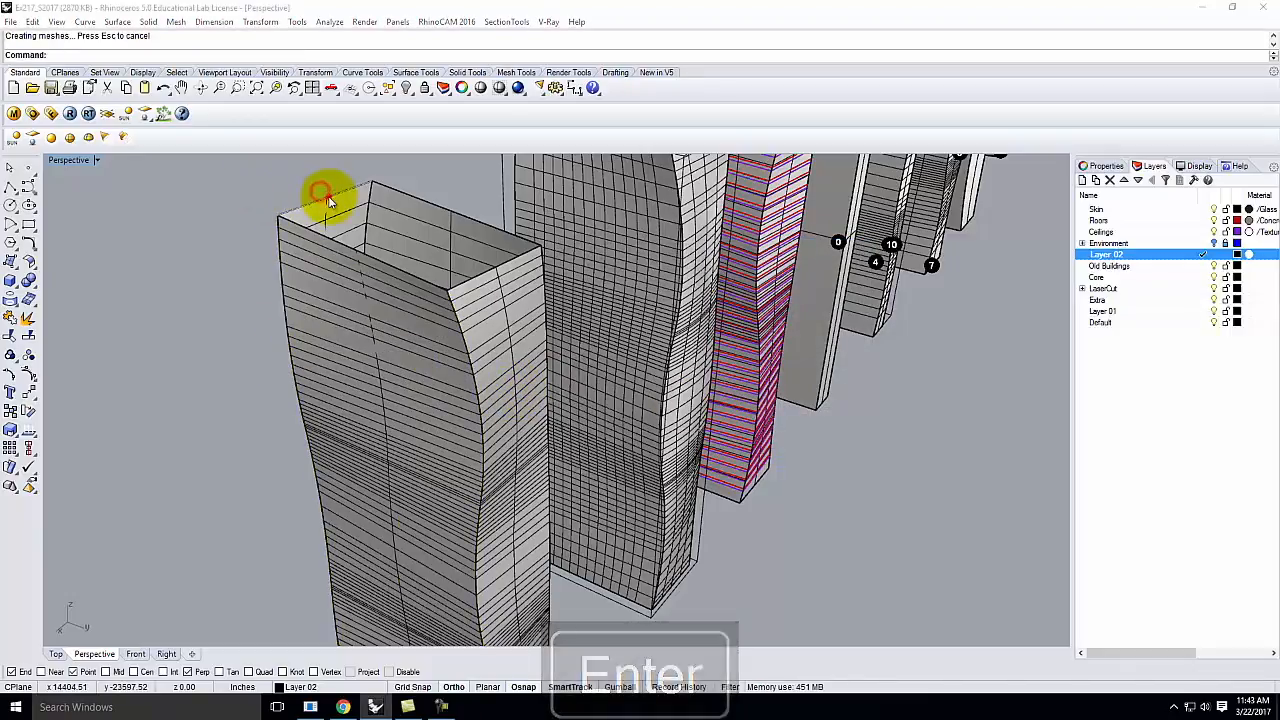
{"action": "left_click", "coordinate": [362, 236]}
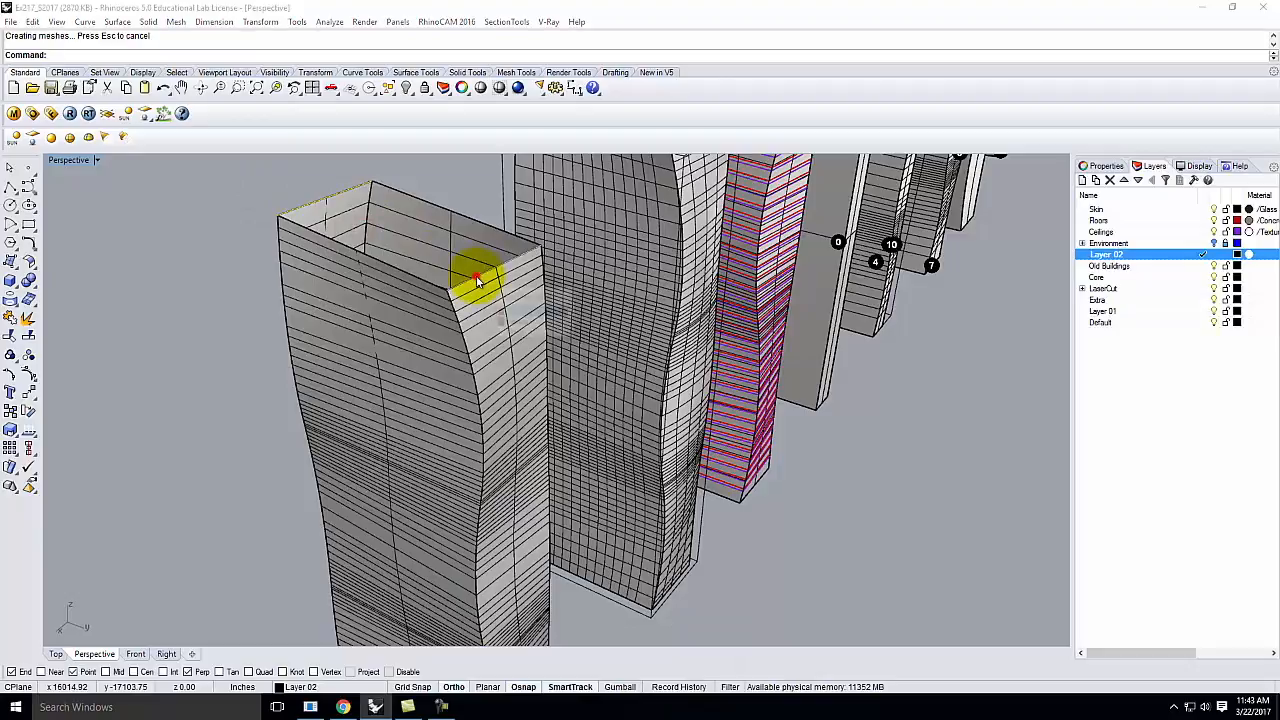
{"action": "left_click", "coordinate": [477, 280]}
{"action": "left_click", "coordinate": [508, 314]}
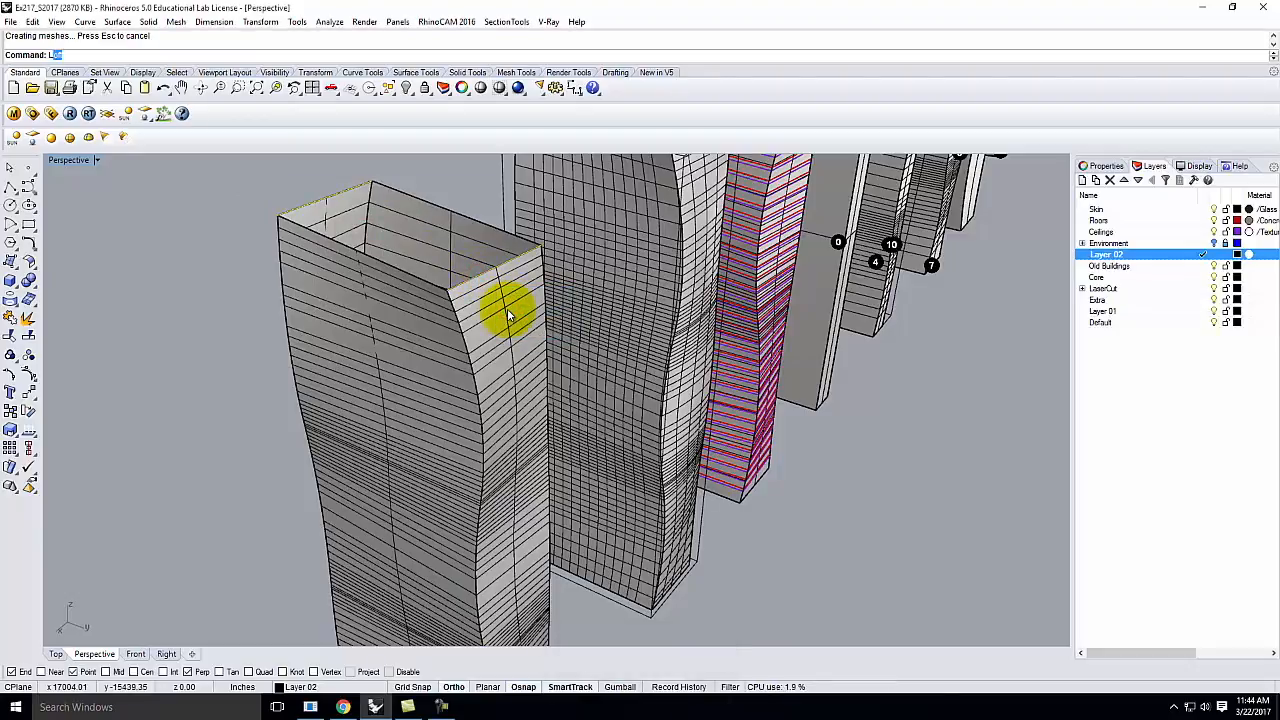
{"action": "key", "text": "Return"}
{"action": "left_click", "coordinate": [733, 431]}
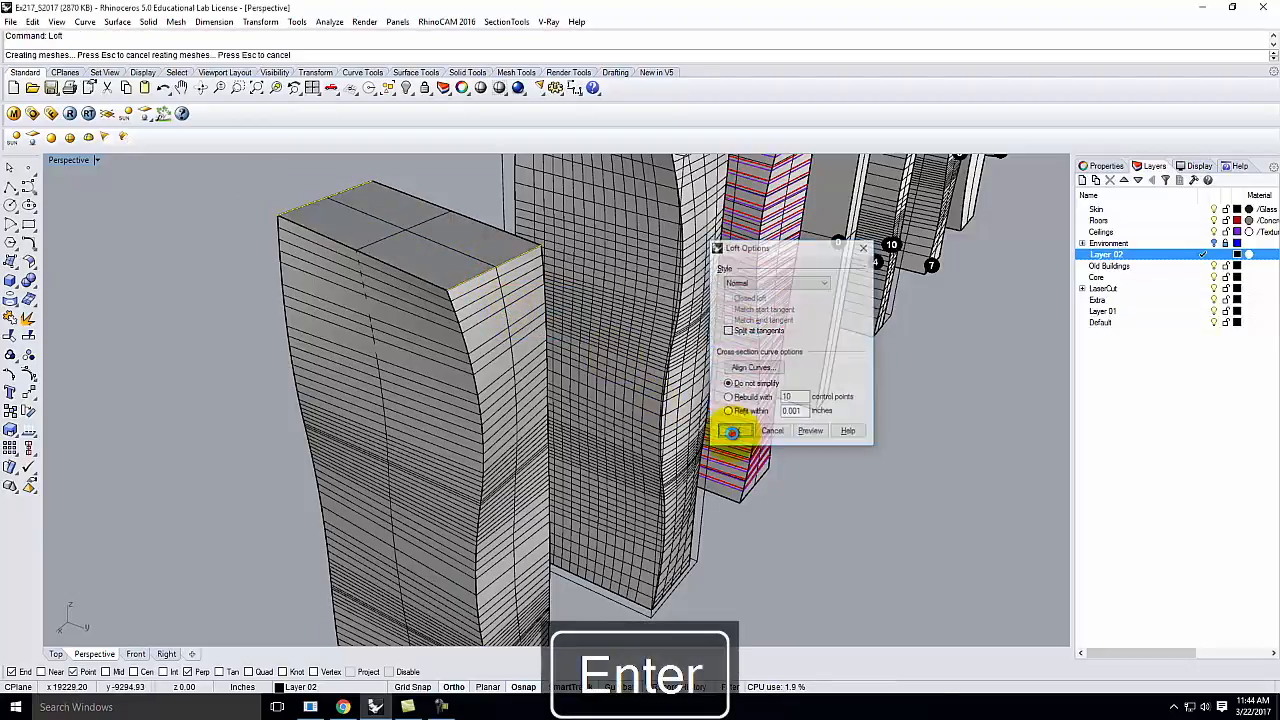
Loft the base of the rebuilt tower between its two short opposite bottom outline curves.
{"action": "scroll", "coordinate": [560, 330], "scroll_direction": "down", "scroll_amount": 8}
{"action": "scroll", "coordinate": [550, 500], "scroll_direction": "up", "scroll_amount": 8}
{"action": "right_click_drag", "start_coordinate": [309, 472], "coordinate": [376, 551]}
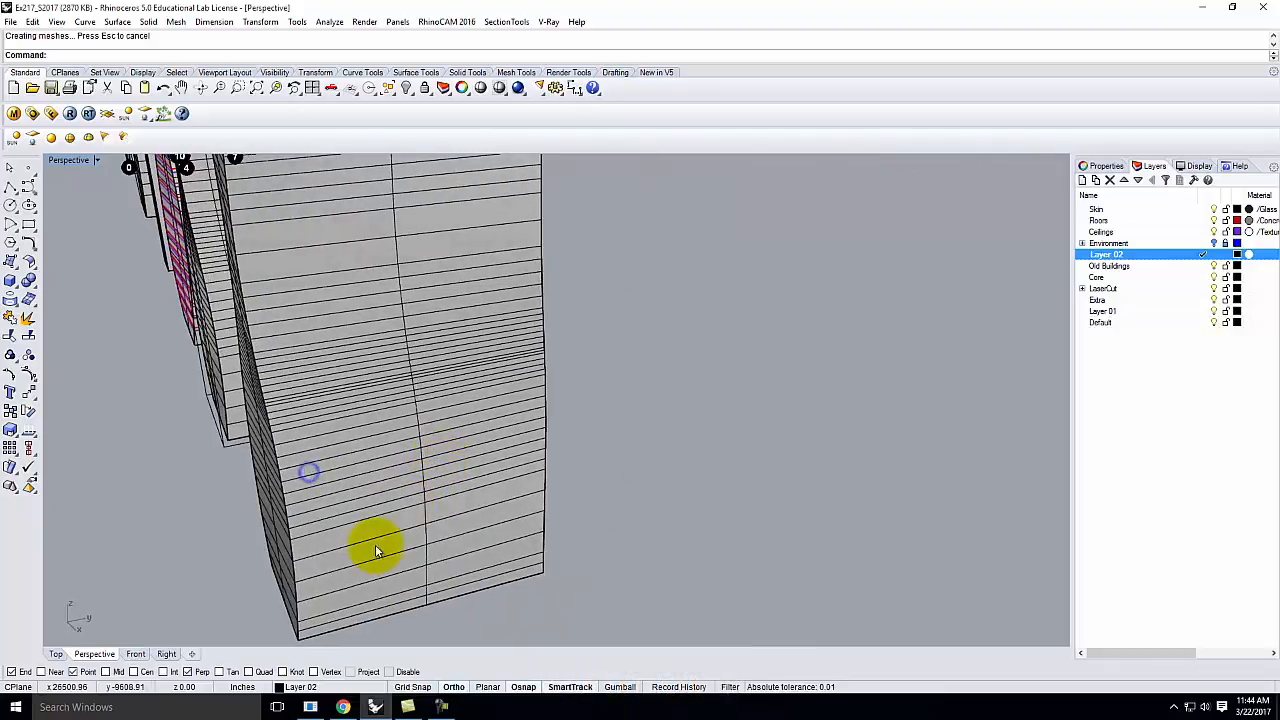
{"action": "left_click", "coordinate": [286, 610]}
{"action": "left_click", "coordinate": [312, 643]}
{"action": "right_click_drag", "start_coordinate": [608, 534], "coordinate": [455, 517]}
{"action": "left_click", "coordinate": [540, 549]}
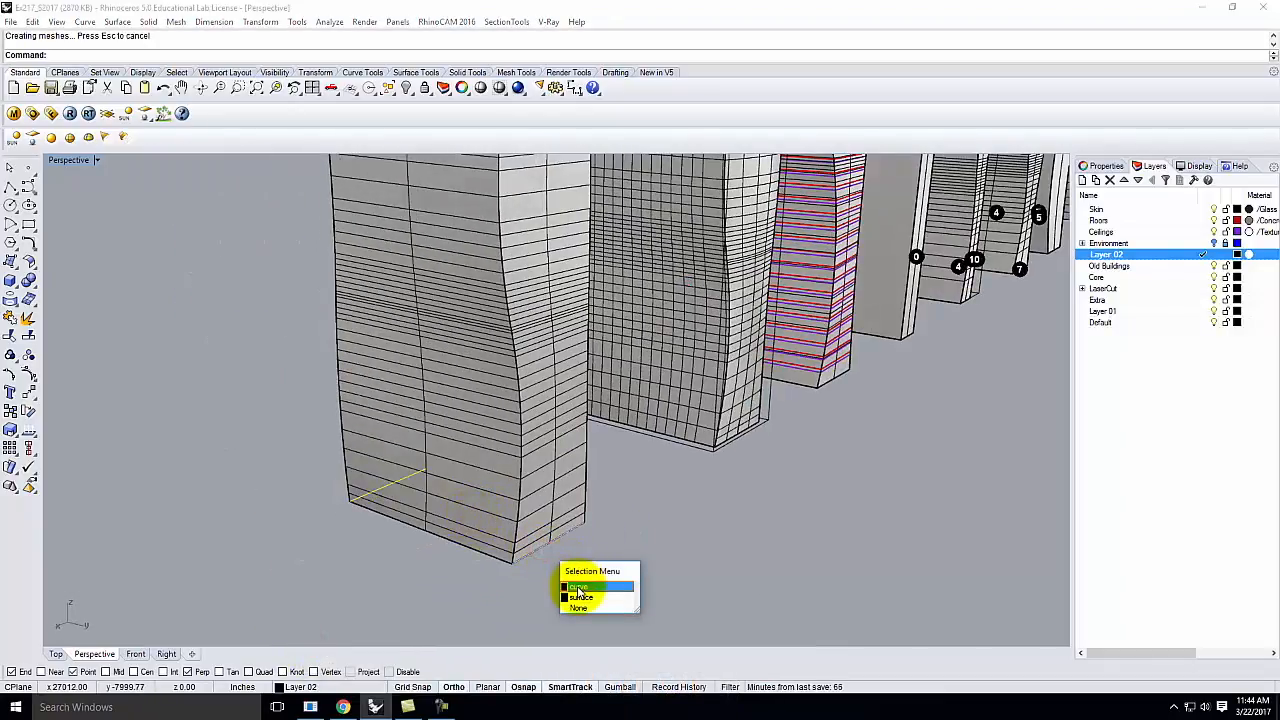
{"action": "left_click", "coordinate": [580, 587]}
{"action": "key", "text": "Return"}
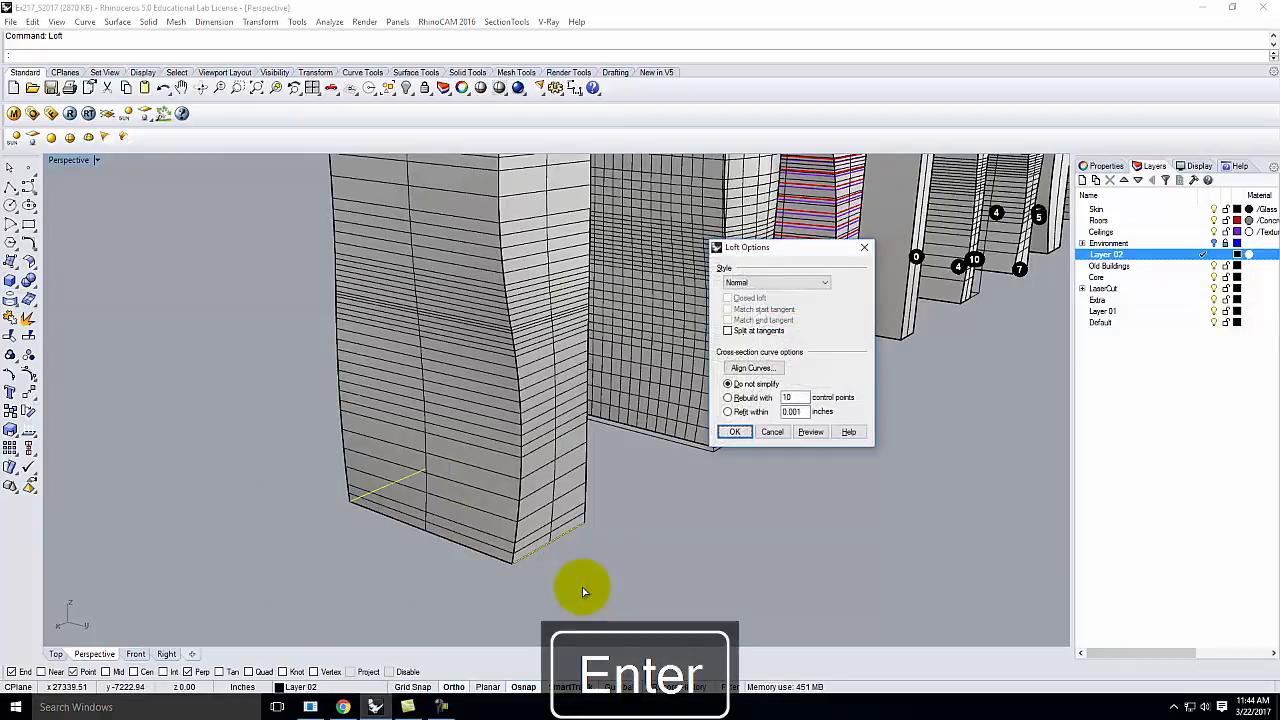
{"action": "left_click", "coordinate": [734, 431]}
Join all the lofted surfaces of the rebuilt tower and start unrolling the resulting polysurface with labels.
{"action": "right_click_drag", "start_coordinate": [503, 543], "coordinate": [471, 560]}
{"action": "left_click", "coordinate": [423, 569]}
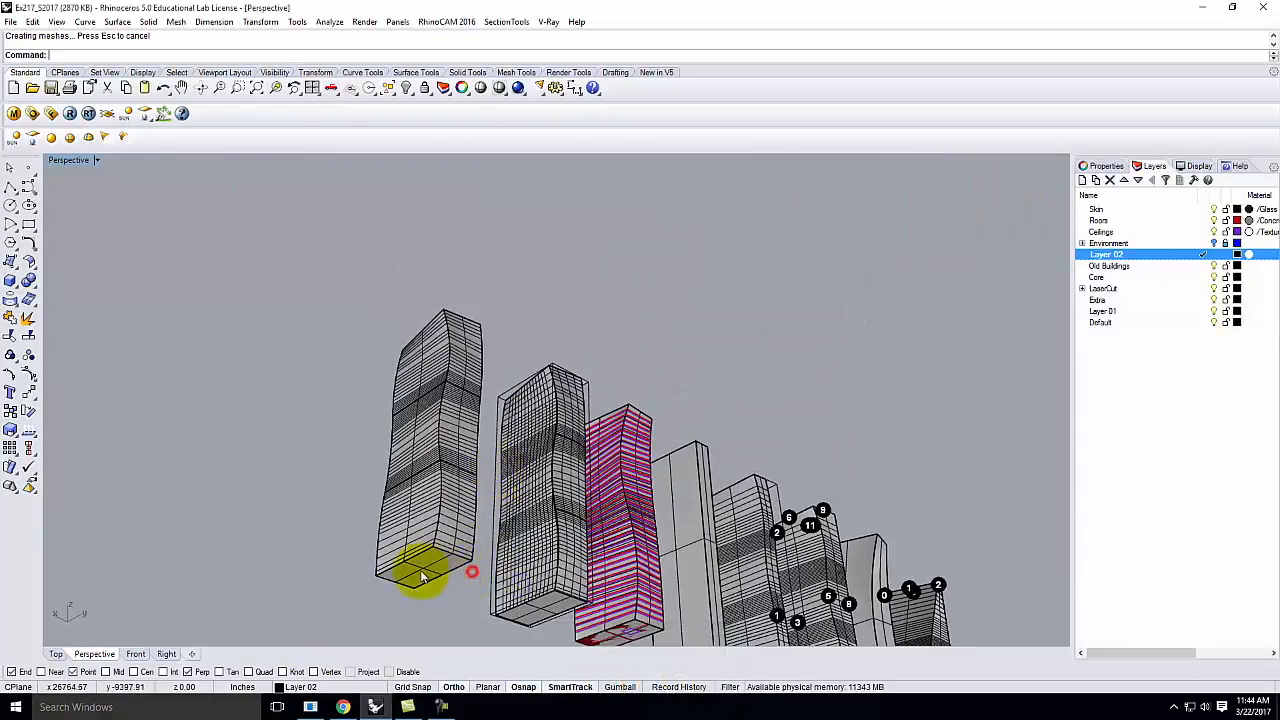
{"action": "left_click", "coordinate": [428, 517], "text": "shift"}
{"action": "left_click", "coordinate": [457, 500], "text": "shift"}
{"action": "right_click_drag", "start_coordinate": [484, 383], "coordinate": [449, 586]}
{"action": "right_click_drag", "start_coordinate": [506, 261], "coordinate": [462, 289]}
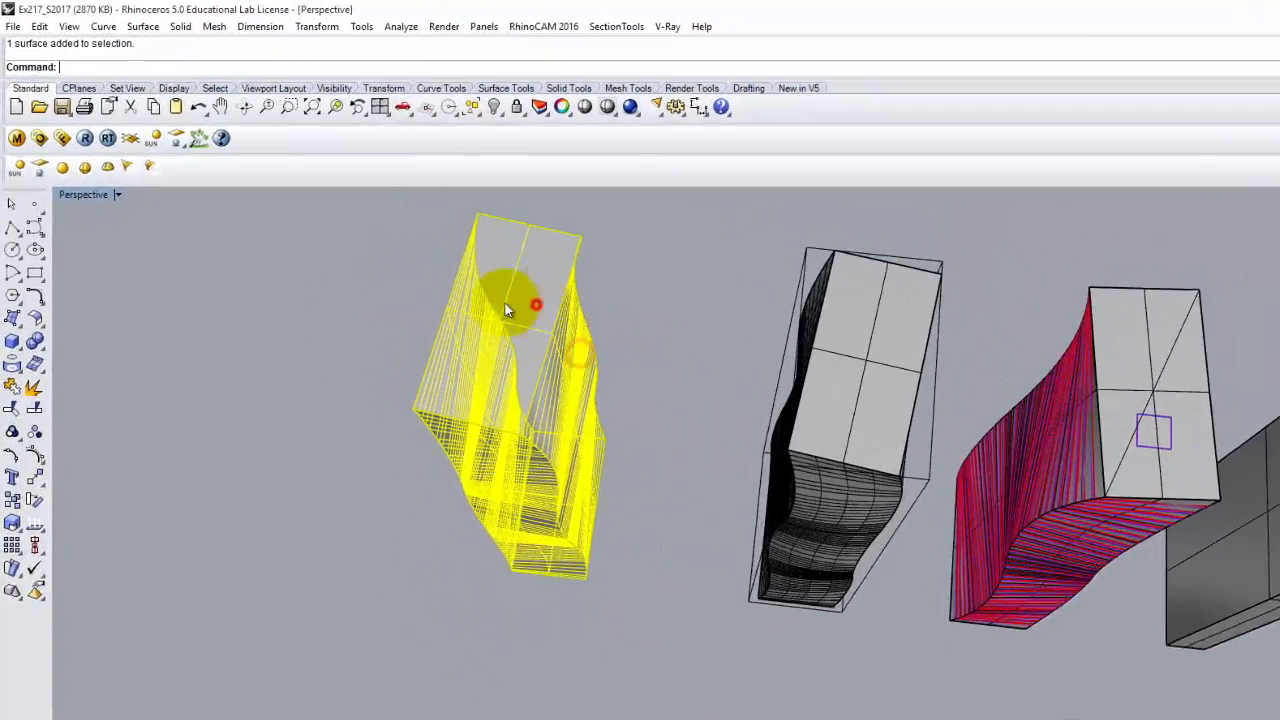
{"action": "right_click_drag", "start_coordinate": [497, 423], "coordinate": [769, 477]}
{"action": "right_click_drag", "start_coordinate": [415, 359], "coordinate": [824, 289]}
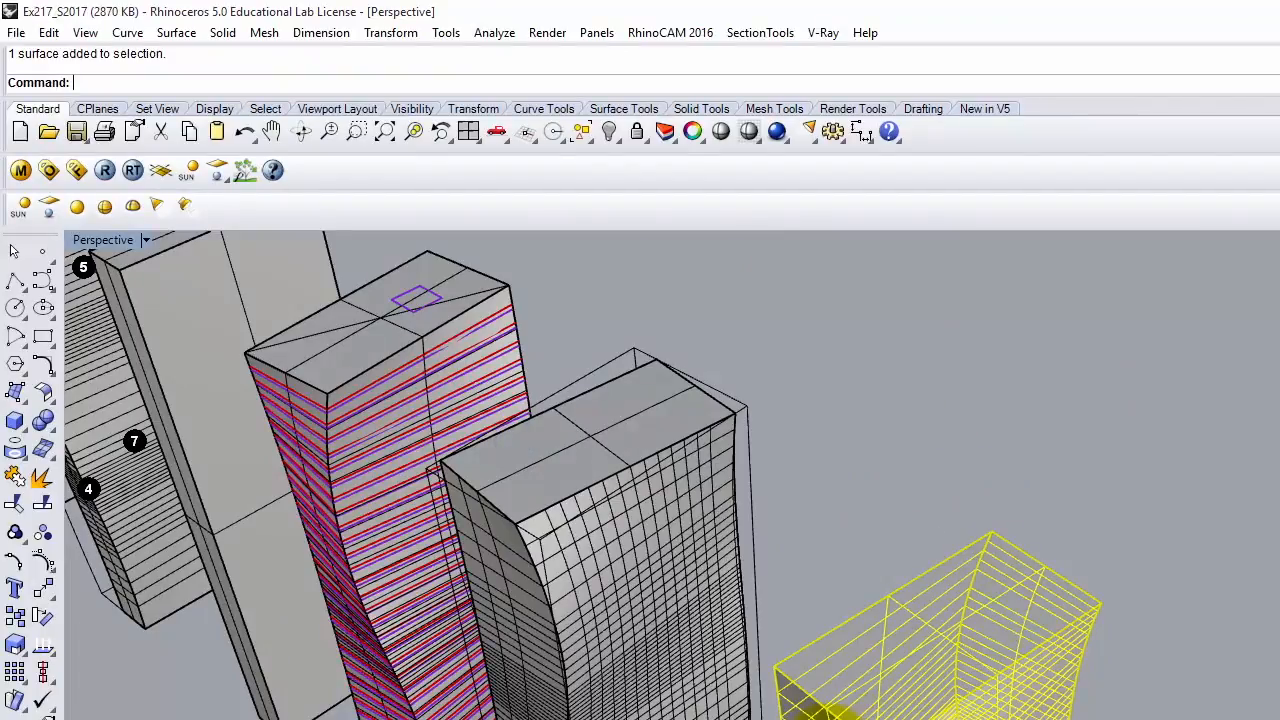
{"action": "key", "text": "Return"}
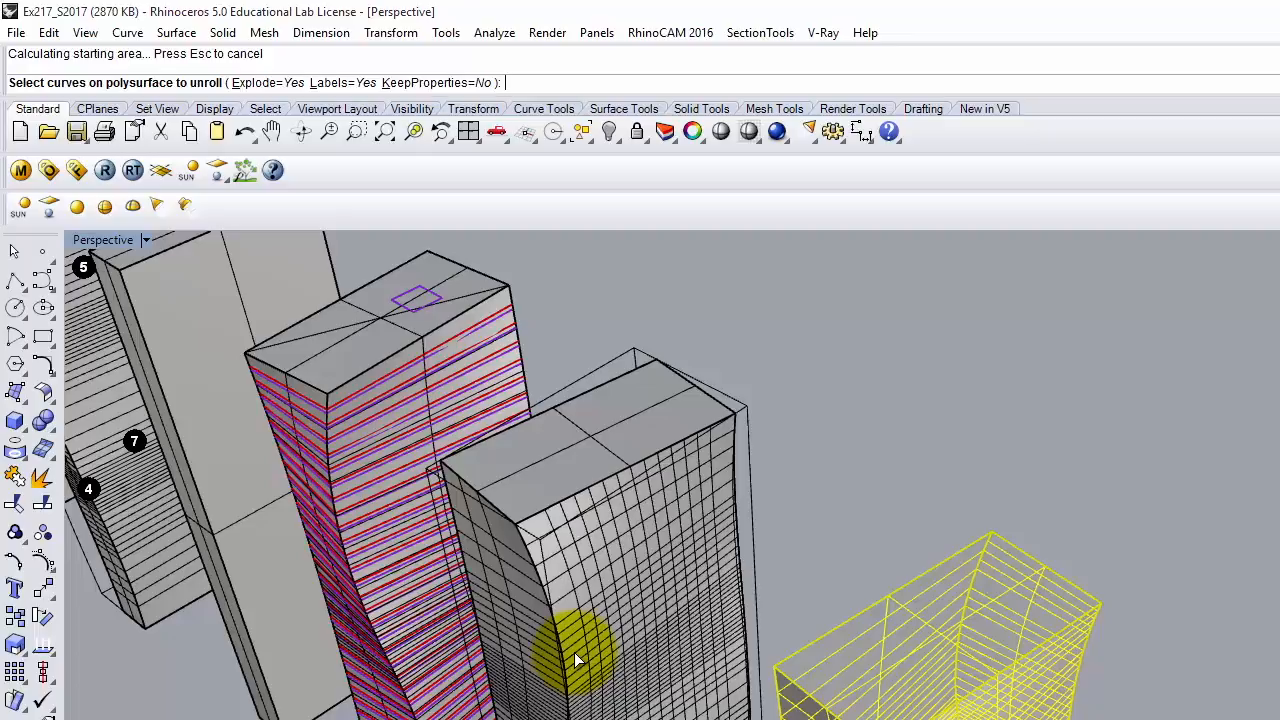
Examine the notched gridded tower's faces from several distances and angles for curvature in two directions, then leave the unroll command.
{"action": "scroll", "coordinate": [1140, 484], "scroll_direction": "down", "scroll_amount": 7}
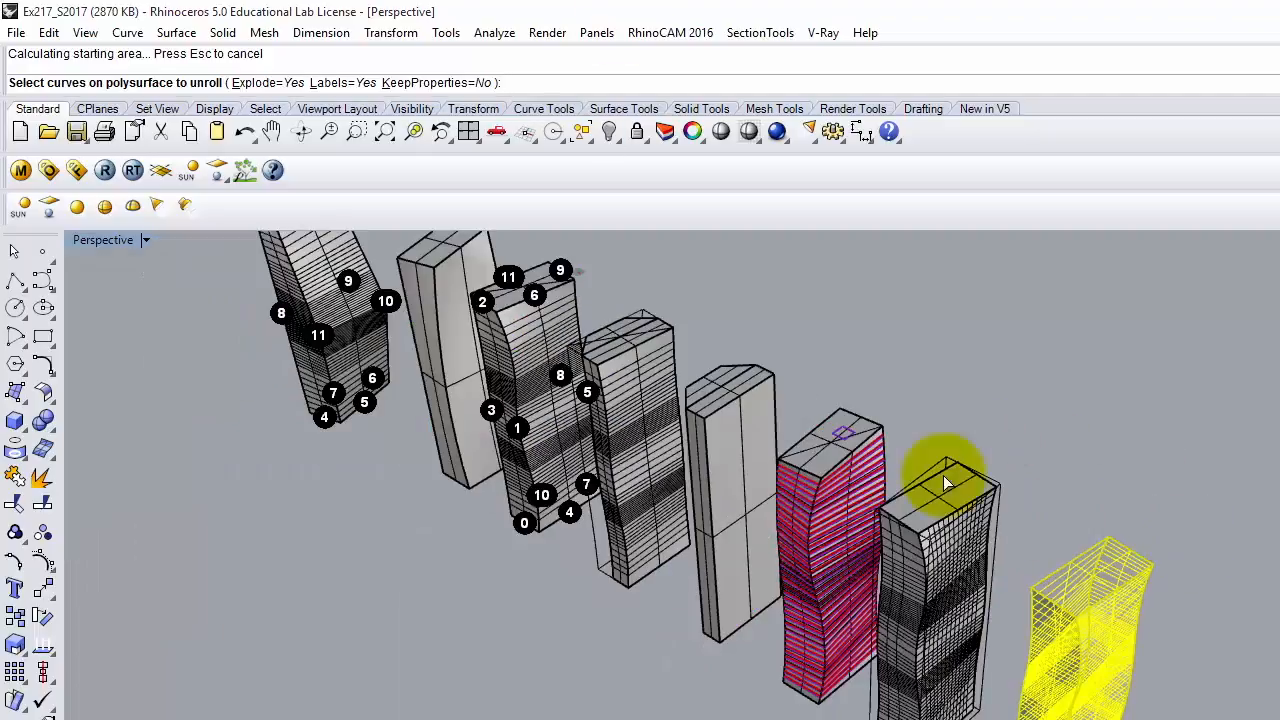
{"action": "scroll", "coordinate": [628, 285], "scroll_direction": "up", "scroll_amount": 4}
{"action": "scroll", "coordinate": [762, 472], "scroll_direction": "down", "scroll_amount": 2}
{"action": "scroll", "coordinate": [438, 291], "scroll_direction": "up", "scroll_amount": 7}
{"action": "right_click_drag", "start_coordinate": [714, 374], "coordinate": [413, 368]}
{"action": "scroll", "coordinate": [413, 368], "scroll_direction": "down", "scroll_amount": 5}
{"action": "scroll", "coordinate": [744, 460], "scroll_direction": "up", "scroll_amount": 6}
{"action": "right_click_drag", "start_coordinate": [761, 488], "coordinate": [628, 434]}
{"action": "scroll", "coordinate": [609, 383], "scroll_direction": "down", "scroll_amount": 5}
{"action": "scroll", "coordinate": [654, 563], "scroll_direction": "up", "scroll_amount": 8}
{"action": "scroll", "coordinate": [648, 193], "scroll_direction": "down", "scroll_amount": 6}
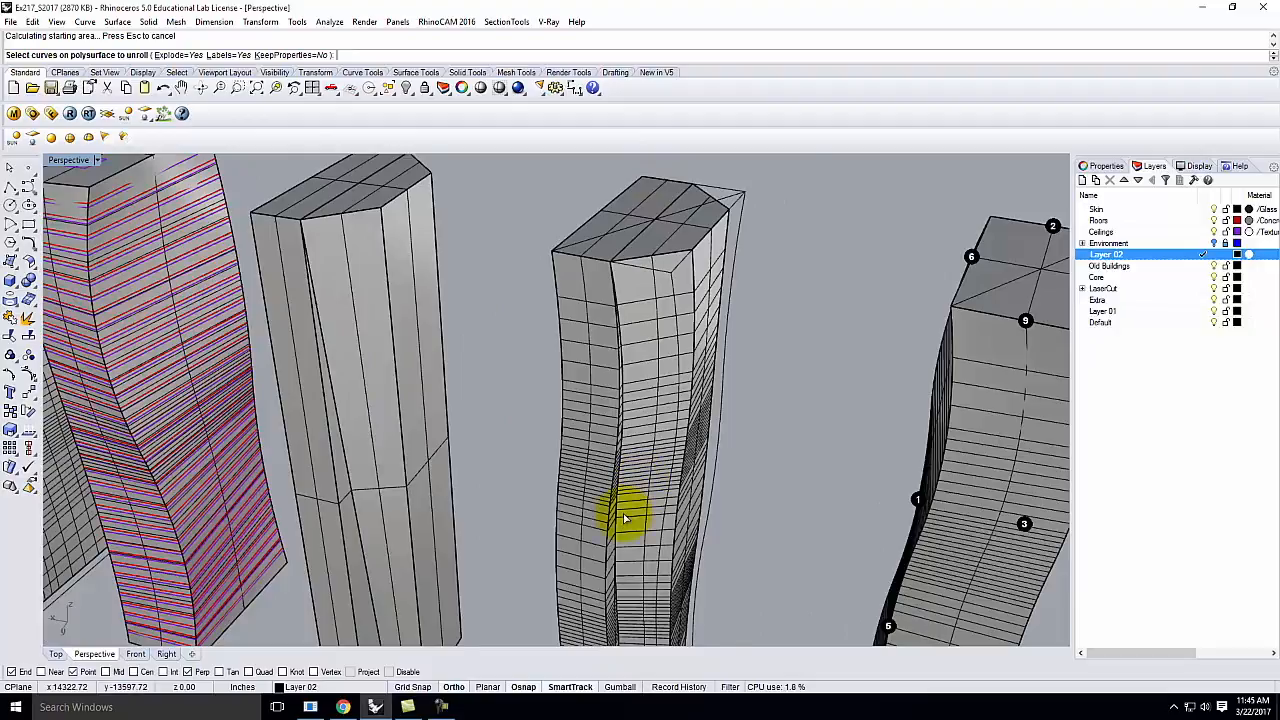
{"action": "scroll", "coordinate": [572, 510], "scroll_direction": "up", "scroll_amount": 4}
{"action": "scroll", "coordinate": [586, 337], "scroll_direction": "down", "scroll_amount": 3}
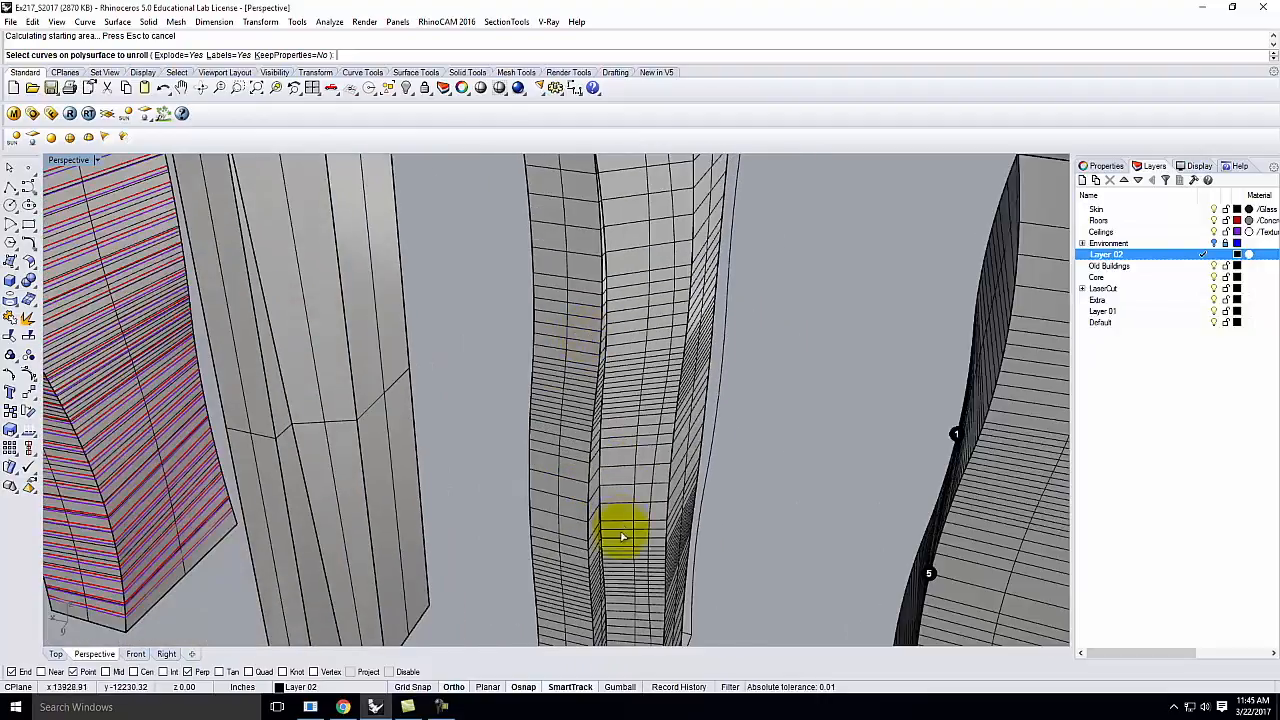
{"action": "scroll", "coordinate": [606, 356], "scroll_direction": "down", "scroll_amount": 4}
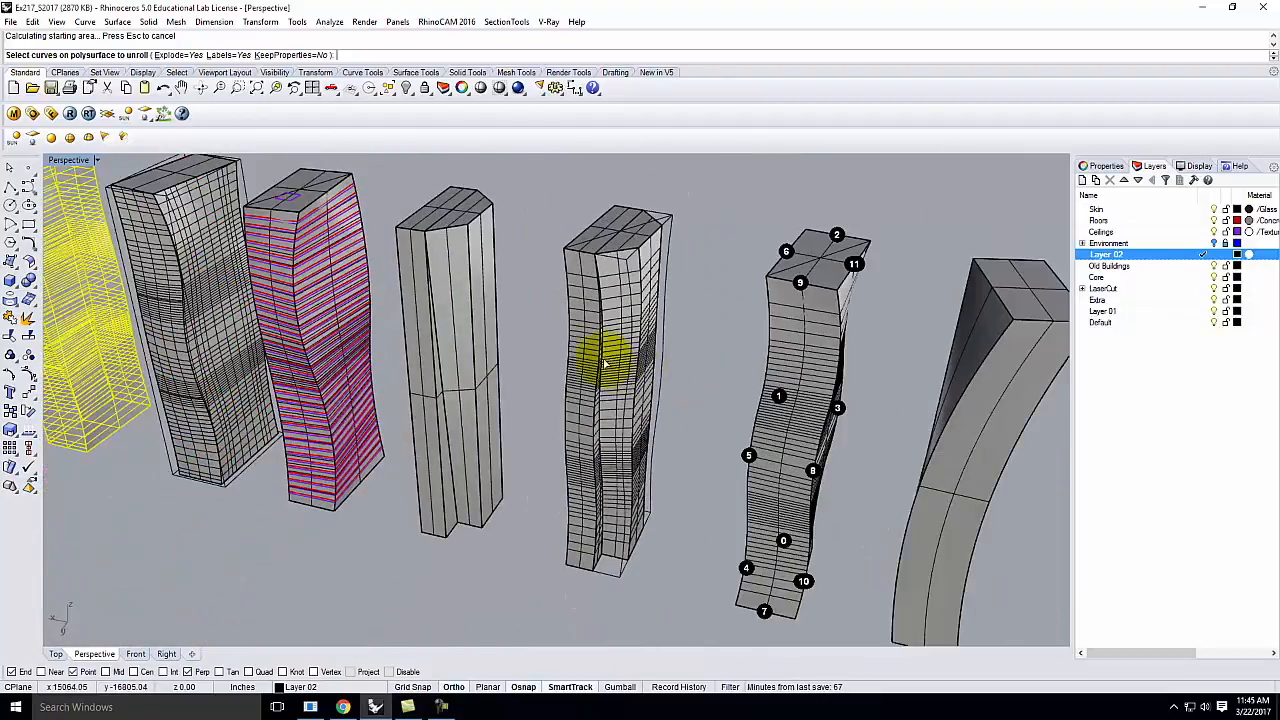
{"action": "key", "text": "Escape"}
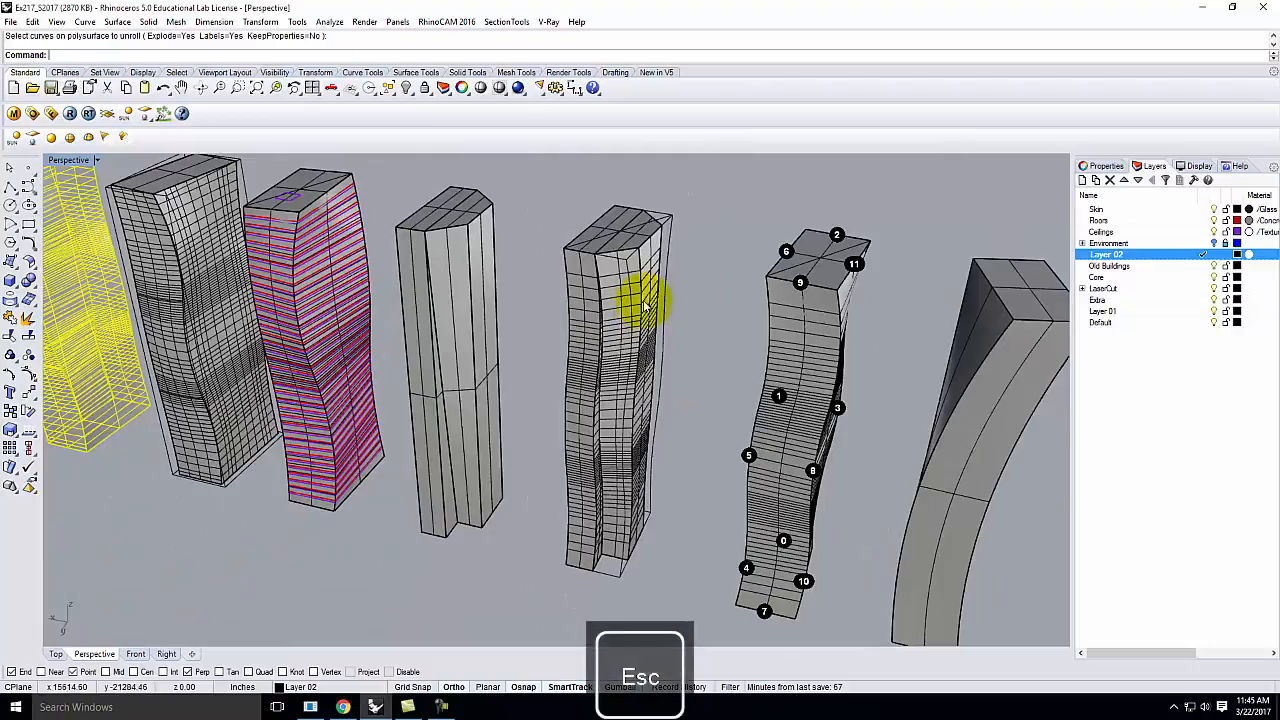
Unroll the notched gridded tower into flat pieces with explode and labels on.
{"action": "left_click", "coordinate": [620, 330]}
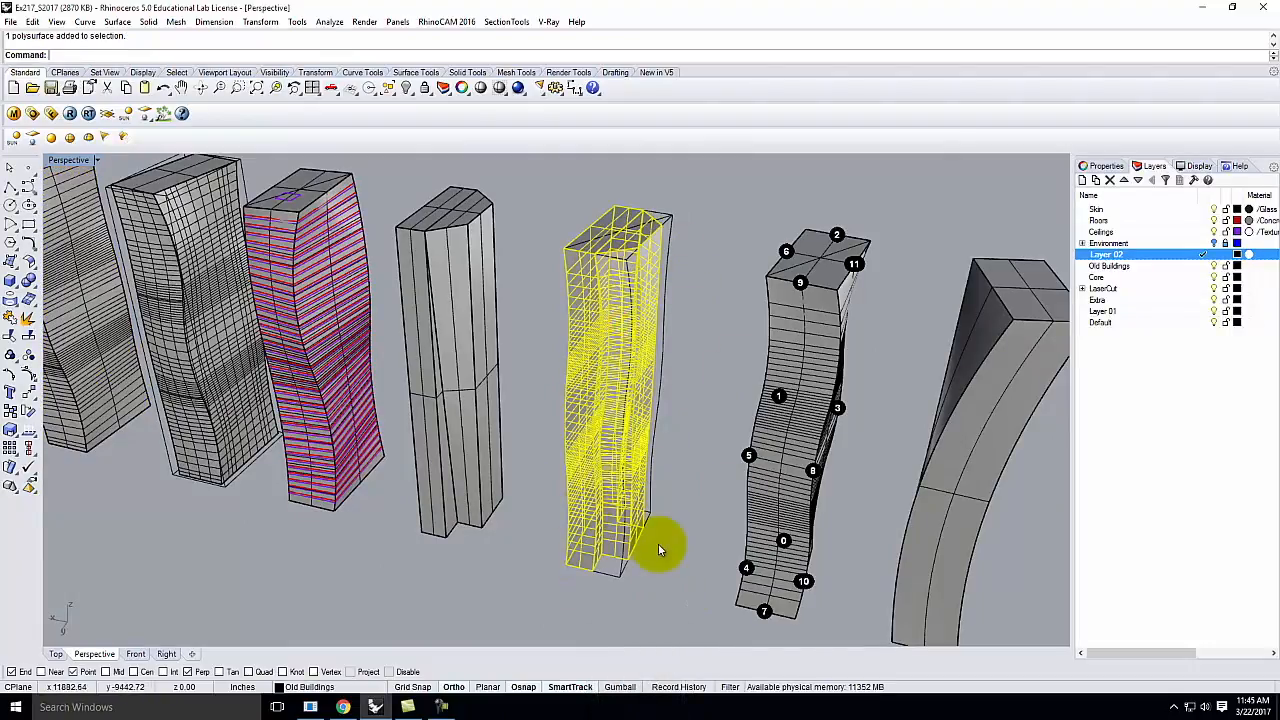
{"action": "type", "text": "unroll"}
{"action": "key", "text": "Return"}
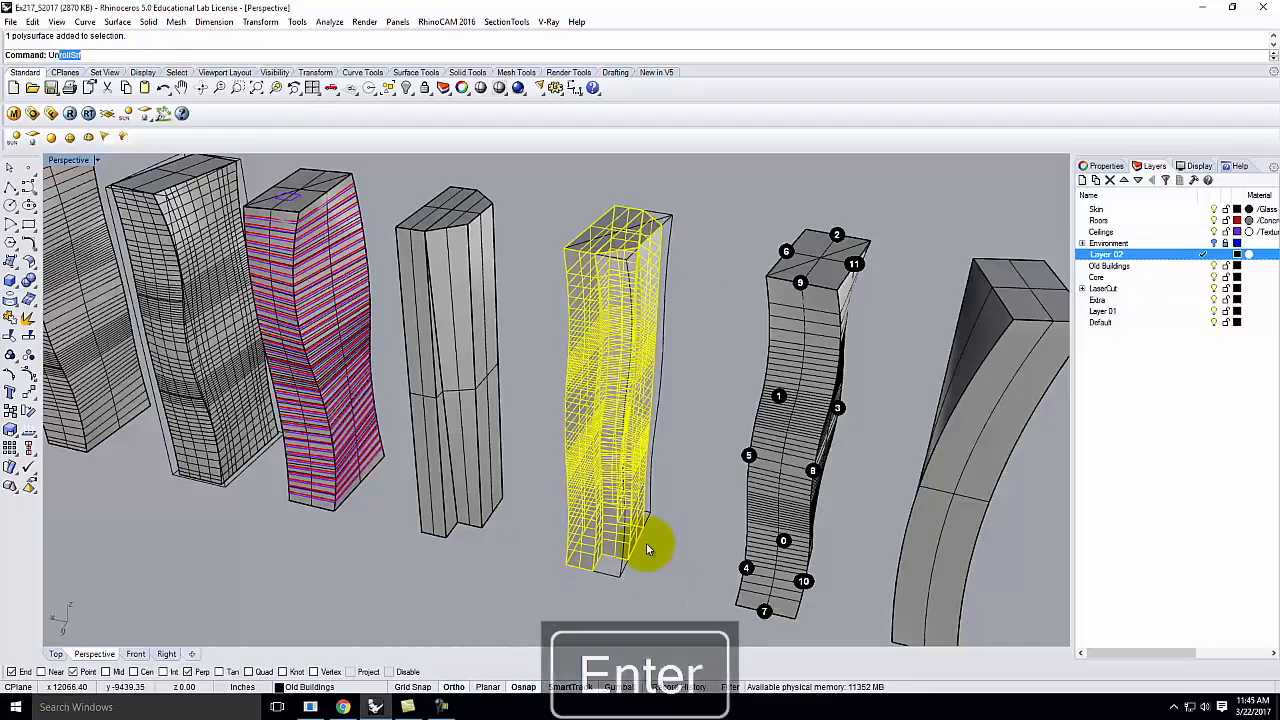
{"action": "key", "text": "Return"}
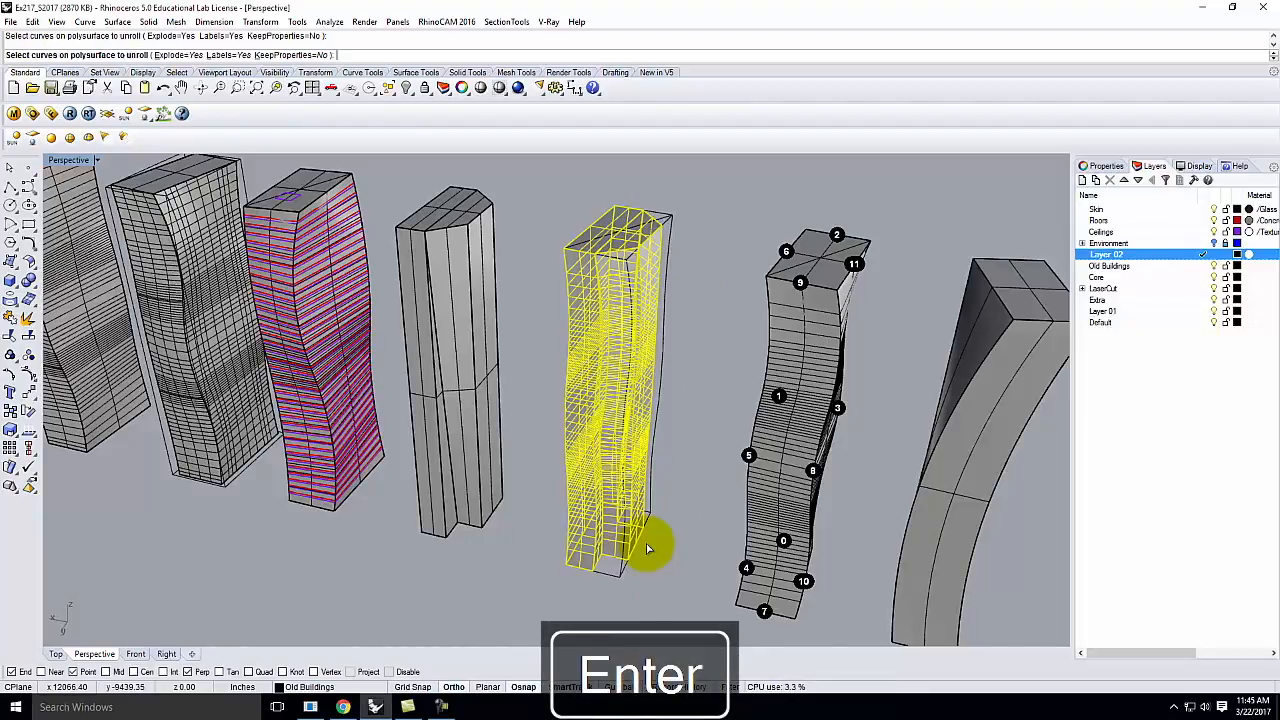
{"action": "scroll", "coordinate": [645, 548], "scroll_direction": "down", "scroll_amount": 10}
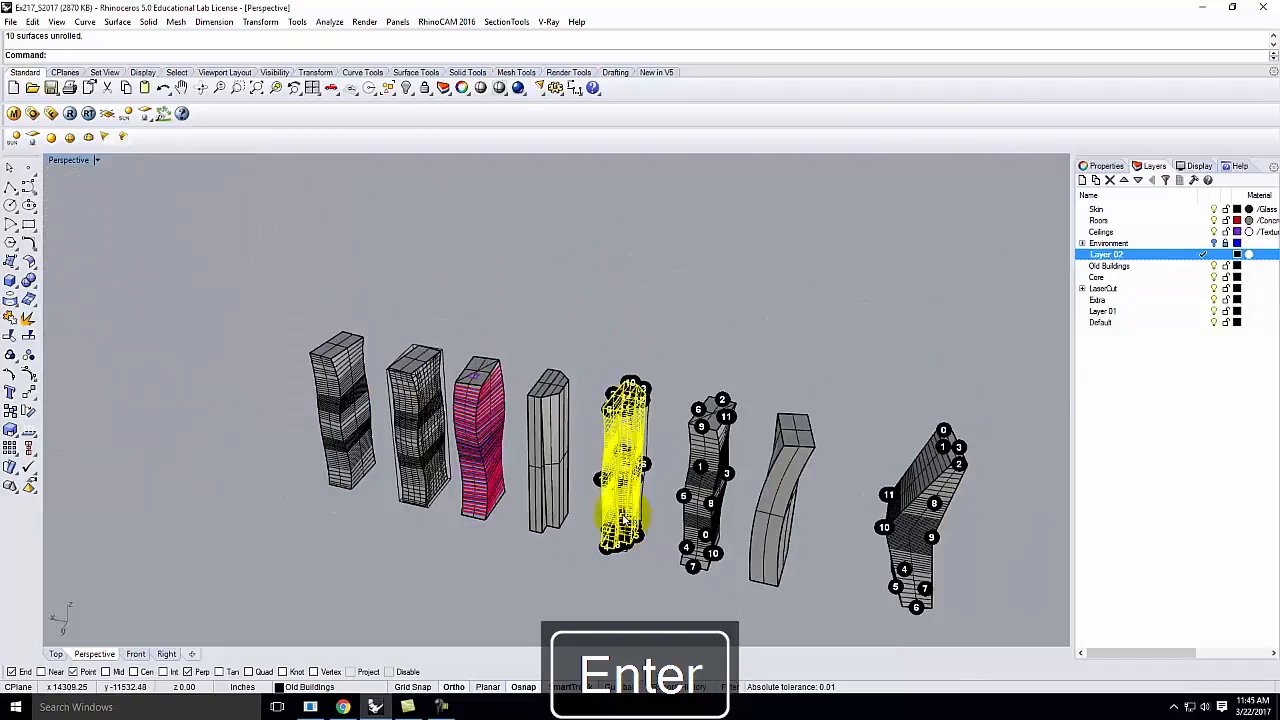
{"action": "scroll", "coordinate": [575, 495], "scroll_direction": "up", "scroll_amount": 5}
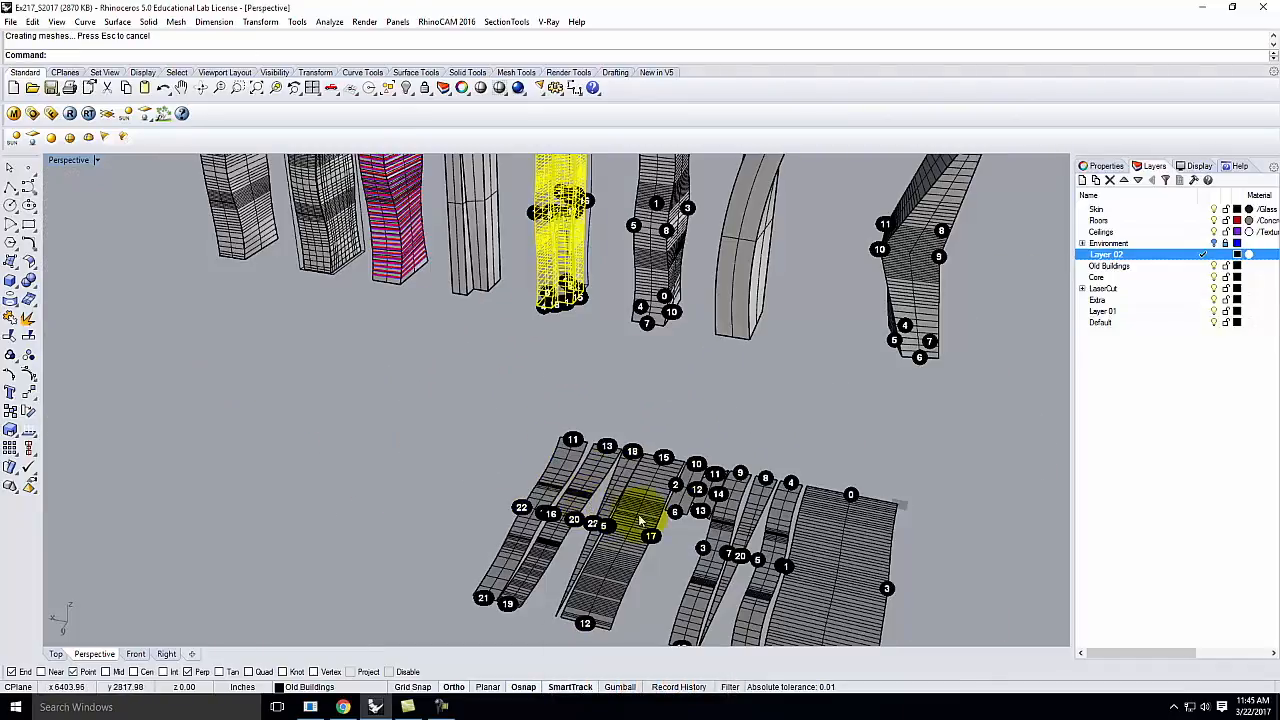
Move all the unrolled pieces of the notched tower with their labels, in the top view, to an empty area away from the towers.
{"action": "scroll", "coordinate": [476, 419], "scroll_direction": "down", "scroll_amount": 3}
{"action": "left_click_drag", "start_coordinate": [431, 391], "coordinate": [708, 618]}
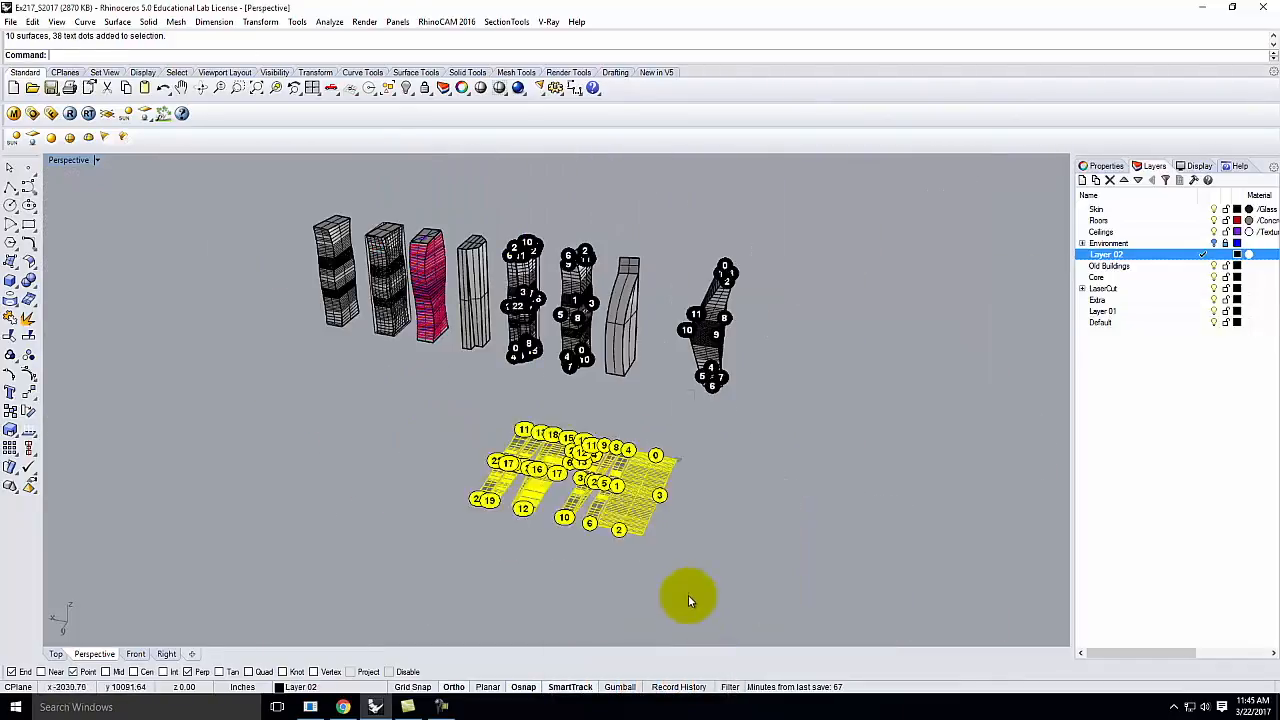
{"action": "double_click", "coordinate": [62, 160]}
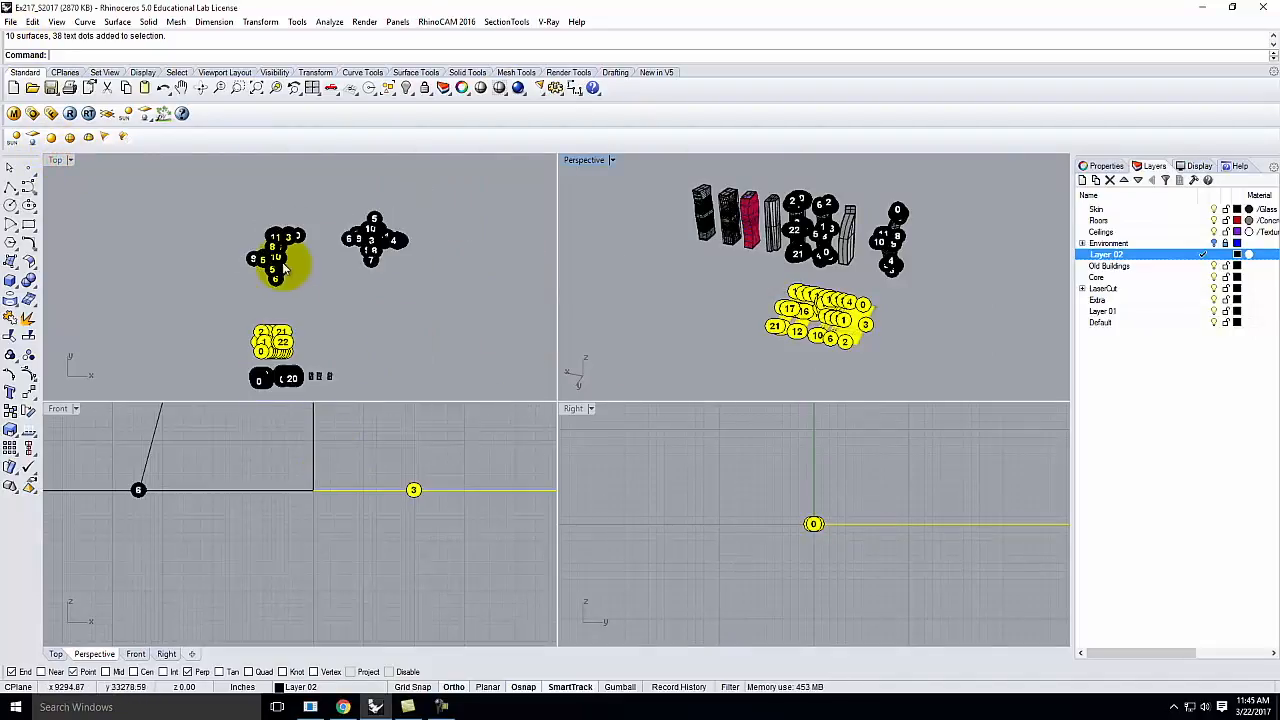
{"action": "double_click", "coordinate": [57, 161]}
{"action": "scroll", "coordinate": [540, 590], "scroll_direction": "up", "scroll_amount": 5}
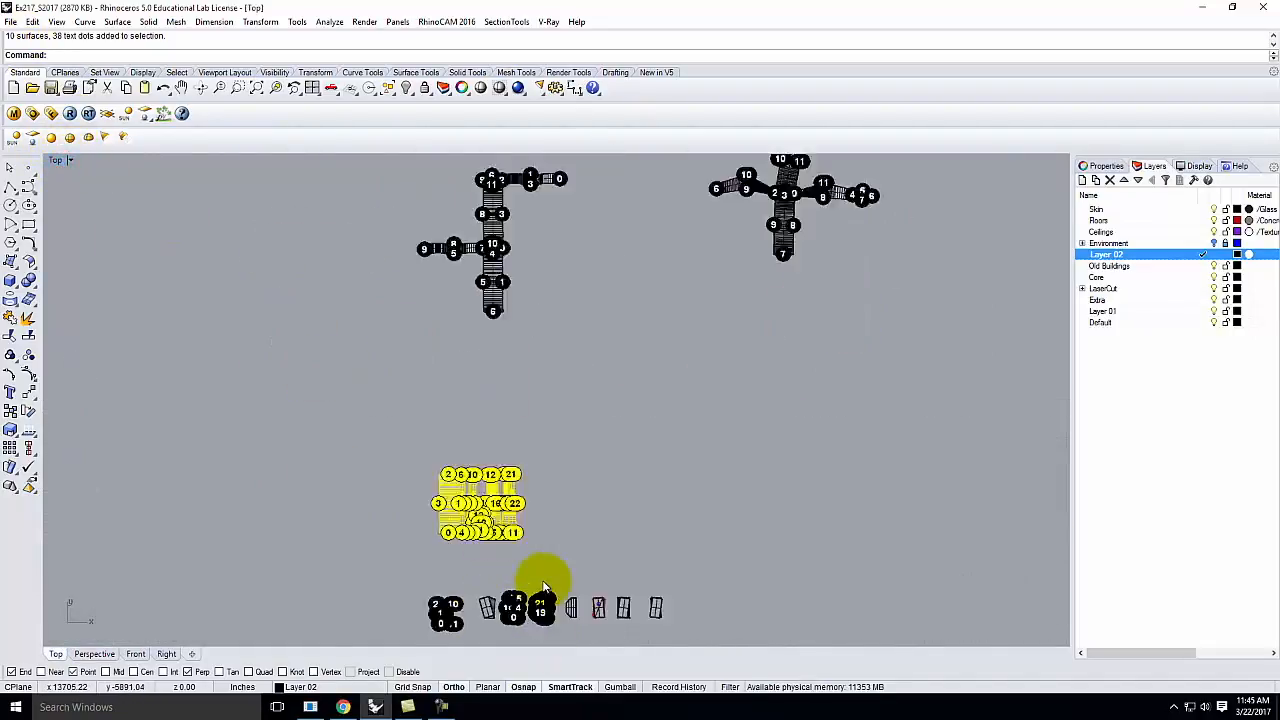
{"action": "key", "text": "Return"}
{"action": "left_click", "coordinate": [299, 480]}
{"action": "scroll", "coordinate": [186, 500], "scroll_direction": "down", "scroll_amount": 4}
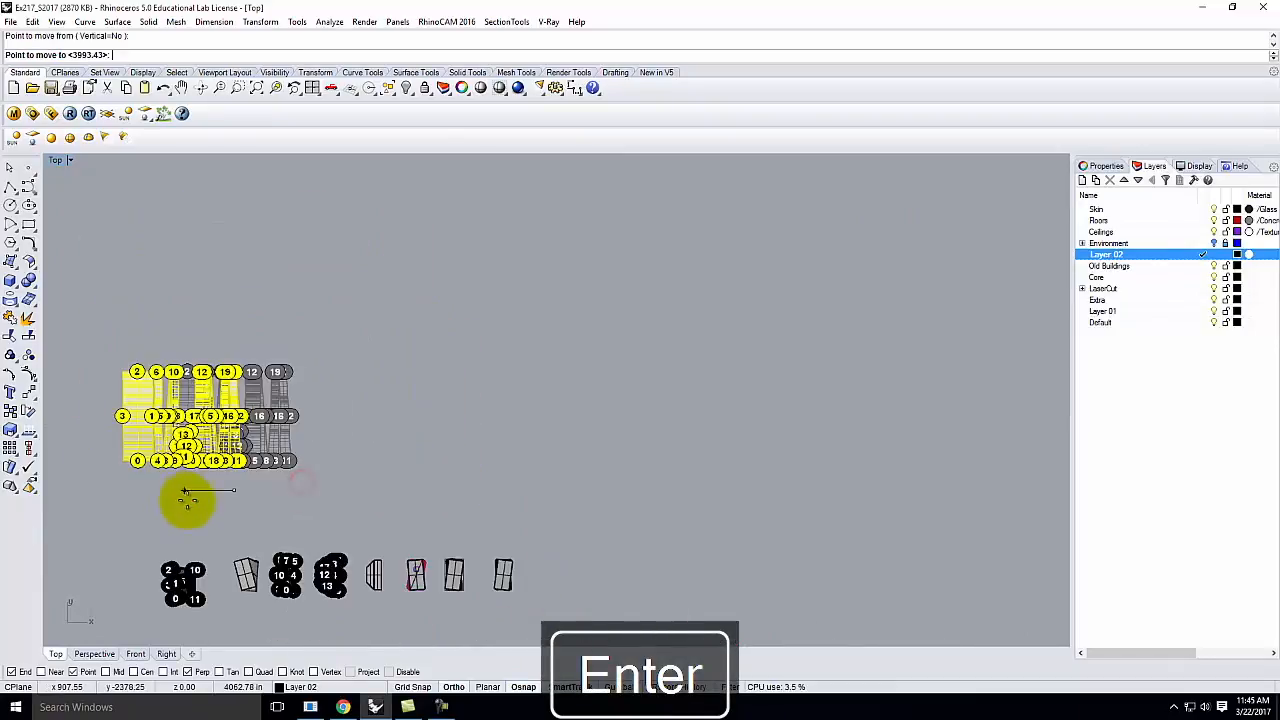
{"action": "left_click", "coordinate": [742, 507]}
{"action": "key", "text": "Escape"}
Move the small rectangular cap piece so its lower right corner meets the upper left corner of the wide strip.
{"action": "scroll", "coordinate": [838, 480], "scroll_direction": "up", "scroll_amount": 6}
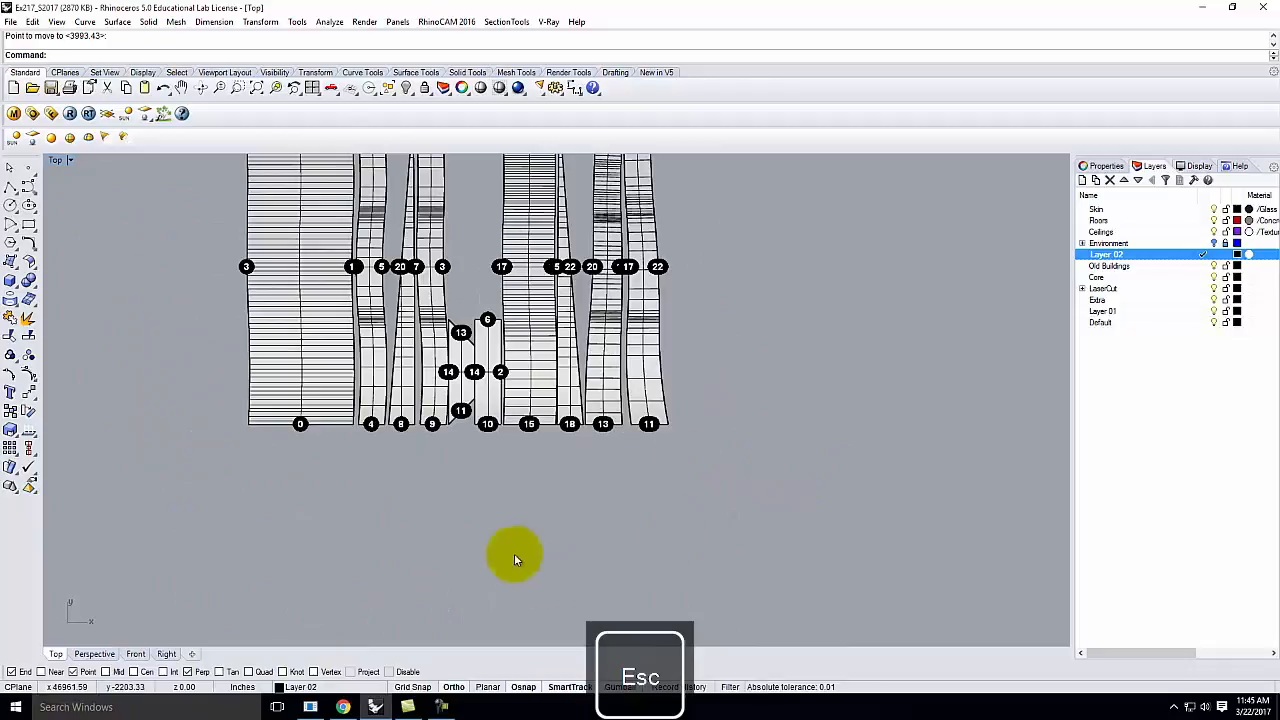
{"action": "scroll", "coordinate": [334, 594], "scroll_direction": "down", "scroll_amount": 3}
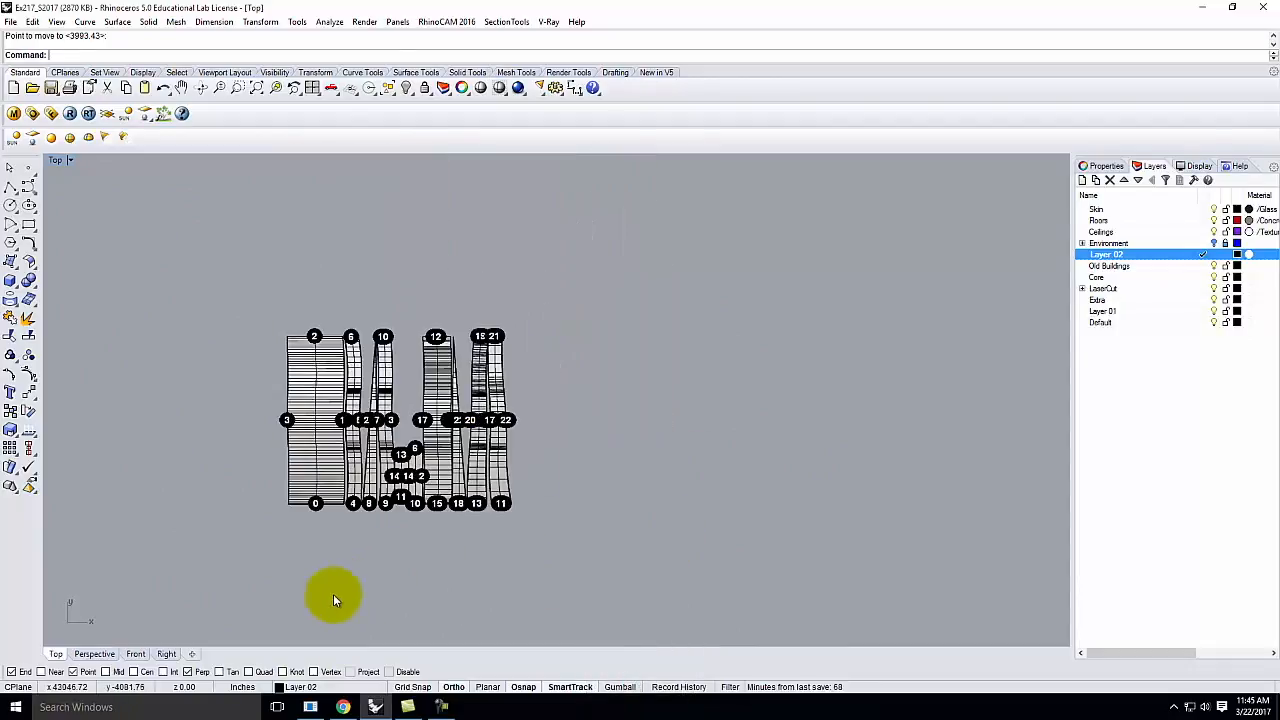
{"action": "scroll", "coordinate": [266, 432], "scroll_direction": "up", "scroll_amount": 2}
{"action": "scroll", "coordinate": [490, 495], "scroll_direction": "up", "scroll_amount": 3}
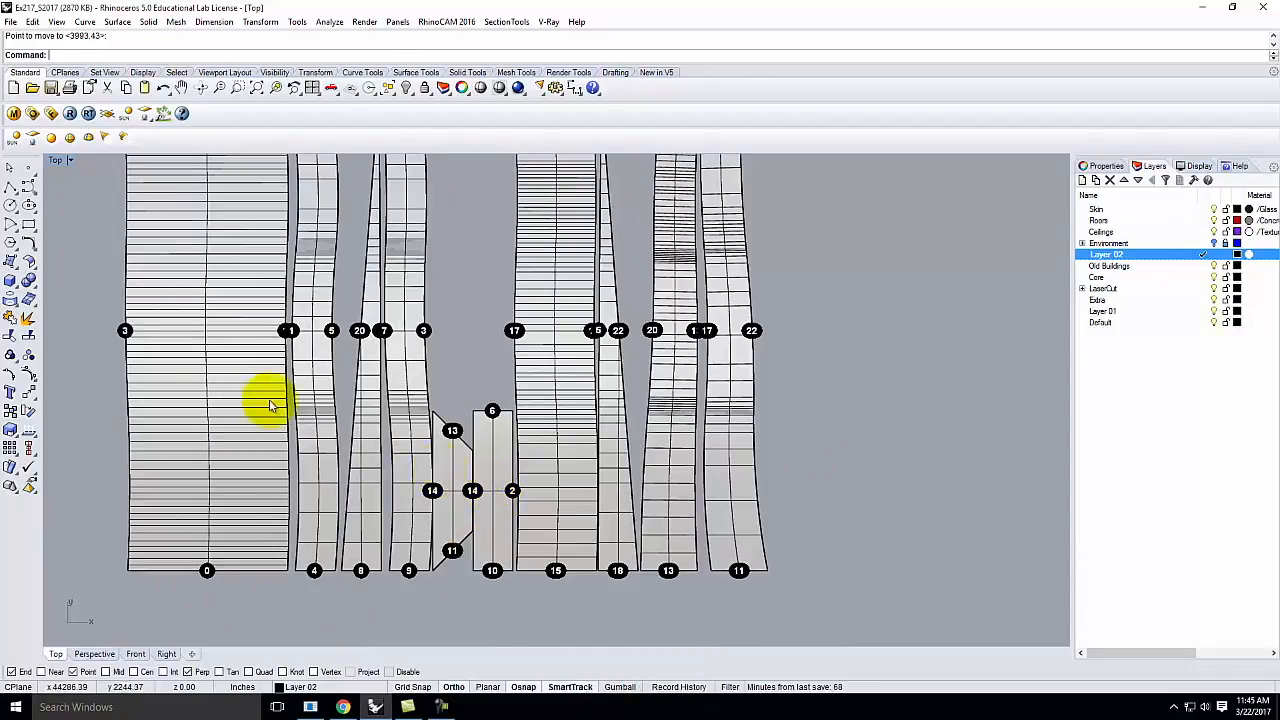
{"action": "left_click", "coordinate": [482, 488]}
{"action": "key", "text": "Return"}
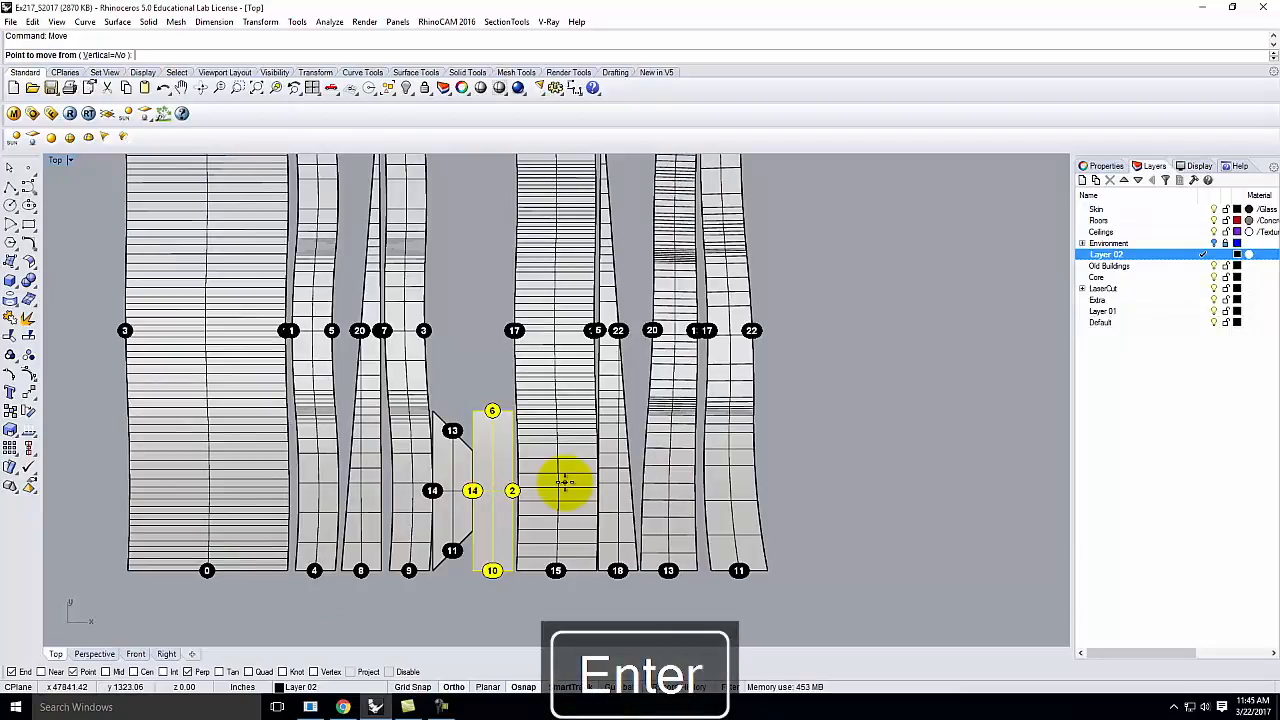
{"action": "left_click", "coordinate": [512, 571]}
{"action": "scroll", "coordinate": [562, 603], "scroll_direction": "down", "scroll_amount": 2}
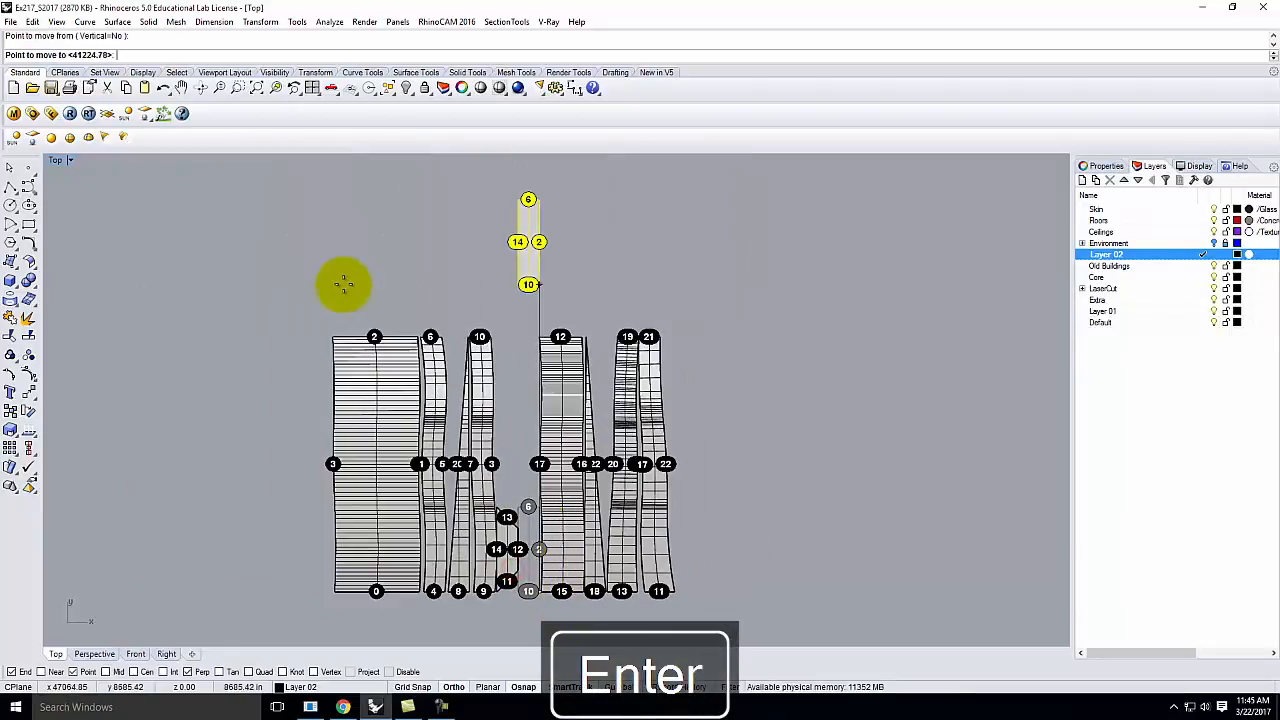
{"action": "left_click", "coordinate": [338, 341]}
Rotate the rectangular cap piece about the shared corner so its edge 2 lies along the wide strip's matching edge 2.
{"action": "type", "text": "rotate"}
{"action": "key", "text": "Return"}
{"action": "scroll", "coordinate": [328, 310], "scroll_direction": "up", "scroll_amount": 3}
{"action": "left_click", "coordinate": [336, 365]}
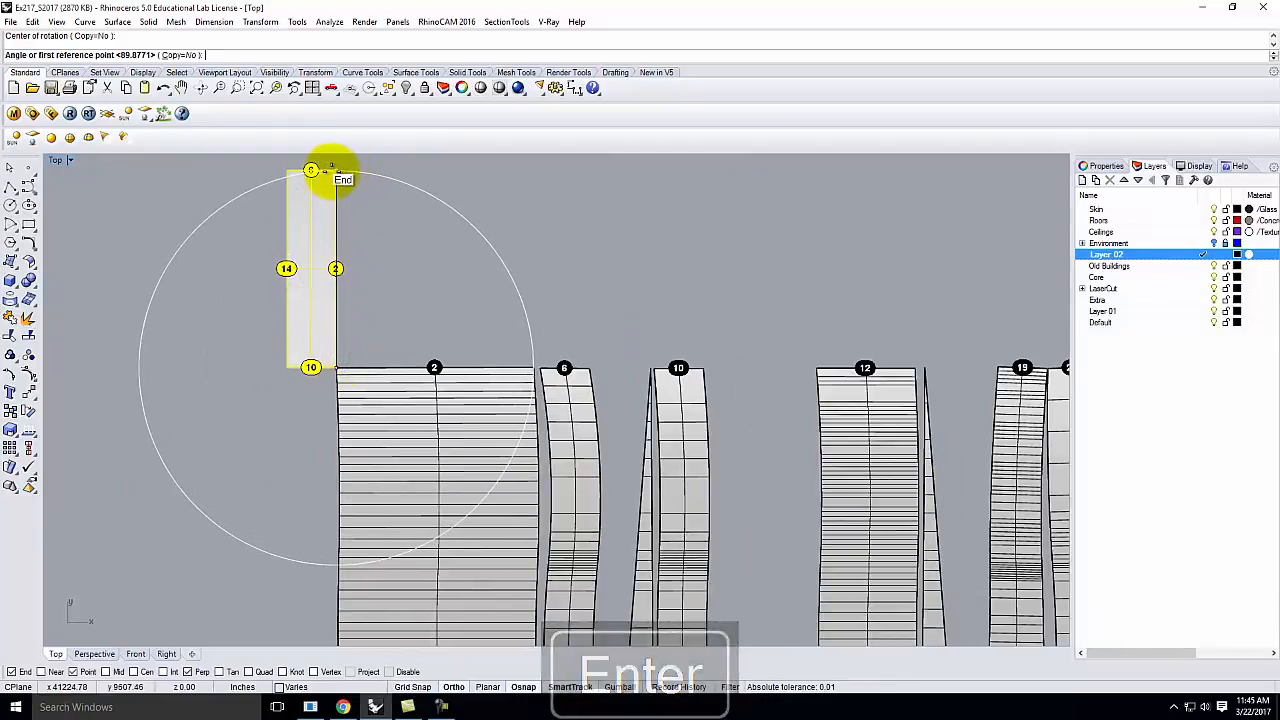
{"action": "left_click", "coordinate": [336, 173]}
{"action": "left_click", "coordinate": [563, 323]}
{"action": "scroll", "coordinate": [392, 243], "scroll_direction": "down", "scroll_amount": 2}
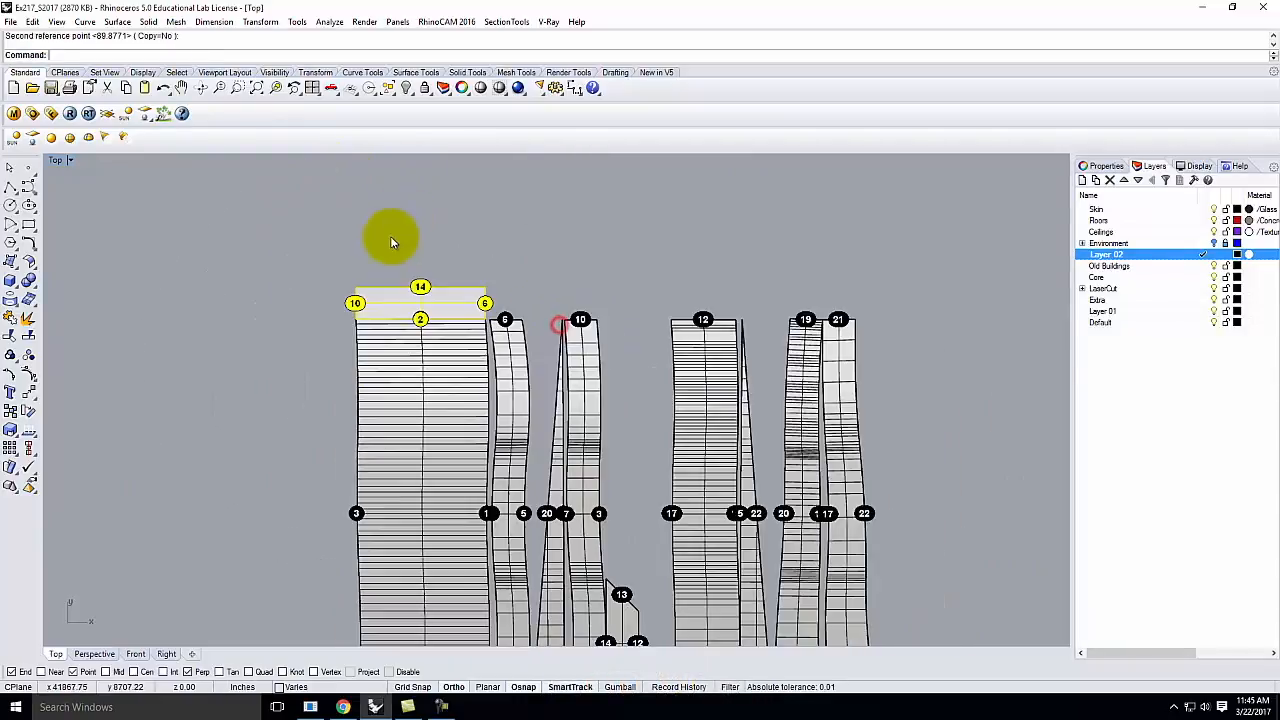
Start moving the narrow curved strip with edges 1, 5 and 6 that stands next to the wide strip.
{"action": "left_click", "coordinate": [515, 330]}
{"action": "type", "text": "M"}
{"action": "key", "text": "Return"}
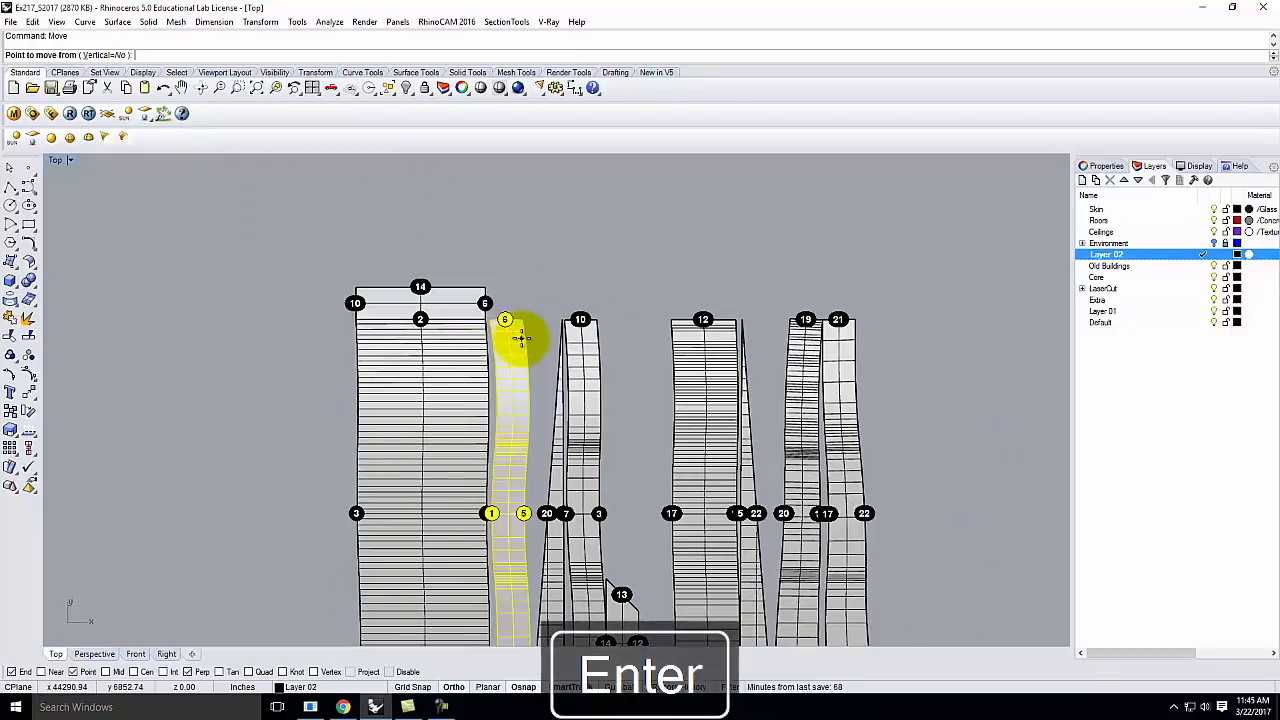
Move the unrolled strip labelled 6 so its upper corner meets the wide panel's corner below edge 6.
{"action": "left_click", "coordinate": [503, 321]}
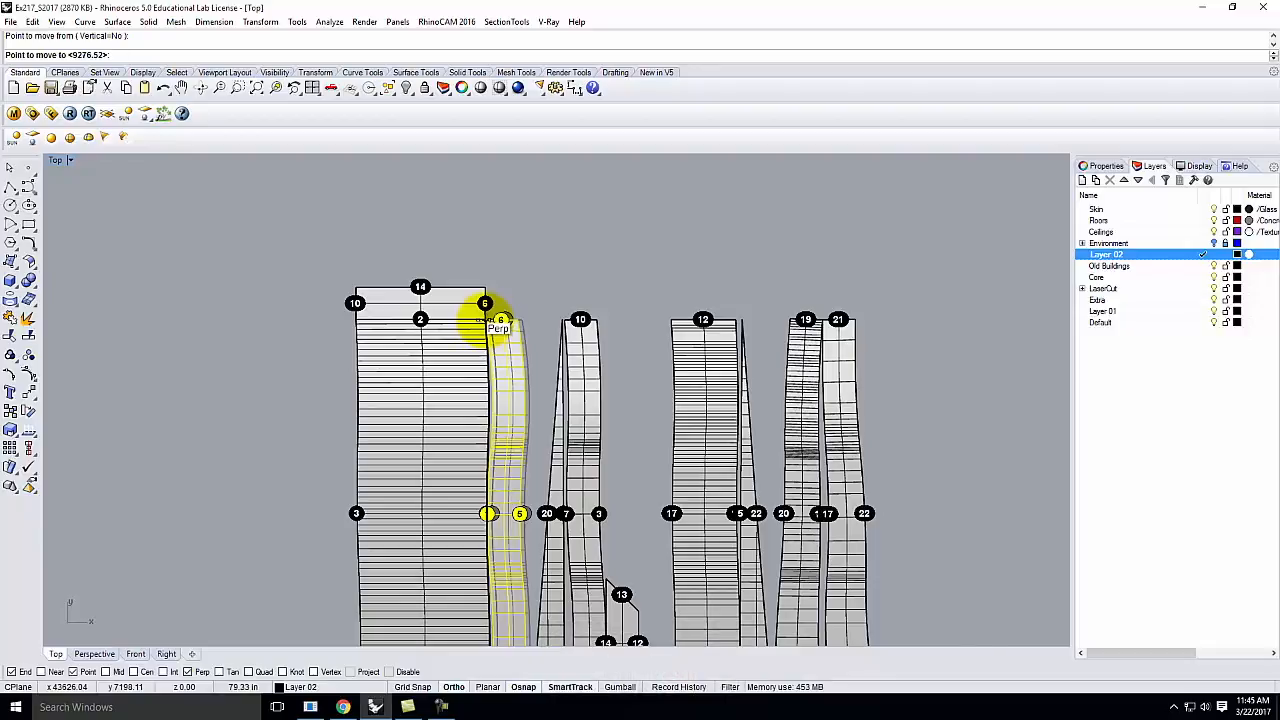
{"action": "scroll", "coordinate": [485, 322], "scroll_direction": "up", "scroll_amount": 4}
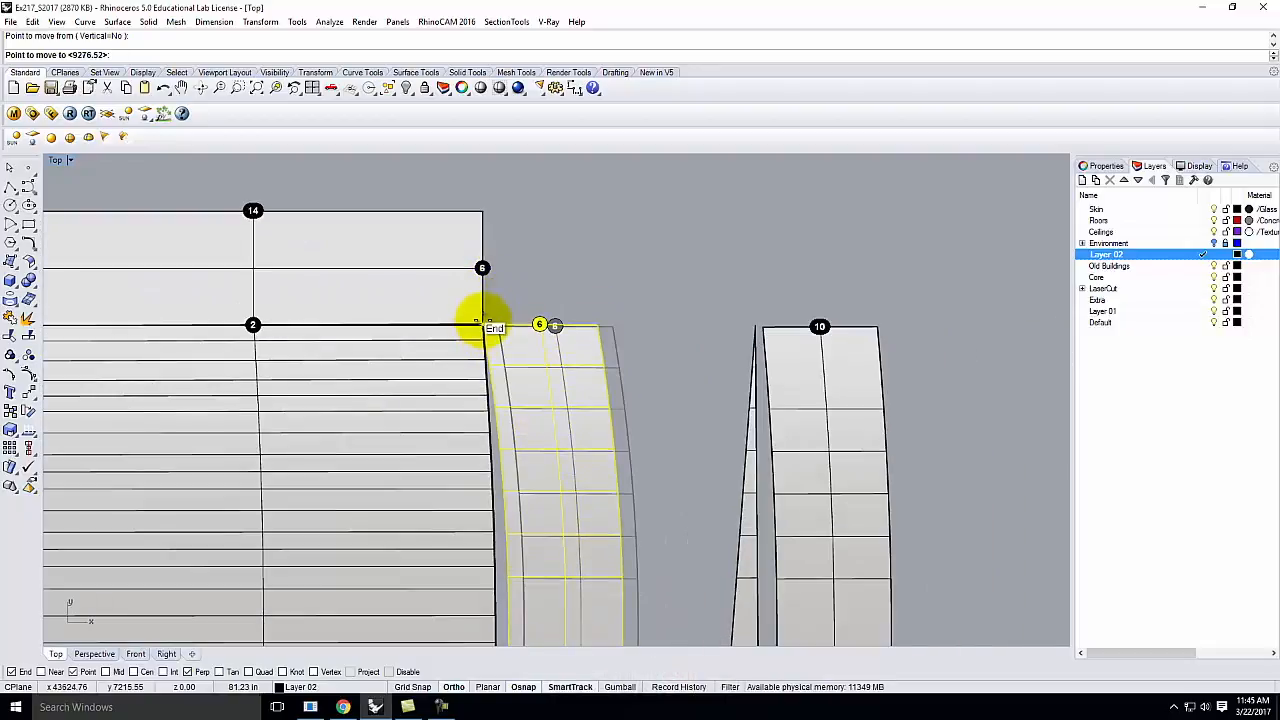
{"action": "left_click", "coordinate": [486, 322]}
Rotate the strip about the shared corner so its short edge 6 lines up with the matching edge 6 of the wide panel.
{"action": "type", "text": "rotate"}
{"action": "key", "text": "Return"}
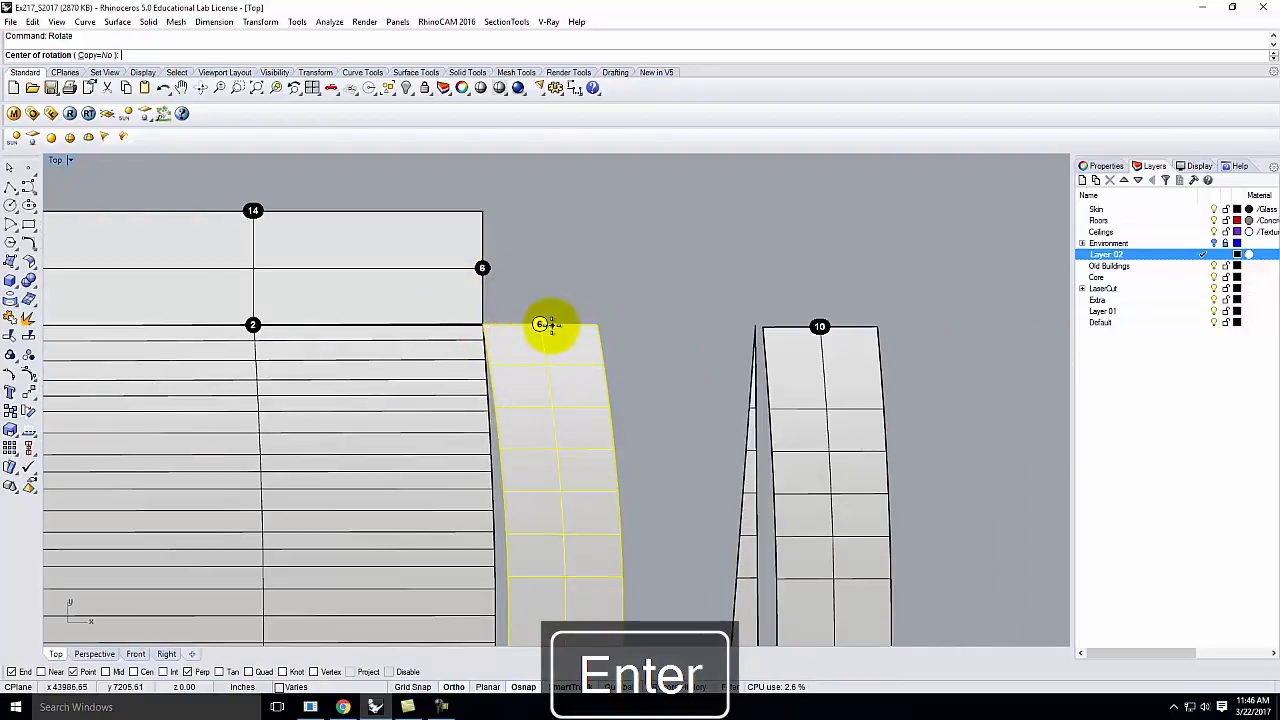
{"action": "left_click", "coordinate": [486, 325]}
{"action": "left_click", "coordinate": [593, 323]}
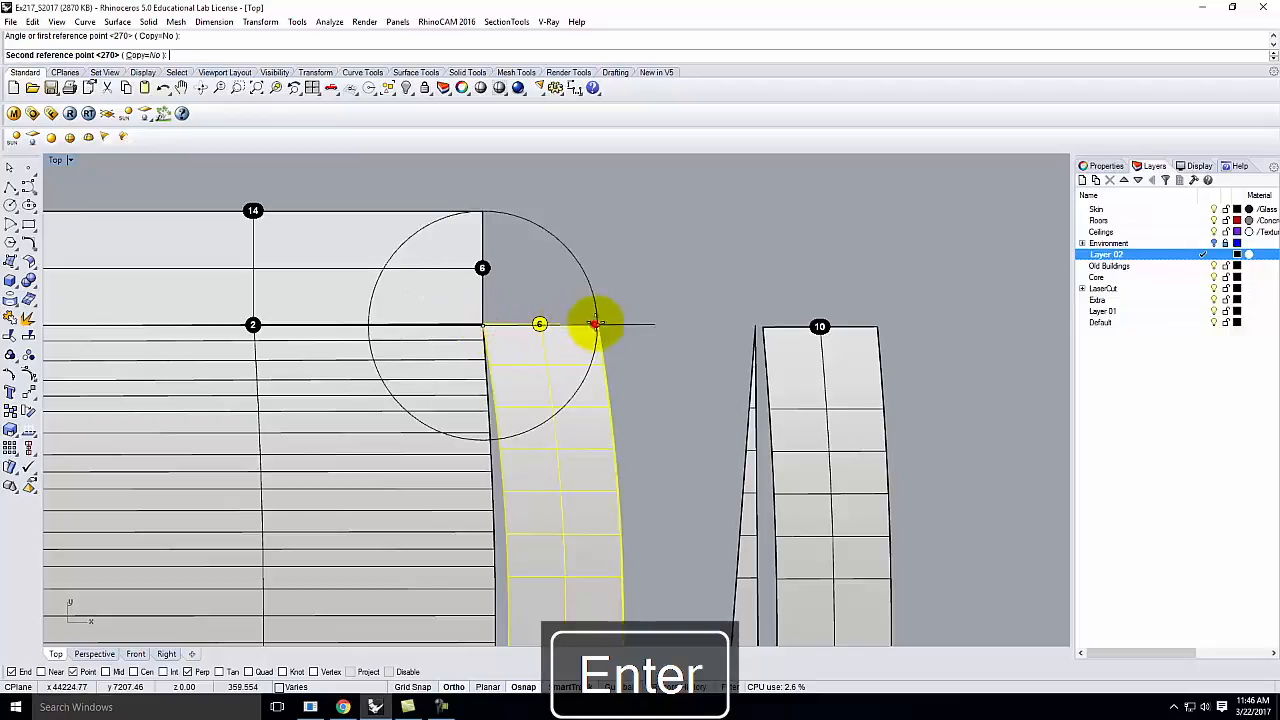
{"action": "left_click", "coordinate": [500, 214]}
{"action": "scroll", "coordinate": [385, 383], "scroll_direction": "down", "scroll_amount": 2}
{"action": "scroll", "coordinate": [409, 354], "scroll_direction": "down", "scroll_amount": 1}
{"action": "scroll", "coordinate": [405, 385], "scroll_direction": "up", "scroll_amount": 8}
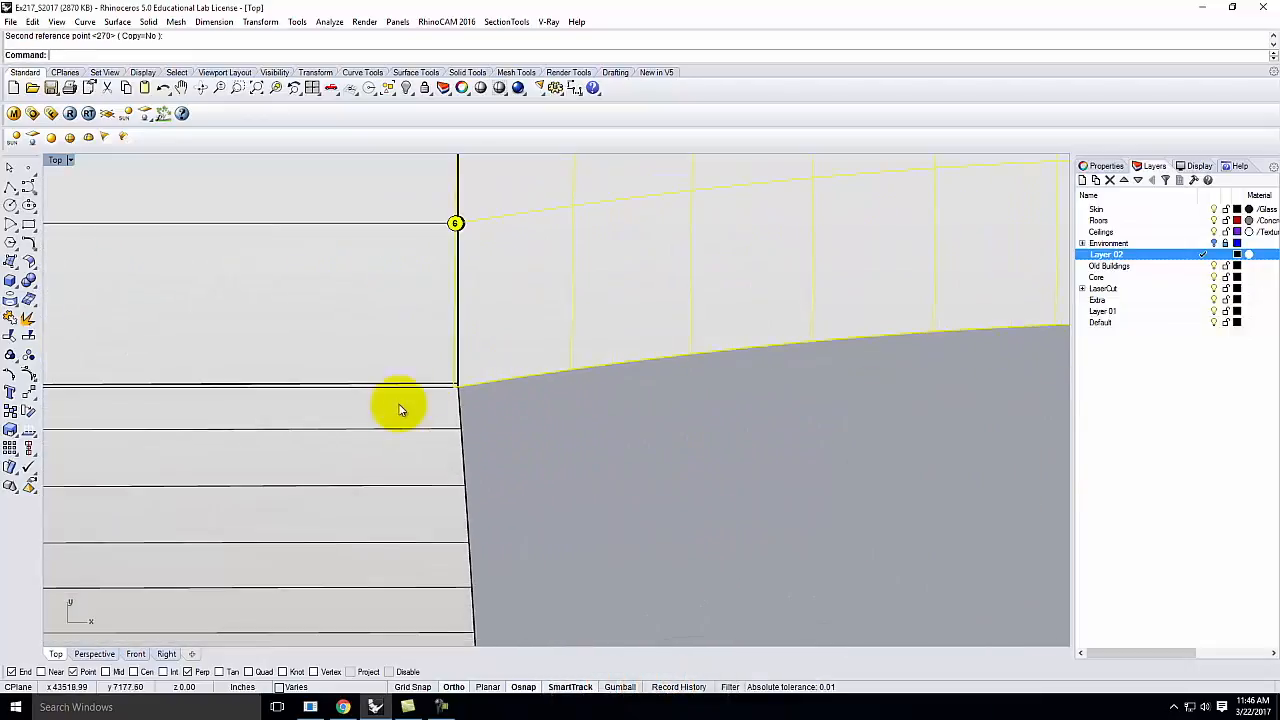
{"action": "left_click", "coordinate": [453, 371]}
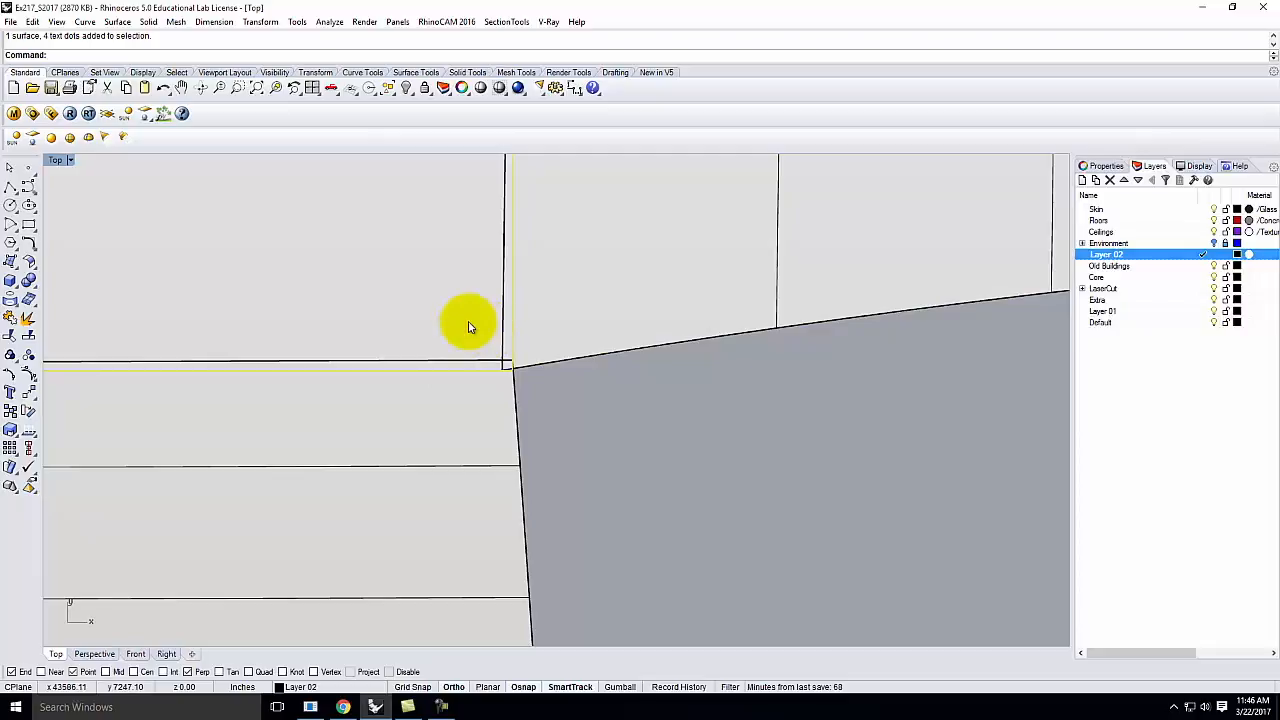
{"action": "scroll", "coordinate": [470, 337], "scroll_direction": "down", "scroll_amount": 8}
{"action": "key", "text": "Escape"}
Restore the four-viewport layout and maximize the Perspective view of the towers.
{"action": "scroll", "coordinate": [614, 329], "scroll_direction": "down", "scroll_amount": 5}
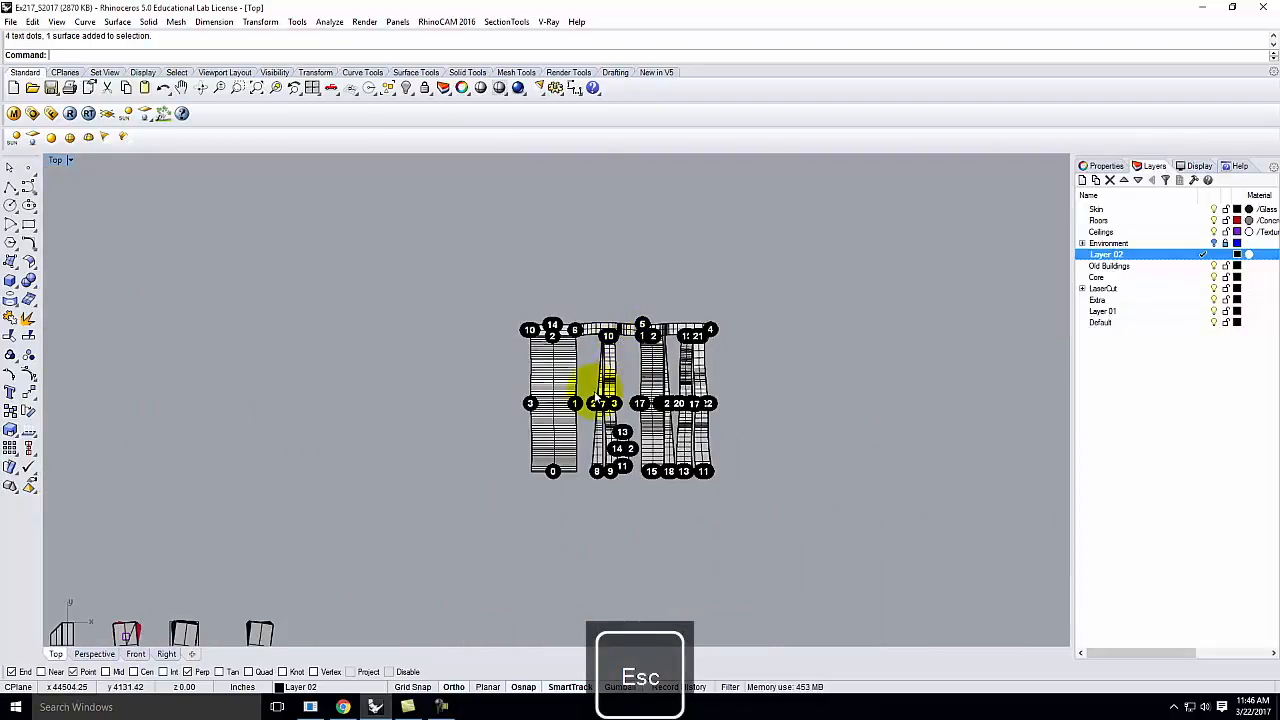
{"action": "scroll", "coordinate": [607, 420], "scroll_direction": "up", "scroll_amount": 5}
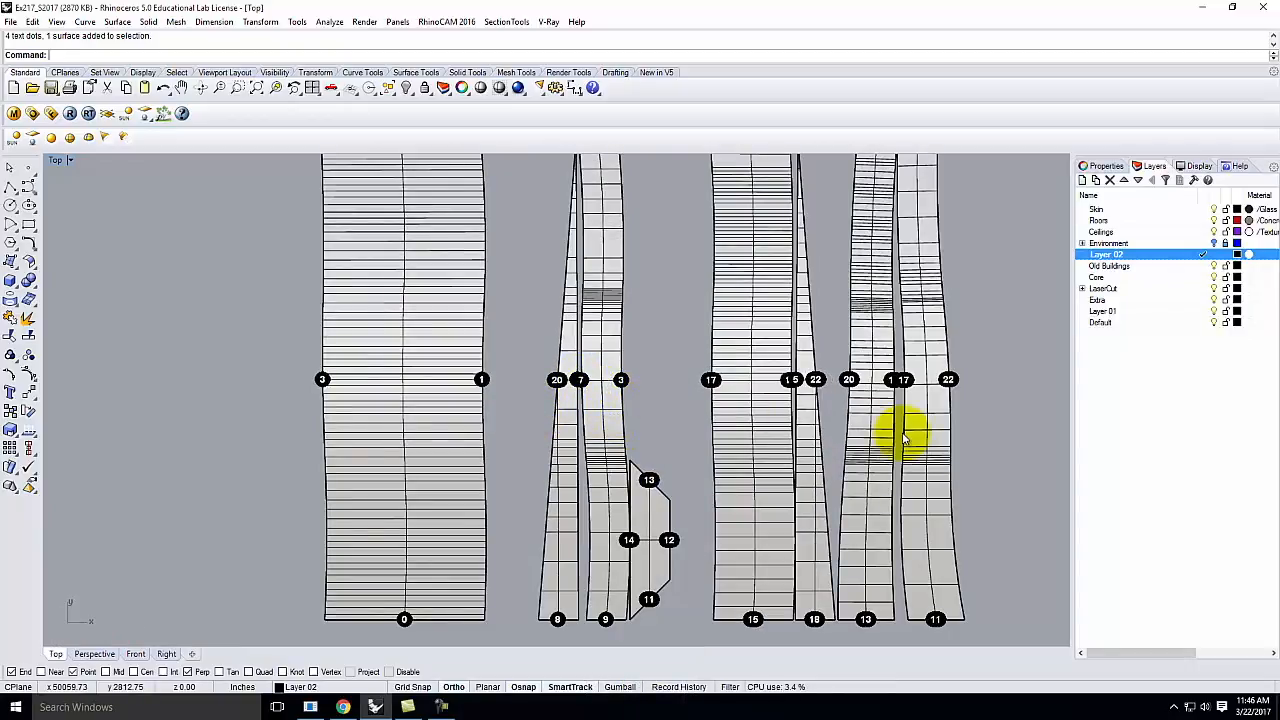
{"action": "scroll", "coordinate": [700, 400], "scroll_direction": "down", "scroll_amount": 6}
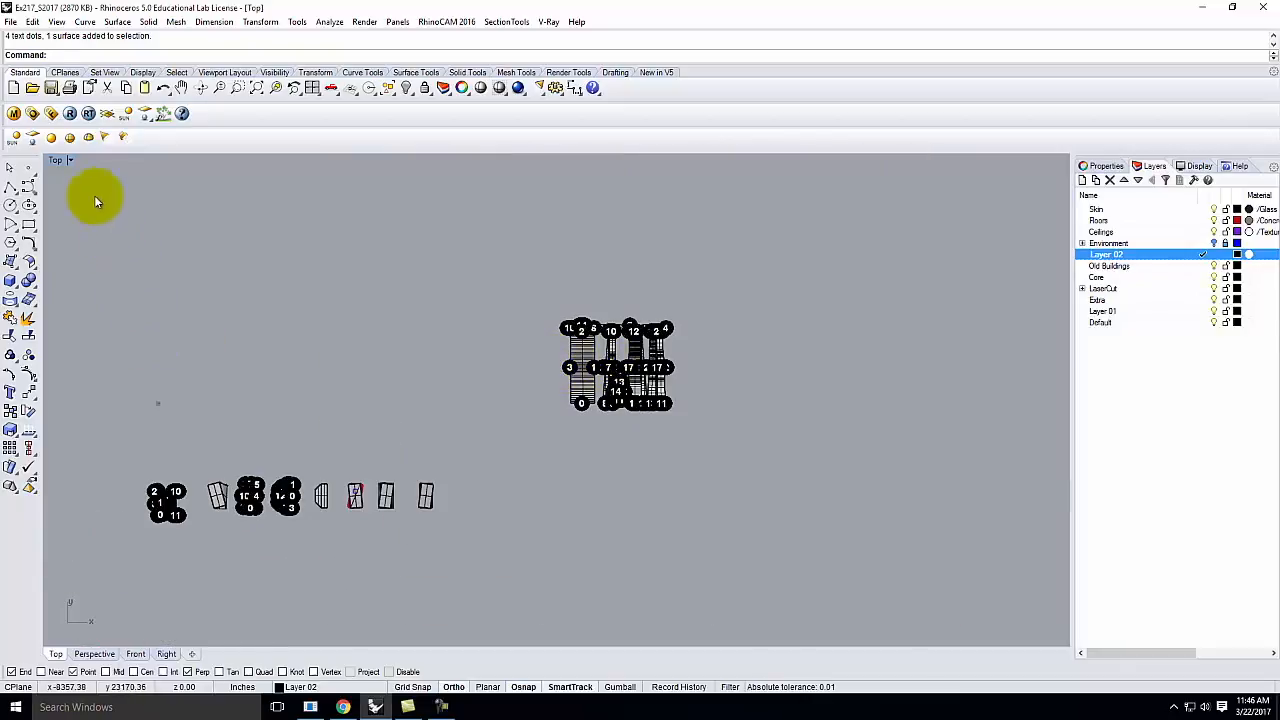
{"action": "double_click", "coordinate": [55, 160]}
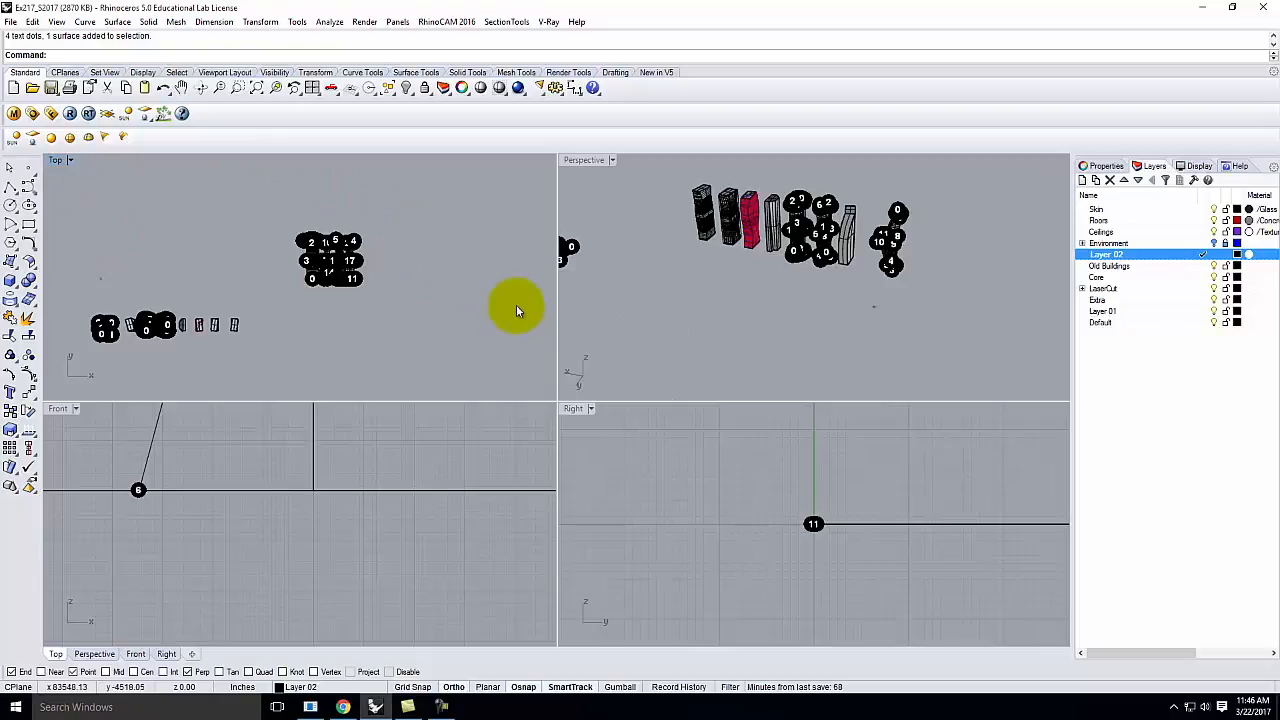
{"action": "double_click", "coordinate": [584, 161]}
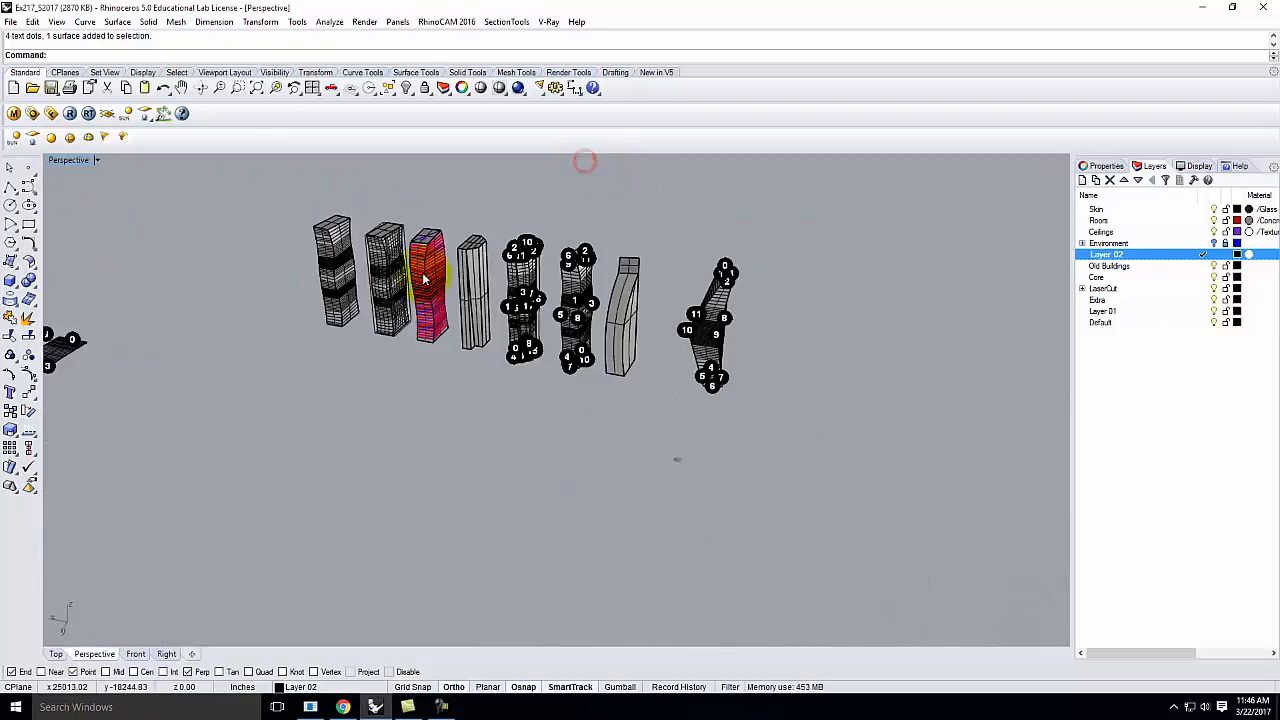
Examine the tower with the red and purple floor lines, selecting its control cage and its skin polysurface.
{"action": "scroll", "coordinate": [450, 251], "scroll_direction": "up", "scroll_amount": 5}
{"action": "scroll", "coordinate": [561, 409], "scroll_direction": "down", "scroll_amount": 4}
{"action": "scroll", "coordinate": [446, 303], "scroll_direction": "up", "scroll_amount": 5}
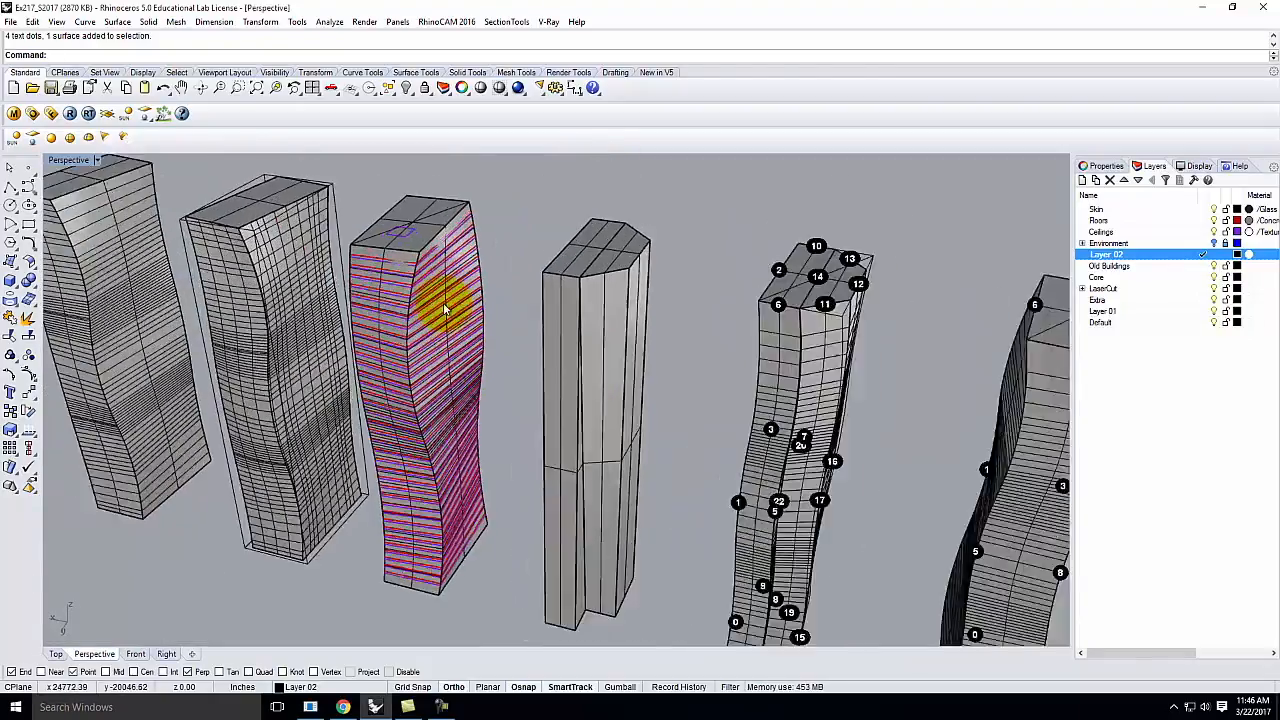
{"action": "scroll", "coordinate": [414, 262], "scroll_direction": "down", "scroll_amount": 5}
{"action": "left_click", "coordinate": [414, 255]}
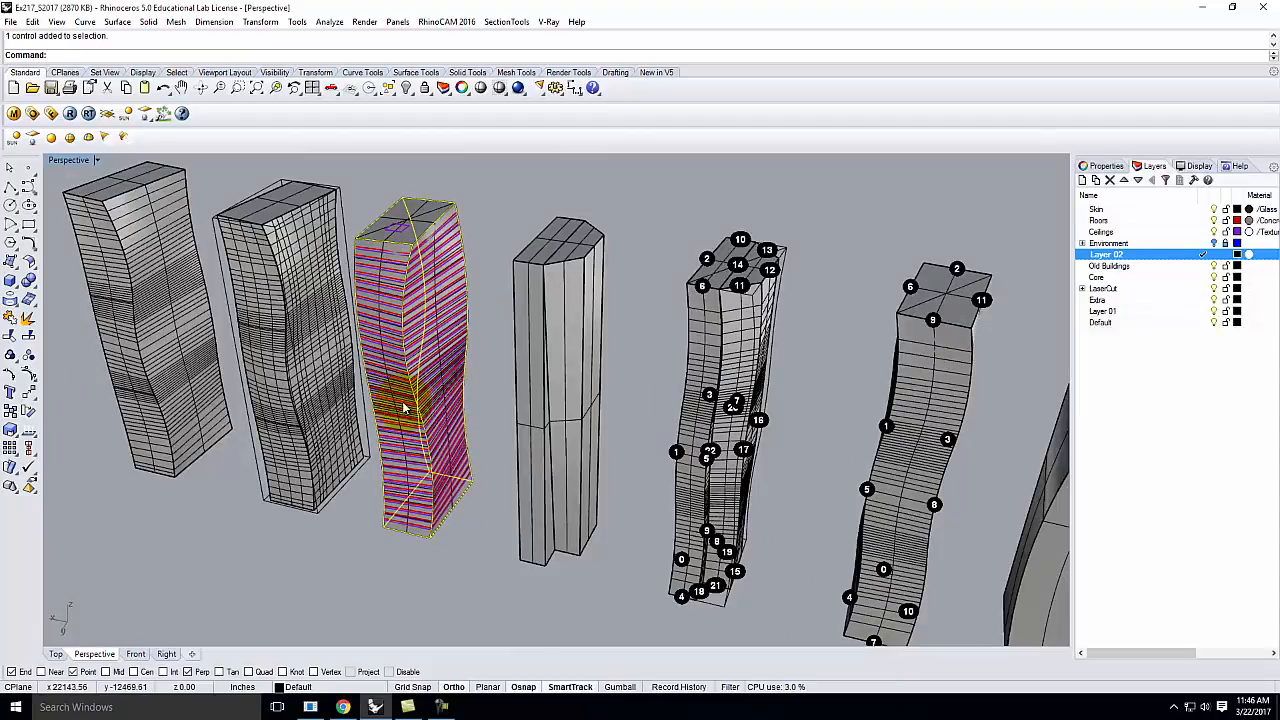
{"action": "scroll", "coordinate": [400, 371], "scroll_direction": "up", "scroll_amount": 3}
{"action": "scroll", "coordinate": [520, 390], "scroll_direction": "down", "scroll_amount": 5}
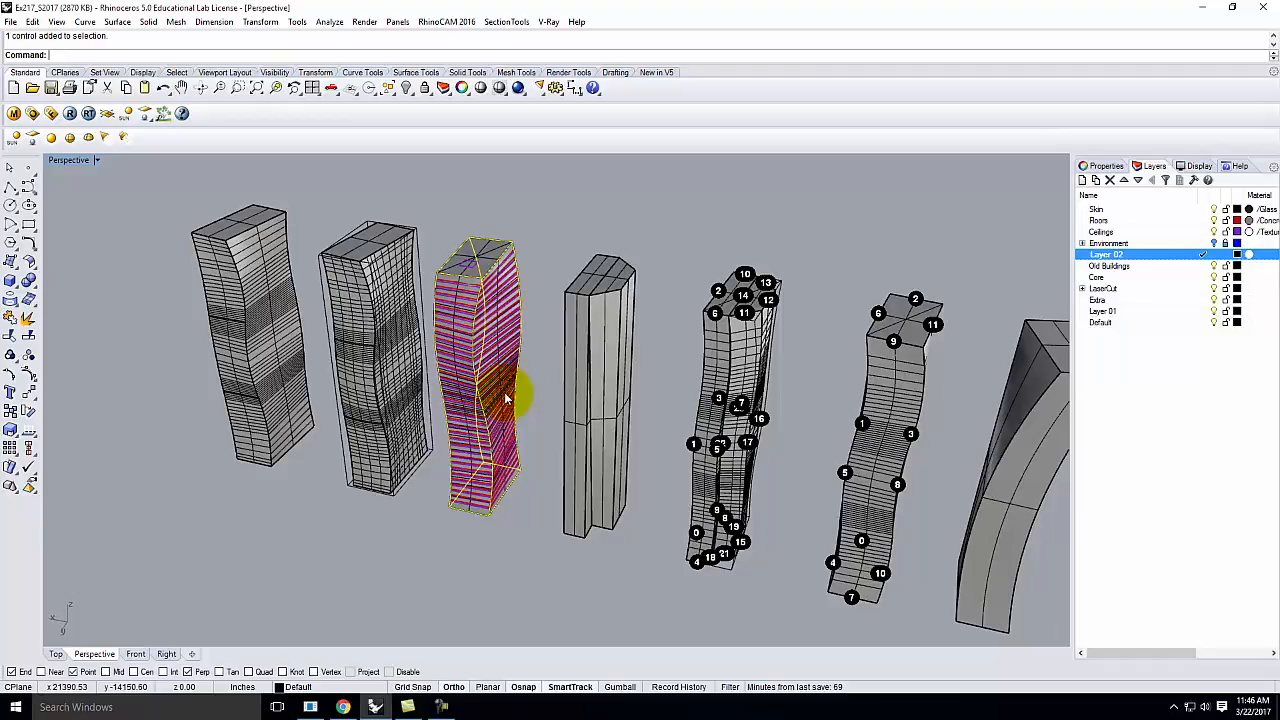
{"action": "scroll", "coordinate": [530, 343], "scroll_direction": "up", "scroll_amount": 4}
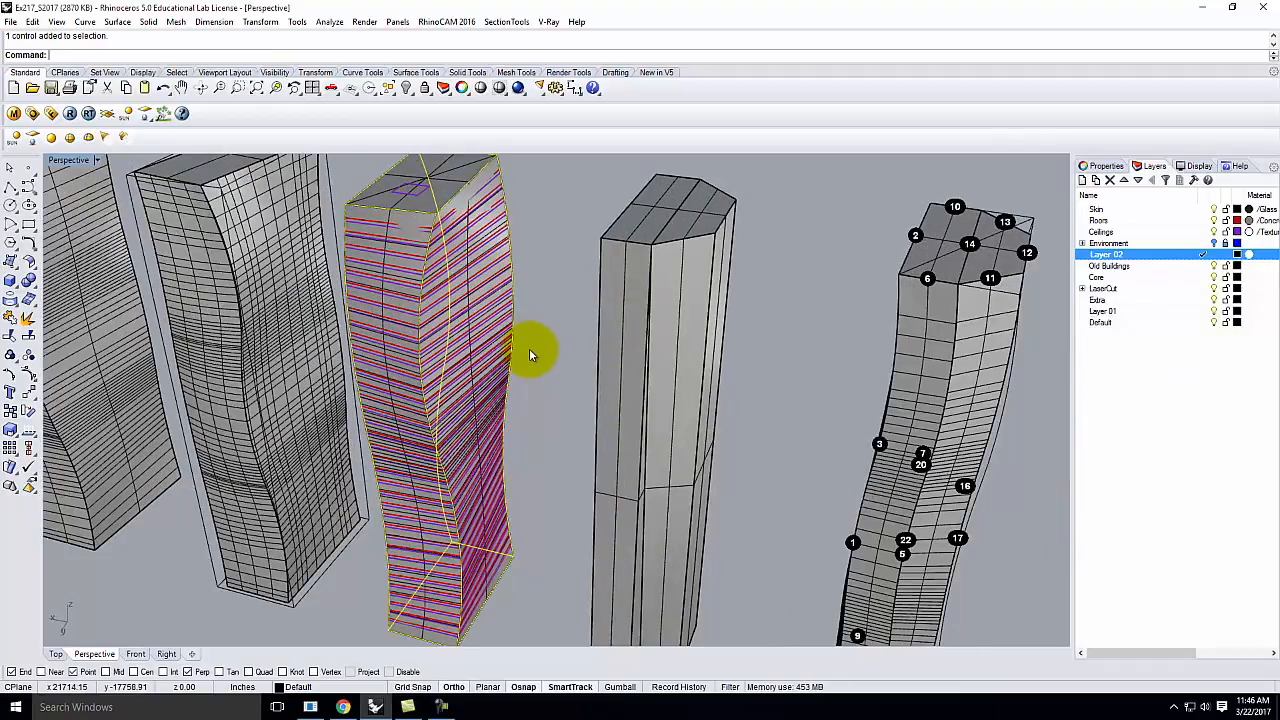
{"action": "left_click", "coordinate": [381, 224]}
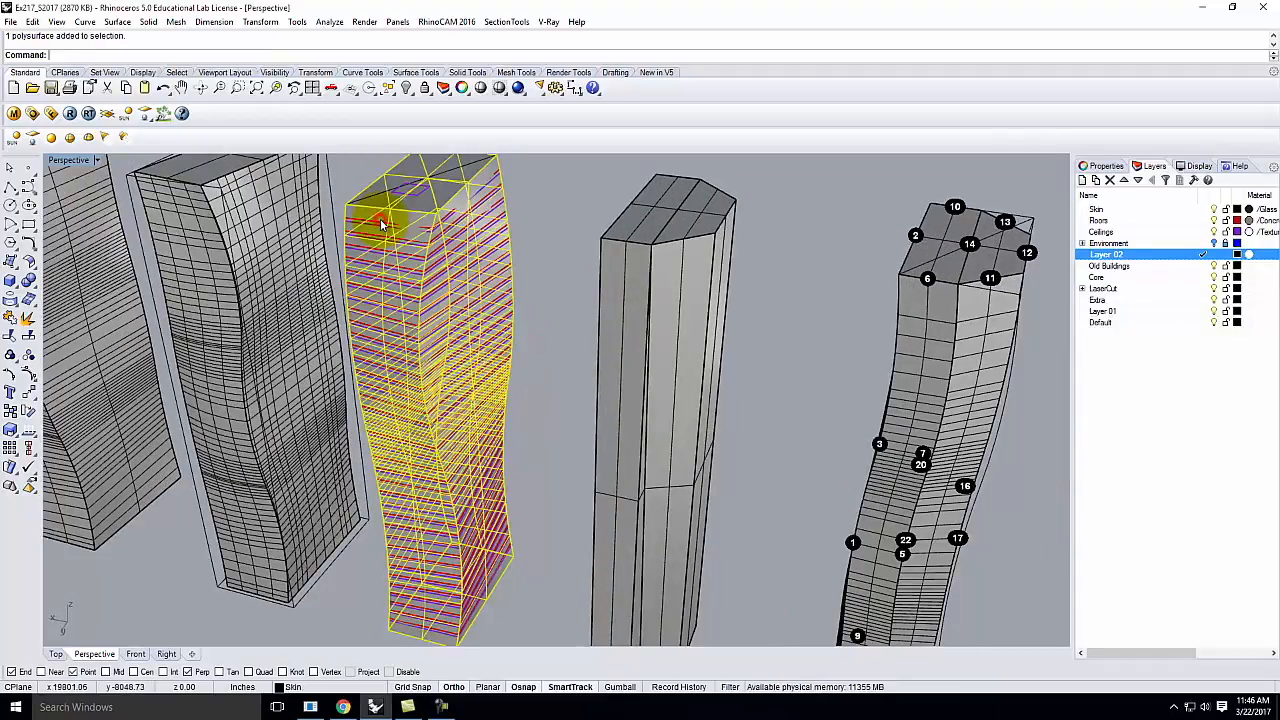
{"action": "left_click", "coordinate": [378, 231]}
{"action": "left_click", "coordinate": [379, 226]}
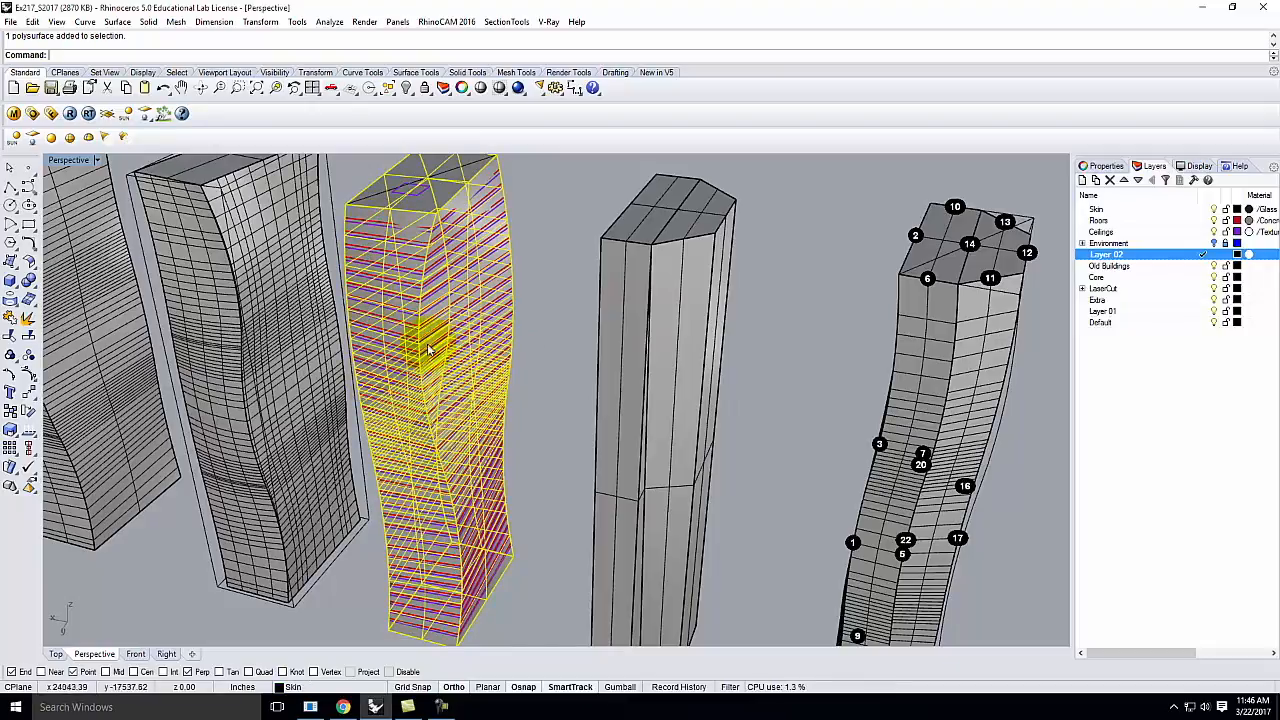
{"action": "scroll", "coordinate": [428, 348], "scroll_direction": "down", "scroll_amount": 3}
{"action": "scroll", "coordinate": [500, 266], "scroll_direction": "up", "scroll_amount": 6}
{"action": "left_click", "coordinate": [498, 257]}
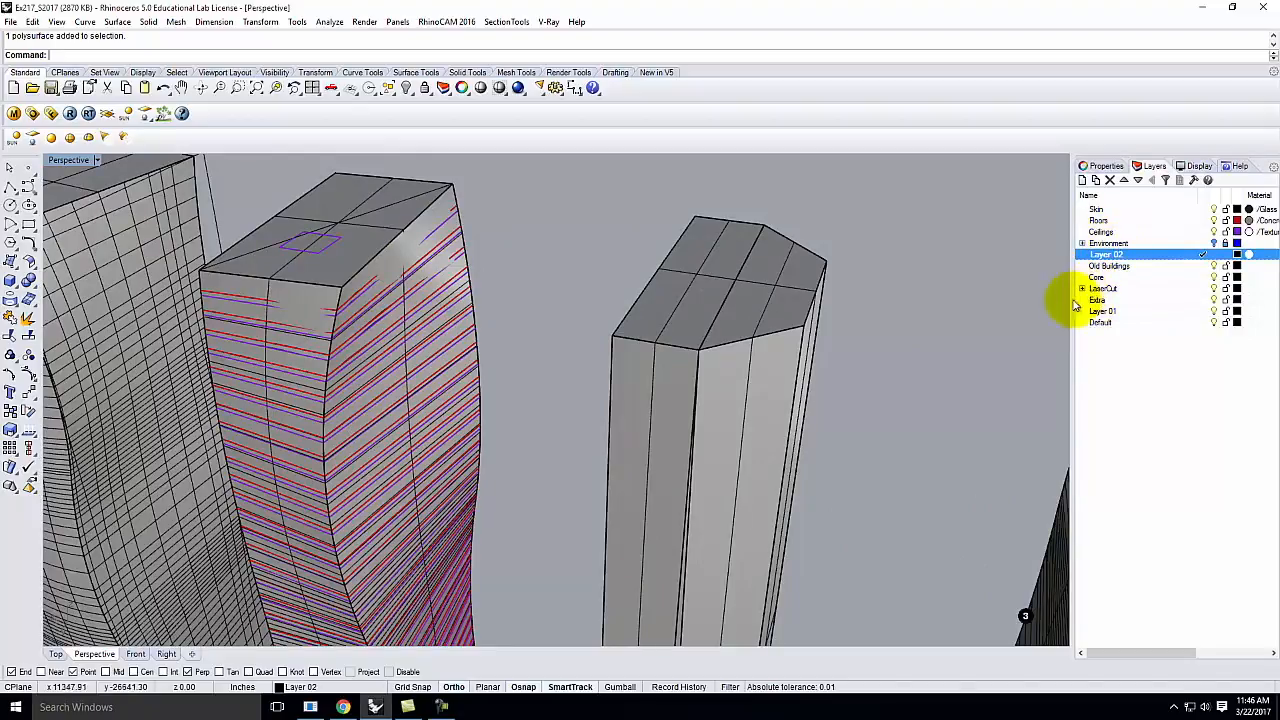
Select all objects on the Floors and Ceilings layers together with the tower's skin polysurface.
{"action": "left_click", "coordinate": [1118, 221]}
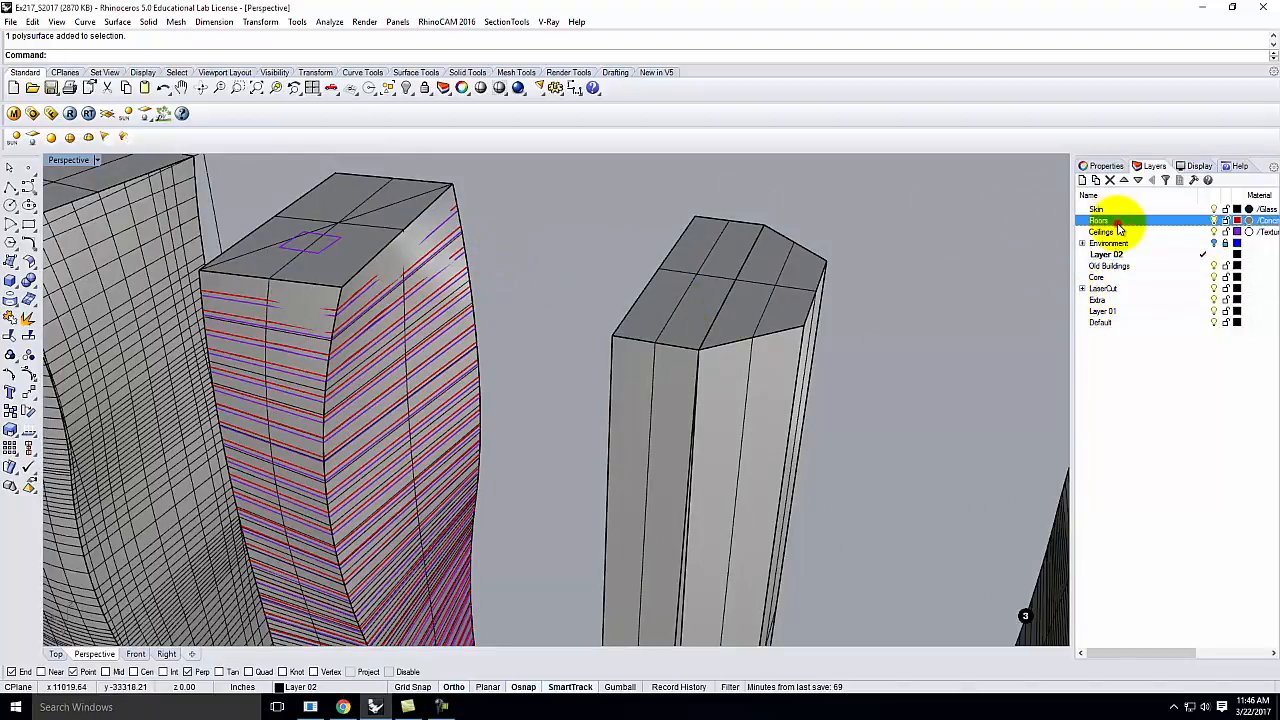
{"action": "right_click", "coordinate": [1122, 221]}
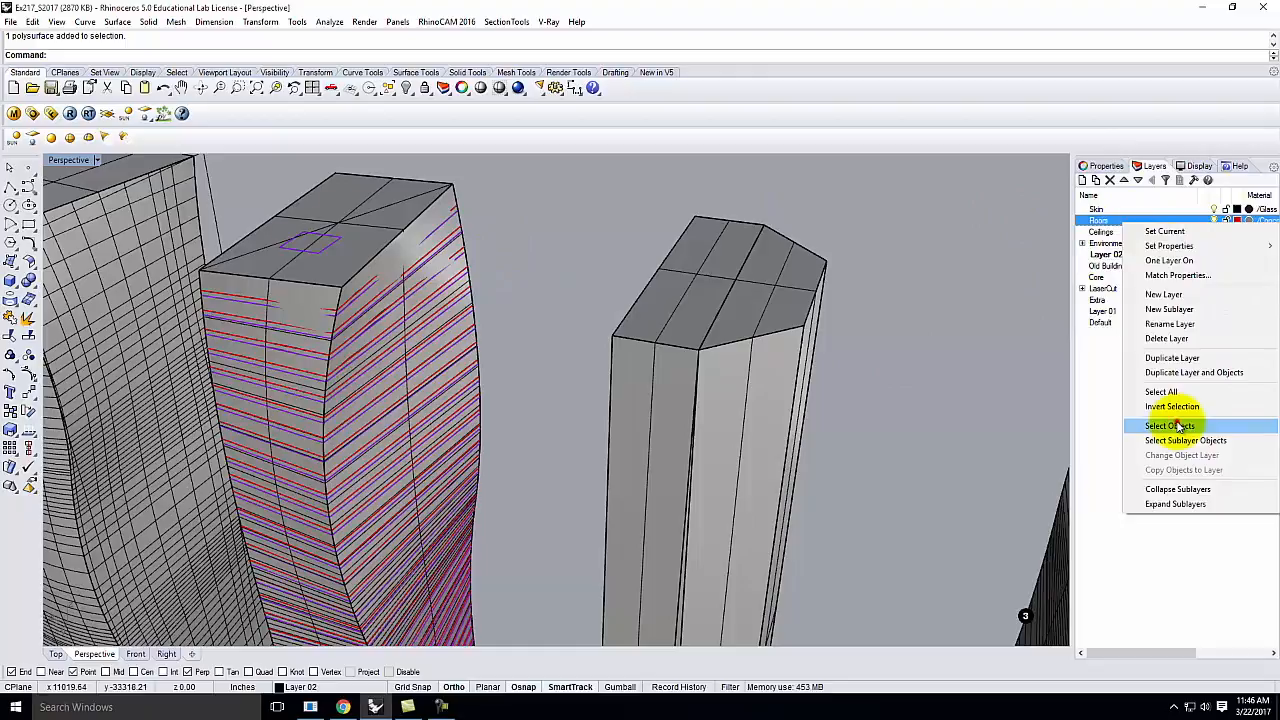
{"action": "left_click", "coordinate": [1178, 426]}
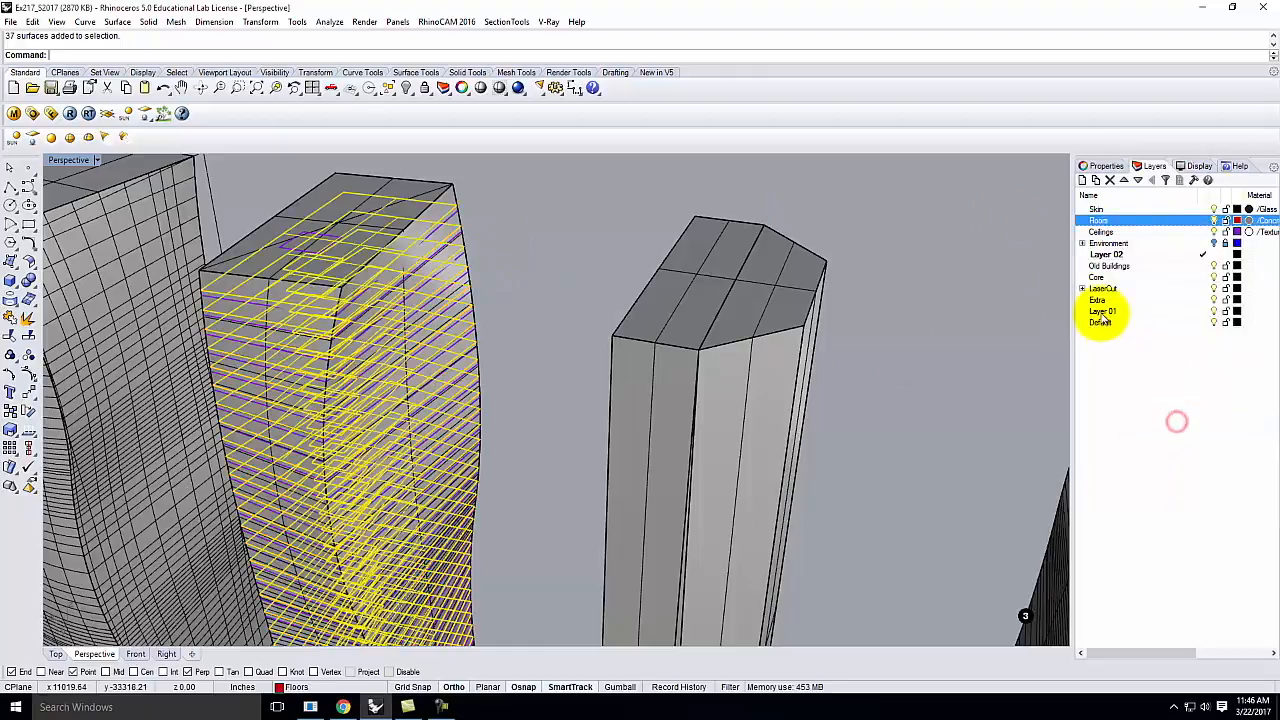
{"action": "right_click", "coordinate": [1135, 233]}
{"action": "left_click", "coordinate": [1182, 434]}
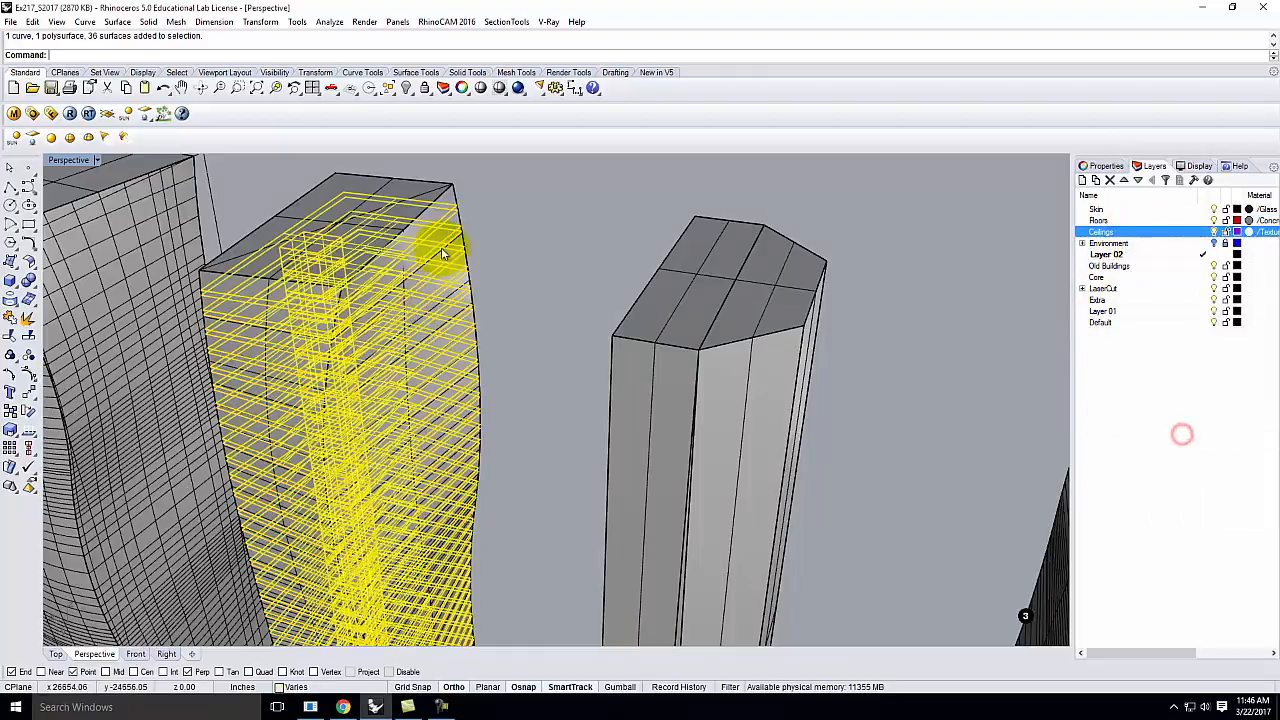
{"action": "scroll", "coordinate": [457, 178], "scroll_direction": "down", "scroll_amount": 2}
{"action": "scroll", "coordinate": [457, 178], "scroll_direction": "up", "scroll_amount": 7}
{"action": "left_click", "coordinate": [465, 180], "text": "shift"}
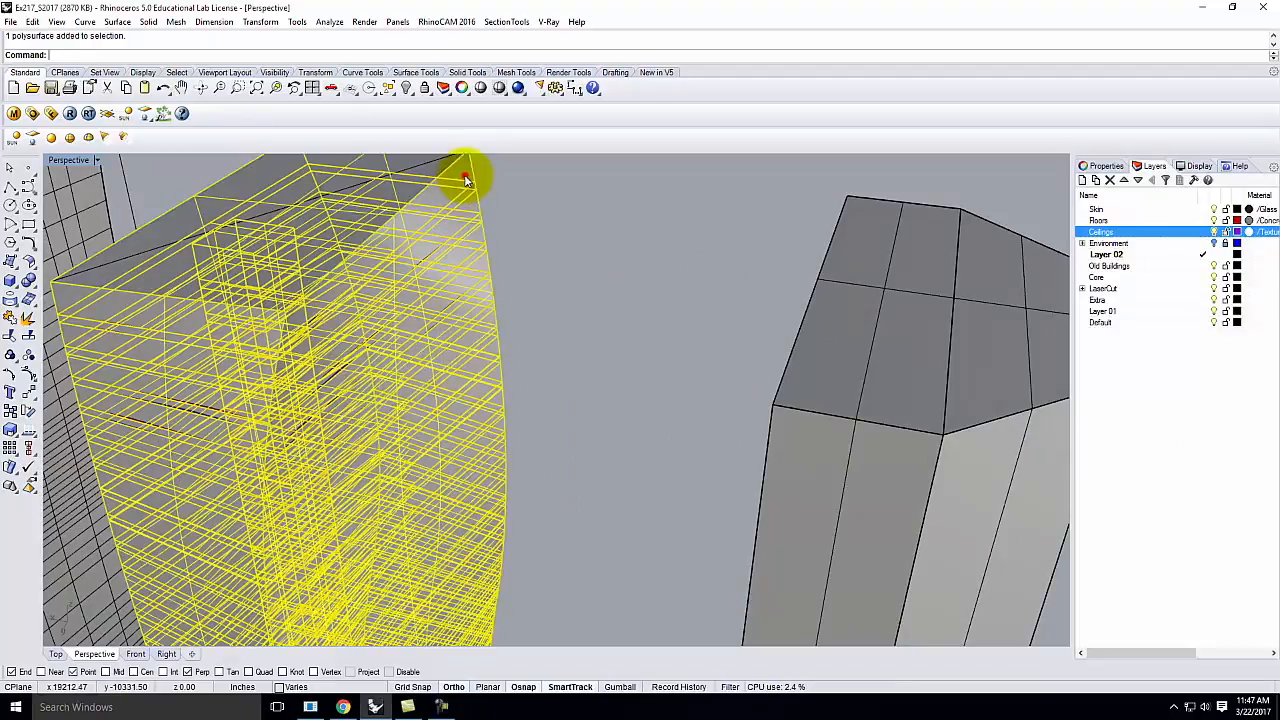
{"action": "scroll", "coordinate": [410, 190], "scroll_direction": "down", "scroll_amount": 5}
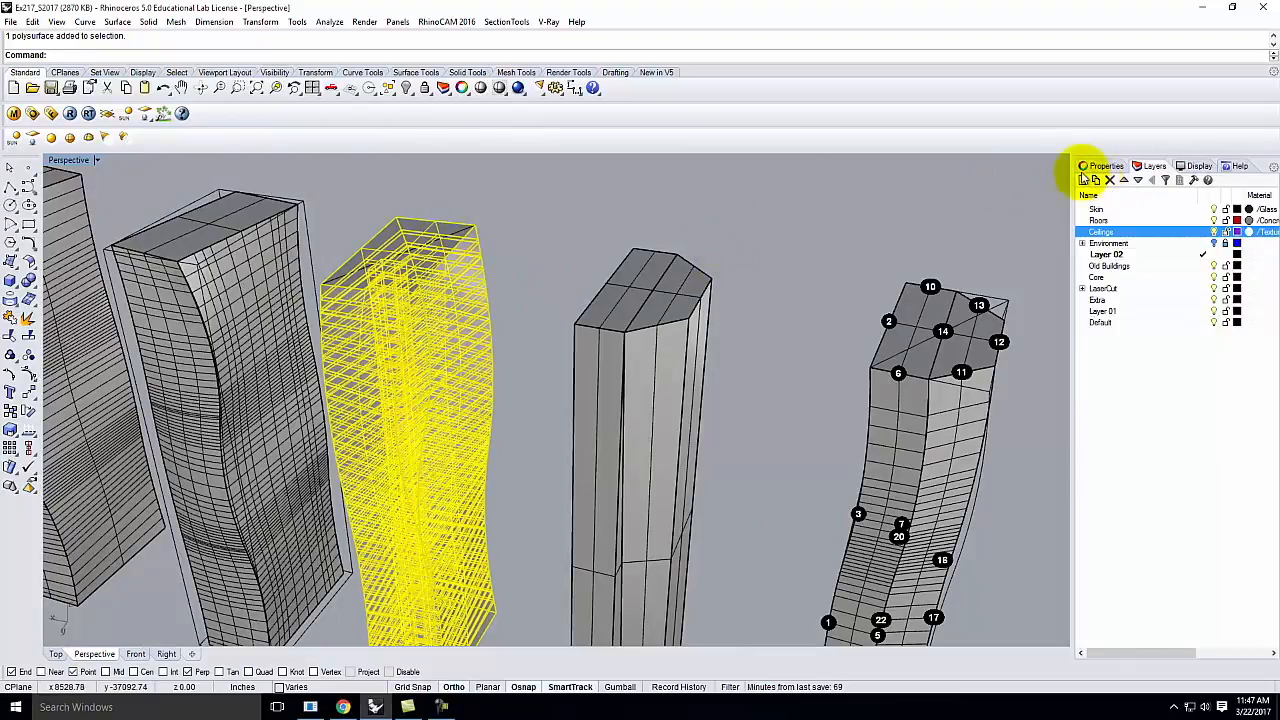
Create a new current layer and intersect the selected floors, ceilings and skin to generate curves on it.
{"action": "left_click", "coordinate": [1082, 180]}
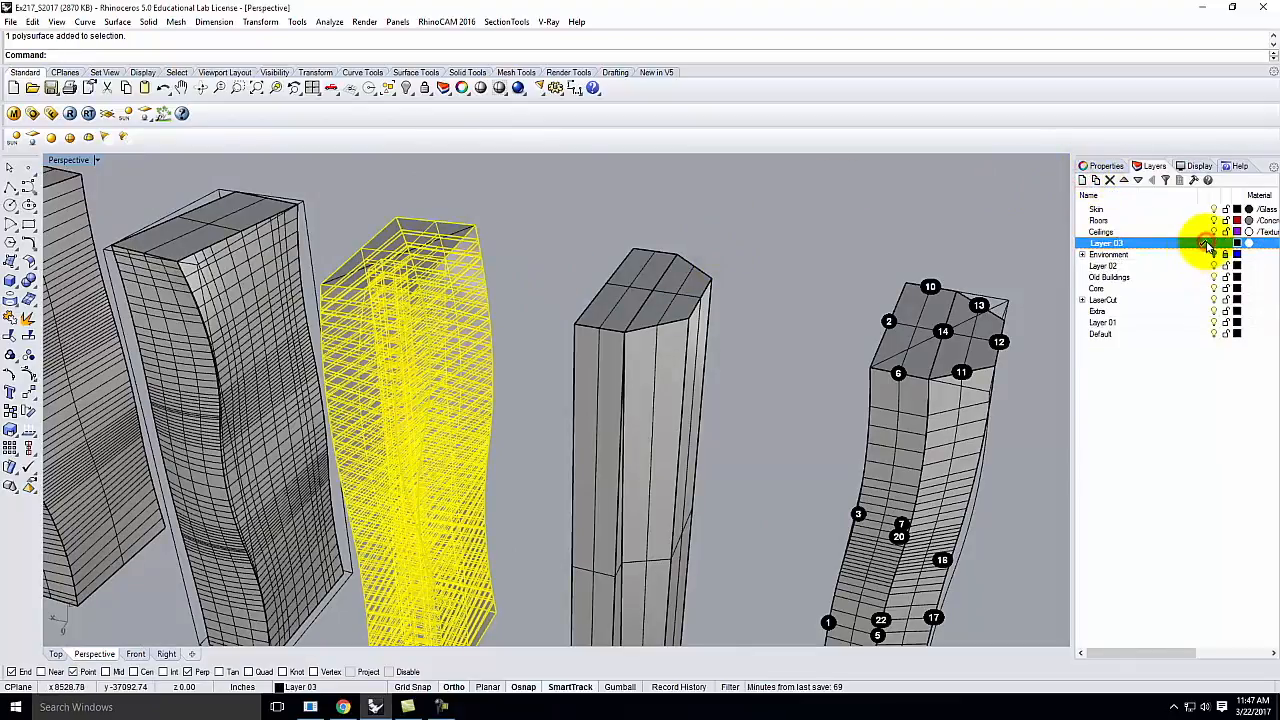
{"action": "type", "text": "Int"}
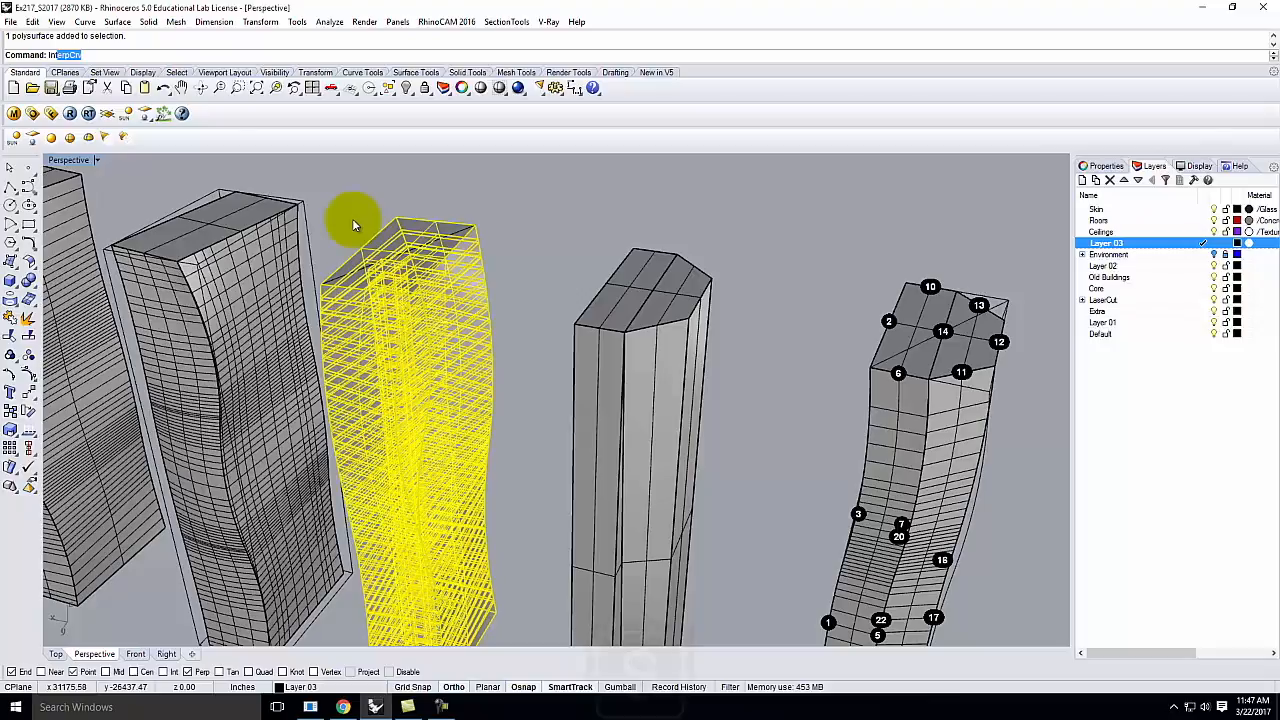
{"action": "type", "text": "sr"}
{"action": "key", "text": "BackSpace"}
{"action": "key", "text": "BackSpace"}
{"action": "type", "text": "ersec"}
{"action": "key", "text": "Return"}
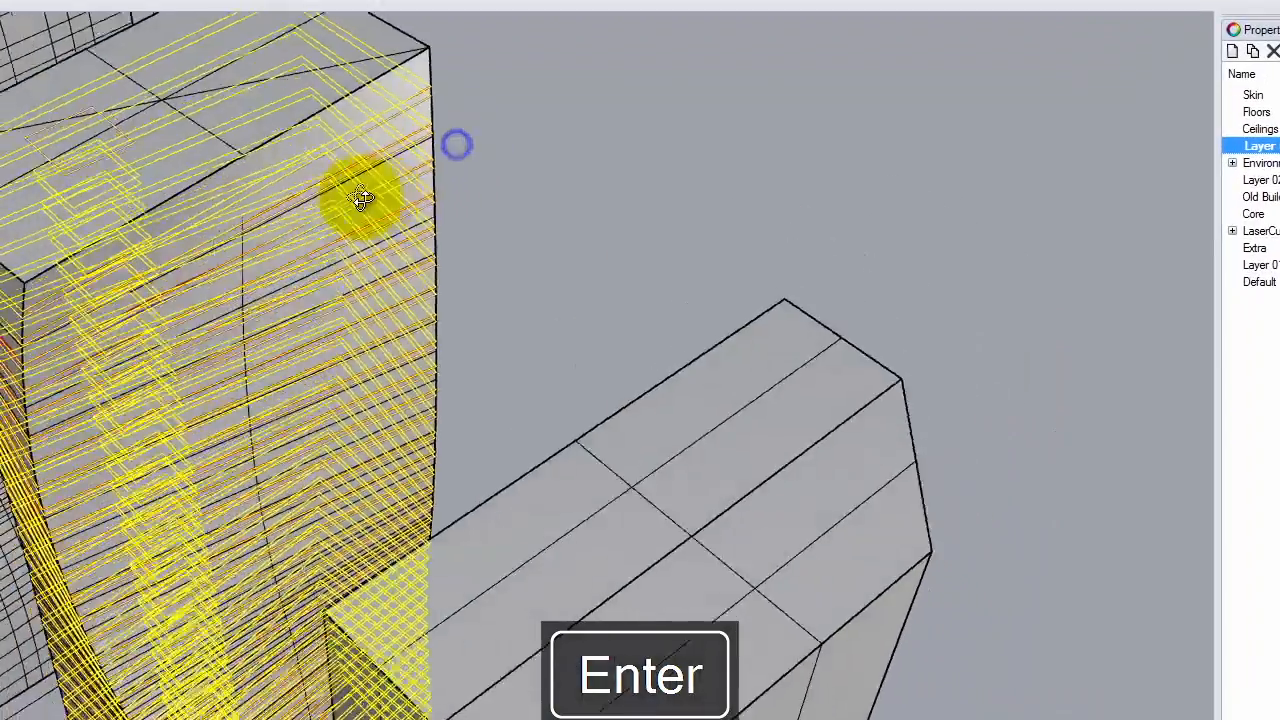
{"action": "right_click_drag", "start_coordinate": [362, 197], "coordinate": [511, 122]}
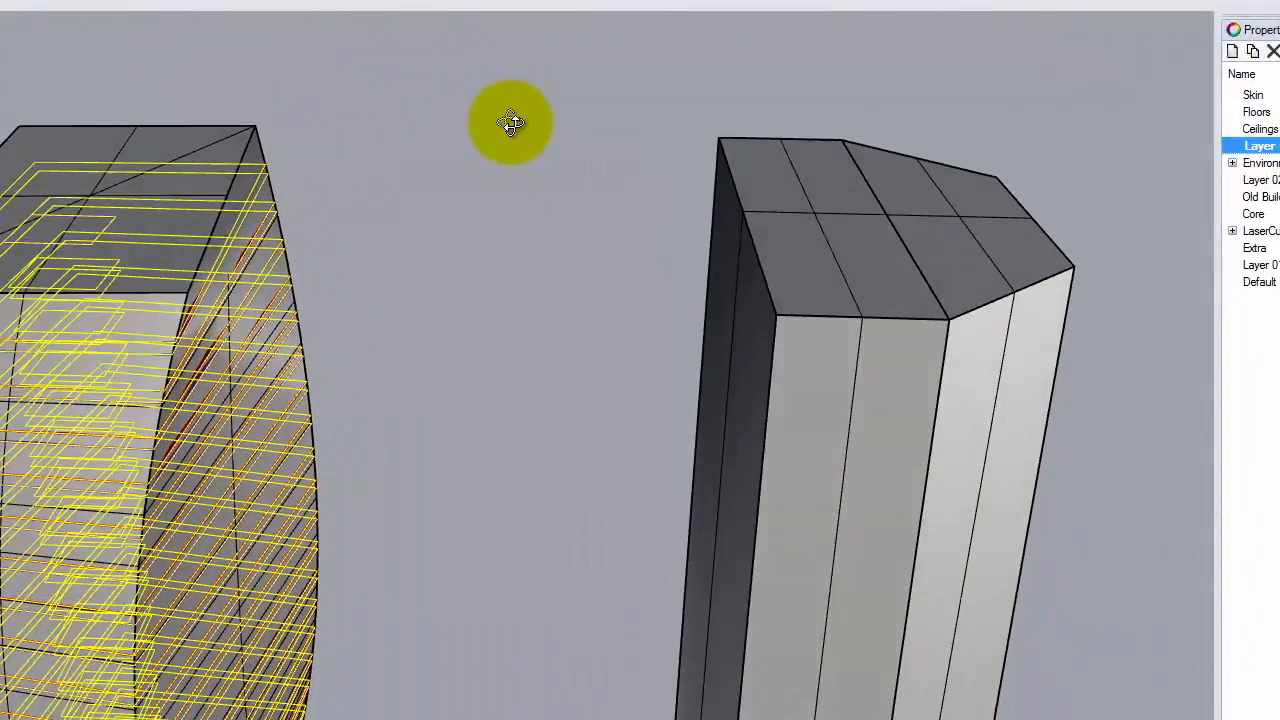
{"action": "right_click_drag", "start_coordinate": [252, 536], "coordinate": [280, 309]}
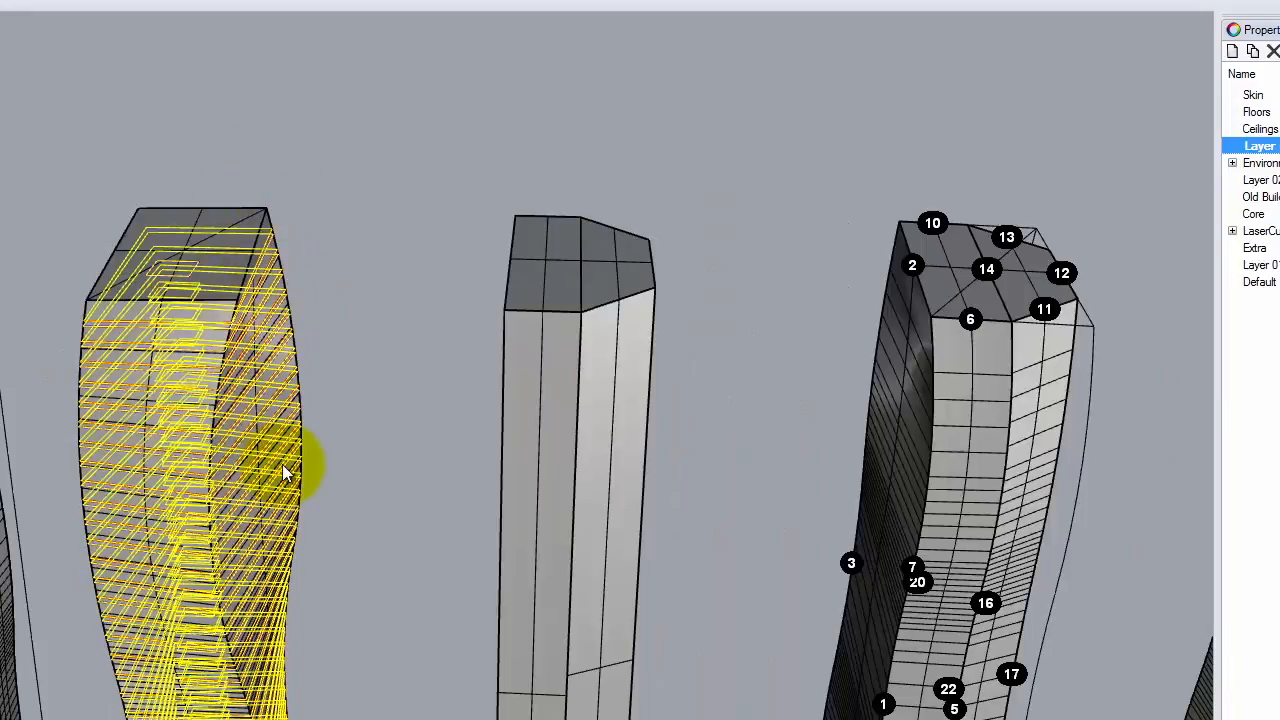
{"action": "left_click", "coordinate": [355, 222]}
Show the Perspective view in wireframe and delete the intersection curves around the core inside the tower.
{"action": "right_click_drag", "start_coordinate": [236, 164], "coordinate": [183, 440]}
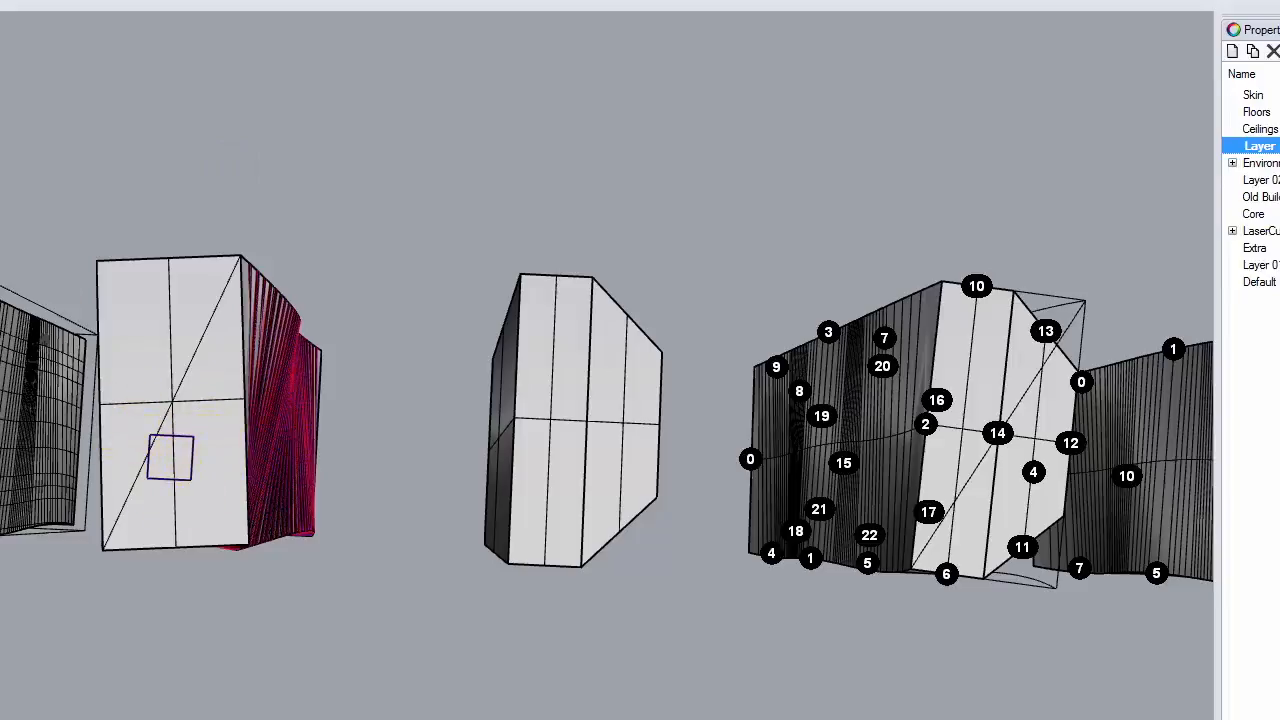
{"action": "key", "text": "ctrl+alt+w"}
{"action": "right_click_drag", "start_coordinate": [64, 379], "coordinate": [332, 365]}
{"action": "left_click_drag", "start_coordinate": [455, 607], "coordinate": [516, 676]}
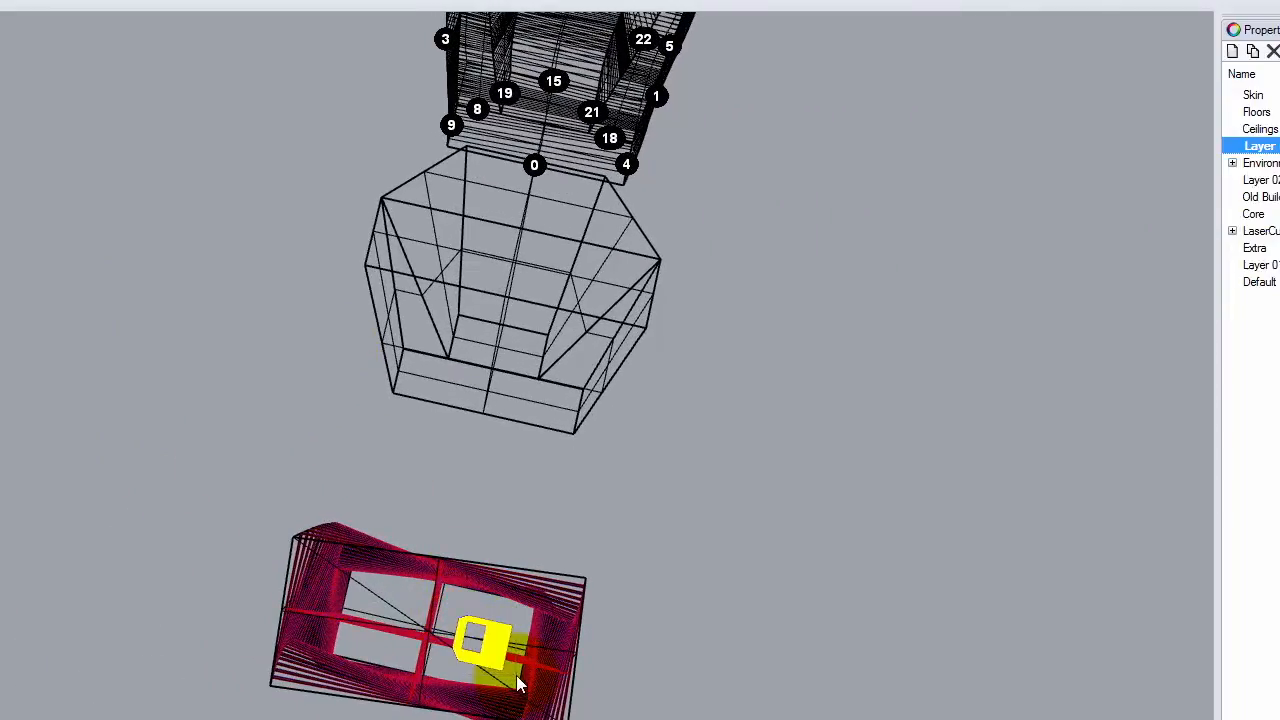
{"action": "key", "text": "Delete"}
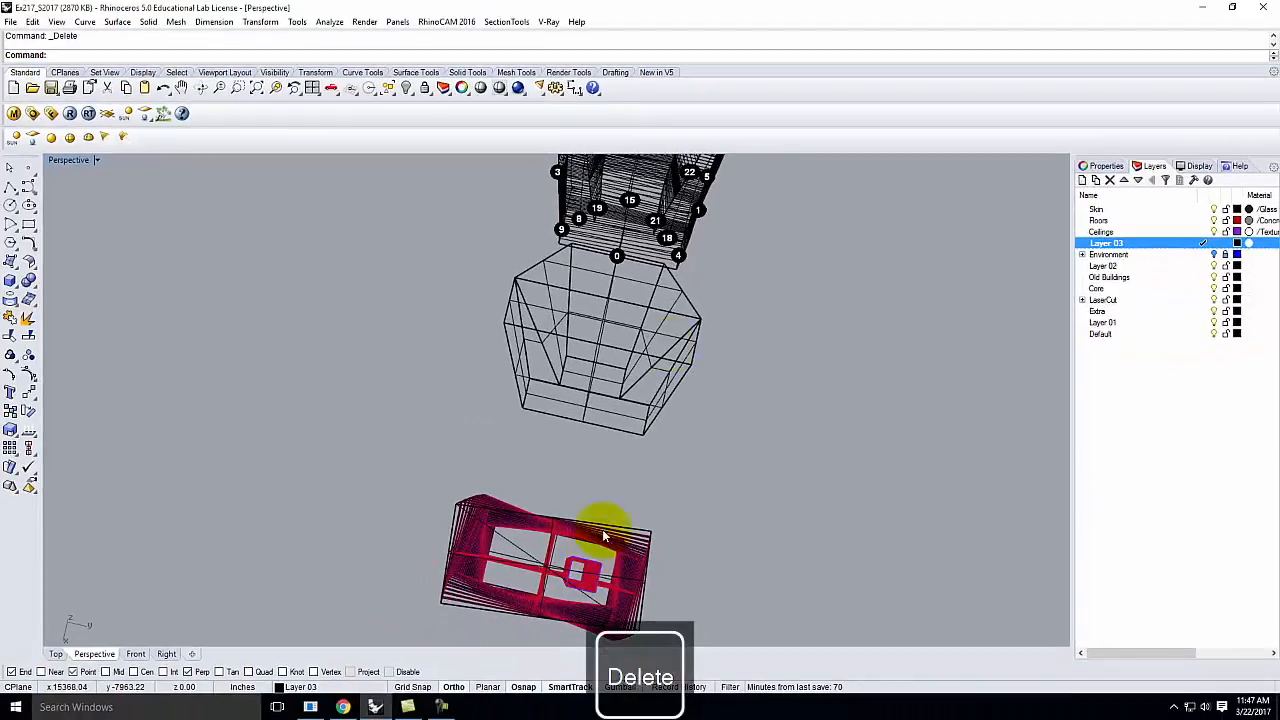
Set the Perspective view's display mode to Shaded and return to a side view of the towers.
{"action": "left_click", "coordinate": [97, 160]}
{"action": "left_click", "coordinate": [86, 208]}
{"action": "scroll", "coordinate": [607, 478], "scroll_direction": "down", "scroll_amount": 2}
{"action": "right_click_drag", "start_coordinate": [606, 478], "coordinate": [438, 435]}
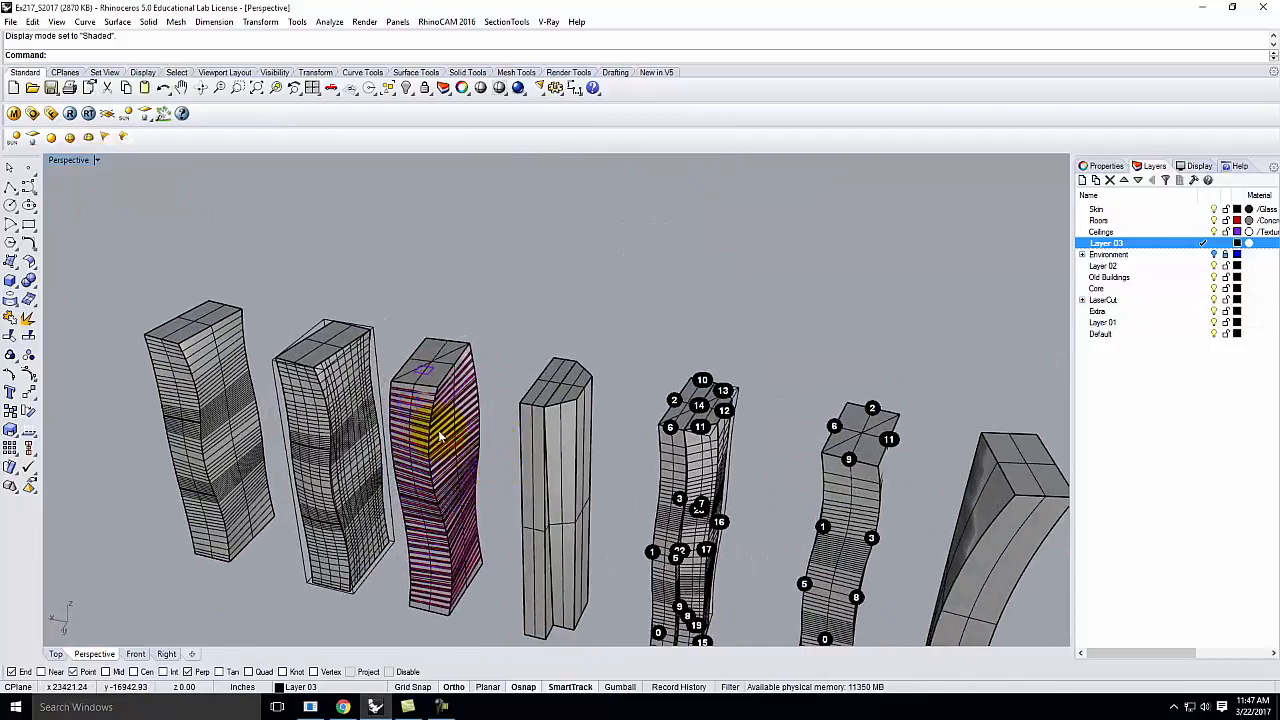
Unroll the third tower's skin polysurface together with all intersection curves on Layer 03, with Explode and Labels set to Yes.
{"action": "scroll", "coordinate": [438, 435], "scroll_direction": "up", "scroll_amount": 3}
{"action": "left_click", "coordinate": [388, 305]}
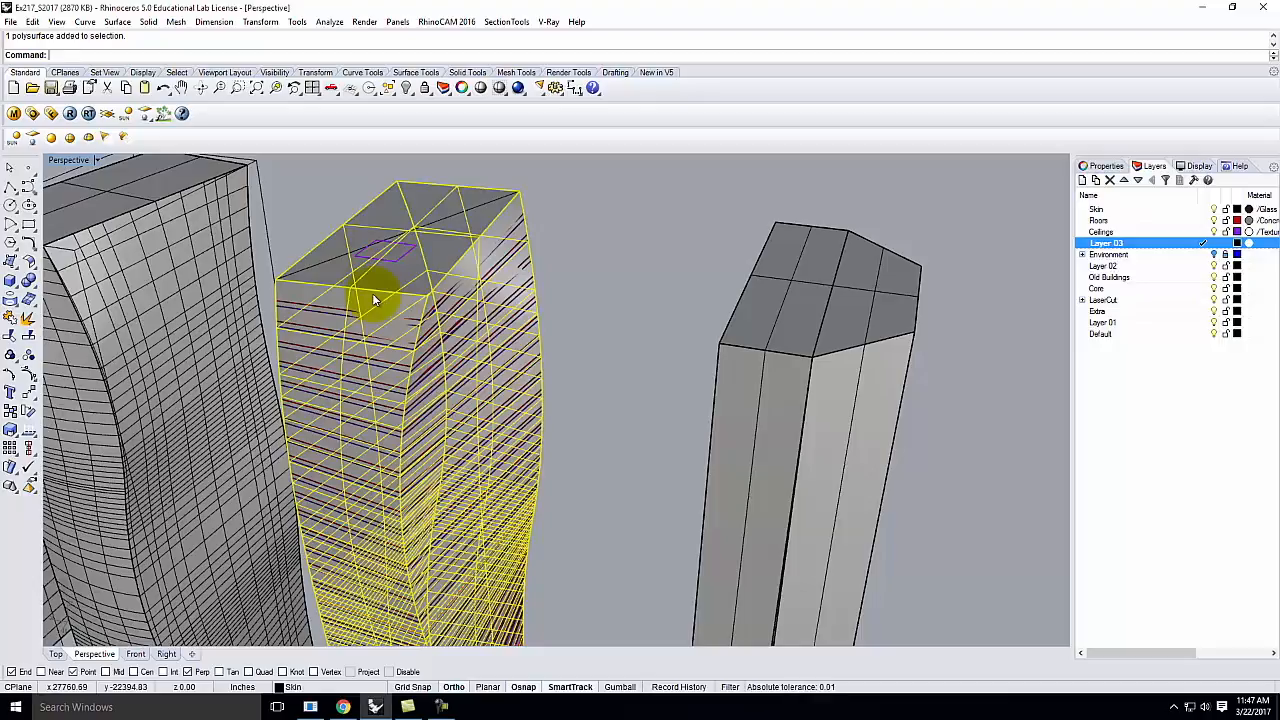
{"action": "key", "text": "Return"}
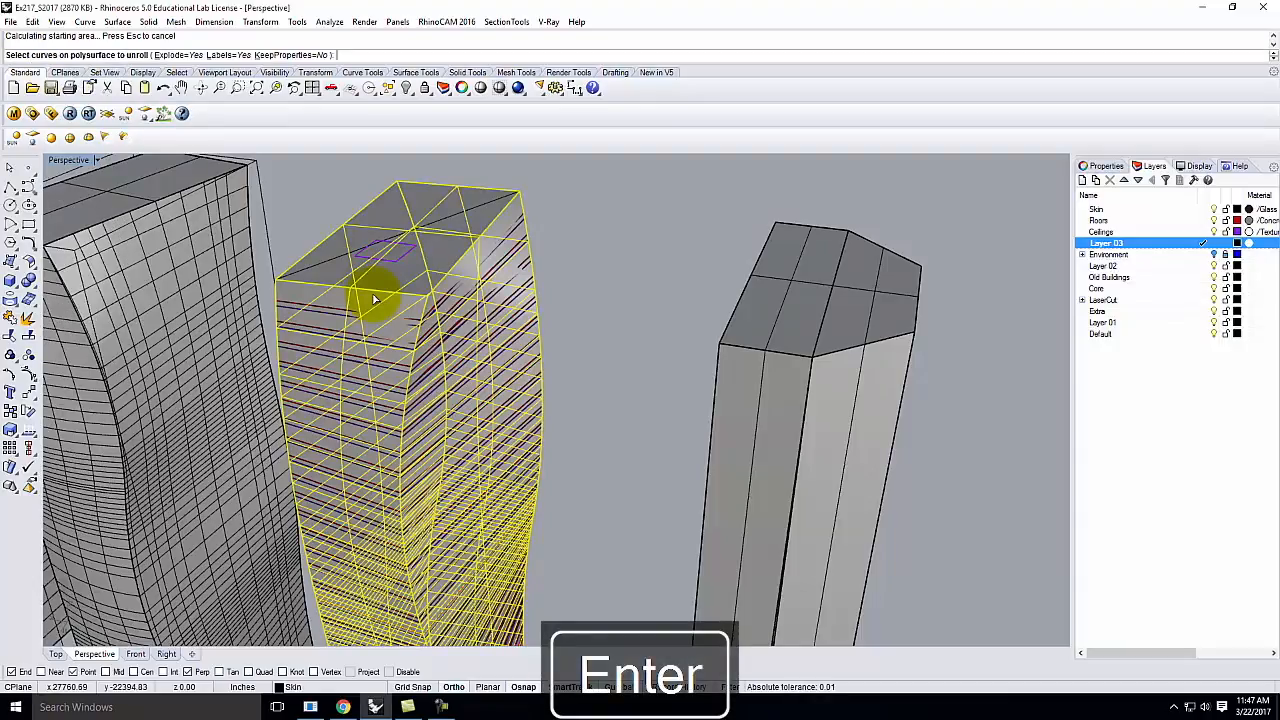
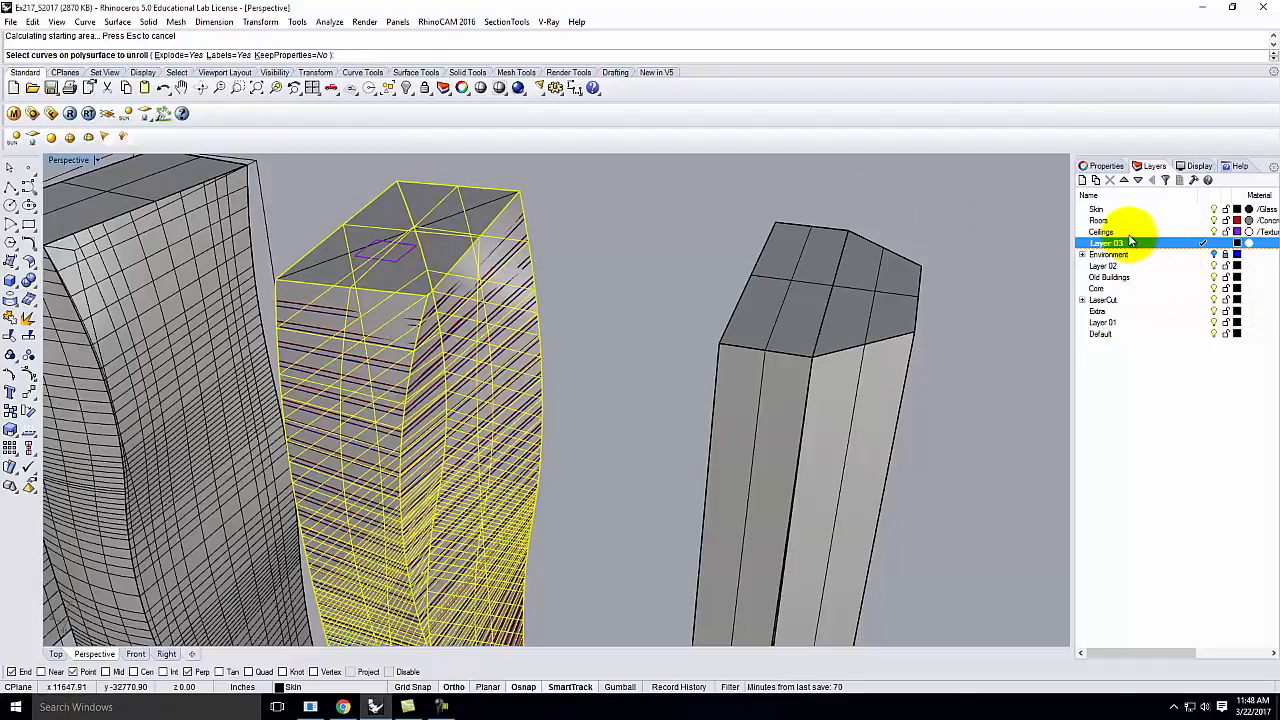
{"action": "right_click", "coordinate": [1126, 245]}
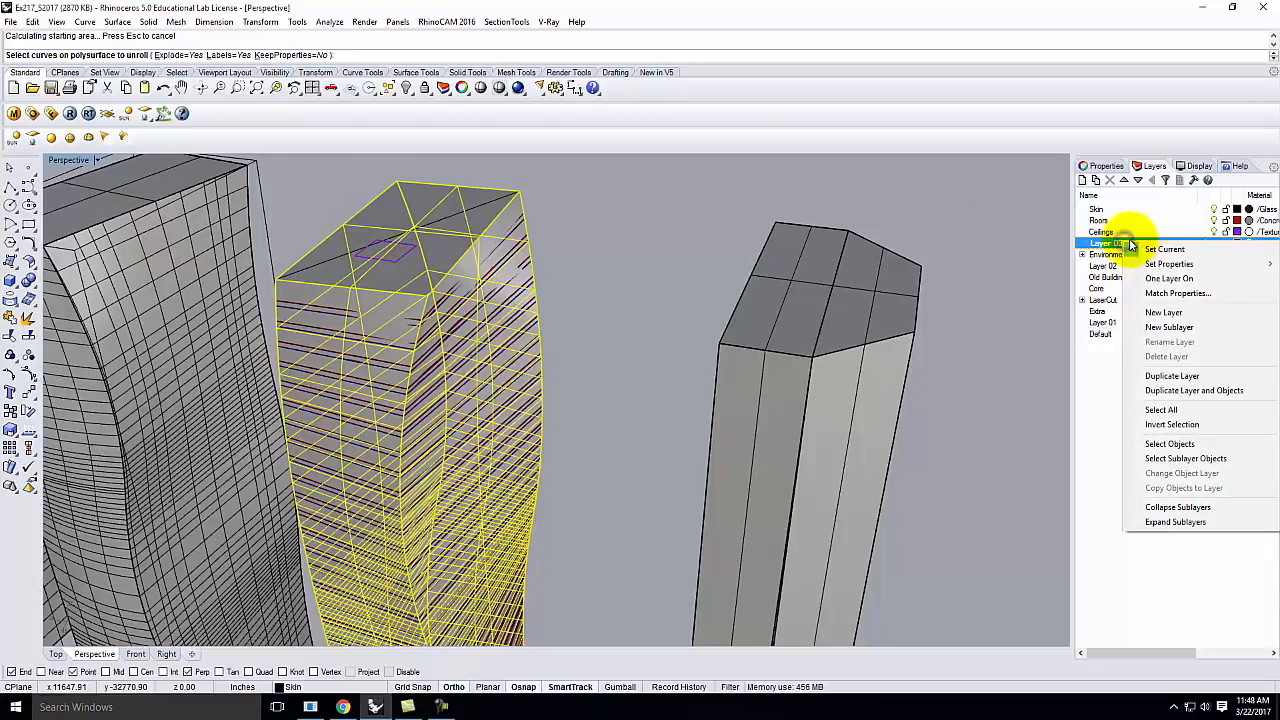
{"action": "left_click", "coordinate": [1180, 443]}
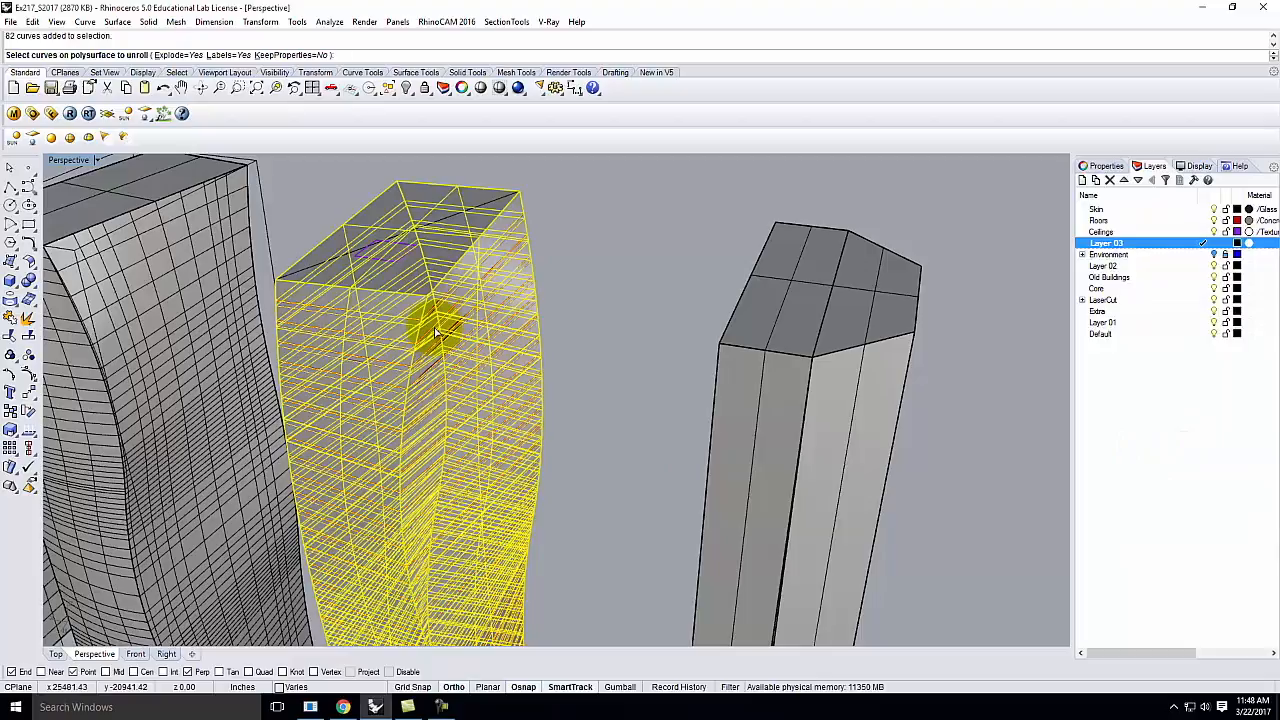
{"action": "scroll", "coordinate": [535, 244], "scroll_direction": "down", "scroll_amount": 5}
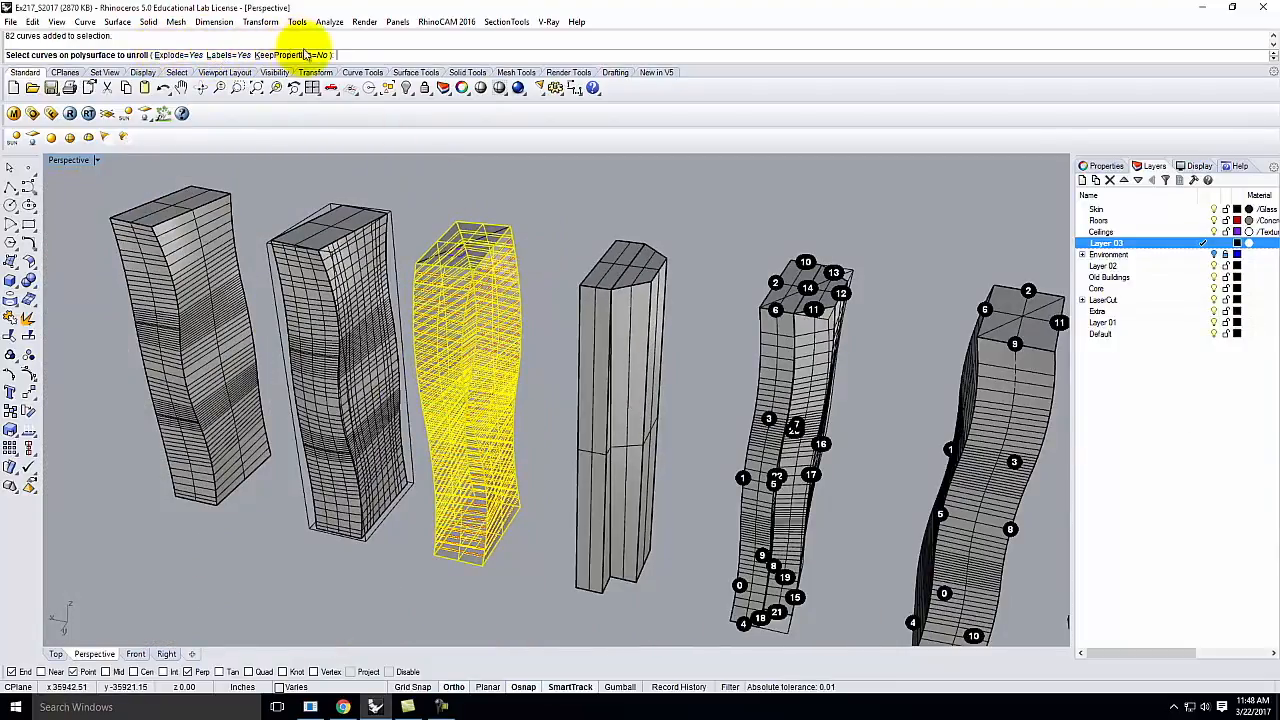
{"action": "key", "text": "Return"}
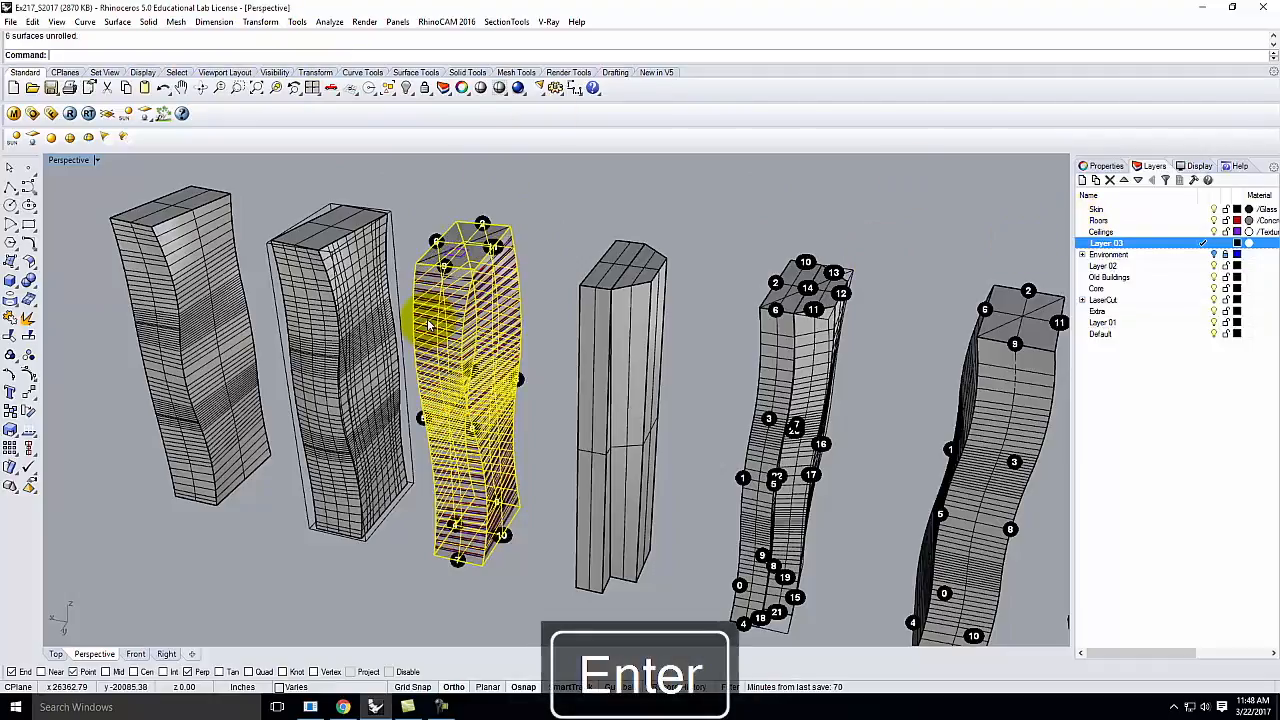
Examine how the floor and ceiling intersection curves lie on the newly unrolled skin panels.
{"action": "scroll", "coordinate": [414, 229], "scroll_direction": "down", "scroll_amount": 5}
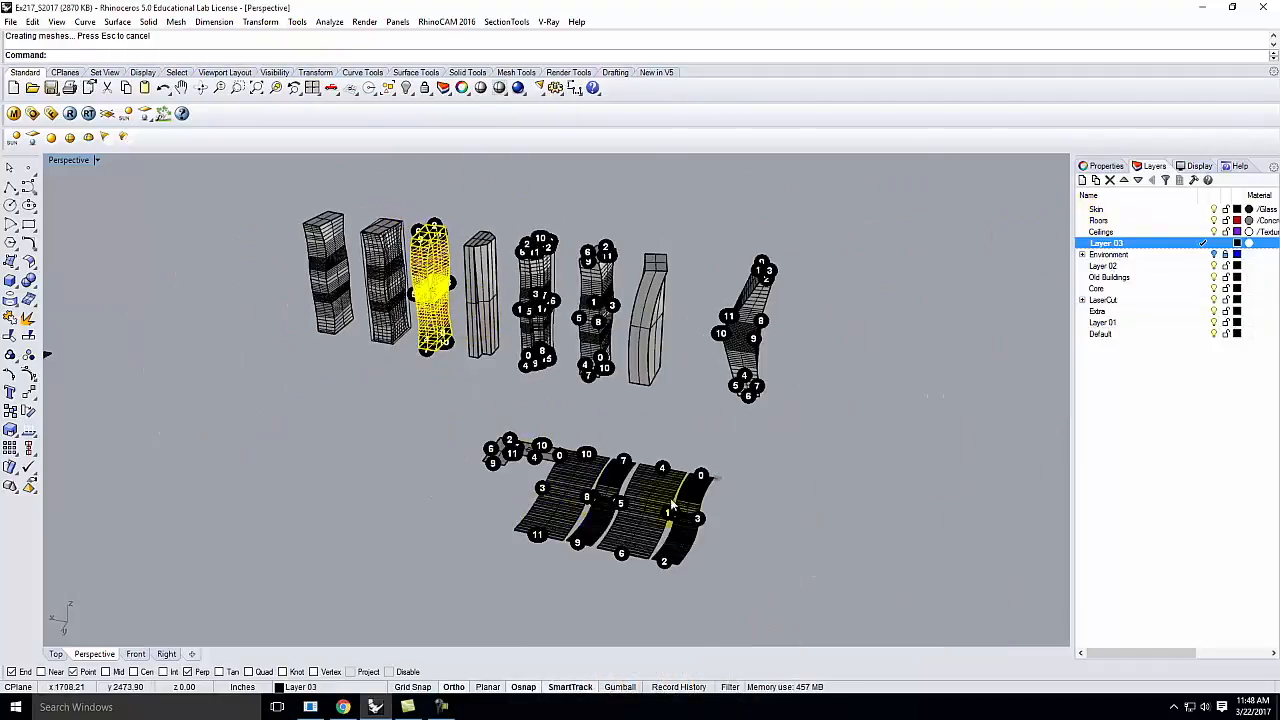
{"action": "scroll", "coordinate": [672, 505], "scroll_direction": "up", "scroll_amount": 5}
{"action": "right_click_drag", "start_coordinate": [729, 503], "coordinate": [543, 557]}
{"action": "scroll", "coordinate": [632, 520], "scroll_direction": "down", "scroll_amount": 6}
{"action": "scroll", "coordinate": [394, 521], "scroll_direction": "up", "scroll_amount": 8}
{"action": "scroll", "coordinate": [614, 406], "scroll_direction": "down", "scroll_amount": 5}
{"action": "scroll", "coordinate": [437, 429], "scroll_direction": "up", "scroll_amount": 5}
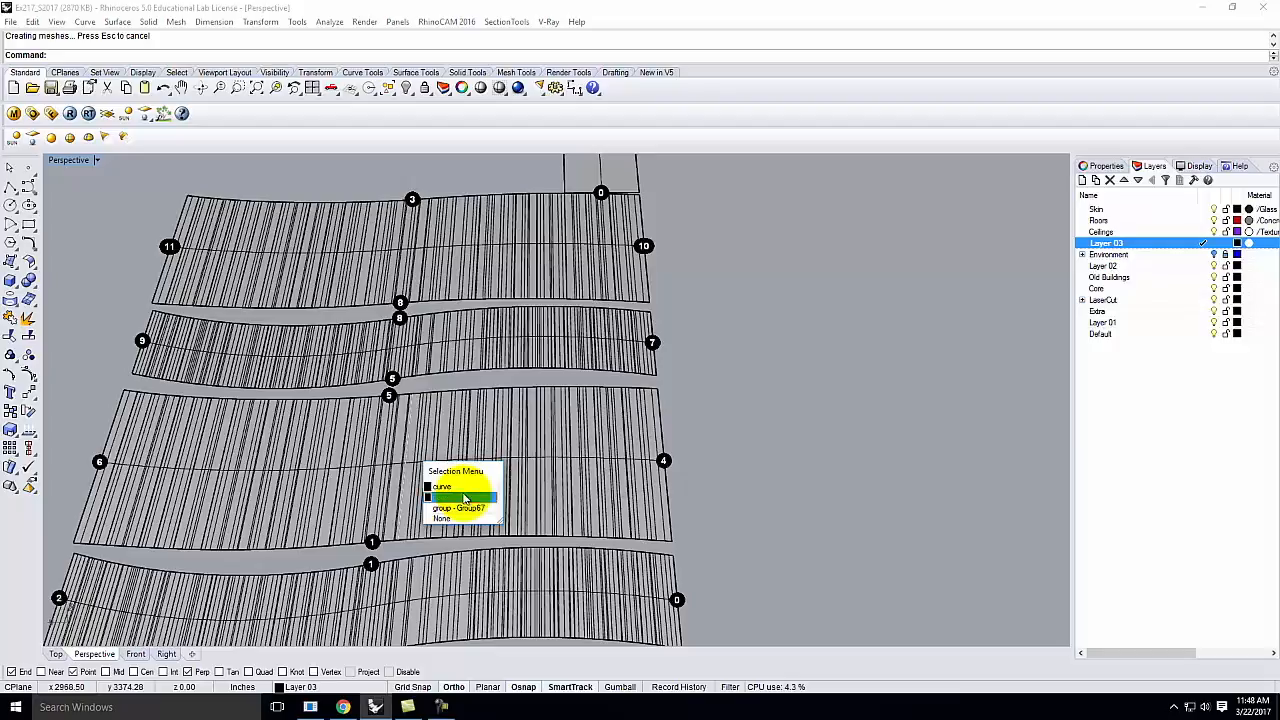
{"action": "left_click", "coordinate": [462, 495]}
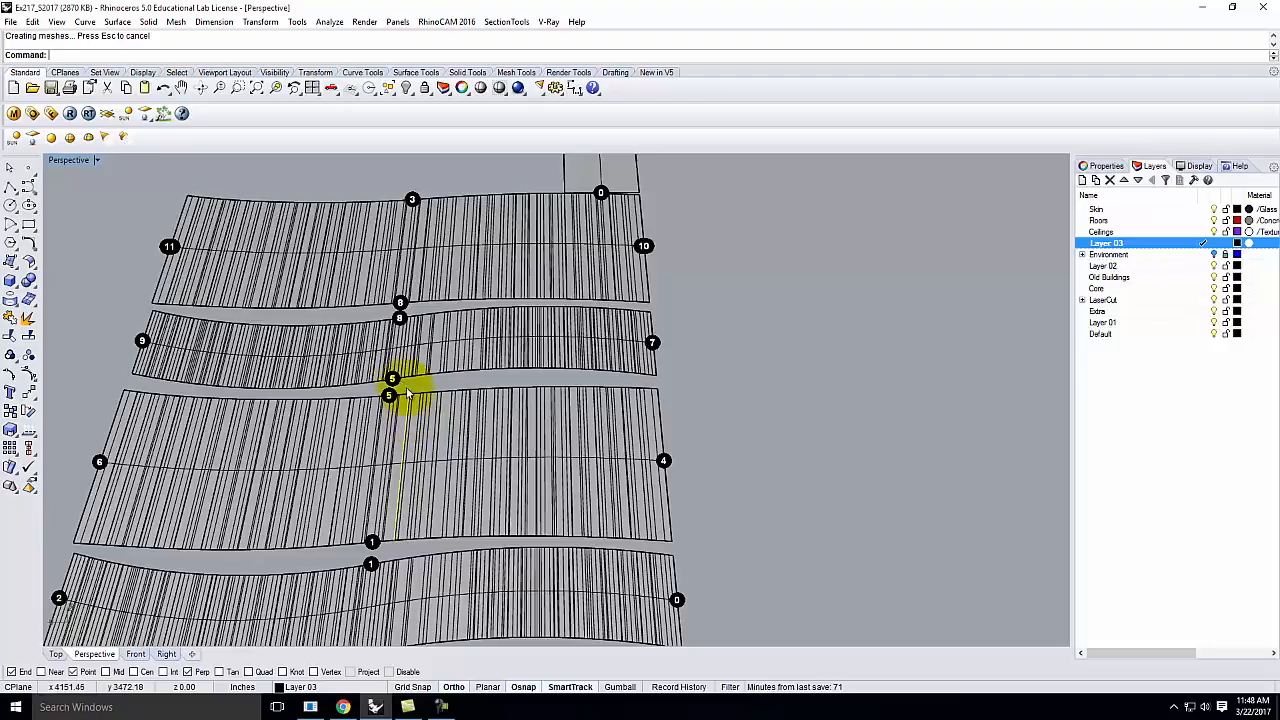
Show the Top view alone and move all the newly unrolled panels, curves and labels straight up, away from the towers.
{"action": "scroll", "coordinate": [407, 395], "scroll_direction": "down", "scroll_amount": 6}
{"action": "double_click", "coordinate": [80, 163]}
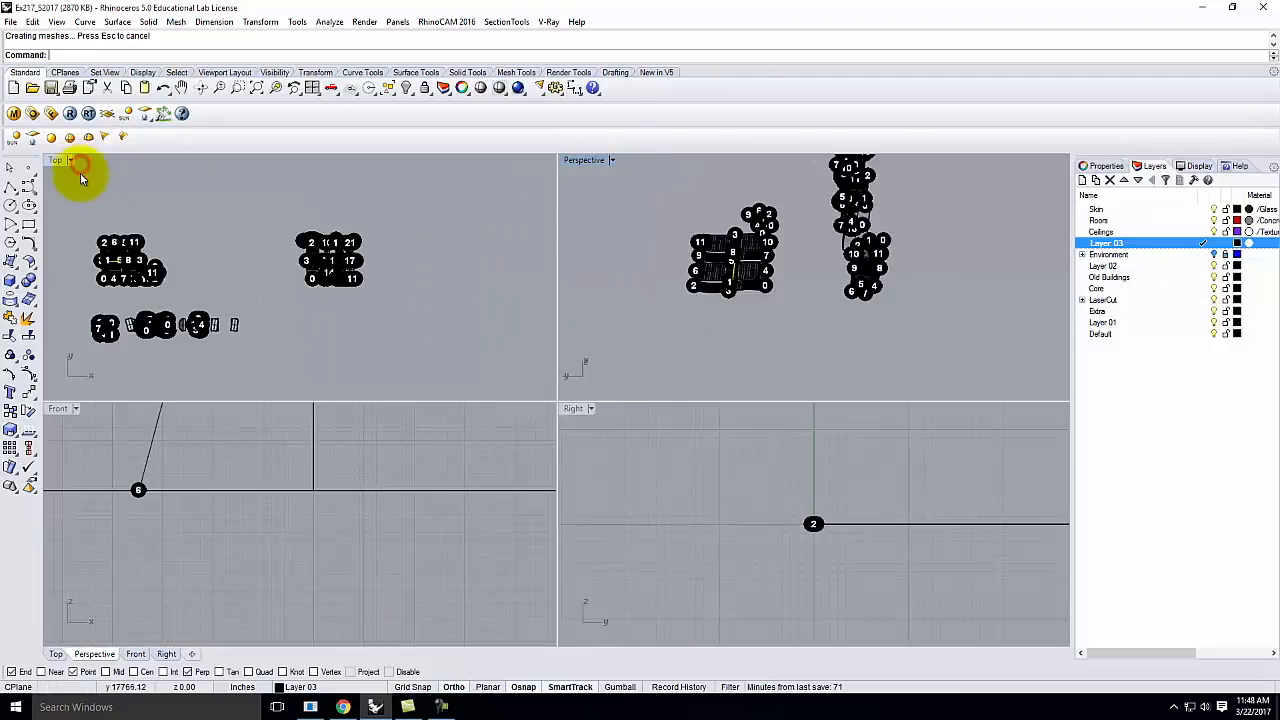
{"action": "double_click", "coordinate": [57, 162]}
{"action": "scroll", "coordinate": [178, 389], "scroll_direction": "up", "scroll_amount": 5}
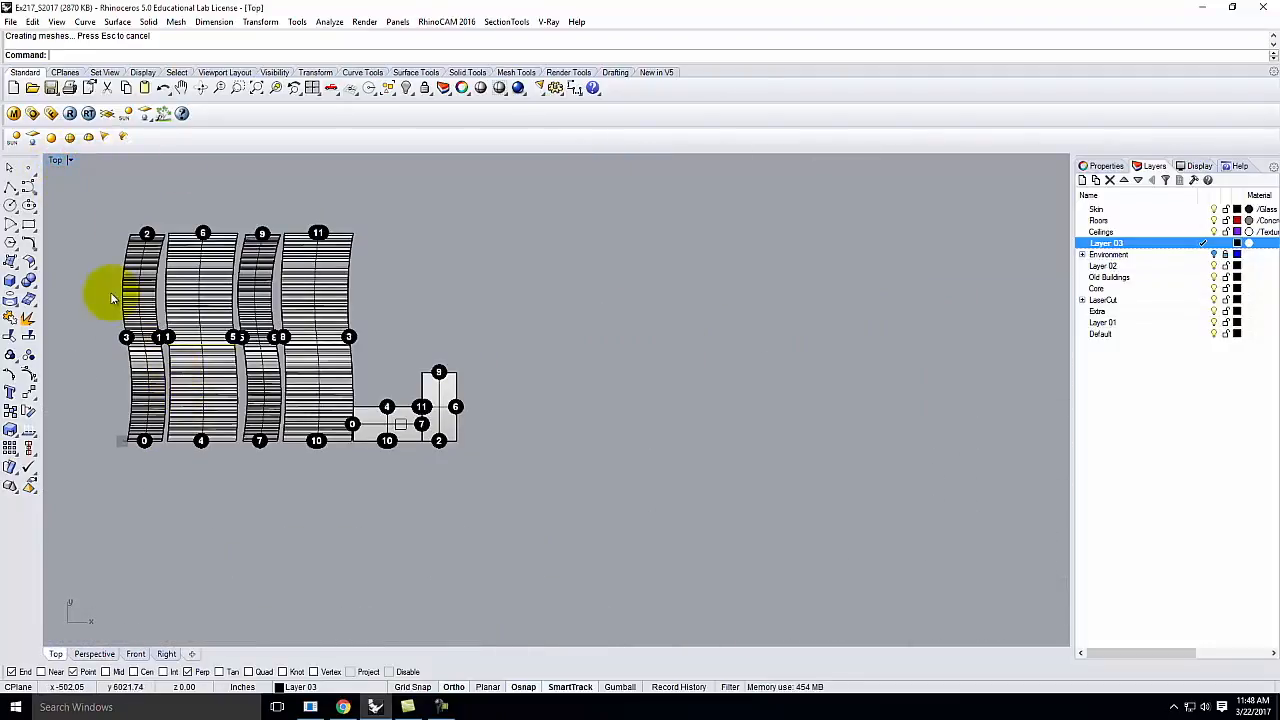
{"action": "left_click_drag", "start_coordinate": [72, 212], "coordinate": [476, 477]}
{"action": "scroll", "coordinate": [690, 494], "scroll_direction": "down", "scroll_amount": 4}
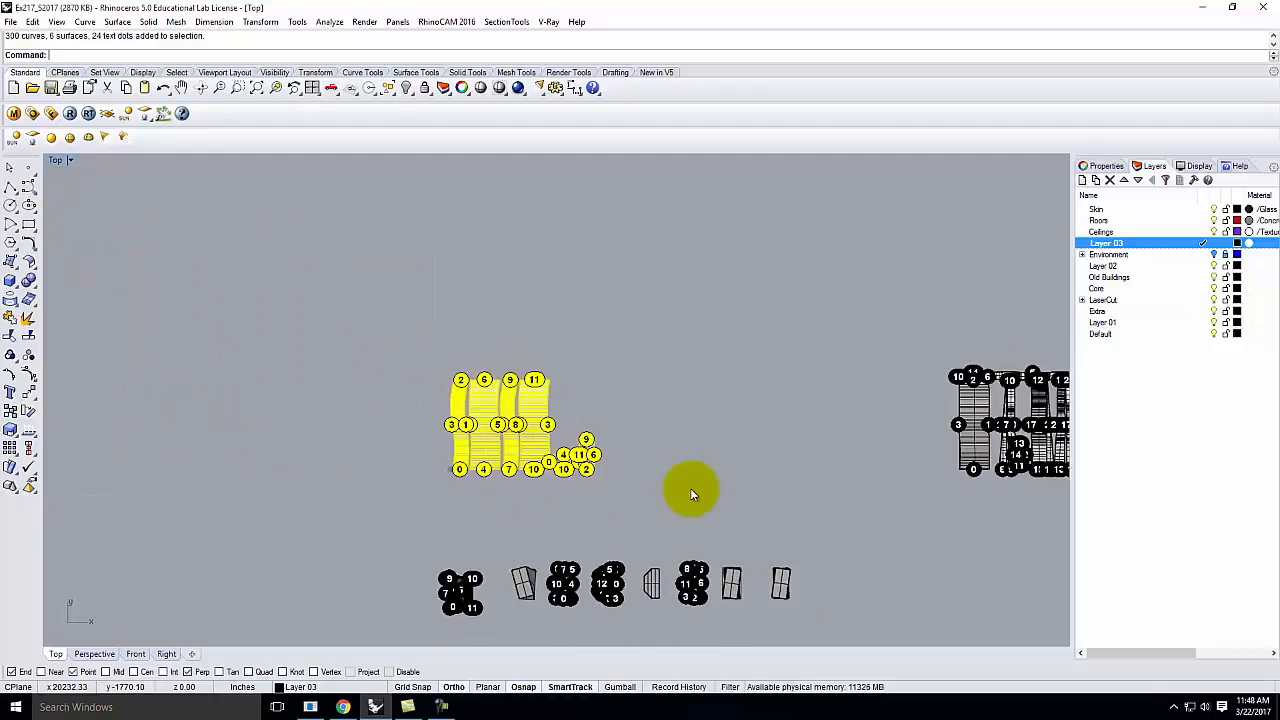
{"action": "key", "text": "Return"}
{"action": "left_click", "coordinate": [727, 478]}
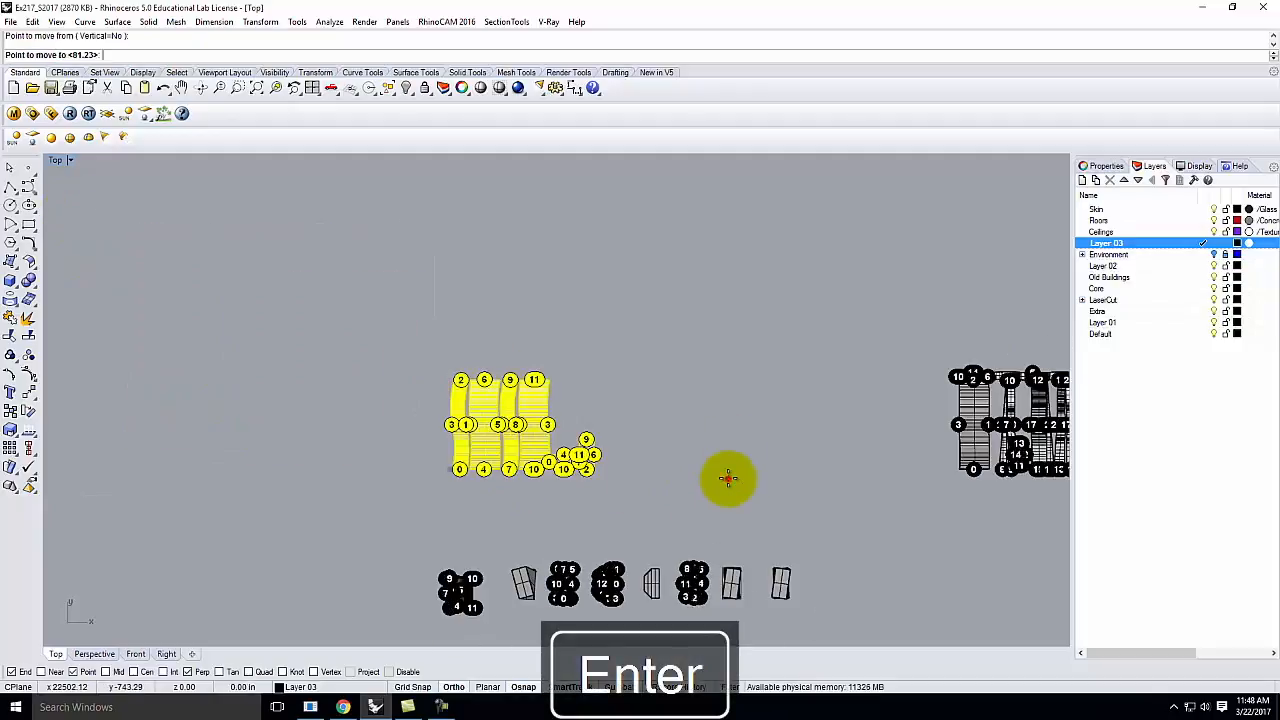
{"action": "left_click", "coordinate": [738, 360]}
{"action": "key", "text": "Escape"}
{"action": "scroll", "coordinate": [575, 287], "scroll_direction": "up", "scroll_amount": 4}
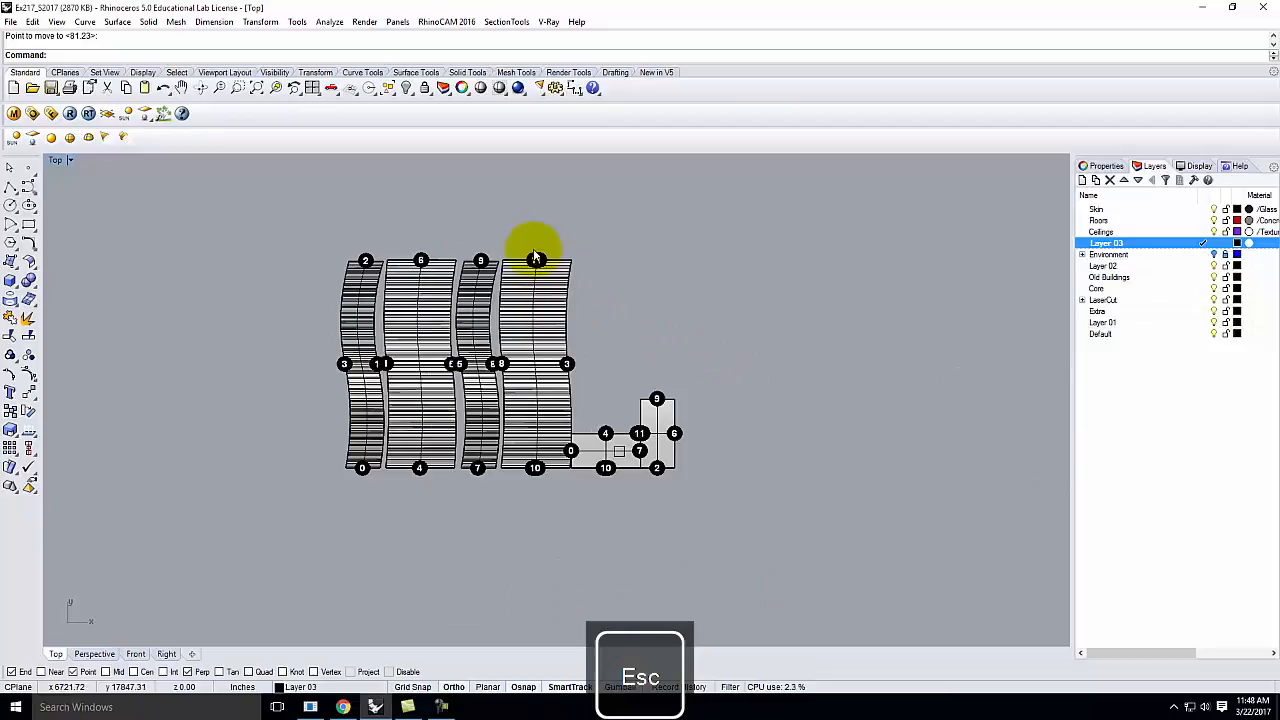
Move the rectangular end panel labelled 2, 6, 9 and 11 by its edge 9 corner onto the matching corner of the narrow strip's edge 9.
{"action": "scroll", "coordinate": [573, 458], "scroll_direction": "up", "scroll_amount": 3}
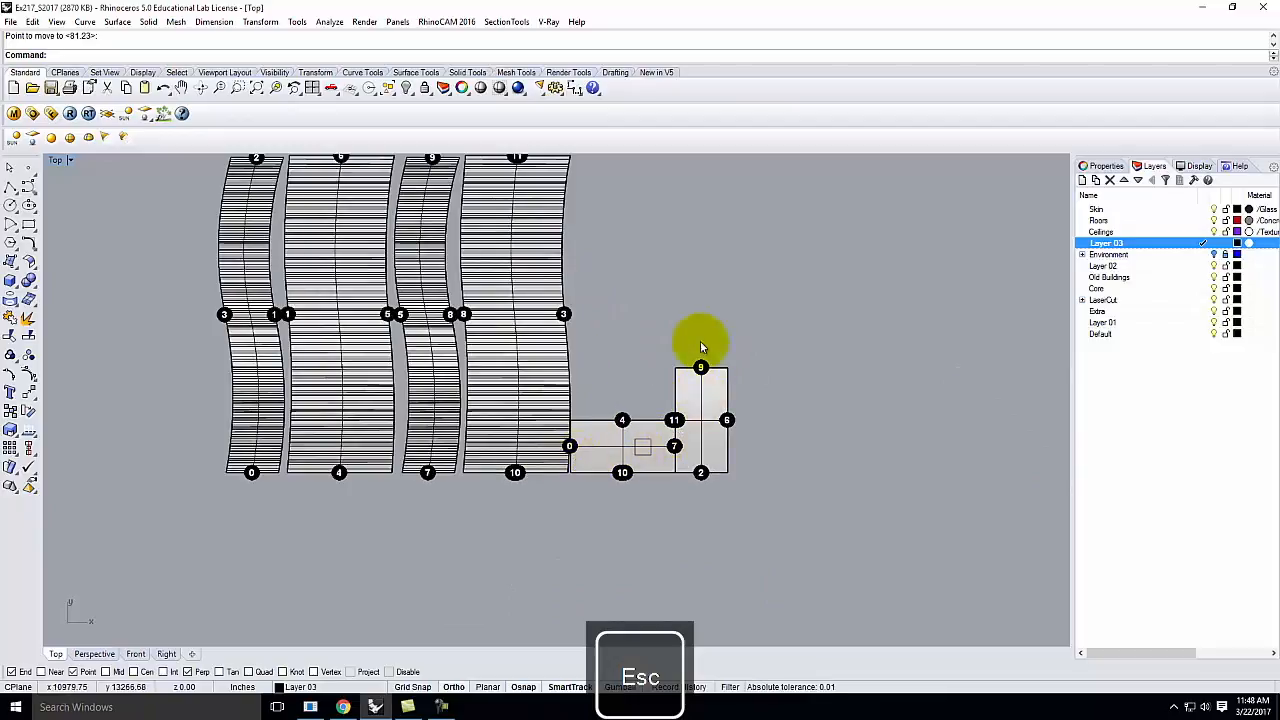
{"action": "left_click_drag", "start_coordinate": [668, 336], "coordinate": [772, 482]}
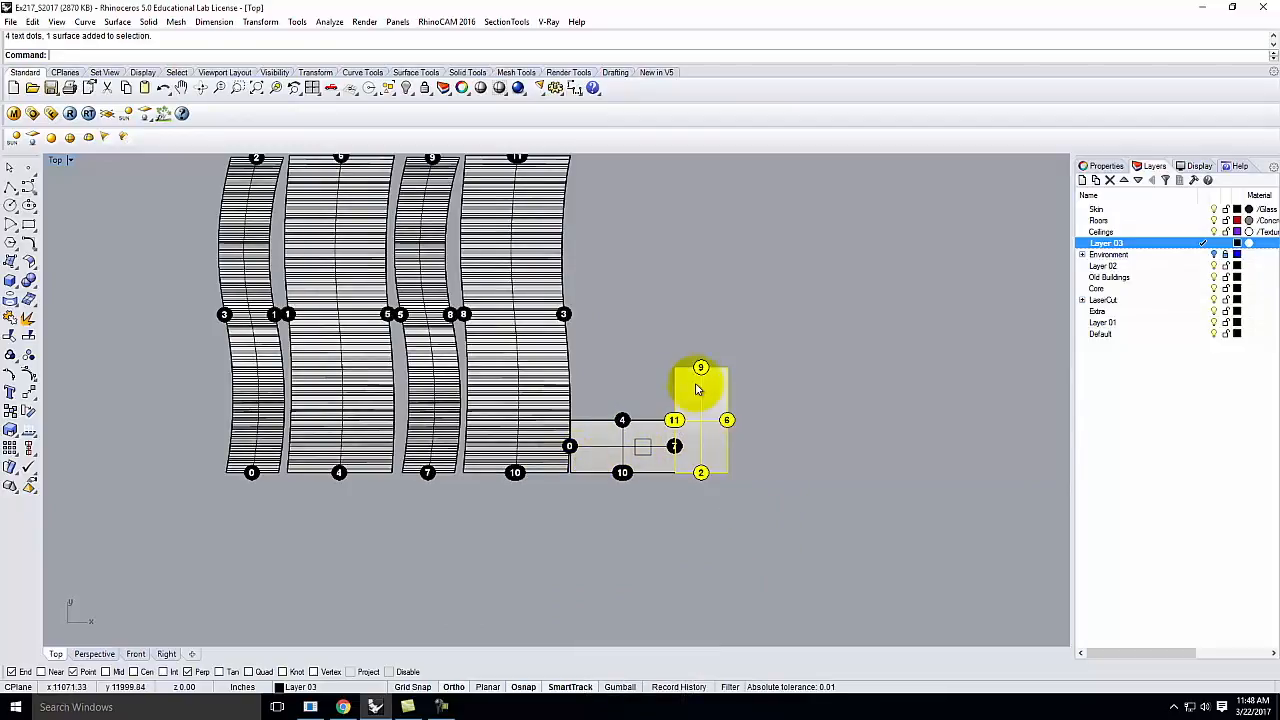
{"action": "key", "text": "Return"}
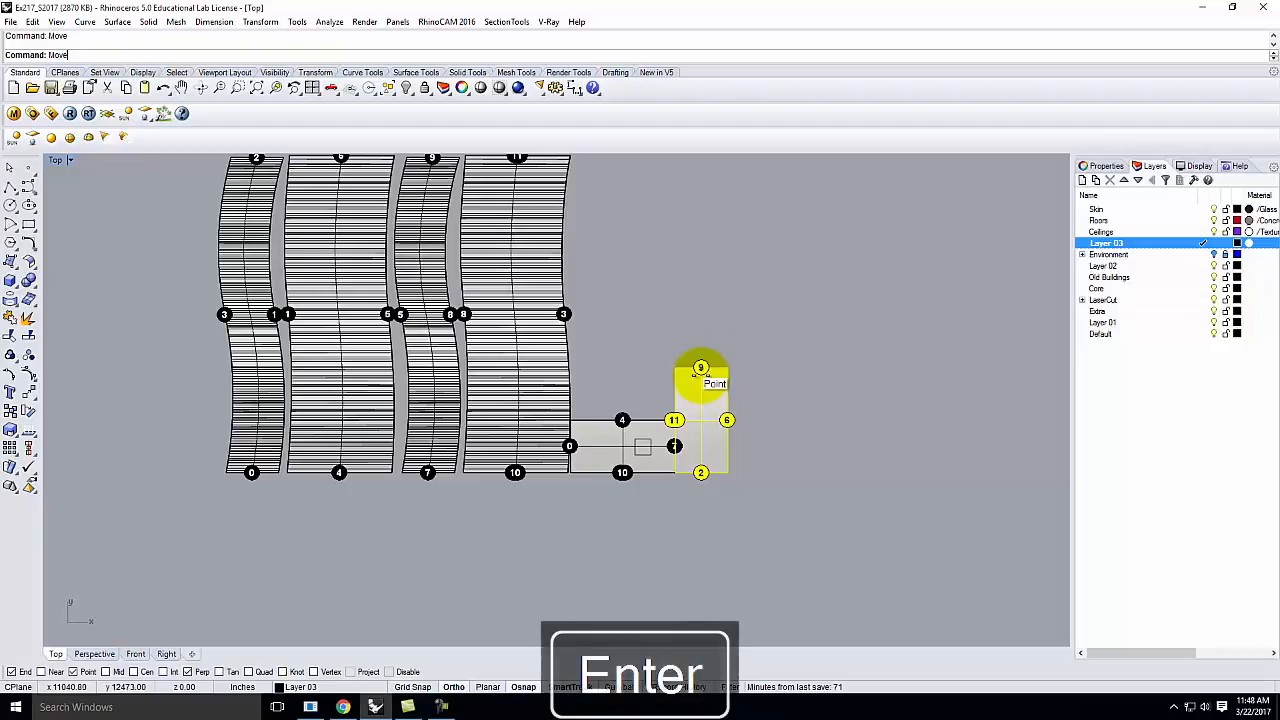
{"action": "left_click", "coordinate": [675, 368]}
{"action": "scroll", "coordinate": [674, 371], "scroll_direction": "down", "scroll_amount": 3}
{"action": "scroll", "coordinate": [535, 207], "scroll_direction": "up", "scroll_amount": 5}
{"action": "scroll", "coordinate": [558, 279], "scroll_direction": "up", "scroll_amount": 5}
{"action": "left_click", "coordinate": [612, 389]}
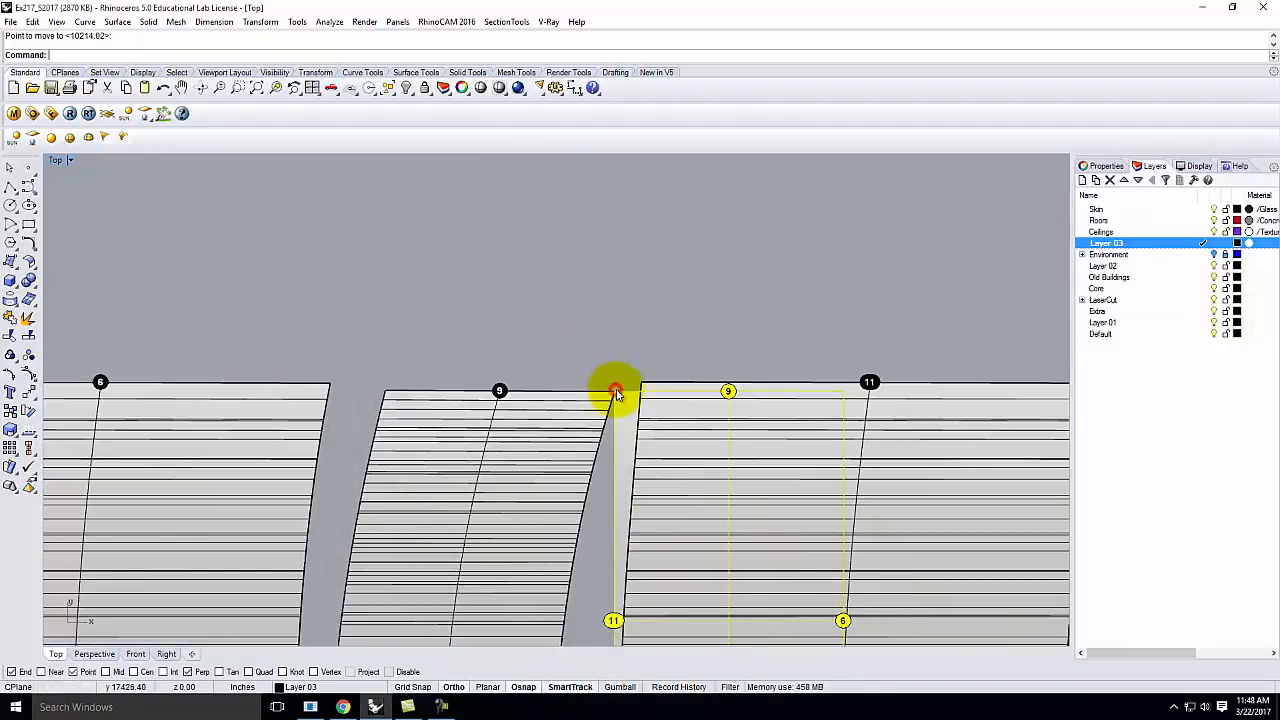
Rotate the rectangular end panel about the shared corner so its edge 9 lines up with the narrow strip's edge 9.
{"action": "type", "text": "rotate"}
{"action": "key", "text": "Return"}
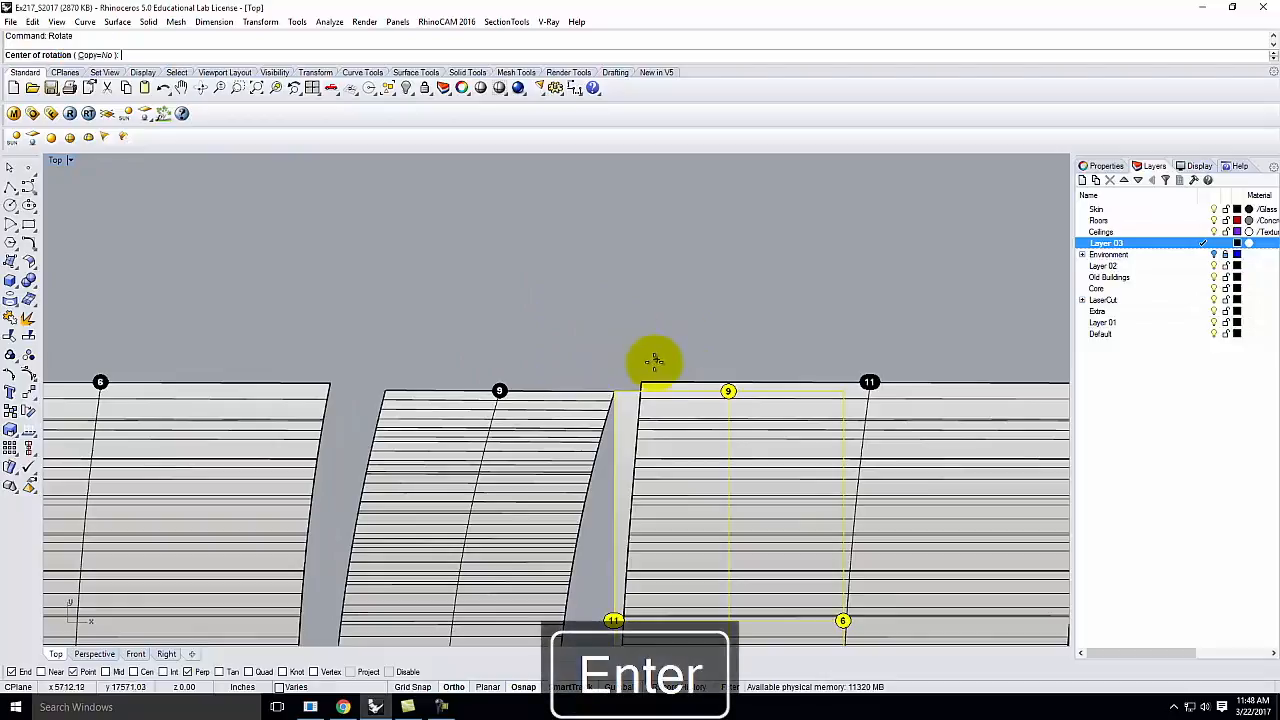
{"action": "left_click", "coordinate": [618, 388]}
{"action": "left_click", "coordinate": [848, 396]}
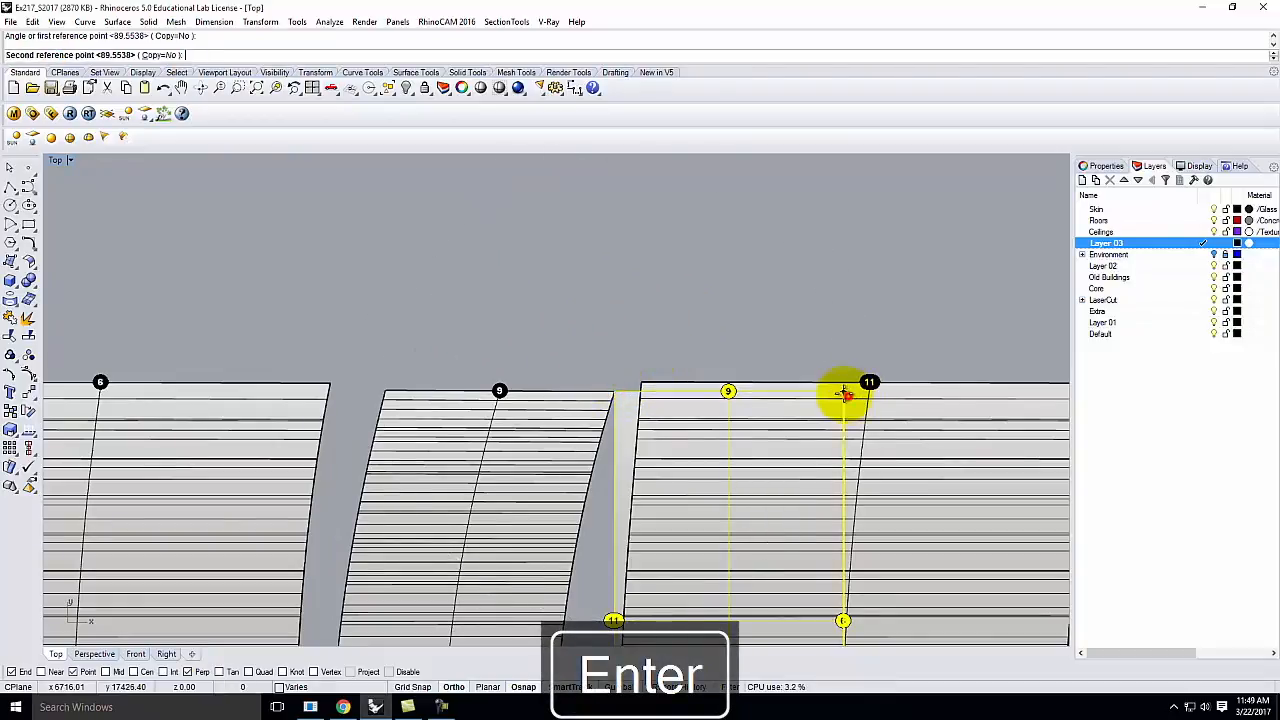
{"action": "scroll", "coordinate": [383, 386], "scroll_direction": "up", "scroll_amount": 5}
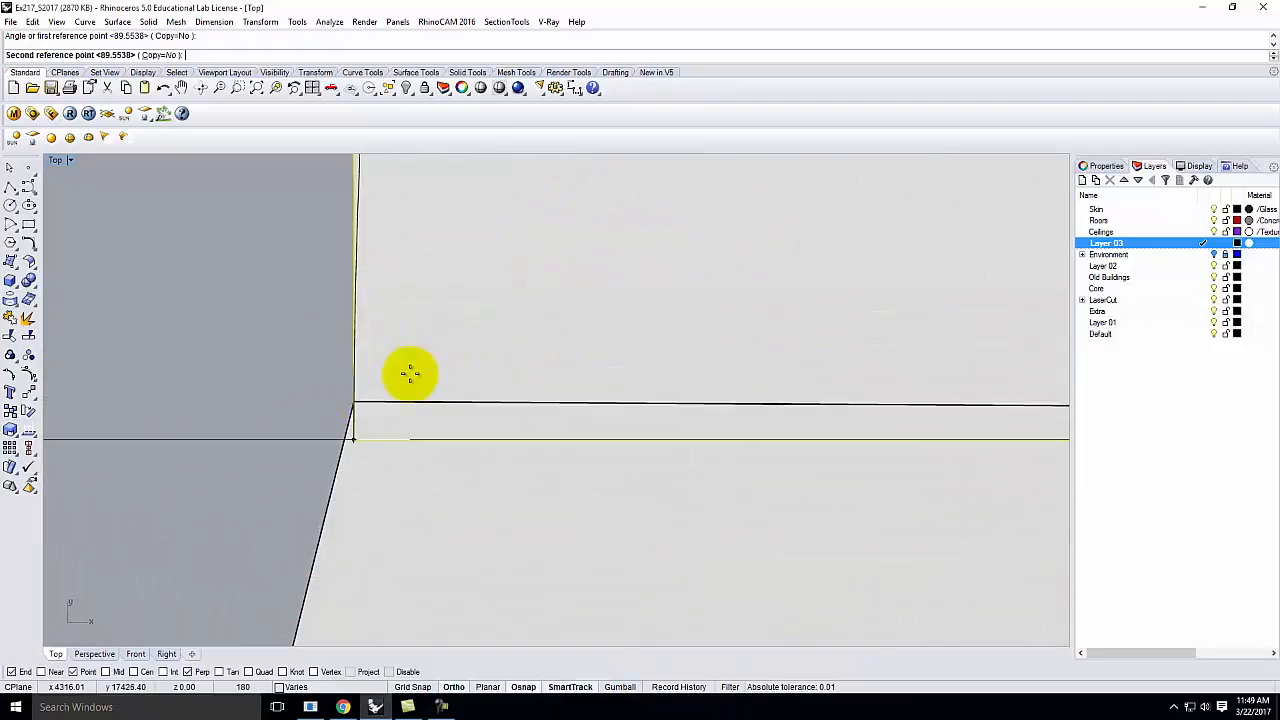
{"action": "left_click", "coordinate": [360, 403]}
{"action": "scroll", "coordinate": [225, 375], "scroll_direction": "down", "scroll_amount": 6}
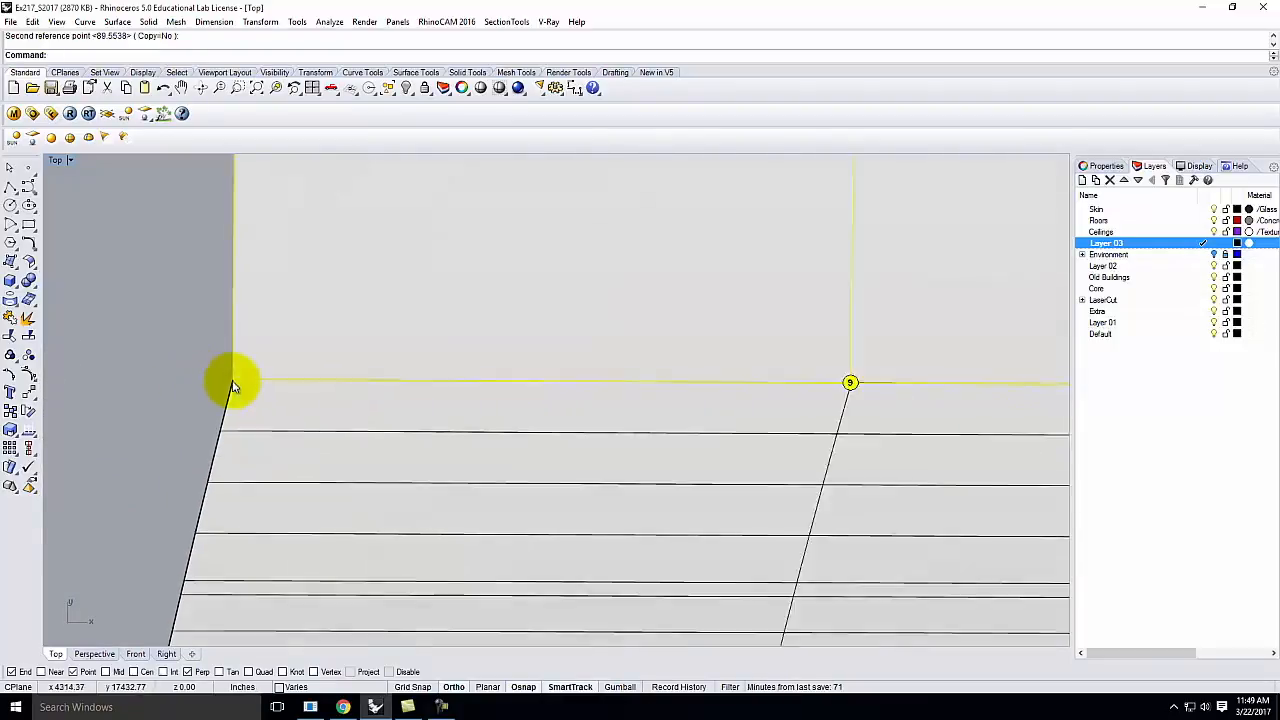
{"action": "key", "text": "Escape"}
{"action": "scroll", "coordinate": [418, 338], "scroll_direction": "down", "scroll_amount": 3}
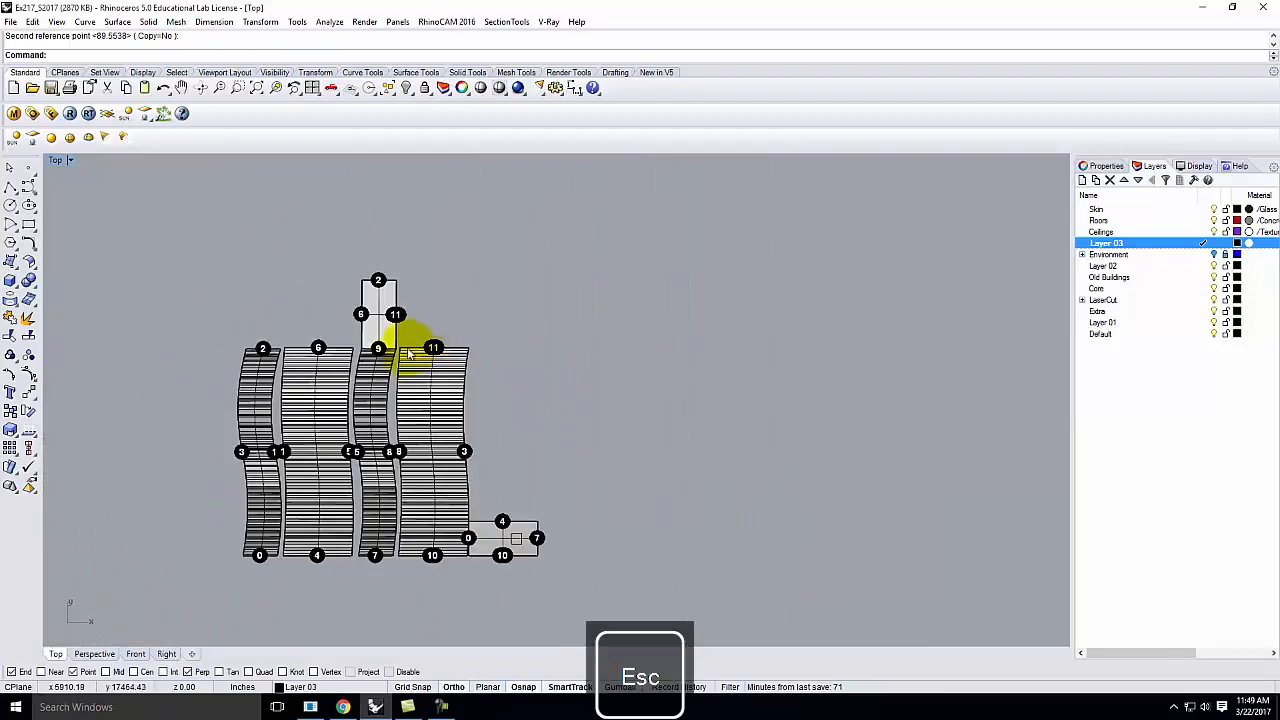
Move the wide strip with edge 11, including its curves and labels, so its upper corner meets the end panel's edge 11 corner.
{"action": "left_click", "coordinate": [397, 344]}
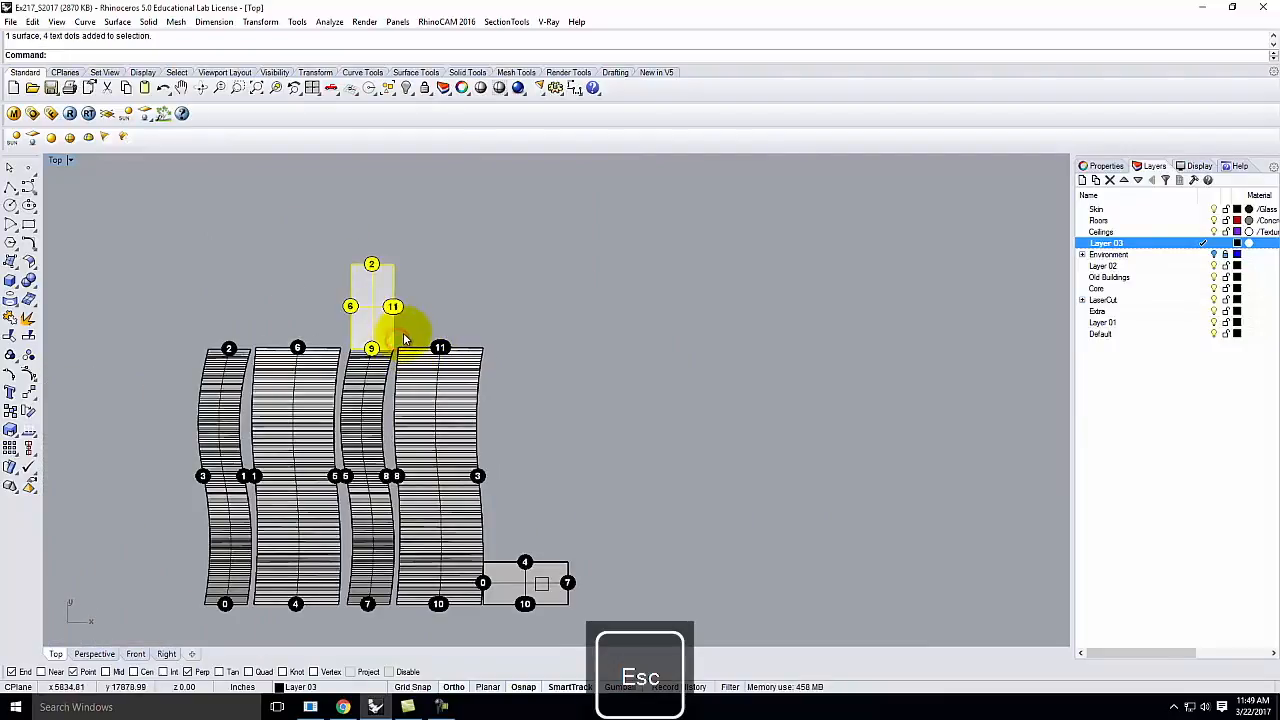
{"action": "key", "text": "Escape"}
{"action": "left_click", "coordinate": [443, 383]}
{"action": "left_click", "coordinate": [497, 300]}
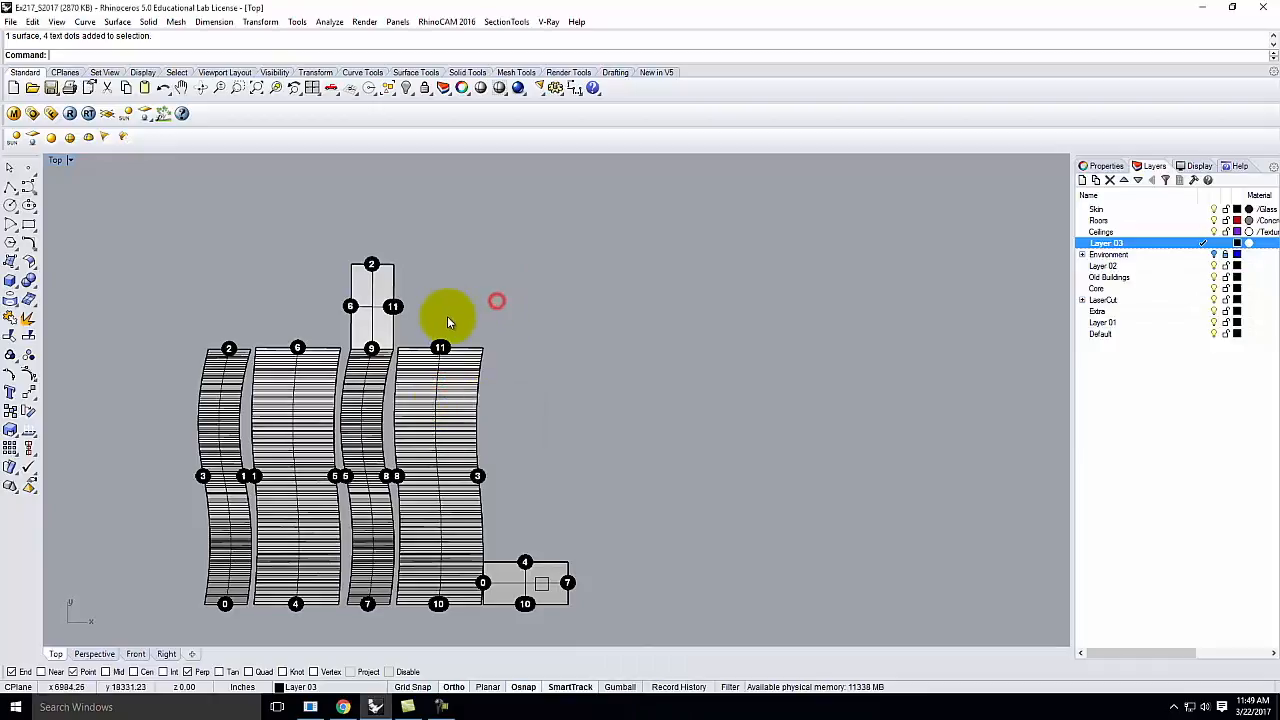
{"action": "left_click", "coordinate": [446, 317]}
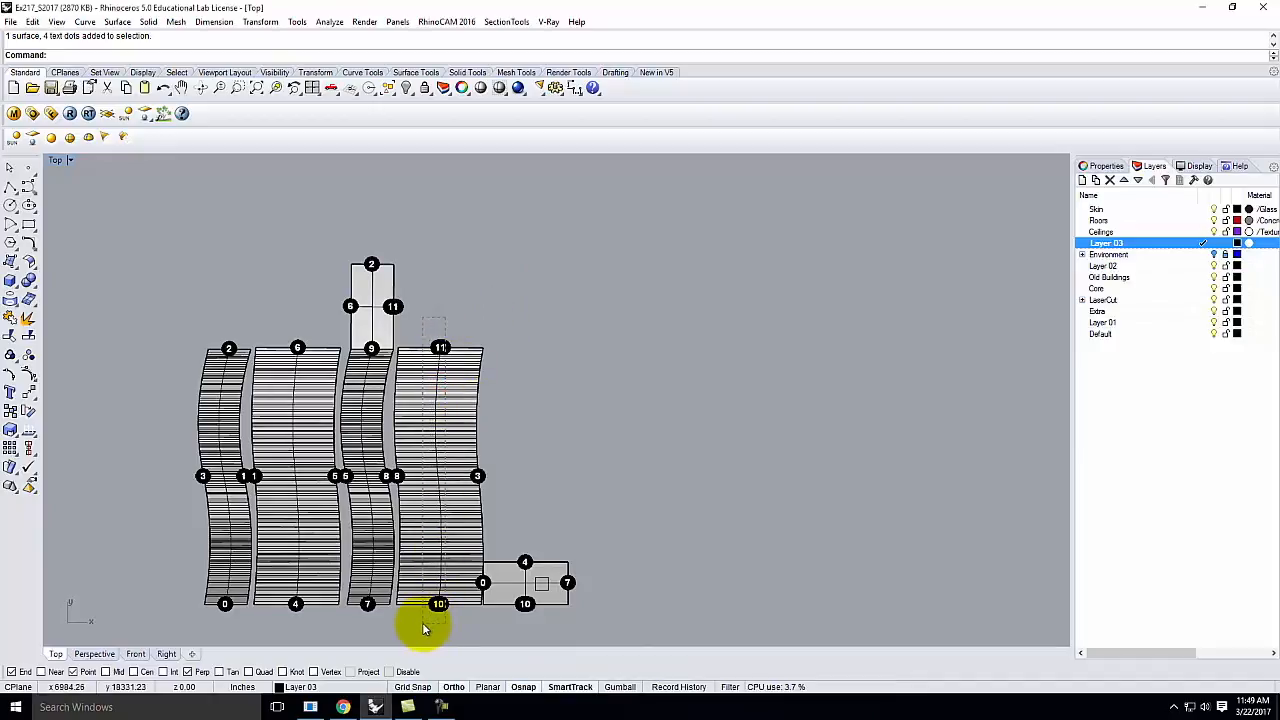
{"action": "left_click", "coordinate": [430, 603]}
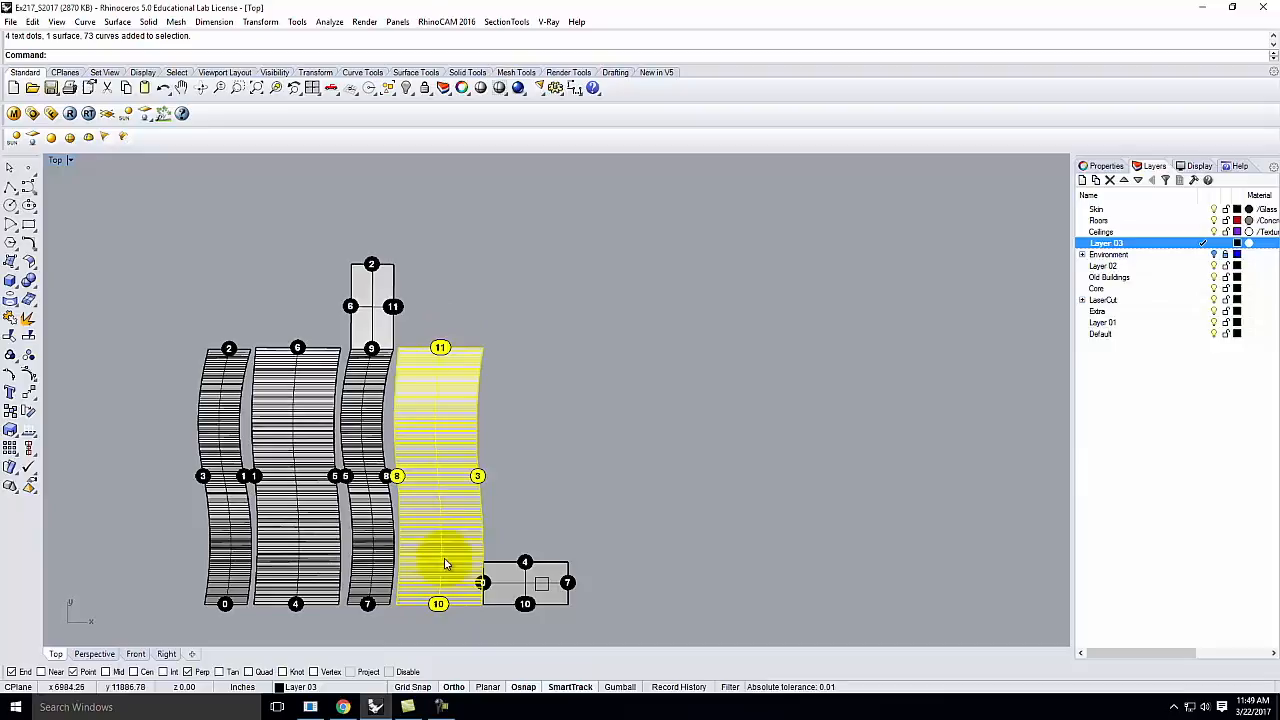
{"action": "key", "text": "Return"}
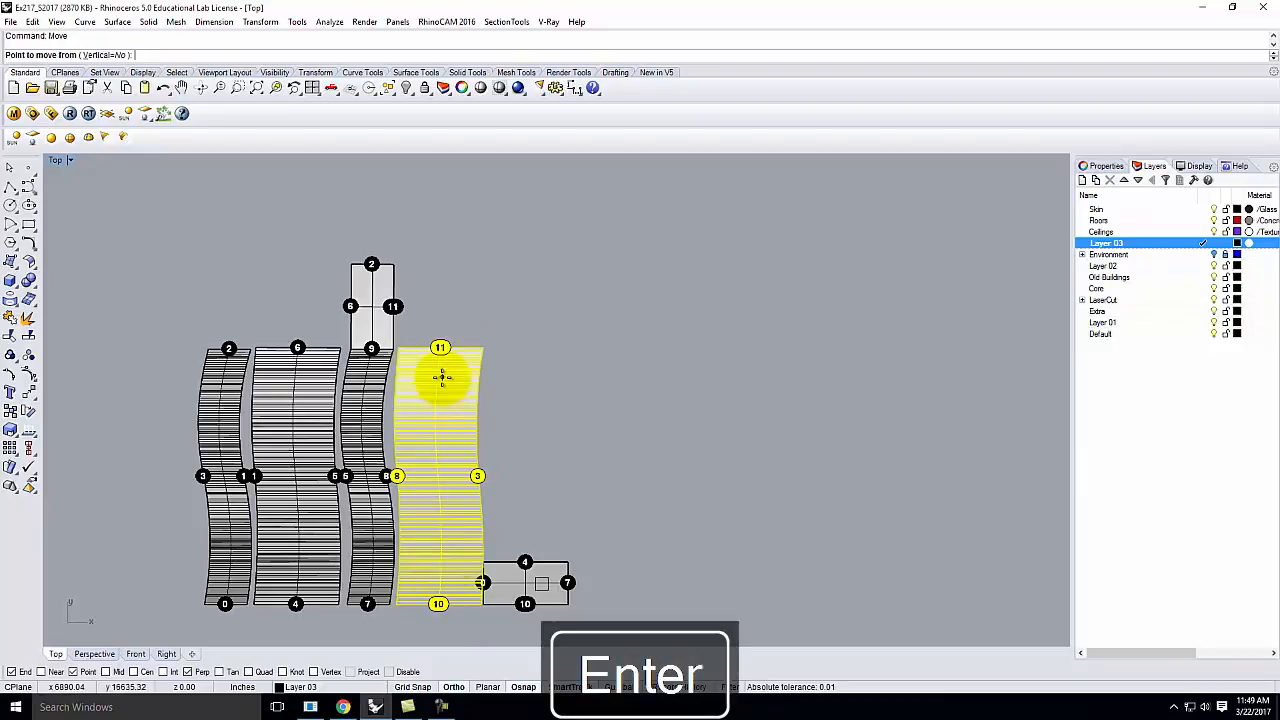
{"action": "scroll", "coordinate": [441, 377], "scroll_direction": "up", "scroll_amount": 5}
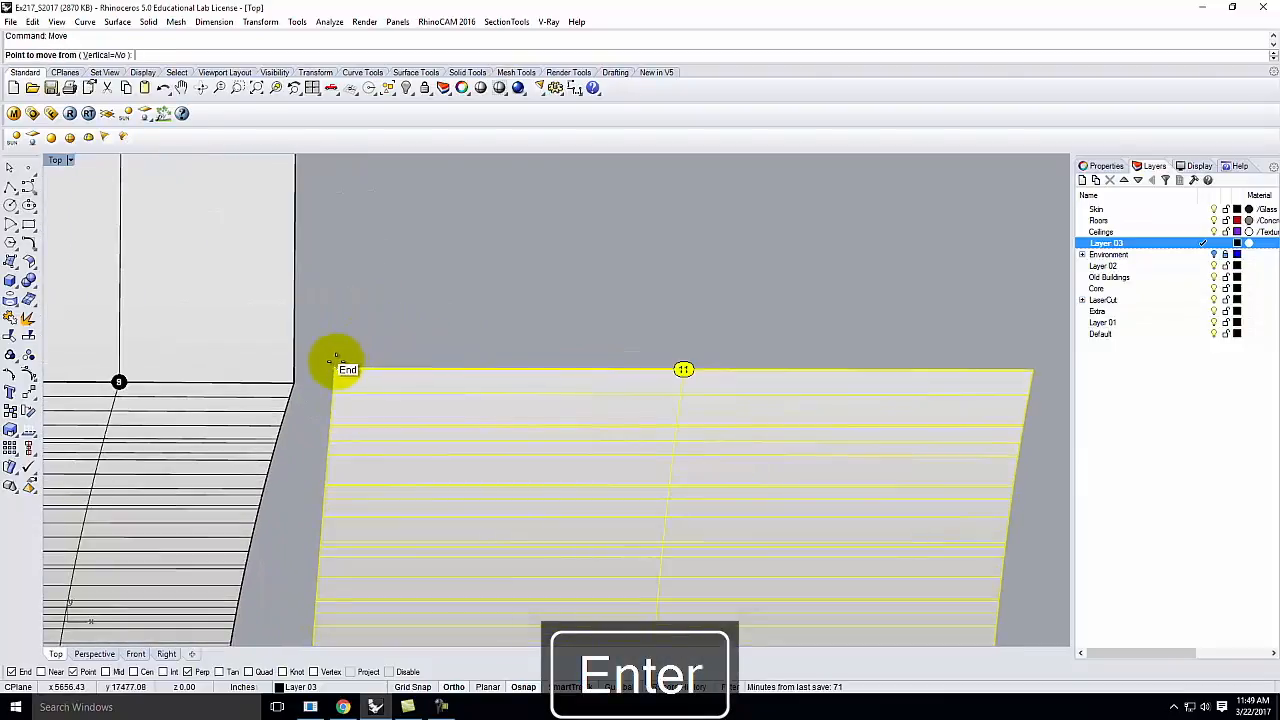
{"action": "left_click", "coordinate": [298, 383]}
{"action": "left_click", "coordinate": [298, 383]}
Rotate the wide strip about the shared corner so its edge 11 lines up with the end panel's edge 11.
{"action": "type", "text": "Rota"}
{"action": "key", "text": "Return"}
{"action": "left_click", "coordinate": [298, 382]}
{"action": "left_click", "coordinate": [992, 383]}
{"action": "scroll", "coordinate": [911, 499], "scroll_direction": "down", "scroll_amount": 8}
{"action": "scroll", "coordinate": [694, 383], "scroll_direction": "down", "scroll_amount": 10}
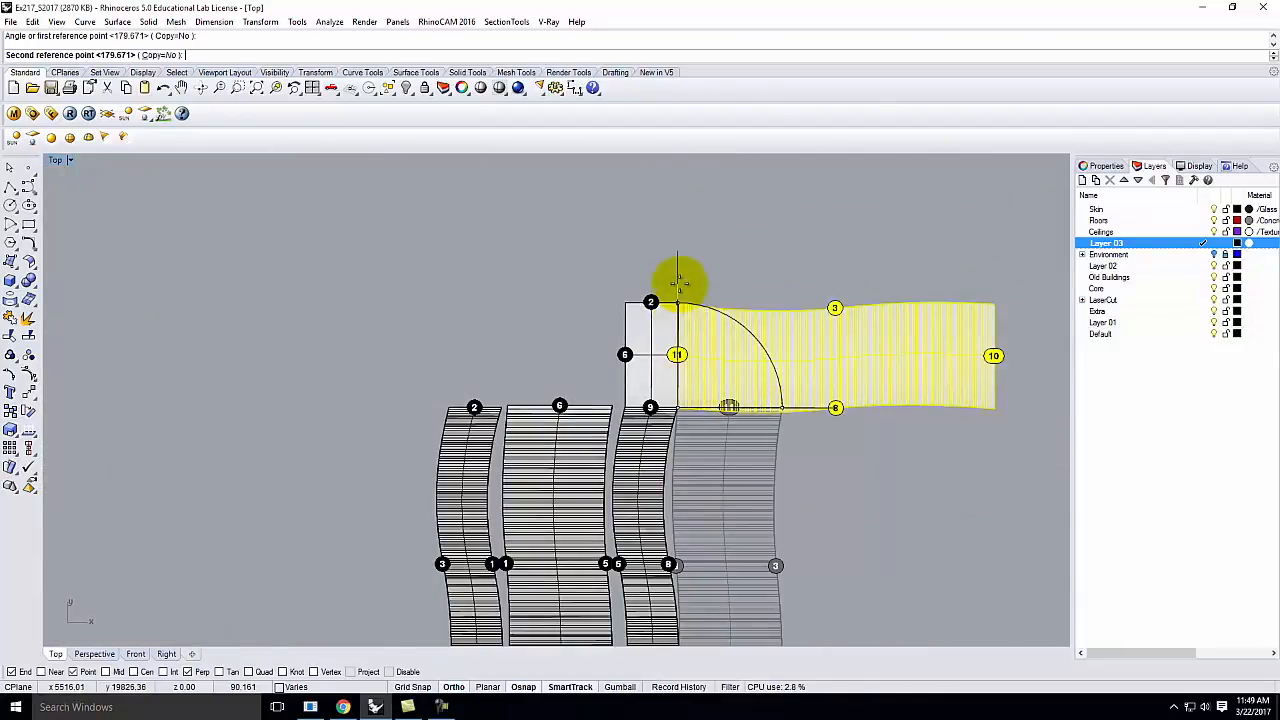
{"action": "scroll", "coordinate": [680, 278], "scroll_direction": "up", "scroll_amount": 12}
{"action": "scroll", "coordinate": [685, 350], "scroll_direction": "up", "scroll_amount": 5}
{"action": "left_click", "coordinate": [650, 419]}
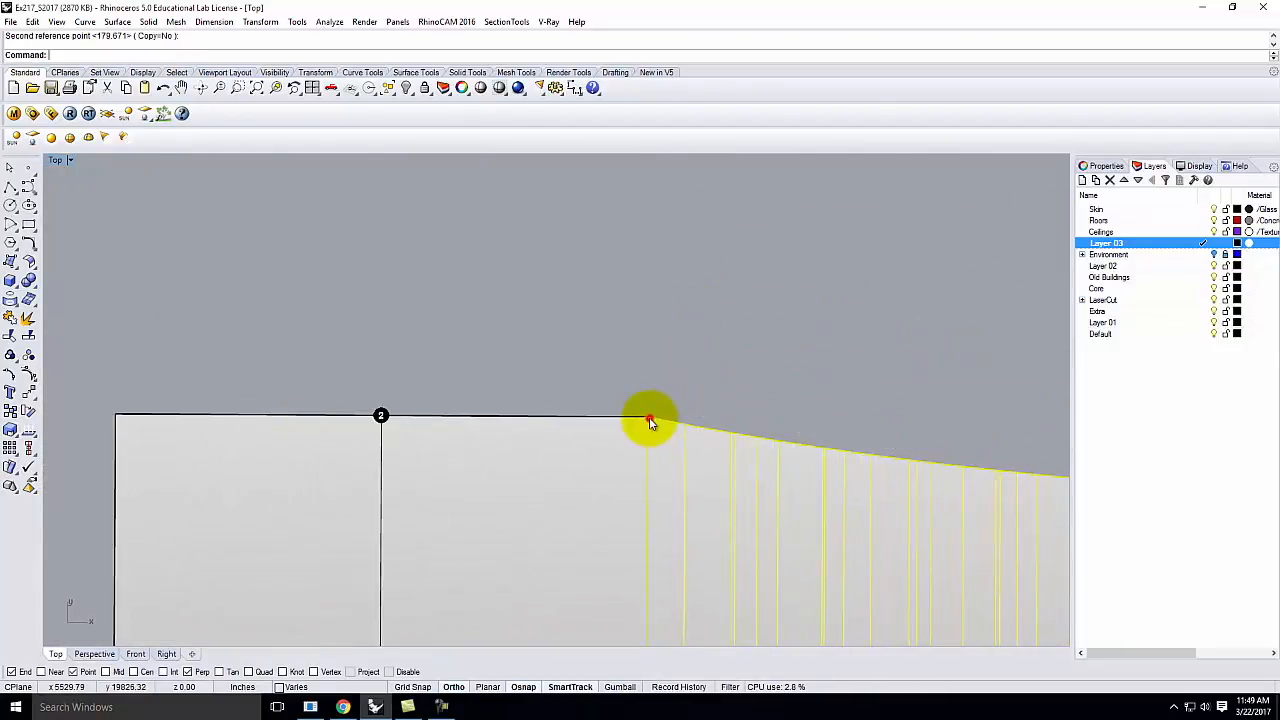
{"action": "scroll", "coordinate": [534, 336], "scroll_direction": "down", "scroll_amount": 5}
{"action": "scroll", "coordinate": [534, 337], "scroll_direction": "down", "scroll_amount": 5}
{"action": "scroll", "coordinate": [600, 360], "scroll_direction": "down", "scroll_amount": 3}
{"action": "key", "text": "Escape"}
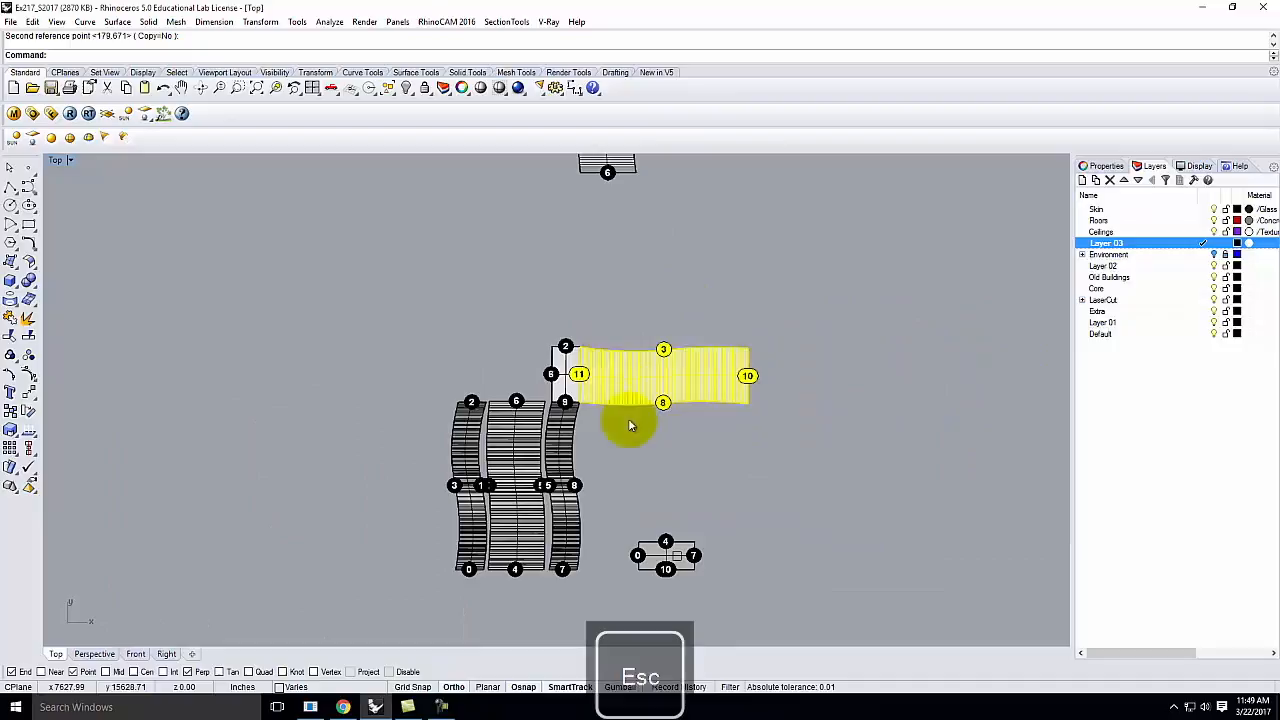
Move the small rectangular panel labelled 0, 4, 7 and 10 by its 7–10 corner onto the lower corner of the wide strip's edge 10.
{"action": "scroll", "coordinate": [667, 506], "scroll_direction": "up", "scroll_amount": 5}
{"action": "left_click_drag", "start_coordinate": [572, 537], "coordinate": [745, 643]}
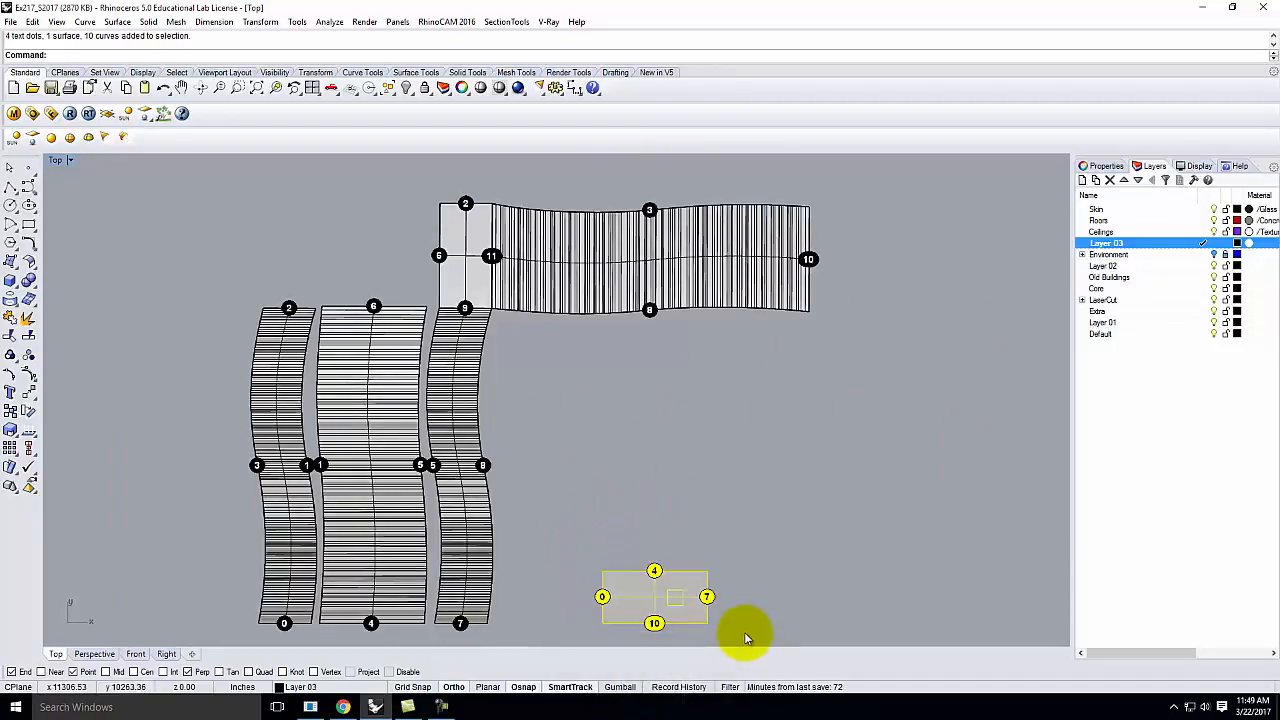
{"action": "key", "text": "Return"}
{"action": "left_click", "coordinate": [714, 617]}
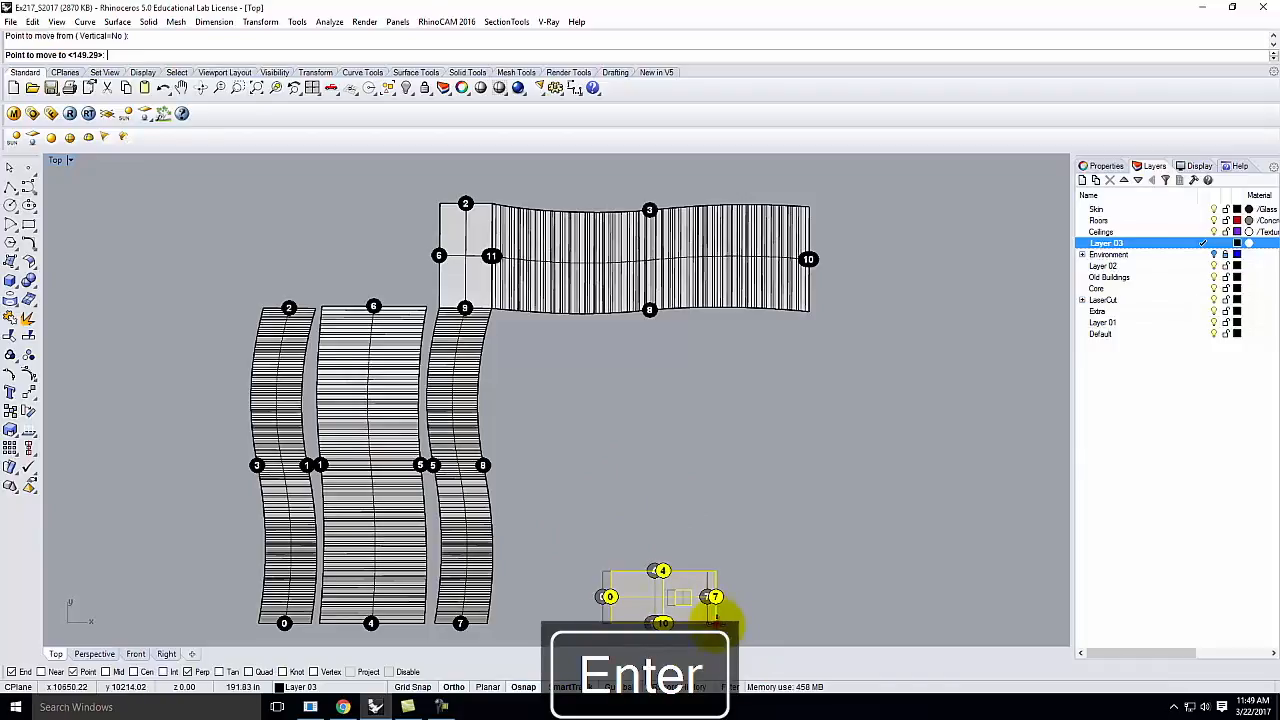
{"action": "scroll", "coordinate": [818, 195], "scroll_direction": "up", "scroll_amount": 12}
{"action": "scroll", "coordinate": [785, 385], "scroll_direction": "down", "scroll_amount": 7}
{"action": "scroll", "coordinate": [797, 518], "scroll_direction": "up", "scroll_amount": 6}
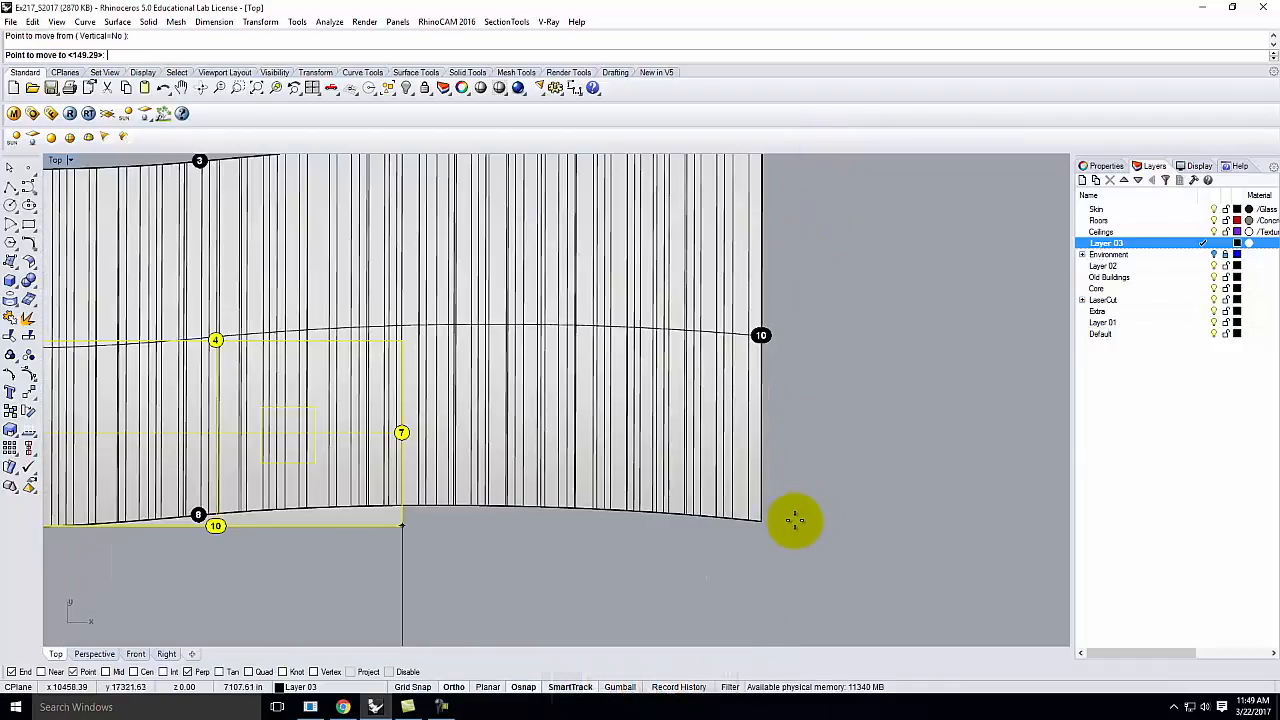
{"action": "left_click", "coordinate": [765, 523]}
Rotate the small rectangular panel about the shared corner so its edge 10 lines up with the wide strip's edge 10.
{"action": "type", "text": "Move"}
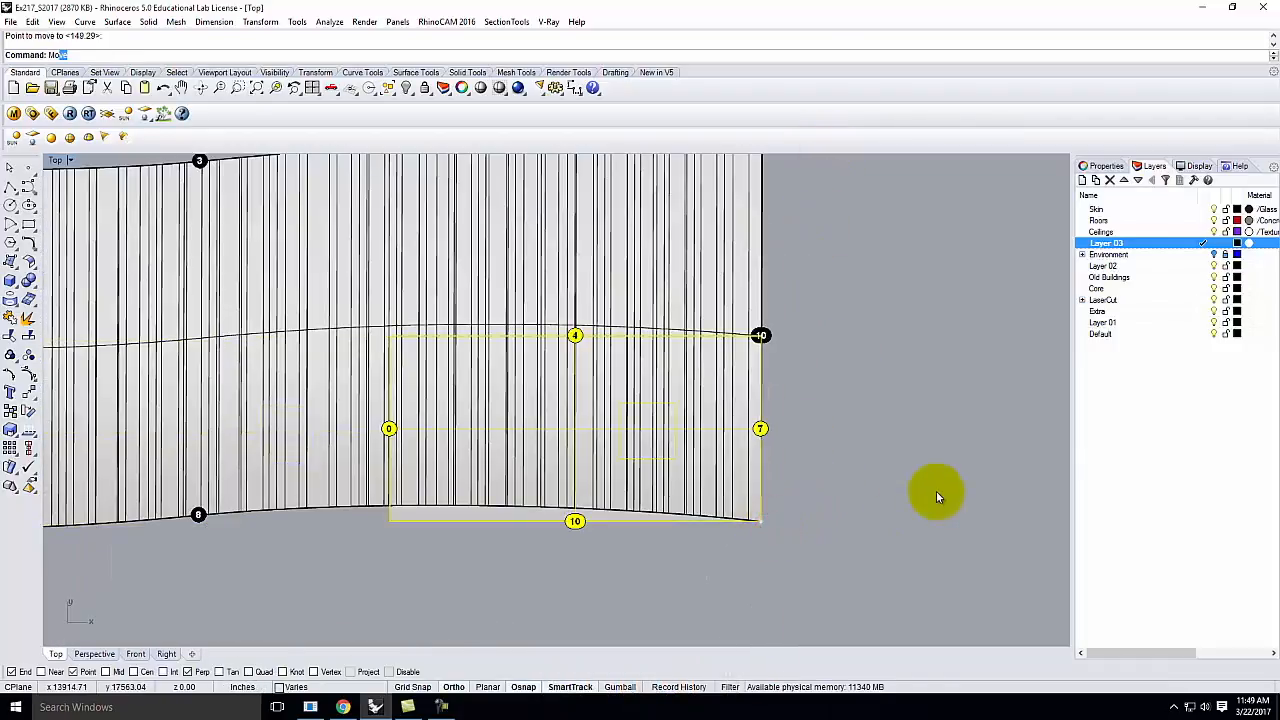
{"action": "key", "text": "BackSpace"}
{"action": "key", "text": "BackSpace"}
{"action": "key", "text": "BackSpace"}
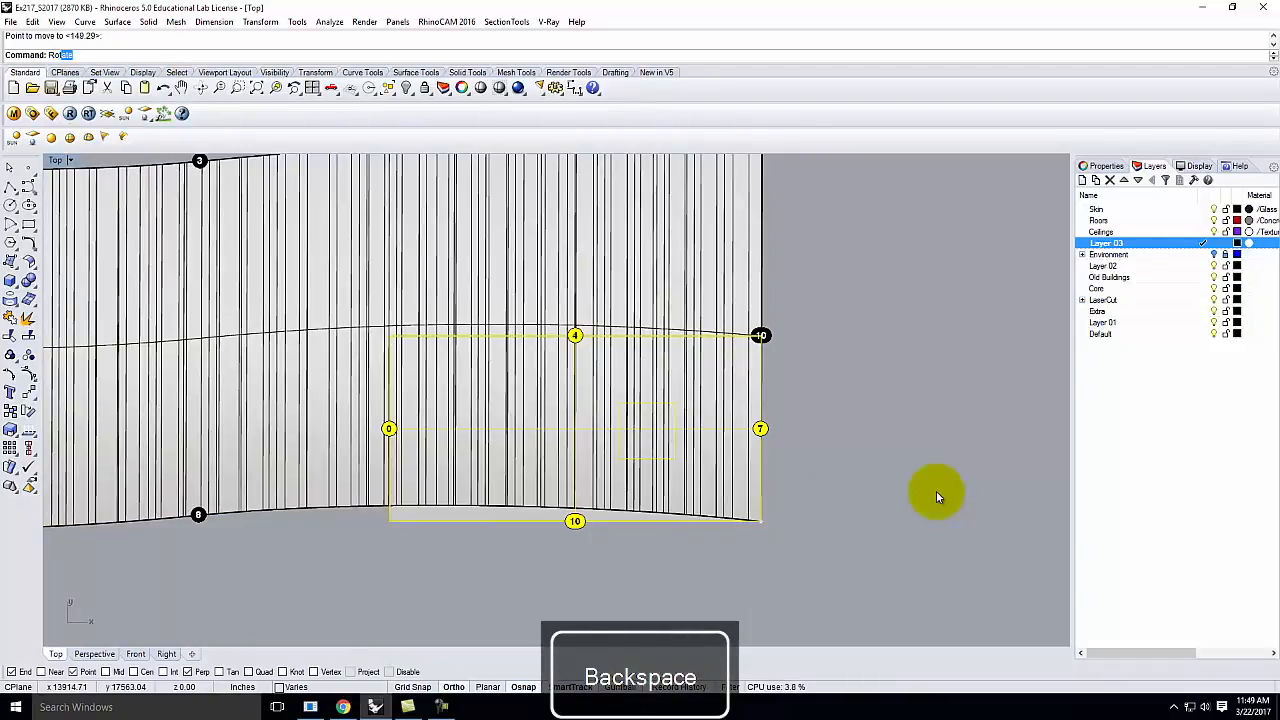
{"action": "type", "text": "Rota"}
{"action": "key", "text": "Return"}
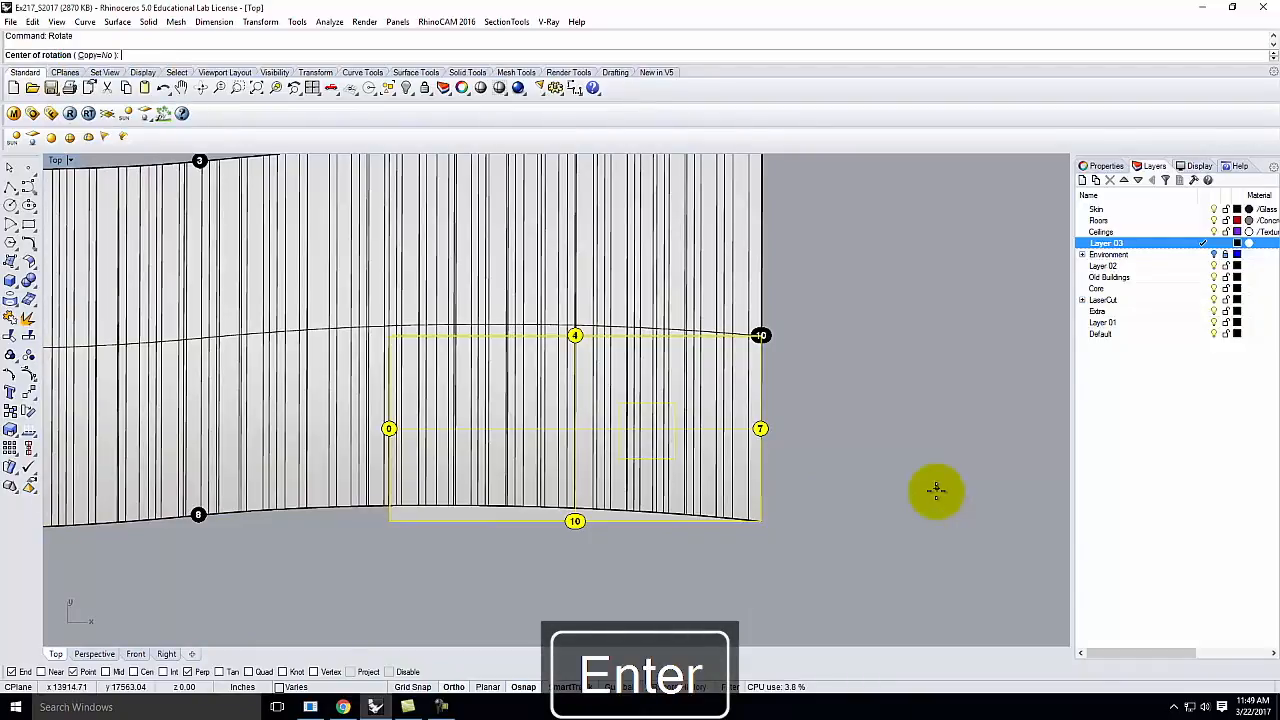
{"action": "left_click", "coordinate": [762, 522]}
{"action": "left_click", "coordinate": [390, 521]}
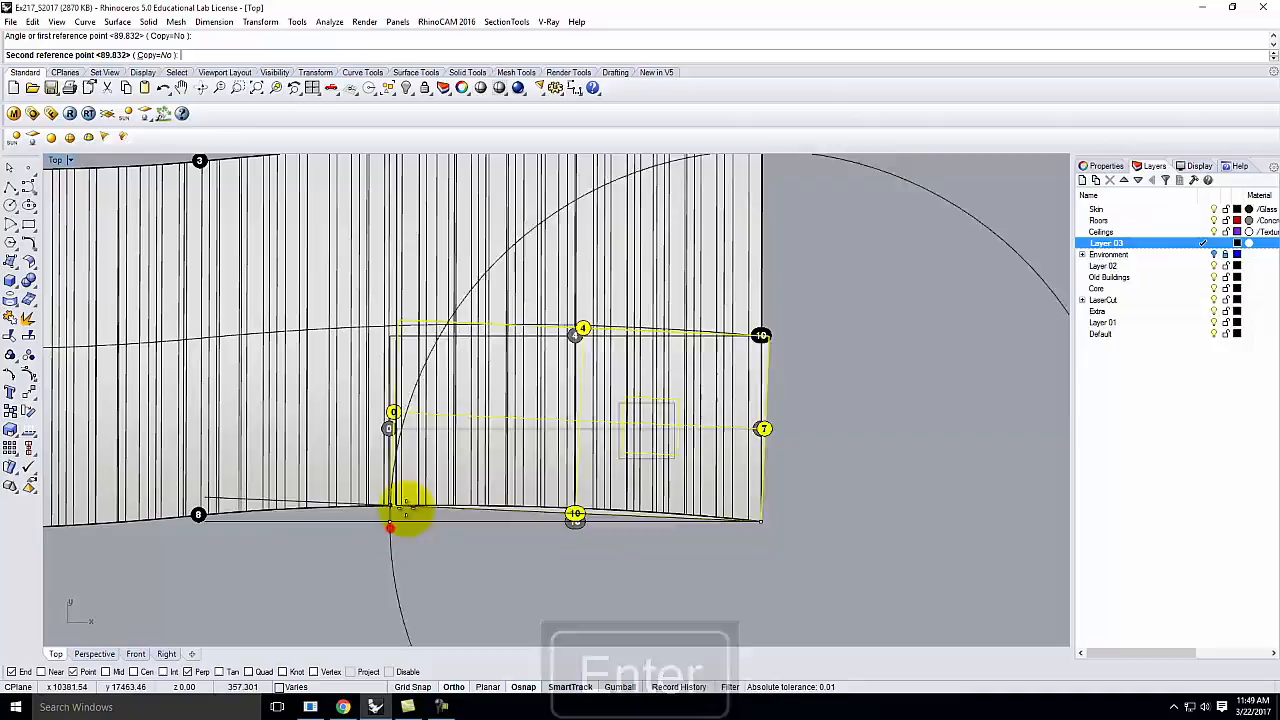
{"action": "scroll", "coordinate": [570, 527], "scroll_direction": "down", "scroll_amount": 4}
{"action": "scroll", "coordinate": [640, 390], "scroll_direction": "up", "scroll_amount": 10}
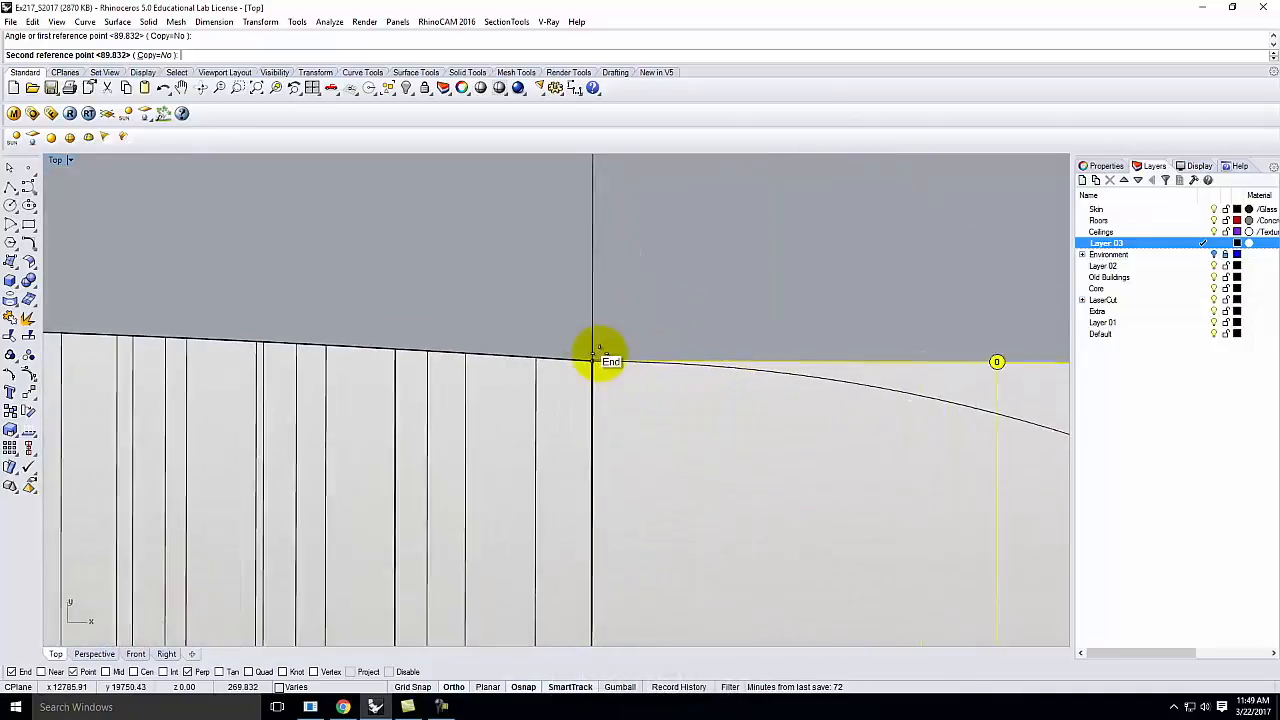
{"action": "left_click", "coordinate": [585, 375]}
{"action": "scroll", "coordinate": [680, 270], "scroll_direction": "down", "scroll_amount": 3}
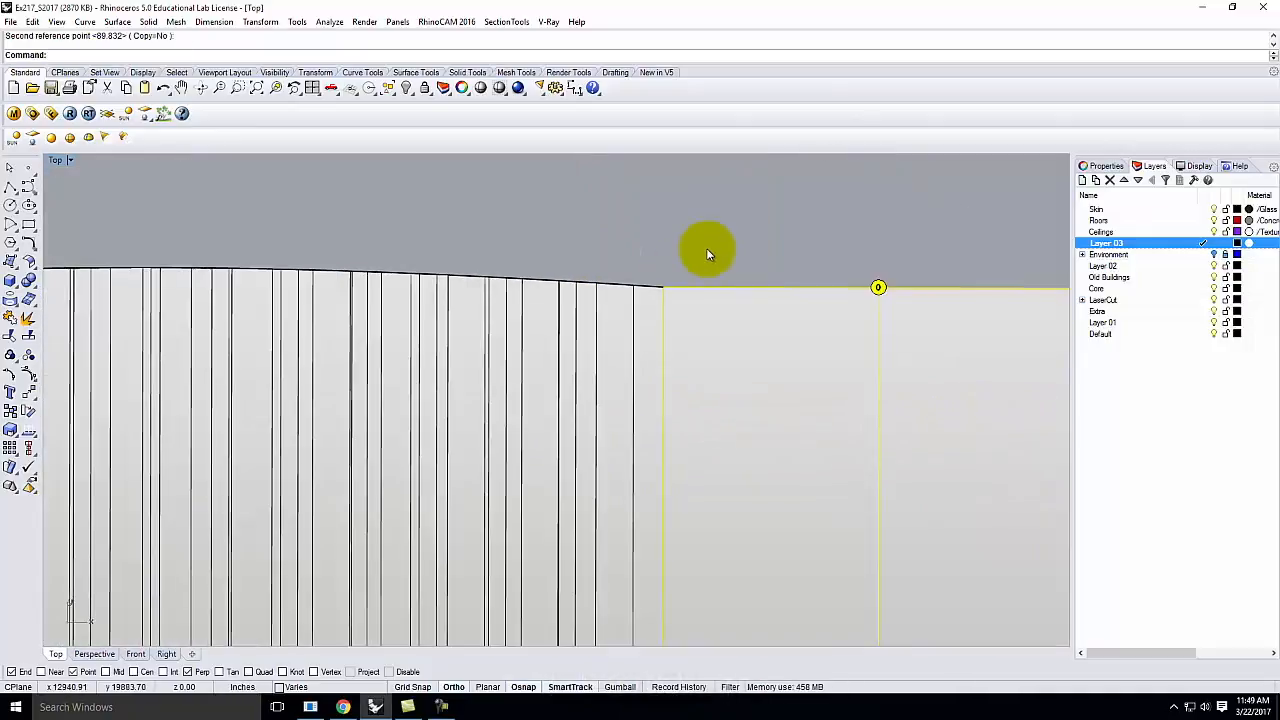
{"action": "scroll", "coordinate": [719, 243], "scroll_direction": "down", "scroll_amount": 5}
{"action": "key", "text": "Escape"}
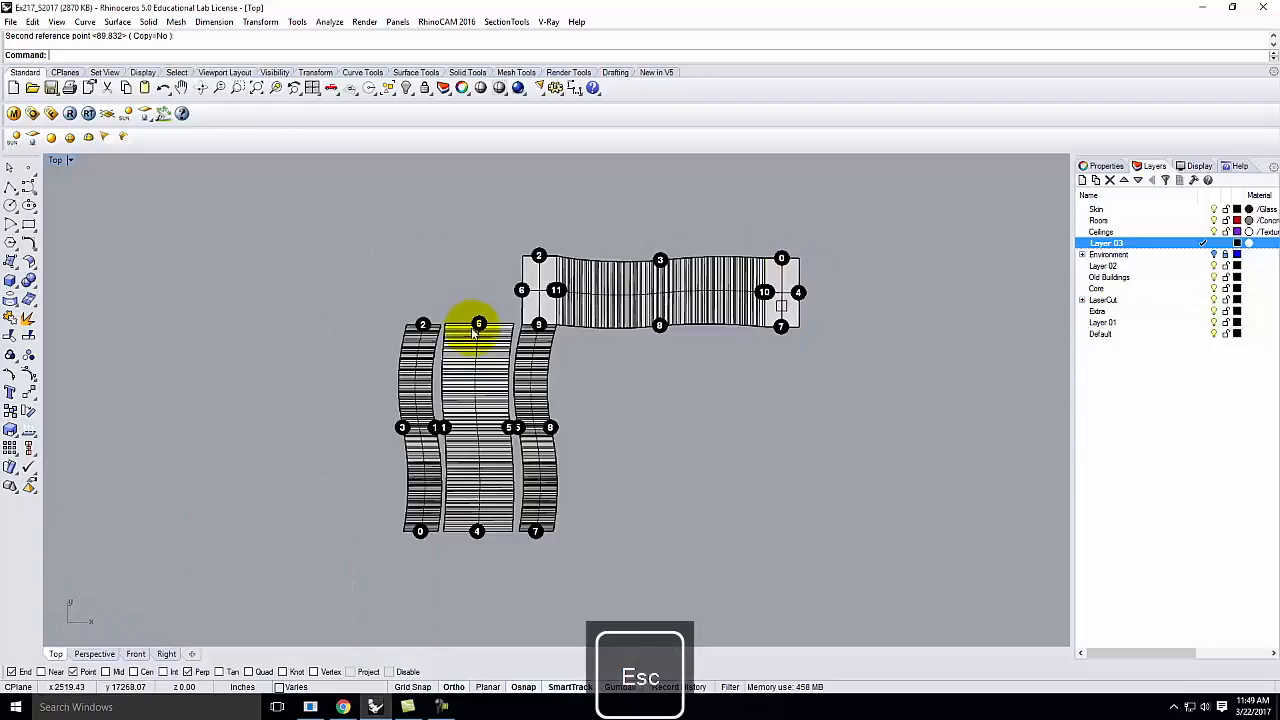
Move the wide strip labelled 1, 4, 5 and 6 by its 5–6 corner onto the end panel's corner between edges 6 and 9.
{"action": "scroll", "coordinate": [480, 323], "scroll_direction": "up", "scroll_amount": 5}
{"action": "scroll", "coordinate": [507, 211], "scroll_direction": "down", "scroll_amount": 6}
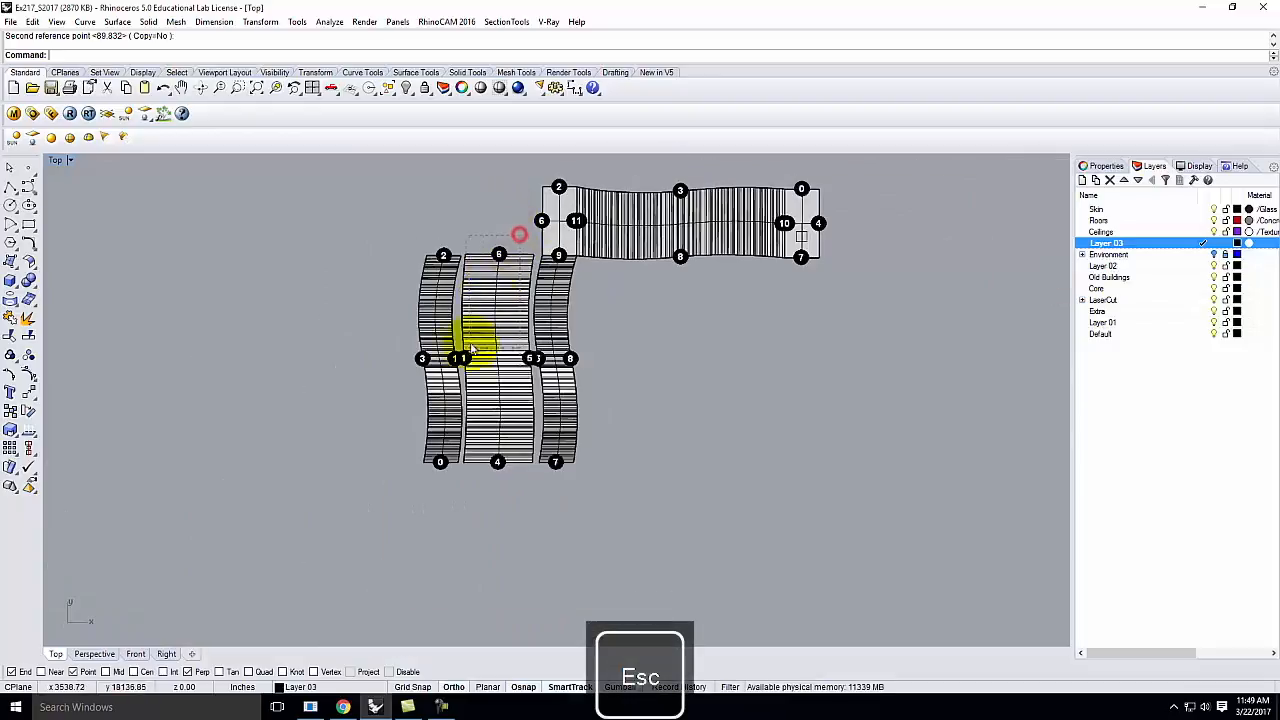
{"action": "left_click_drag", "start_coordinate": [465, 490], "coordinate": [471, 491]}
{"action": "key", "text": "Return"}
{"action": "scroll", "coordinate": [585, 263], "scroll_direction": "up", "scroll_amount": 2}
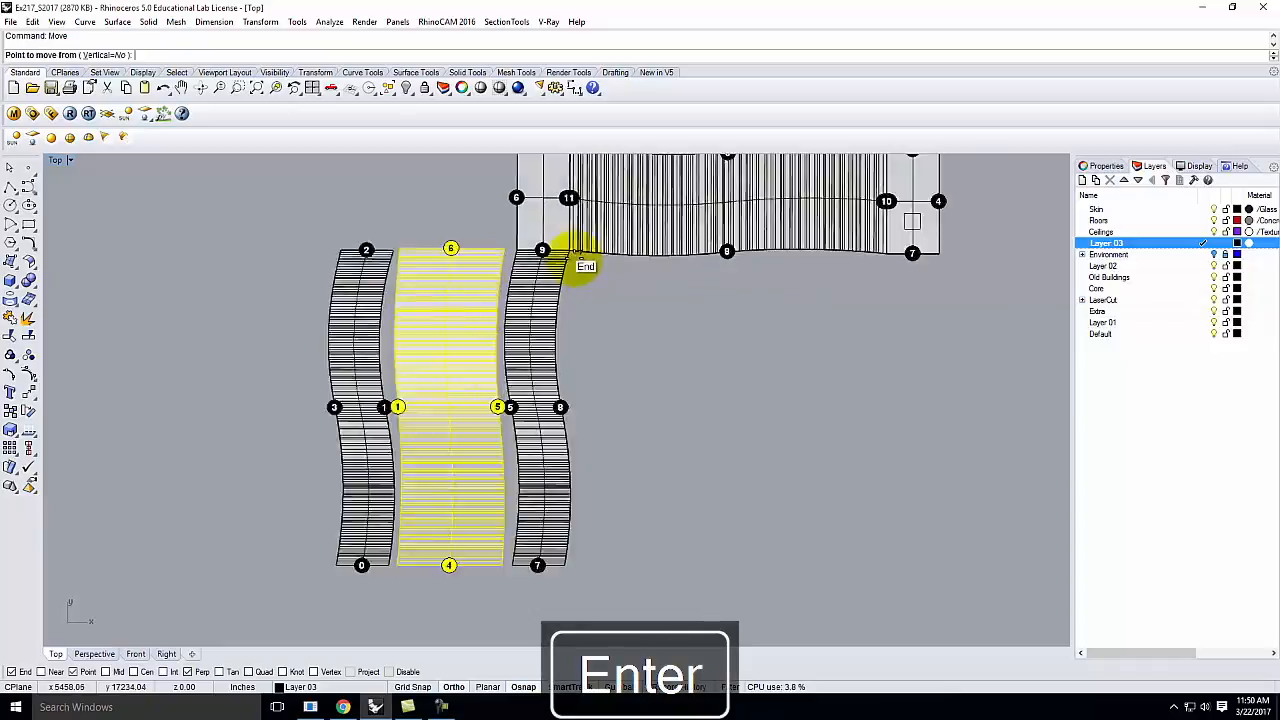
{"action": "scroll", "coordinate": [460, 211], "scroll_direction": "up", "scroll_amount": 5}
{"action": "left_click", "coordinate": [425, 288]}
{"action": "left_click", "coordinate": [488, 301]}
Rotate the wide strip about the shared corner so its edge 6 lines up with the end panel's edge 6.
{"action": "type", "text": "rotate"}
{"action": "key", "text": "Return"}
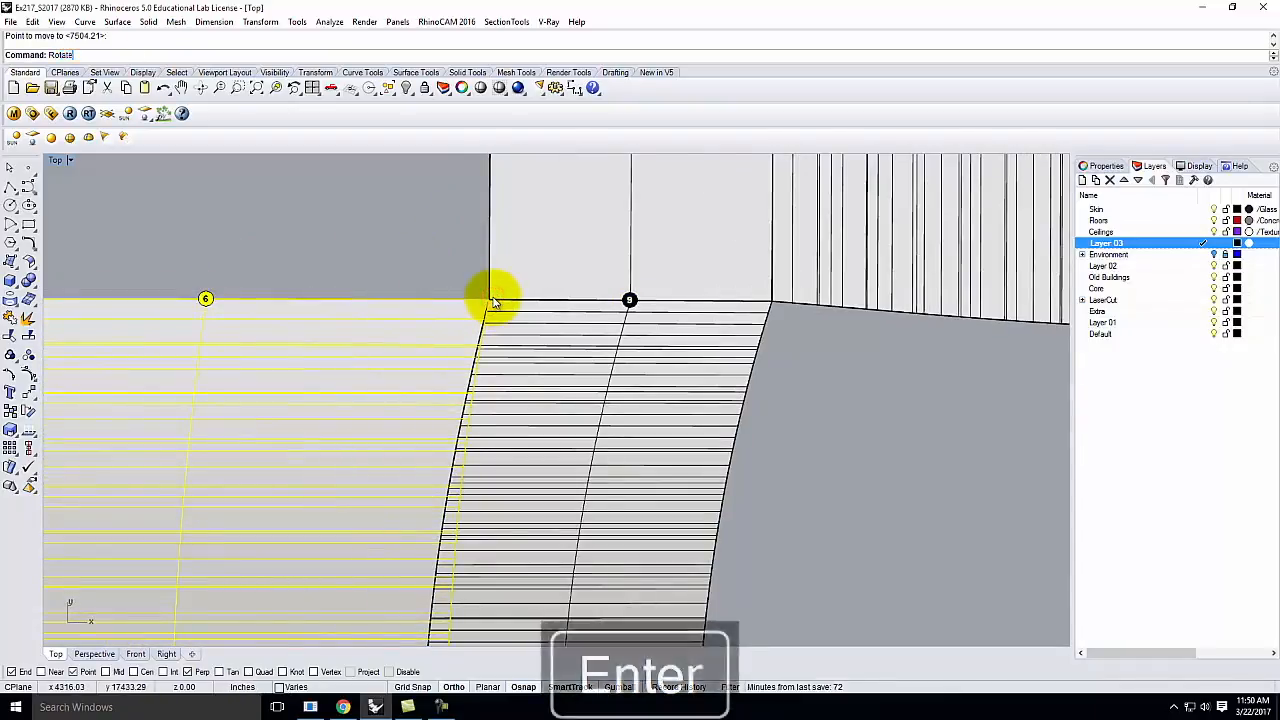
{"action": "left_click", "coordinate": [493, 298]}
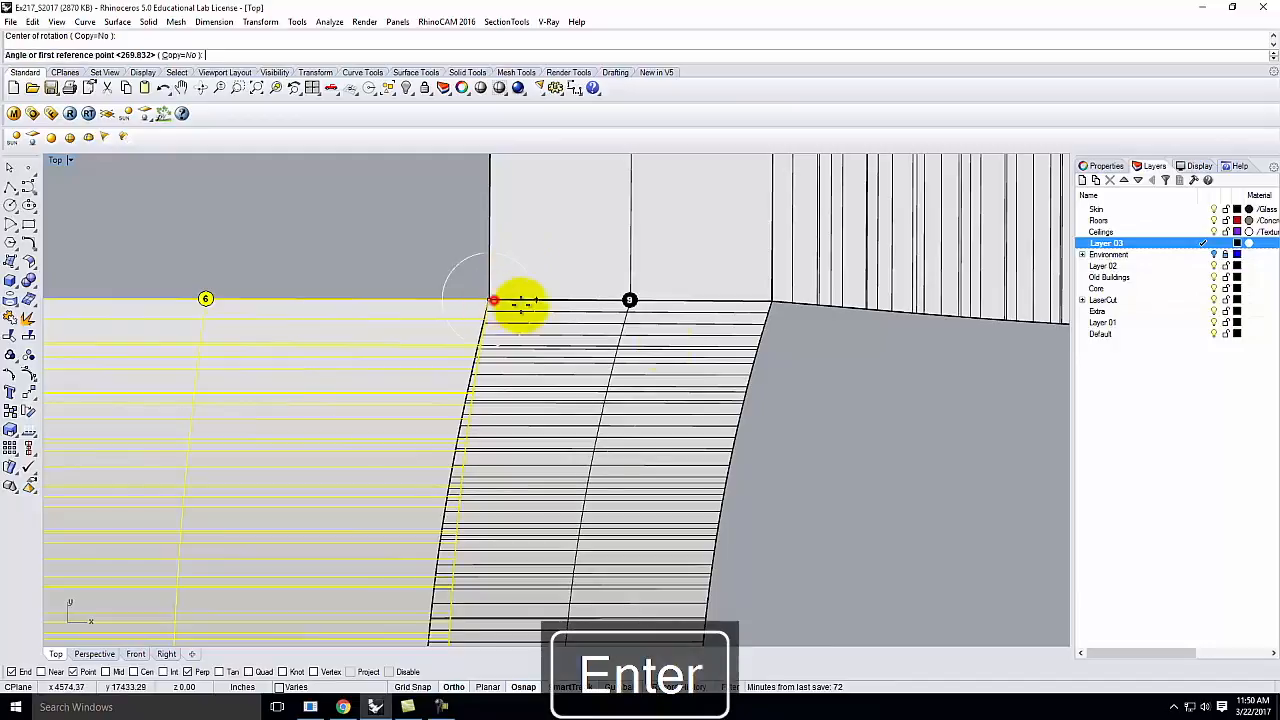
{"action": "scroll", "coordinate": [700, 349], "scroll_direction": "down", "scroll_amount": 2}
{"action": "scroll", "coordinate": [400, 314], "scroll_direction": "up", "scroll_amount": 4}
{"action": "left_click", "coordinate": [333, 377]}
{"action": "scroll", "coordinate": [331, 380], "scroll_direction": "down", "scroll_amount": 5}
{"action": "scroll", "coordinate": [506, 303], "scroll_direction": "down", "scroll_amount": 2}
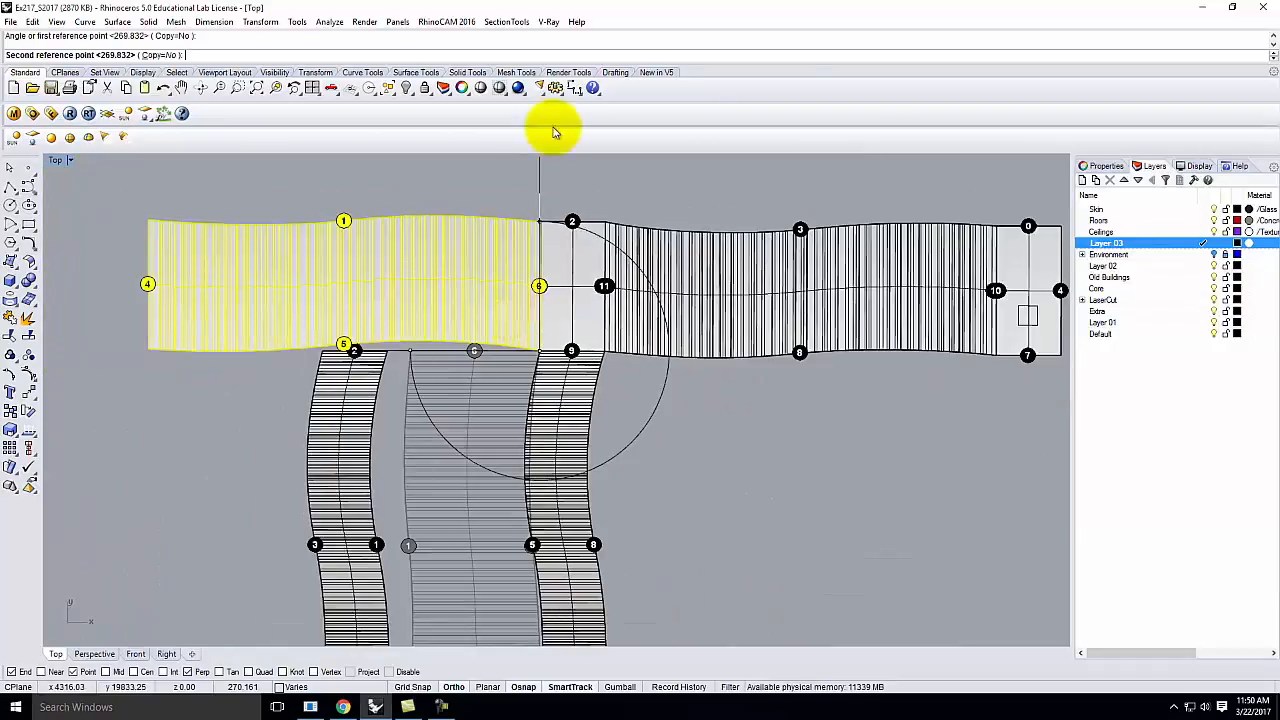
{"action": "scroll", "coordinate": [523, 229], "scroll_direction": "up", "scroll_amount": 8}
{"action": "left_click", "coordinate": [589, 288]}
{"action": "scroll", "coordinate": [520, 230], "scroll_direction": "down", "scroll_amount": 2}
{"action": "scroll", "coordinate": [535, 225], "scroll_direction": "down", "scroll_amount": 3}
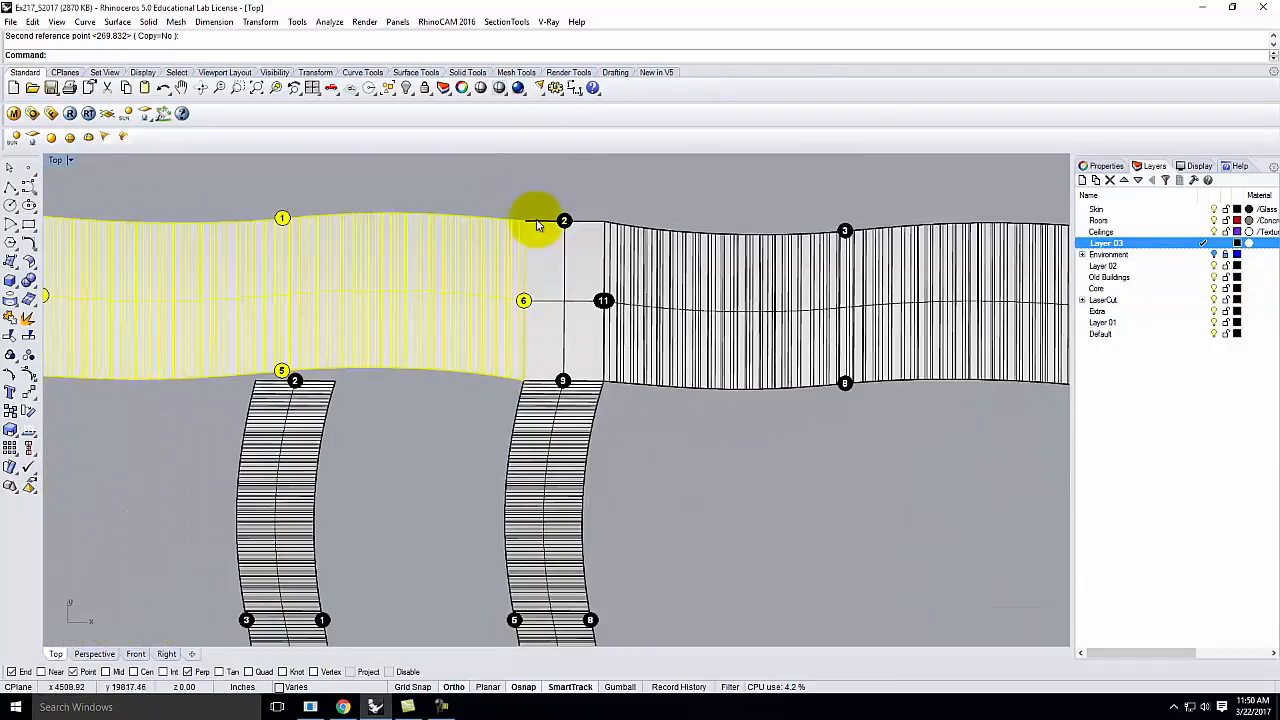
{"action": "scroll", "coordinate": [271, 334], "scroll_direction": "down", "scroll_amount": 3}
{"action": "key", "text": "Escape"}
Move the narrow strip labelled 0, 1, 2 and 3 by its 1–2 corner onto the end panel's corner between edges 2 and 6.
{"action": "left_click_drag", "start_coordinate": [293, 589], "coordinate": [290, 355]}
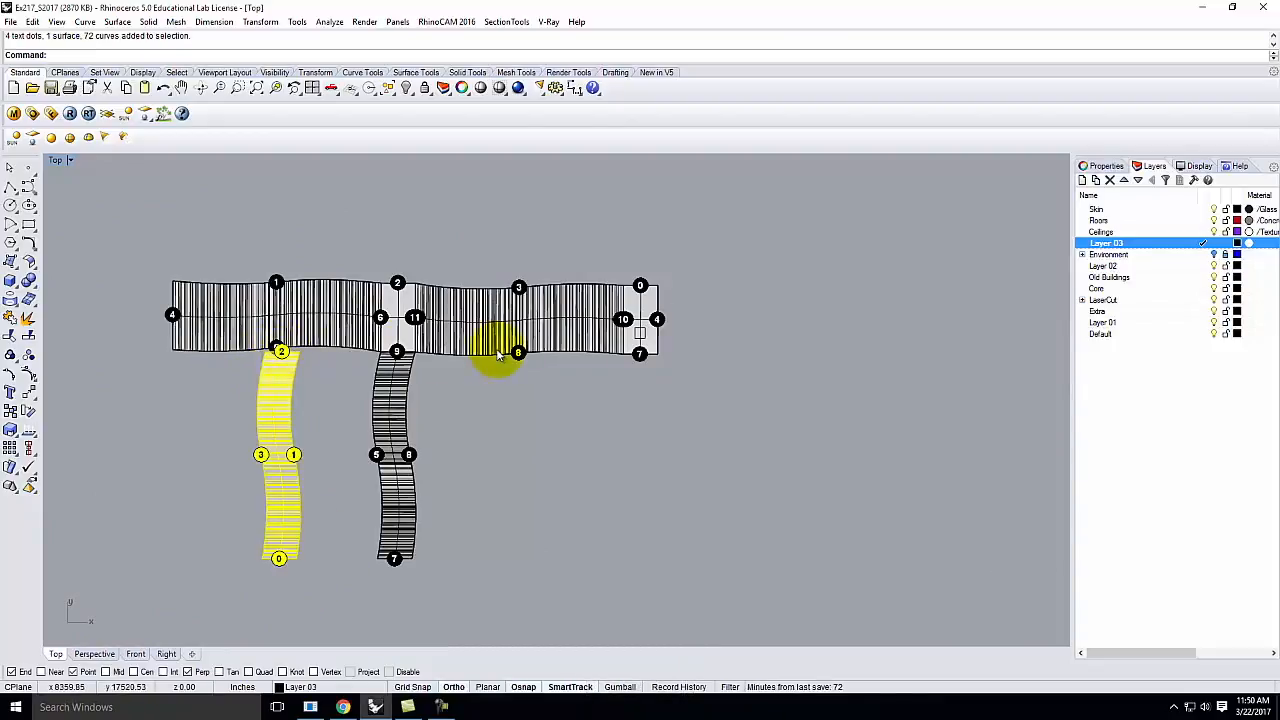
{"action": "key", "text": "Return"}
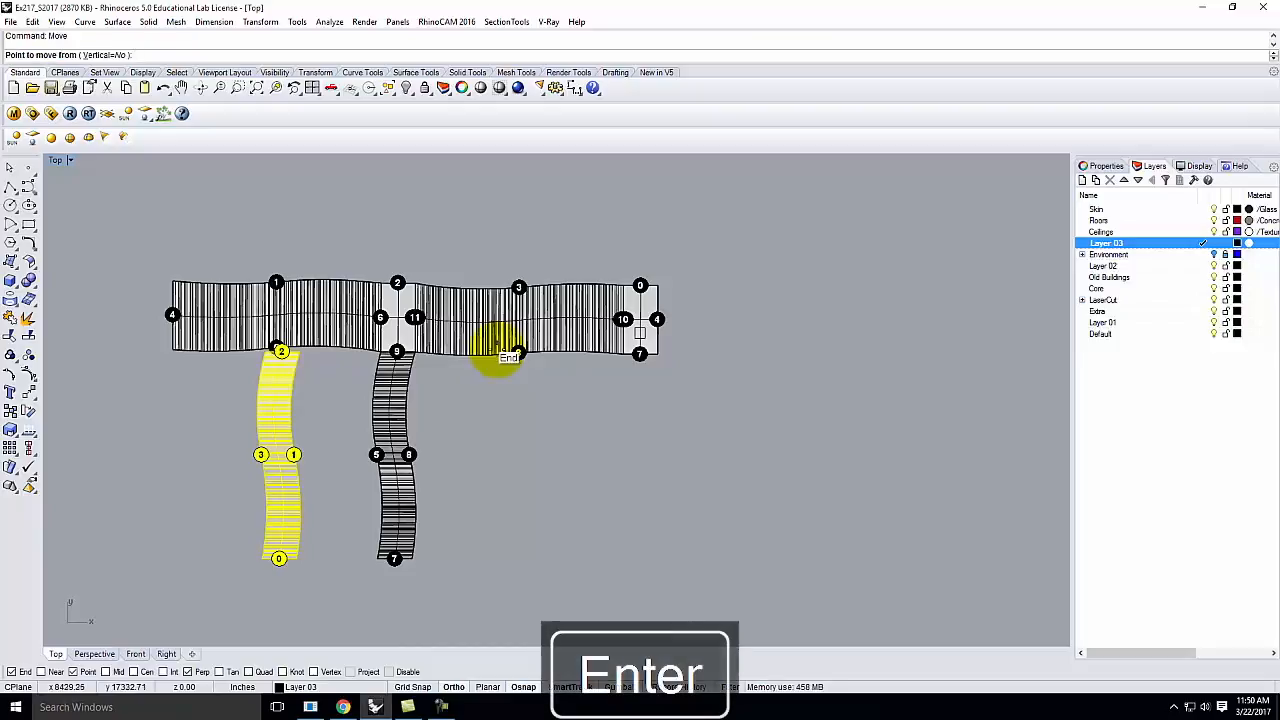
{"action": "left_click", "coordinate": [302, 352]}
{"action": "scroll", "coordinate": [385, 266], "scroll_direction": "up", "scroll_amount": 6}
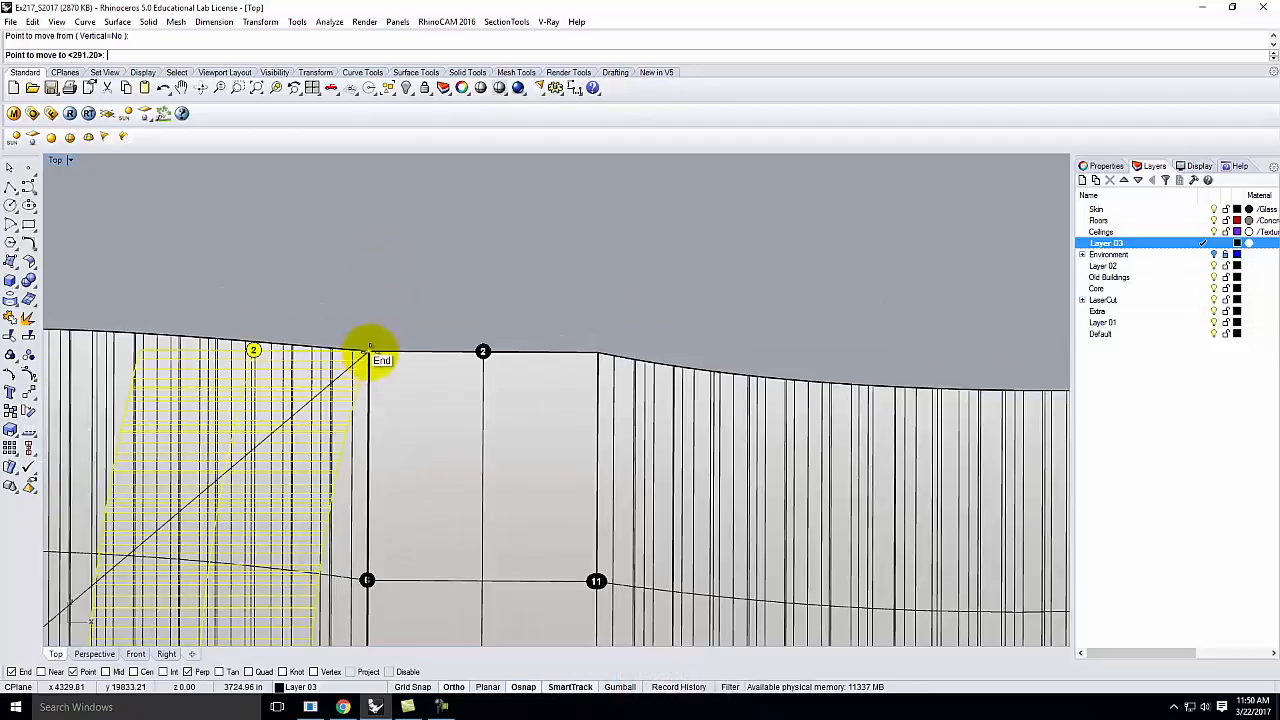
{"action": "left_click", "coordinate": [372, 351]}
Rotate the narrow strip about the shared corner so its edge 2 lines up with the end panel's edge 2.
{"action": "type", "text": "O"}
{"action": "key", "text": "BackSpace"}
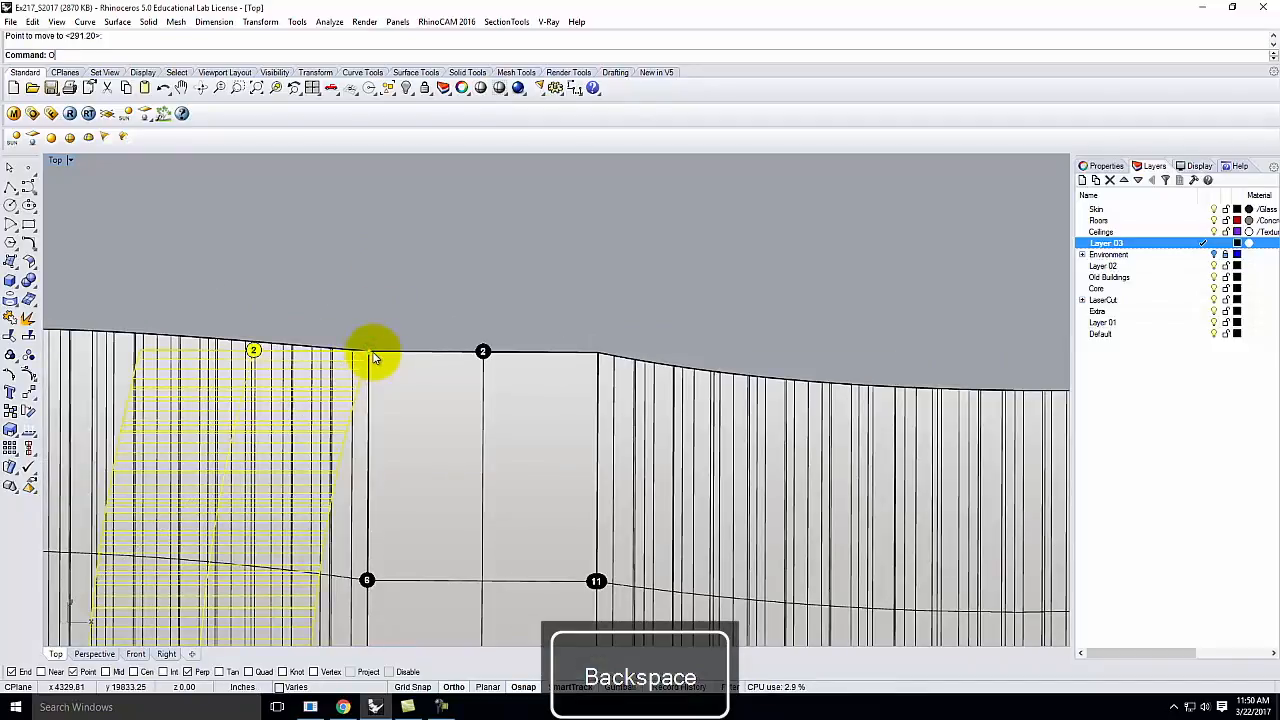
{"action": "key", "text": "Return"}
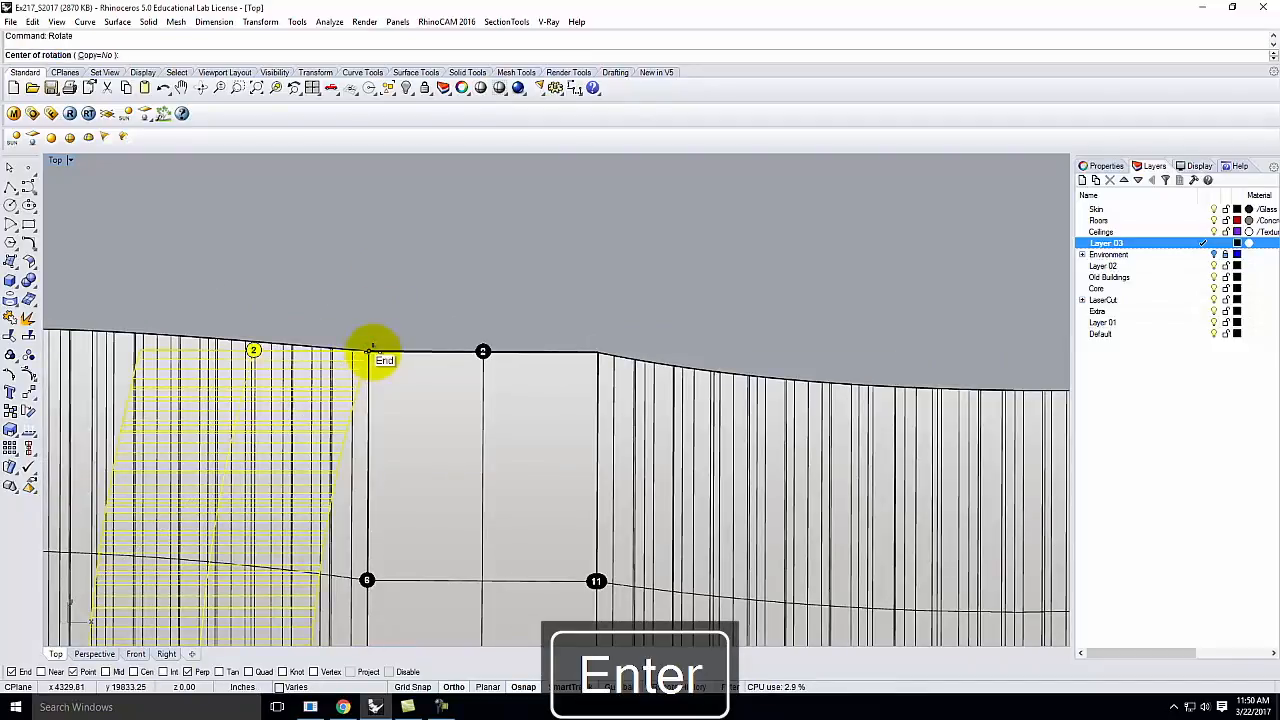
{"action": "left_click", "coordinate": [372, 351]}
{"action": "scroll", "coordinate": [130, 337], "scroll_direction": "up", "scroll_amount": 5}
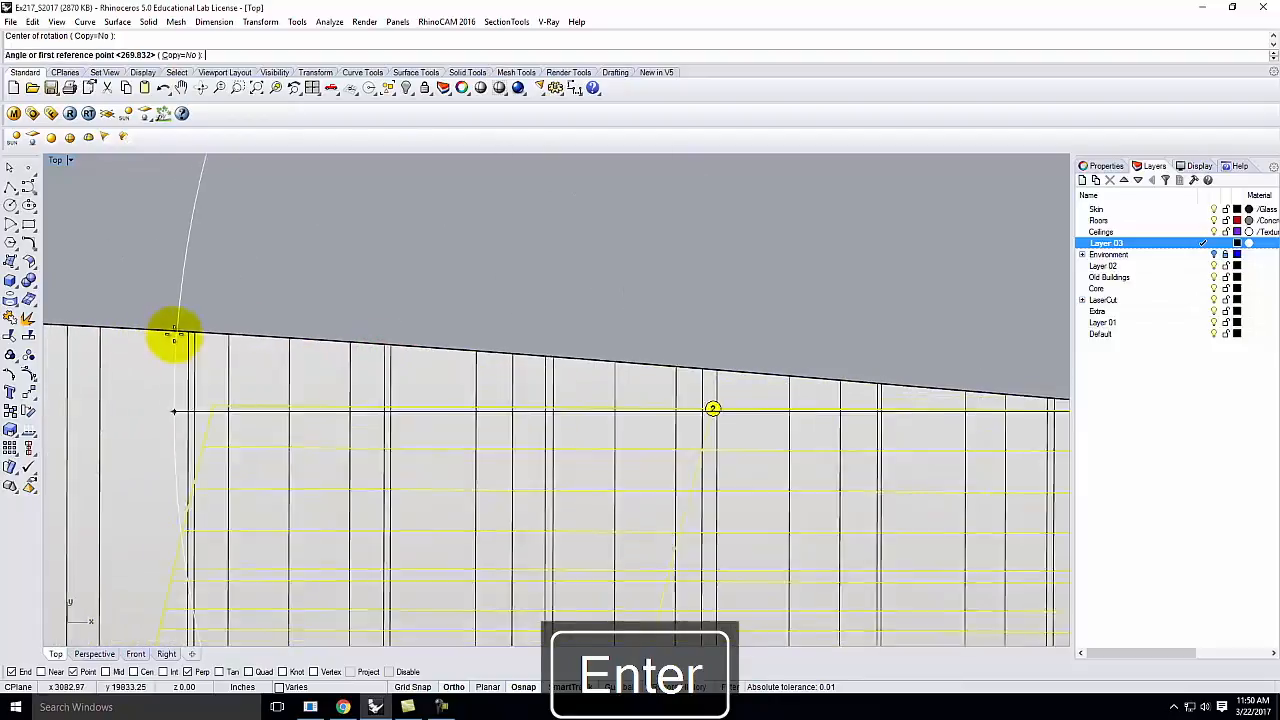
{"action": "left_click", "coordinate": [228, 423]}
{"action": "scroll", "coordinate": [150, 445], "scroll_direction": "down", "scroll_amount": 3}
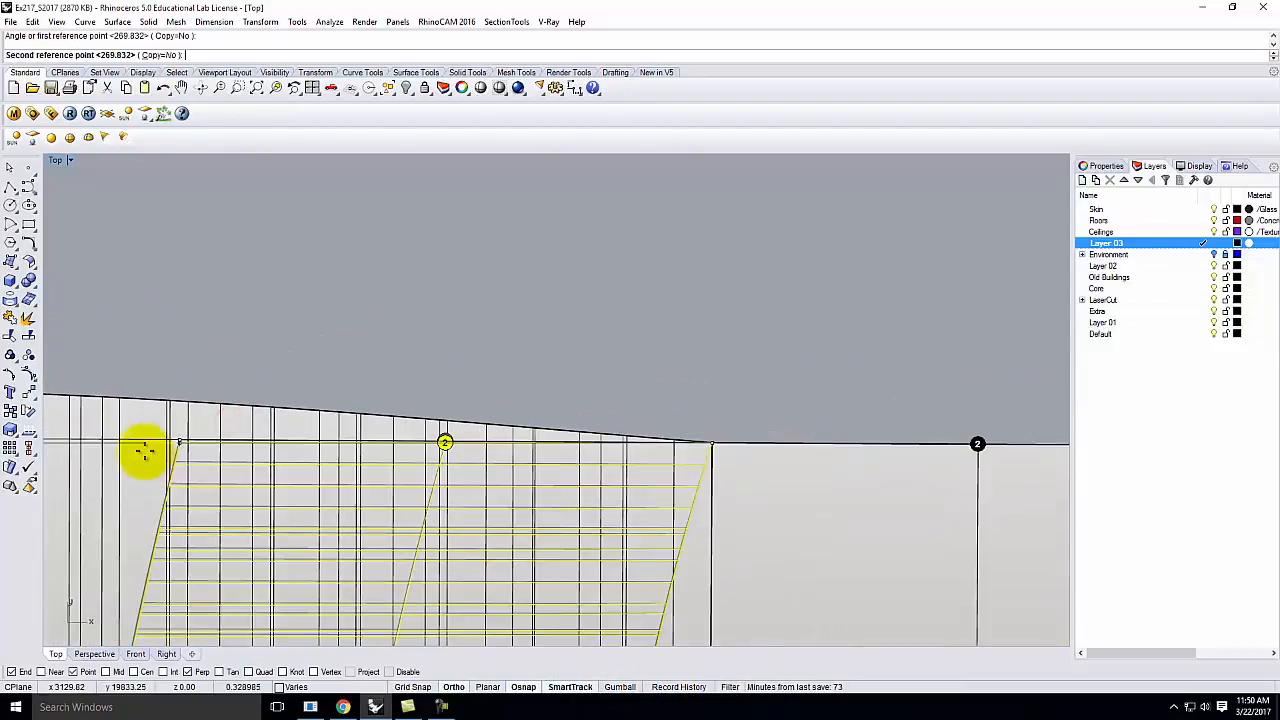
{"action": "scroll", "coordinate": [150, 420], "scroll_direction": "down", "scroll_amount": 4}
{"action": "scroll", "coordinate": [630, 437], "scroll_direction": "up", "scroll_amount": 5}
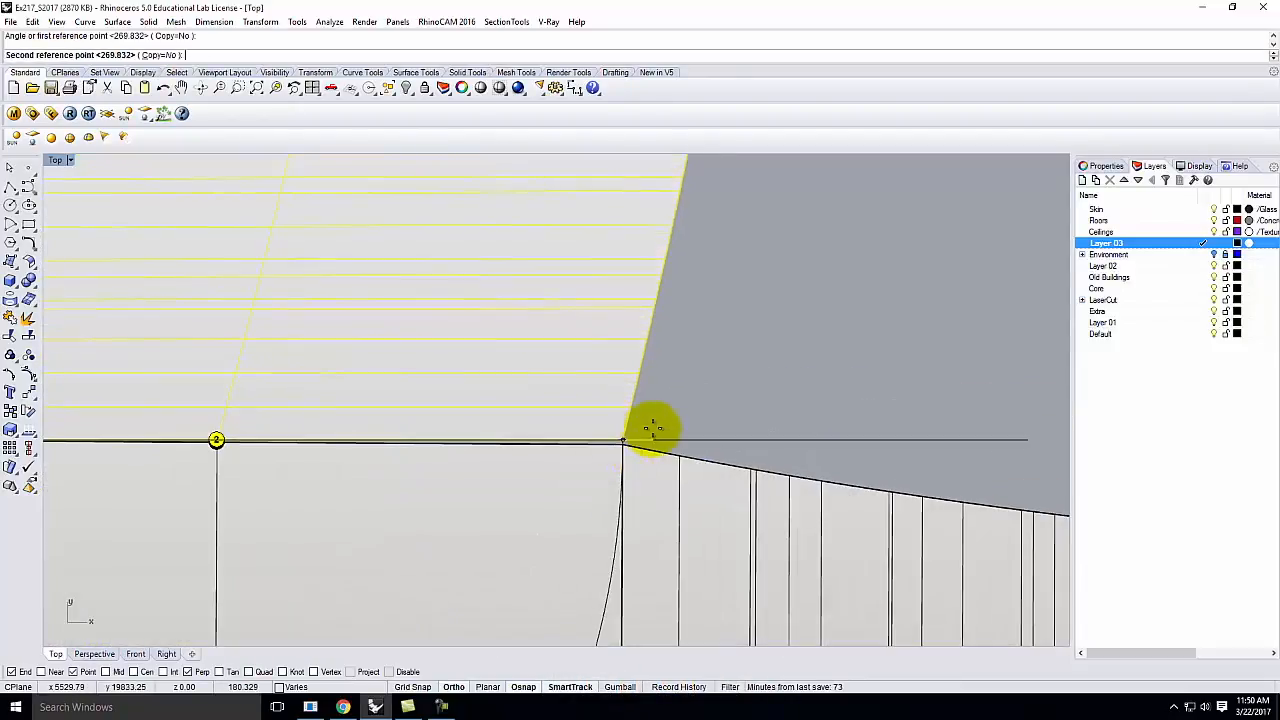
{"action": "left_click", "coordinate": [580, 457]}
{"action": "scroll", "coordinate": [470, 392], "scroll_direction": "down", "scroll_amount": 3}
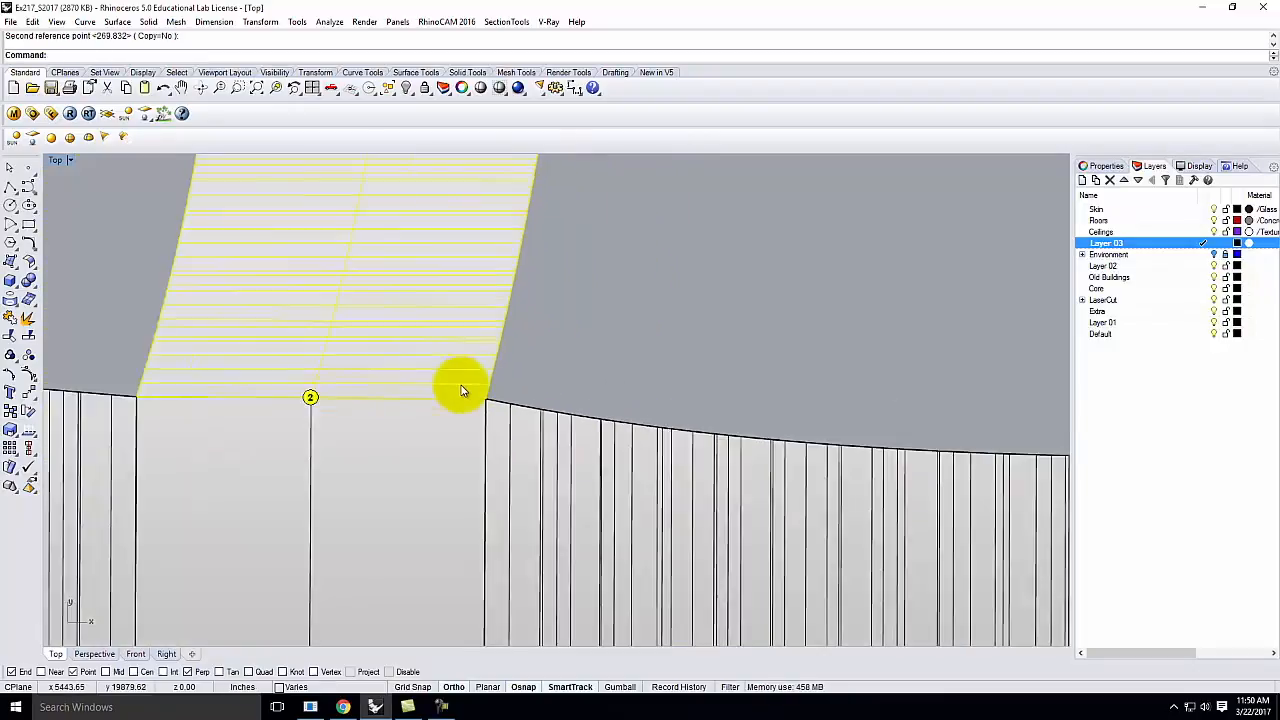
{"action": "scroll", "coordinate": [462, 390], "scroll_direction": "down", "scroll_amount": 4}
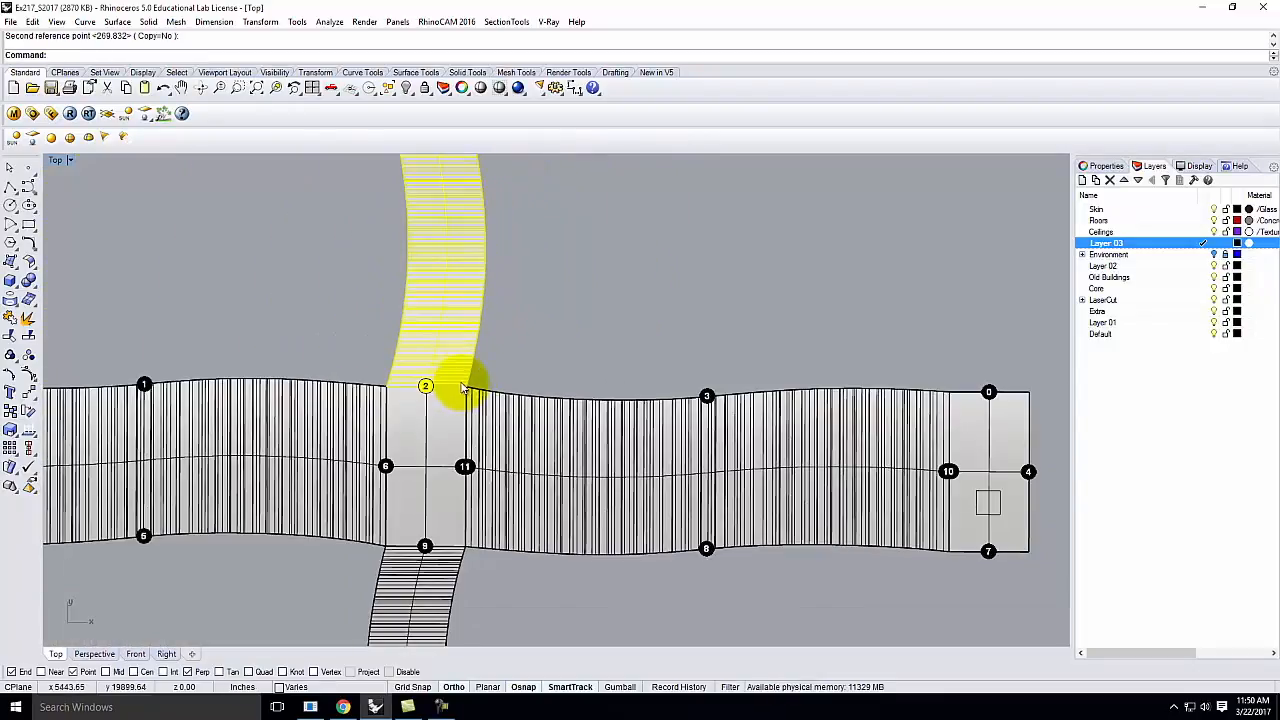
{"action": "key", "text": "Escape"}
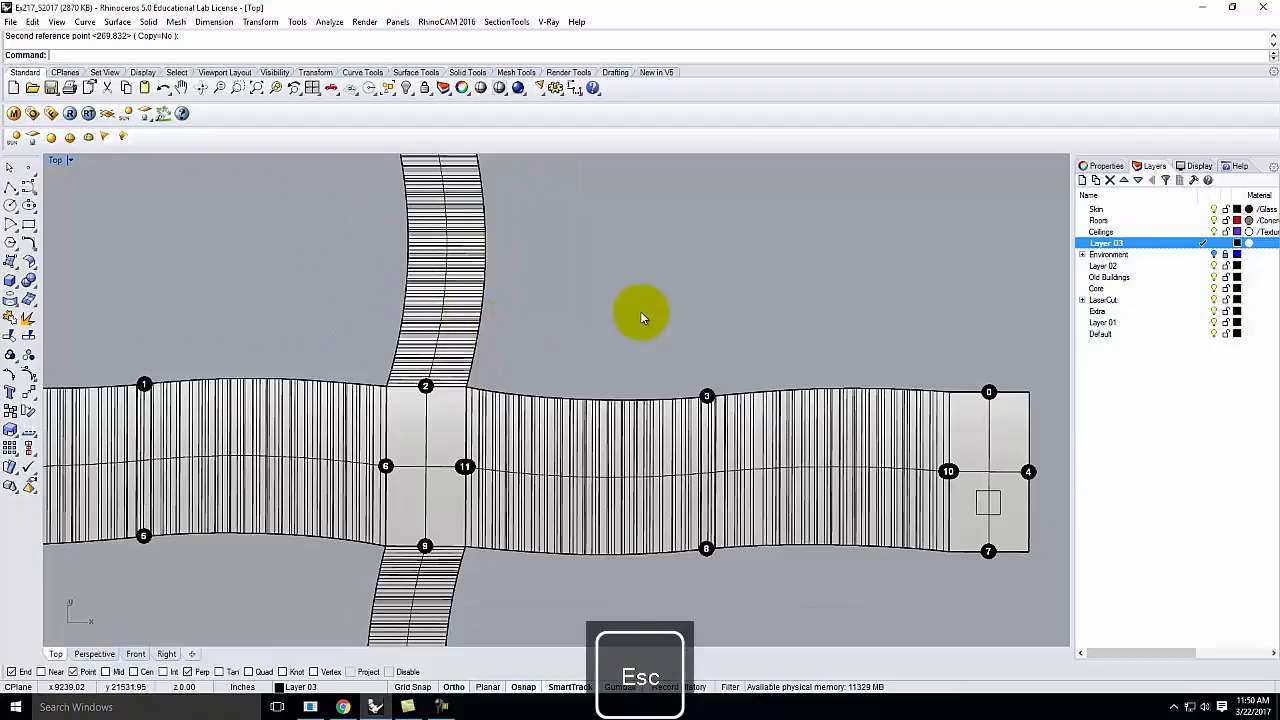
Expand the LaserCut layer and make its Cut sublayer the current layer.
{"action": "left_click", "coordinate": [1102, 300]}
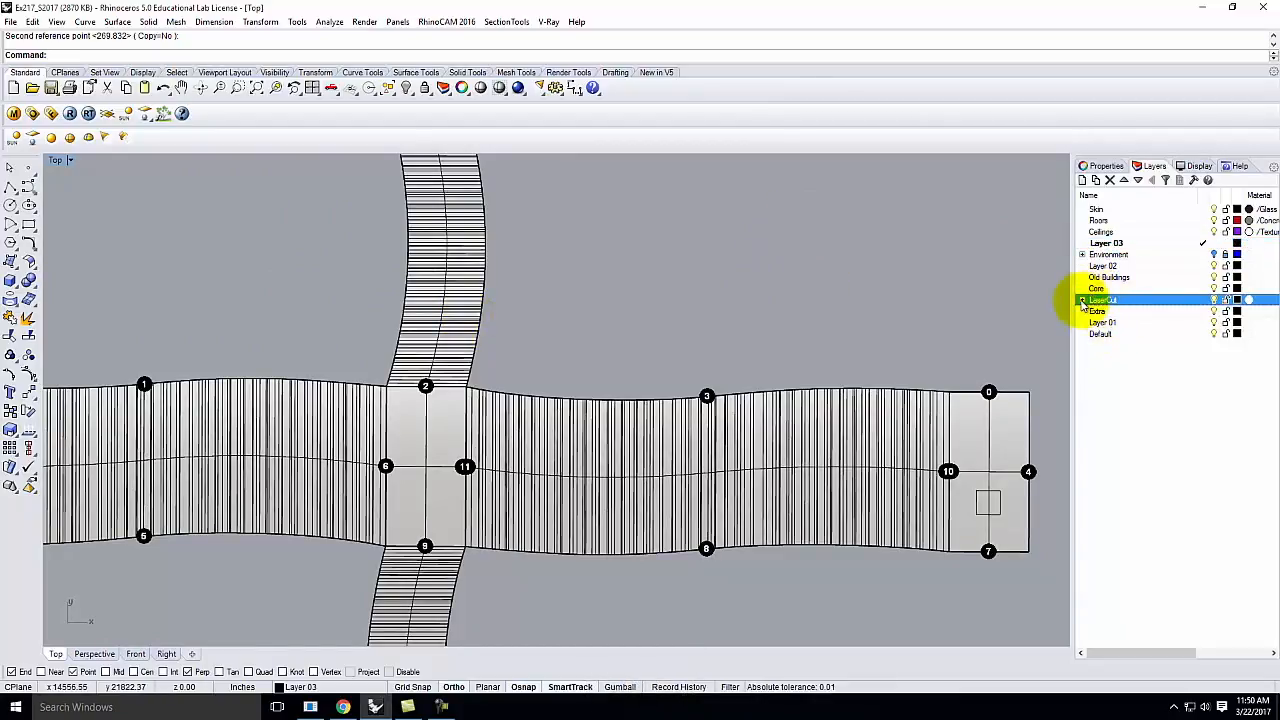
{"action": "left_click", "coordinate": [1082, 301]}
{"action": "left_click", "coordinate": [1145, 312]}
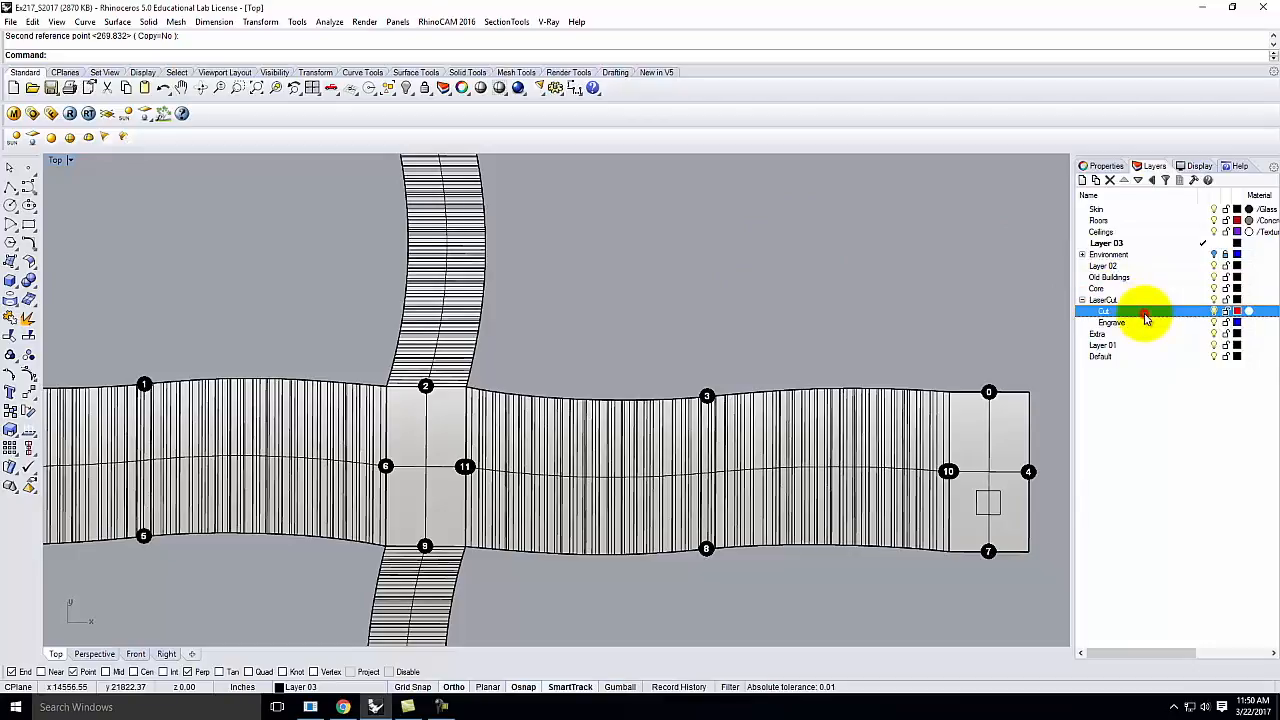
{"action": "left_click", "coordinate": [1143, 322]}
{"action": "left_click", "coordinate": [851, 293]}
{"action": "scroll", "coordinate": [525, 292], "scroll_direction": "down", "scroll_amount": 8}
{"action": "scroll", "coordinate": [493, 298], "scroll_direction": "up", "scroll_amount": 5}
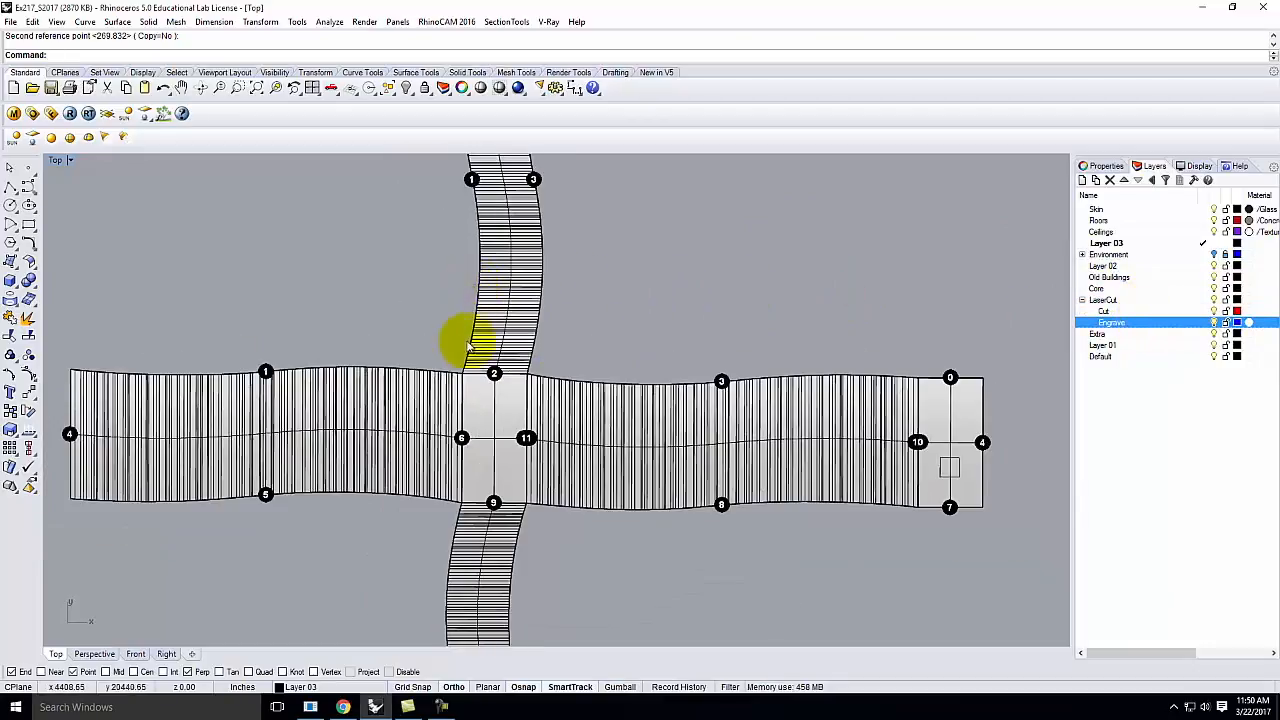
{"action": "left_click", "coordinate": [1140, 311]}
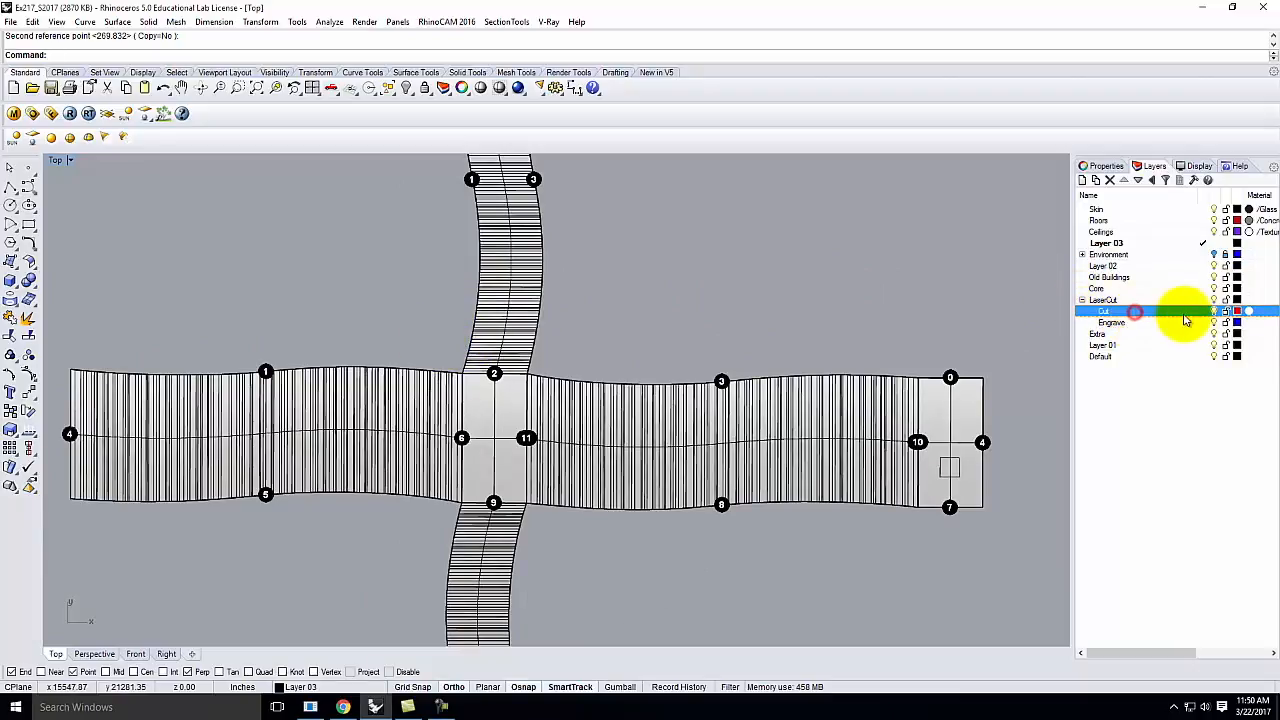
{"action": "left_click", "coordinate": [1195, 311]}
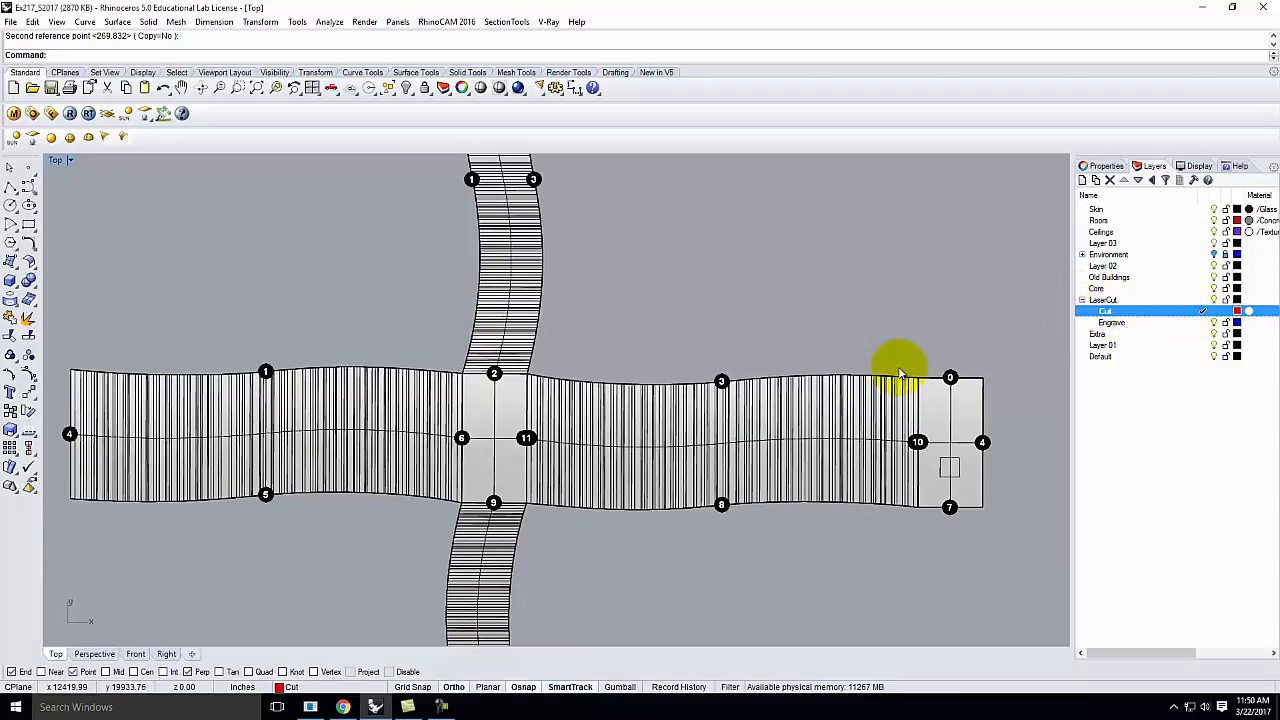
Use DupEdge with the current layer as output to pick edges 1, 4 and 5 of the wide strip joined at edge 6.
{"action": "type", "text": "DupEdge"}
{"action": "key", "text": "Return"}
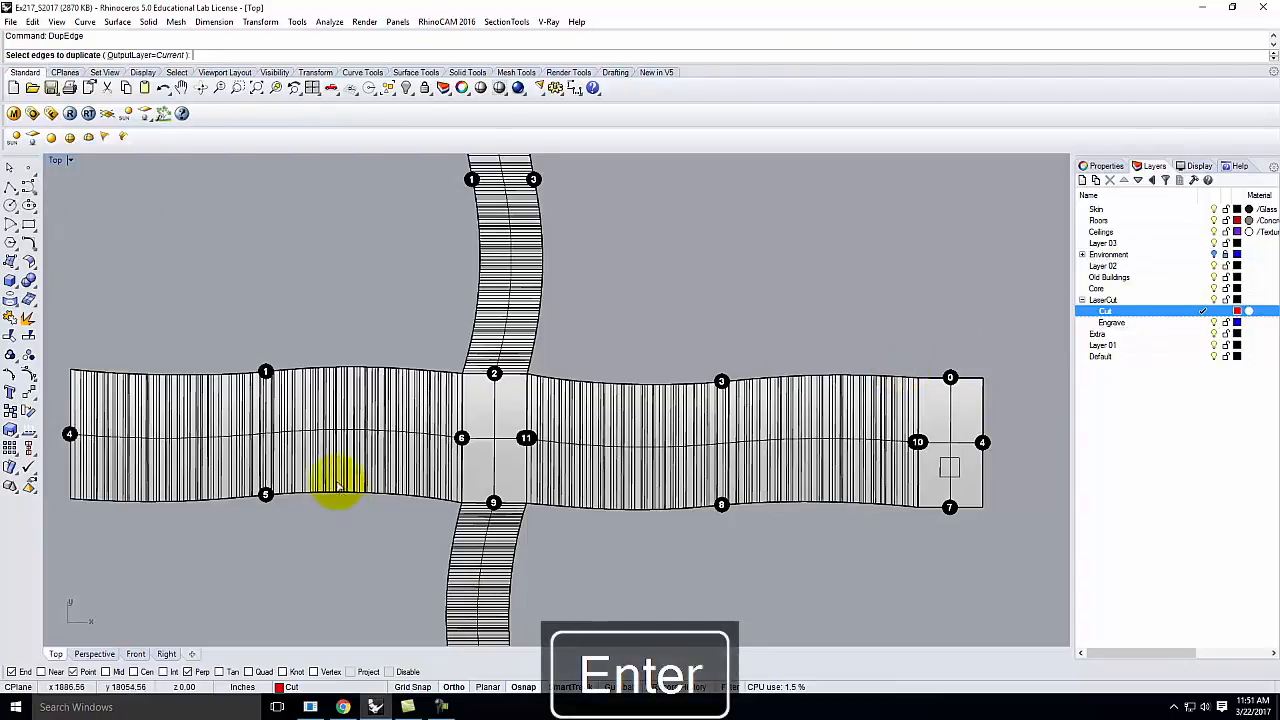
{"action": "left_click", "coordinate": [340, 373]}
{"action": "left_click", "coordinate": [73, 378]}
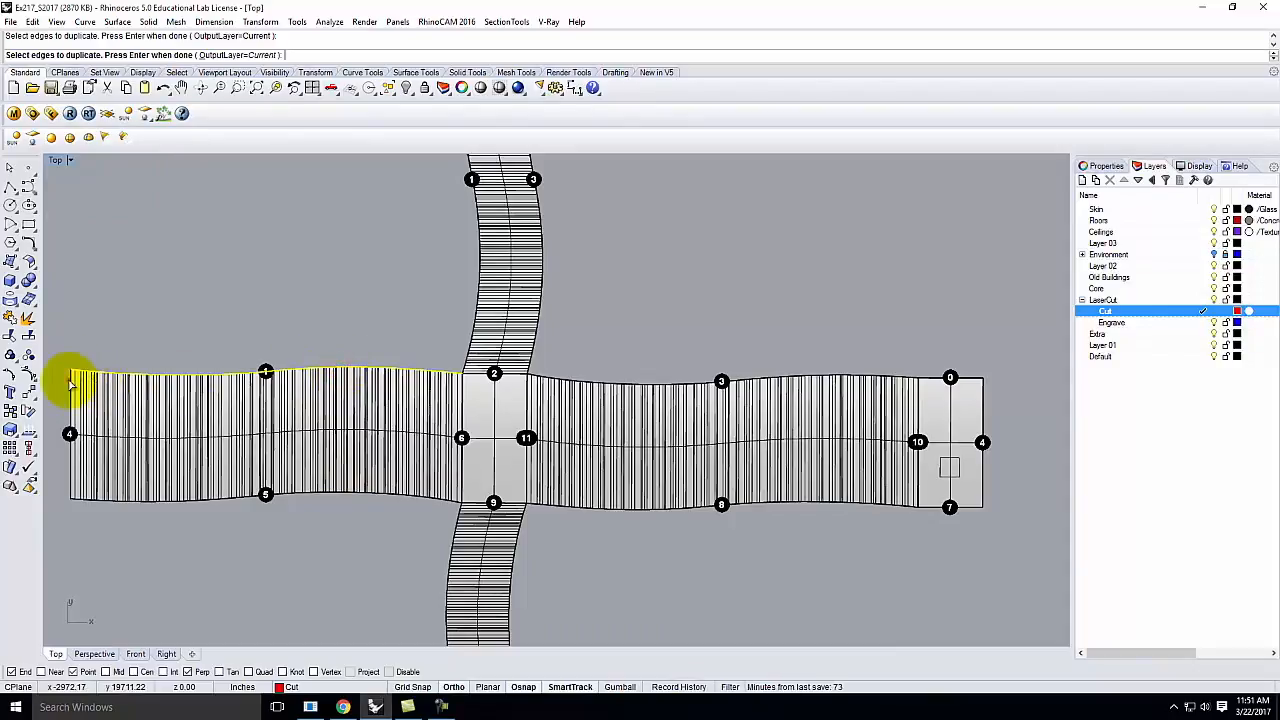
{"action": "left_click", "coordinate": [129, 500]}
Add the outer edges 5, 7 and 8 of the narrow strip joined at edge 9 to the edges being duplicated.
{"action": "left_click", "coordinate": [457, 531]}
{"action": "scroll", "coordinate": [455, 460], "scroll_direction": "down", "scroll_amount": 5}
{"action": "scroll", "coordinate": [460, 575], "scroll_direction": "up", "scroll_amount": 4}
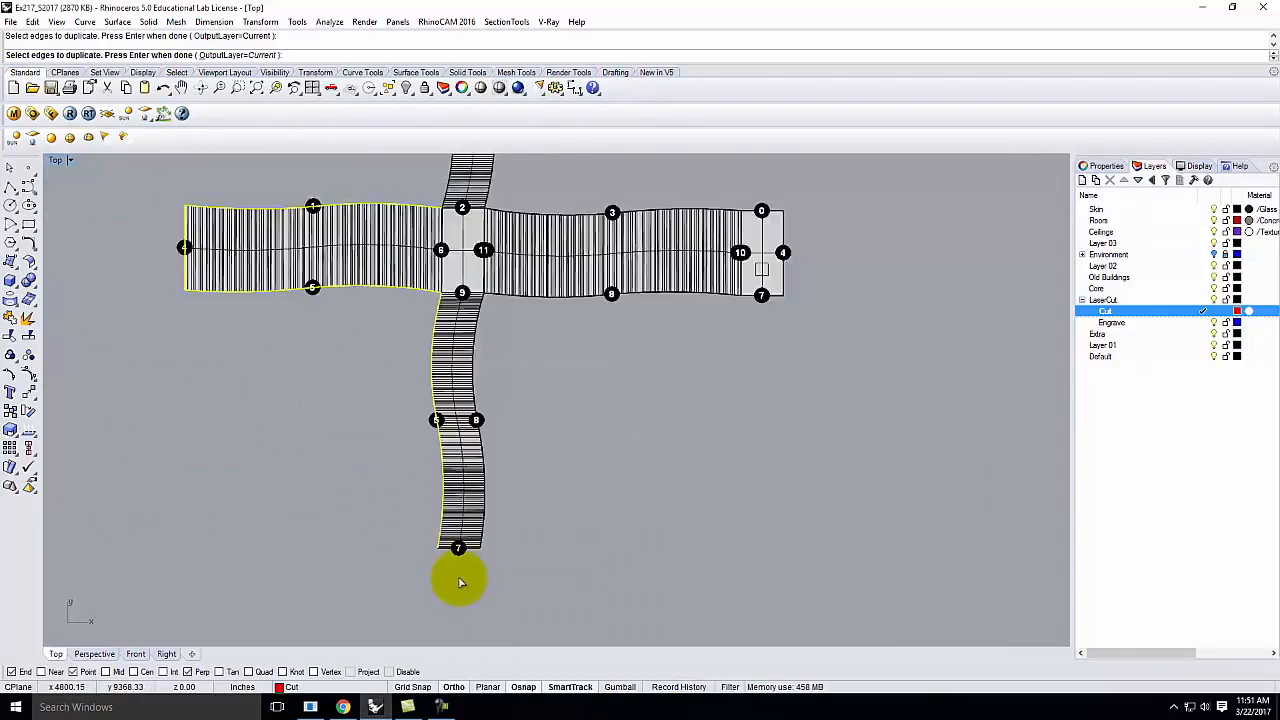
{"action": "scroll", "coordinate": [460, 575], "scroll_direction": "up", "scroll_amount": 2}
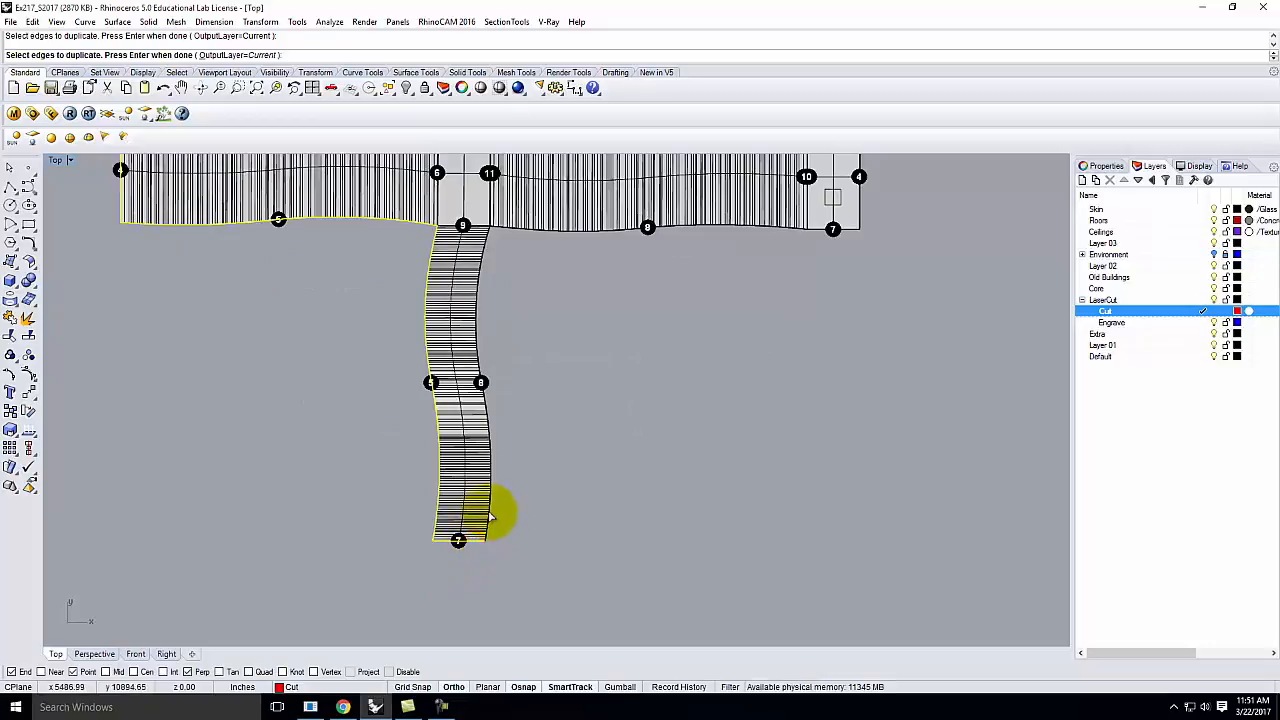
{"action": "left_click", "coordinate": [487, 514]}
Add edge 8 of the wide strip joined at edge 11 and the far end panel's edges 7, 4 and 0 to the duplication.
{"action": "left_click", "coordinate": [572, 235]}
{"action": "scroll", "coordinate": [455, 333], "scroll_direction": "down", "scroll_amount": 4}
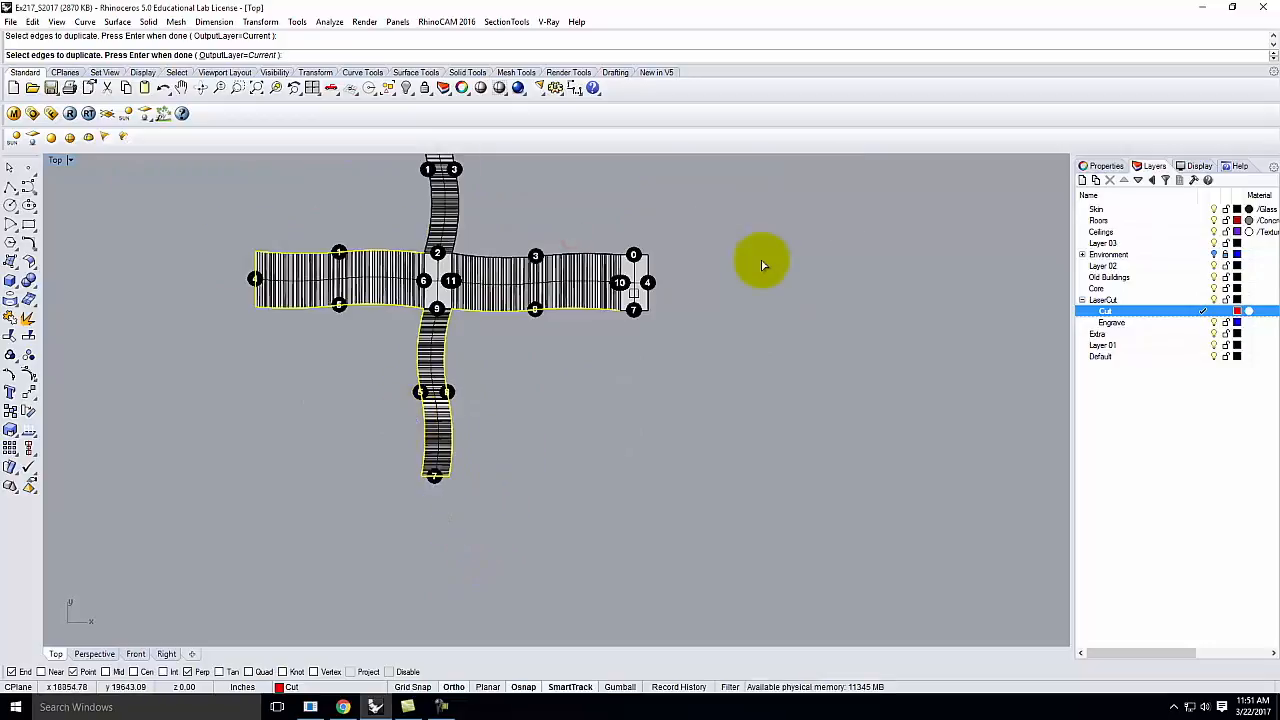
{"action": "scroll", "coordinate": [621, 340], "scroll_direction": "up", "scroll_amount": 5}
{"action": "left_click", "coordinate": [621, 337]}
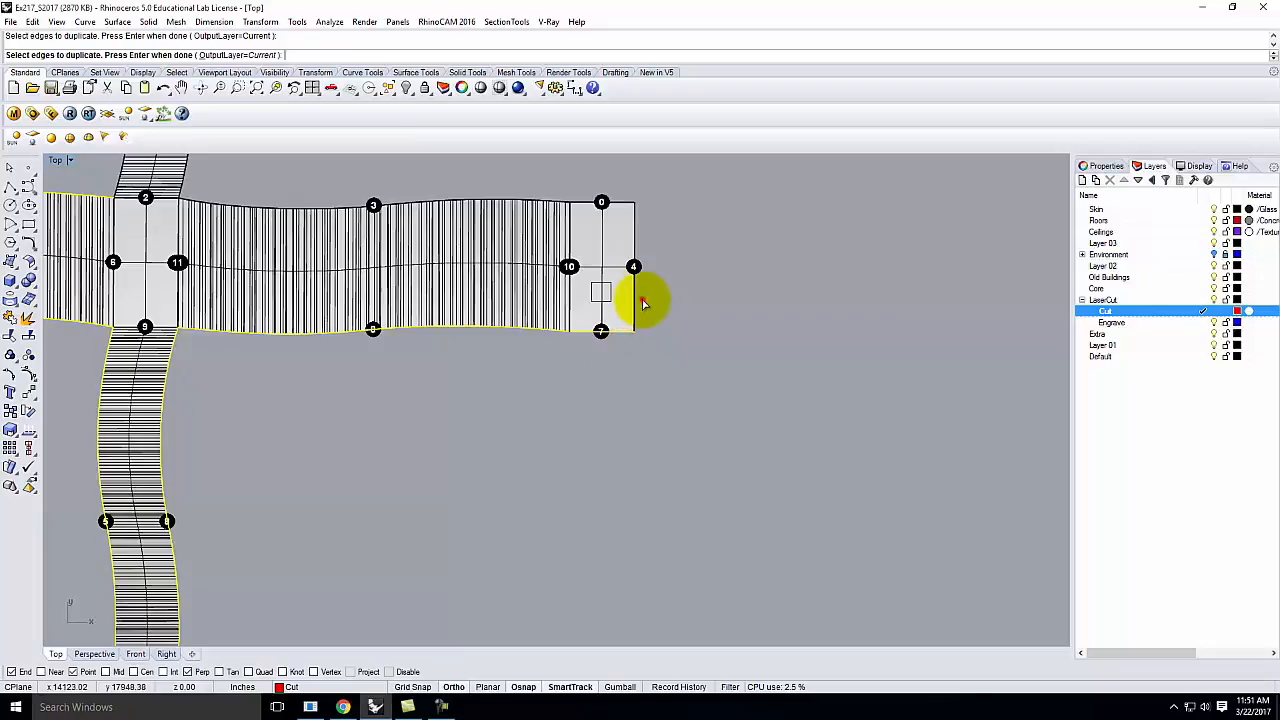
{"action": "left_click", "coordinate": [643, 301]}
{"action": "left_click", "coordinate": [629, 204]}
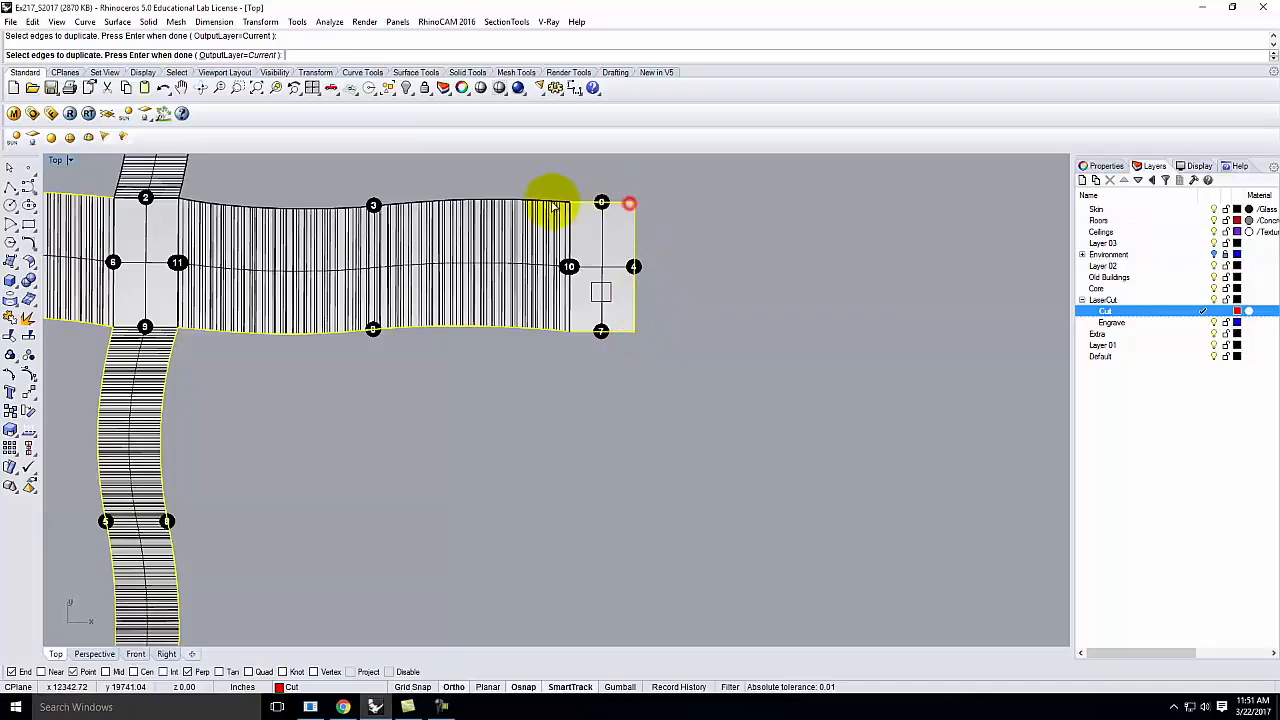
Add the wide strip's edge 3 and the upper narrow strip's edges 3, 1 and 0, and finish duplicating the cross-shaped outline.
{"action": "scroll", "coordinate": [306, 420], "scroll_direction": "down", "scroll_amount": 5}
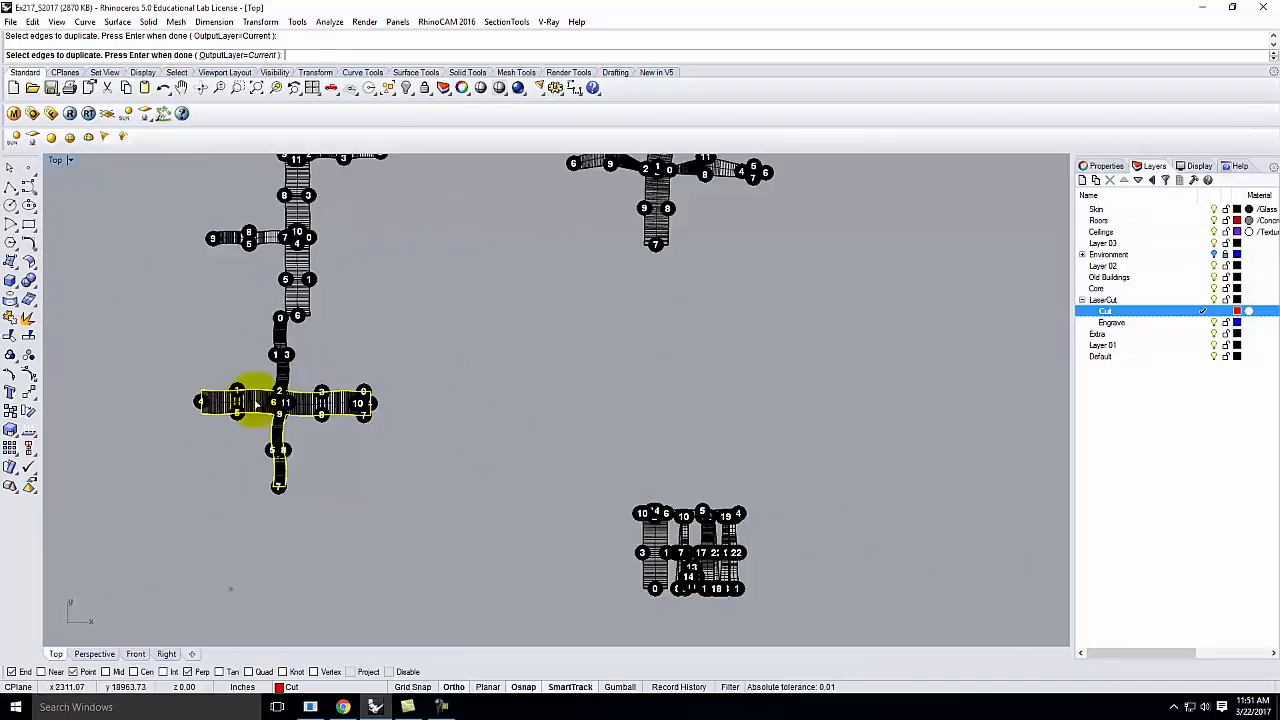
{"action": "scroll", "coordinate": [287, 402], "scroll_direction": "up", "scroll_amount": 3}
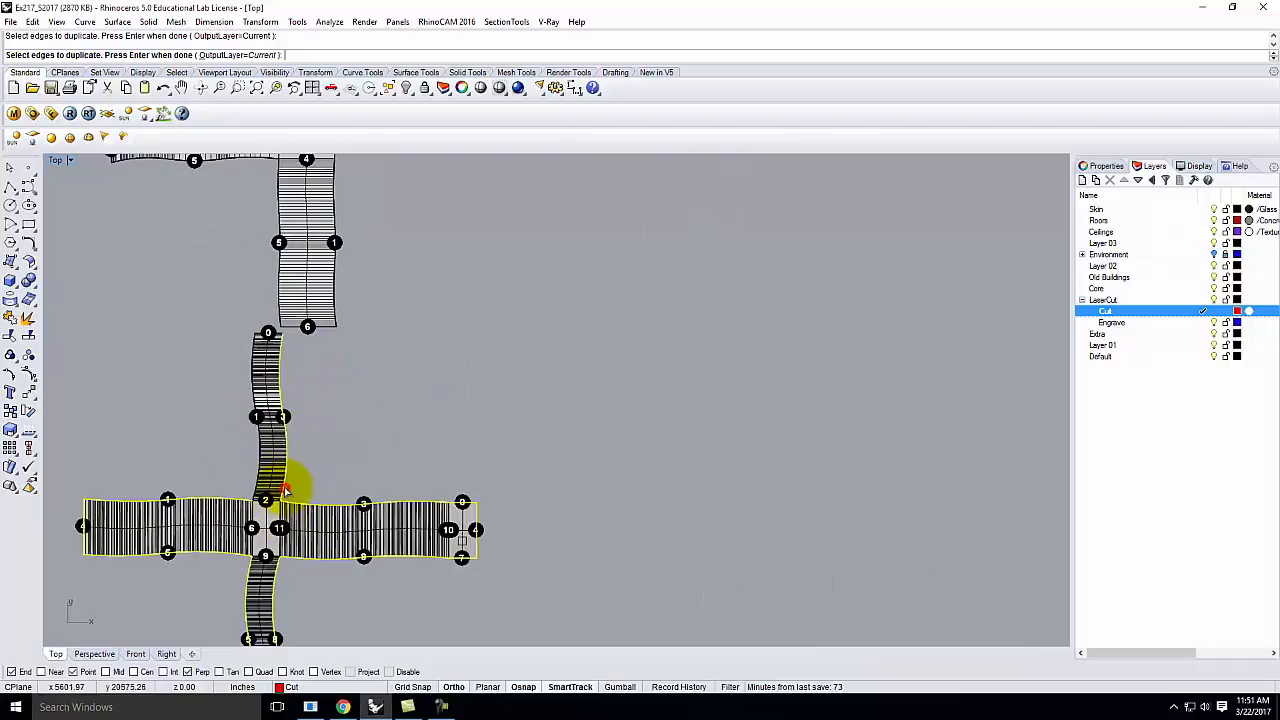
{"action": "scroll", "coordinate": [260, 330], "scroll_direction": "up", "scroll_amount": 4}
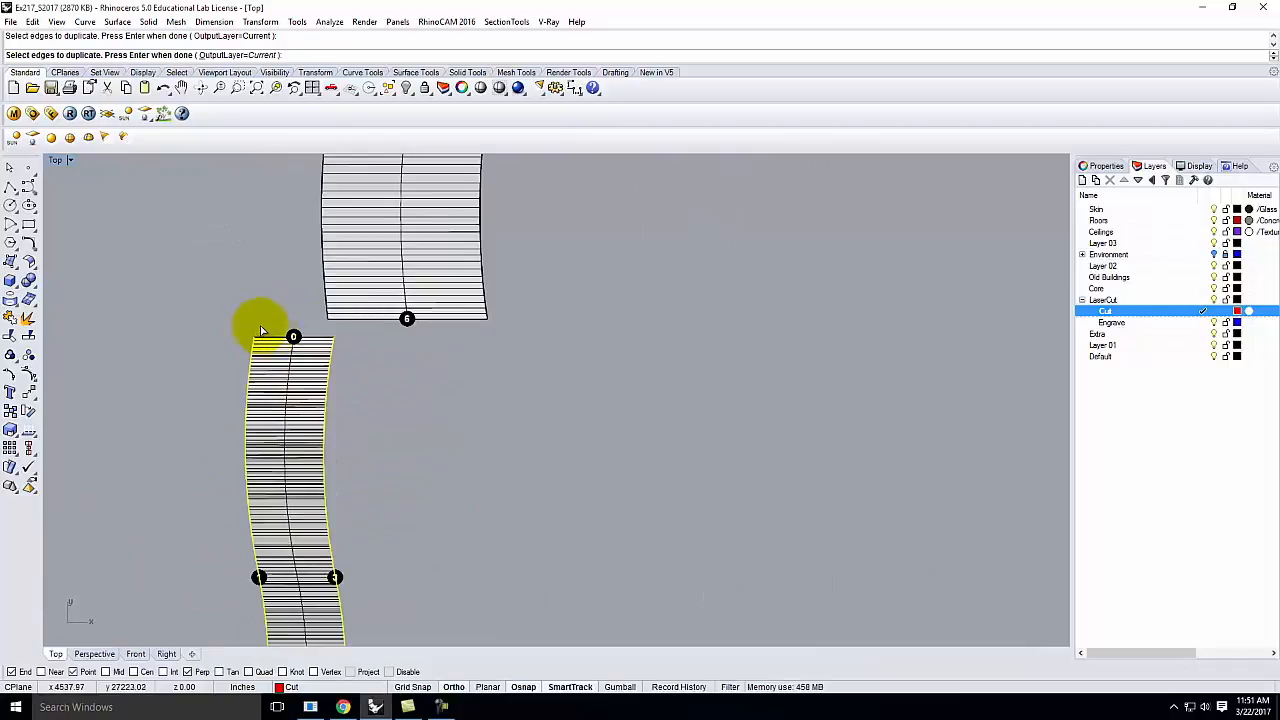
{"action": "left_click", "coordinate": [271, 336]}
{"action": "scroll", "coordinate": [282, 284], "scroll_direction": "down", "scroll_amount": 5}
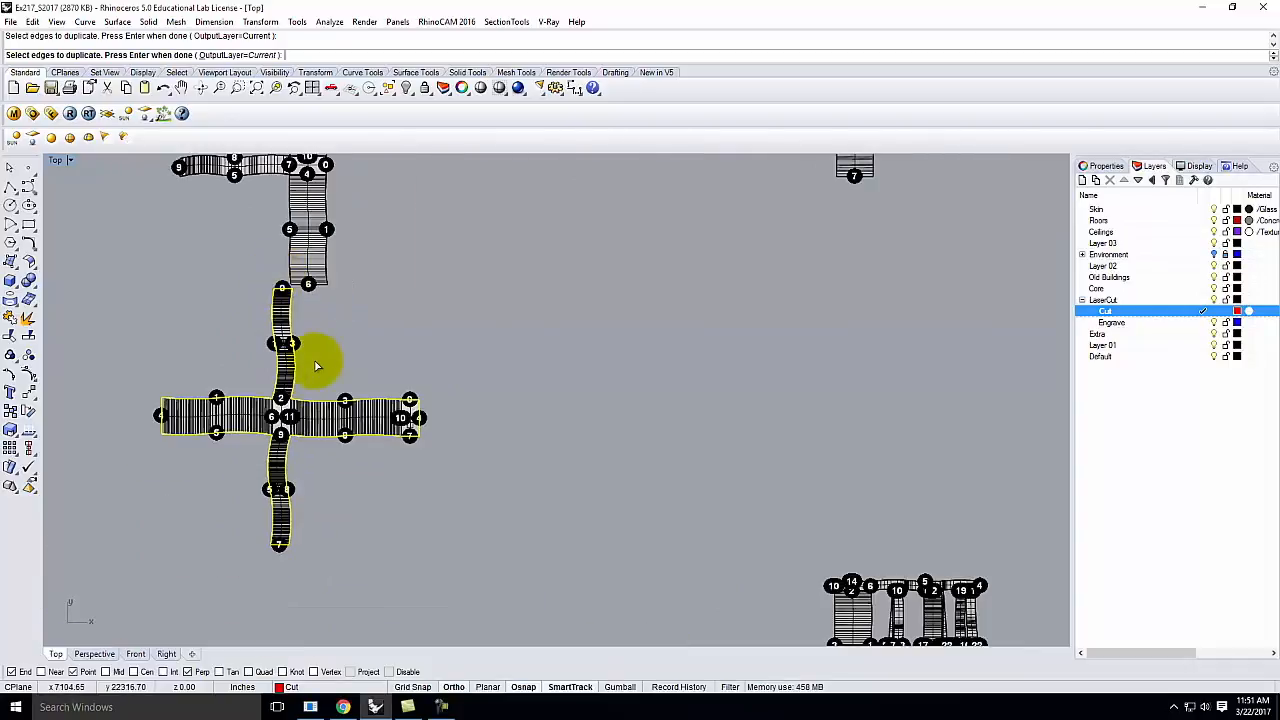
{"action": "key", "text": "Return"}
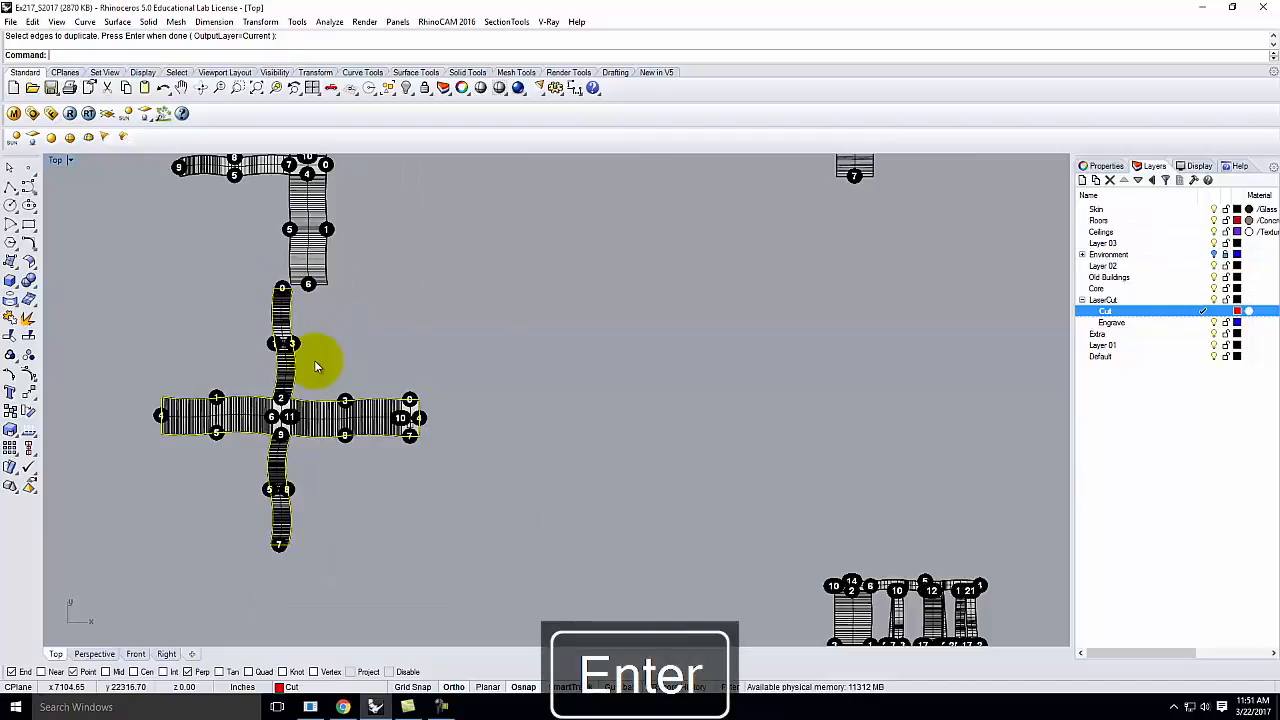
{"action": "left_click", "coordinate": [357, 343]}
Select all curves, surfaces and label dots in both arms of the cross-shaped panel layout.
{"action": "scroll", "coordinate": [321, 424], "scroll_direction": "up", "scroll_amount": 5}
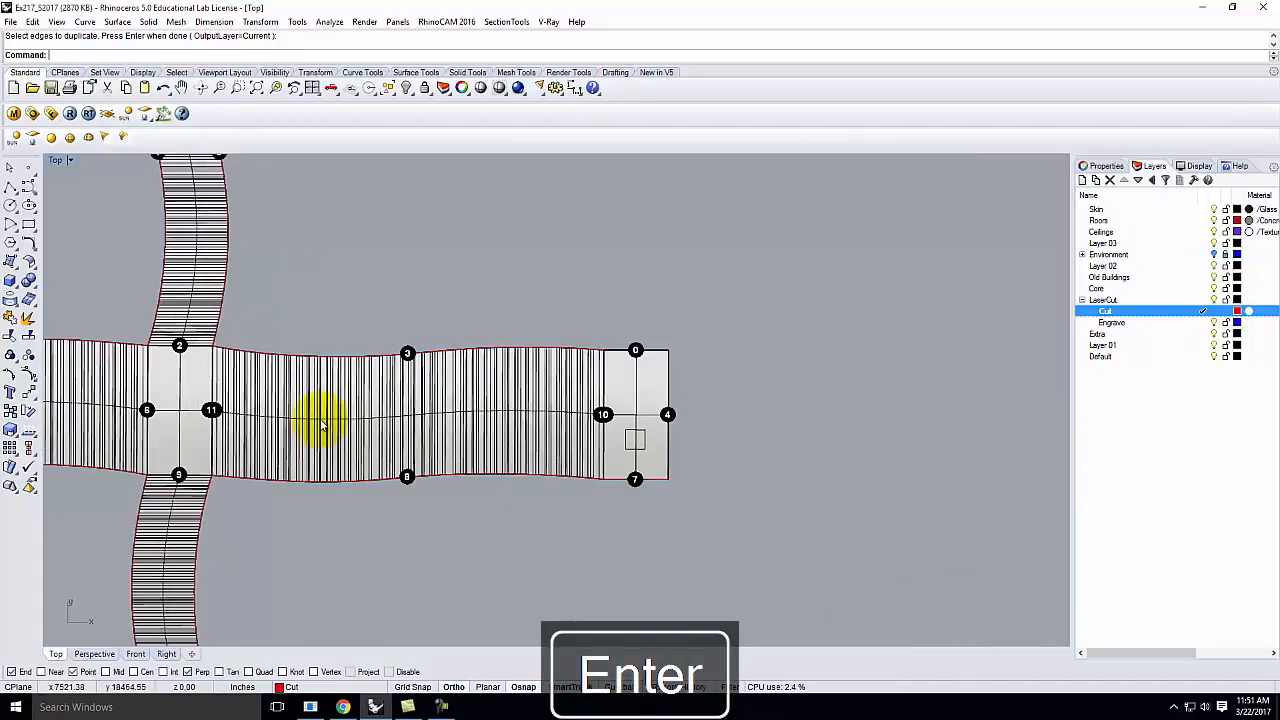
{"action": "scroll", "coordinate": [491, 406], "scroll_direction": "up", "scroll_amount": 3}
{"action": "scroll", "coordinate": [705, 460], "scroll_direction": "down", "scroll_amount": 5}
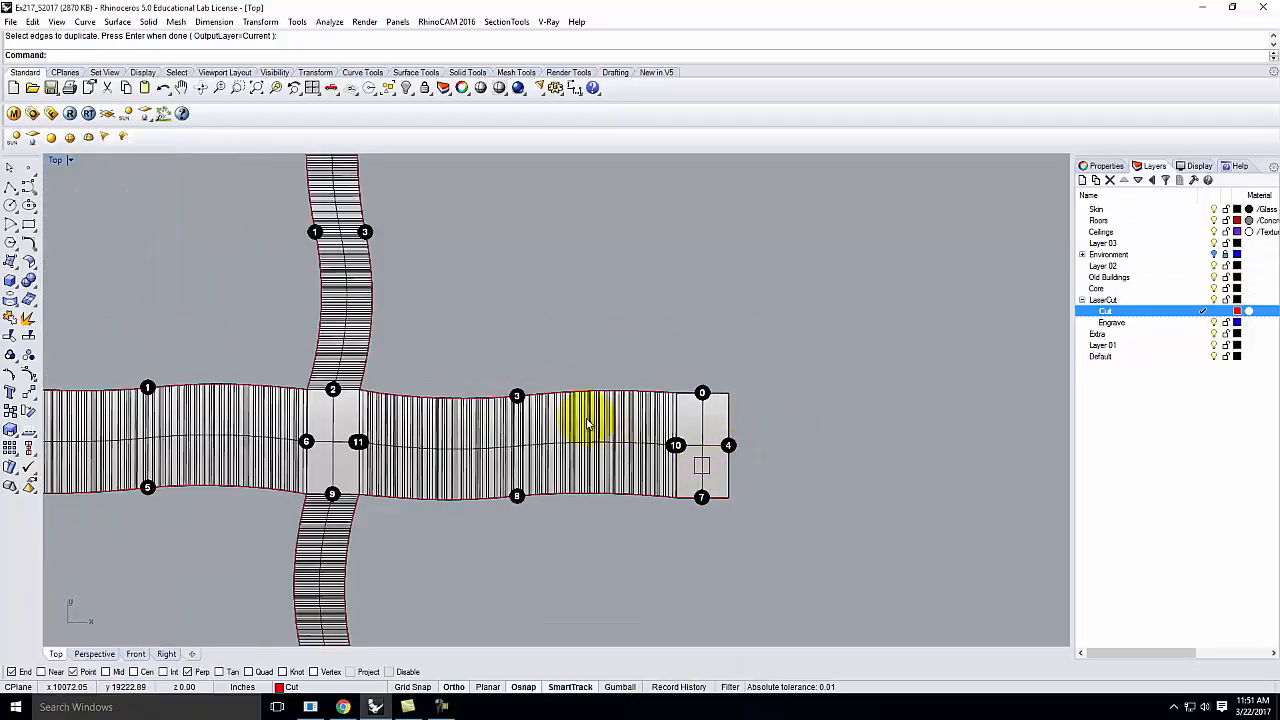
{"action": "scroll", "coordinate": [750, 418], "scroll_direction": "down", "scroll_amount": 4}
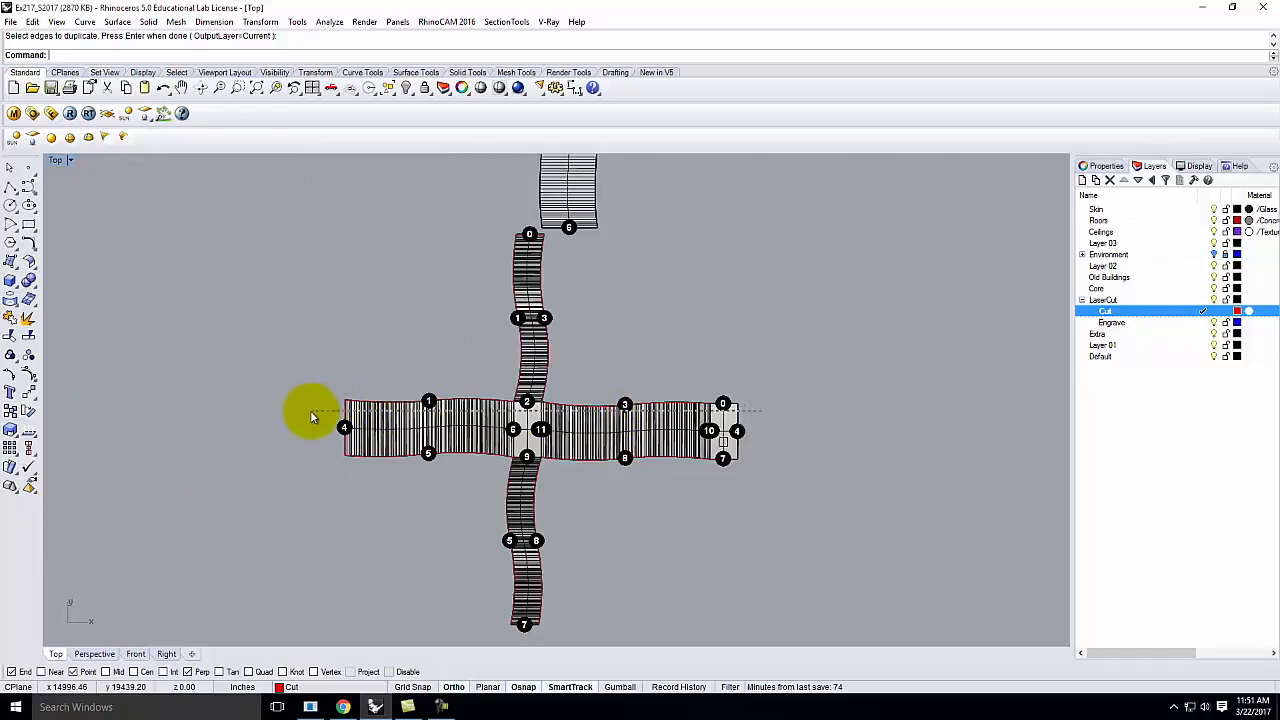
{"action": "left_click_drag", "start_coordinate": [305, 416], "coordinate": [305, 416]}
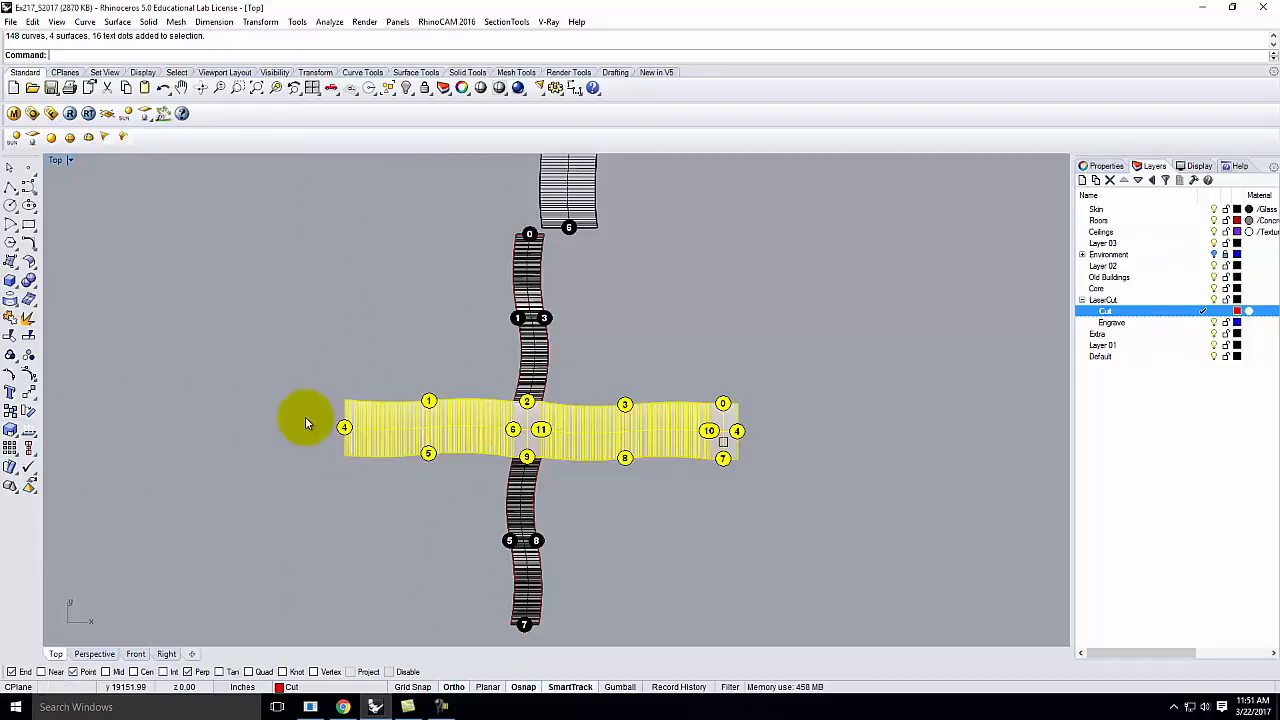
{"action": "left_click_drag", "start_coordinate": [533, 212], "coordinate": [527, 645]}
Remove the centre panel and the upper narrow strip, with their label dots, from the selection.
{"action": "scroll", "coordinate": [520, 460], "scroll_direction": "up", "scroll_amount": 5}
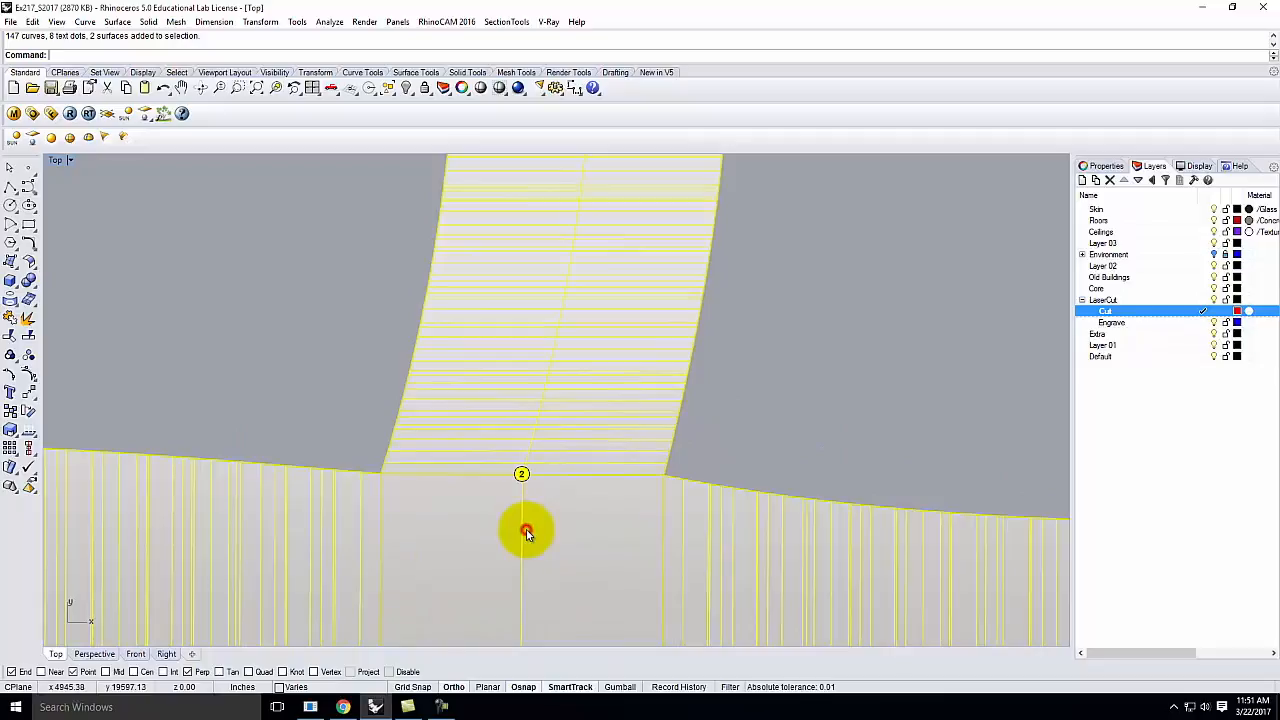
{"action": "left_click", "coordinate": [520, 516], "text": "ctrl"}
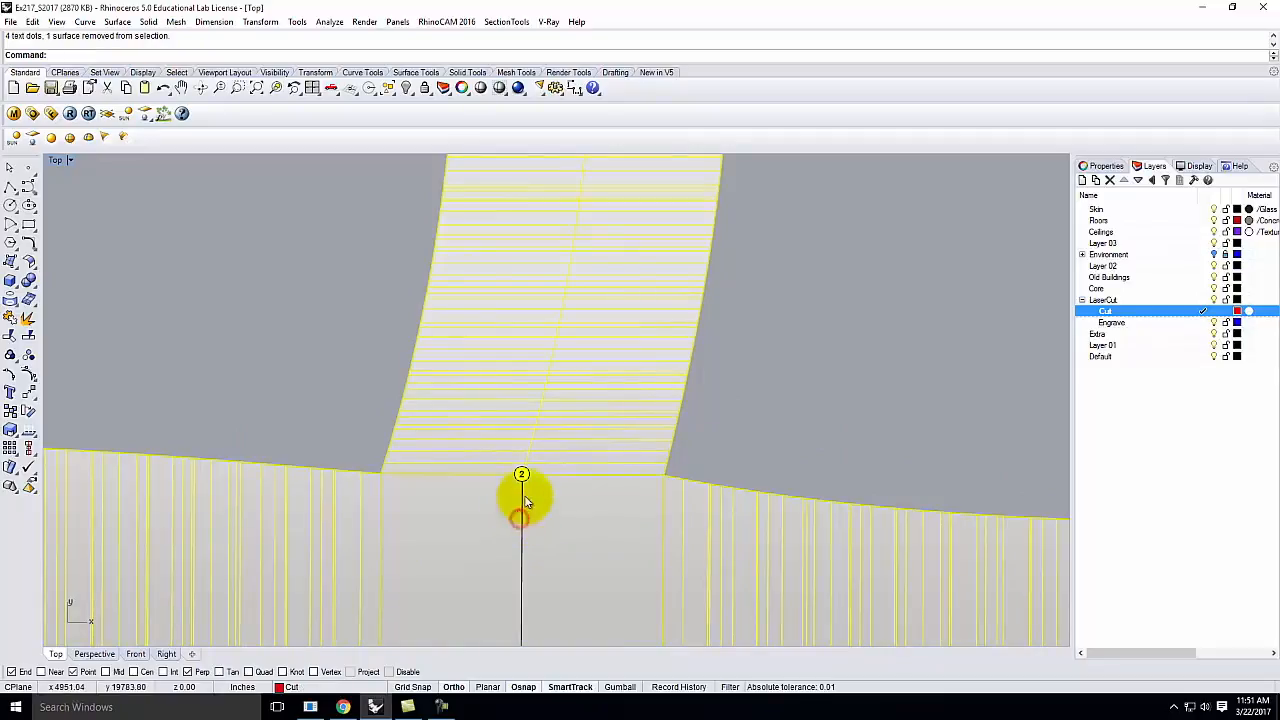
{"action": "left_click", "coordinate": [523, 449], "text": "ctrl"}
{"action": "scroll", "coordinate": [551, 371], "scroll_direction": "down", "scroll_amount": 3}
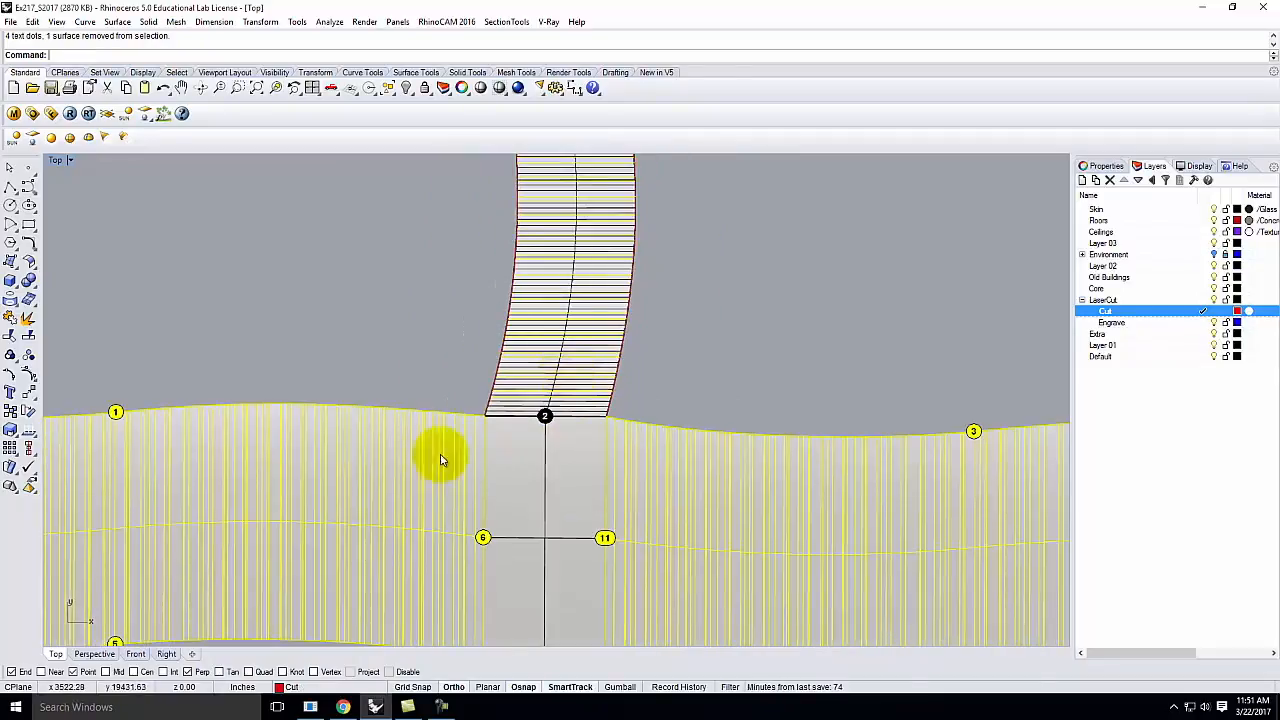
{"action": "scroll", "coordinate": [378, 448], "scroll_direction": "up", "scroll_amount": 2}
{"action": "scroll", "coordinate": [405, 470], "scroll_direction": "down", "scroll_amount": 2}
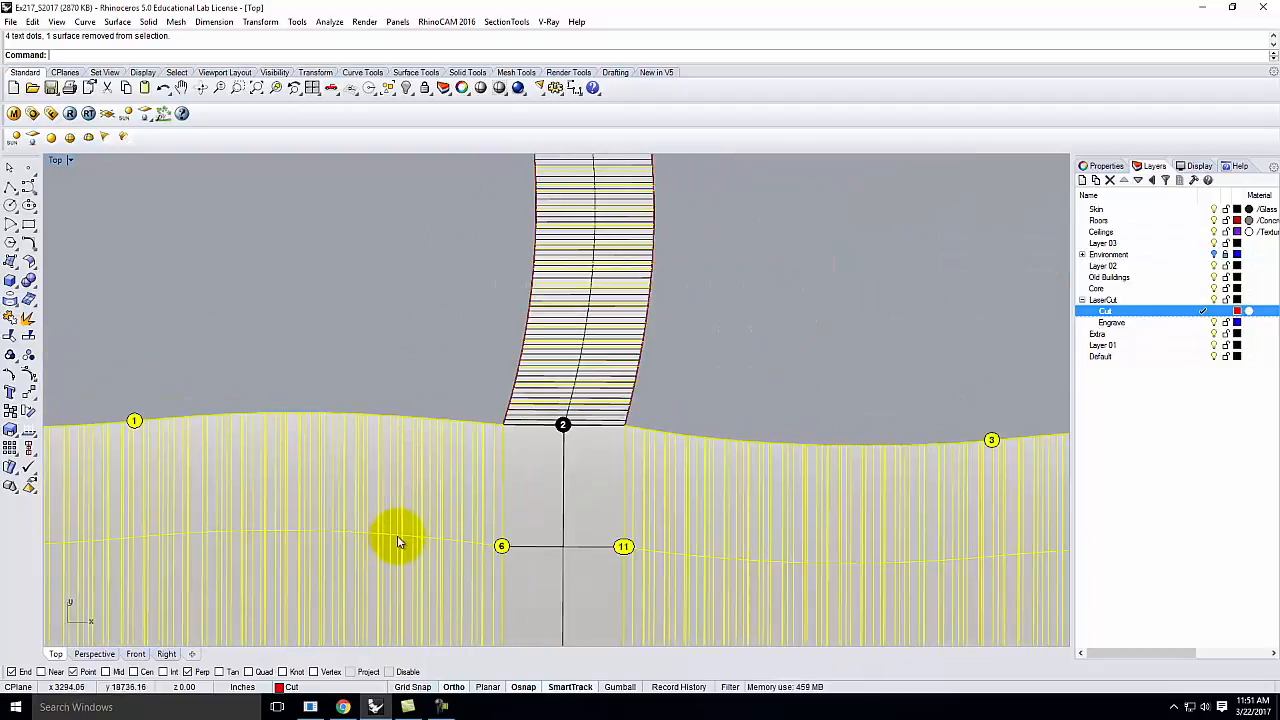
Remove both wide strips, the lower narrow strip and the far end panel from the selection, leaving the line curves selected.
{"action": "left_click", "coordinate": [407, 540], "text": "ctrl"}
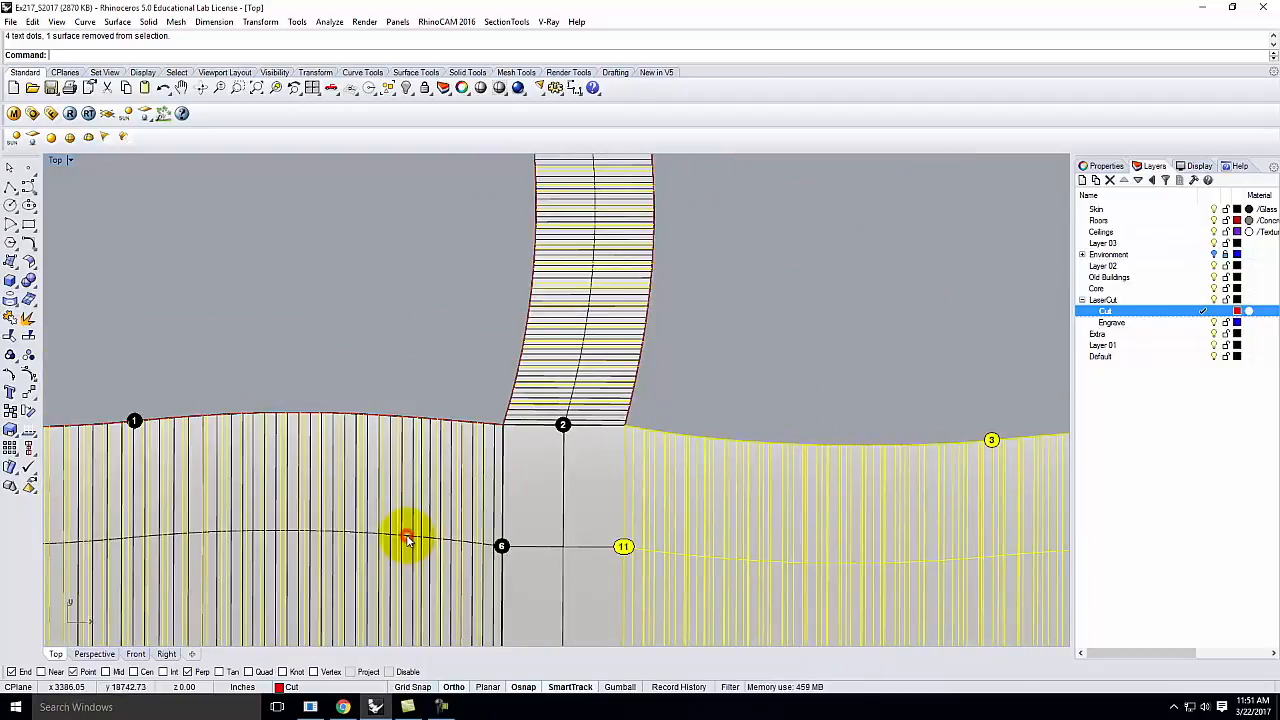
{"action": "left_click", "coordinate": [678, 553], "text": "ctrl"}
{"action": "scroll", "coordinate": [678, 553], "scroll_direction": "down", "scroll_amount": 3}
{"action": "scroll", "coordinate": [534, 557], "scroll_direction": "up", "scroll_amount": 6}
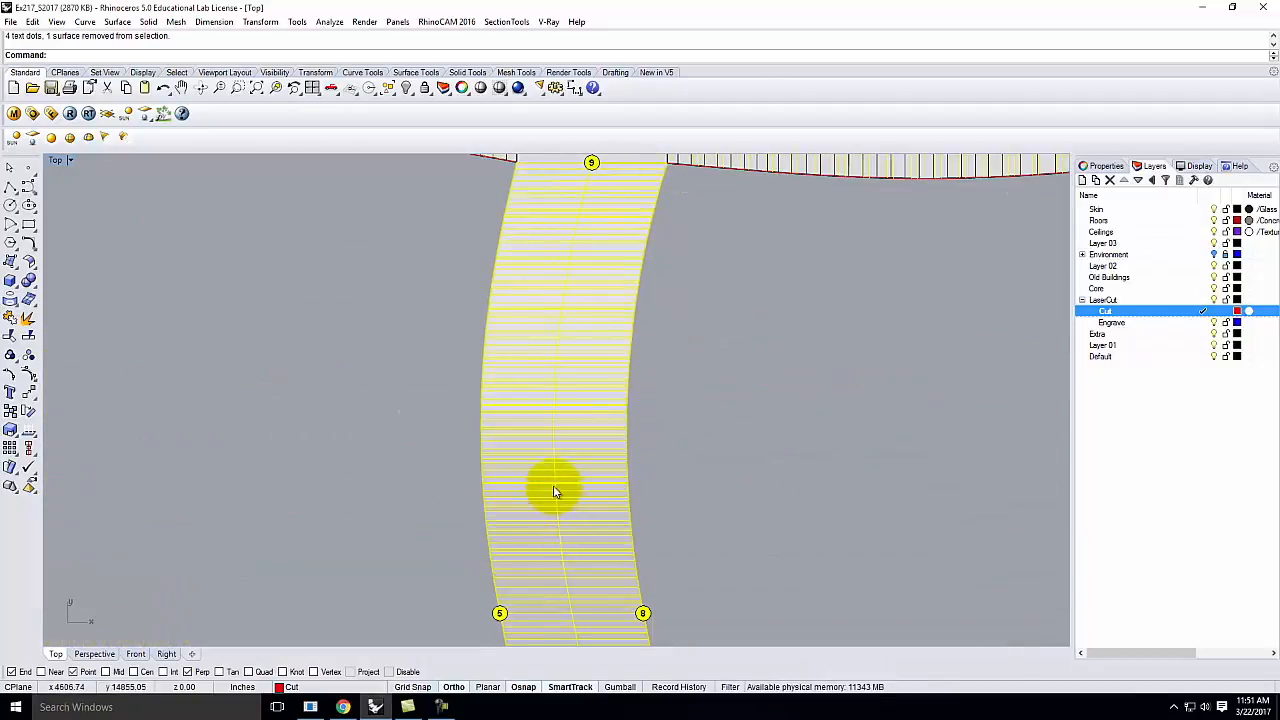
{"action": "left_click", "coordinate": [557, 466], "text": "ctrl"}
{"action": "scroll", "coordinate": [457, 424], "scroll_direction": "down", "scroll_amount": 12}
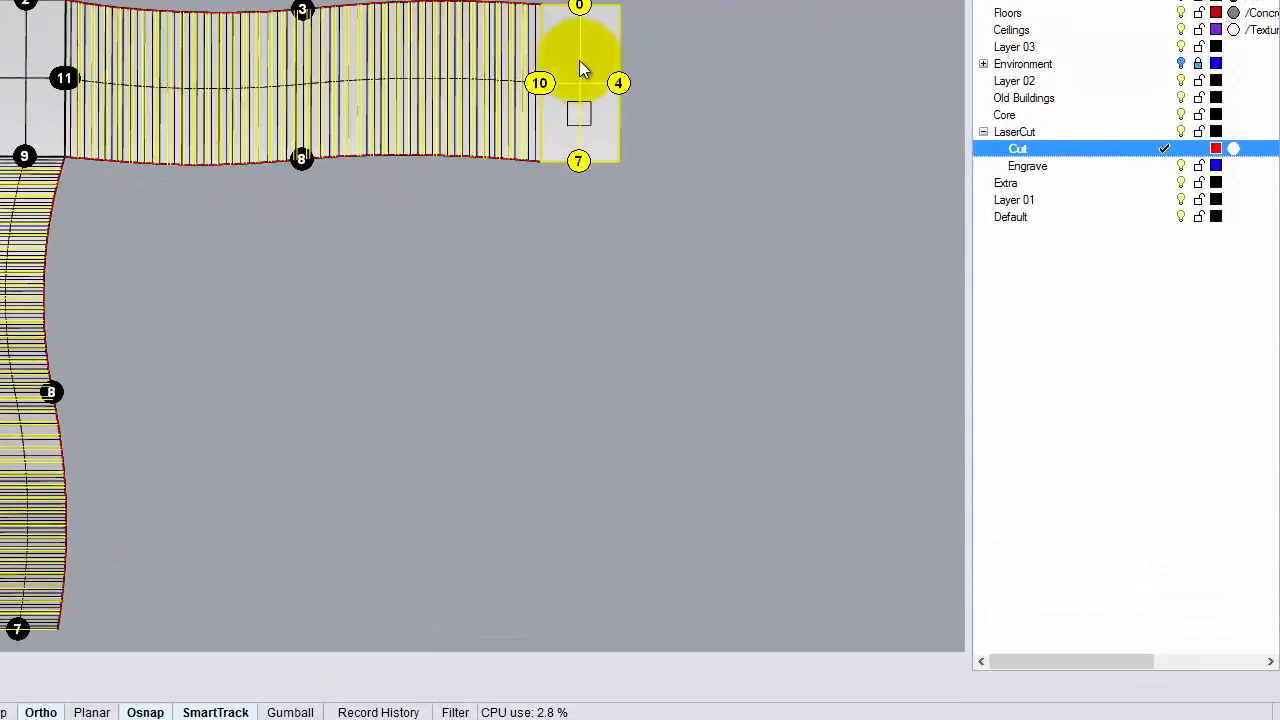
{"action": "left_click", "coordinate": [582, 57], "text": "ctrl"}
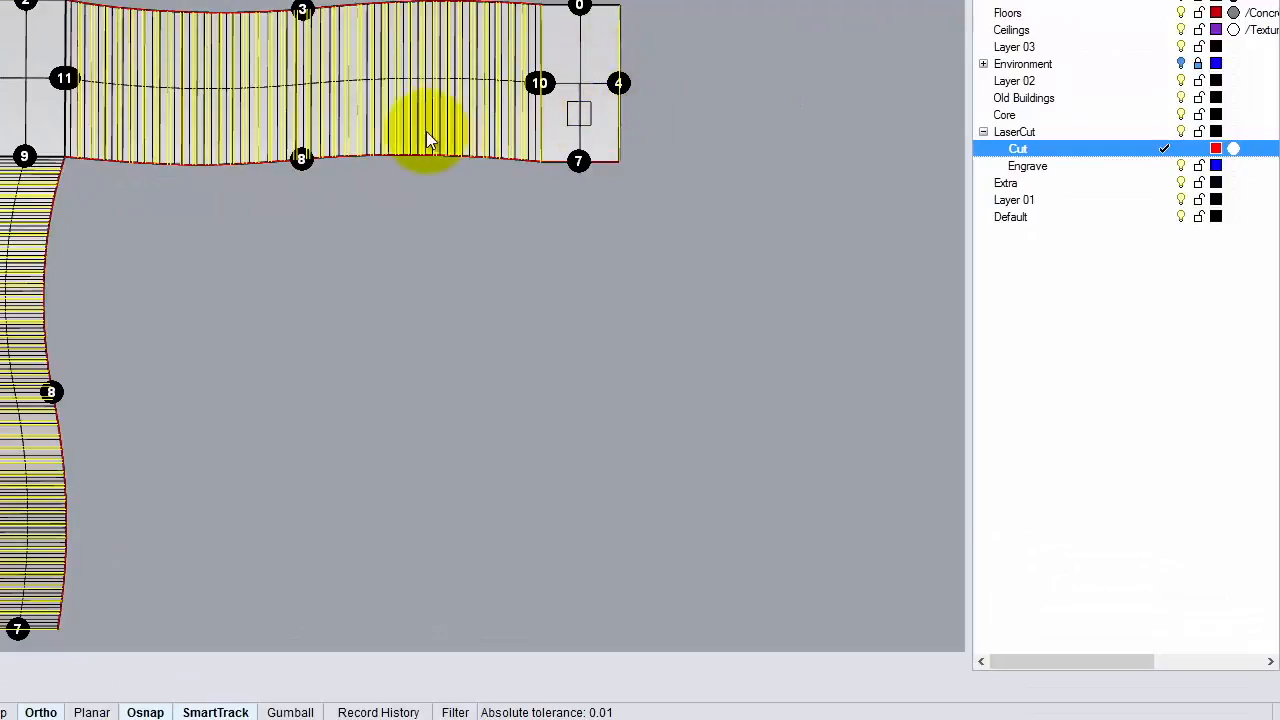
Change the selected line curves to the Engrave layer and clear the selection.
{"action": "right_click", "coordinate": [1060, 168]}
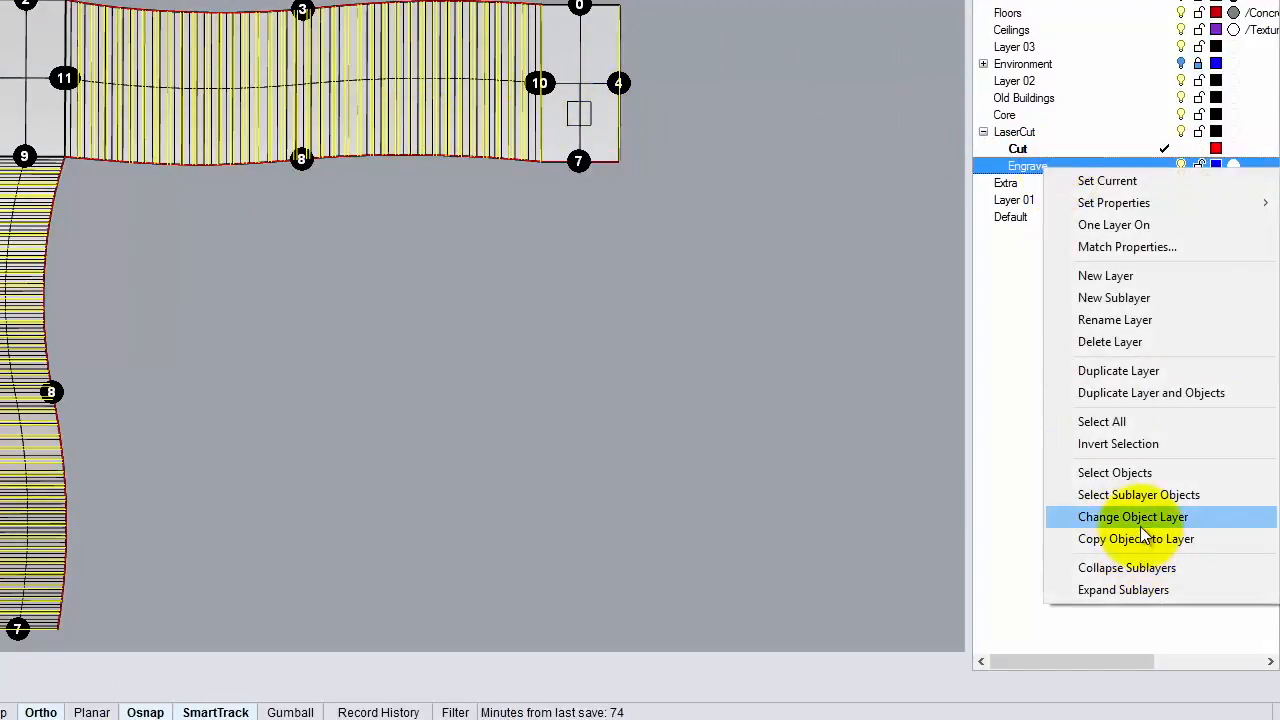
{"action": "left_click", "coordinate": [1140, 520]}
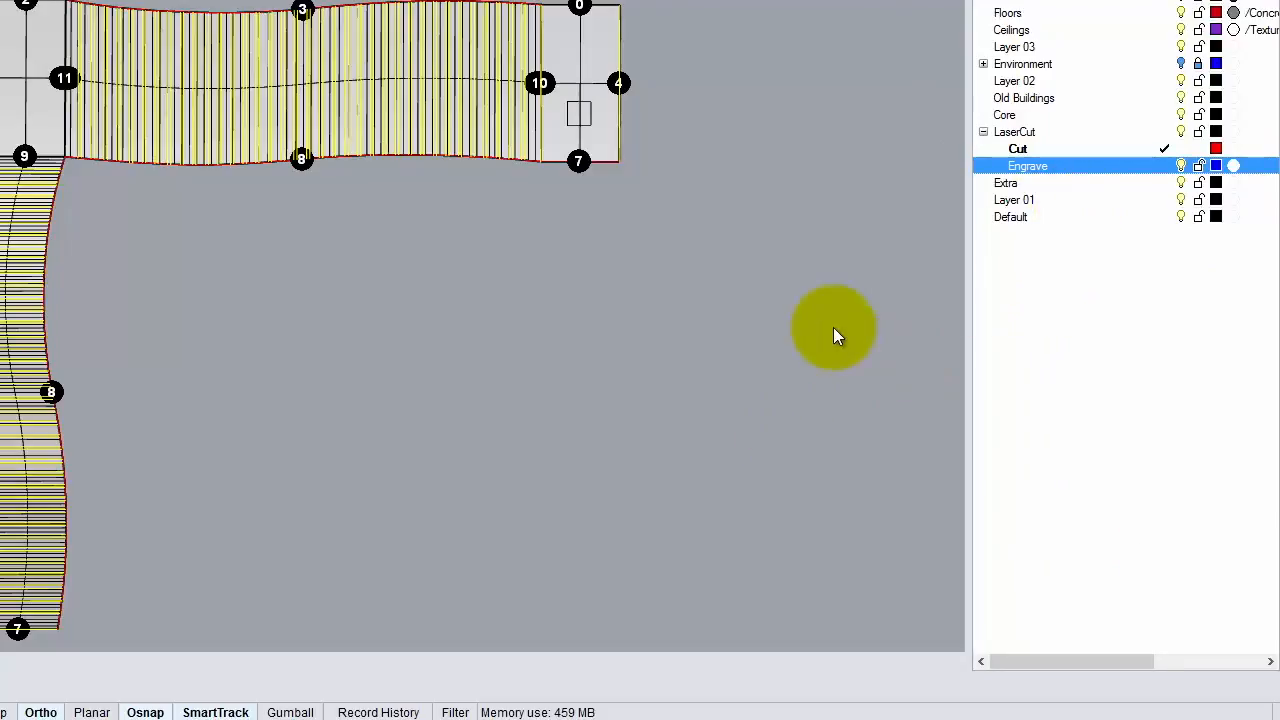
{"action": "left_click", "coordinate": [833, 323]}
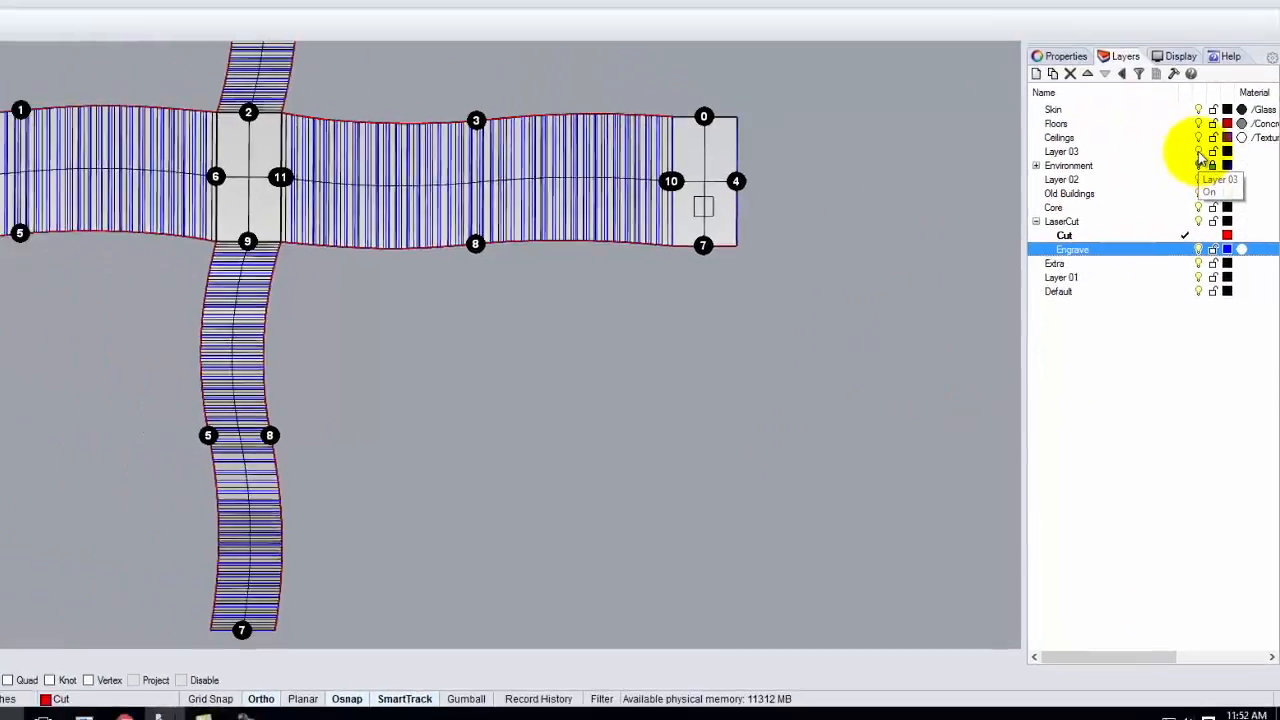
Hide Layer 03 to examine the cut and engrave linework around the centre panel, and show the layer again.
{"action": "left_click", "coordinate": [1198, 152]}
{"action": "scroll", "coordinate": [135, 401], "scroll_direction": "down", "scroll_amount": 6}
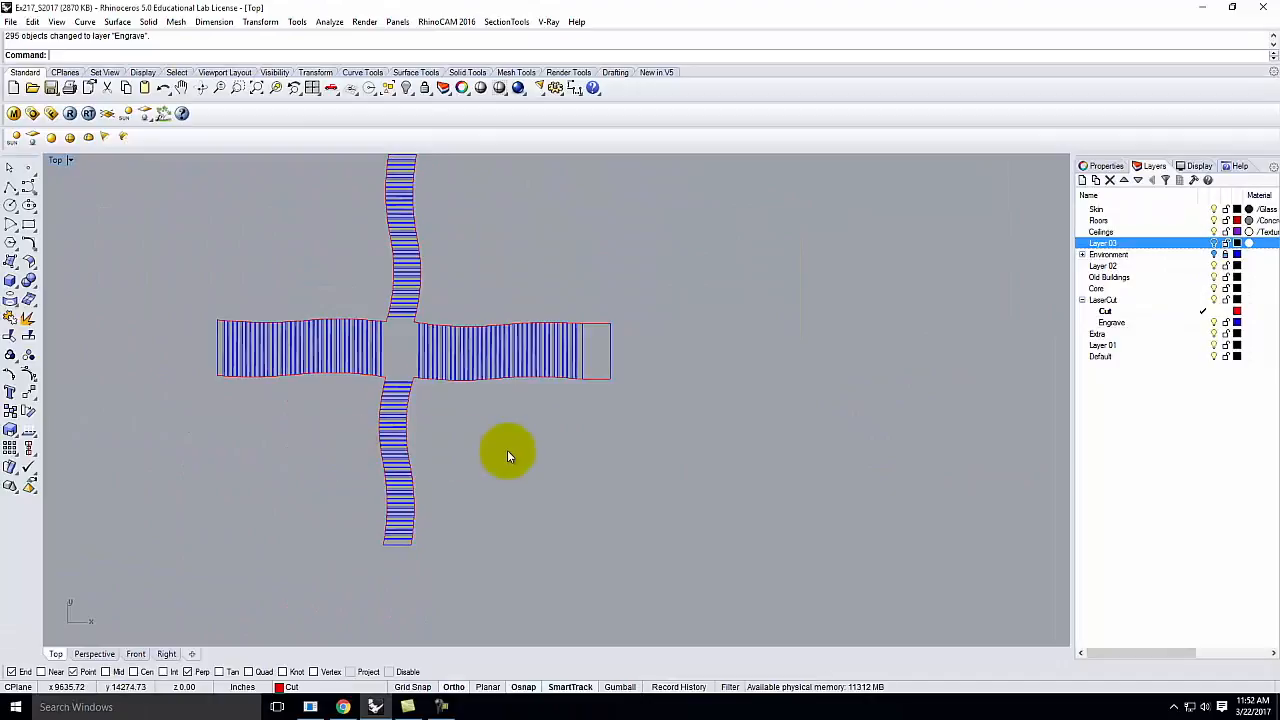
{"action": "scroll", "coordinate": [490, 454], "scroll_direction": "down", "scroll_amount": 4}
{"action": "scroll", "coordinate": [464, 390], "scroll_direction": "up", "scroll_amount": 6}
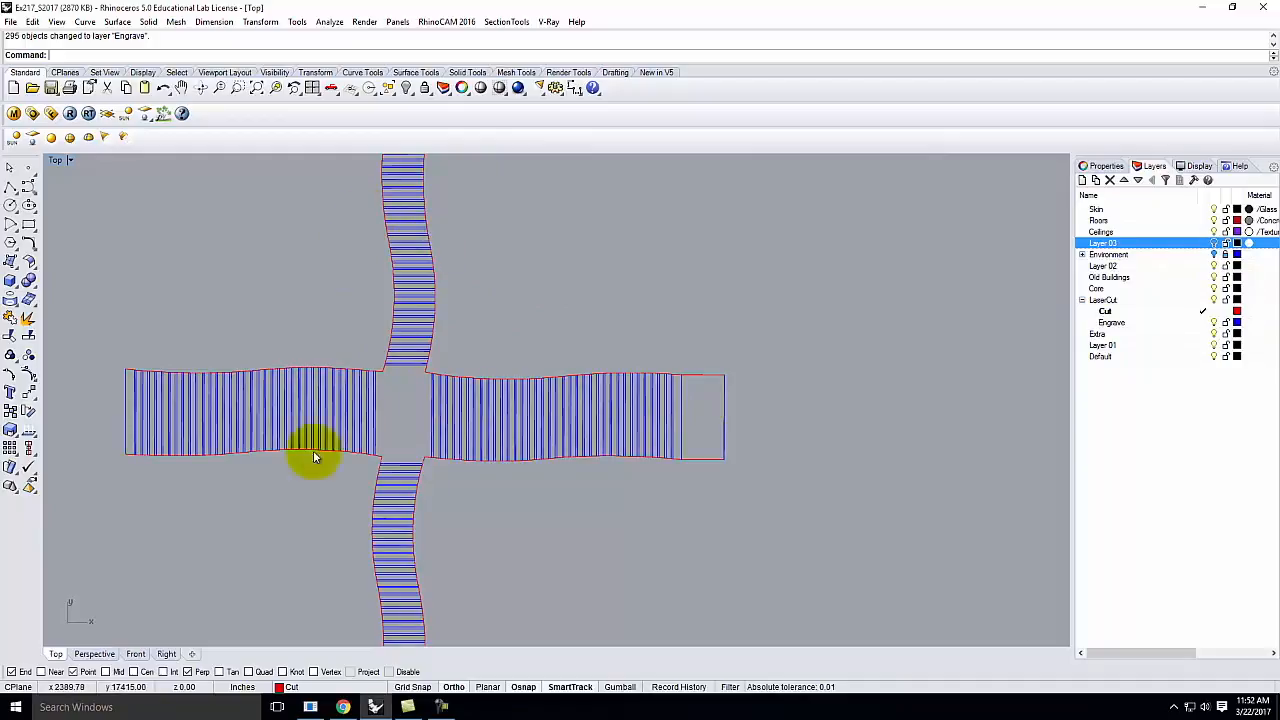
{"action": "scroll", "coordinate": [389, 376], "scroll_direction": "up", "scroll_amount": 4}
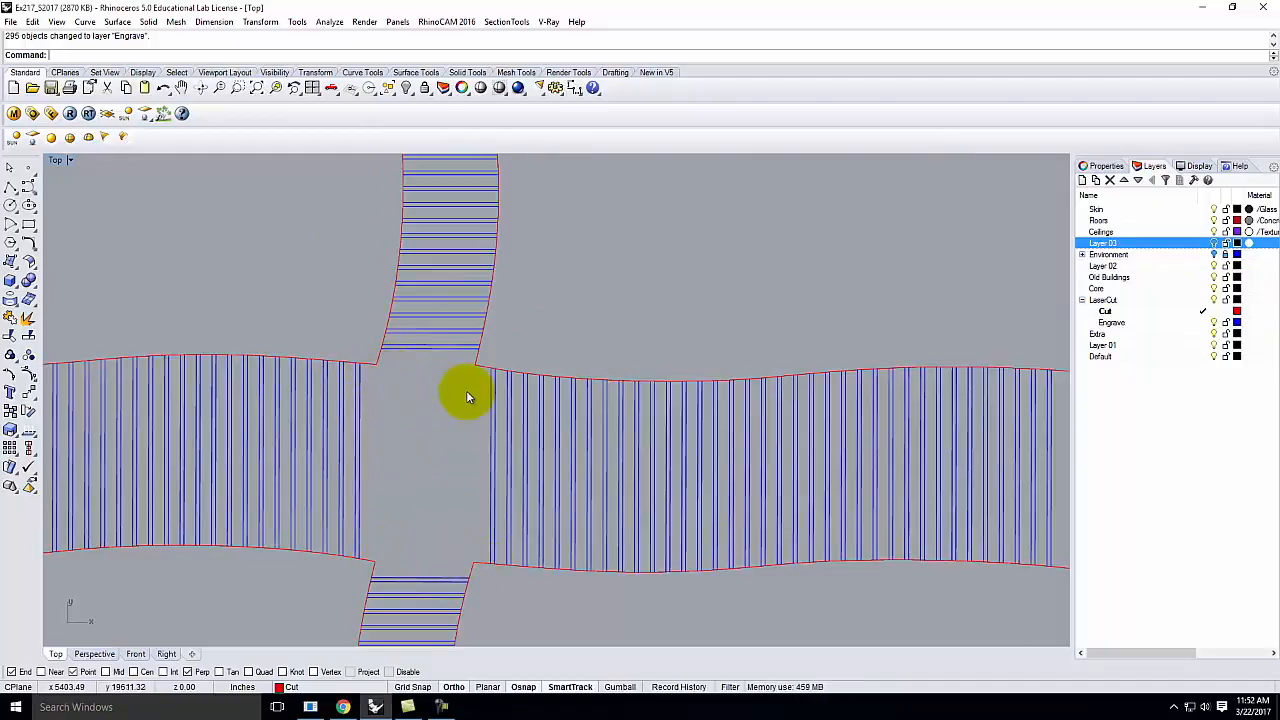
{"action": "left_click", "coordinate": [1213, 243]}
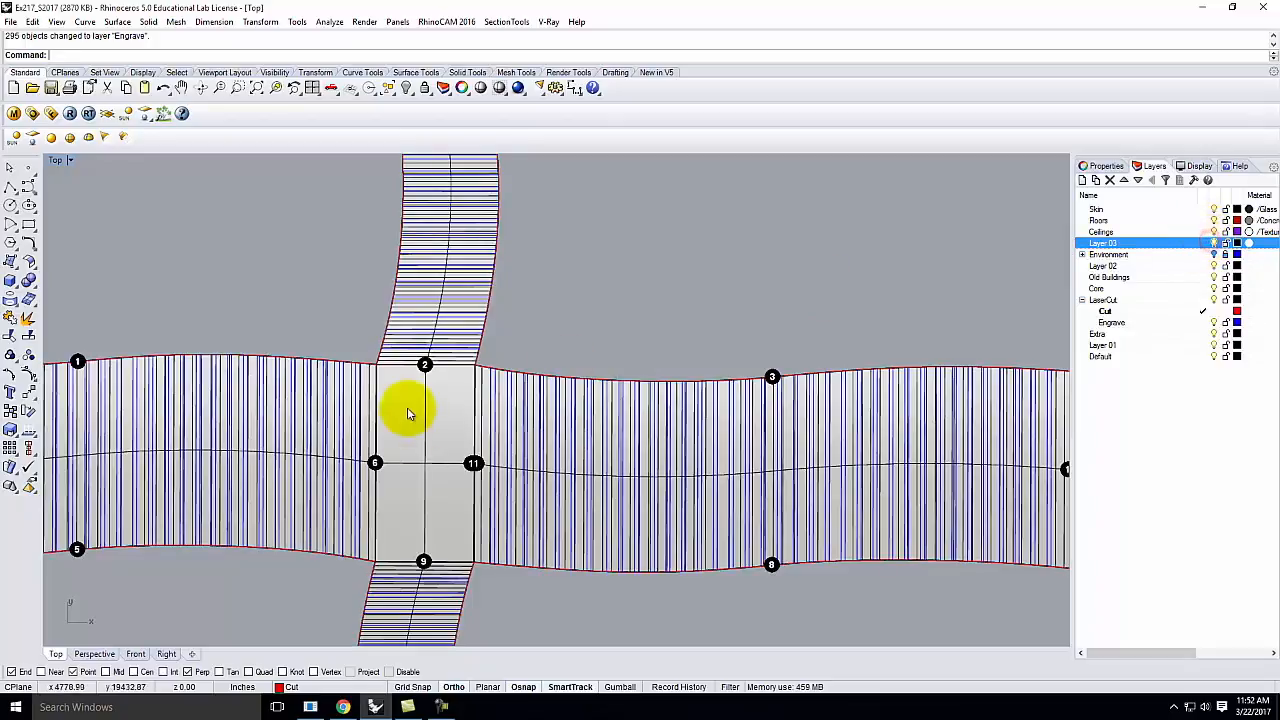
Make Engrave the current layer and pick the four edges of the centre panel for edge duplication.
{"action": "key", "text": "Return"}
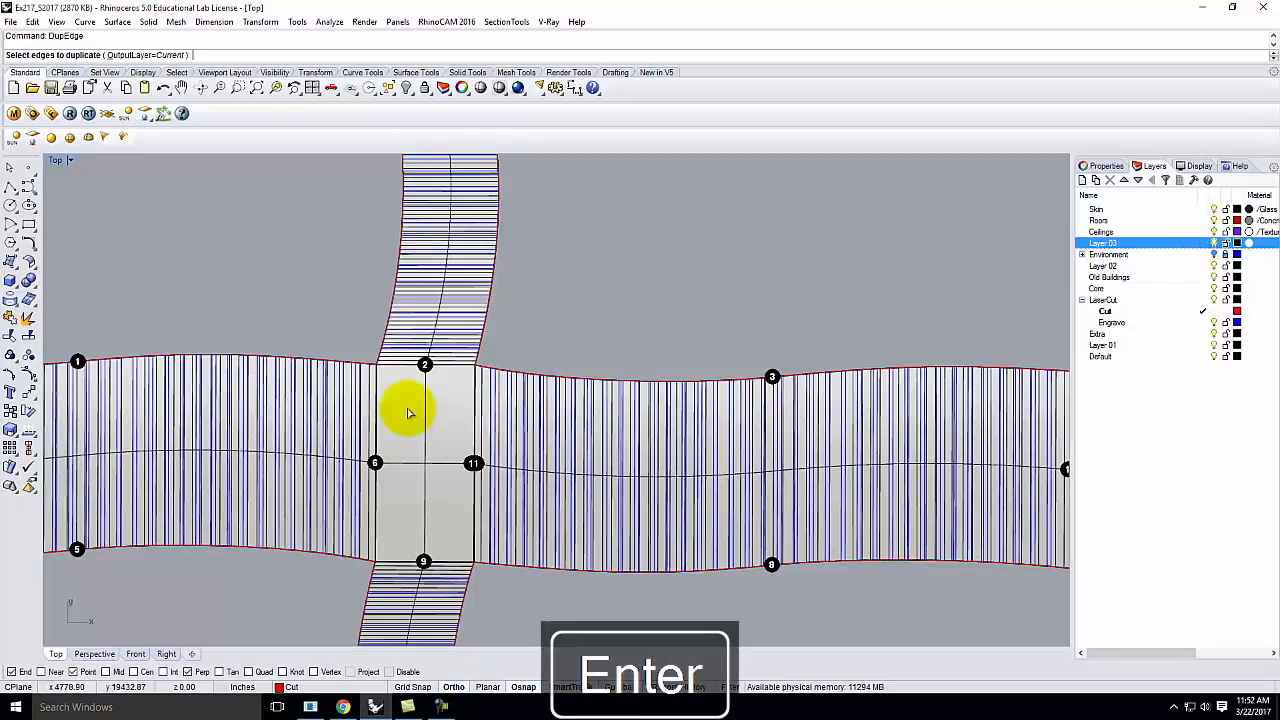
{"action": "key", "text": "Escape"}
{"action": "double_click", "coordinate": [1180, 322]}
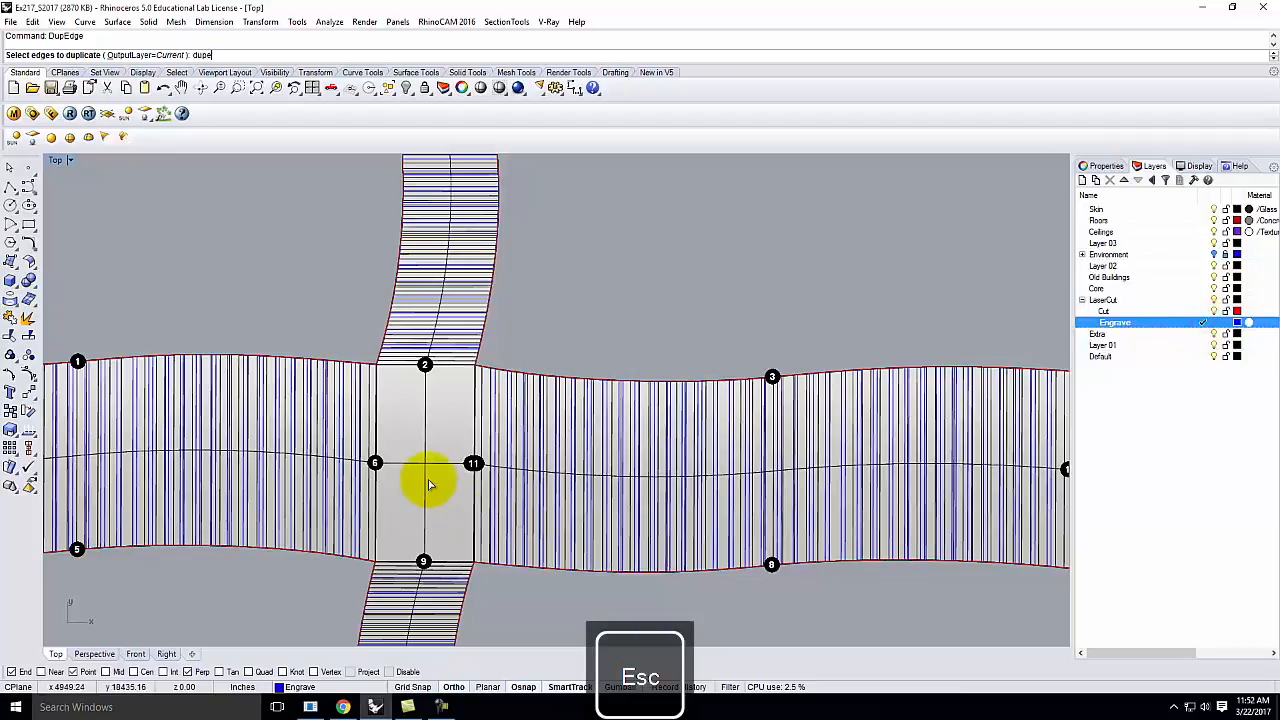
{"action": "key", "text": "BackSpace"}
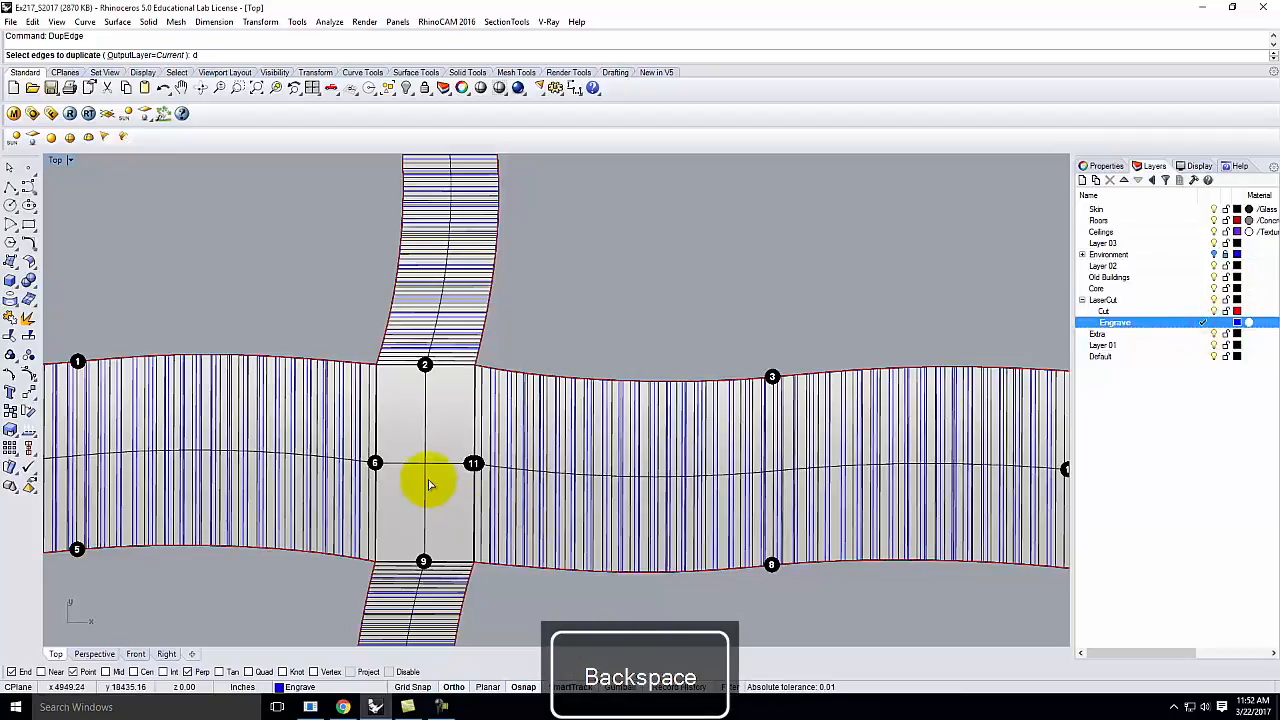
{"action": "left_click", "coordinate": [375, 440]}
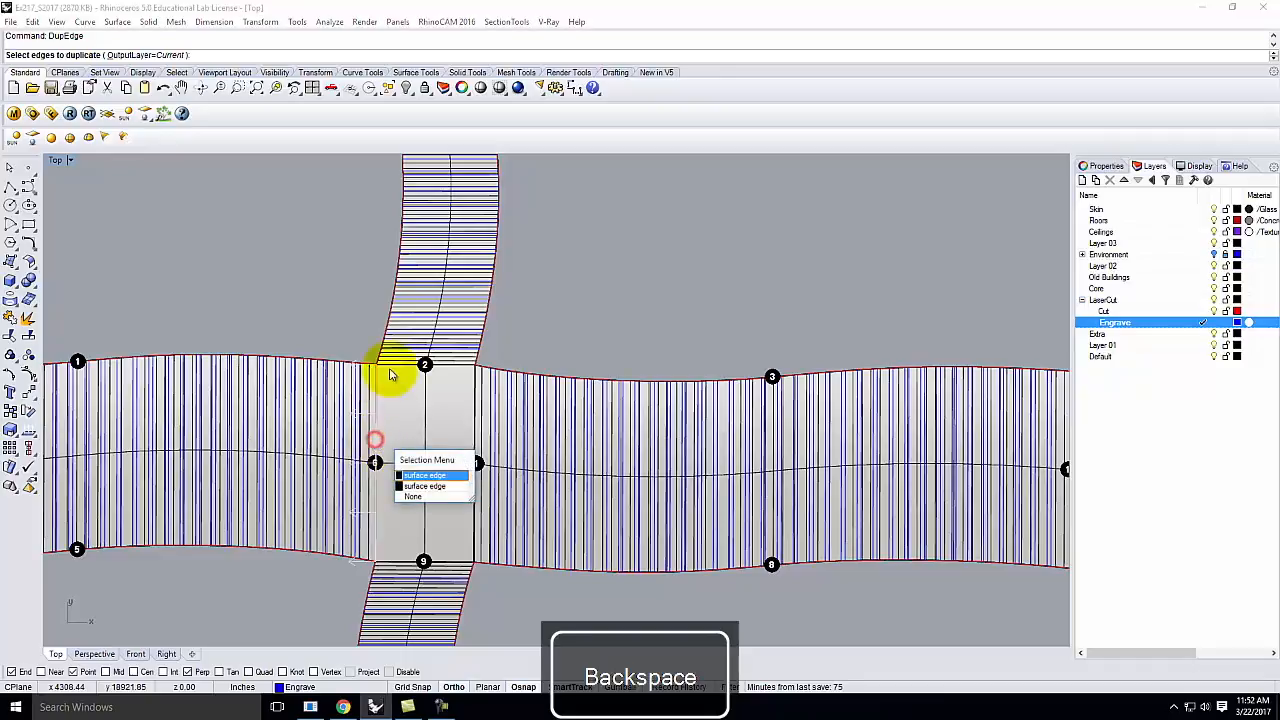
{"action": "left_click", "coordinate": [436, 474]}
{"action": "left_click", "coordinate": [398, 366]}
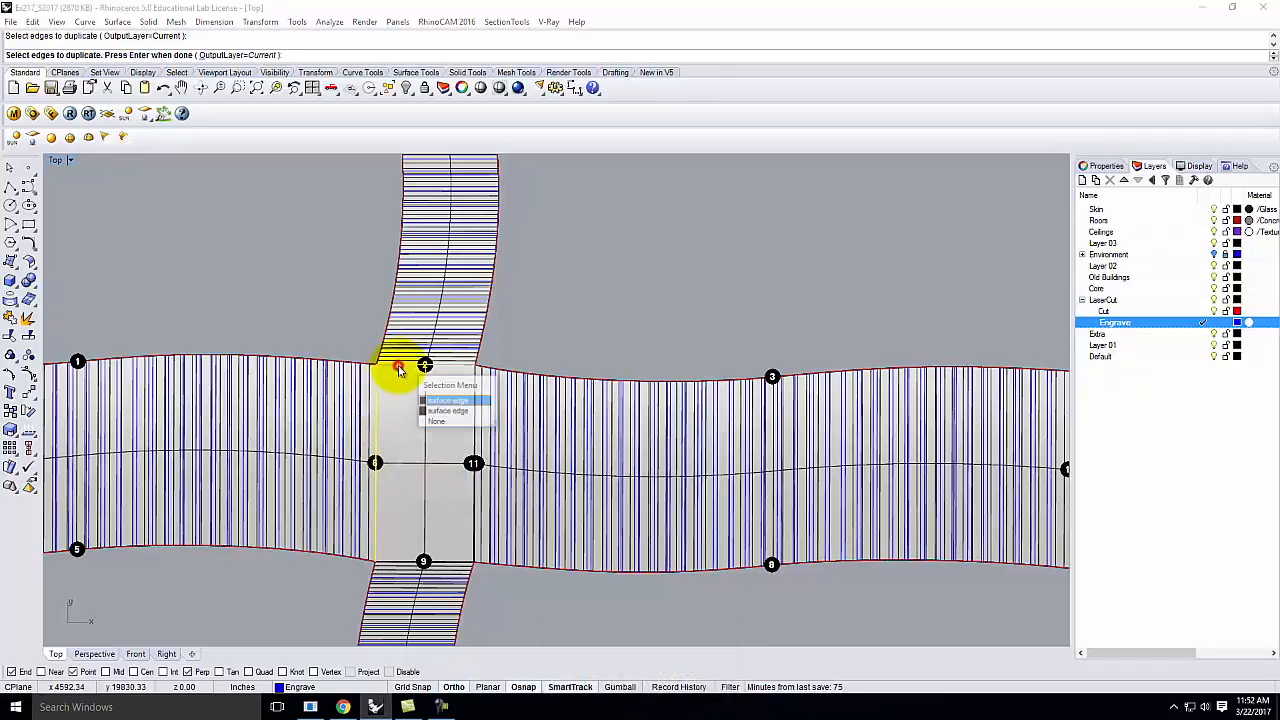
{"action": "left_click", "coordinate": [458, 401]}
{"action": "left_click", "coordinate": [473, 380]}
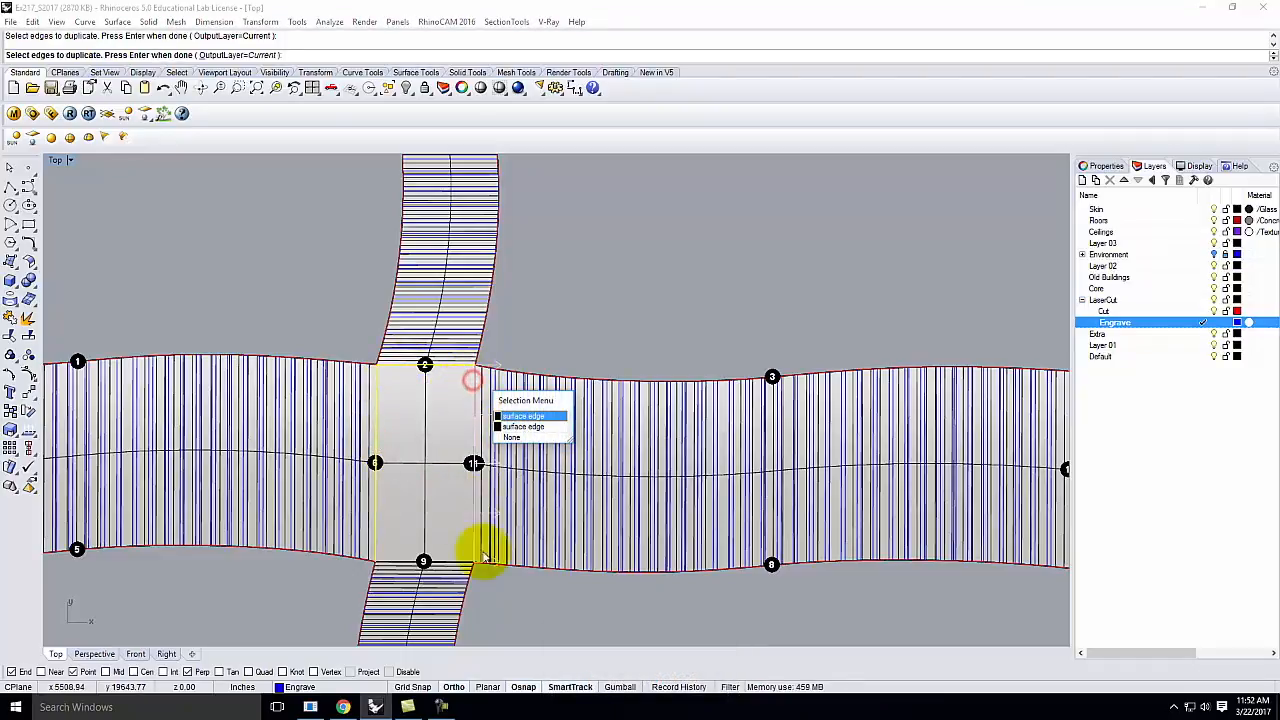
{"action": "left_click", "coordinate": [527, 414]}
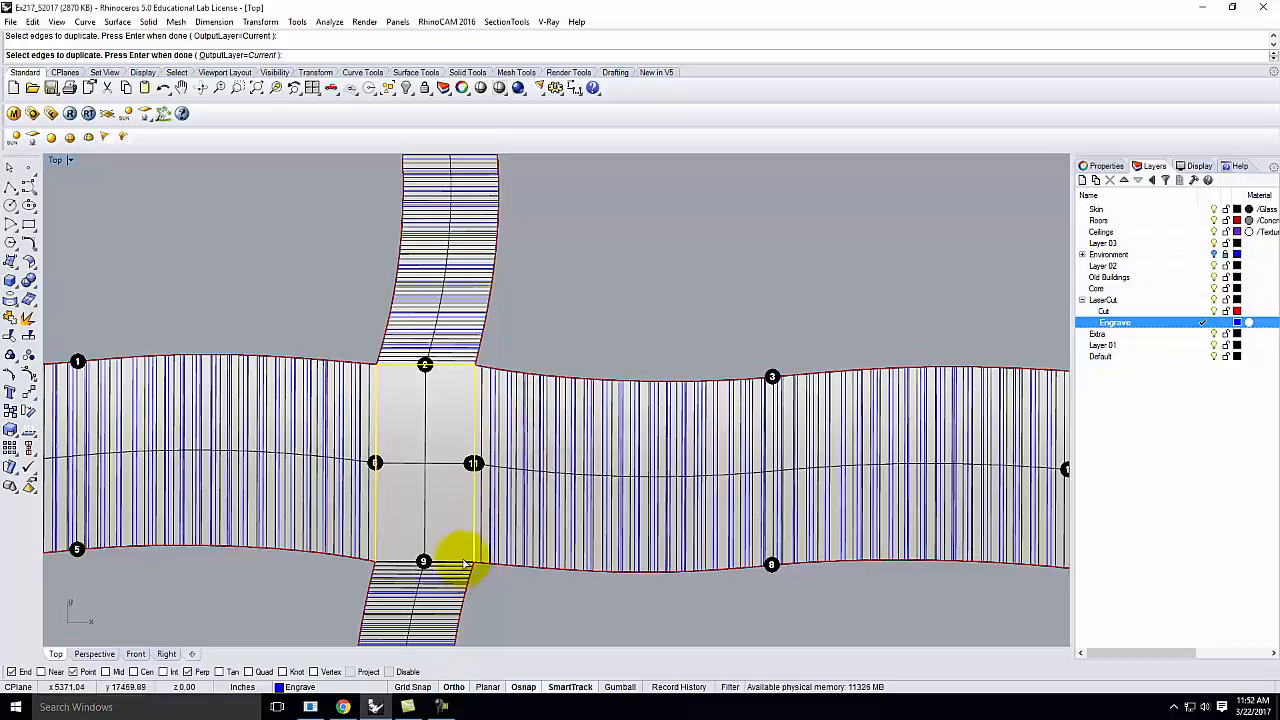
{"action": "left_click", "coordinate": [464, 562]}
{"action": "left_click", "coordinate": [508, 597]}
Add the edge shared by the wide strip and the far end panel, and duplicate all the picked edges.
{"action": "scroll", "coordinate": [257, 586], "scroll_direction": "down", "scroll_amount": 5}
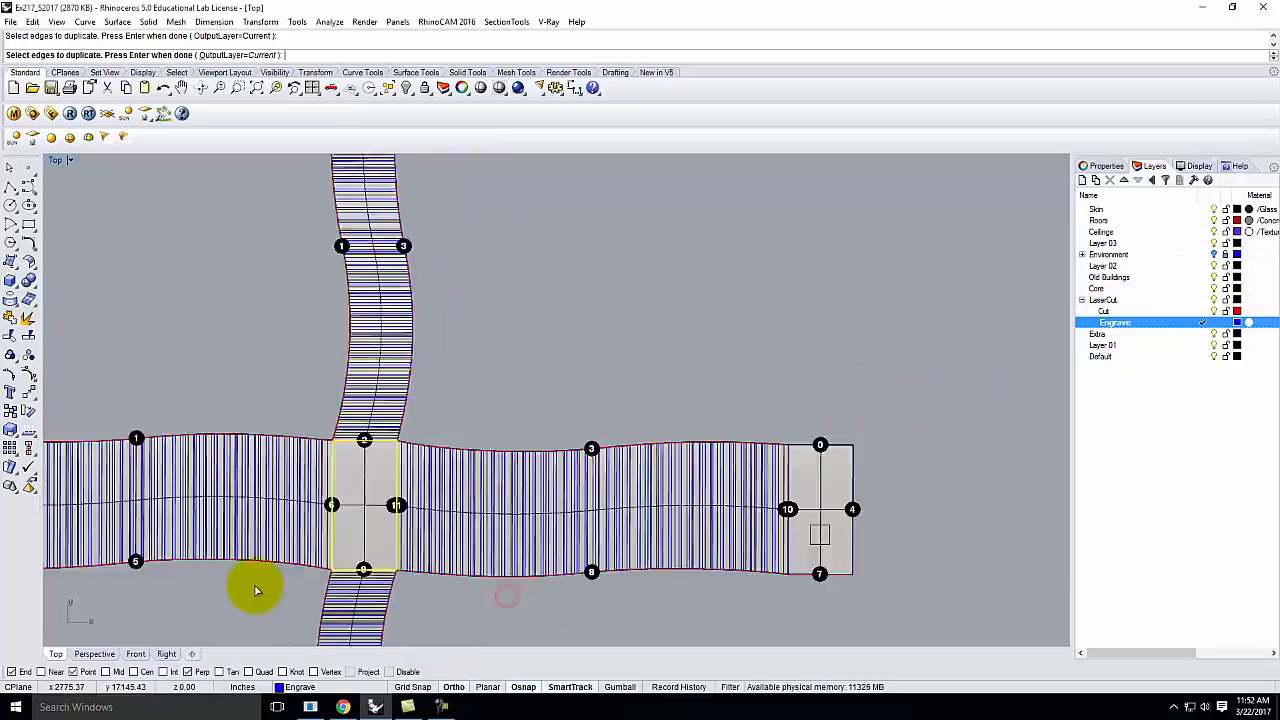
{"action": "scroll", "coordinate": [630, 515], "scroll_direction": "up", "scroll_amount": 3}
{"action": "left_click", "coordinate": [643, 519]}
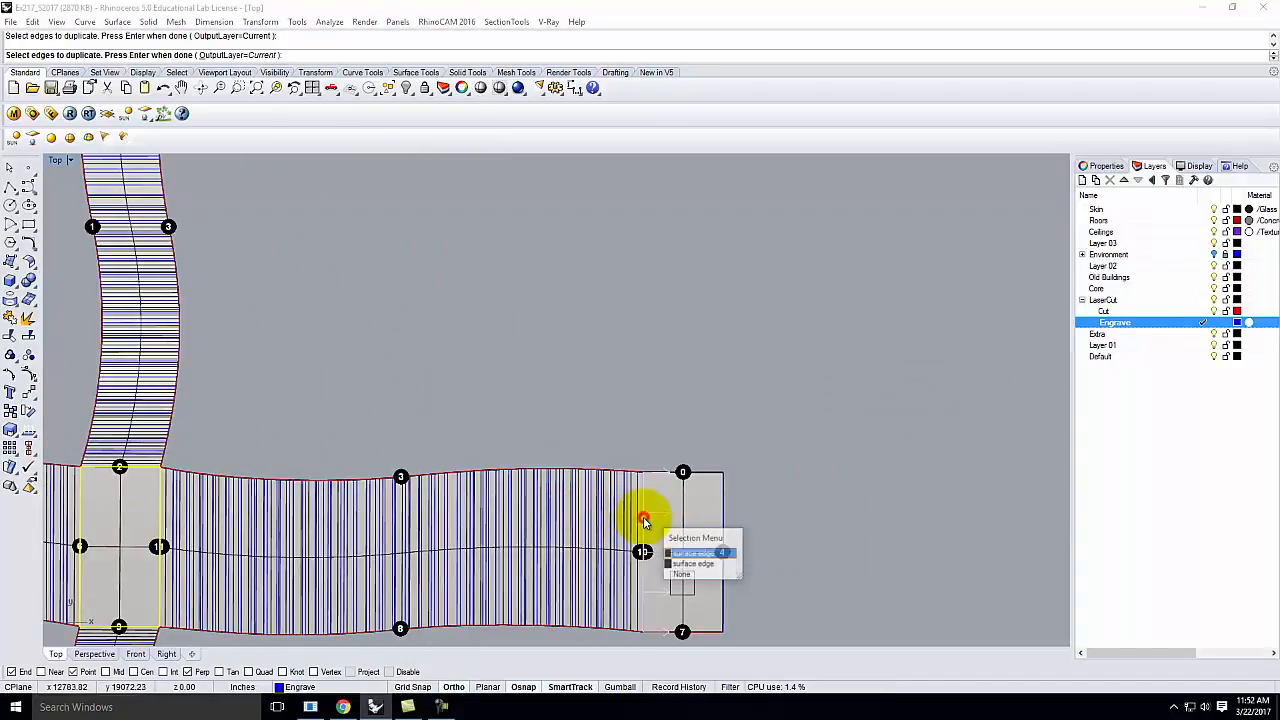
{"action": "left_click", "coordinate": [686, 549]}
{"action": "key", "text": "Return"}
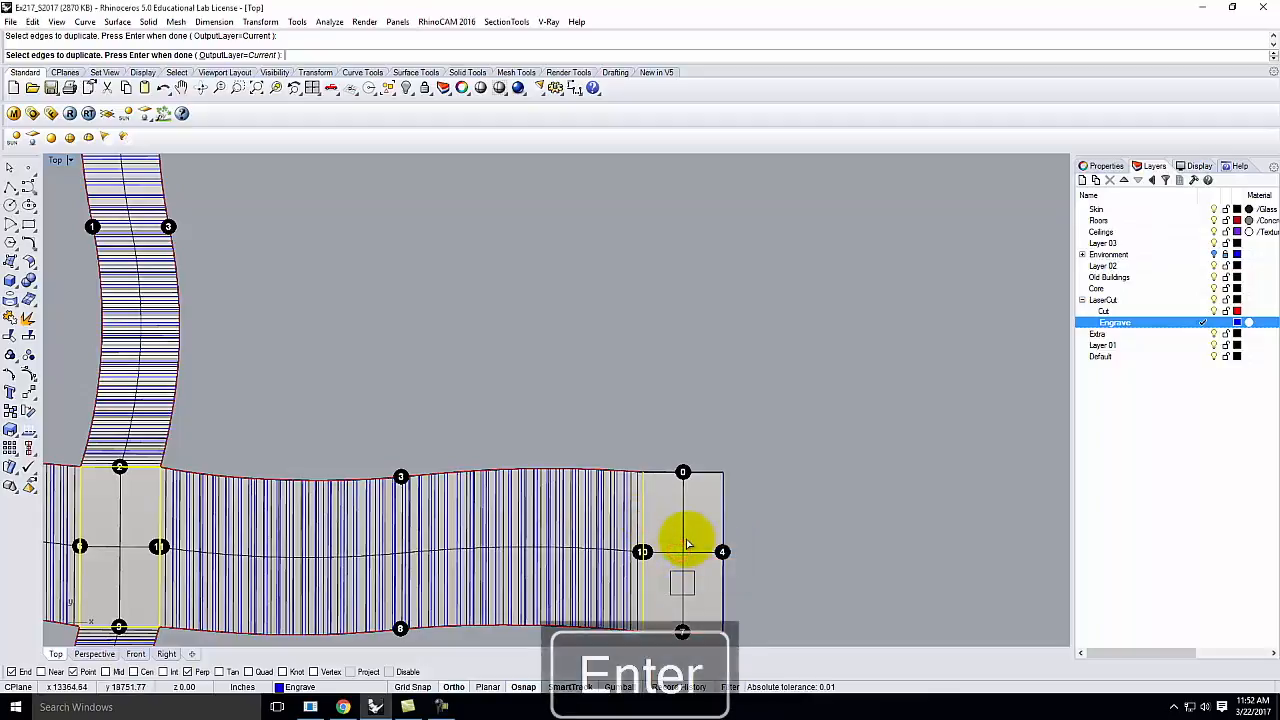
Hide Layer 03 and examine the cut and engrave linework of the whole unrolled panel layout.
{"action": "left_click", "coordinate": [1214, 243]}
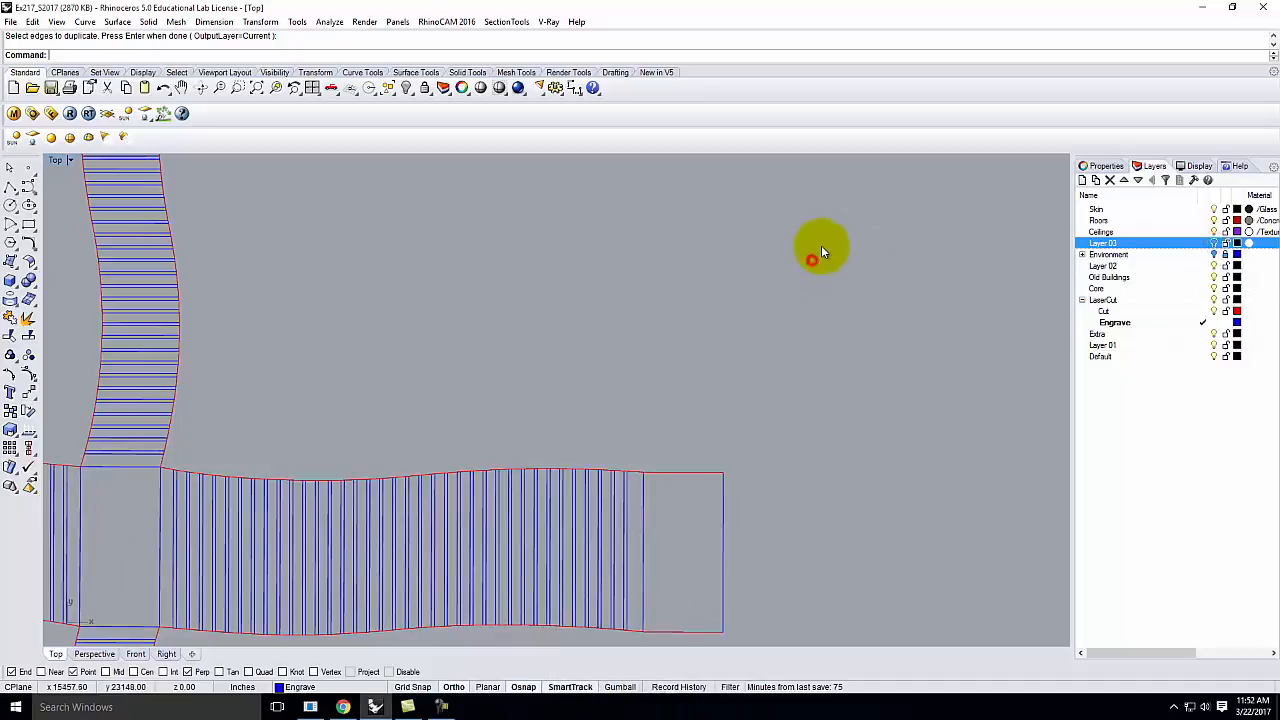
{"action": "scroll", "coordinate": [821, 245], "scroll_direction": "down", "scroll_amount": 4}
{"action": "scroll", "coordinate": [305, 572], "scroll_direction": "down", "scroll_amount": 4}
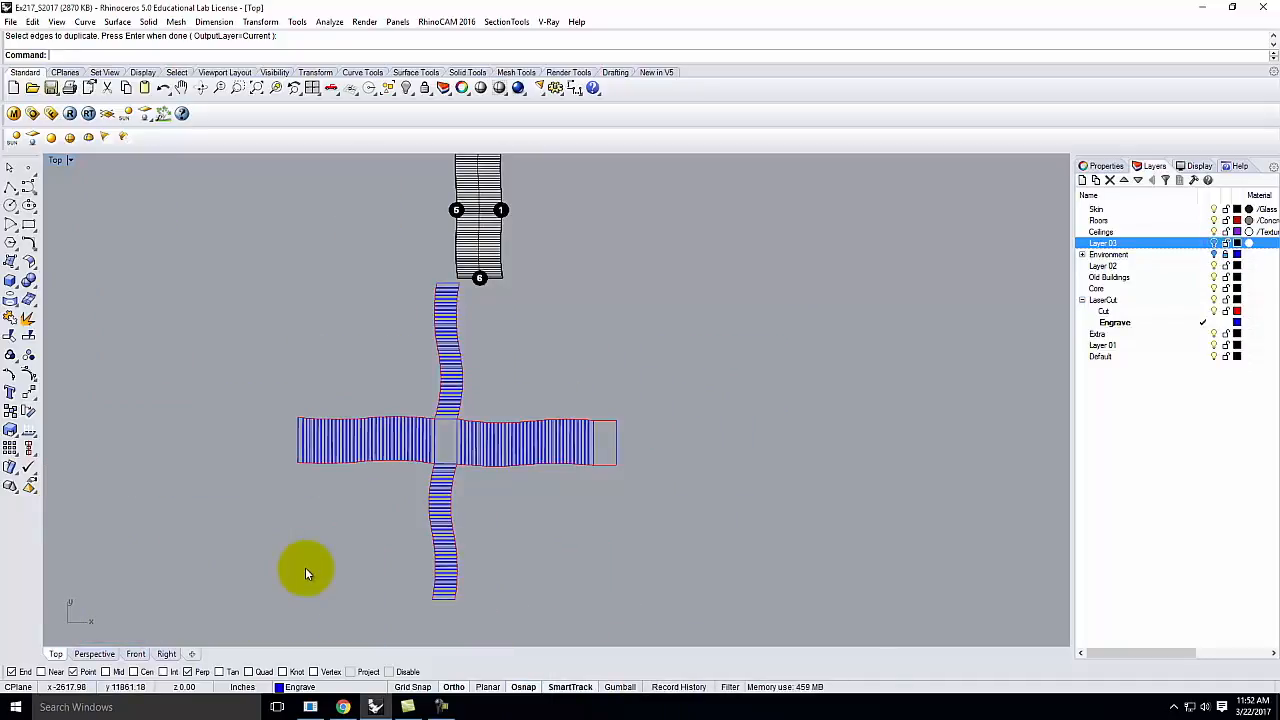
{"action": "scroll", "coordinate": [464, 398], "scroll_direction": "up", "scroll_amount": 2}
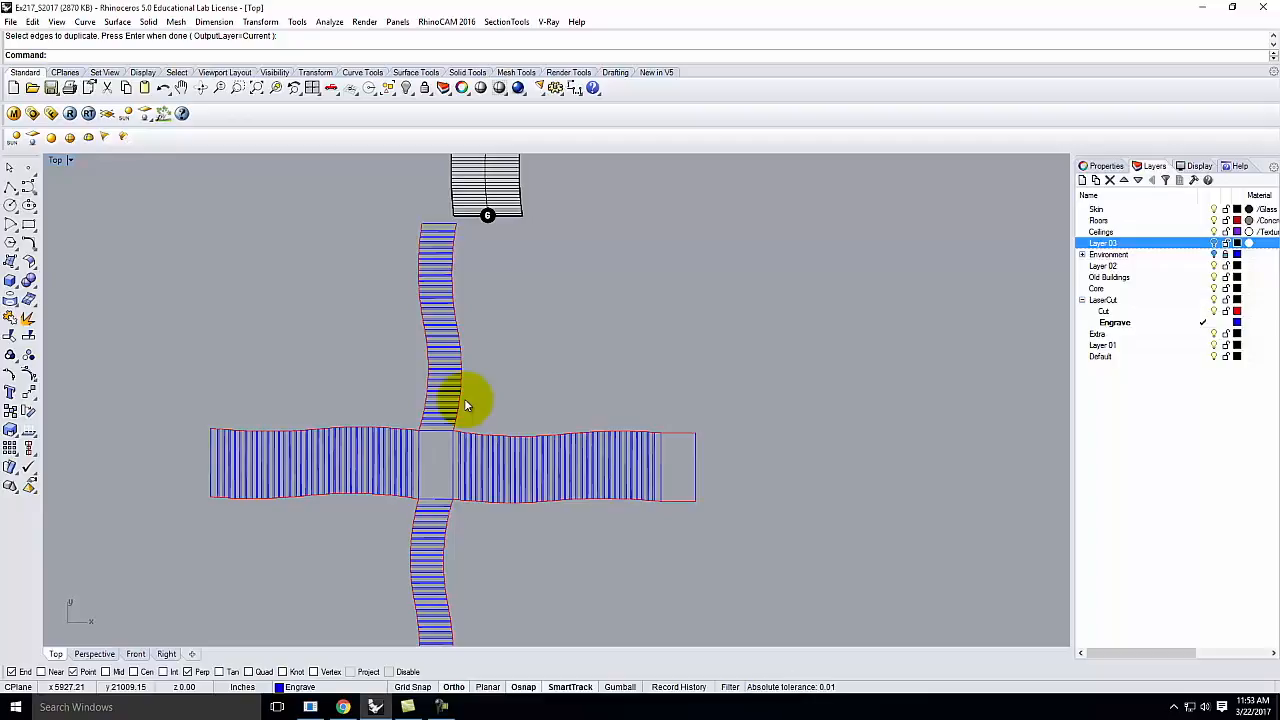
{"action": "scroll", "coordinate": [486, 428], "scroll_direction": "up", "scroll_amount": 4}
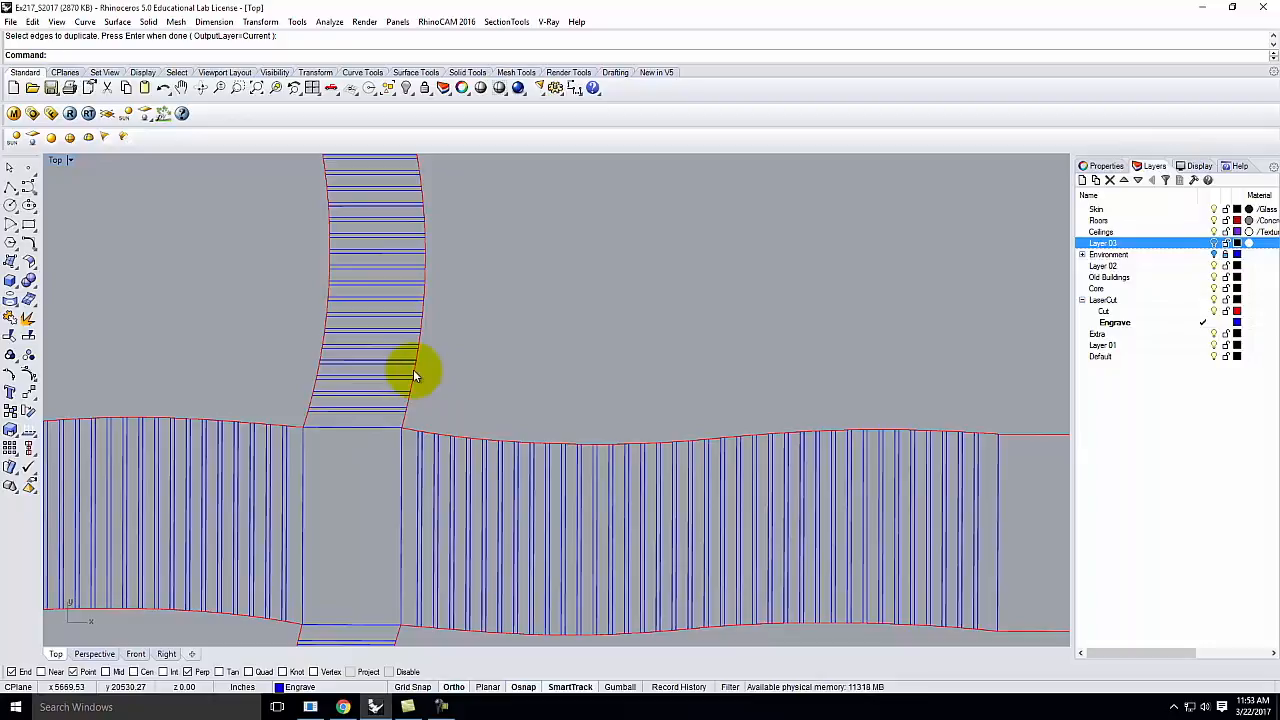
{"action": "scroll", "coordinate": [210, 435], "scroll_direction": "down", "scroll_amount": 3}
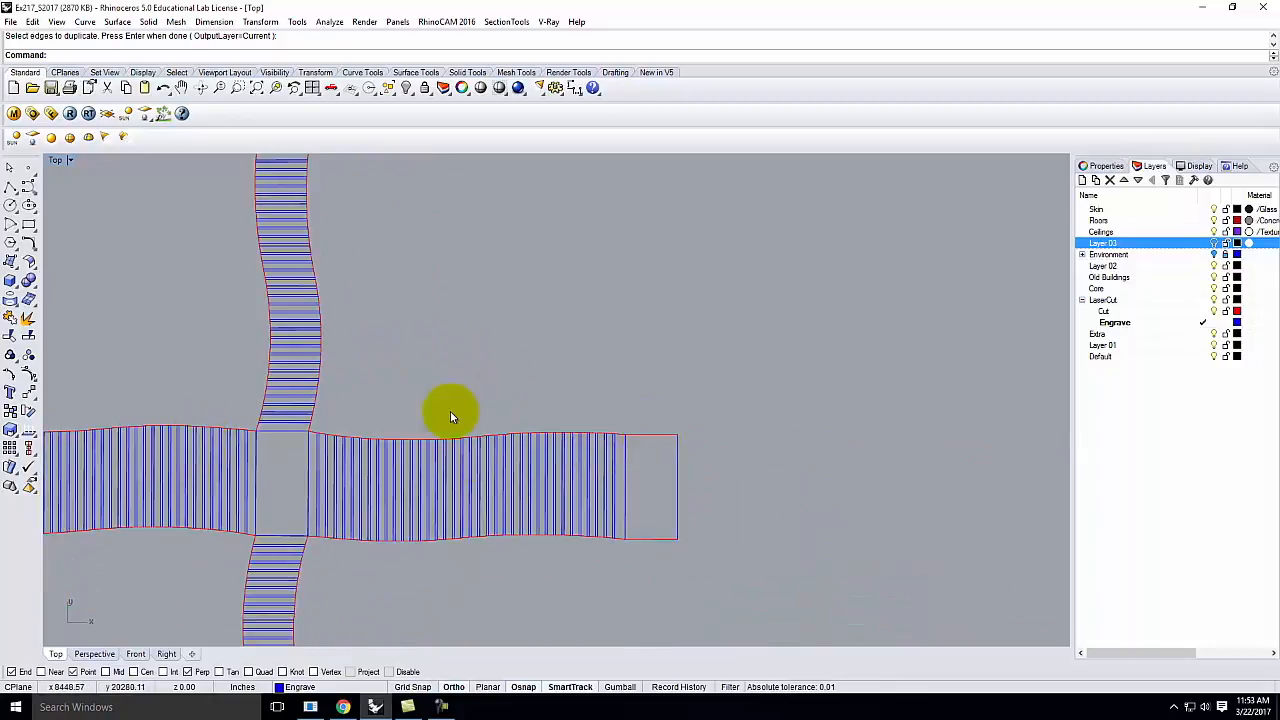
Offset the upper long edge of the wide strip next to the end panel outward by 16'.
{"action": "scroll", "coordinate": [346, 442], "scroll_direction": "up", "scroll_amount": 3}
{"action": "left_click", "coordinate": [350, 441]}
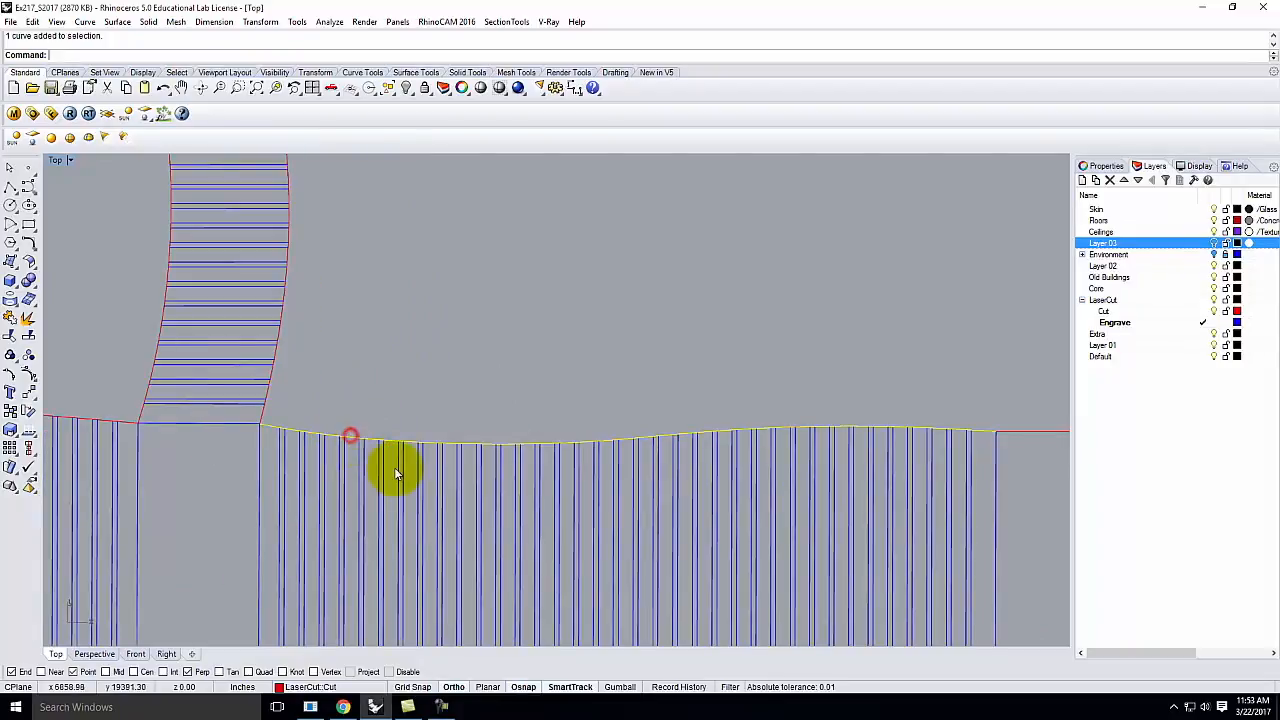
{"action": "scroll", "coordinate": [391, 471], "scroll_direction": "down", "scroll_amount": 3}
{"action": "scroll", "coordinate": [472, 457], "scroll_direction": "up", "scroll_amount": 3}
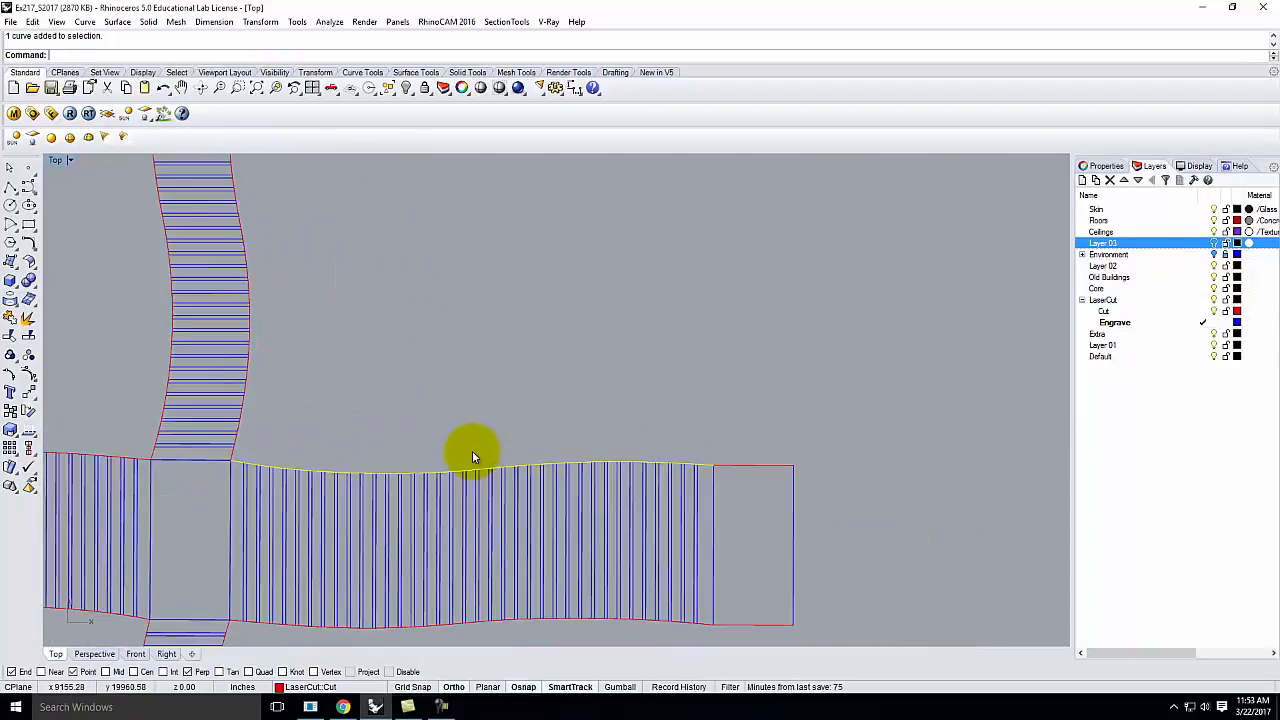
{"action": "type", "text": "Of"}
{"action": "key", "text": "Return"}
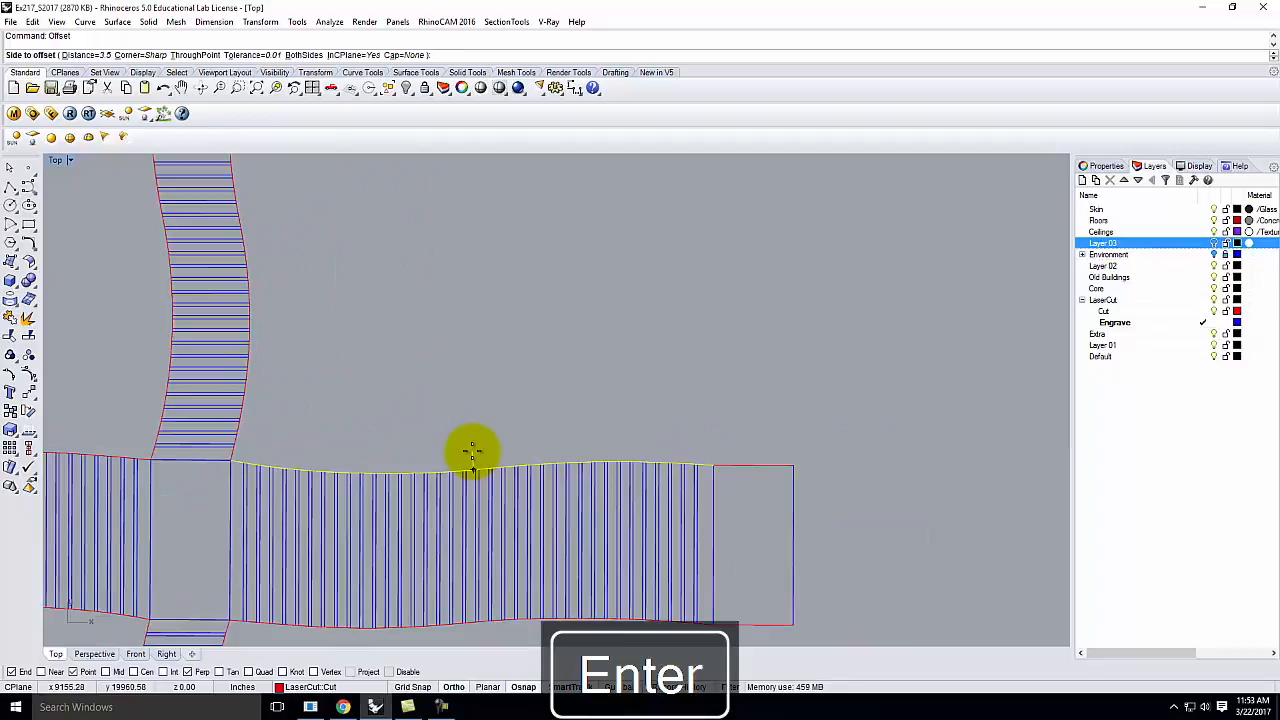
{"action": "scroll", "coordinate": [480, 475], "scroll_direction": "up", "scroll_amount": 3}
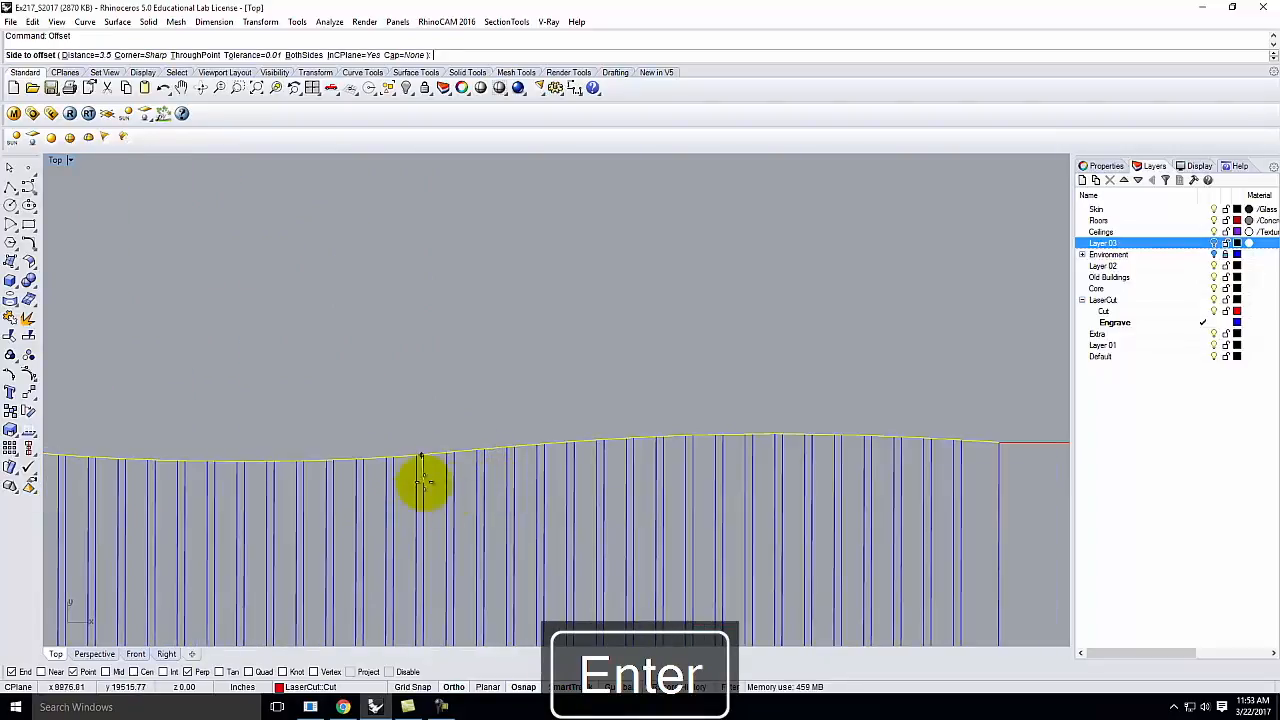
{"action": "type", "text": "196"}
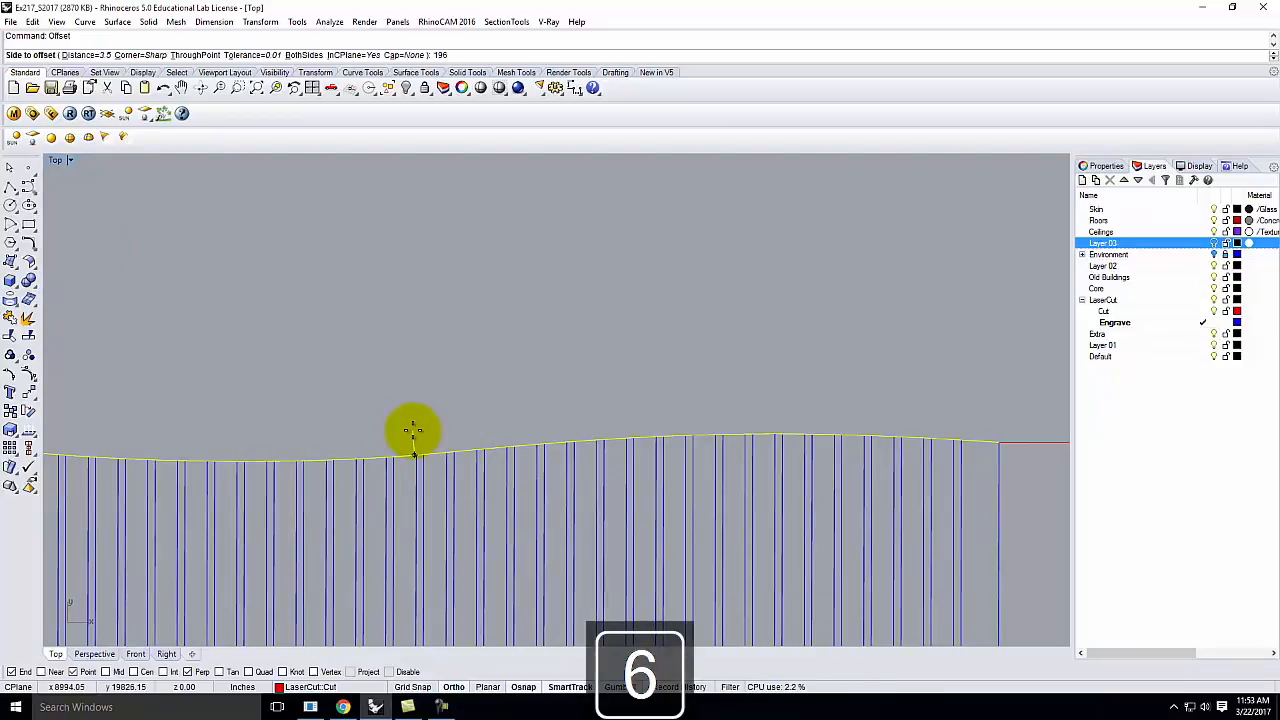
{"action": "key", "text": "BackSpace"}
{"action": "key", "text": "BackSpace"}
{"action": "type", "text": "6'"}
{"action": "key", "text": "Return"}
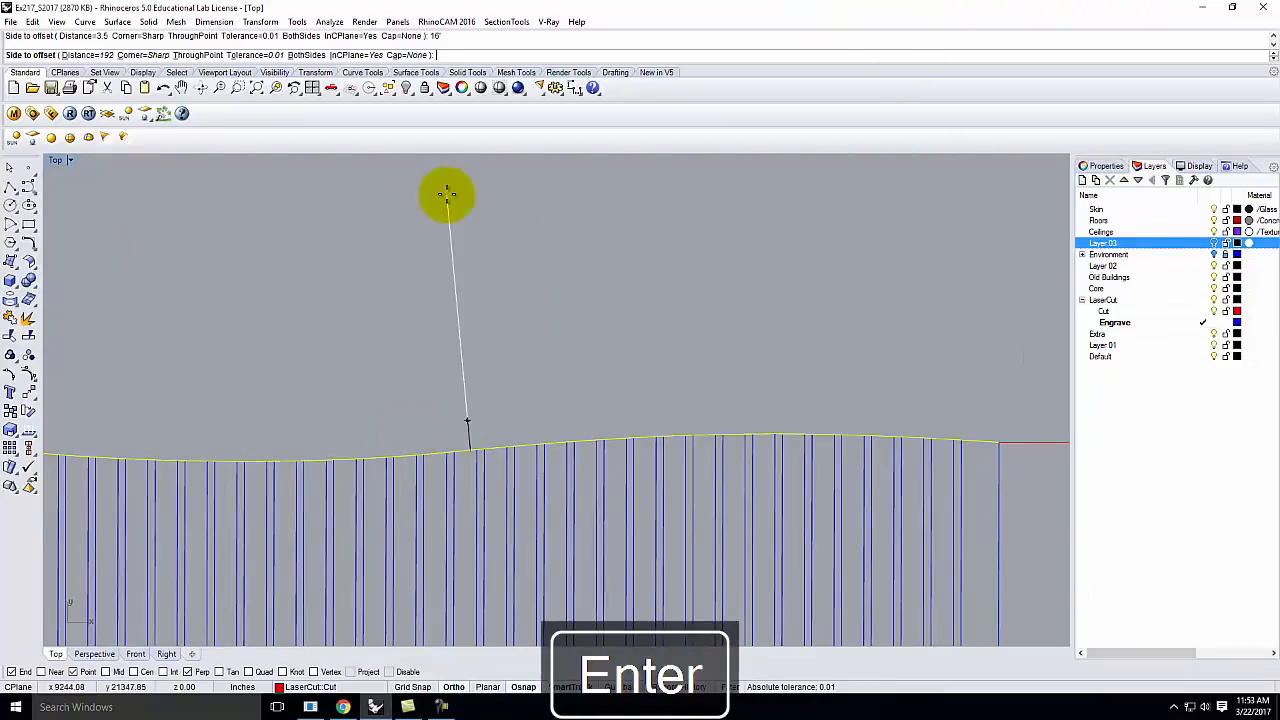
{"action": "scroll", "coordinate": [559, 268], "scroll_direction": "down", "scroll_amount": 5}
{"action": "left_click", "coordinate": [593, 265]}
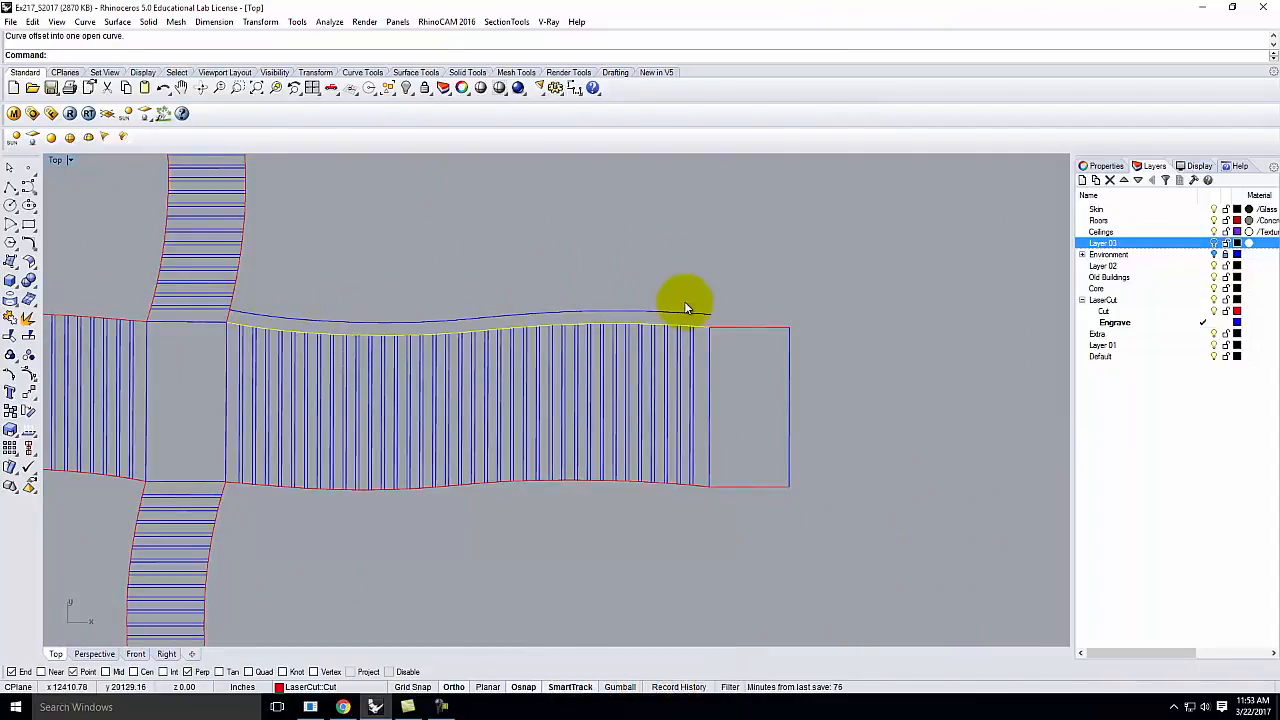
Offset the lower long edge of the same wide strip outward at the same 16' distance.
{"action": "key", "text": "Escape"}
{"action": "left_click", "coordinate": [400, 495]}
{"action": "key", "text": "Escape"}
{"action": "left_click", "coordinate": [403, 486]}
{"action": "right_click", "coordinate": [403, 502]}
{"action": "left_click", "coordinate": [425, 522]}
Offset both long edges of the other wide strip, across the centre panel, outward by 16'.
{"action": "scroll", "coordinate": [621, 443], "scroll_direction": "down", "scroll_amount": 5}
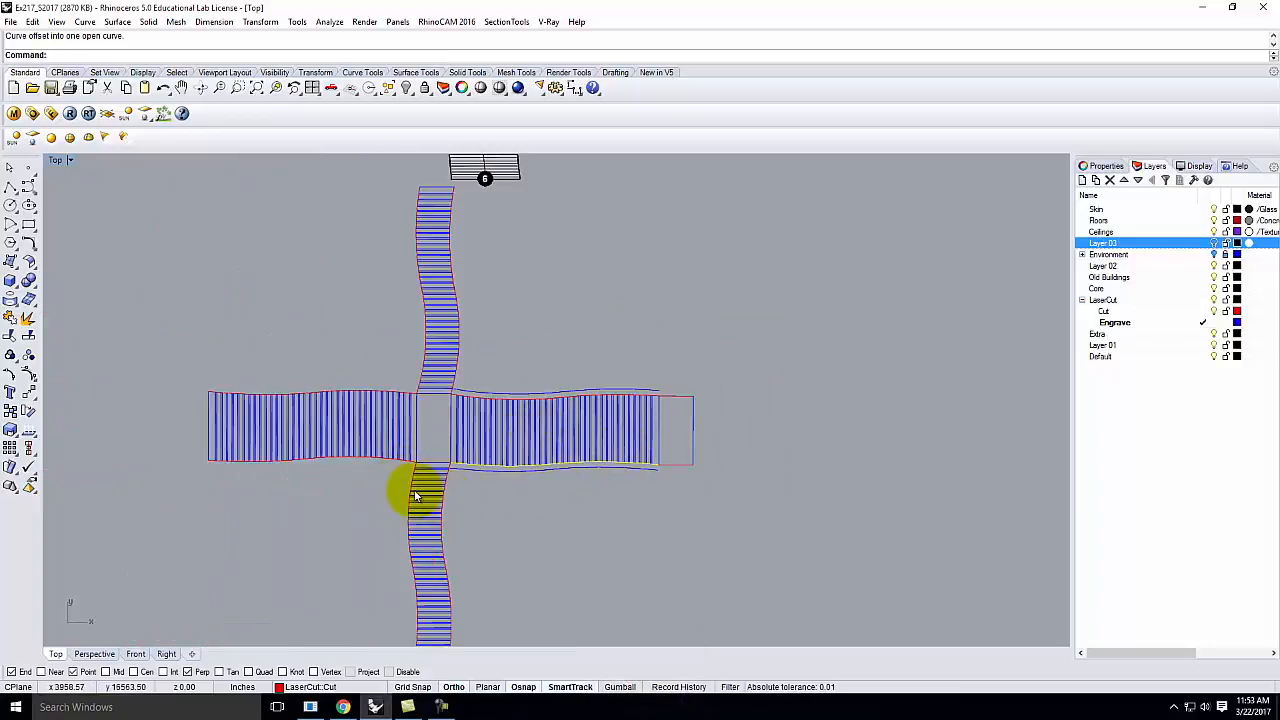
{"action": "scroll", "coordinate": [340, 390], "scroll_direction": "up", "scroll_amount": 5}
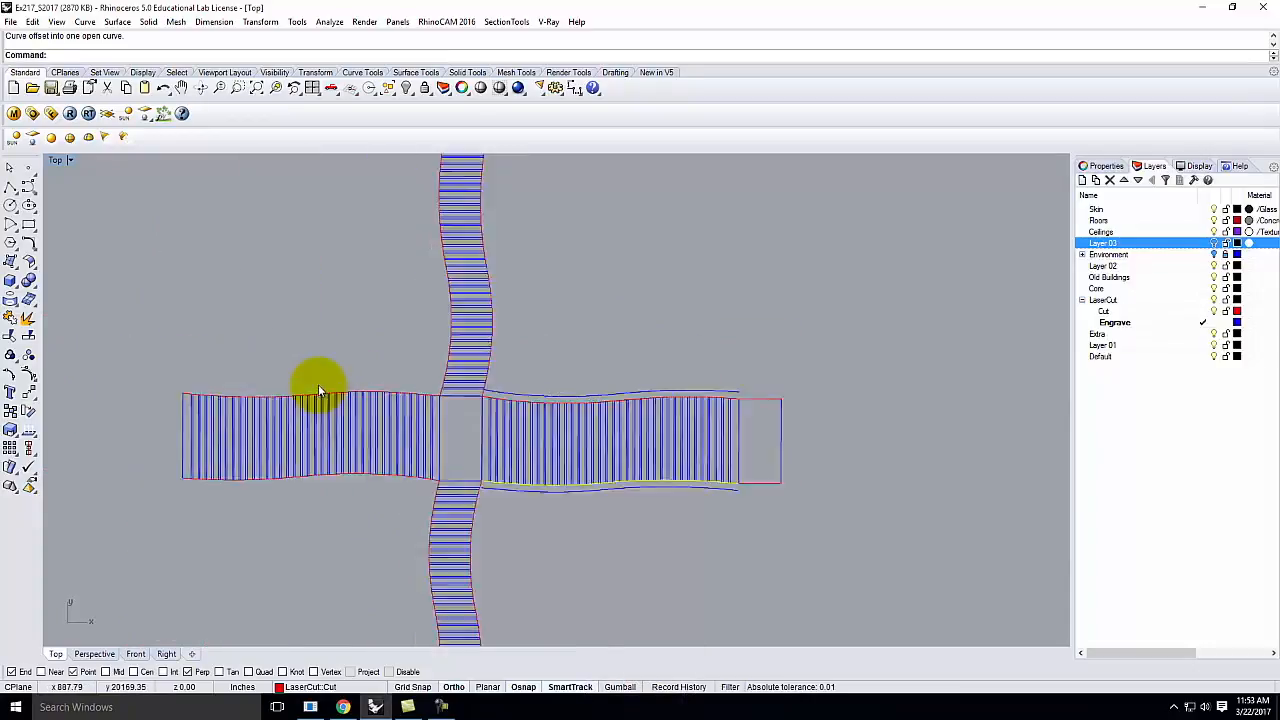
{"action": "left_click", "coordinate": [368, 398]}
{"action": "left_click", "coordinate": [405, 434]}
{"action": "key", "text": "Return"}
{"action": "left_click", "coordinate": [380, 347]}
{"action": "left_click", "coordinate": [384, 556]}
{"action": "key", "text": "Return"}
{"action": "left_click", "coordinate": [386, 602]}
Offset the outer edge of the far end panel outward by 16'.
{"action": "scroll", "coordinate": [412, 396], "scroll_direction": "down", "scroll_amount": 3}
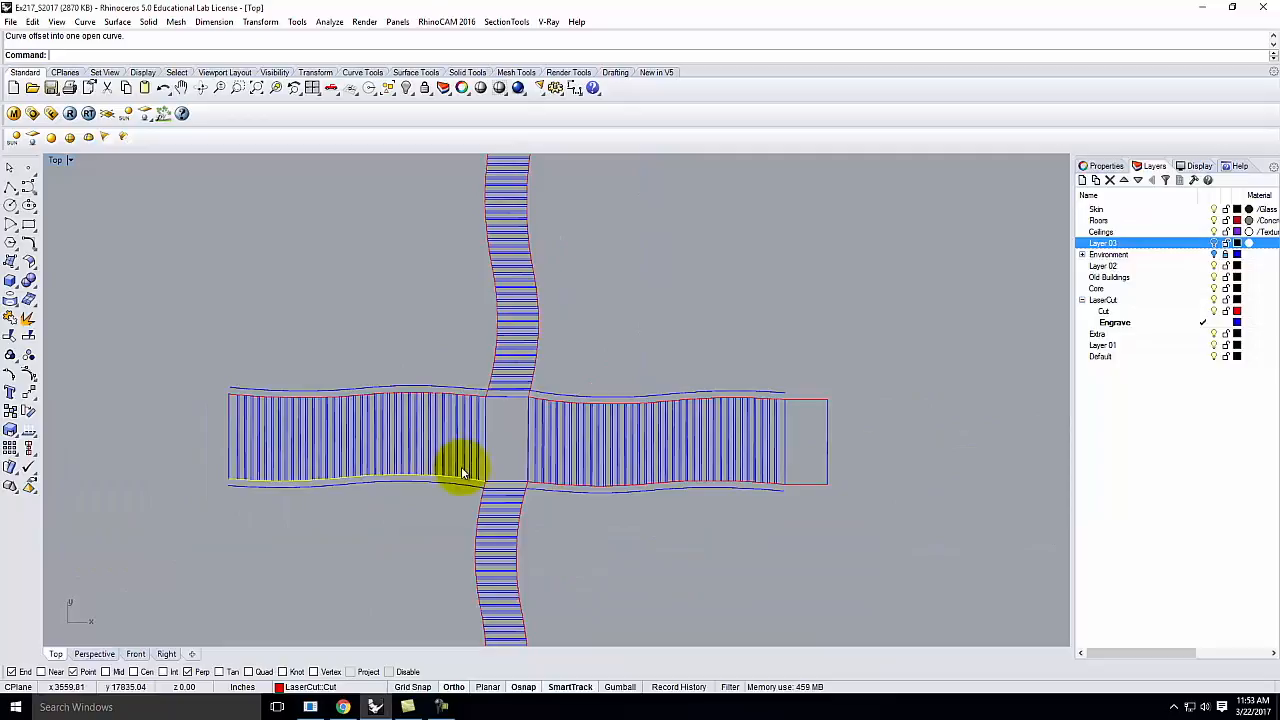
{"action": "left_click", "coordinate": [826, 437]}
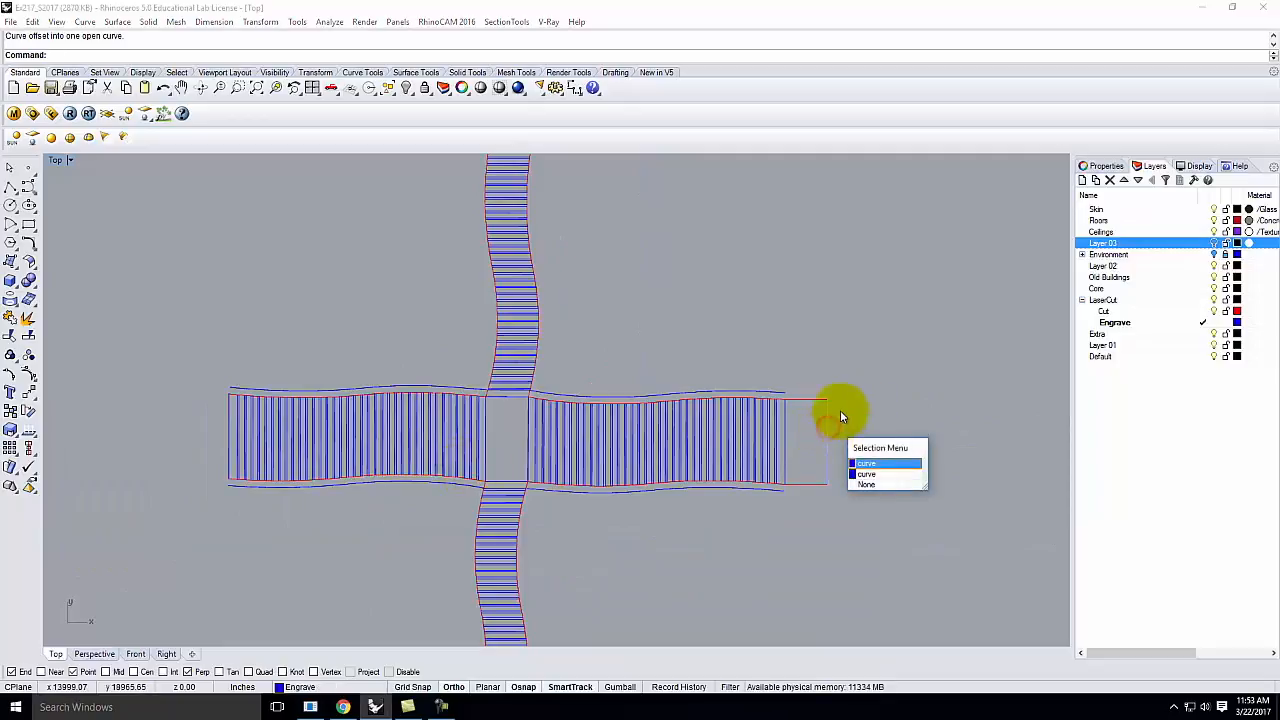
{"action": "left_click", "coordinate": [865, 462]}
{"action": "key", "text": "Return"}
{"action": "left_click", "coordinate": [901, 430]}
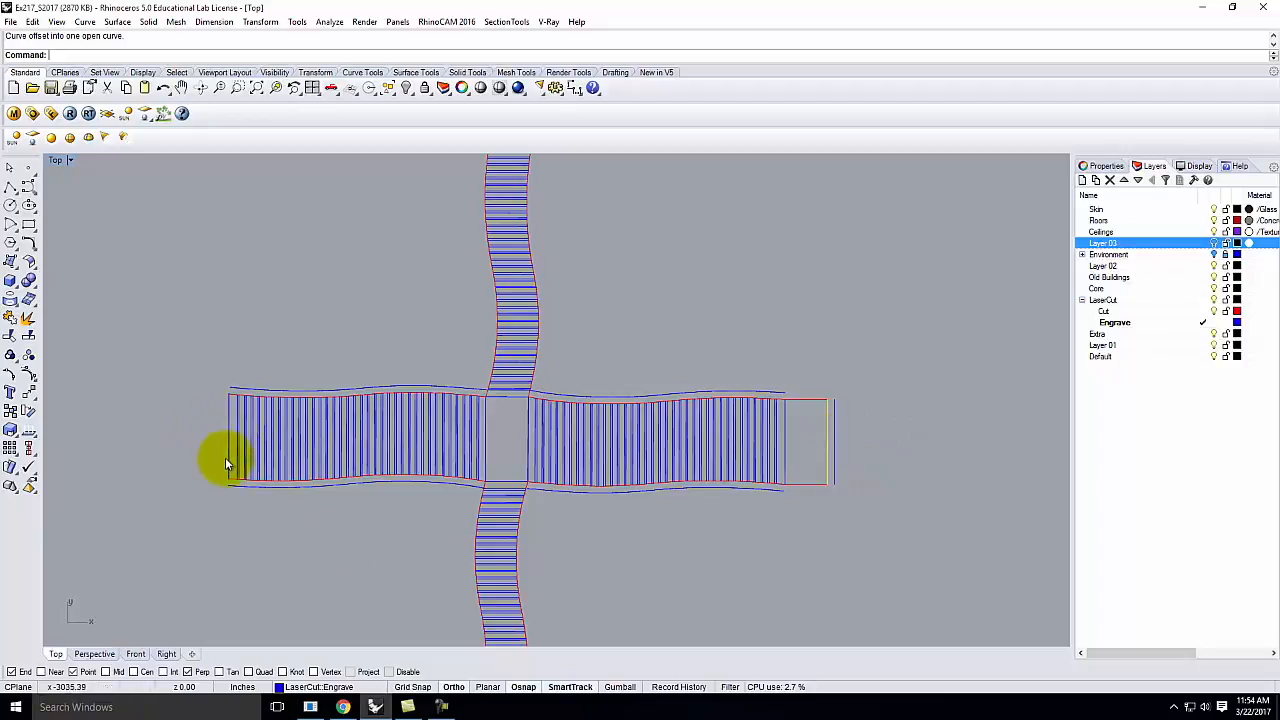
Offset the free end edge of the upper narrow strip outward by 16'.
{"action": "scroll", "coordinate": [809, 389], "scroll_direction": "up", "scroll_amount": 4}
{"action": "scroll", "coordinate": [714, 470], "scroll_direction": "down", "scroll_amount": 4}
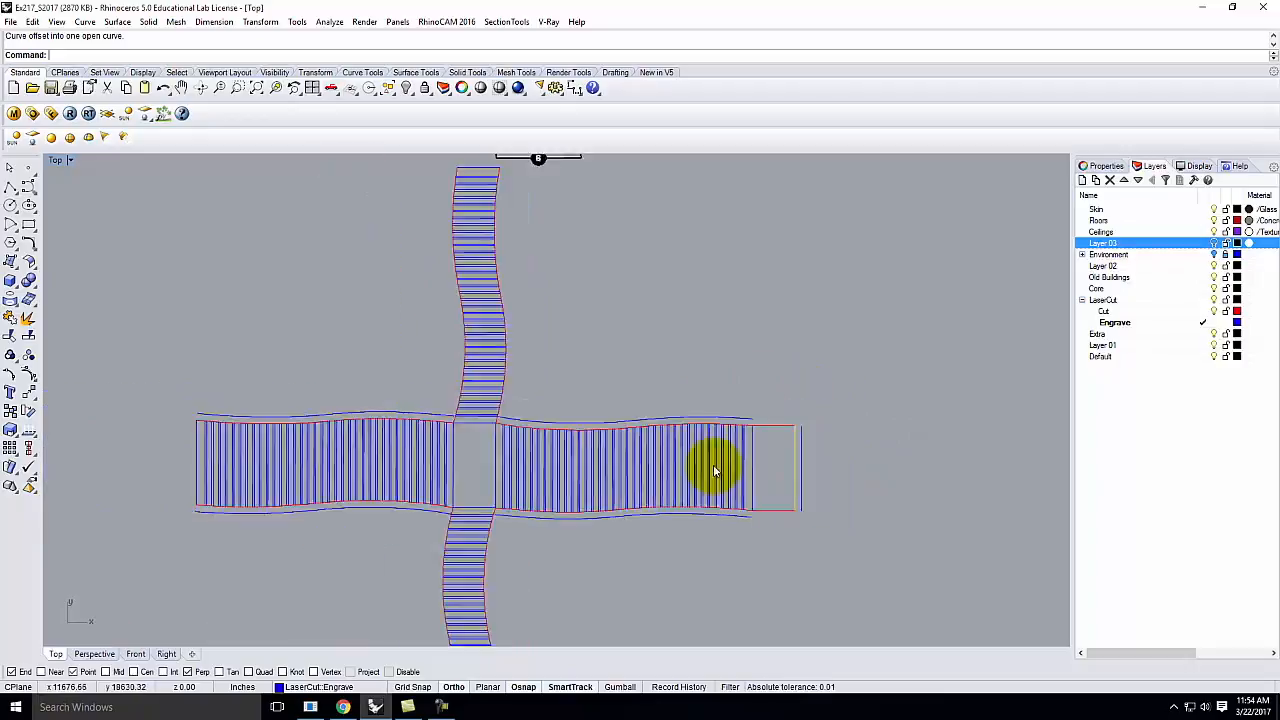
{"action": "scroll", "coordinate": [714, 470], "scroll_direction": "down", "scroll_amount": 2}
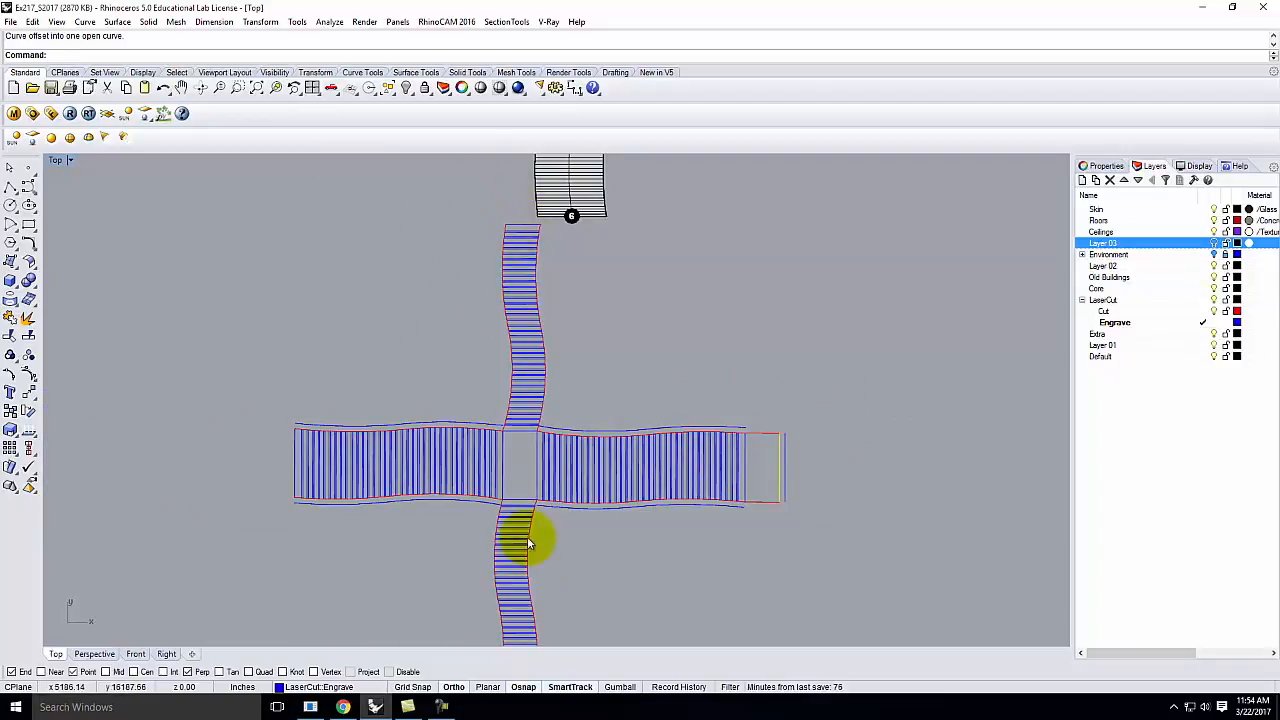
{"action": "scroll", "coordinate": [527, 536], "scroll_direction": "down", "scroll_amount": 3}
{"action": "scroll", "coordinate": [618, 429], "scroll_direction": "up", "scroll_amount": 4}
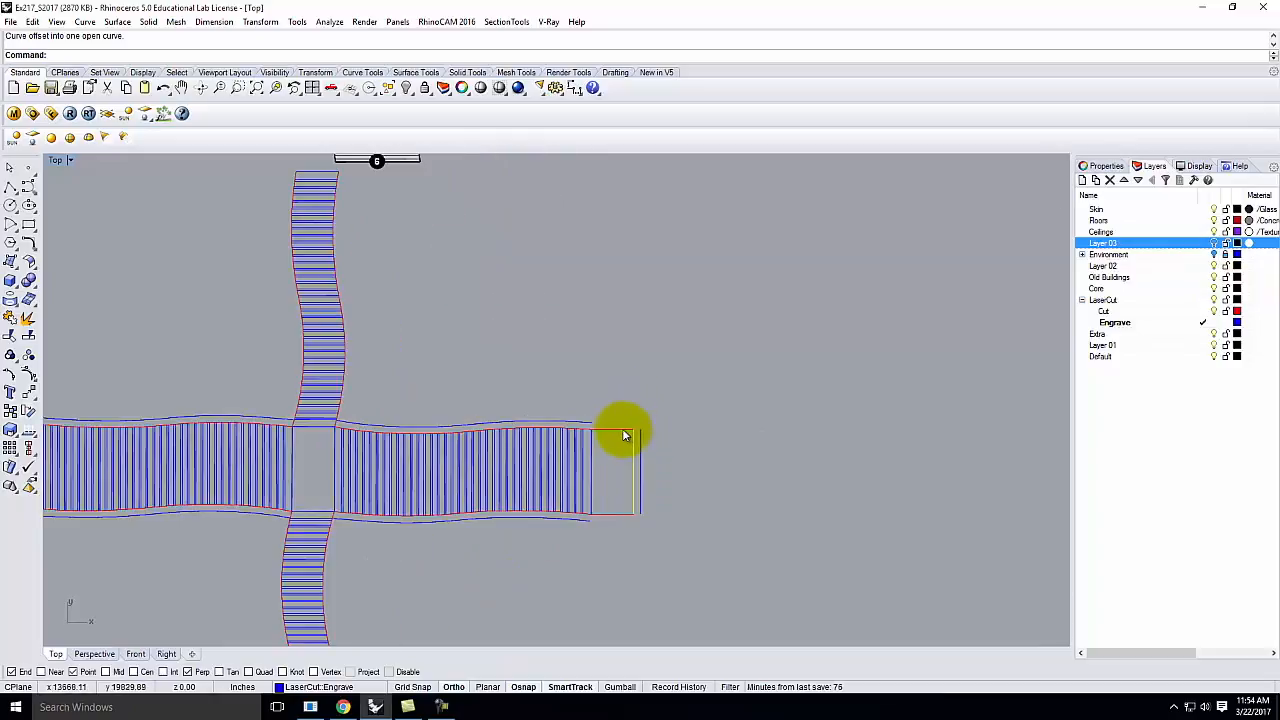
{"action": "scroll", "coordinate": [580, 562], "scroll_direction": "down", "scroll_amount": 4}
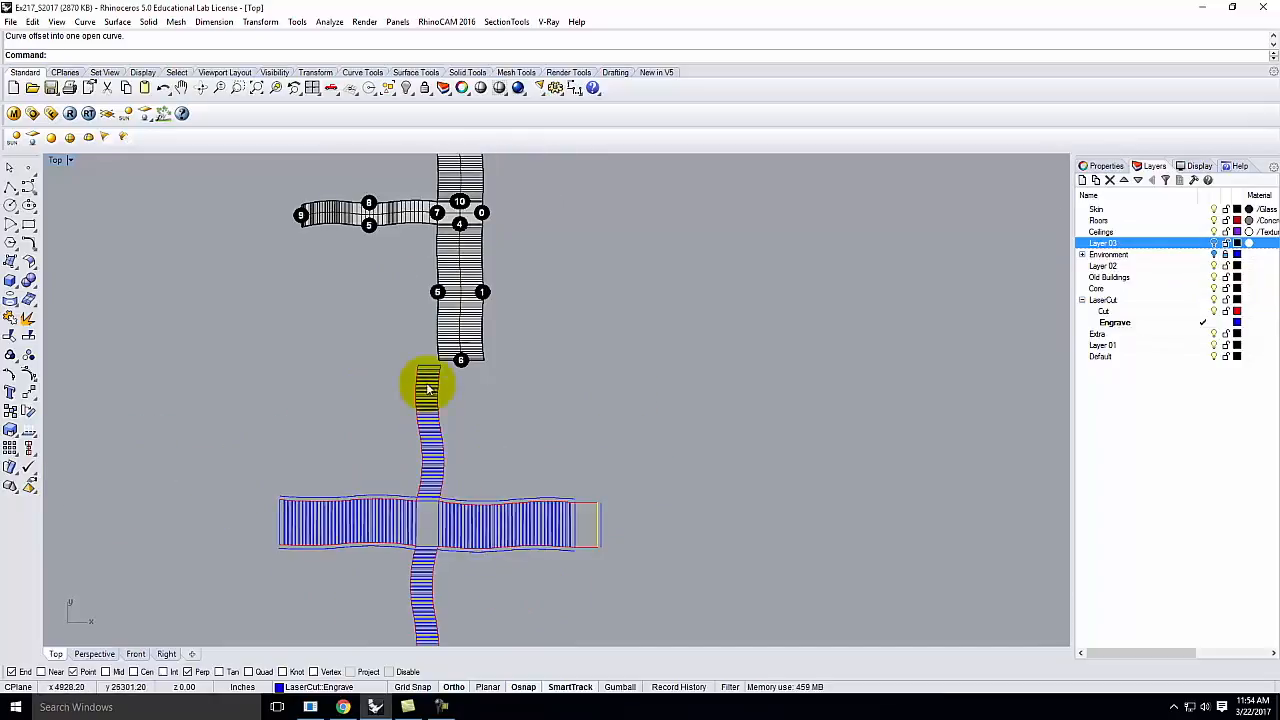
{"action": "scroll", "coordinate": [430, 385], "scroll_direction": "up", "scroll_amount": 6}
{"action": "right_click", "coordinate": [431, 340]}
{"action": "left_click", "coordinate": [431, 339]}
{"action": "key", "text": "Escape"}
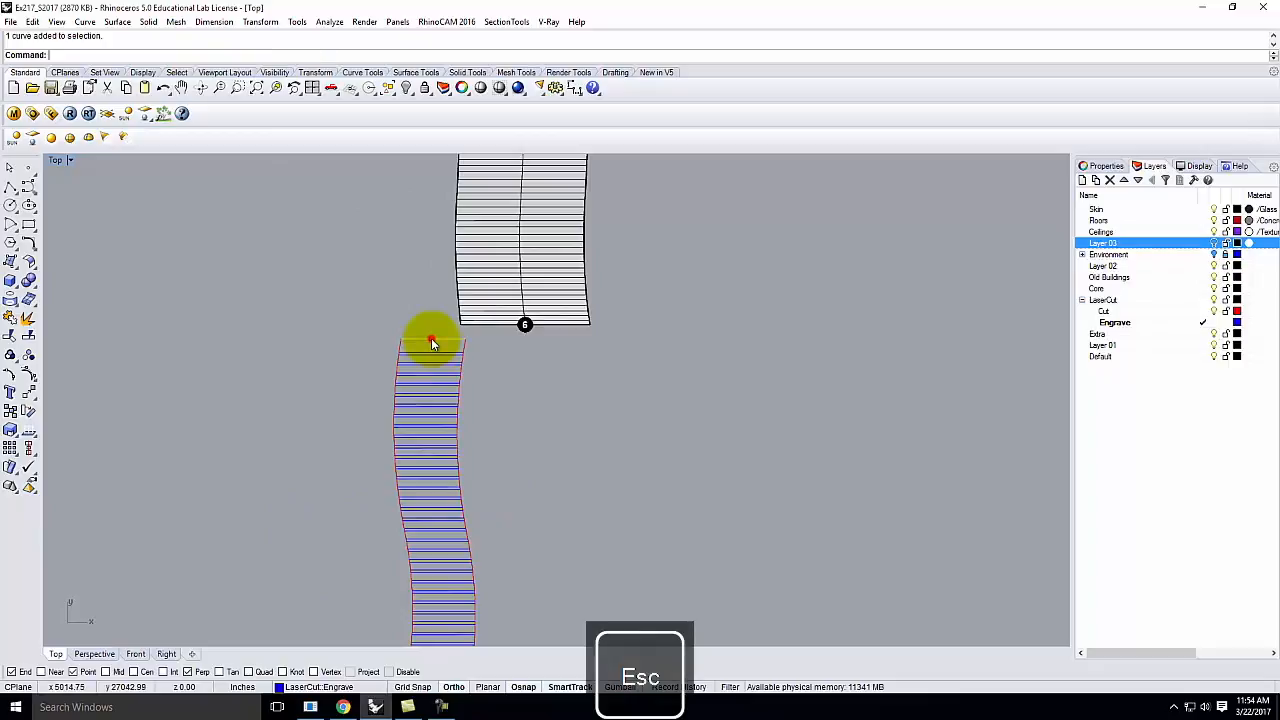
Offset the free end edge of the lower narrow strip outward by 16'.
{"action": "scroll", "coordinate": [410, 300], "scroll_direction": "down", "scroll_amount": 4}
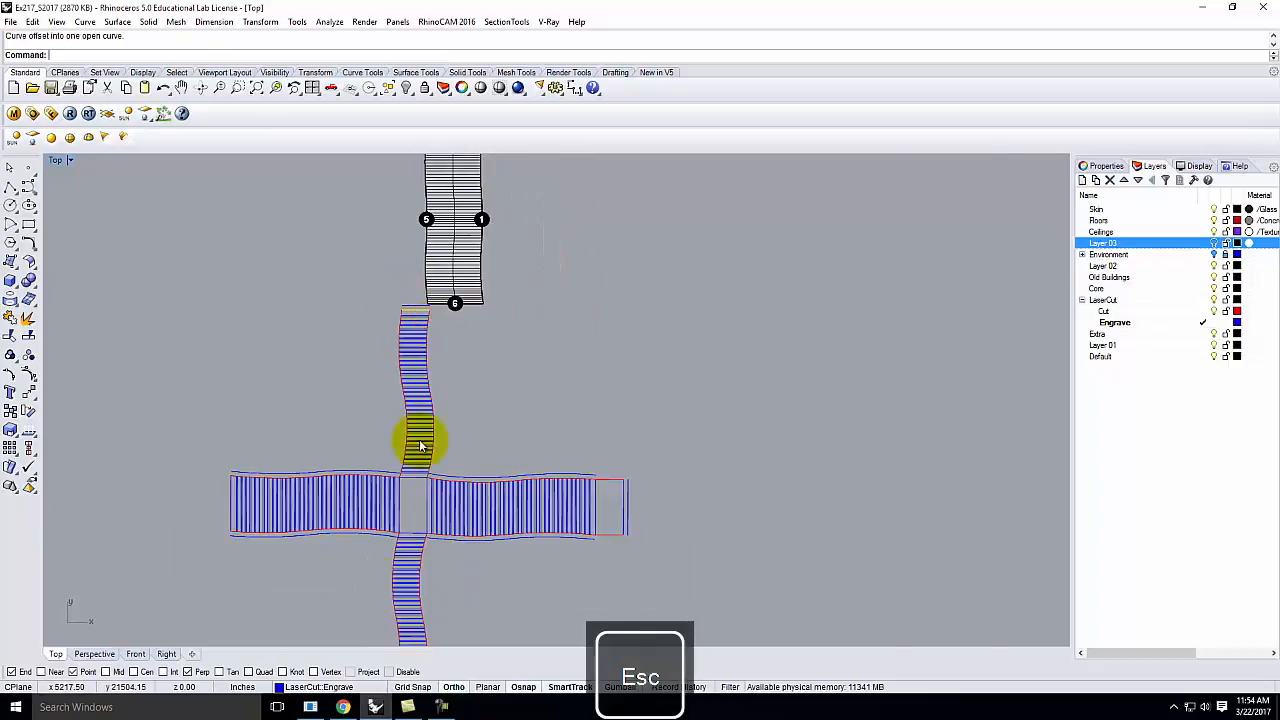
{"action": "scroll", "coordinate": [420, 440], "scroll_direction": "down", "scroll_amount": 2}
{"action": "scroll", "coordinate": [405, 550], "scroll_direction": "up", "scroll_amount": 4}
{"action": "left_click", "coordinate": [409, 519]}
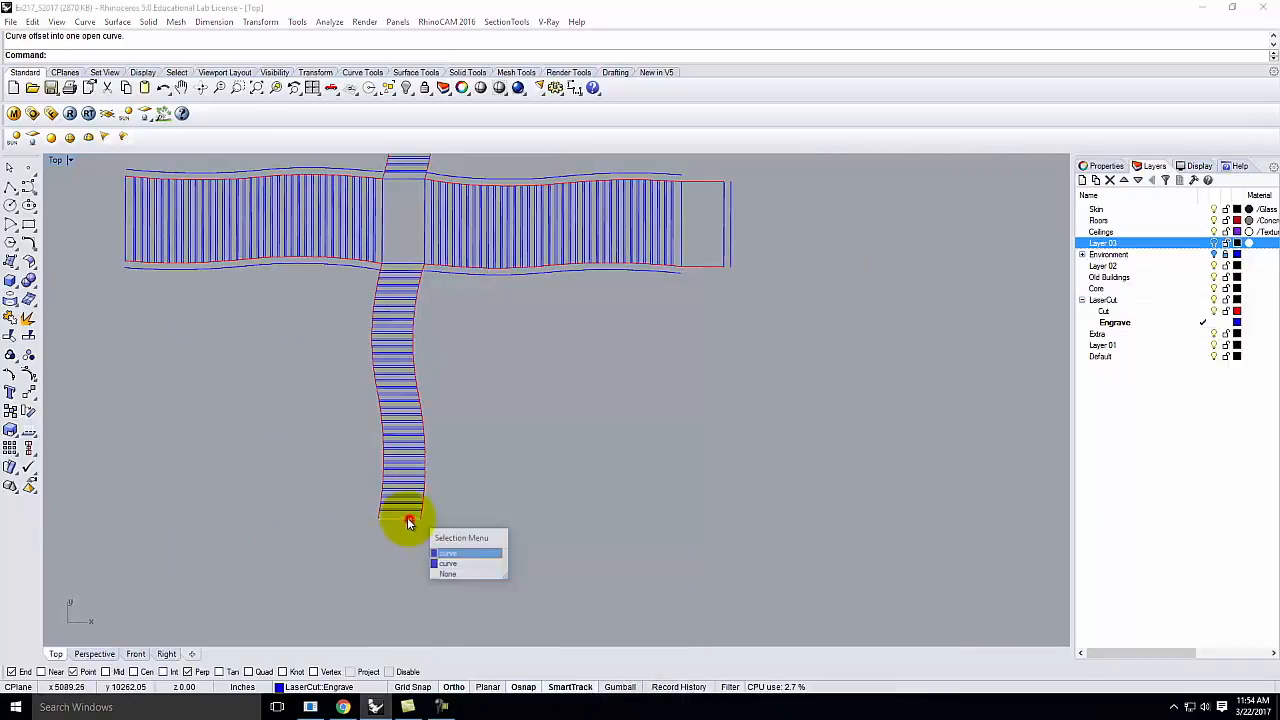
{"action": "left_click", "coordinate": [398, 534]}
{"action": "right_click", "coordinate": [399, 536]}
{"action": "left_click", "coordinate": [404, 562]}
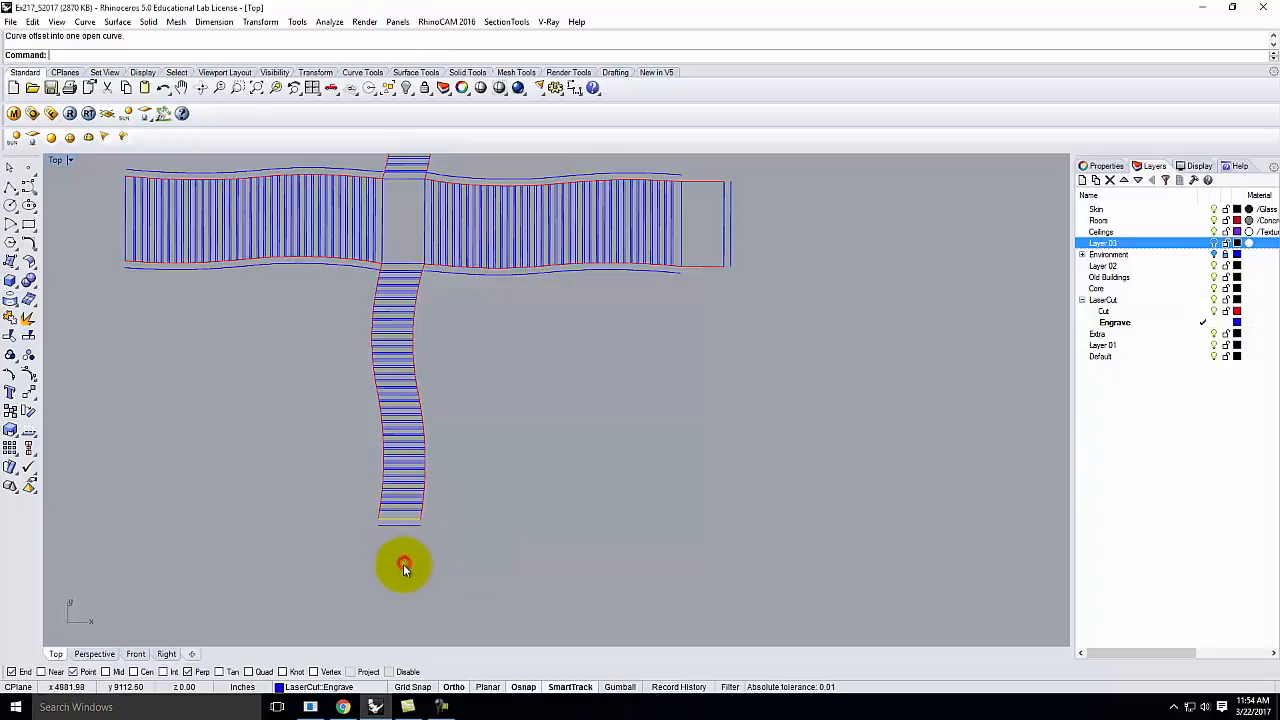
Move the offset line beyond the lower narrow strip's free end to the Cut layer.
{"action": "key", "text": "Escape"}
{"action": "scroll", "coordinate": [406, 550], "scroll_direction": "up", "scroll_amount": 3}
{"action": "left_click", "coordinate": [405, 484]}
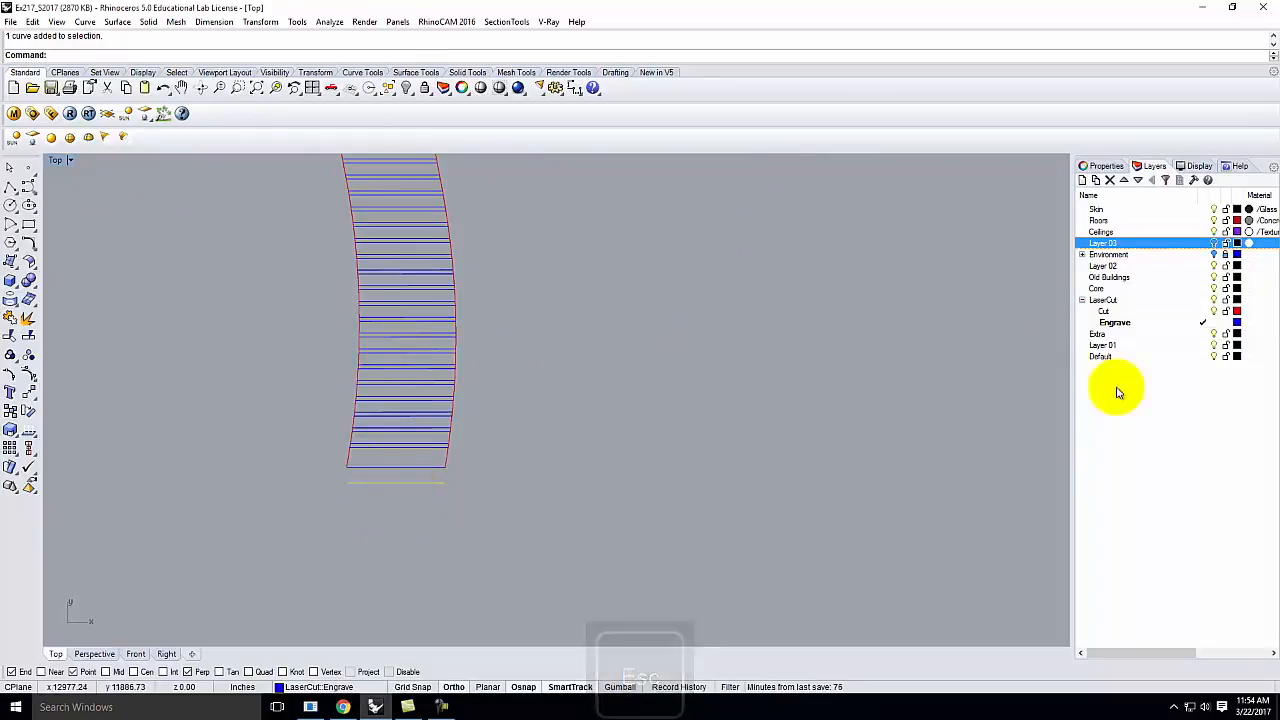
{"action": "right_click", "coordinate": [1104, 311]}
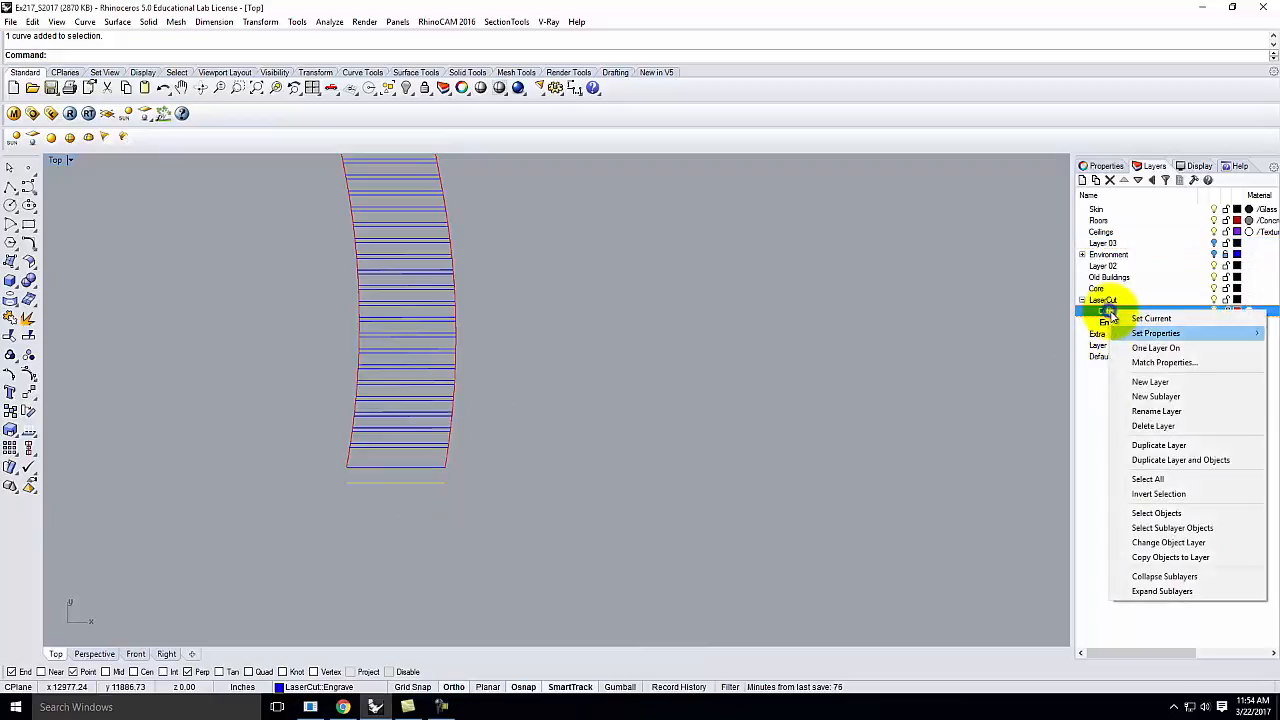
{"action": "left_click", "coordinate": [1166, 542]}
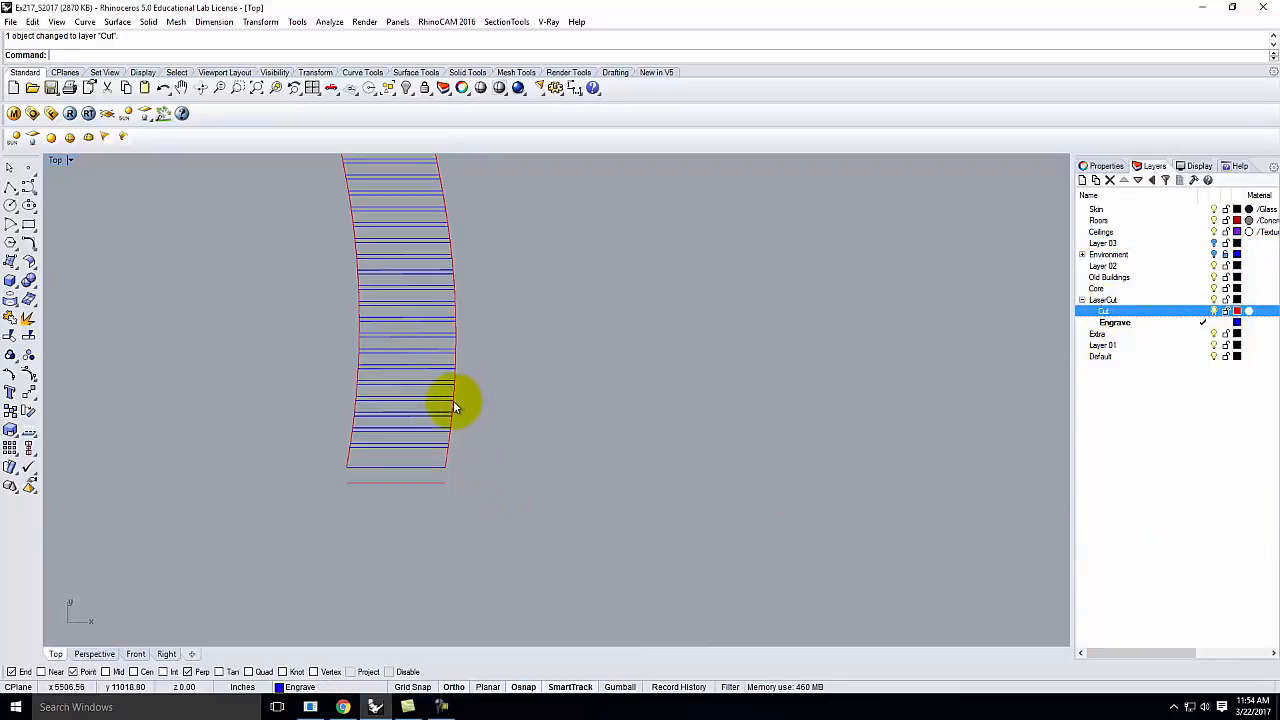
Move the wide strips' original long edges and the far end panel's original outer edge to the Engrave layer.
{"action": "scroll", "coordinate": [402, 552], "scroll_direction": "down", "scroll_amount": 3}
{"action": "scroll", "coordinate": [457, 348], "scroll_direction": "up", "scroll_amount": 3}
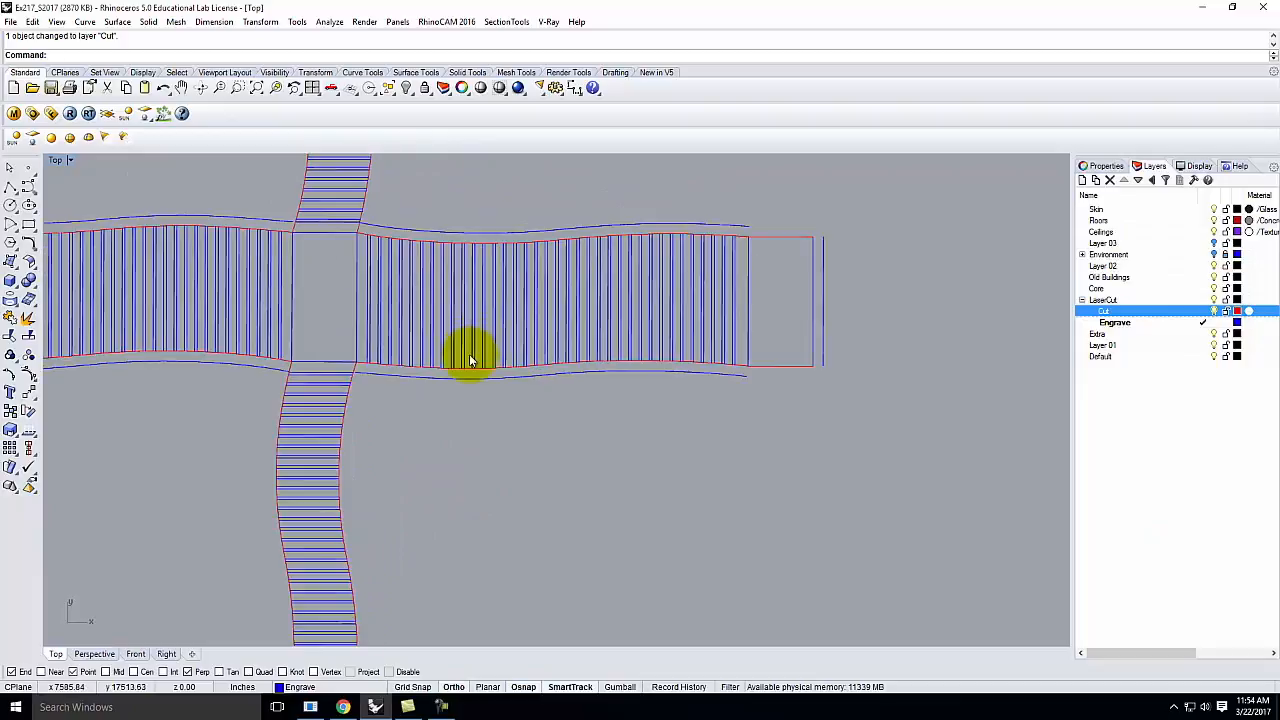
{"action": "left_click", "coordinate": [469, 372]}
{"action": "left_click", "coordinate": [521, 404]}
{"action": "left_click", "coordinate": [262, 357], "text": "shift"}
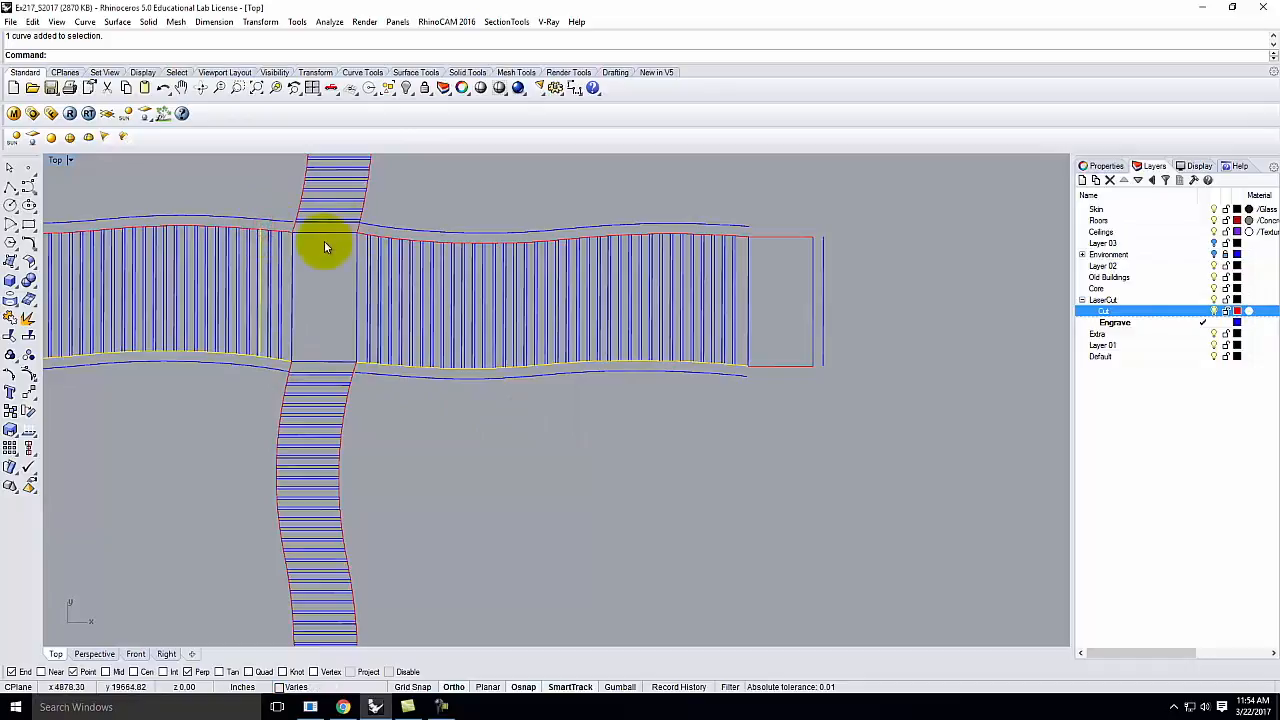
{"action": "left_click", "coordinate": [263, 247], "text": "ctrl"}
{"action": "left_click", "coordinate": [268, 231], "text": "shift"}
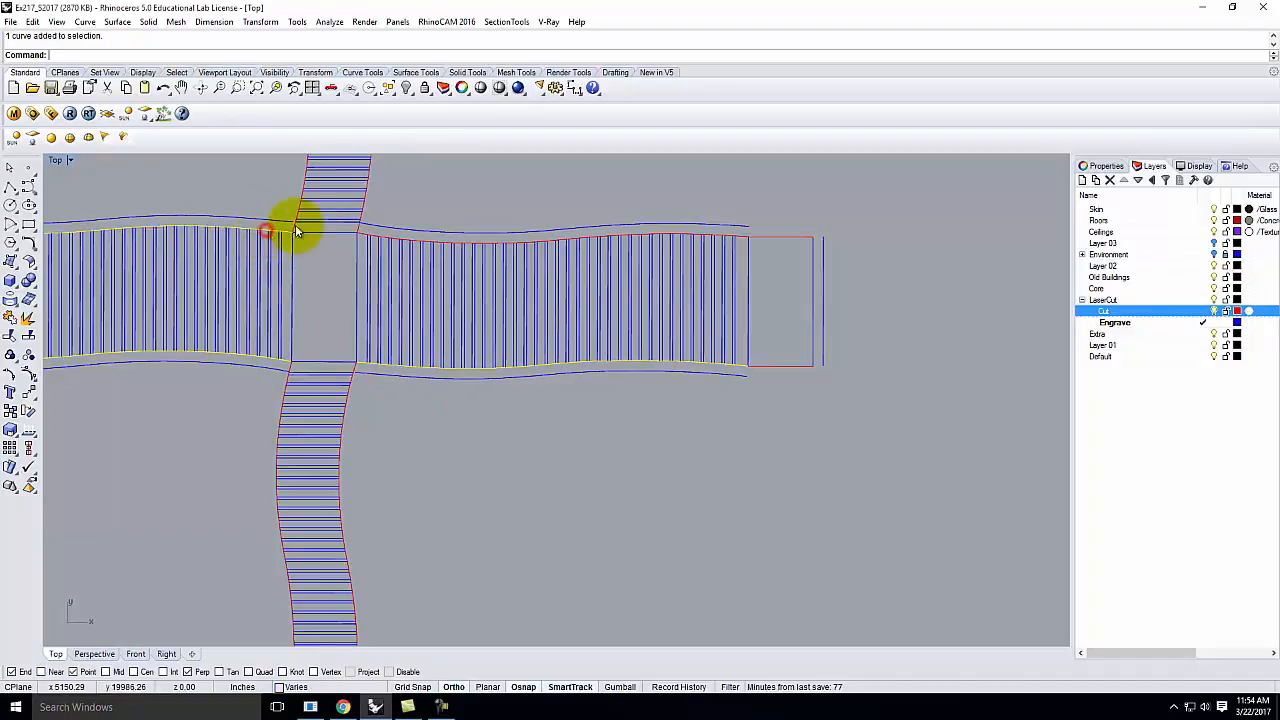
{"action": "left_click", "coordinate": [404, 241], "text": "shift"}
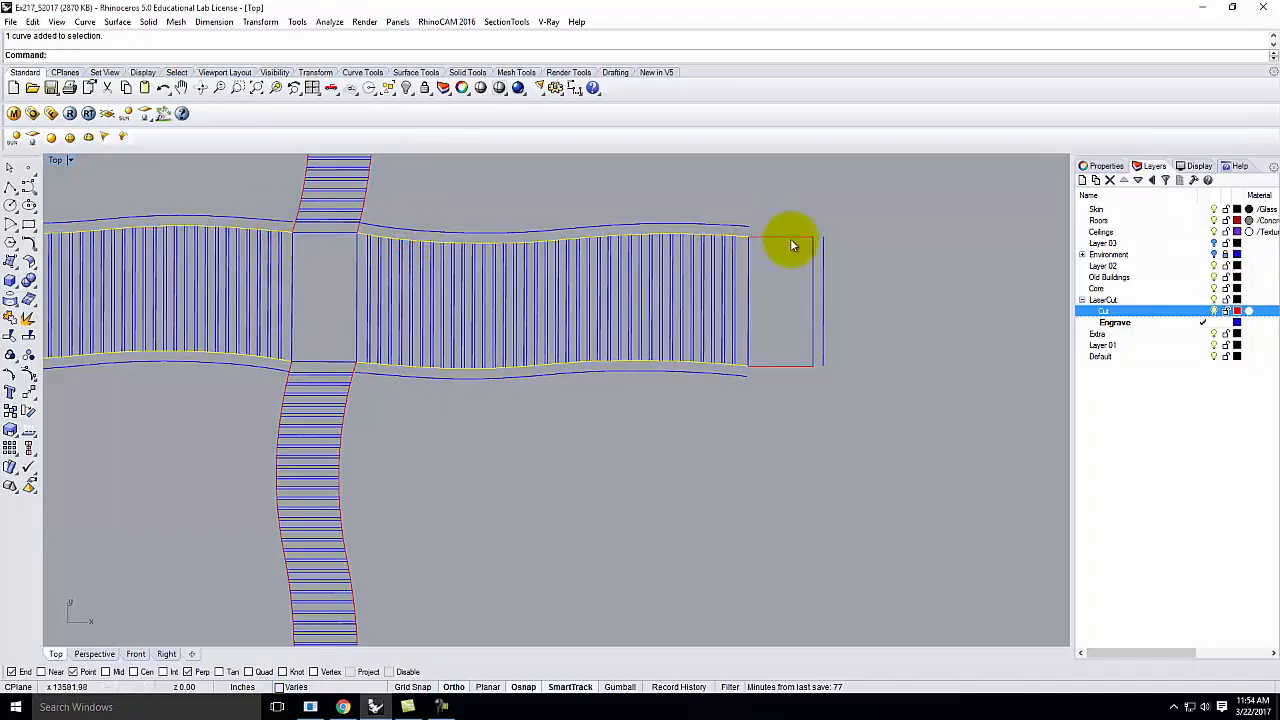
{"action": "left_click", "coordinate": [811, 259], "text": "shift"}
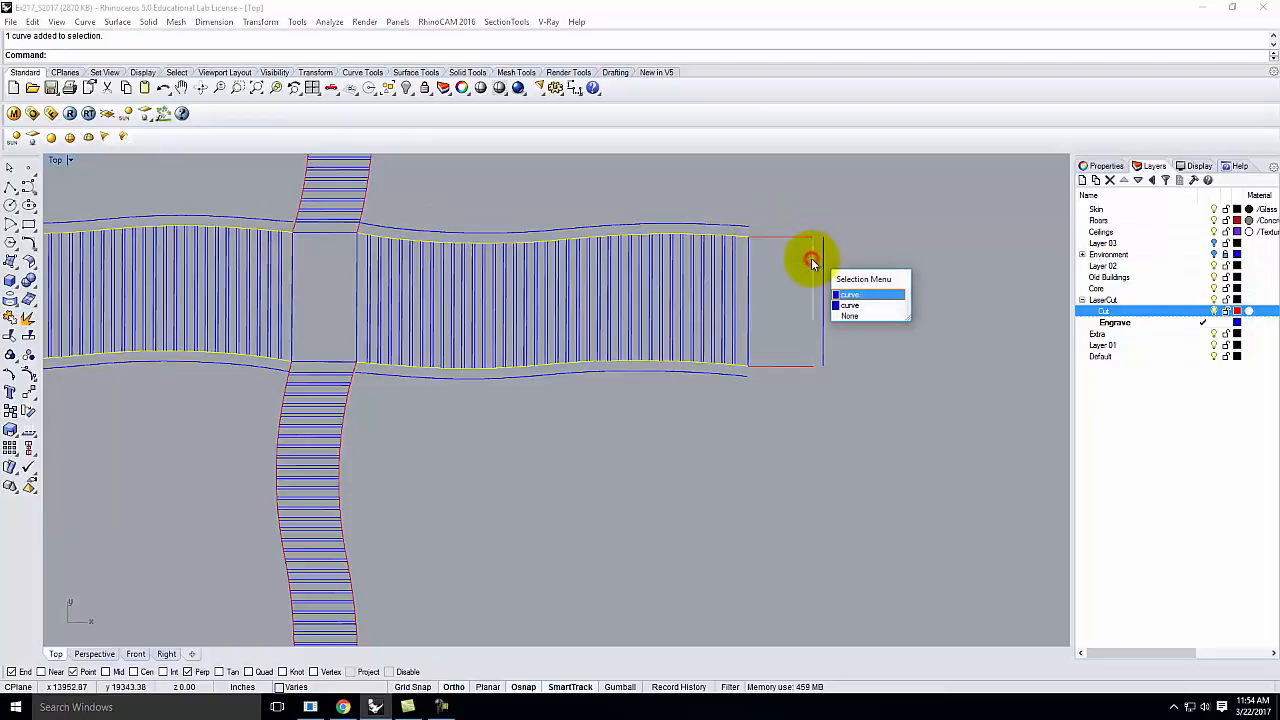
{"action": "left_click", "coordinate": [860, 294]}
{"action": "scroll", "coordinate": [916, 318], "scroll_direction": "down", "scroll_amount": 3}
{"action": "scroll", "coordinate": [628, 281], "scroll_direction": "up", "scroll_amount": 3}
{"action": "scroll", "coordinate": [380, 345], "scroll_direction": "down", "scroll_amount": 3}
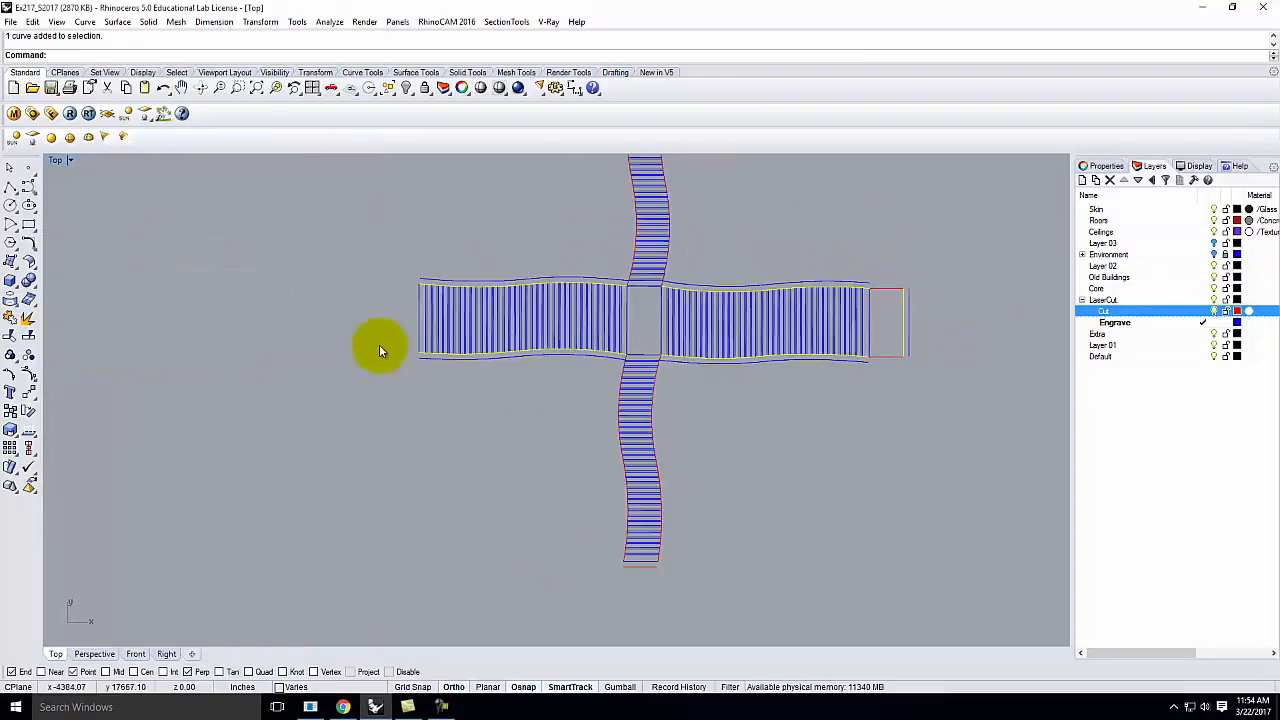
{"action": "right_click", "coordinate": [1120, 323]}
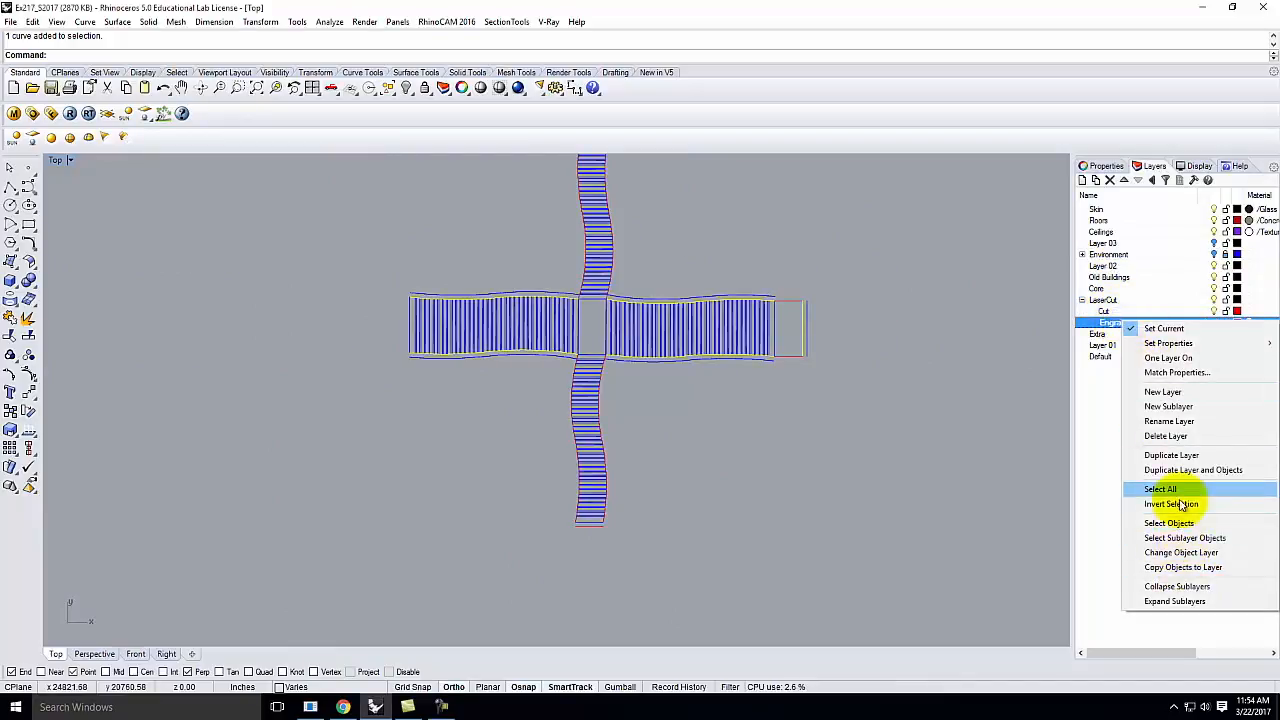
{"action": "left_click", "coordinate": [1177, 550]}
{"action": "left_click", "coordinate": [754, 390]}
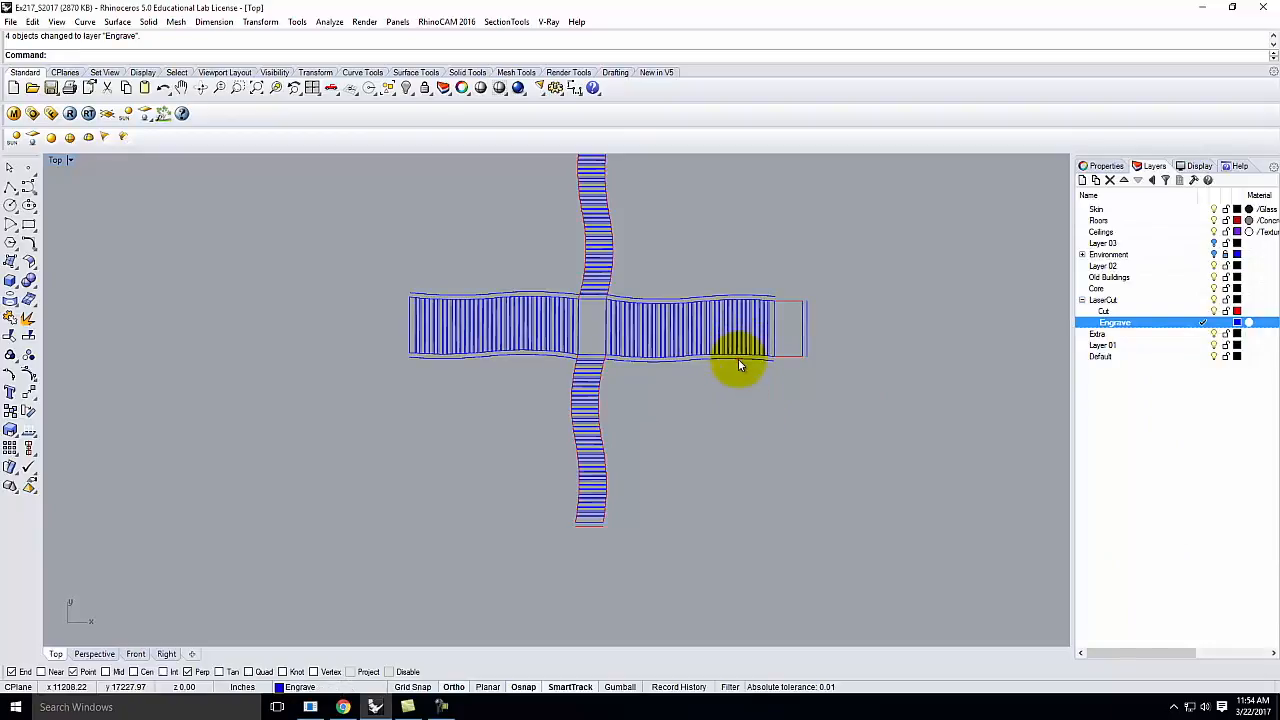
Move the wide strips' four offset lines and the offset lines beyond the end panel and upper narrow strip to the Cut layer.
{"action": "left_click", "coordinate": [738, 358]}
{"action": "left_click", "coordinate": [707, 295], "text": "shift"}
{"action": "left_click", "coordinate": [519, 297], "text": "shift"}
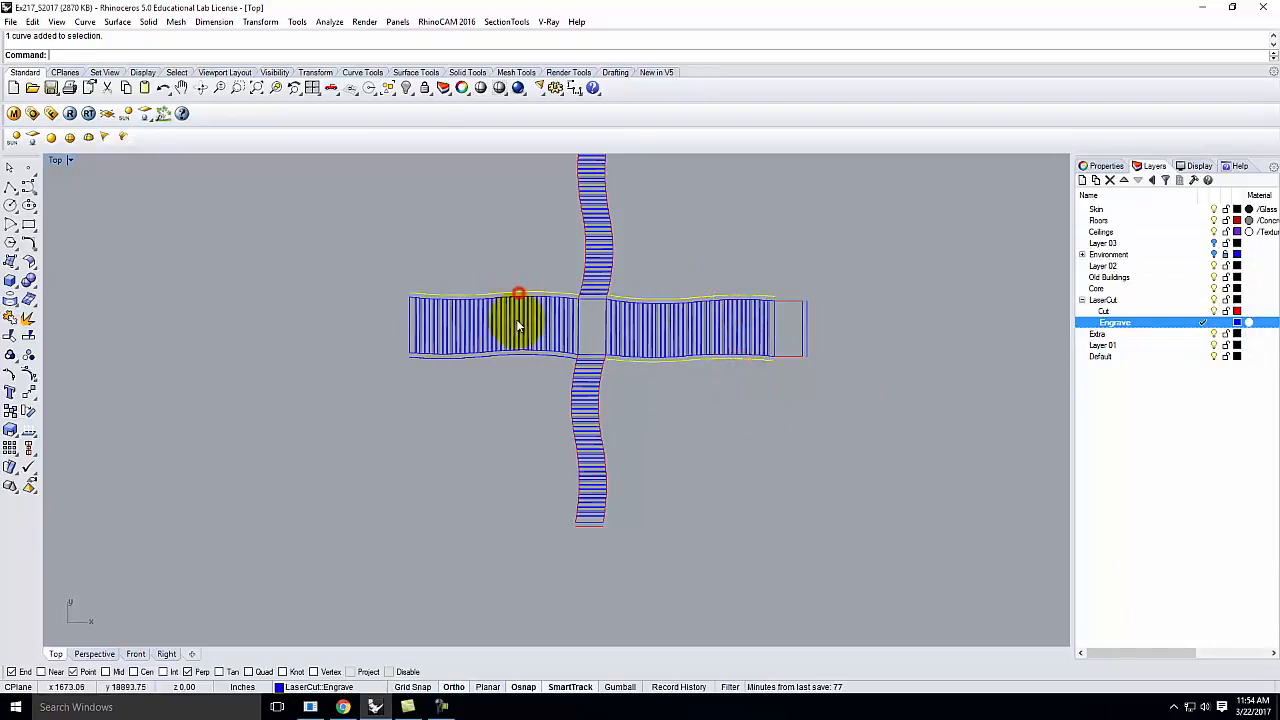
{"action": "left_click", "coordinate": [513, 357], "text": "shift"}
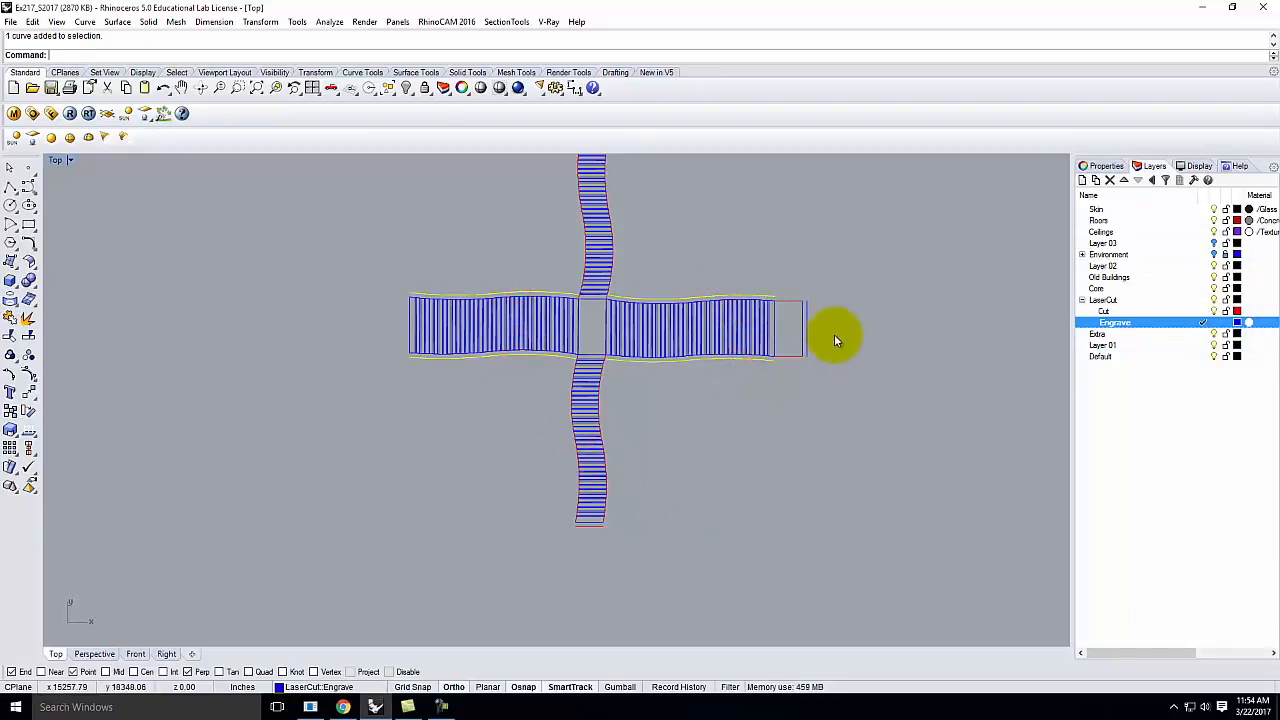
{"action": "left_click", "coordinate": [808, 313], "text": "shift"}
{"action": "scroll", "coordinate": [486, 408], "scroll_direction": "down", "scroll_amount": 4}
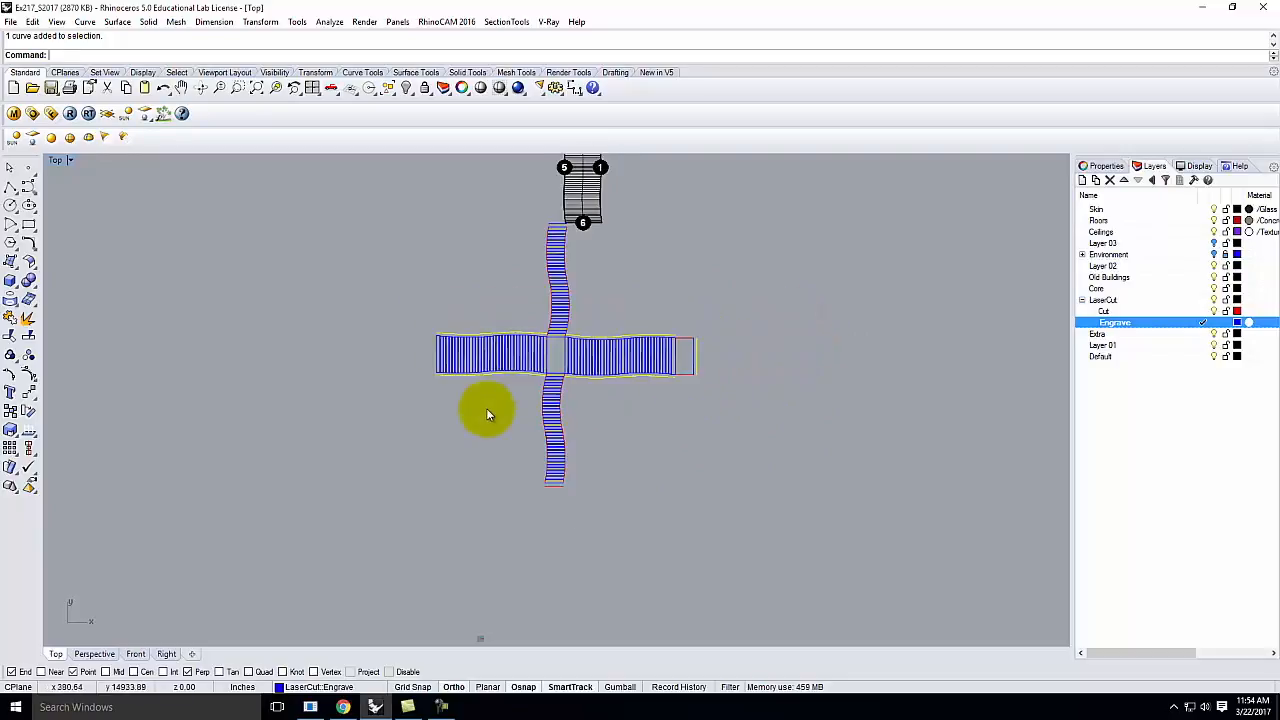
{"action": "scroll", "coordinate": [537, 210], "scroll_direction": "up", "scroll_amount": 3}
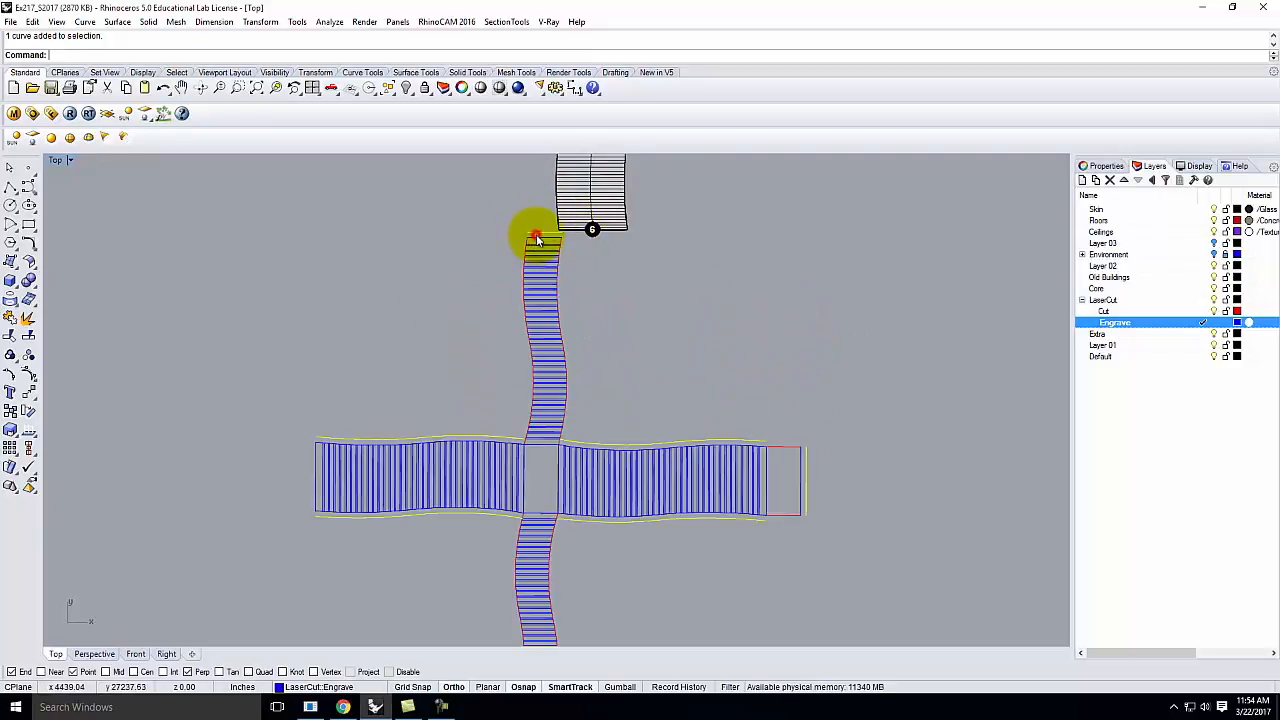
{"action": "scroll", "coordinate": [540, 200], "scroll_direction": "down", "scroll_amount": 2}
{"action": "left_click", "coordinate": [1155, 316]}
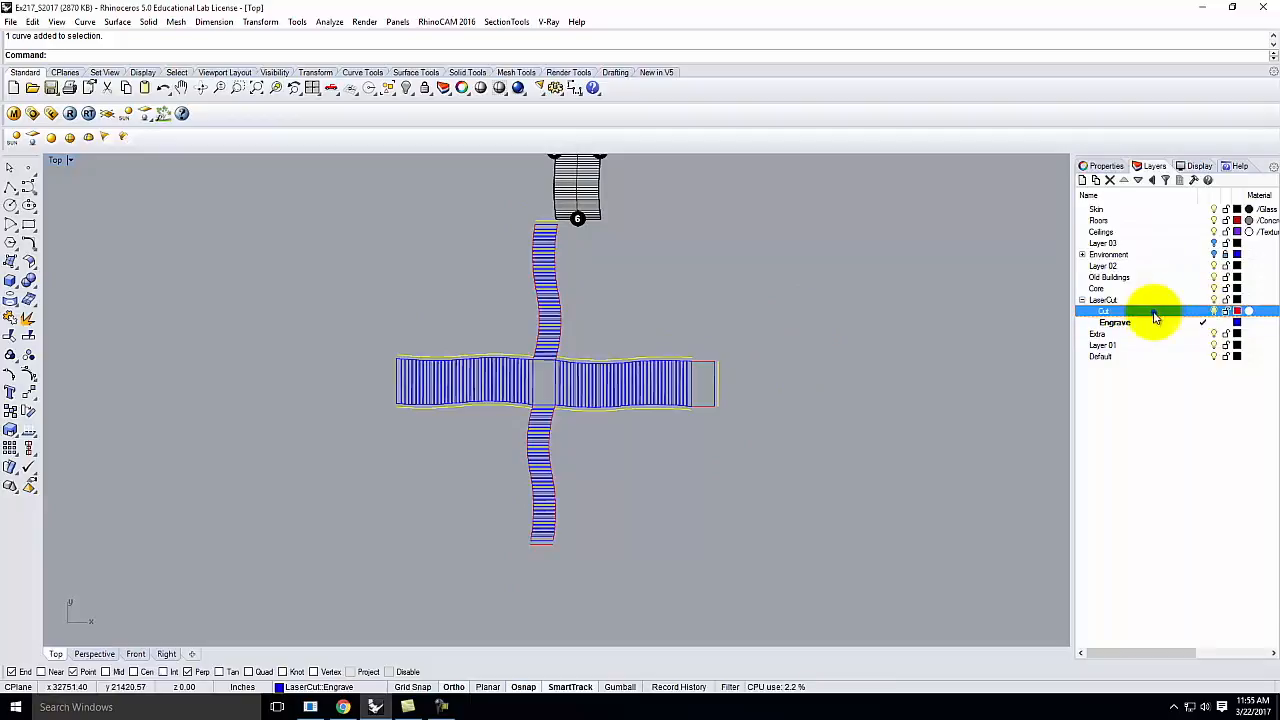
{"action": "right_click", "coordinate": [1155, 316]}
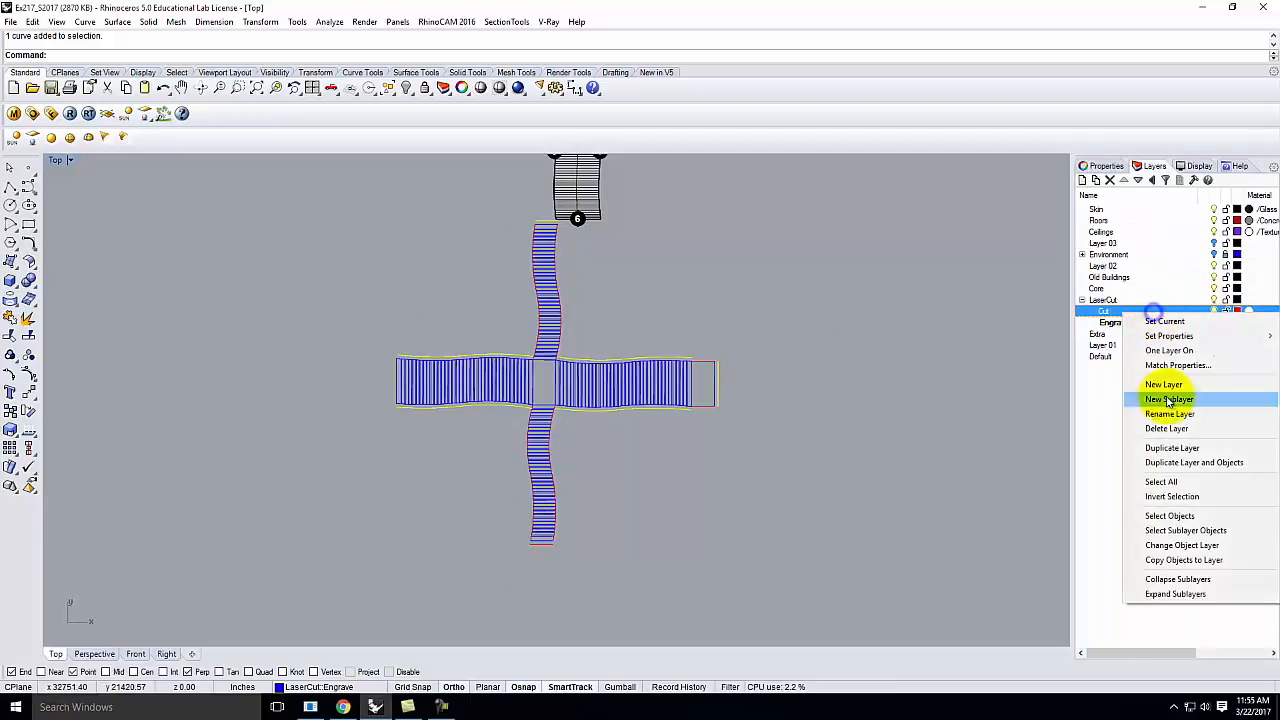
{"action": "left_click", "coordinate": [1178, 544]}
Make Cut the current layer and connect both long offset lines to the wide strip's corners where the far end panel begins.
{"action": "scroll", "coordinate": [730, 360], "scroll_direction": "up", "scroll_amount": 5}
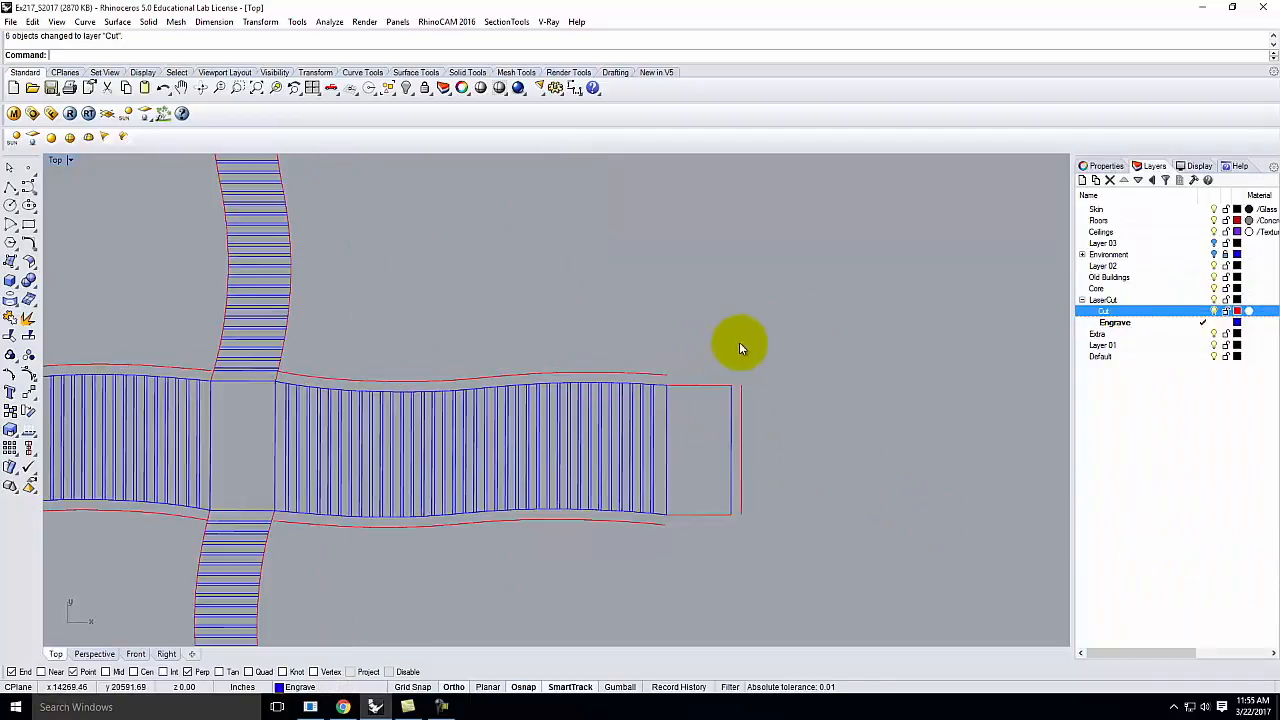
{"action": "scroll", "coordinate": [700, 385], "scroll_direction": "up", "scroll_amount": 2}
{"action": "scroll", "coordinate": [796, 368], "scroll_direction": "down", "scroll_amount": 4}
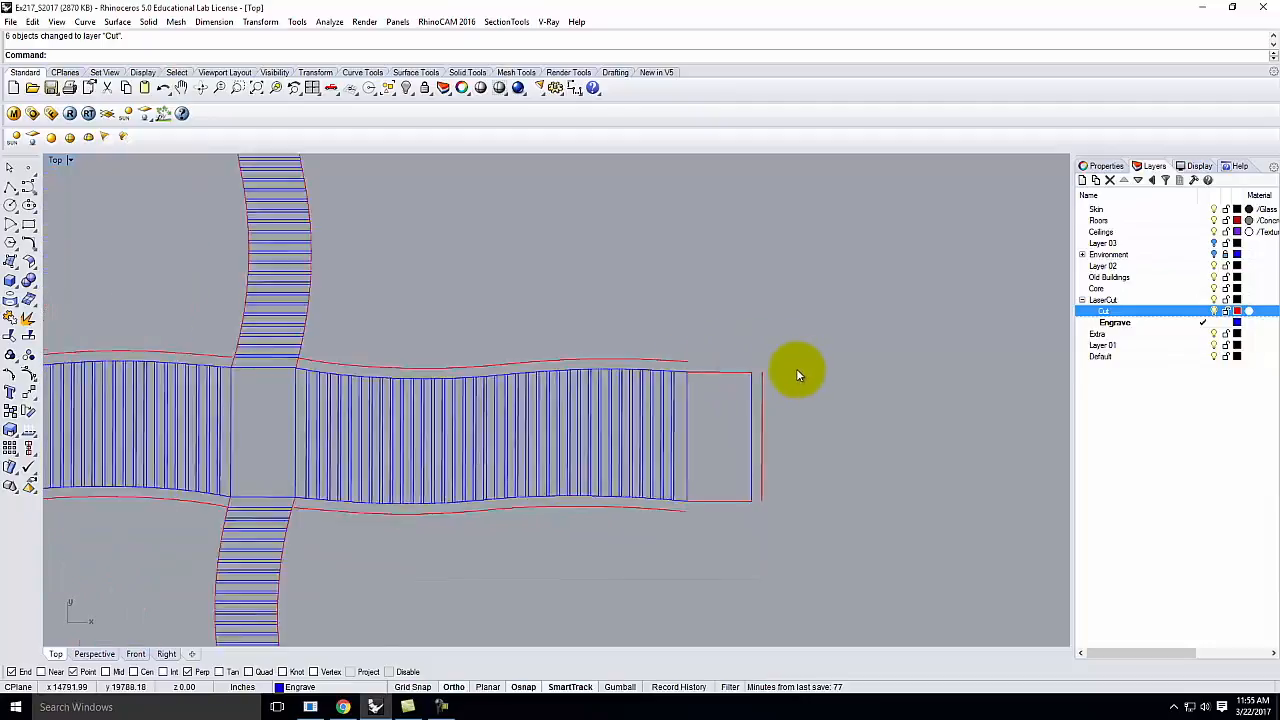
{"action": "left_click", "coordinate": [1200, 311]}
{"action": "left_click", "coordinate": [10, 187]}
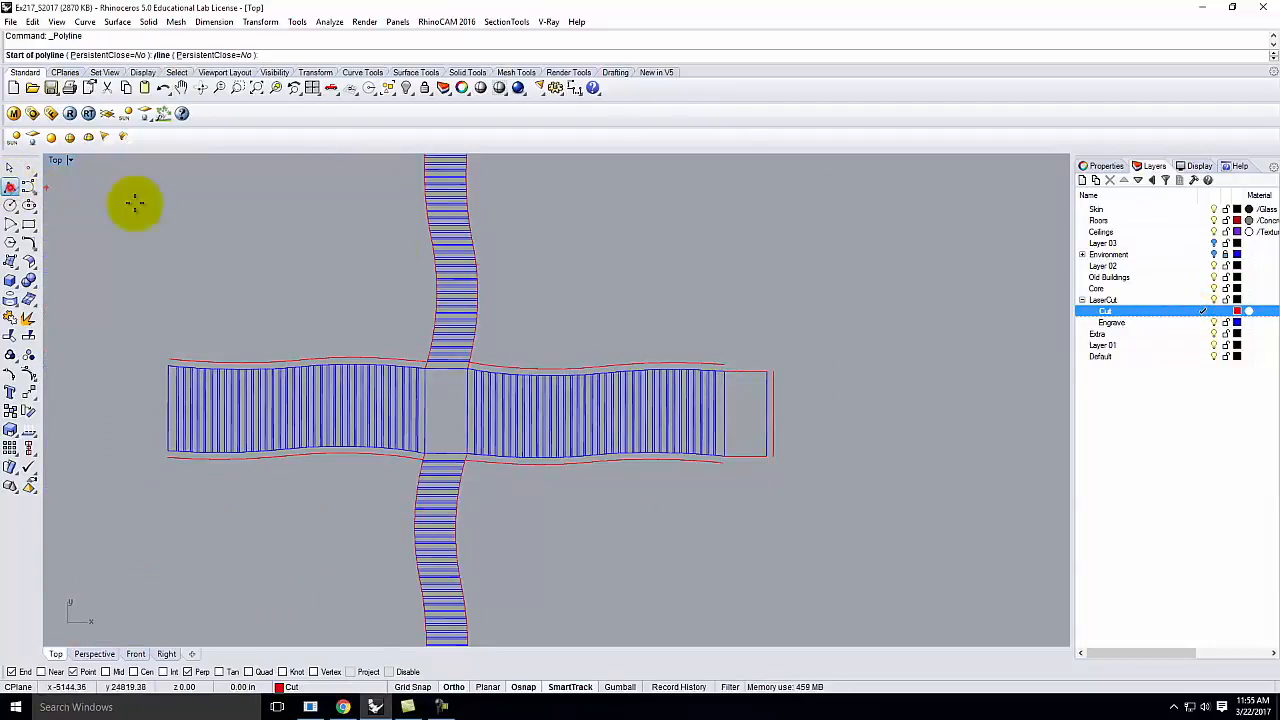
{"action": "scroll", "coordinate": [709, 366], "scroll_direction": "up", "scroll_amount": 3}
{"action": "left_click", "coordinate": [743, 377]}
{"action": "left_click", "coordinate": [746, 361]}
{"action": "key", "text": "Return"}
{"action": "key", "text": "Return"}
{"action": "left_click", "coordinate": [743, 589]}
{"action": "left_click", "coordinate": [745, 574]}
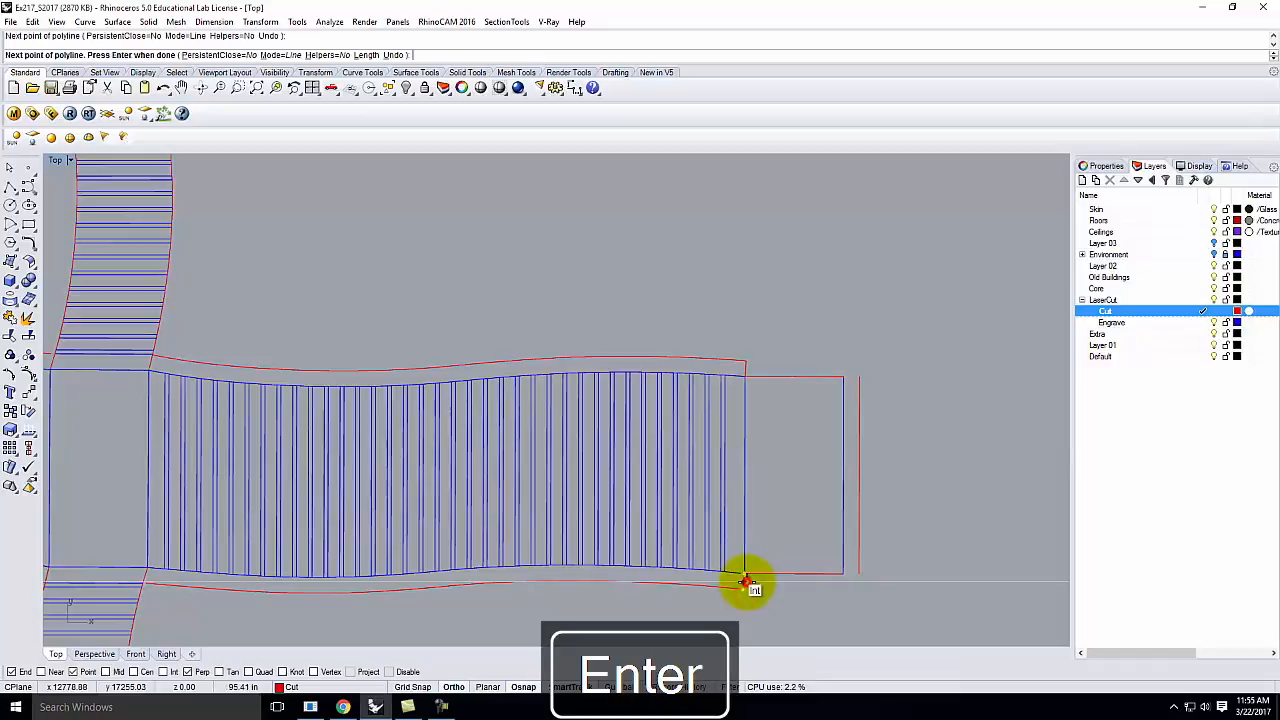
{"action": "key", "text": "Return"}
Draw short polylines joining the far end panel's two outer corners to the ends of its offset line.
{"action": "key", "text": "Return"}
{"action": "left_click", "coordinate": [844, 579]}
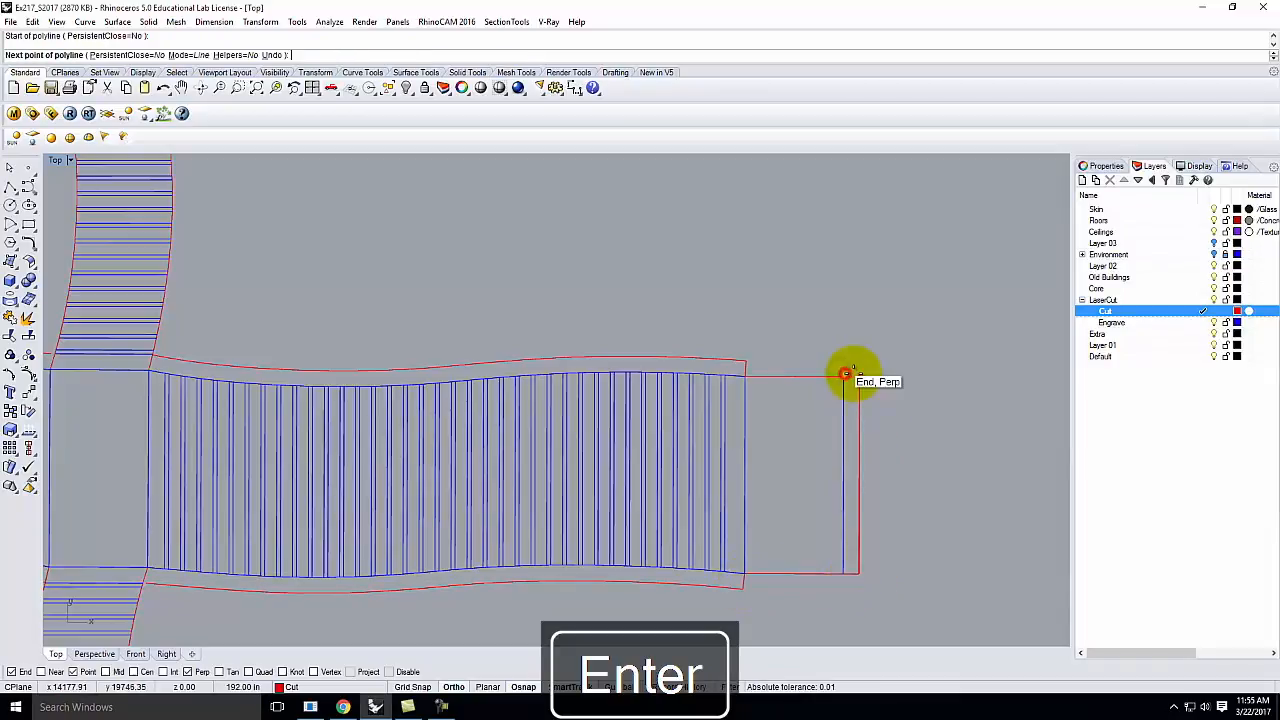
{"action": "left_click", "coordinate": [845, 375]}
{"action": "scroll", "coordinate": [920, 374], "scroll_direction": "down", "scroll_amount": 5}
{"action": "scroll", "coordinate": [810, 510], "scroll_direction": "down", "scroll_amount": 3}
{"action": "key", "text": "Return"}
Join the right wide strip's lower offset line to the centre panel's lower right corner with a short polyline.
{"action": "scroll", "coordinate": [651, 497], "scroll_direction": "up", "scroll_amount": 10}
{"action": "scroll", "coordinate": [460, 494], "scroll_direction": "down", "scroll_amount": 5}
{"action": "scroll", "coordinate": [940, 488], "scroll_direction": "up", "scroll_amount": 8}
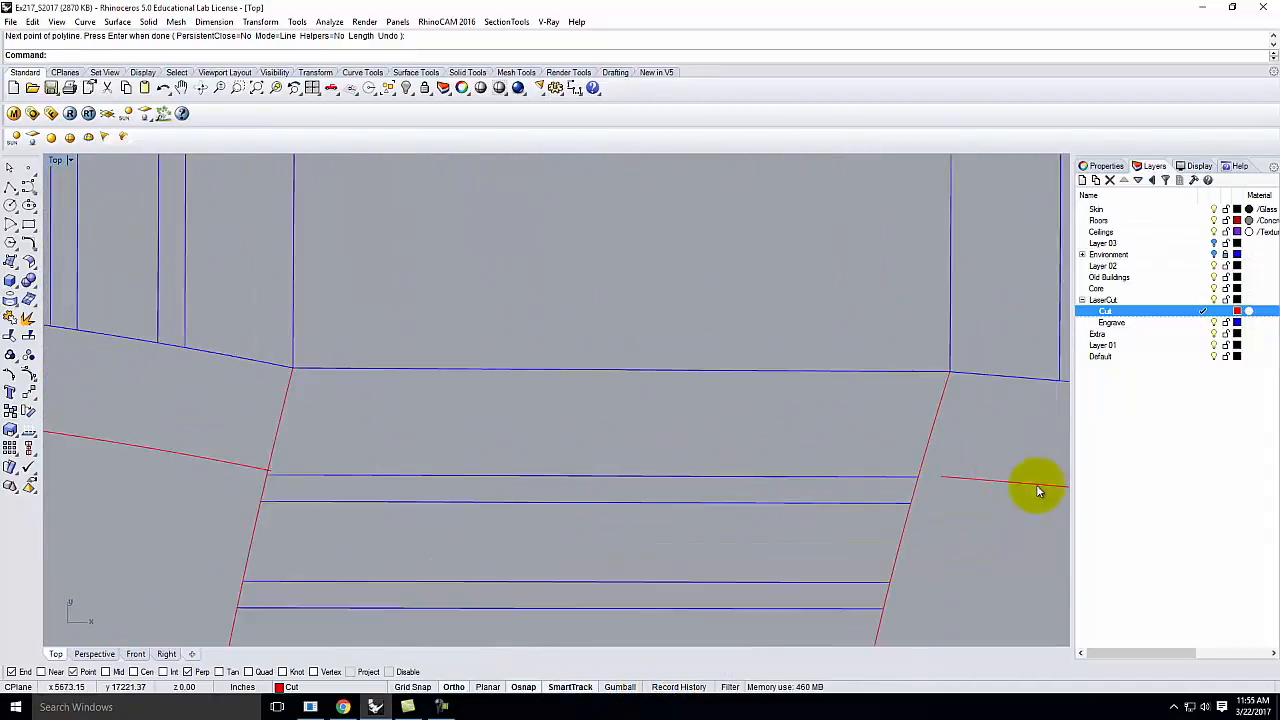
{"action": "key", "text": "Return"}
{"action": "left_click", "coordinate": [931, 483]}
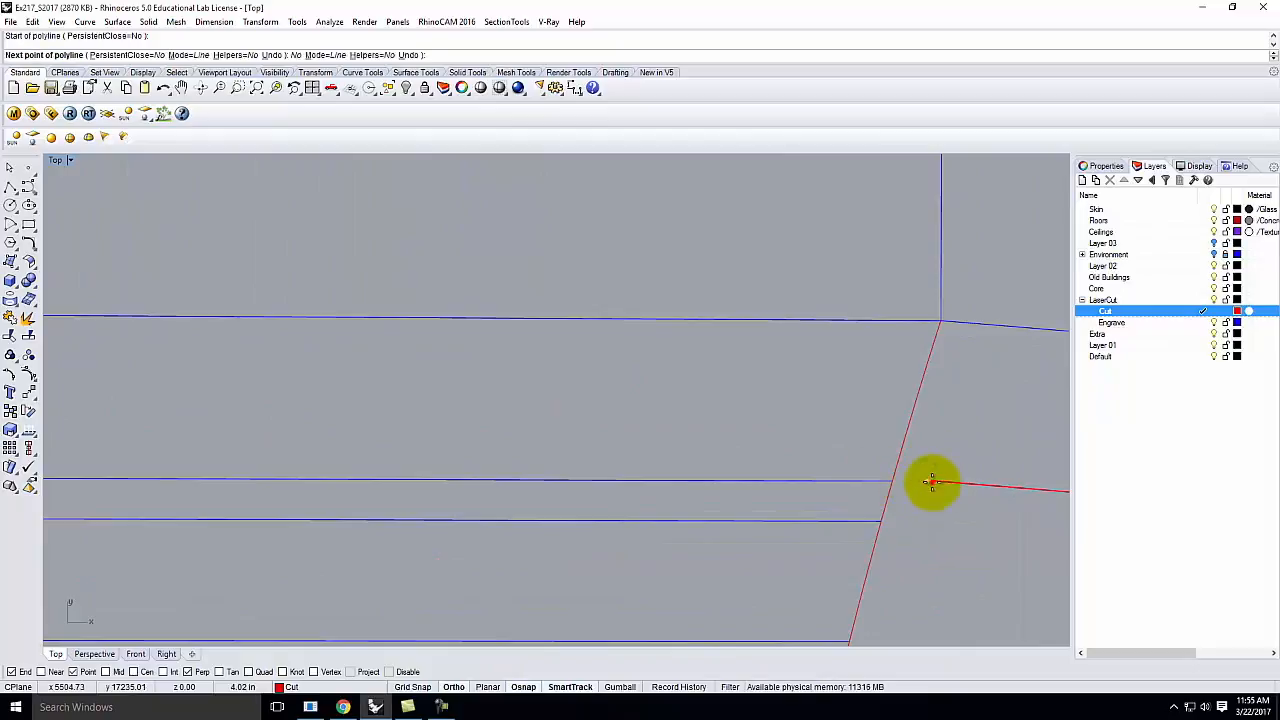
{"action": "left_click", "coordinate": [945, 319]}
{"action": "key", "text": "Return"}
{"action": "scroll", "coordinate": [989, 311], "scroll_direction": "down", "scroll_amount": 3}
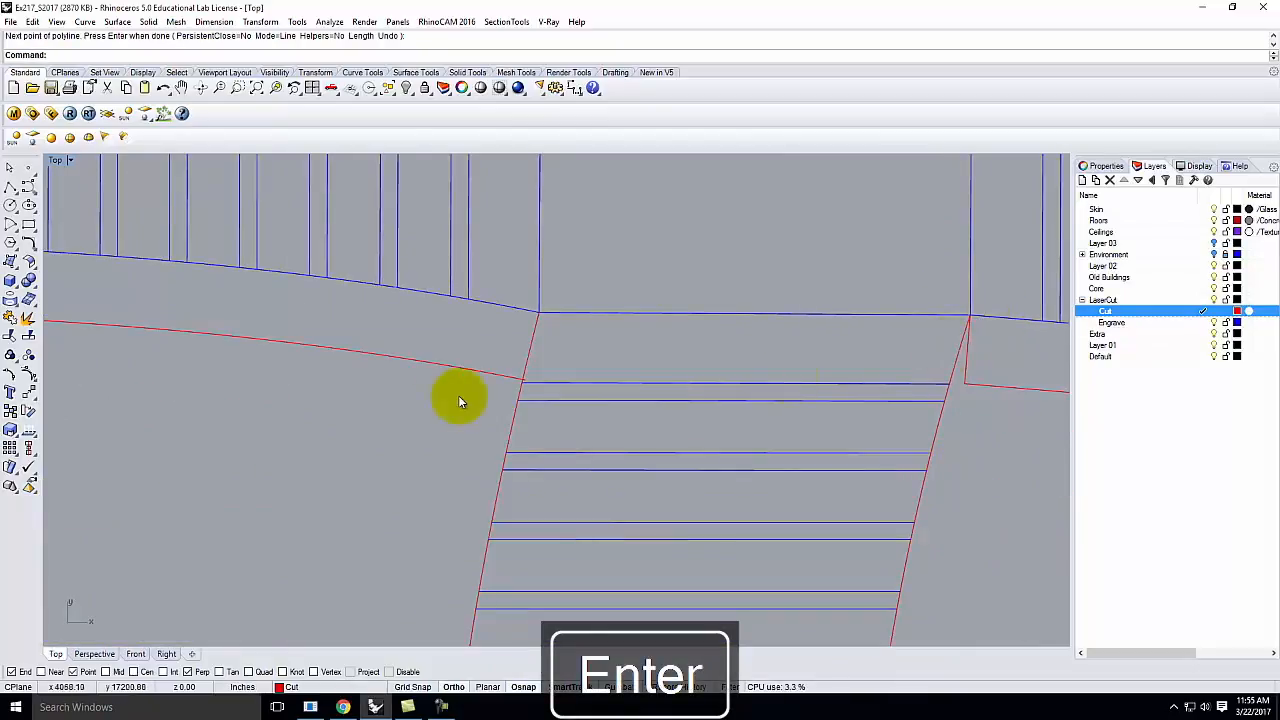
Trim the overshooting end of the left wide strip's lower offset line at the lower narrow strip's edge.
{"action": "scroll", "coordinate": [520, 381], "scroll_direction": "up", "scroll_amount": 3}
{"action": "type", "text": "tr"}
{"action": "key", "text": "Return"}
{"action": "left_click_drag", "start_coordinate": [625, 352], "coordinate": [477, 423]}
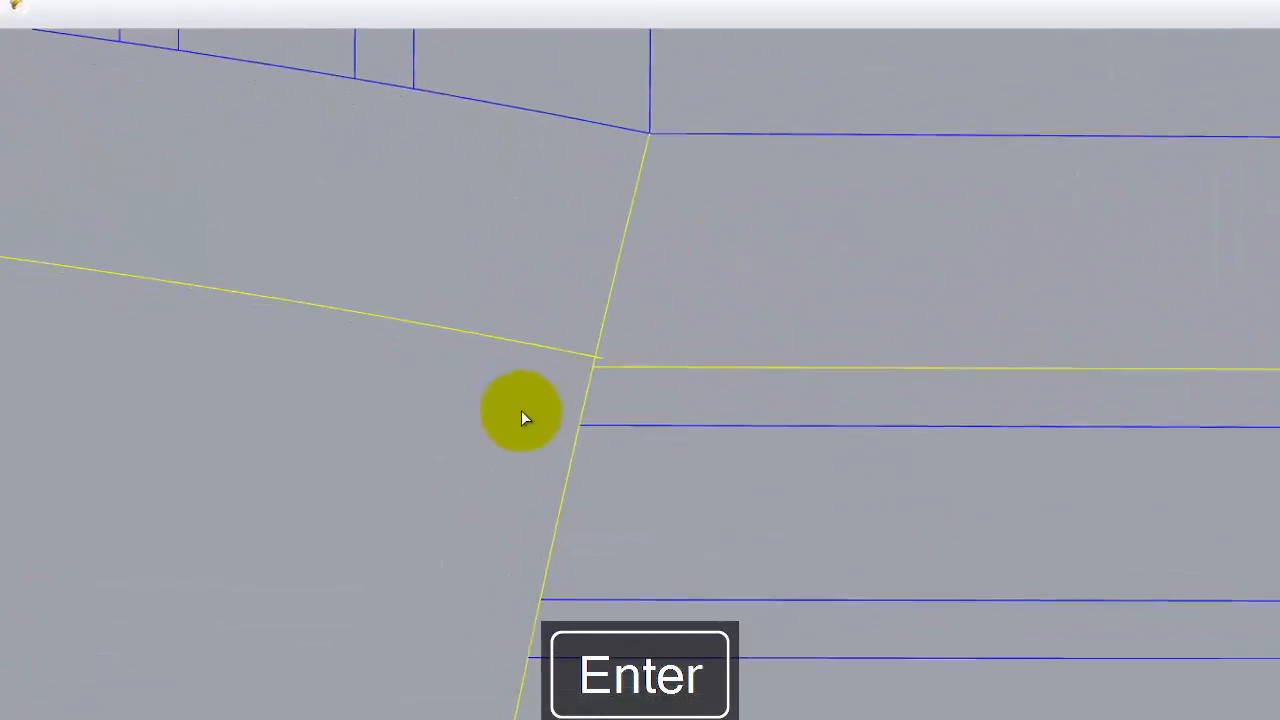
{"action": "left_click", "coordinate": [596, 360]}
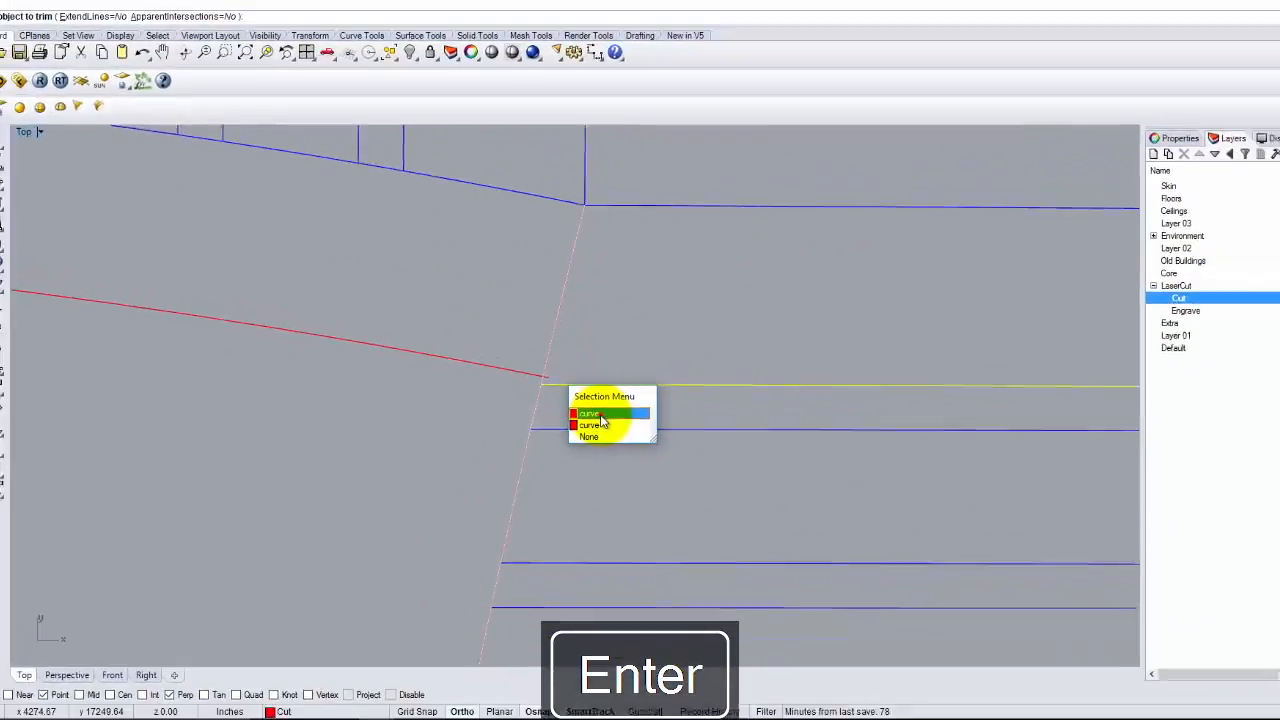
{"action": "left_click", "coordinate": [650, 411]}
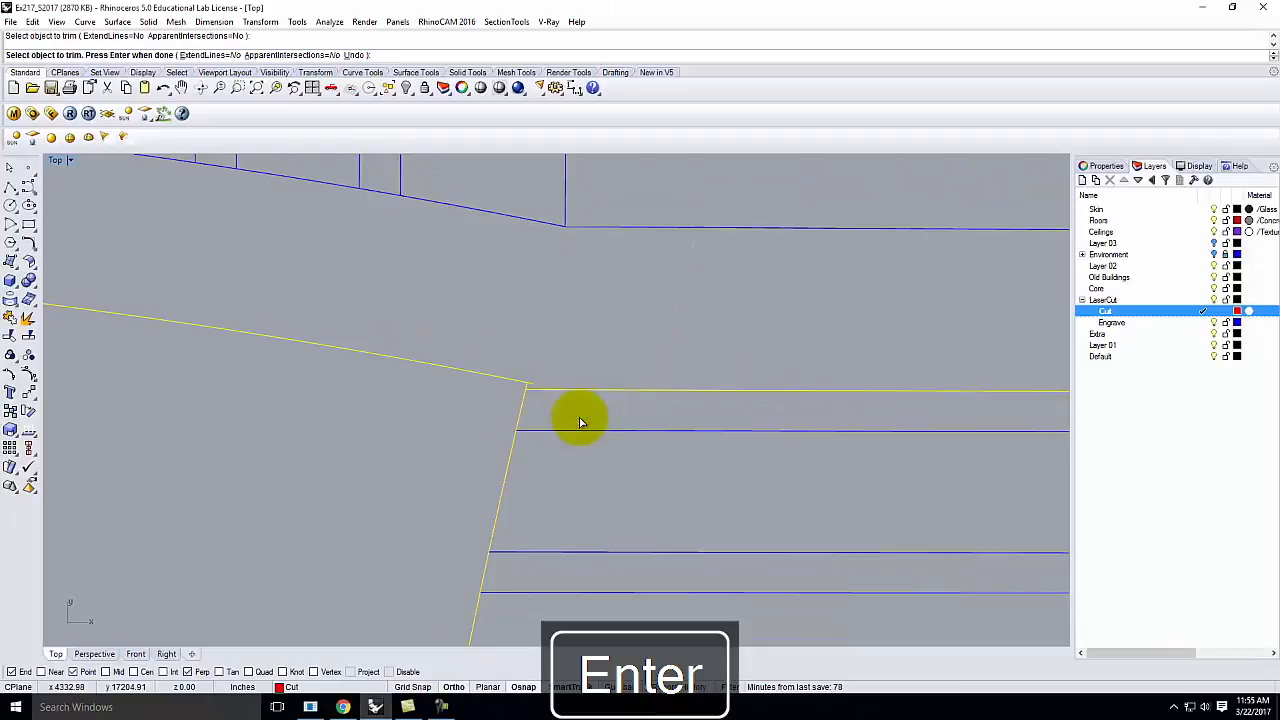
{"action": "key", "text": "ctrl+z"}
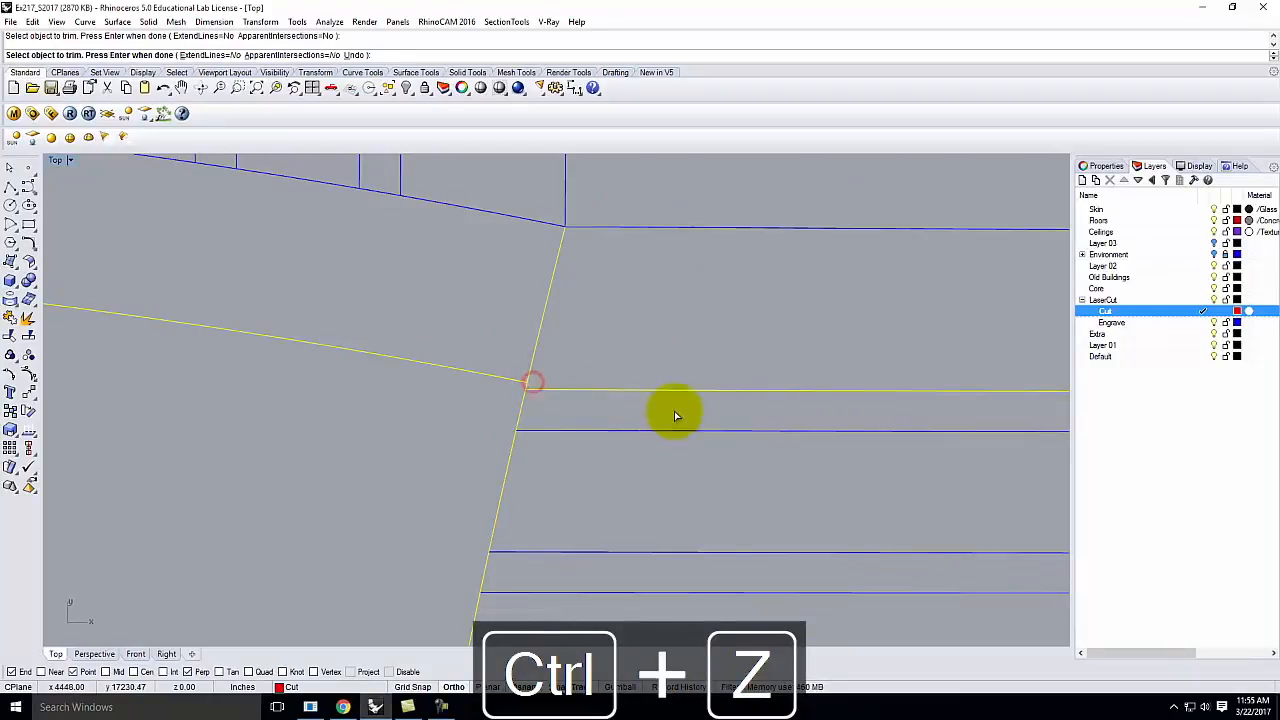
{"action": "scroll", "coordinate": [600, 418], "scroll_direction": "down", "scroll_amount": 6}
{"action": "scroll", "coordinate": [806, 426], "scroll_direction": "down", "scroll_amount": 3}
{"action": "key", "text": "Escape"}
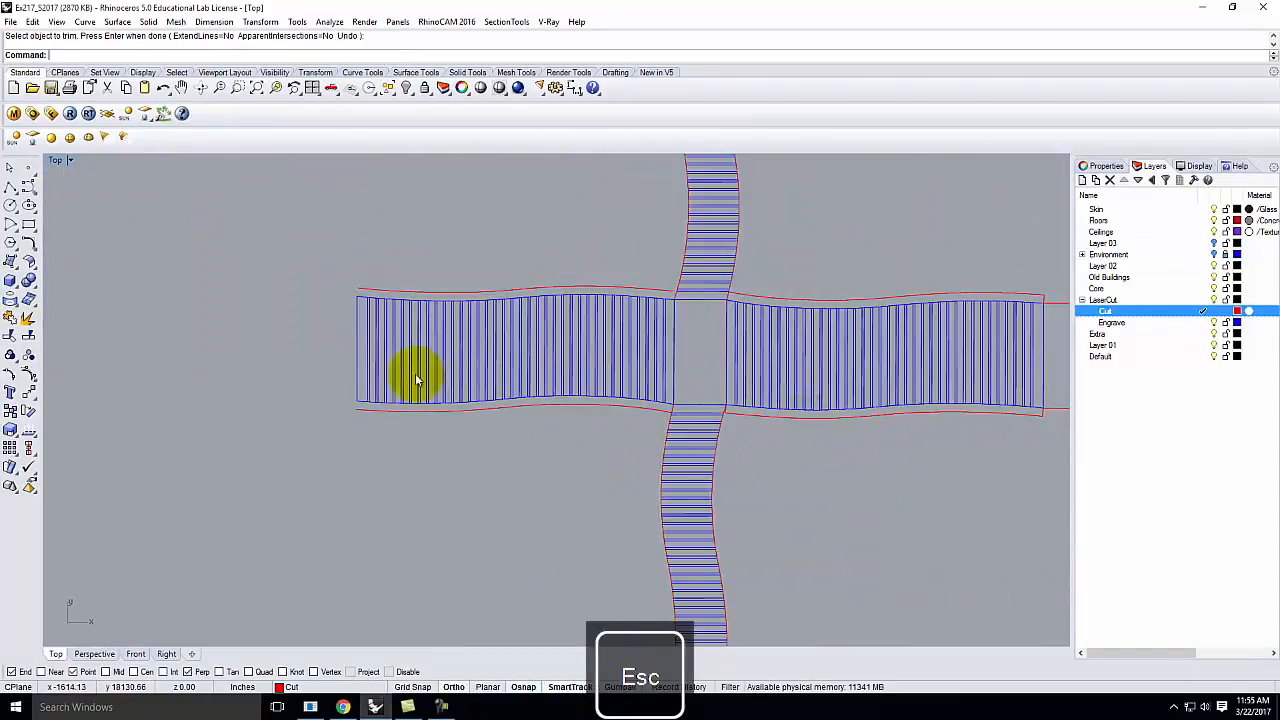
Draw short polylines joining both corners of the left wide strip's free end to its offset lines.
{"action": "left_click", "coordinate": [14, 188]}
{"action": "left_click", "coordinate": [351, 404]}
{"action": "key", "text": "Return"}
{"action": "key", "text": "Return"}
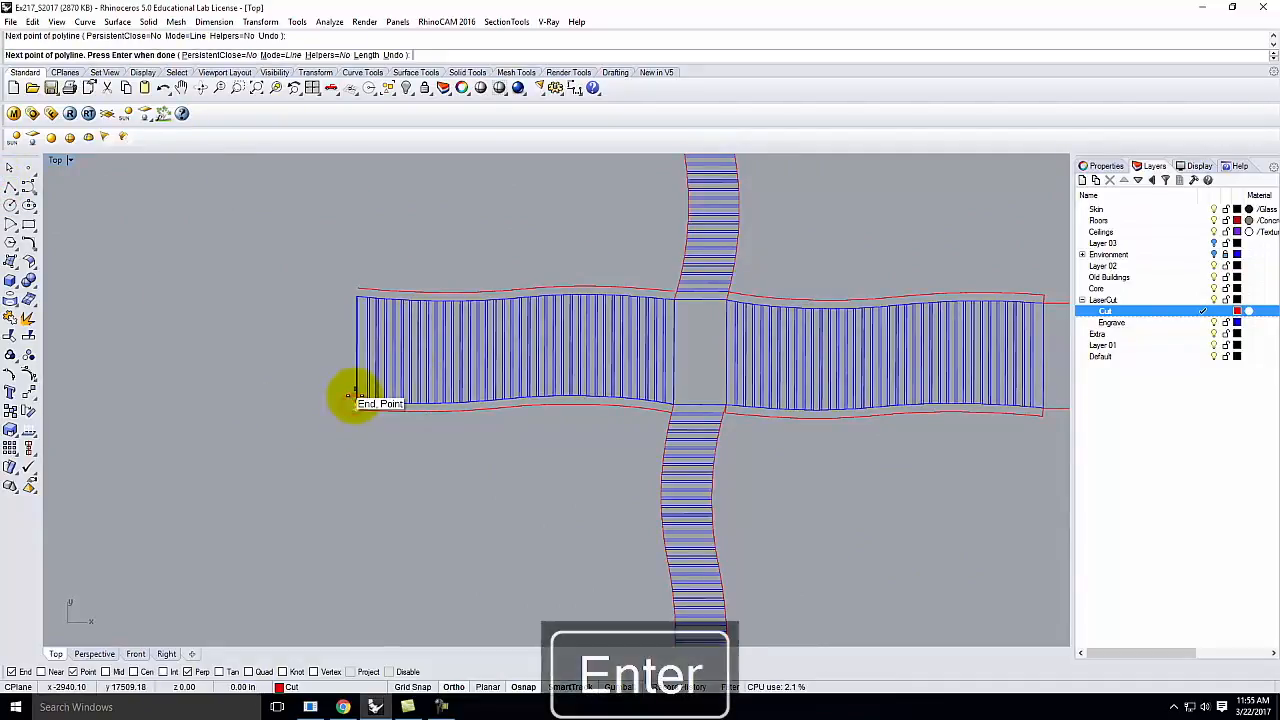
{"action": "left_click", "coordinate": [356, 292]}
Move the left wide strip's free end edge to the Cut layer.
{"action": "left_click", "coordinate": [355, 316]}
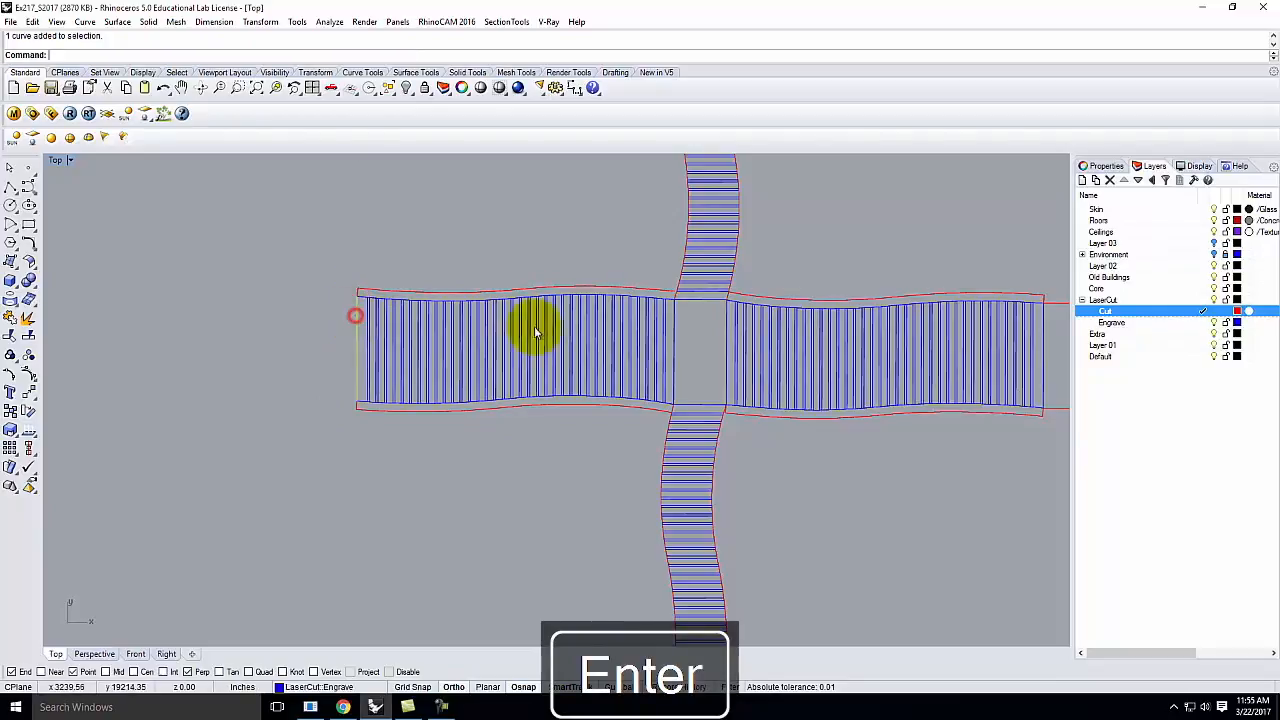
{"action": "right_click", "coordinate": [1122, 306]}
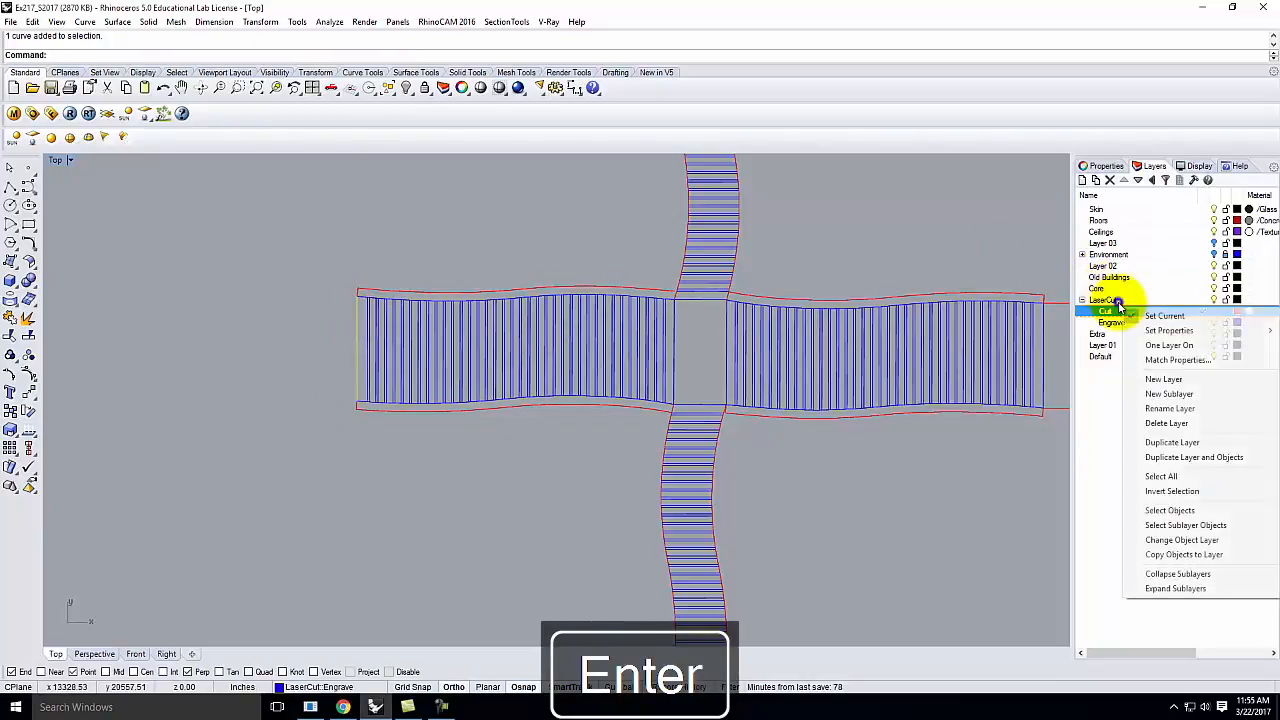
{"action": "left_click", "coordinate": [1184, 543]}
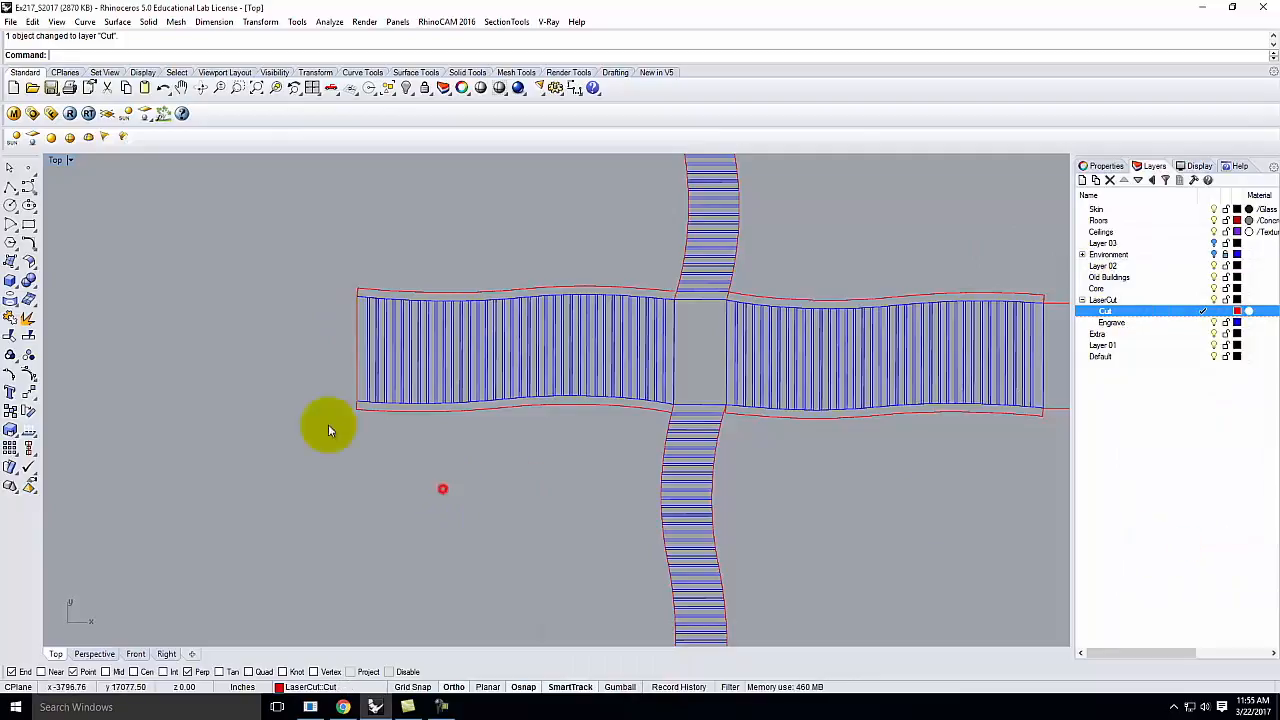
Draw a short polyline joining the lower narrow strip's left end corner to its offset line.
{"action": "scroll", "coordinate": [210, 385], "scroll_direction": "down", "scroll_amount": 3}
{"action": "scroll", "coordinate": [468, 478], "scroll_direction": "up", "scroll_amount": 8}
{"action": "type", "text": "polyline"}
{"action": "key", "text": "Return"}
{"action": "left_click", "coordinate": [440, 476]}
{"action": "left_click", "coordinate": [442, 452]}
{"action": "key", "text": "Return"}
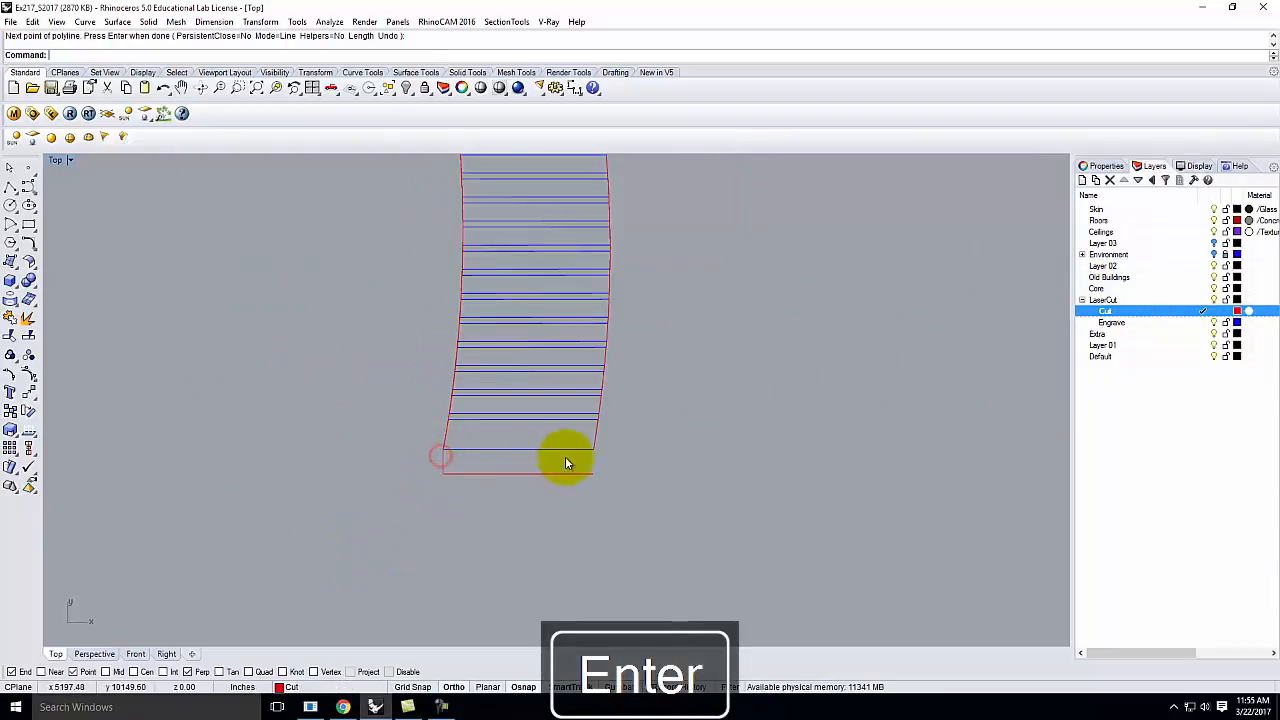
Draw a short polyline joining the lower narrow strip's right end corner to its offset line.
{"action": "key", "text": "Return"}
{"action": "left_click", "coordinate": [592, 472]}
{"action": "left_click", "coordinate": [592, 450]}
{"action": "key", "text": "Return"}
{"action": "scroll", "coordinate": [360, 535], "scroll_direction": "down", "scroll_amount": 6}
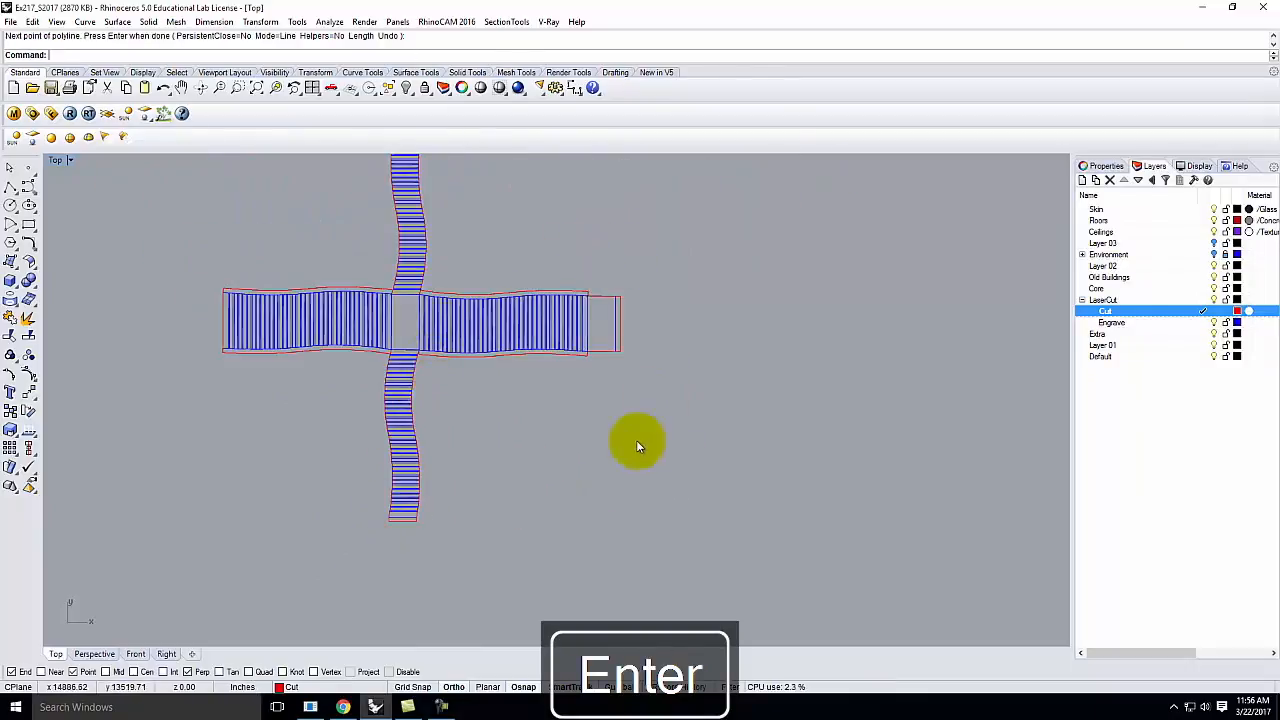
{"action": "scroll", "coordinate": [634, 437], "scroll_direction": "down", "scroll_amount": 3}
Draw short polylines joining both corners of the upper narrow strip's free end to its offset line.
{"action": "scroll", "coordinate": [485, 242], "scroll_direction": "up", "scroll_amount": 8}
{"action": "scroll", "coordinate": [452, 250], "scroll_direction": "up", "scroll_amount": 5}
{"action": "key", "text": "Return"}
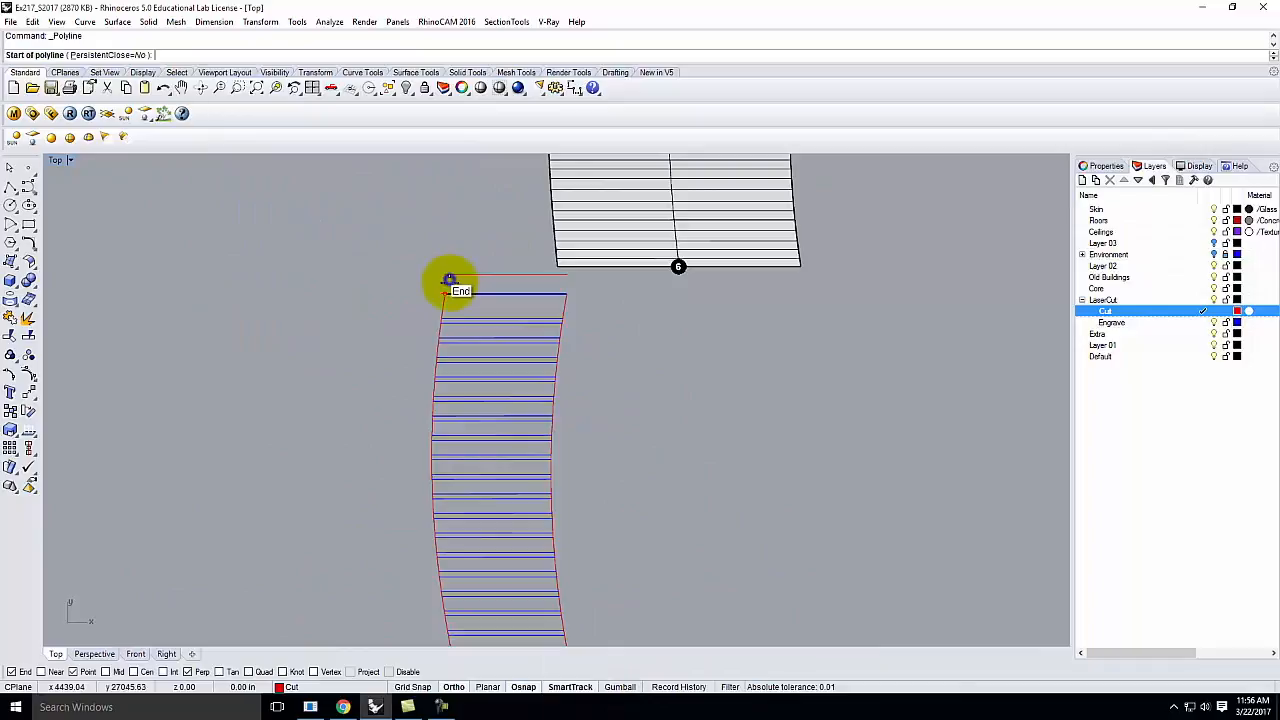
{"action": "left_click", "coordinate": [443, 278]}
{"action": "left_click", "coordinate": [563, 284]}
{"action": "key", "text": "Return"}
{"action": "scroll", "coordinate": [334, 316], "scroll_direction": "down", "scroll_amount": 5}
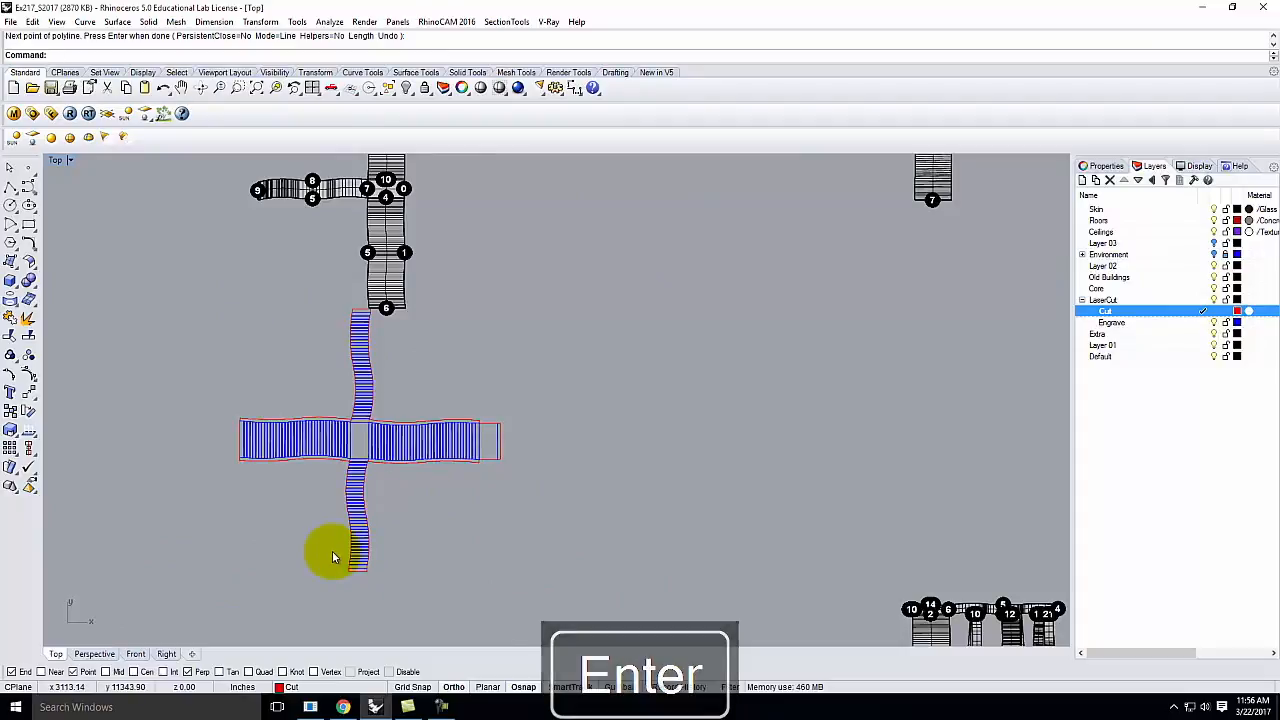
Examine the Cut outlines, glue tabs and Engrave lines across the whole unrolled skin.
{"action": "scroll", "coordinate": [373, 435], "scroll_direction": "up", "scroll_amount": 5}
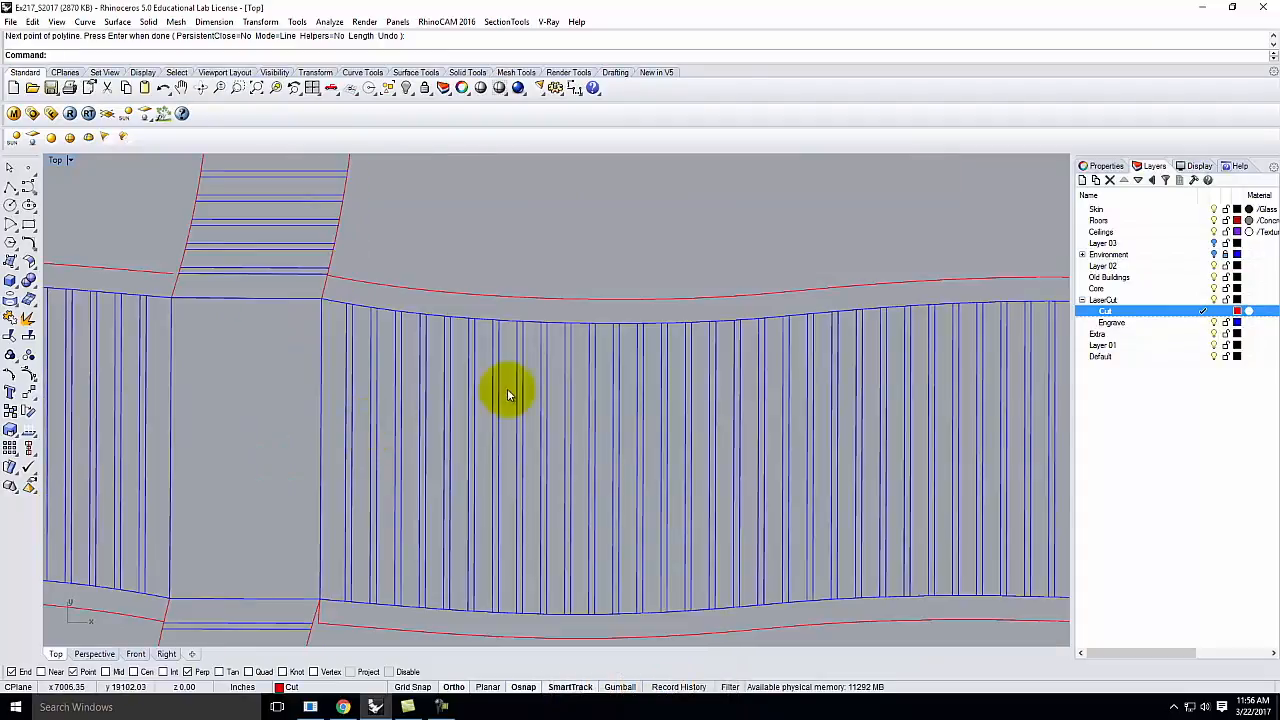
{"action": "scroll", "coordinate": [300, 389], "scroll_direction": "down", "scroll_amount": 3}
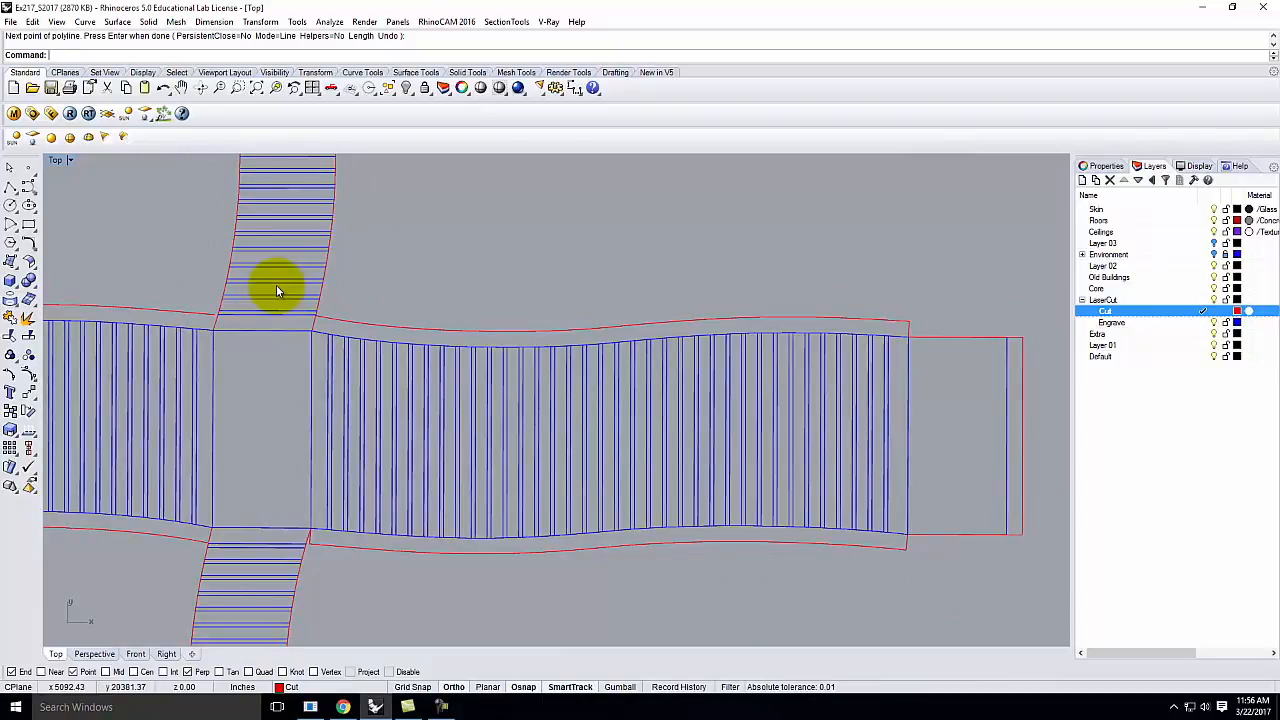
{"action": "scroll", "coordinate": [300, 360], "scroll_direction": "down", "scroll_amount": 2}
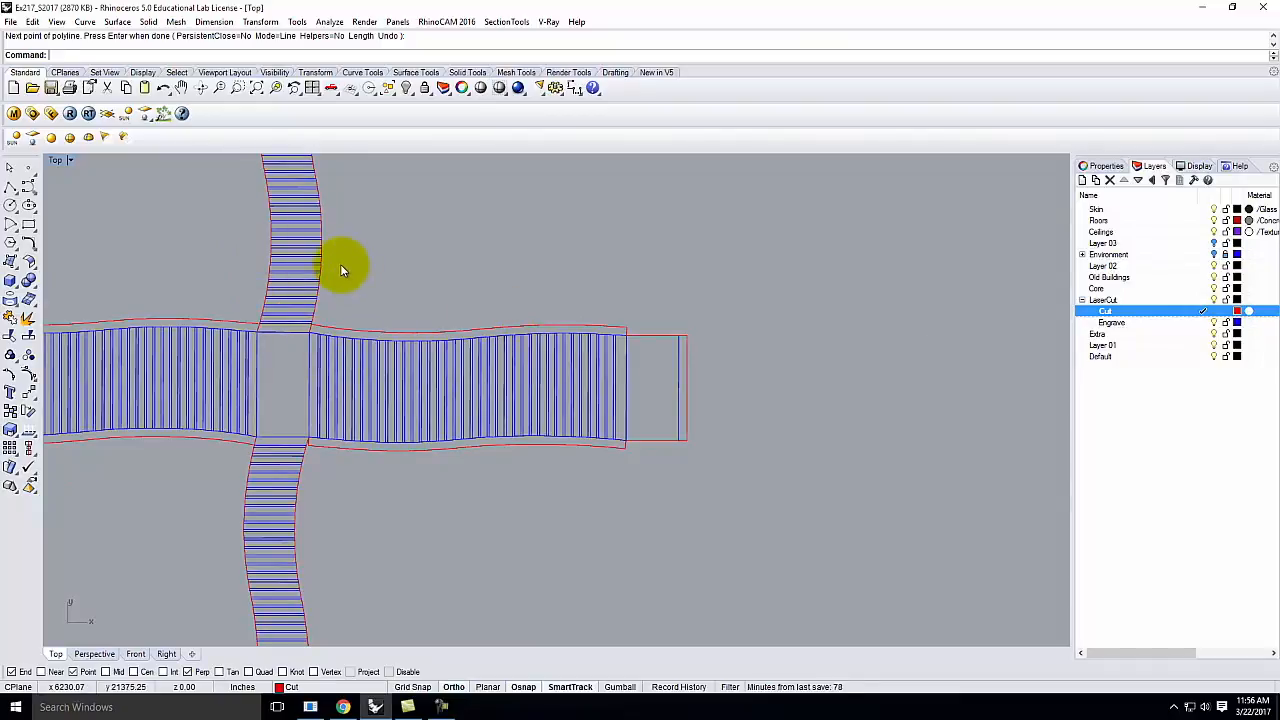
{"action": "scroll", "coordinate": [553, 310], "scroll_direction": "down", "scroll_amount": 3}
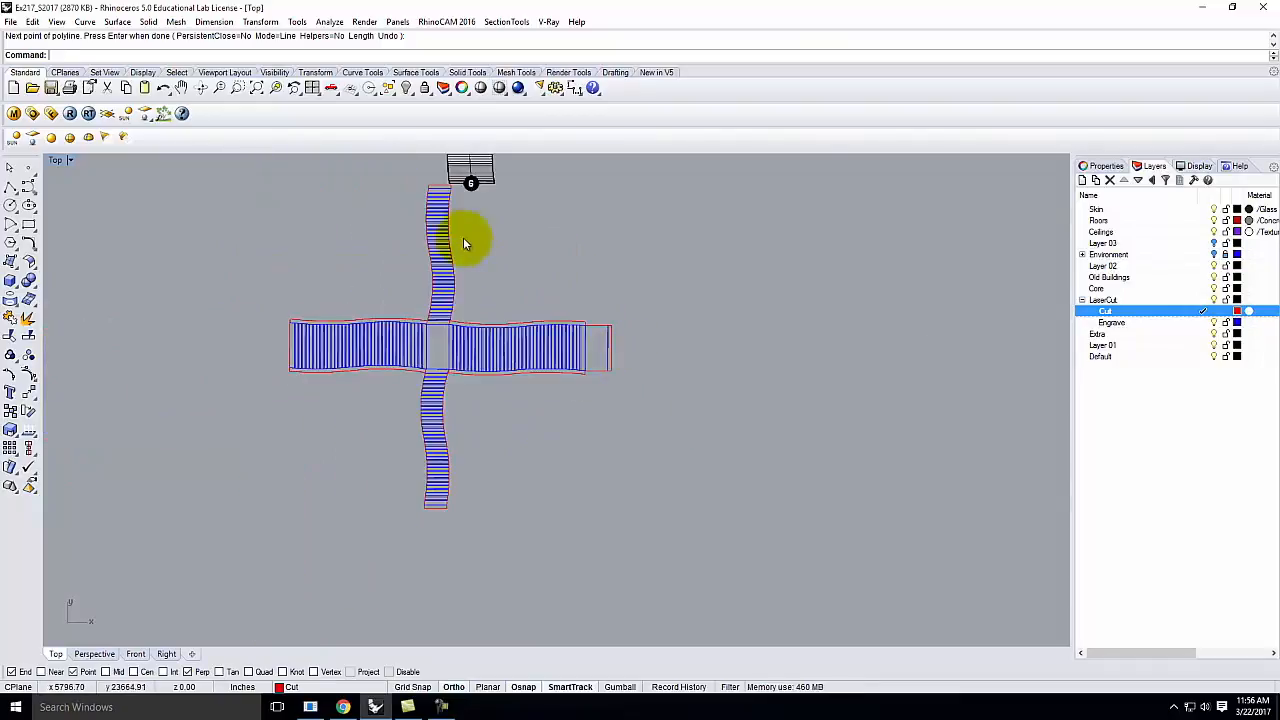
{"action": "scroll", "coordinate": [452, 285], "scroll_direction": "down", "scroll_amount": 2}
{"action": "scroll", "coordinate": [452, 285], "scroll_direction": "up", "scroll_amount": 5}
{"action": "scroll", "coordinate": [338, 299], "scroll_direction": "down", "scroll_amount": 2}
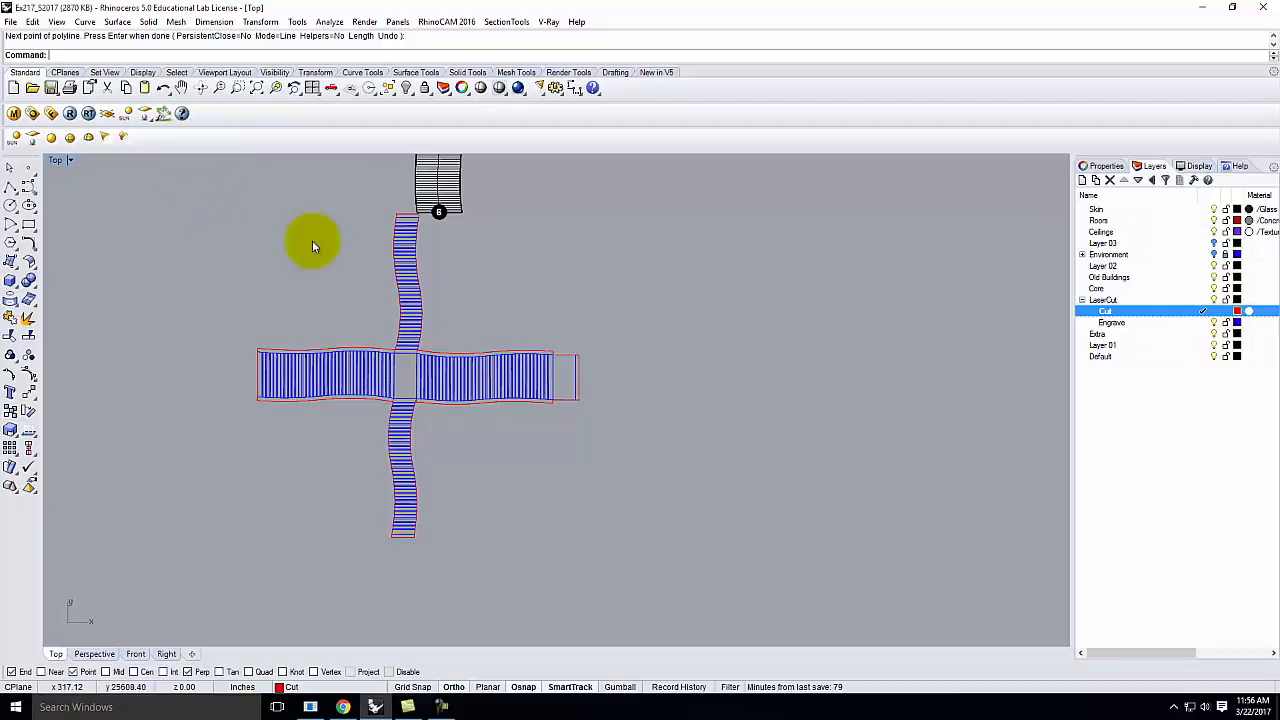
Move all curves of the cross-shaped unrolled skin about 3725 inches straight down, away from the numbered unrolled surface above.
{"action": "left_click_drag", "start_coordinate": [216, 200], "coordinate": [646, 554]}
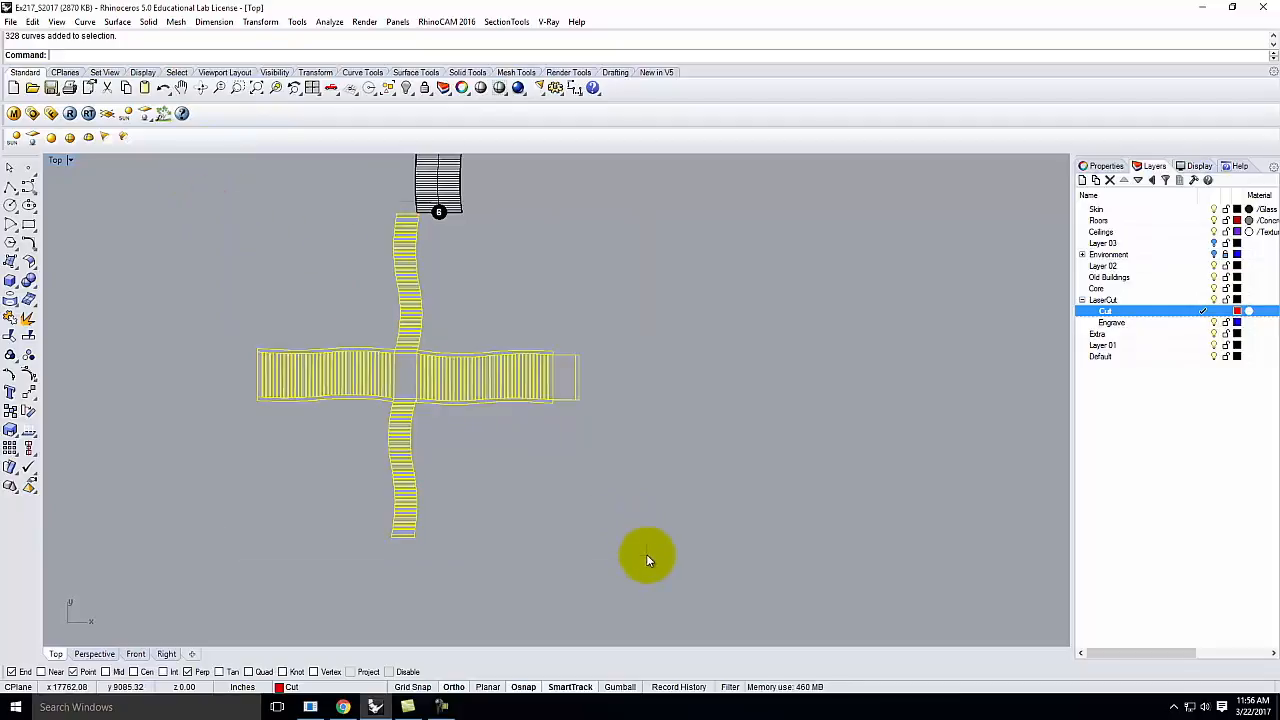
{"action": "key", "text": "Return"}
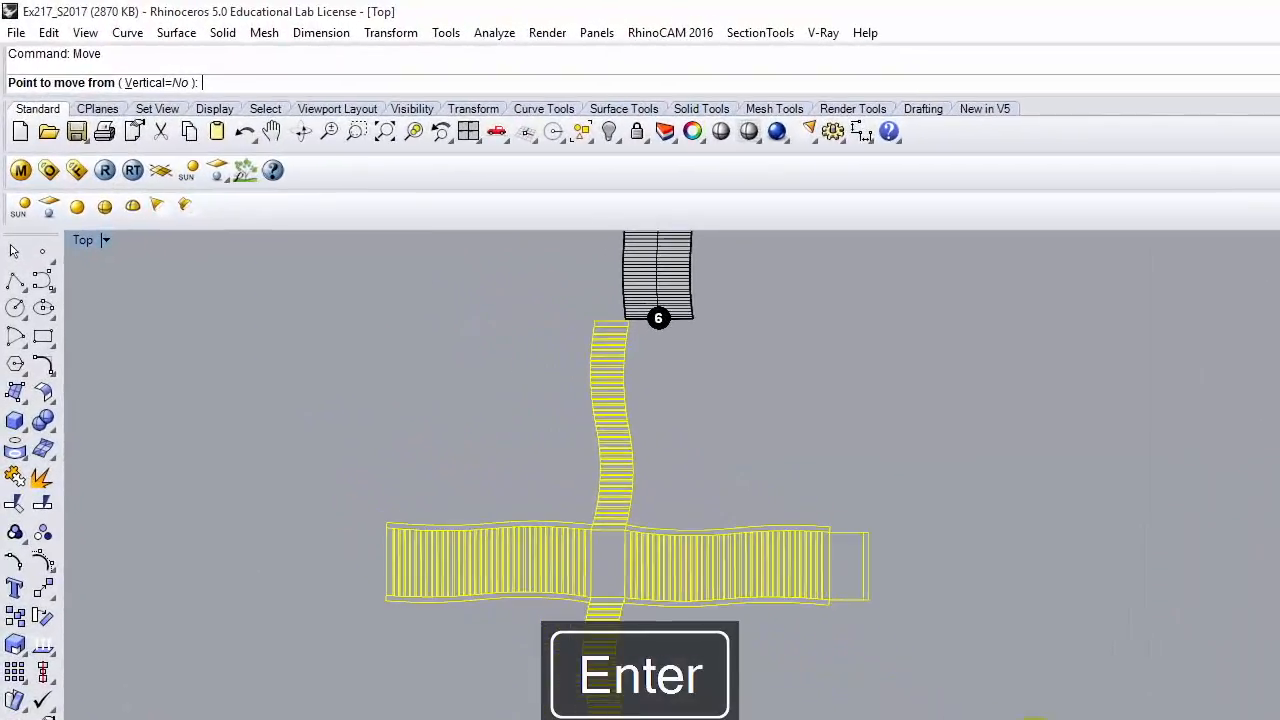
{"action": "left_click", "coordinate": [942, 487]}
{"action": "left_click", "coordinate": [937, 547]}
{"action": "key", "text": "Escape"}
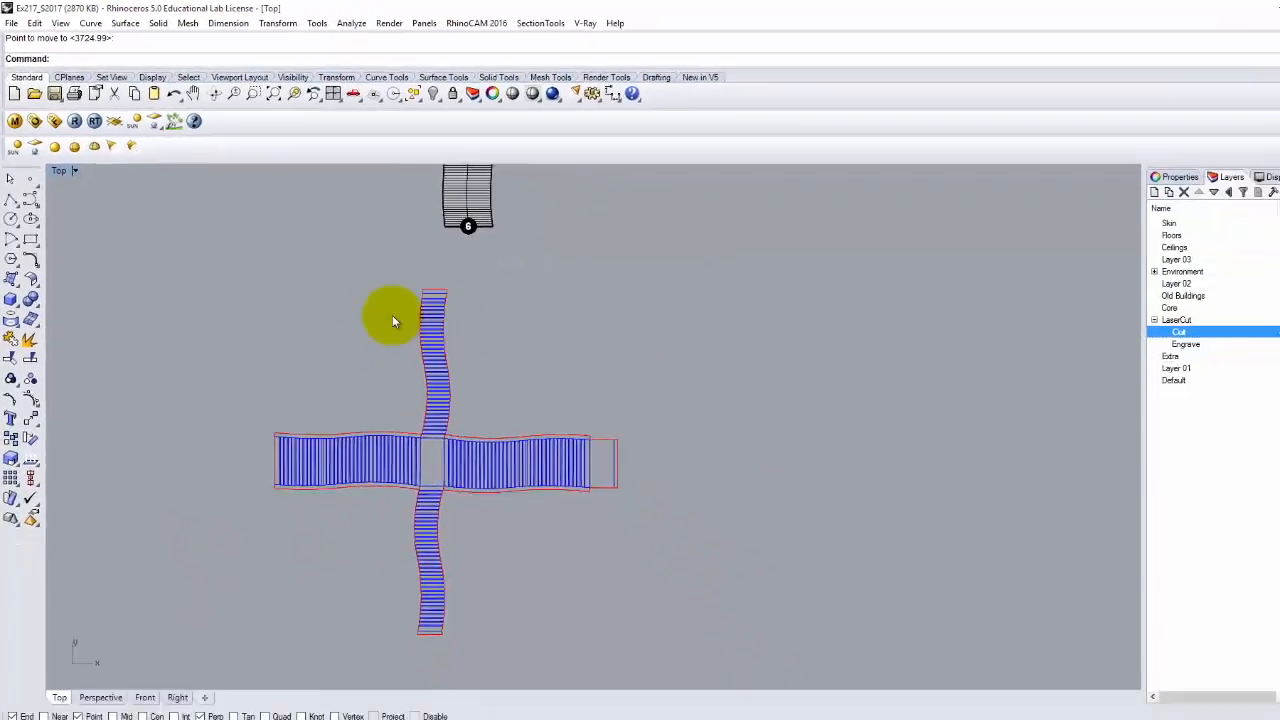
Start capturing the framed Top view of the unrolled skin to an image file, and cancel without saving.
{"action": "scroll", "coordinate": [432, 370], "scroll_direction": "up", "scroll_amount": 3}
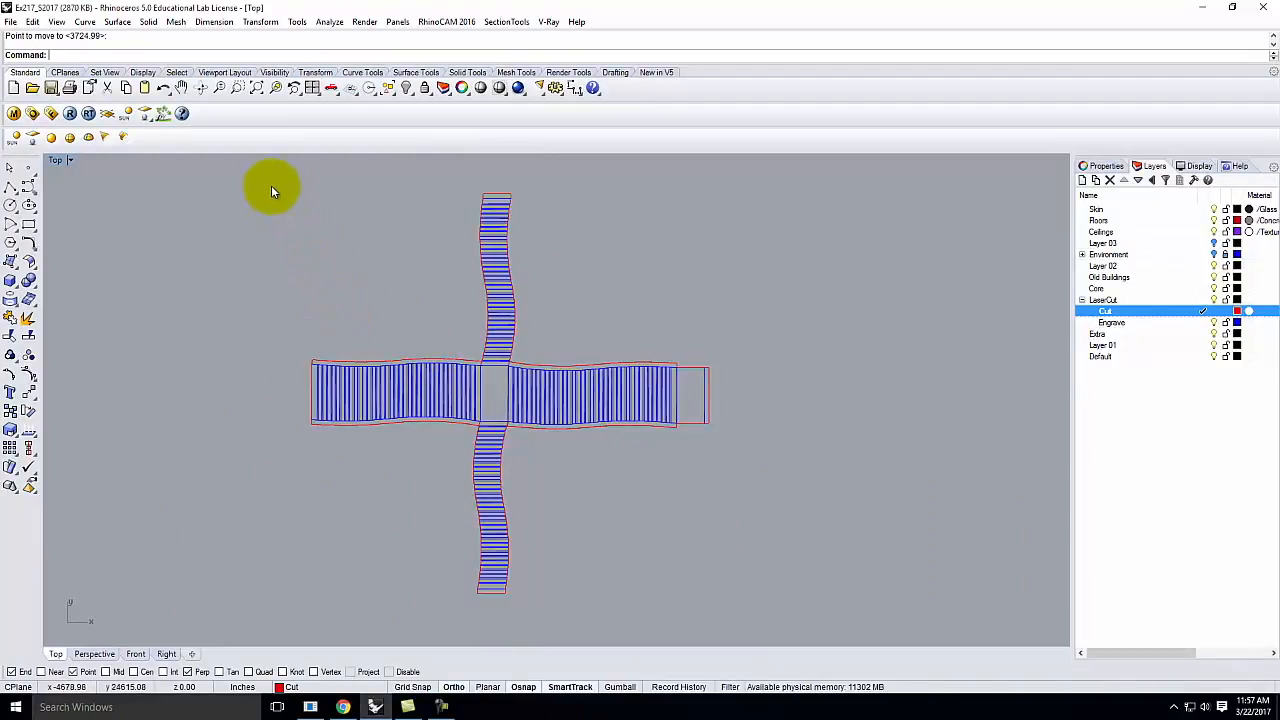
{"action": "left_click", "coordinate": [70, 162]}
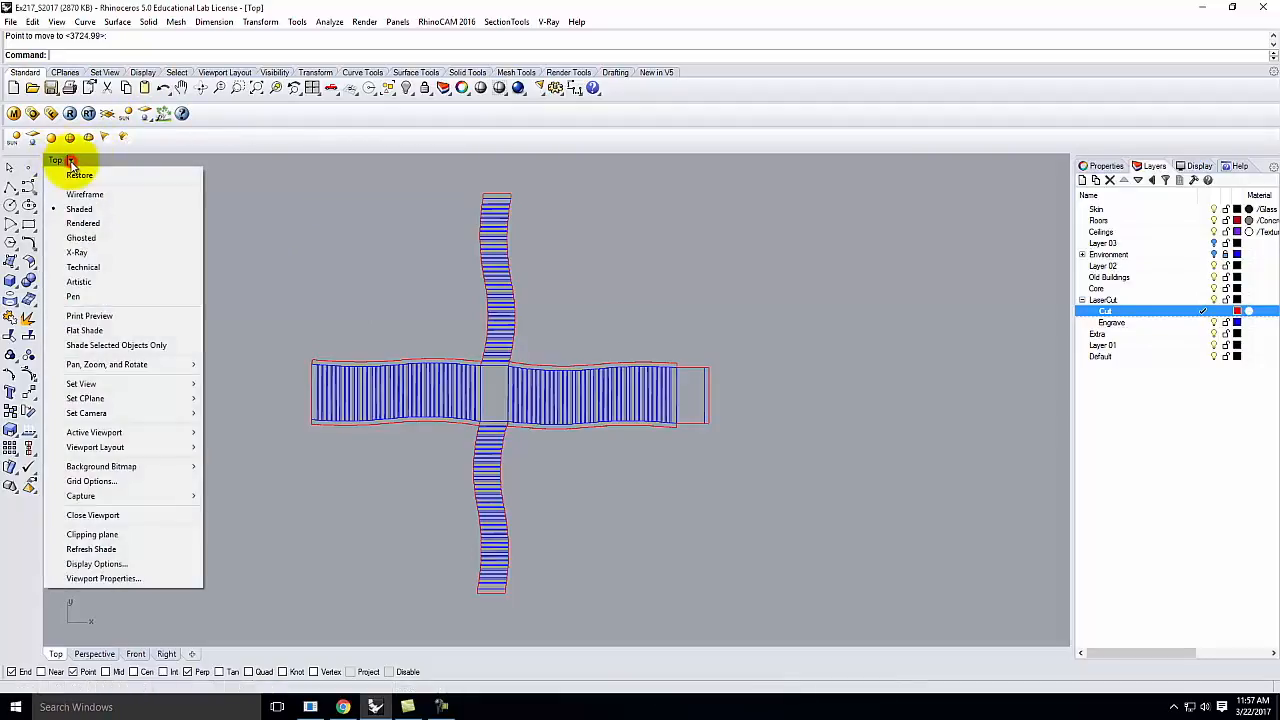
{"action": "mouse_move", "coordinate": [180, 495]}
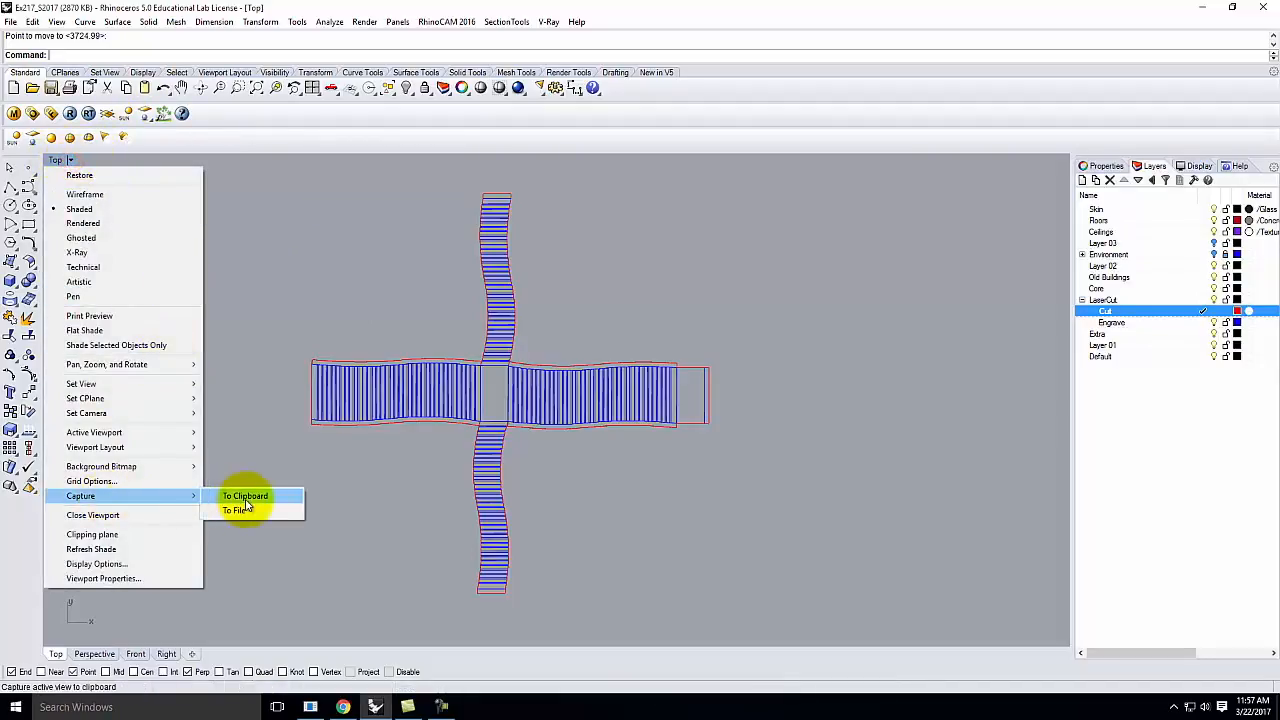
{"action": "left_click", "coordinate": [240, 511]}
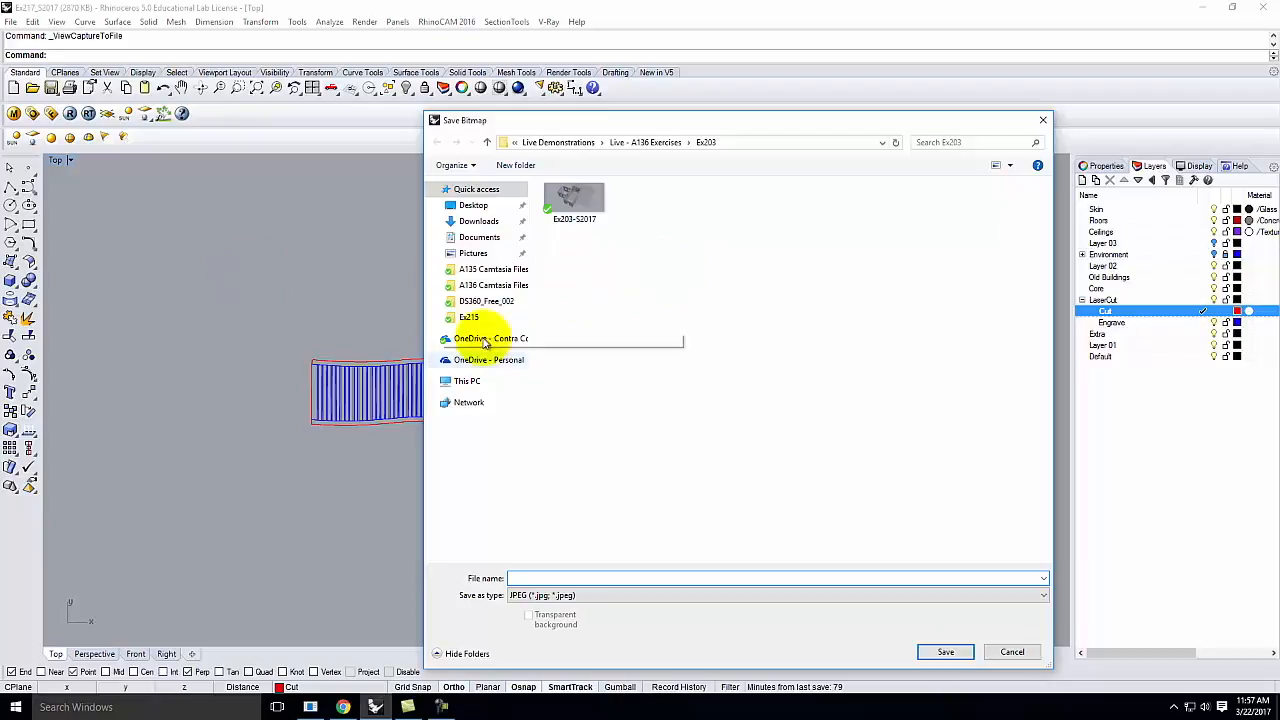
{"action": "left_click", "coordinate": [1012, 652]}
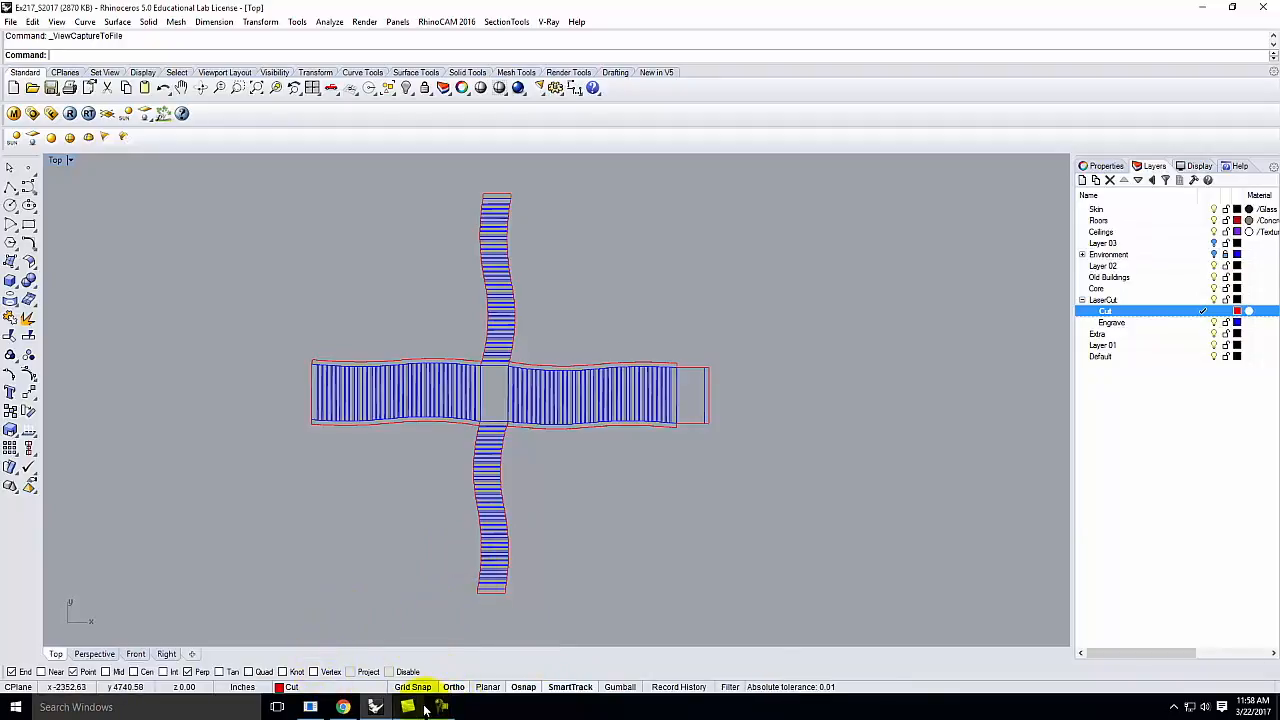
{"action": "mouse_move", "coordinate": [408, 708]}
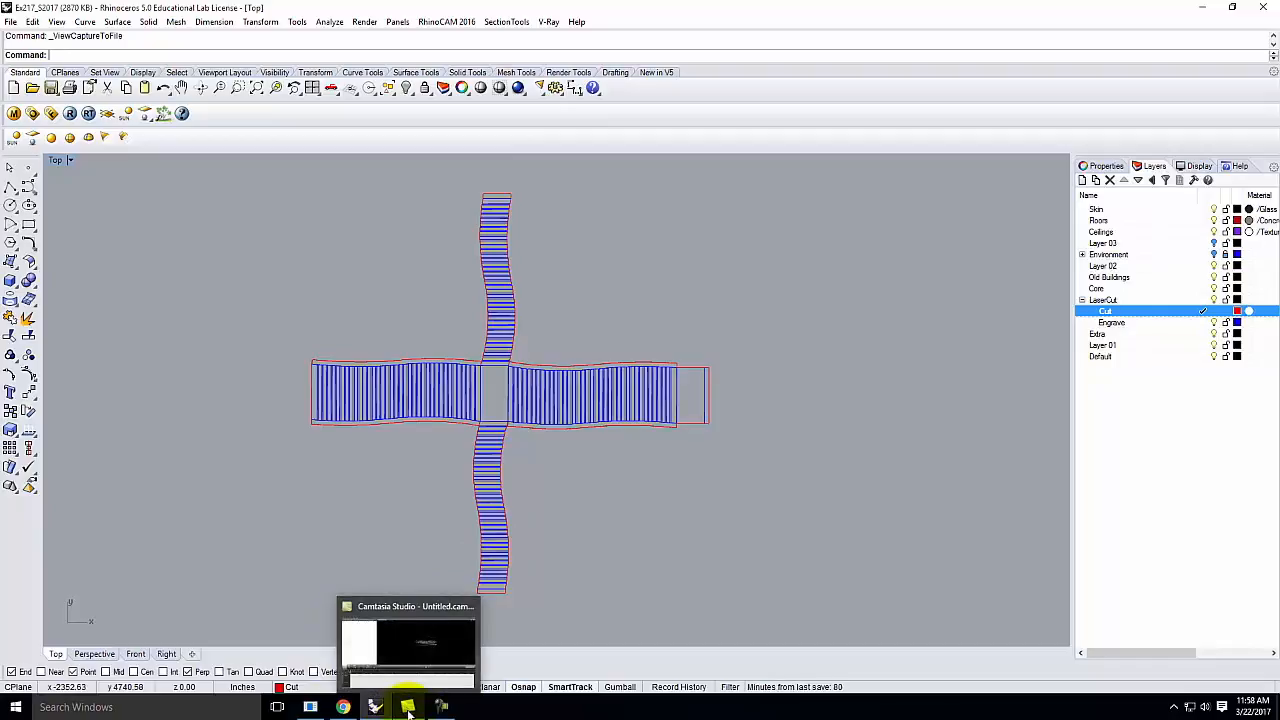
{"action": "left_click", "coordinate": [436, 712]}
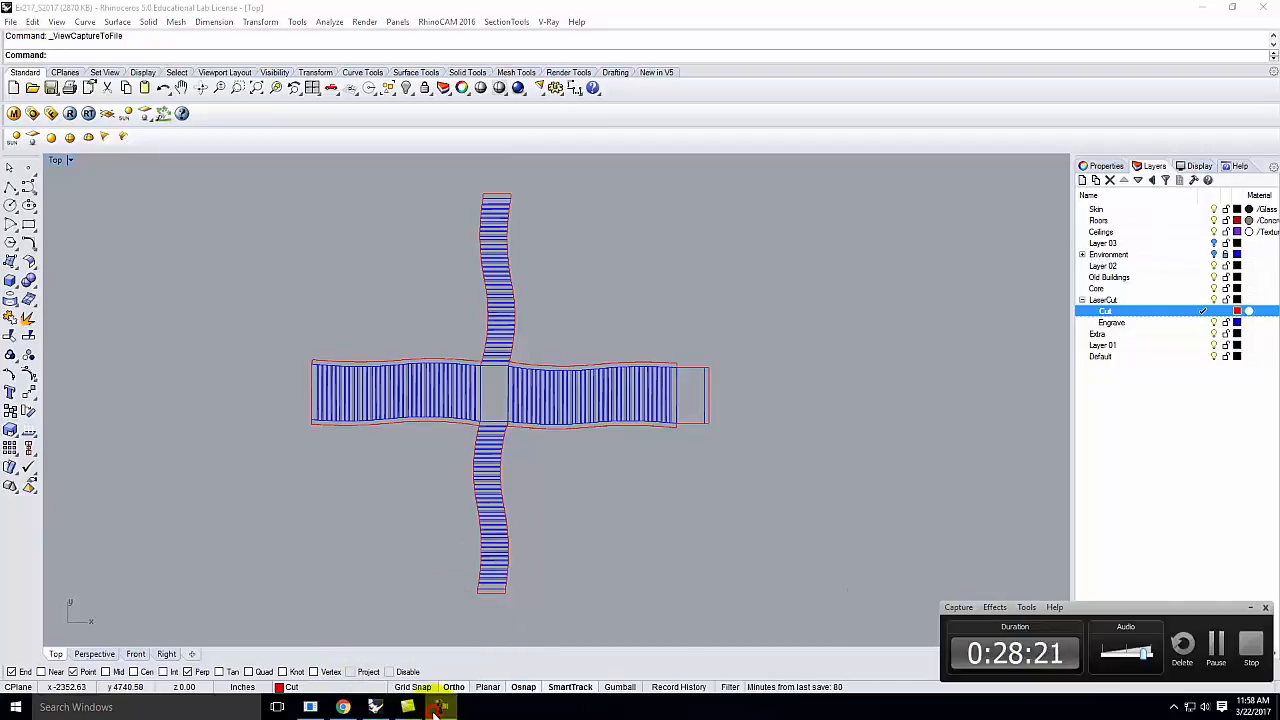